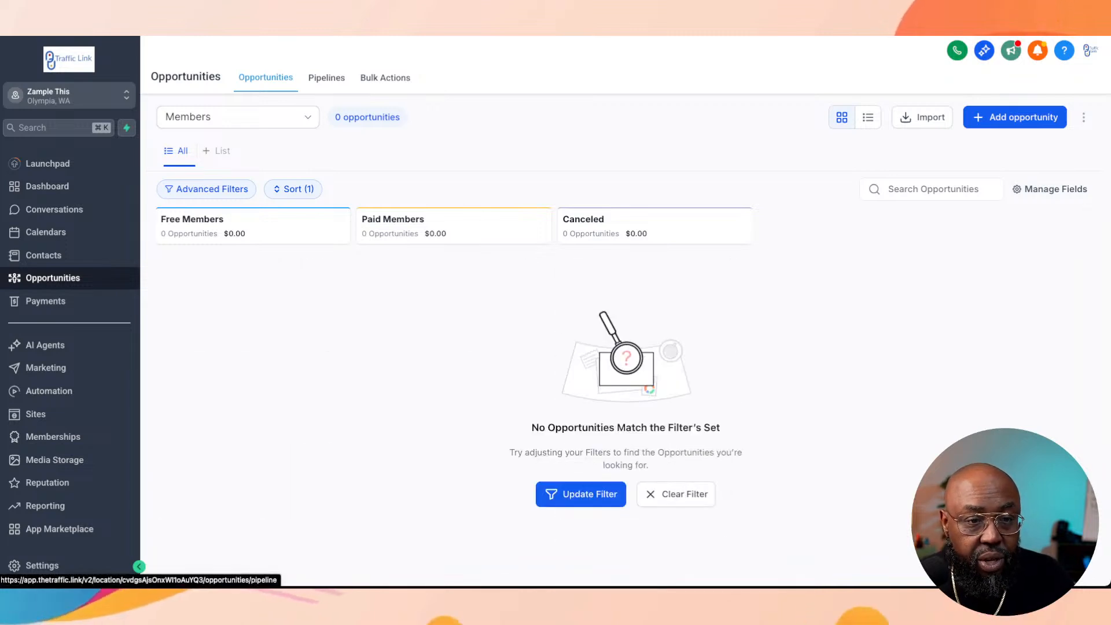
Step: Start a new opportunities pipeline and name it "Segmented List Pipeline"
left_click(326, 78)
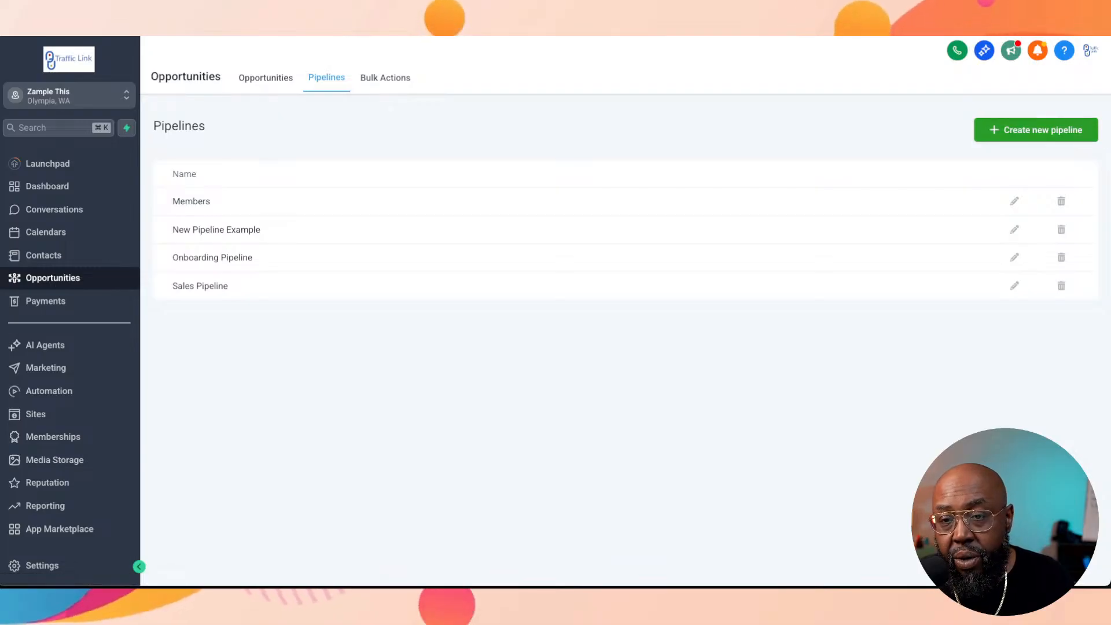
left_click(1036, 130)
left_click(554, 148)
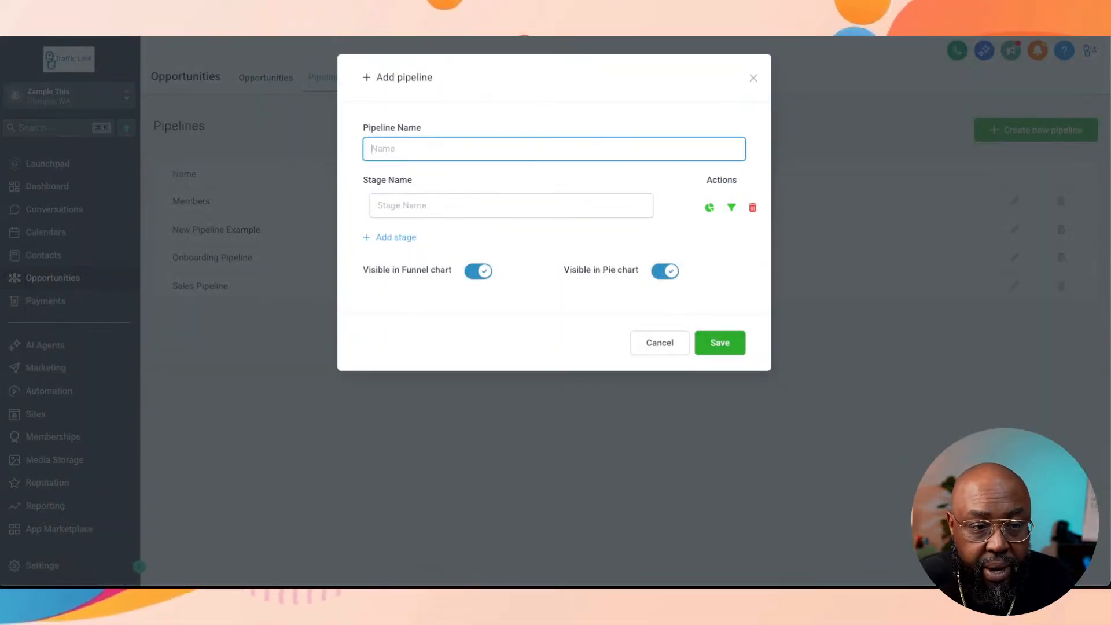
type("Segmen")
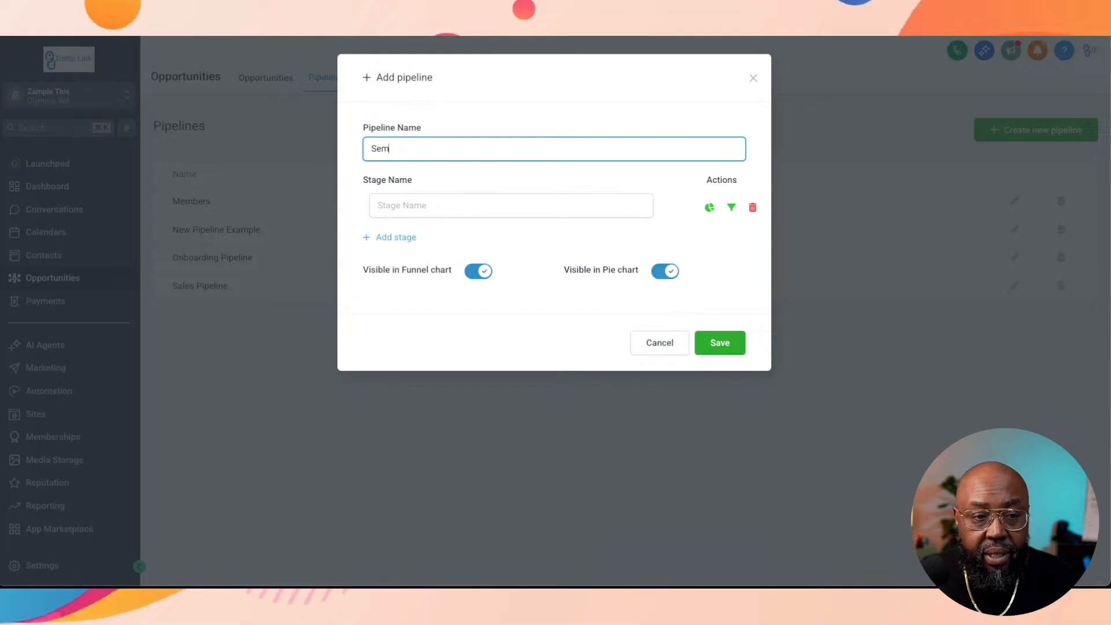
type("t")
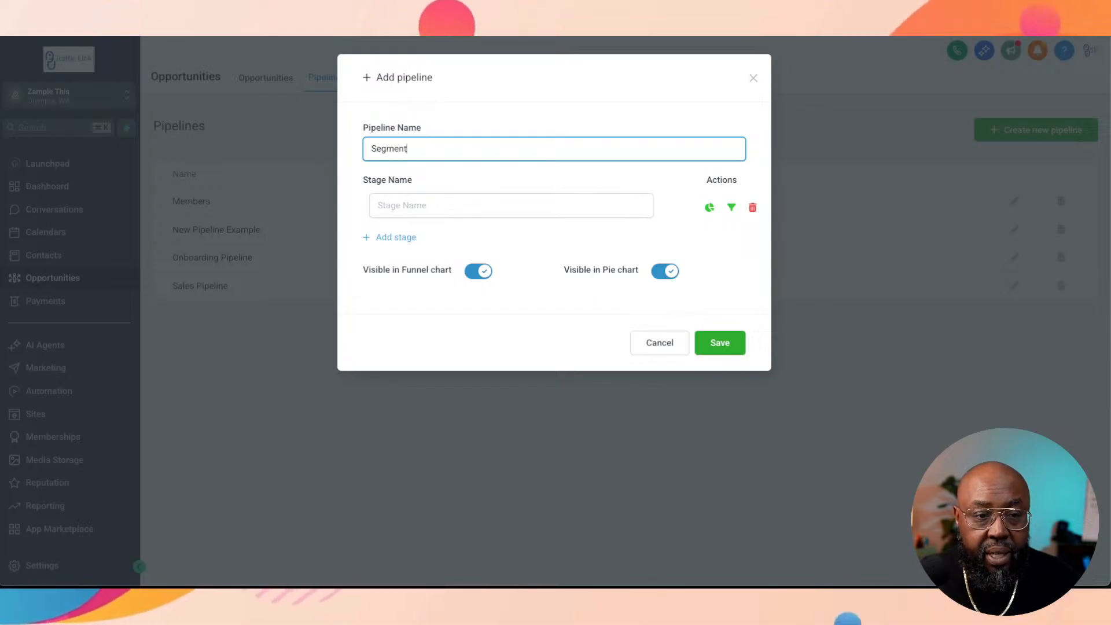
type("ed List ")
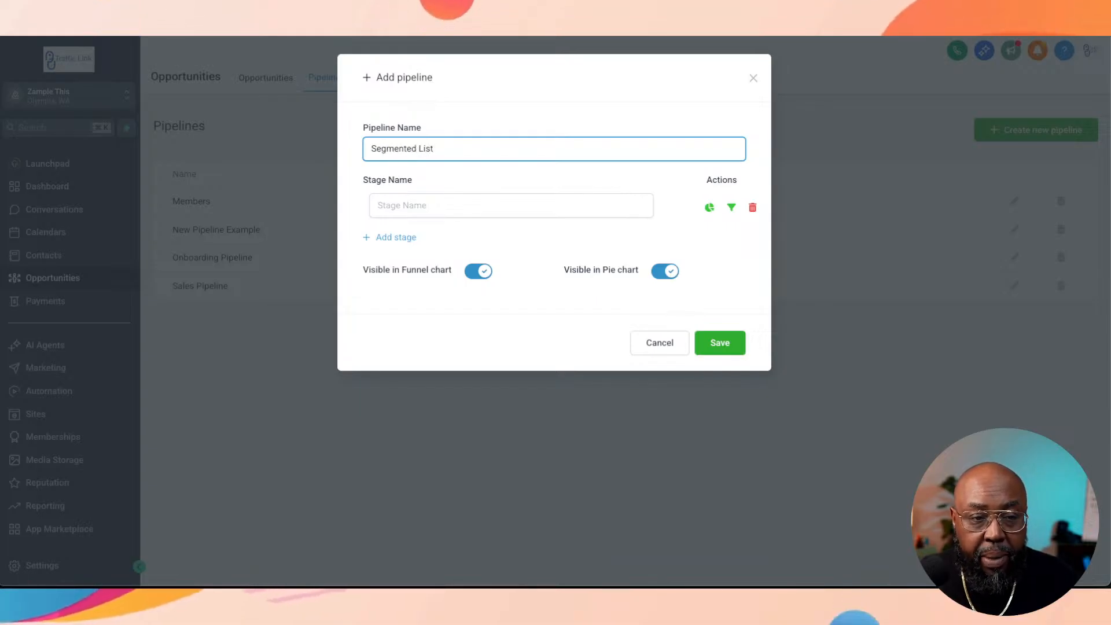
type("Pipeline")
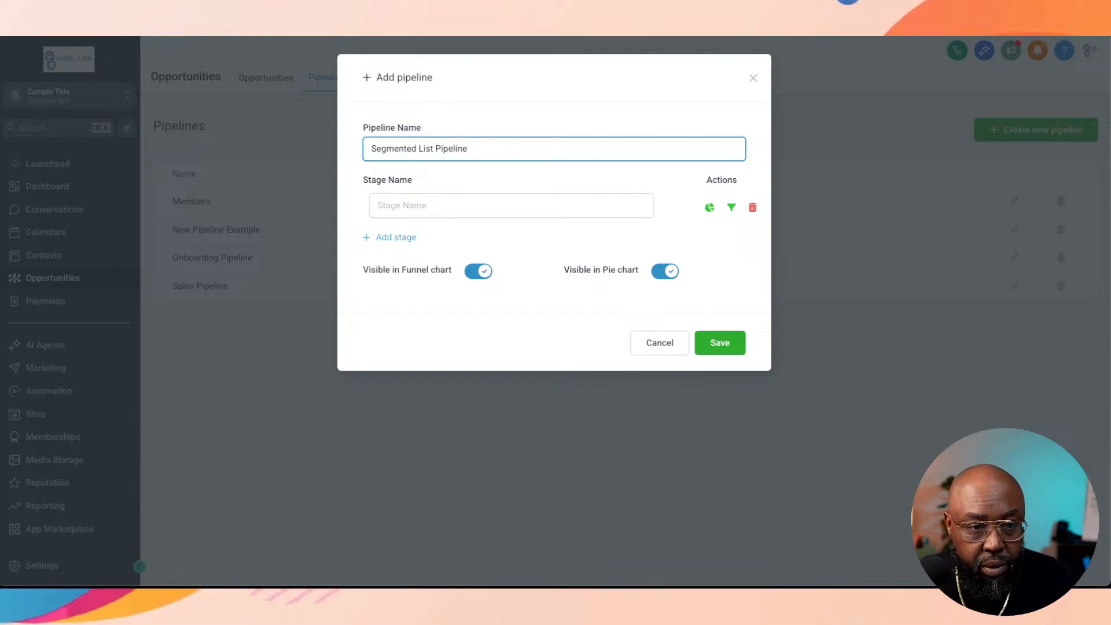
Step: Enter the pipeline's first three stages as Subscriber, Lead and Marketing Qualified
key("Tab")
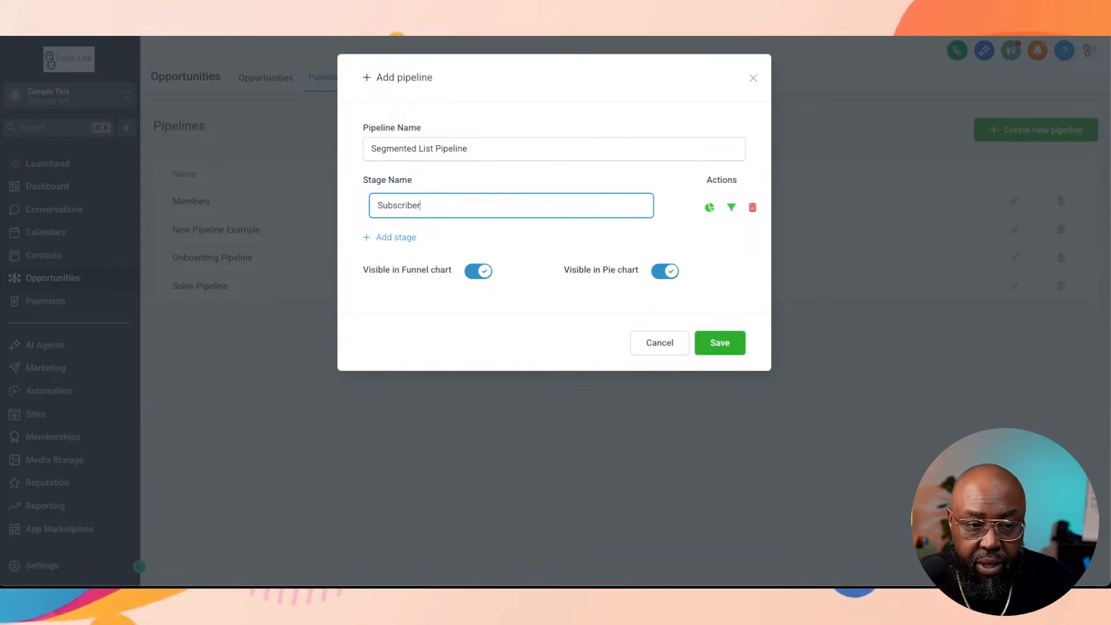
key("Return")
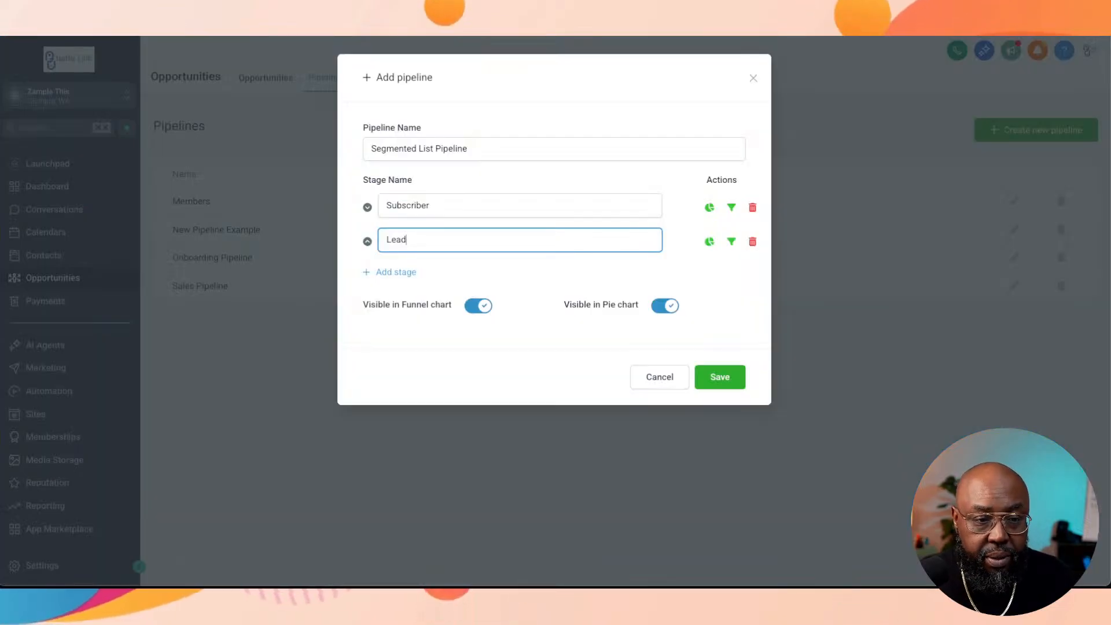
left_click(396, 272)
left_click(411, 274)
type("M")
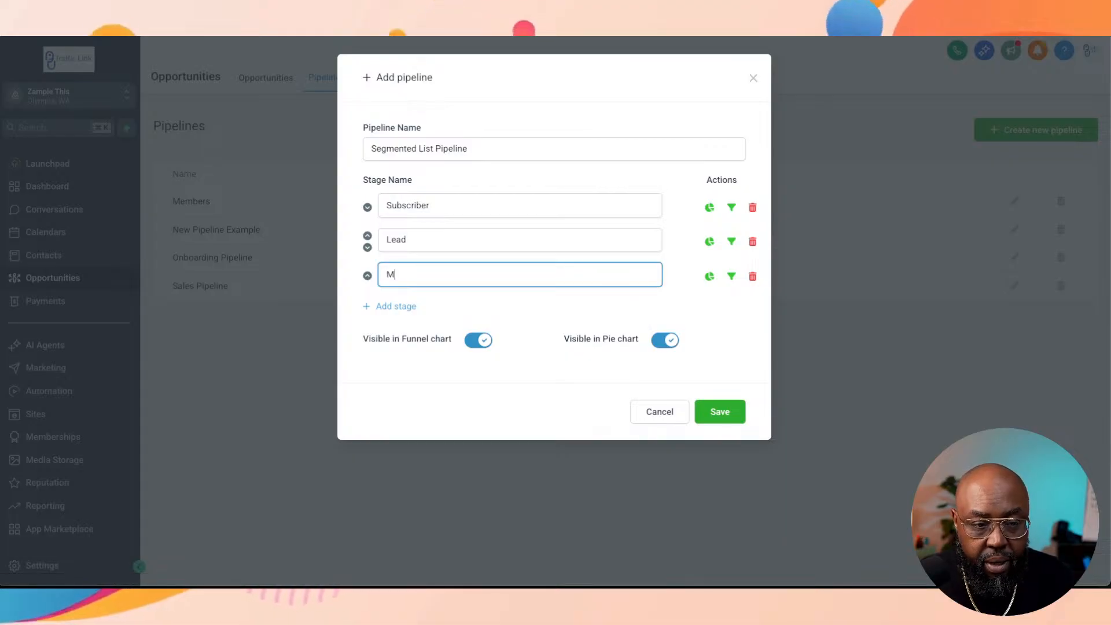
type("arketing ")
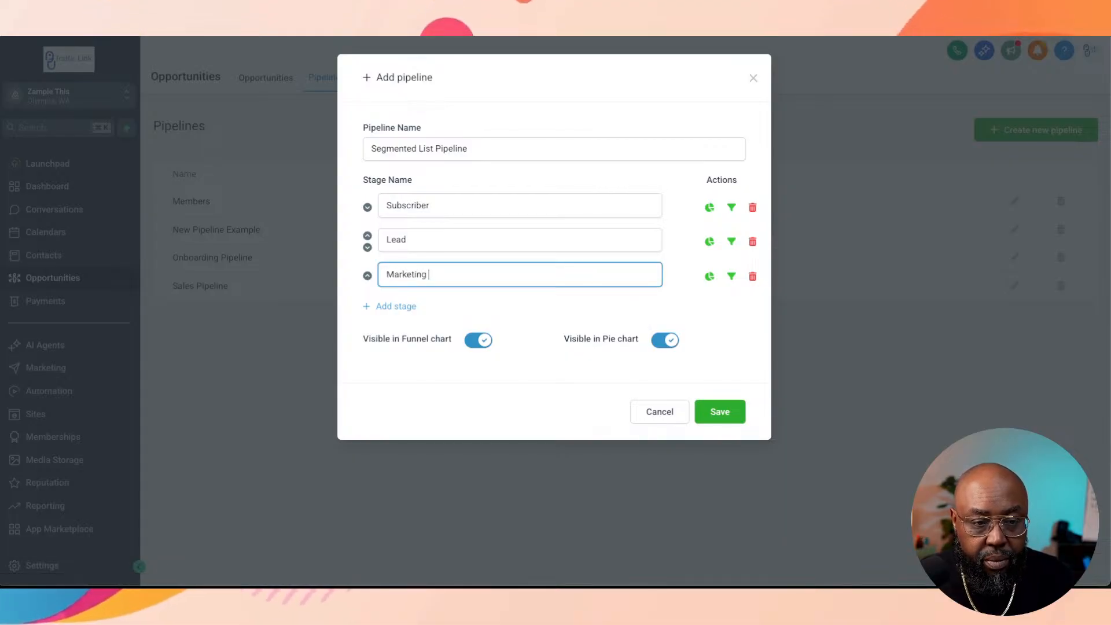
type("Qualified")
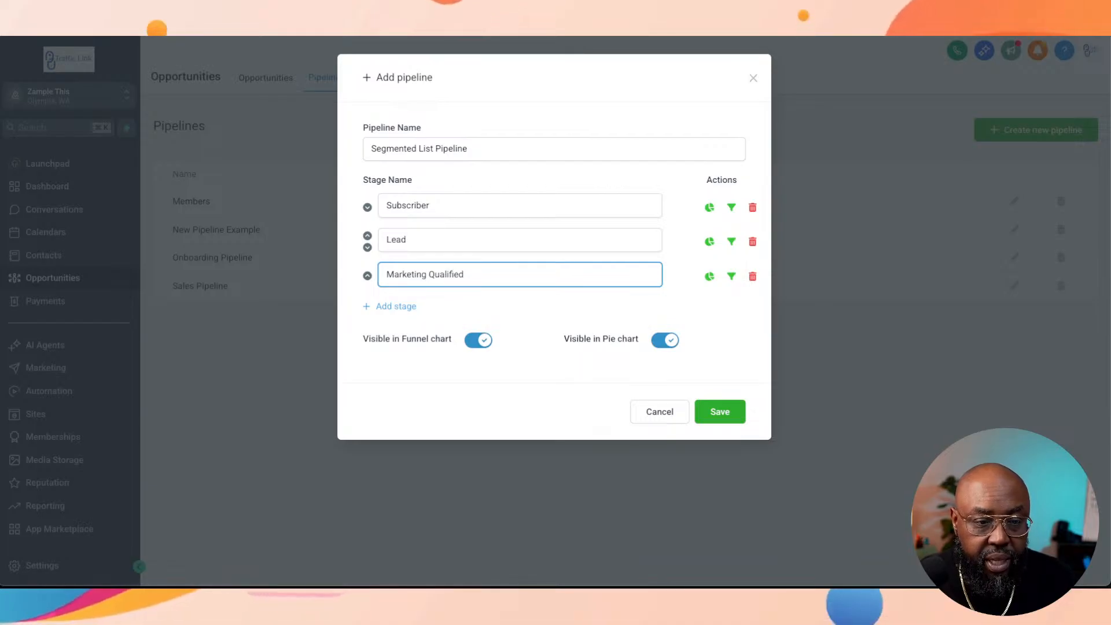
Step: Add a fourth stage named Sales Qualified and a fifth stage named Opportunity to the pipeline
left_click(396, 306)
left_click(404, 309)
type("Sa")
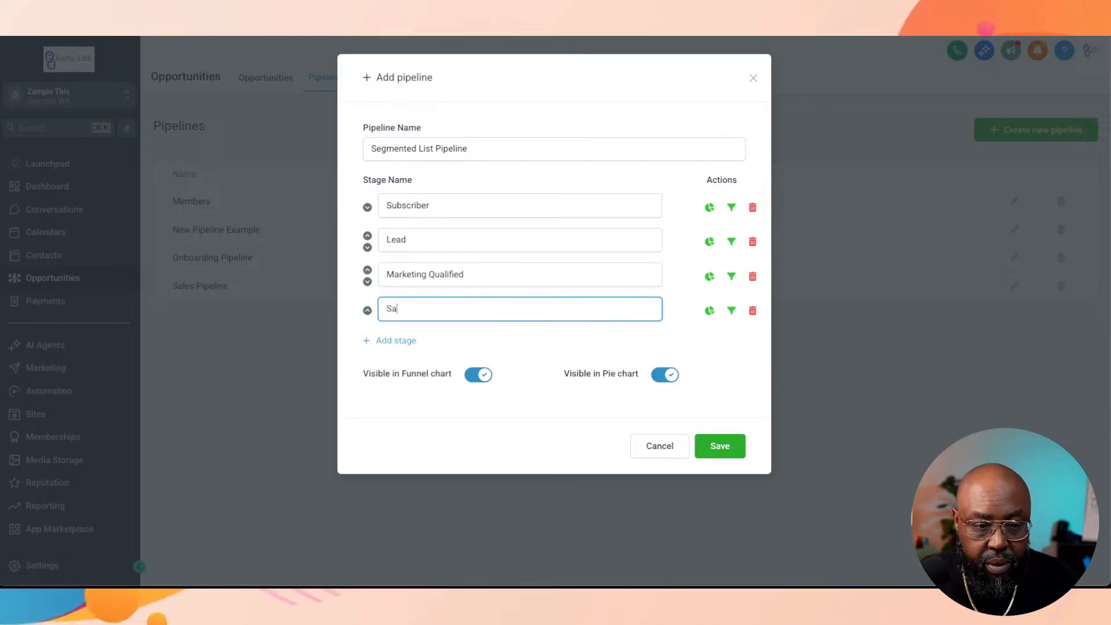
type("les Qualified")
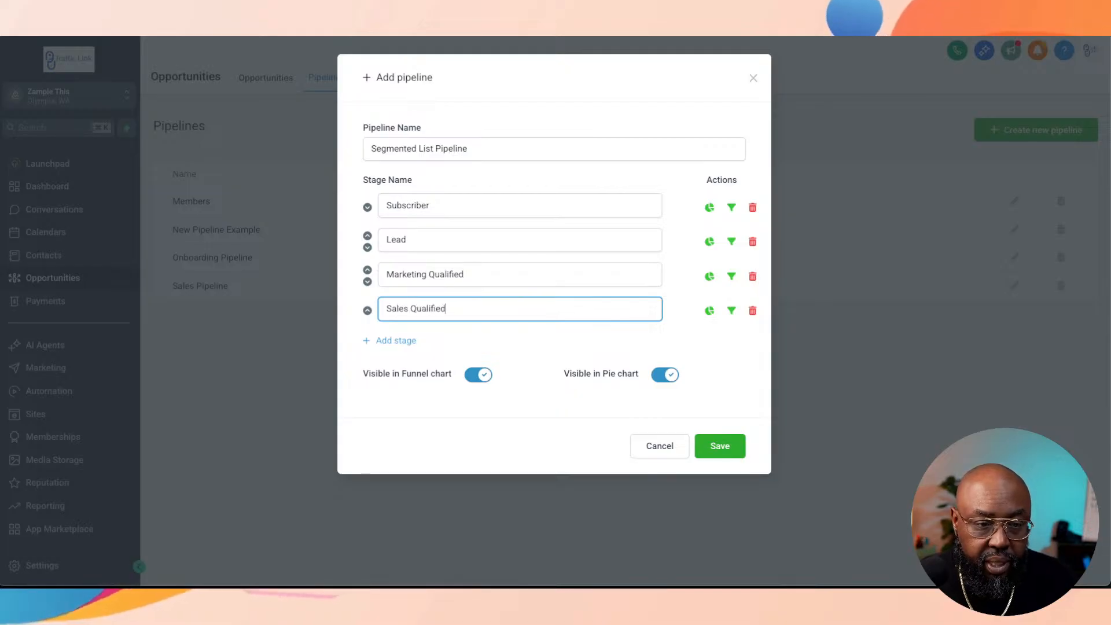
left_click(396, 341)
left_click(399, 344)
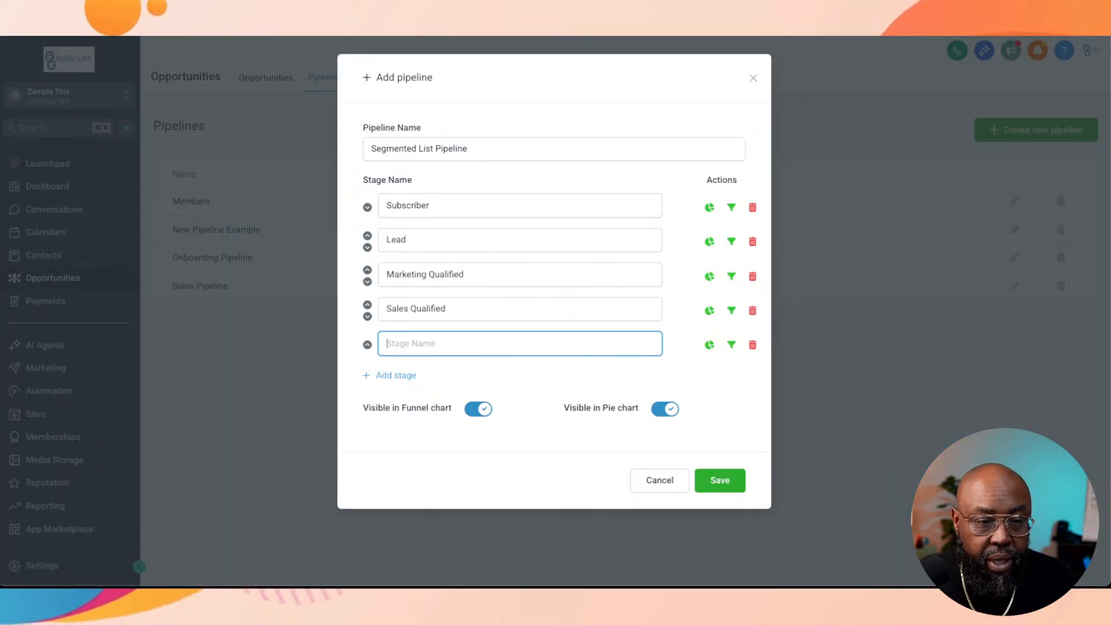
type("O")
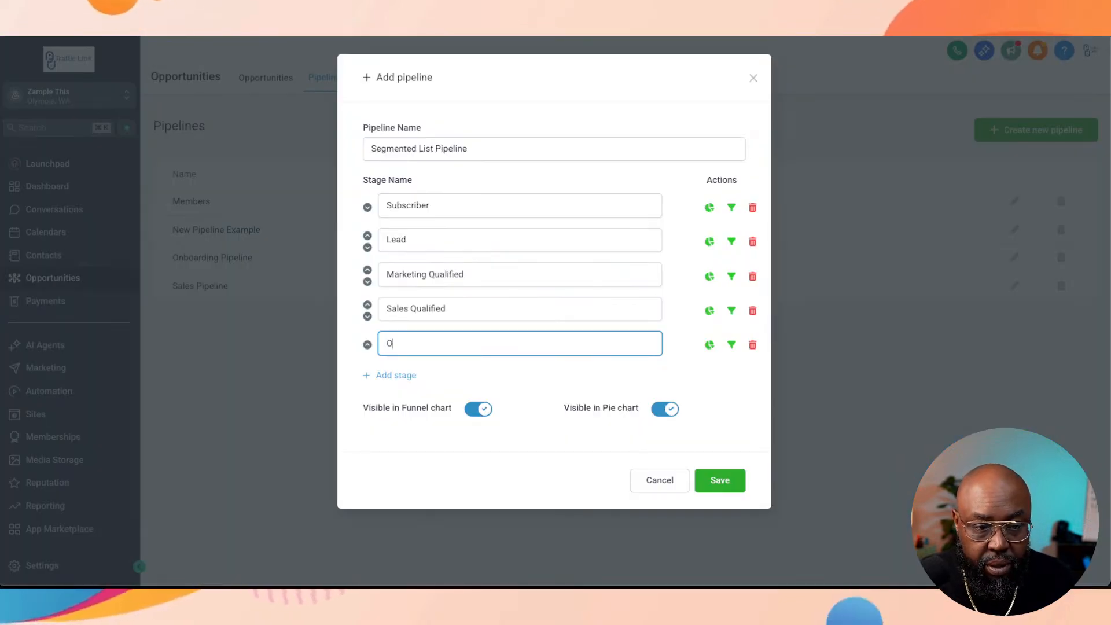
type("pportunity")
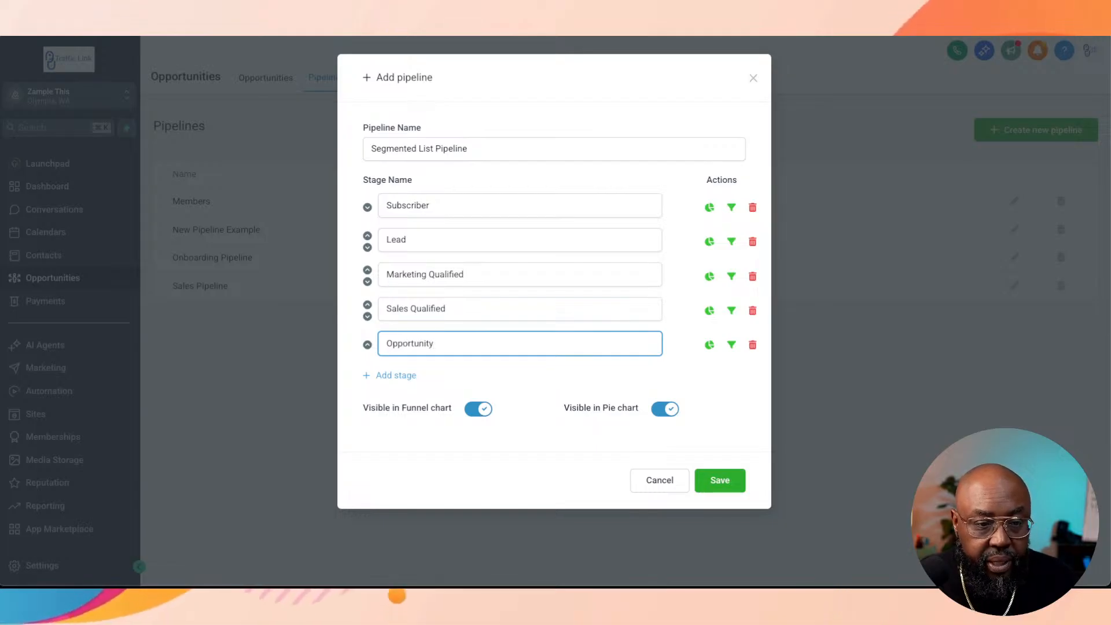
Step: Add a sixth pipeline stage named "Customer/ Client" below the Opportunity stage
left_click(395, 375)
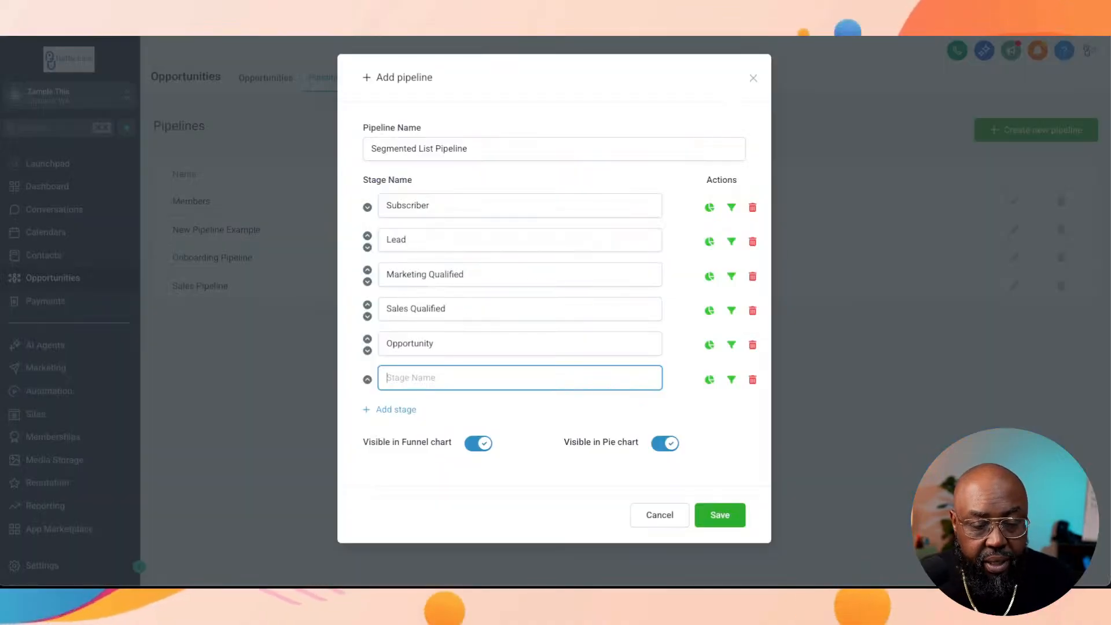
type("Cus")
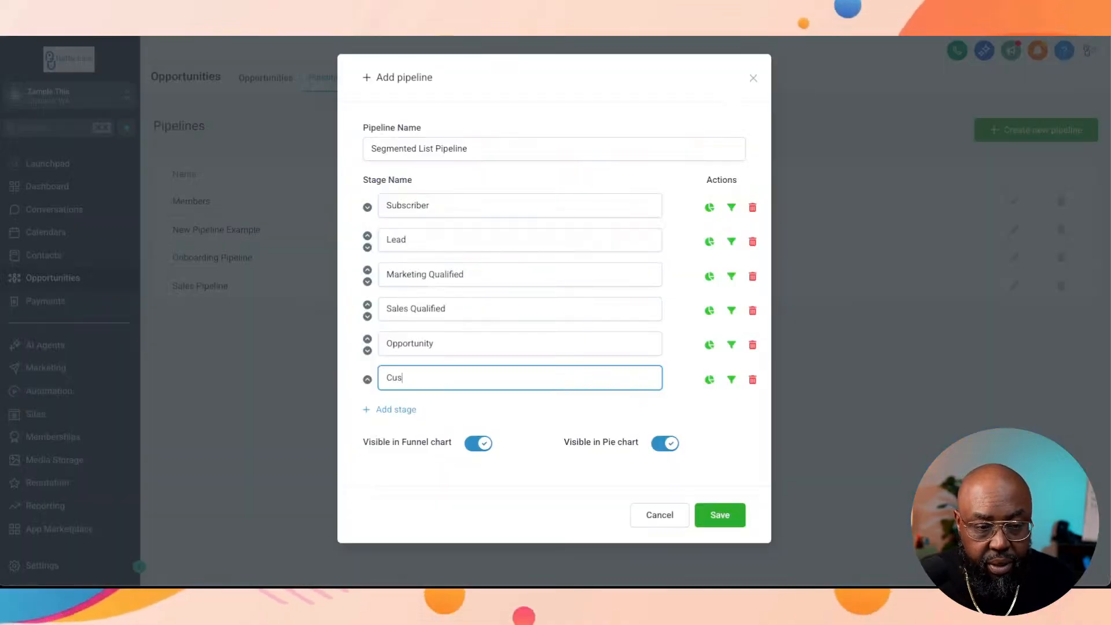
type("tomer/ Cl")
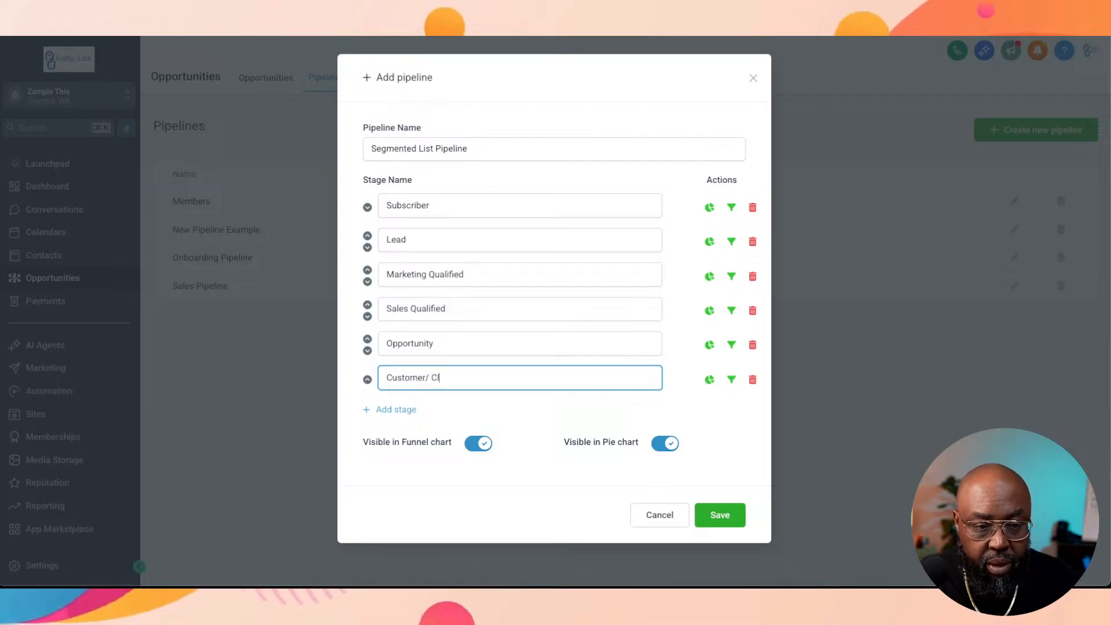
type("ient")
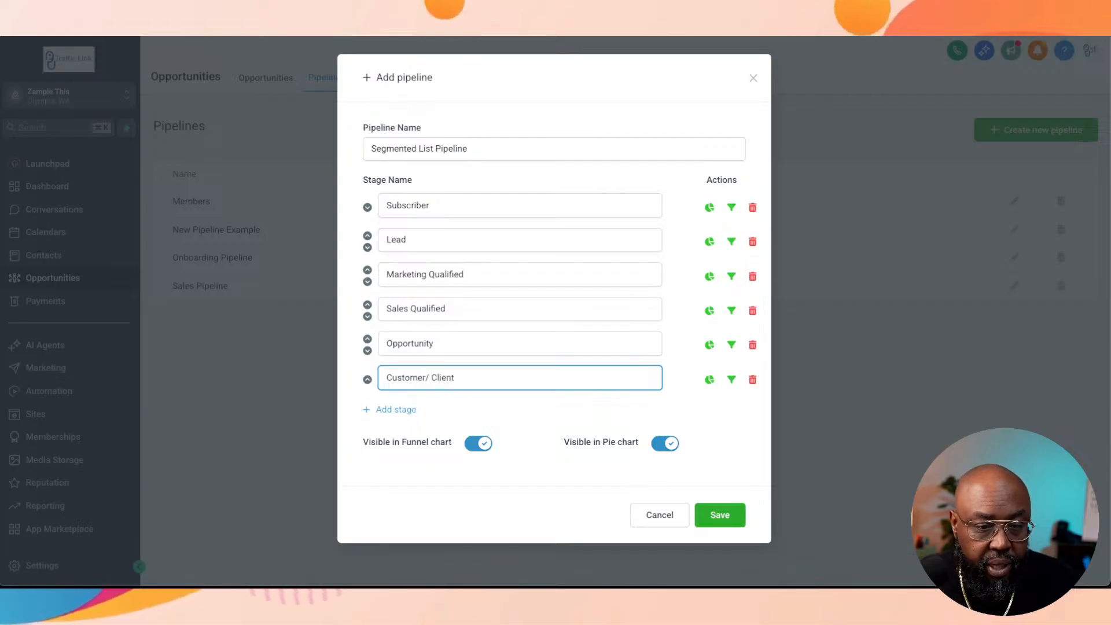
Step: Add a seventh stage named "Evangelist/ Raving Fan (Referral base)" and save the pipeline
left_click(395, 409)
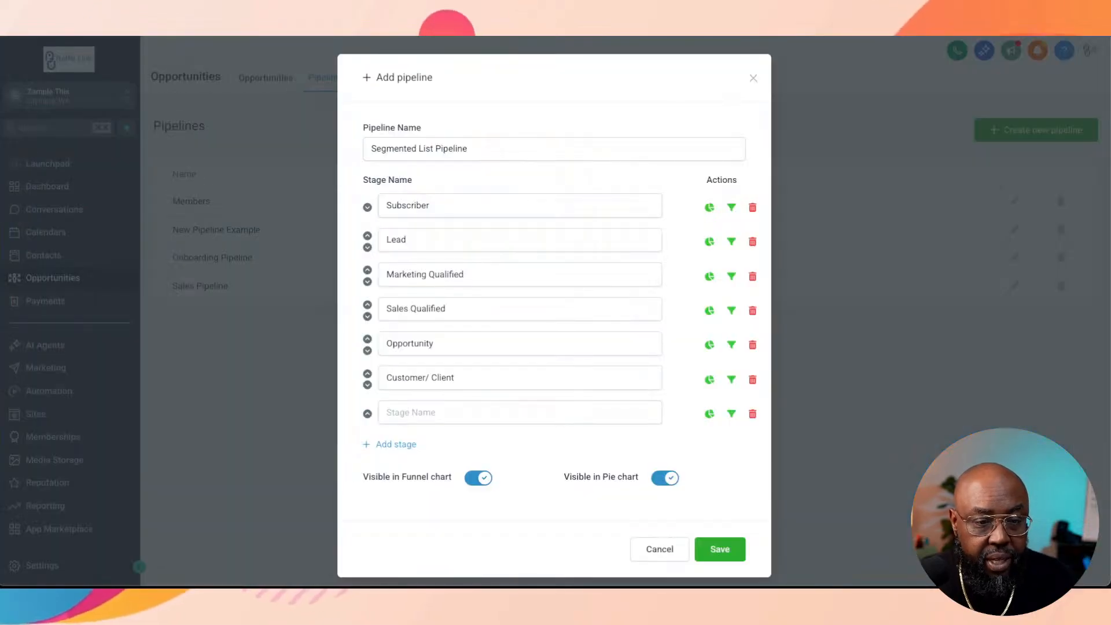
left_click(428, 412)
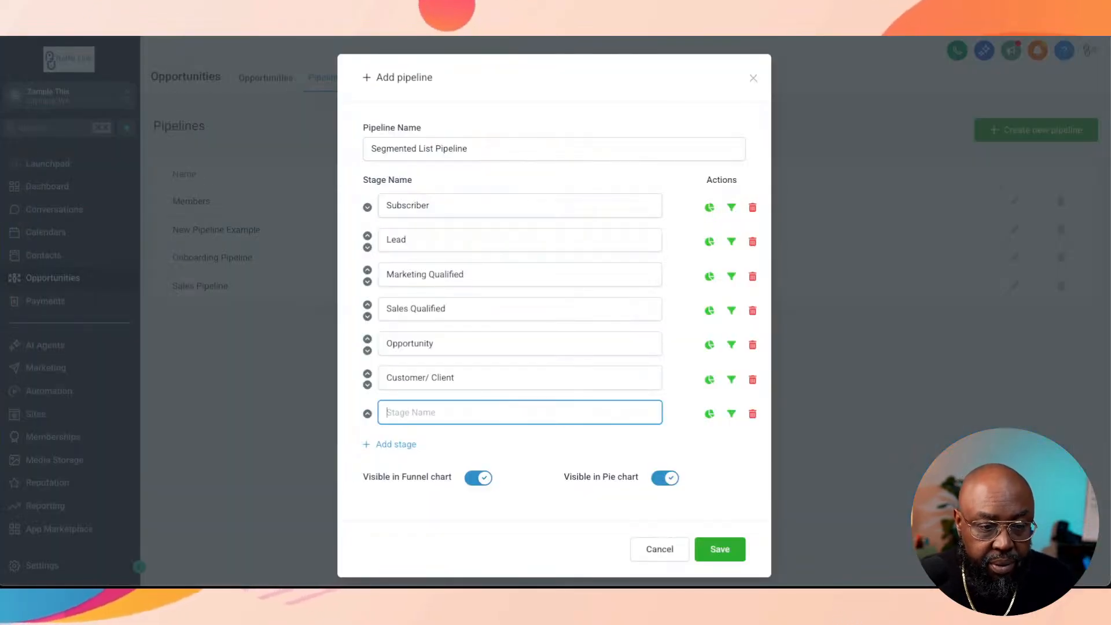
type("Evange")
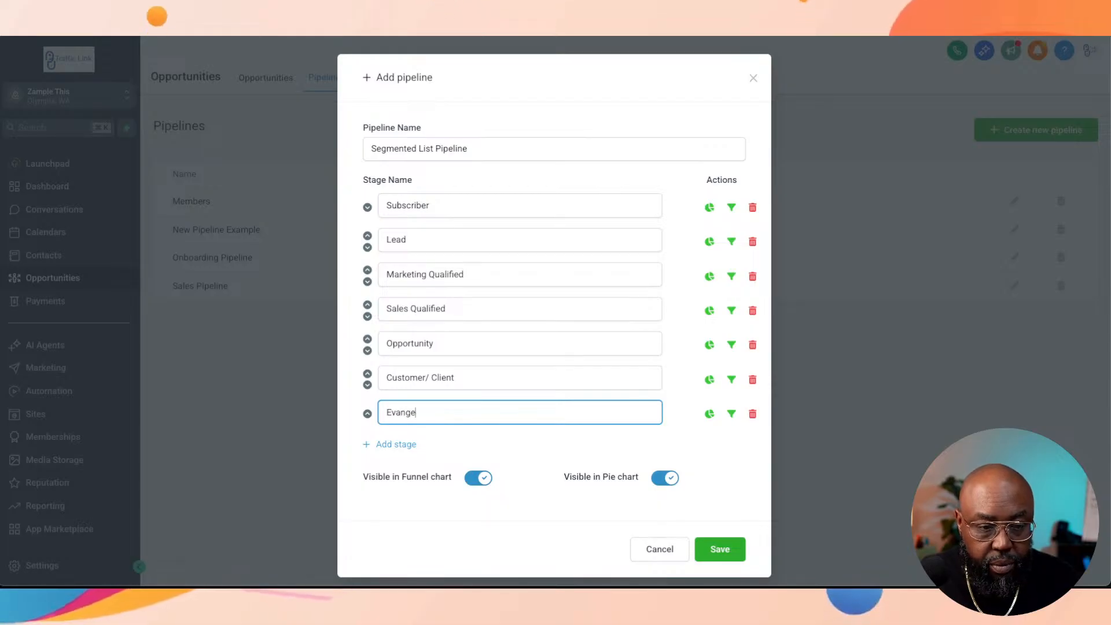
type("list/ R")
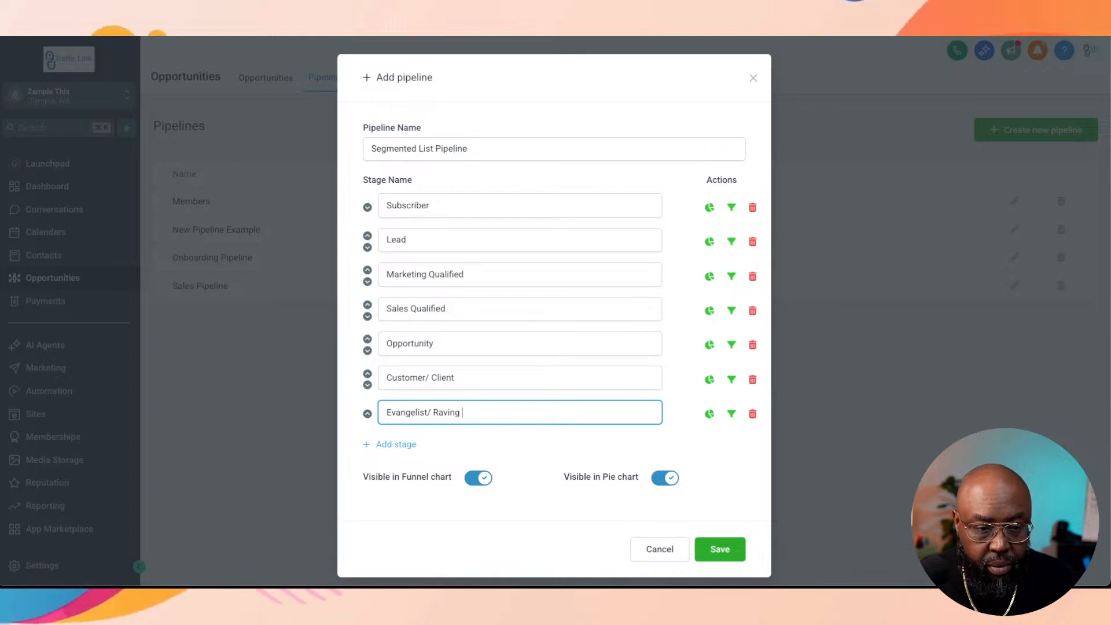
type("aving ")
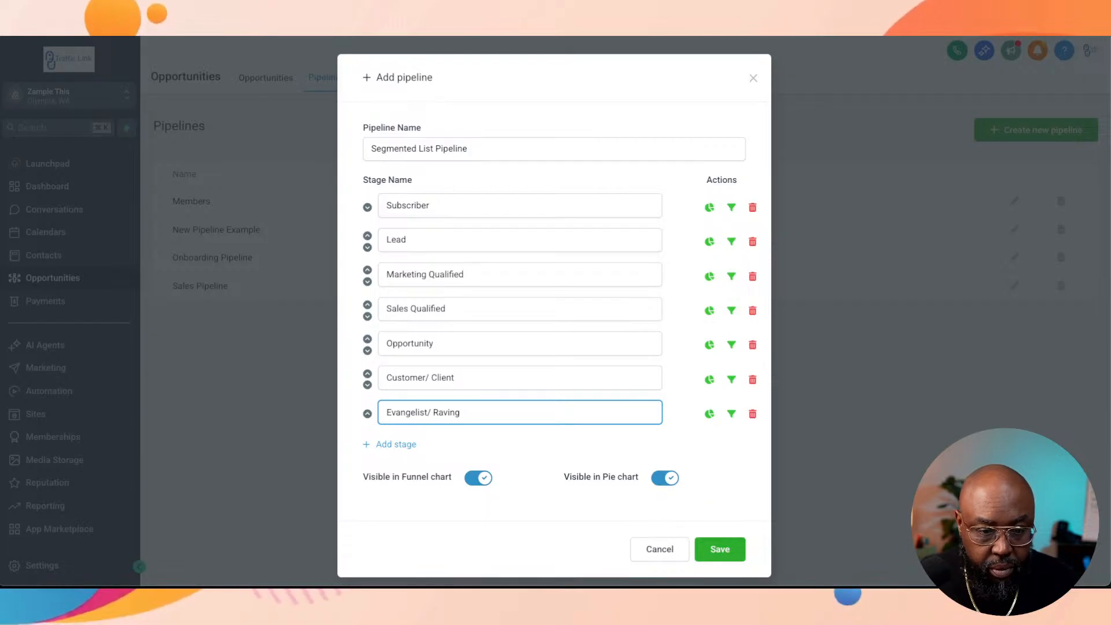
type("Fan (r")
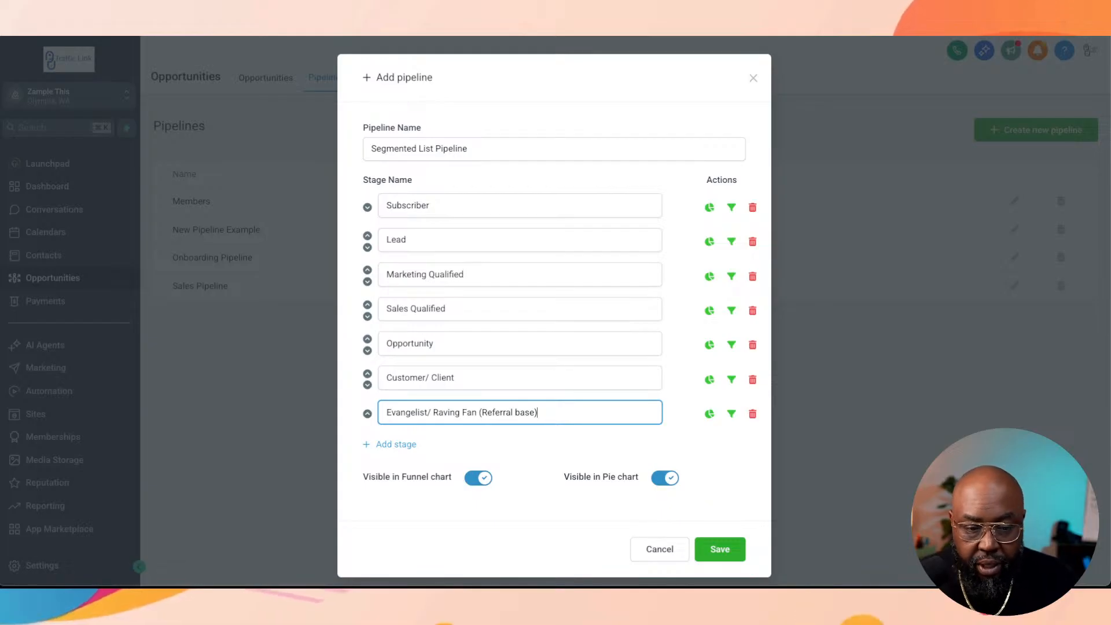
left_click(720, 548)
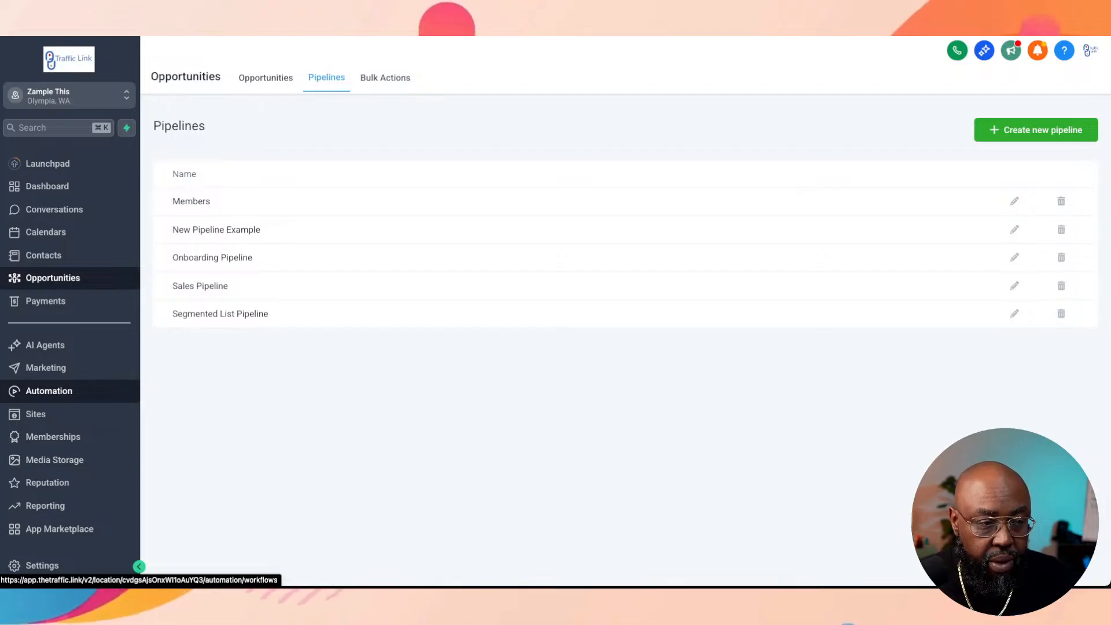
Step: Create an automation workflow folder named "Segmented List" and open it
left_click(48, 391)
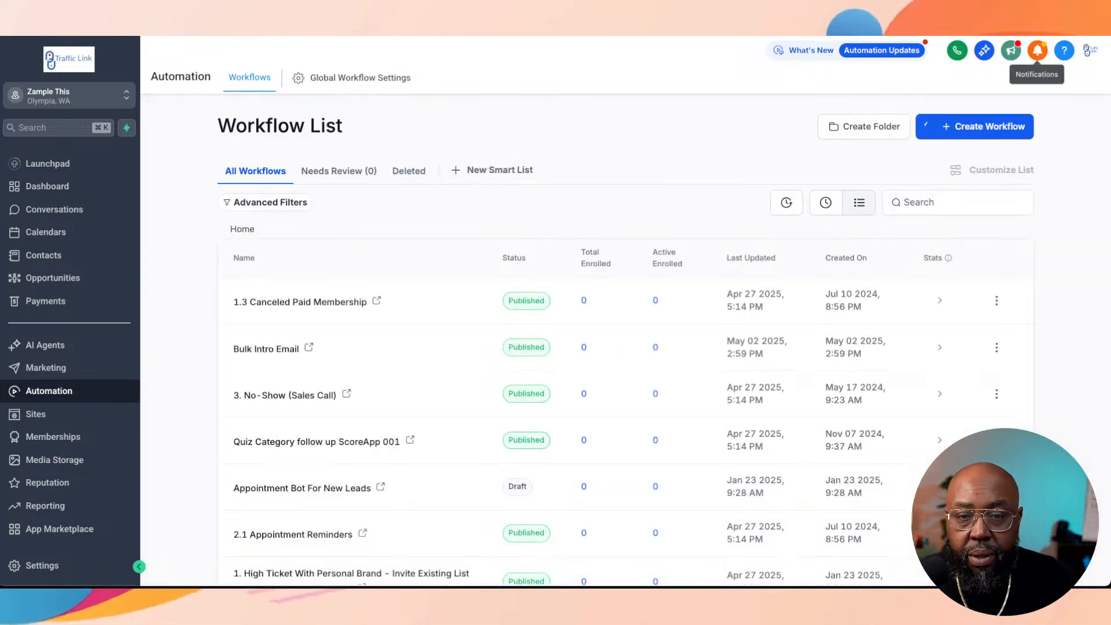
left_click(873, 127)
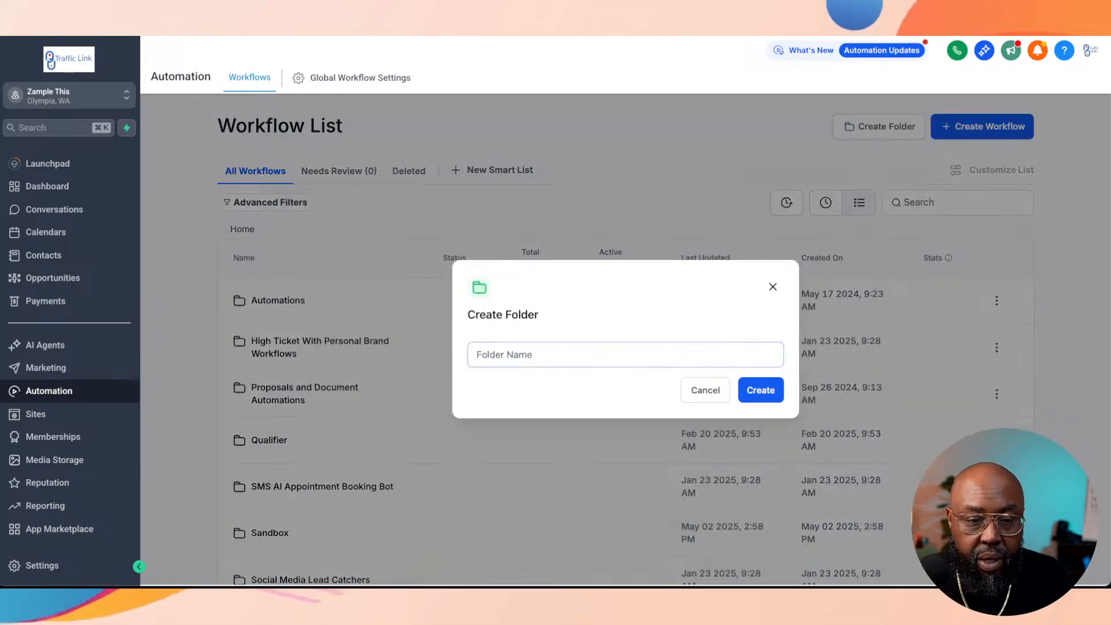
left_click(625, 355)
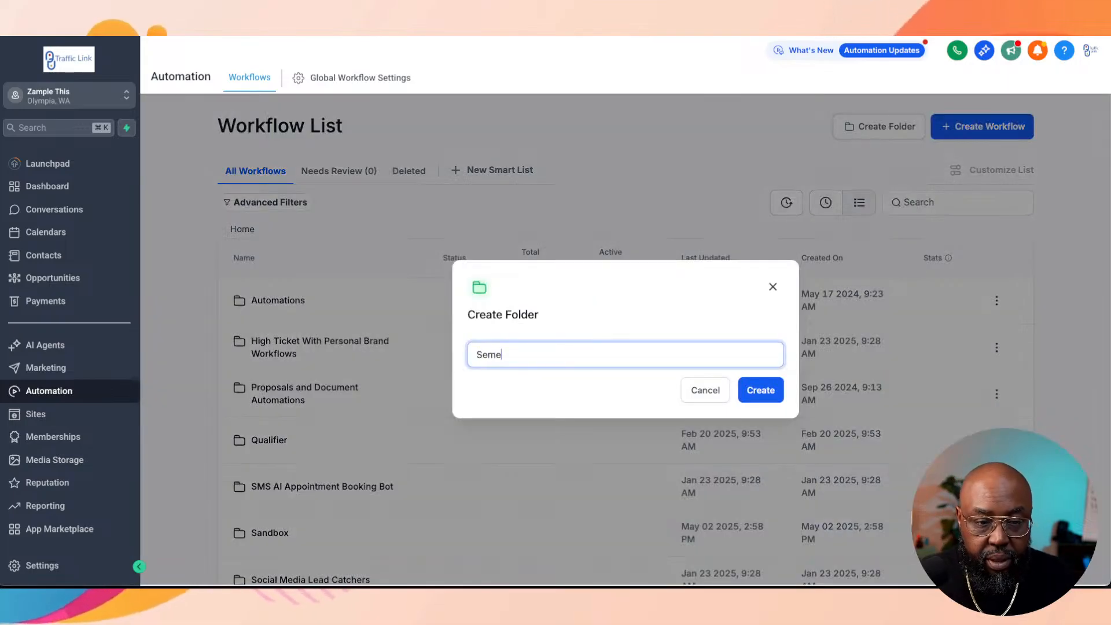
type("Sem")
key("BackSpace")
type("gmented ")
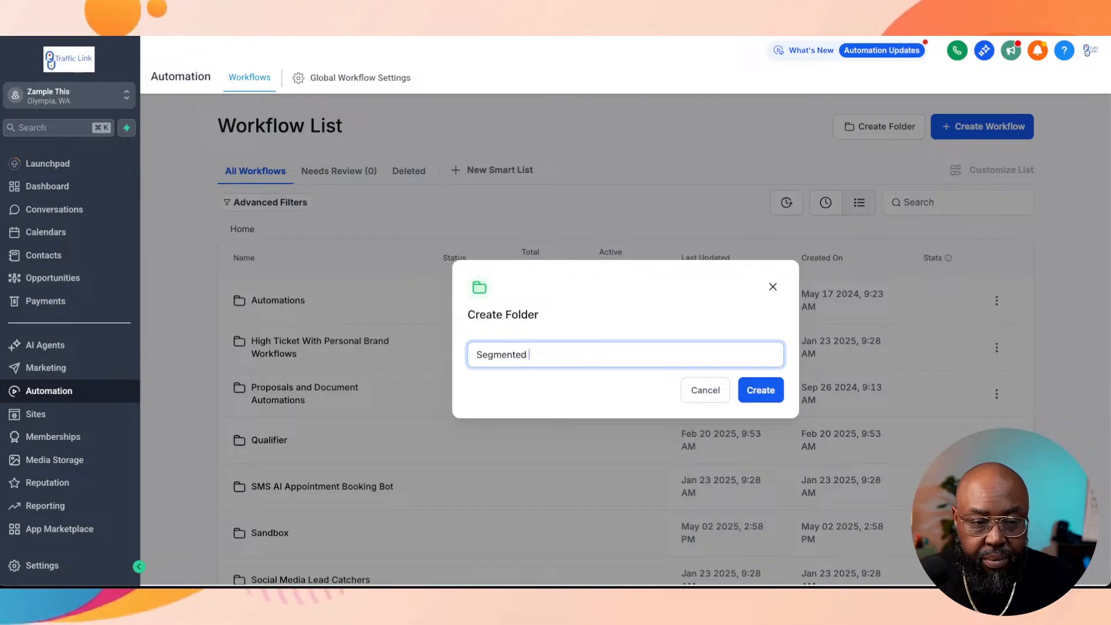
type("List")
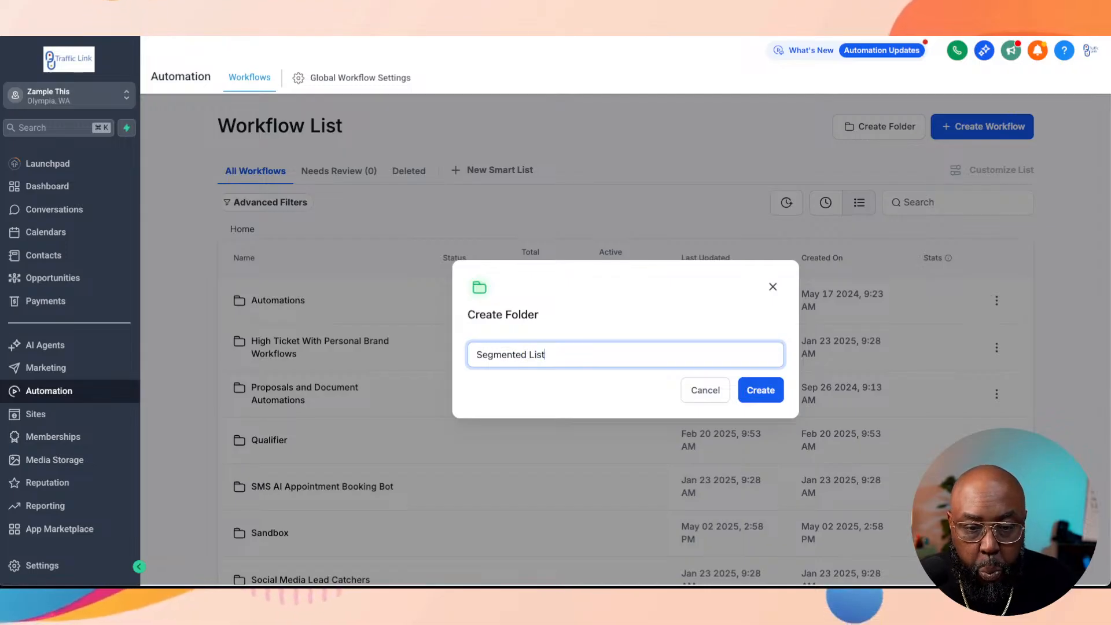
key("Return")
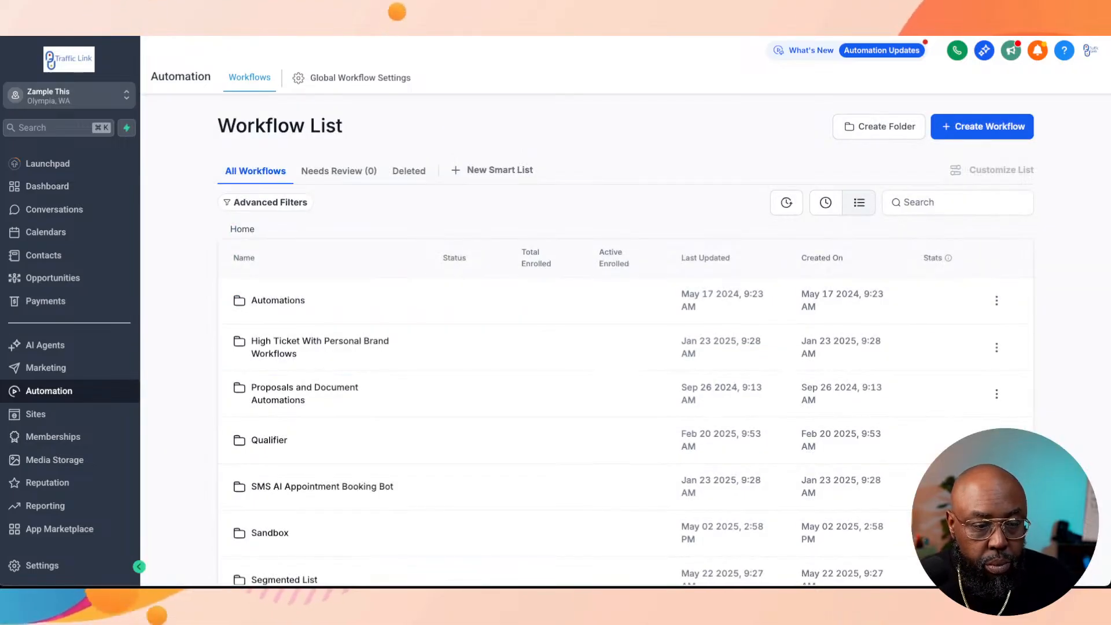
scroll(625, 347, "down", 3)
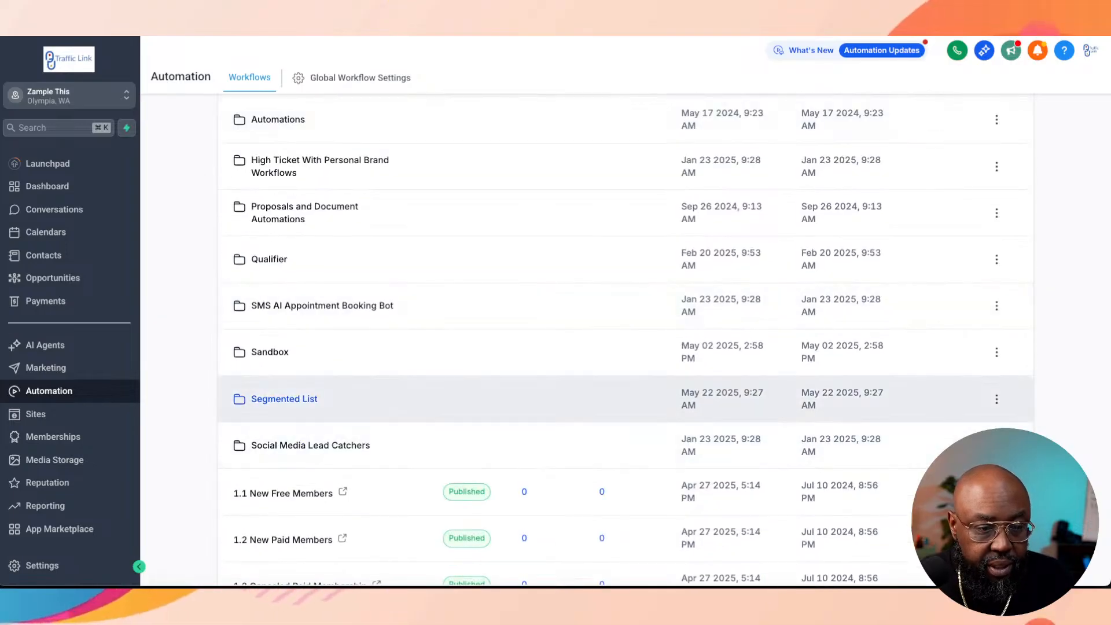
left_click(284, 399)
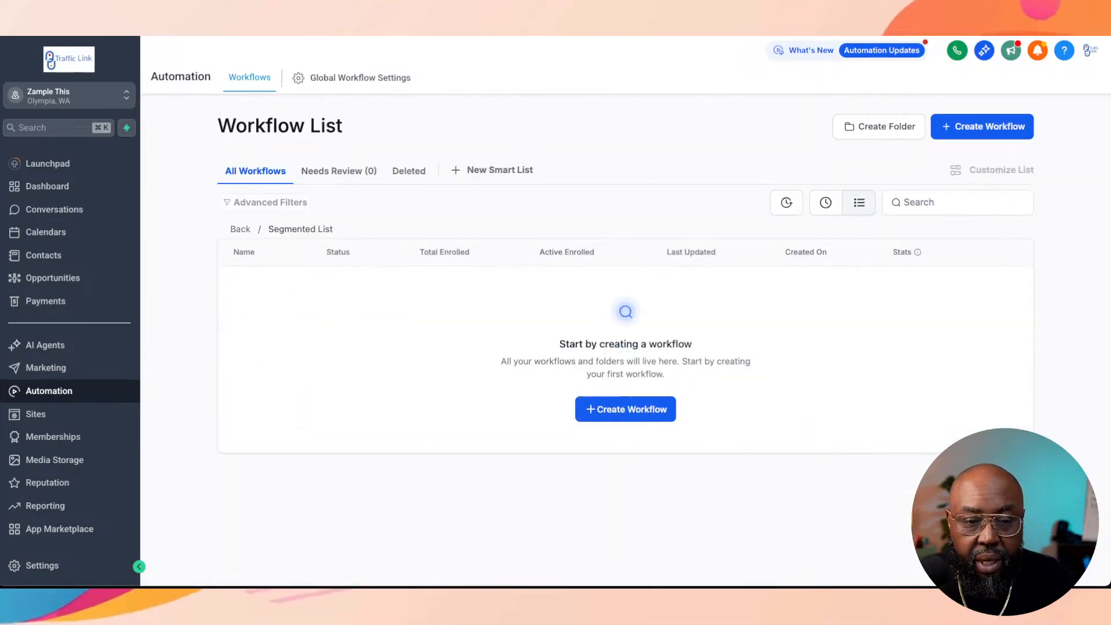
Step: Create a new workflow in the Segmented List folder and name it "7 Common Segments"
left_click(626, 410)
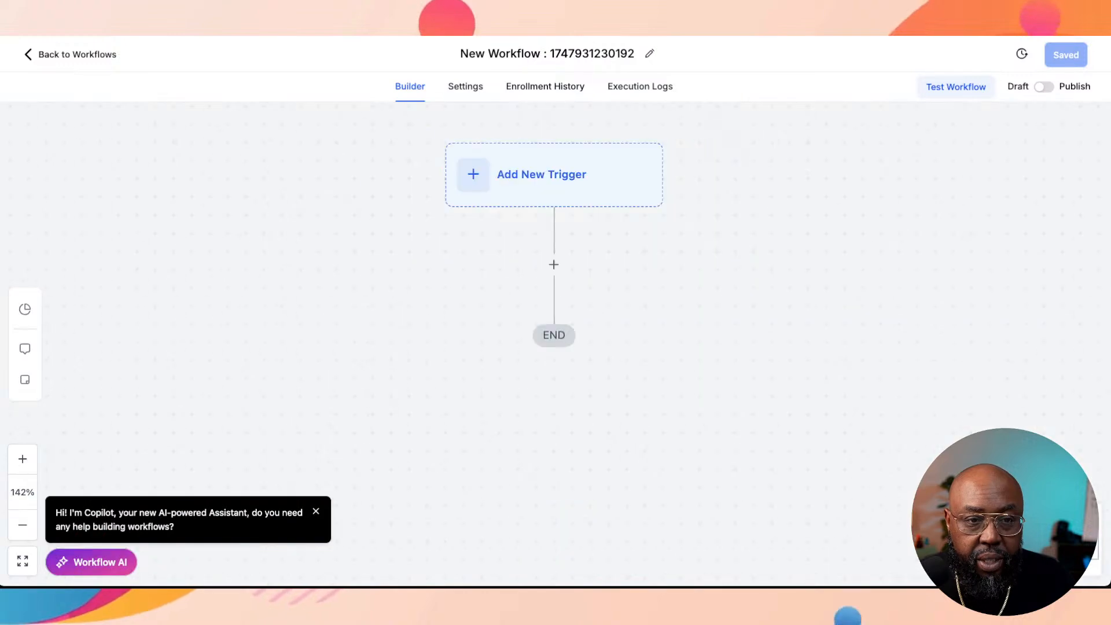
double_click(573, 54)
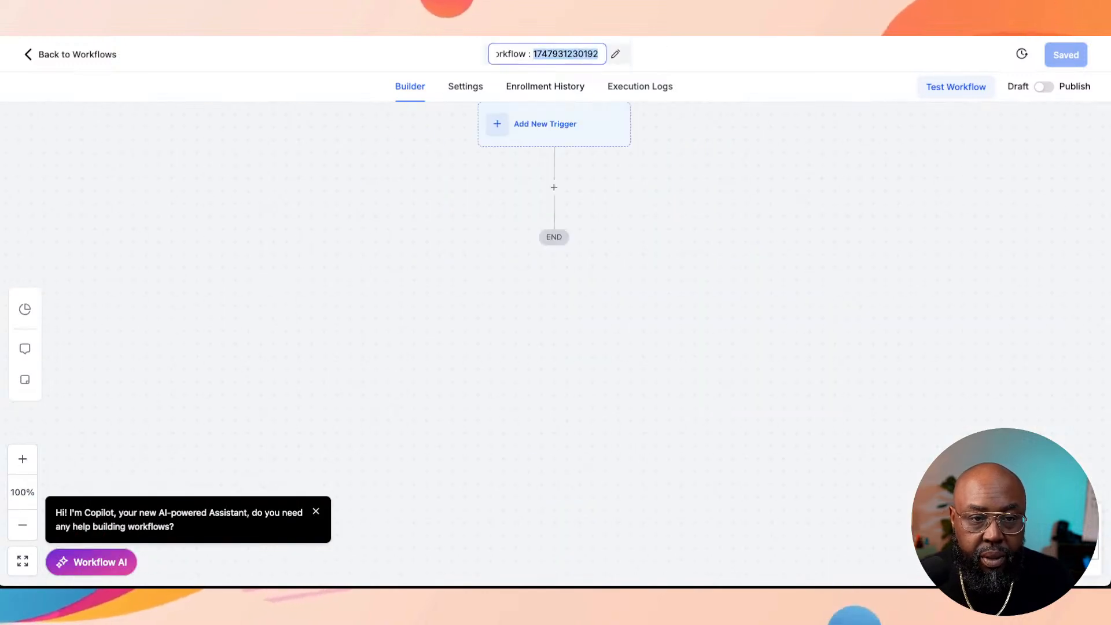
key("ctrl+a")
type("&")
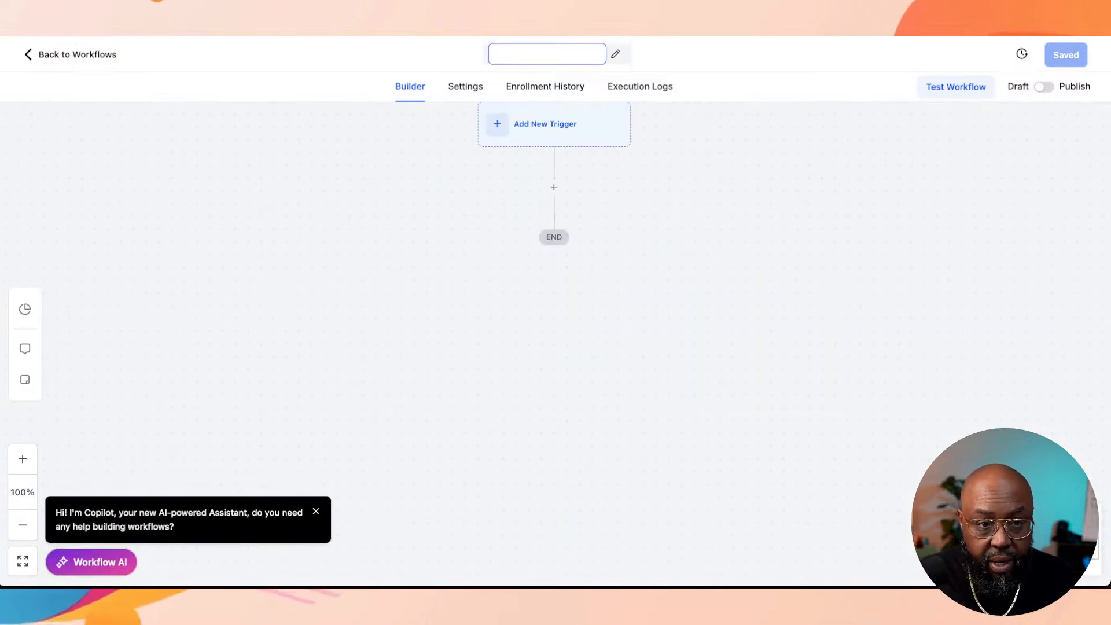
type(" Common Segments")
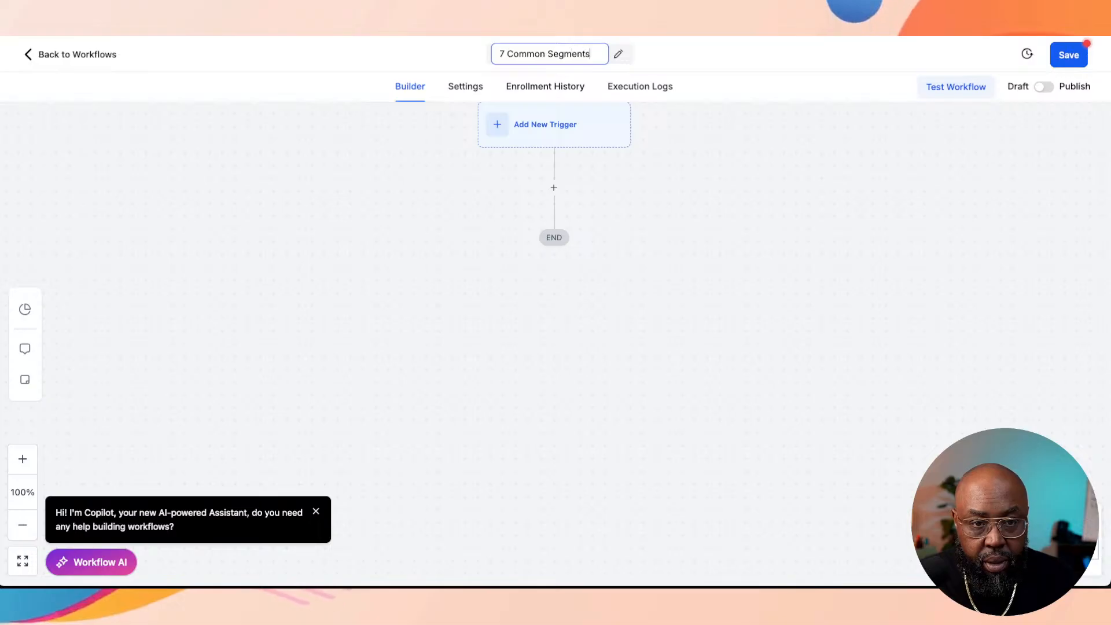
key("Return")
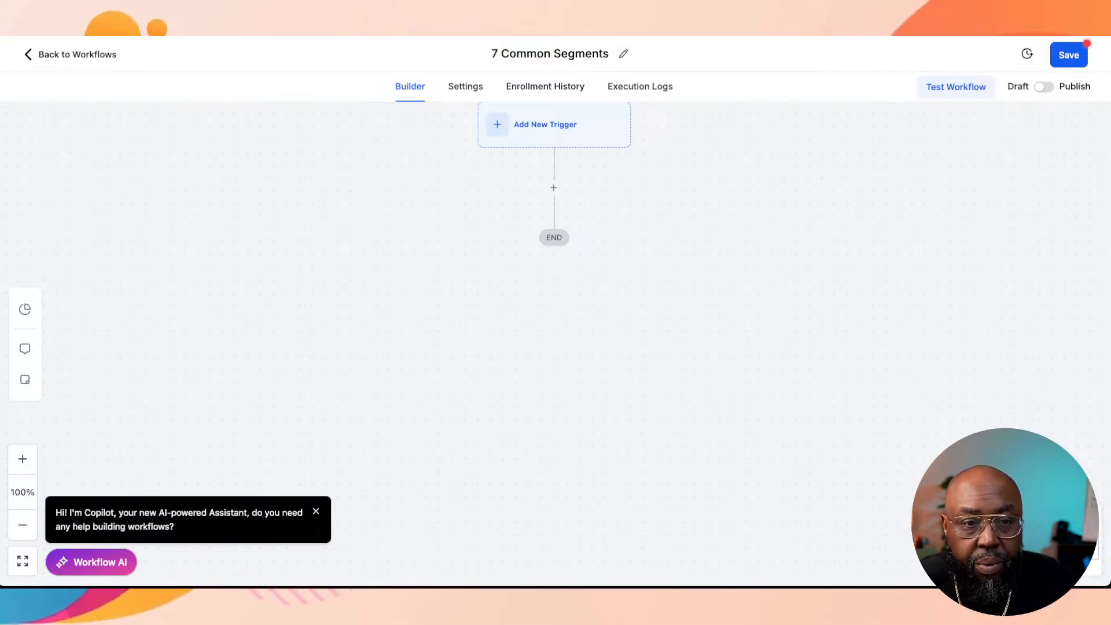
Step: Choose Contact Created as the workflow's trigger and give it an empty filter row
left_click(554, 124)
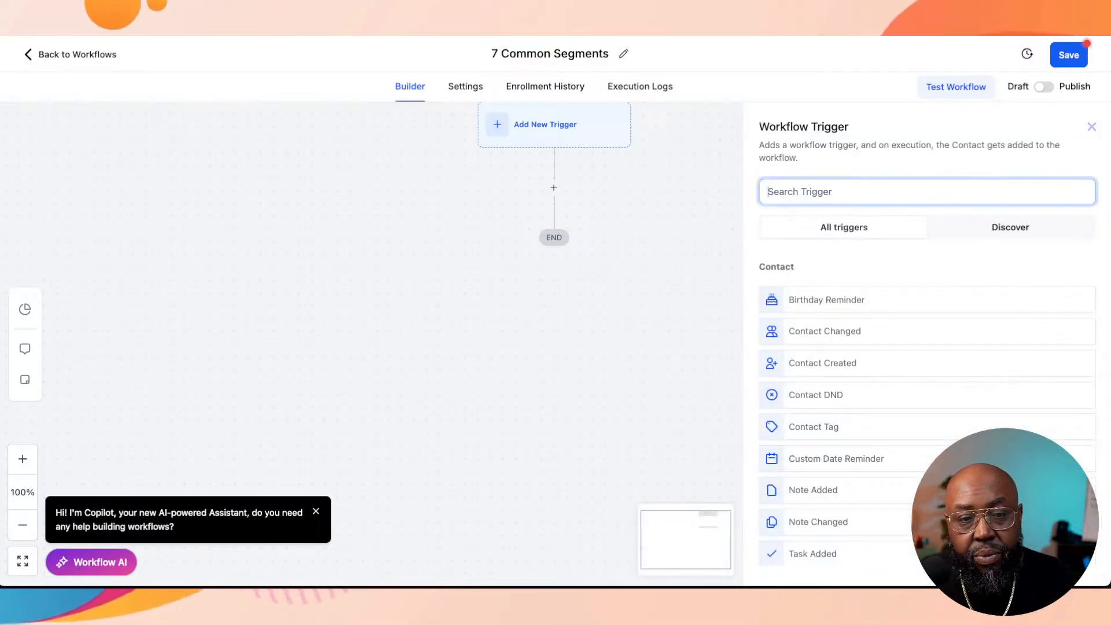
type("new")
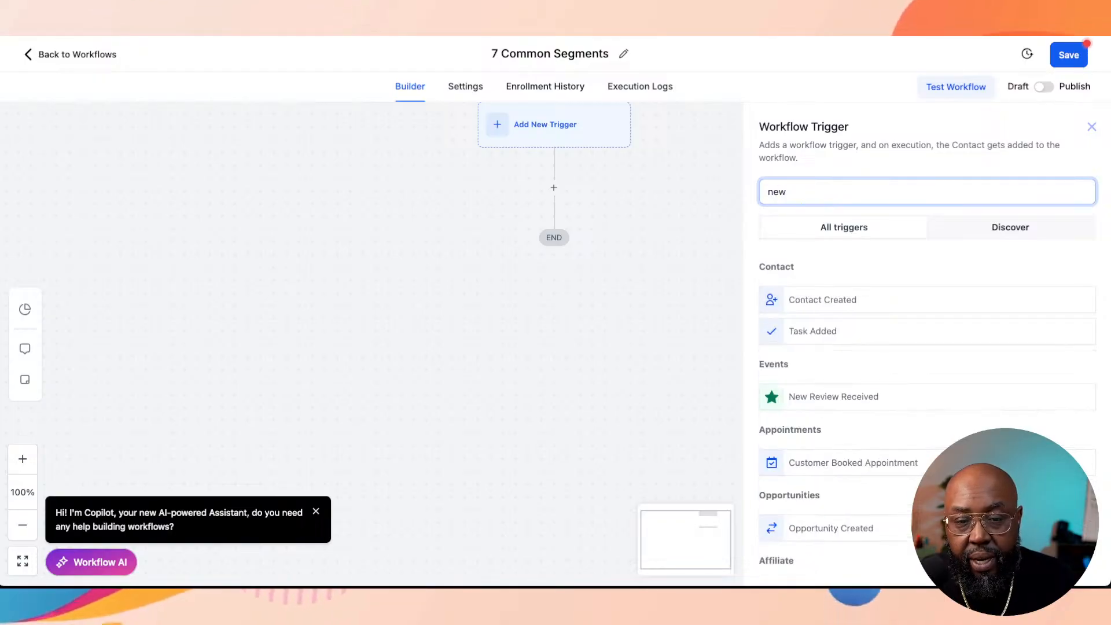
left_click(823, 300)
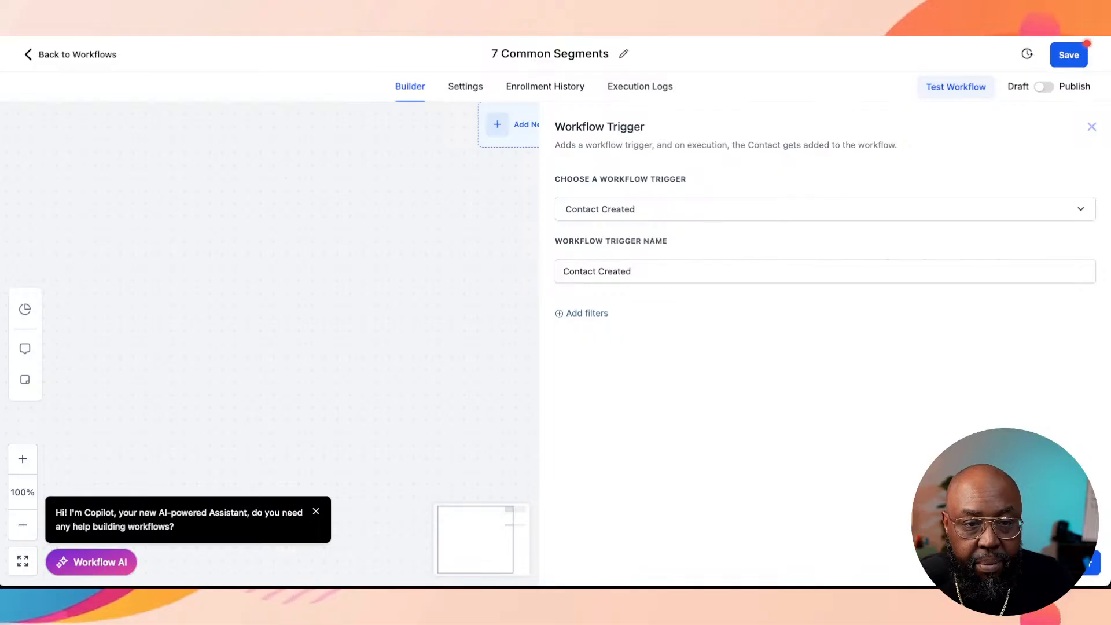
left_click(587, 313)
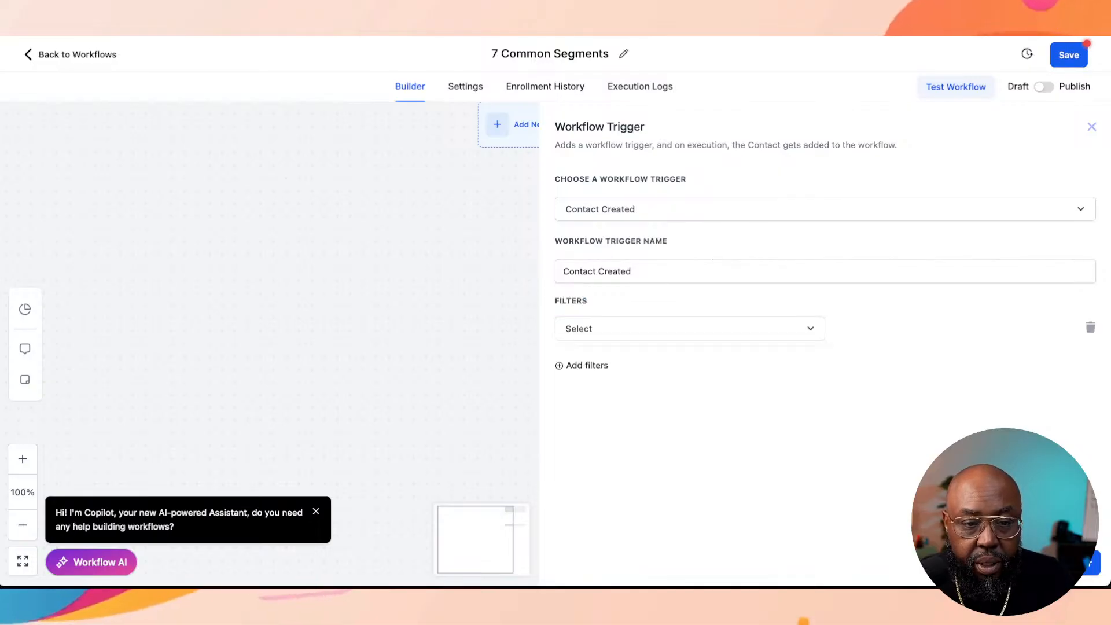
left_click(721, 210)
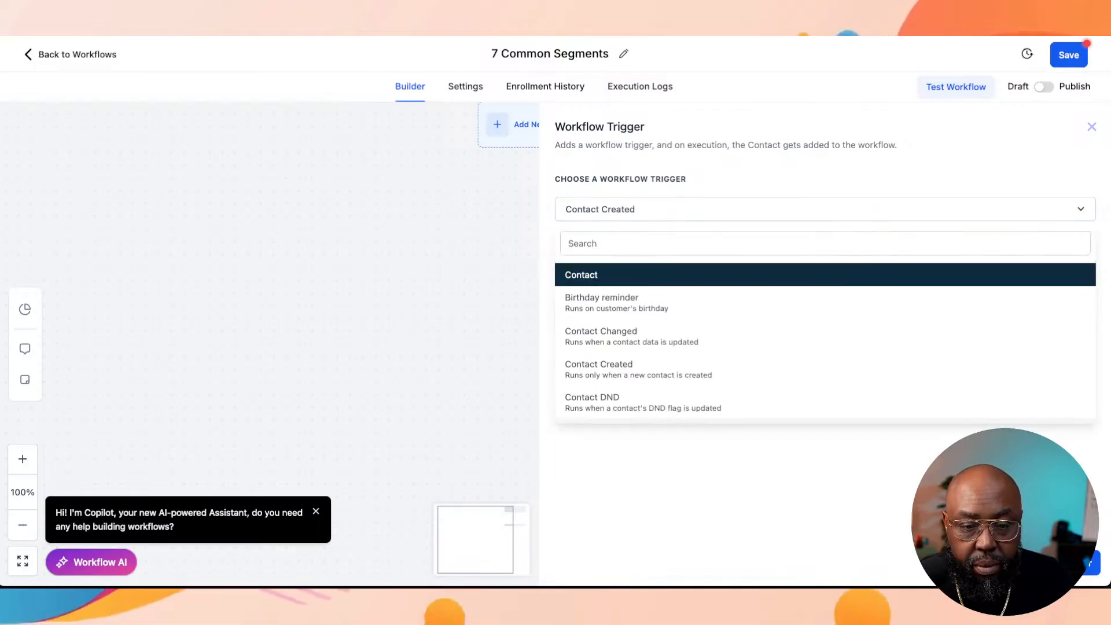
left_click(720, 451)
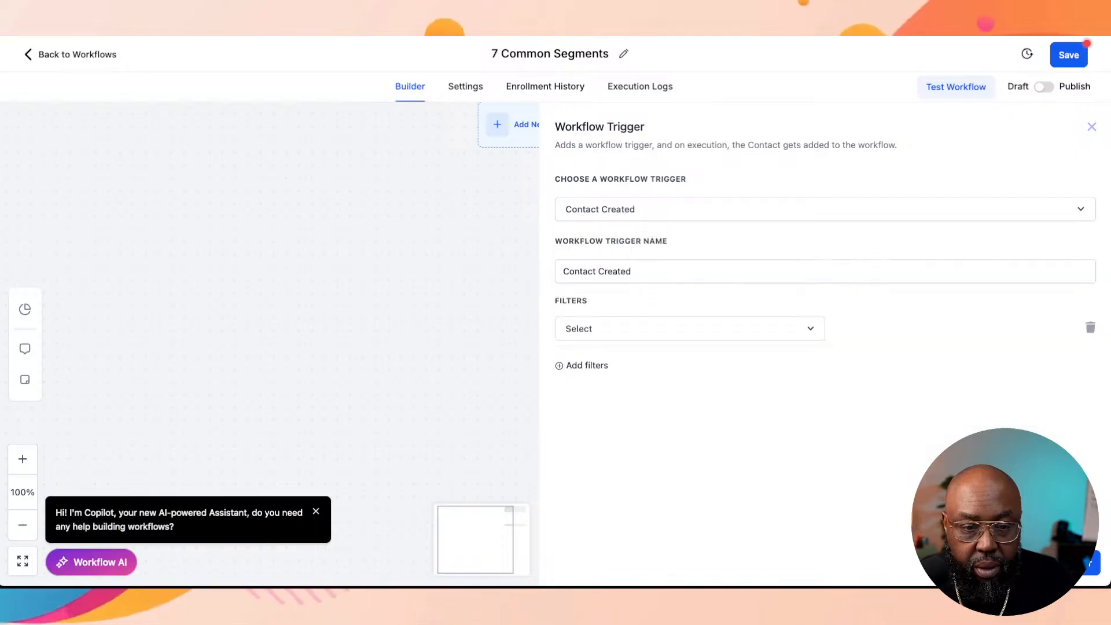
Step: Name the trigger "New Contact Created" and save it without the empty filter row
left_click(568, 272)
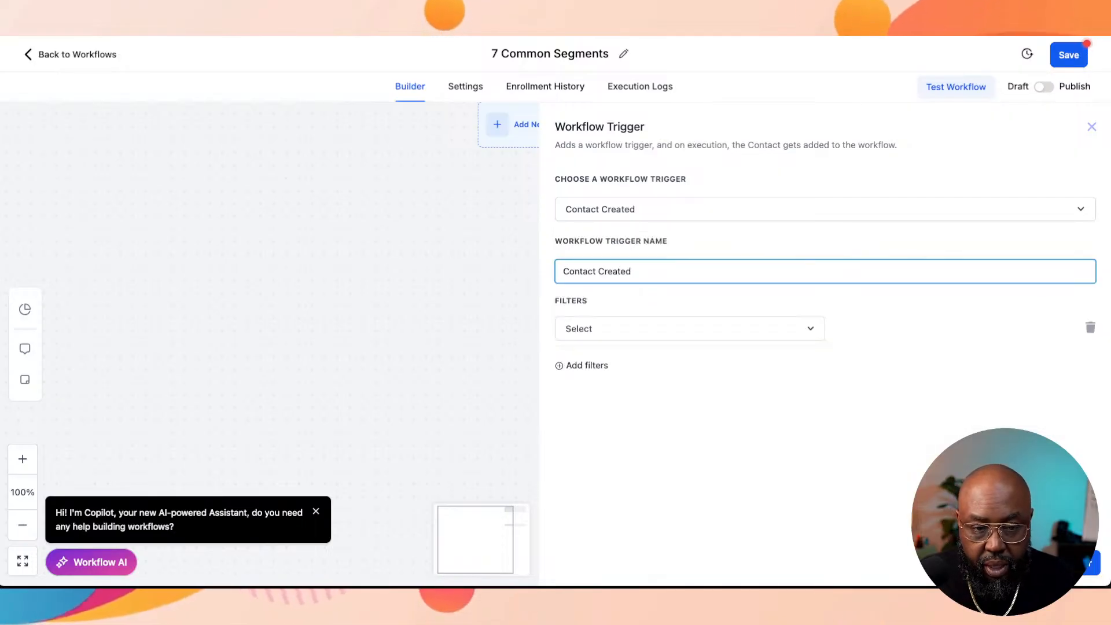
type("New")
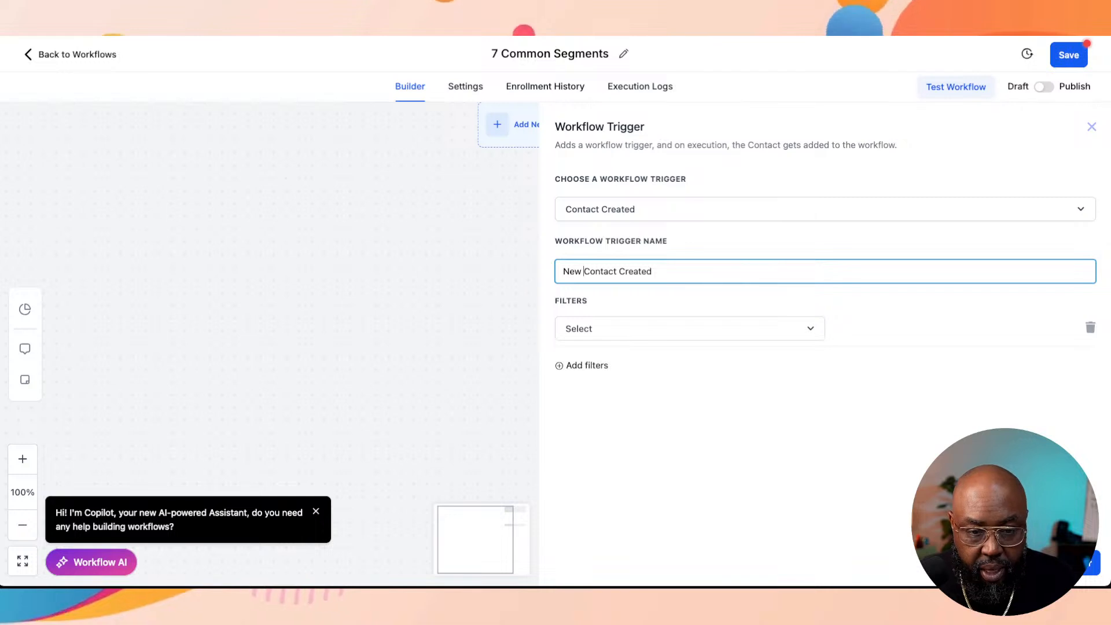
left_click(752, 425)
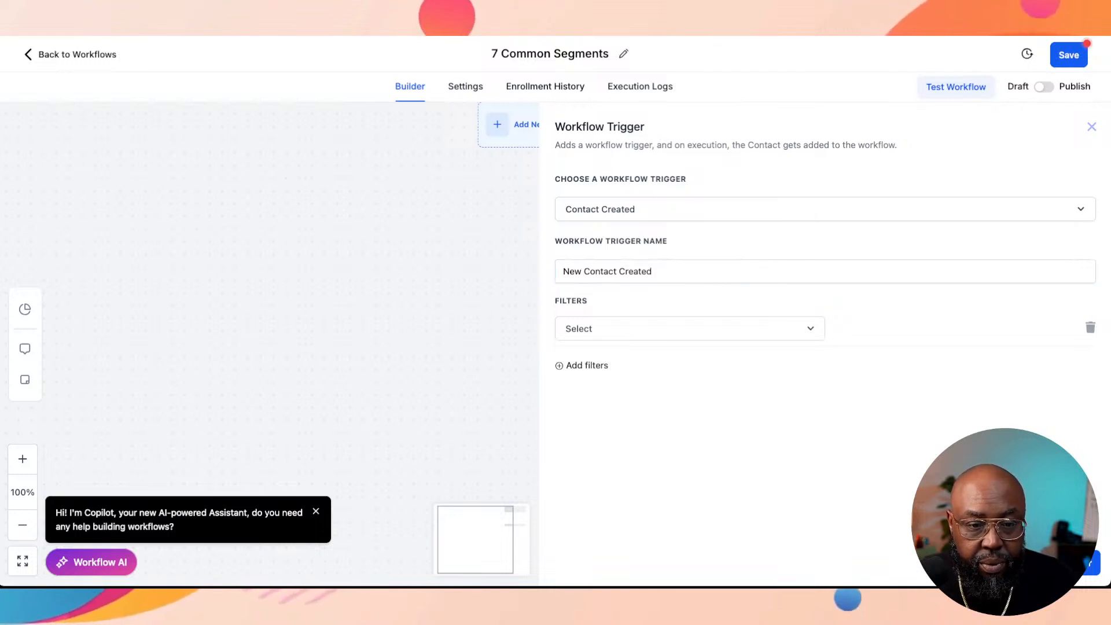
left_click(689, 328)
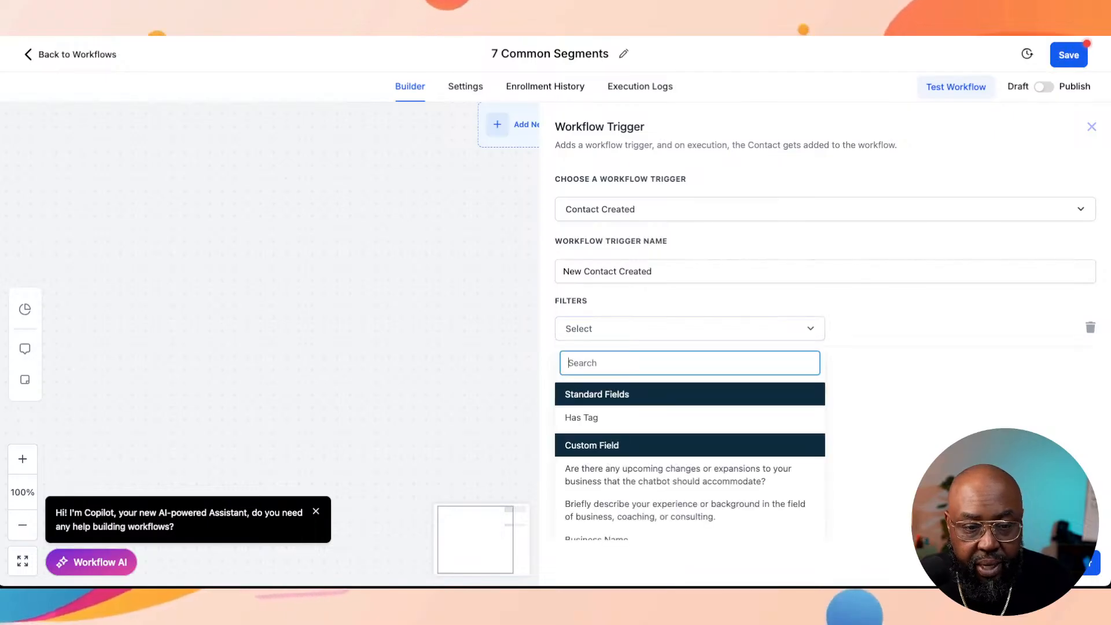
key("Escape")
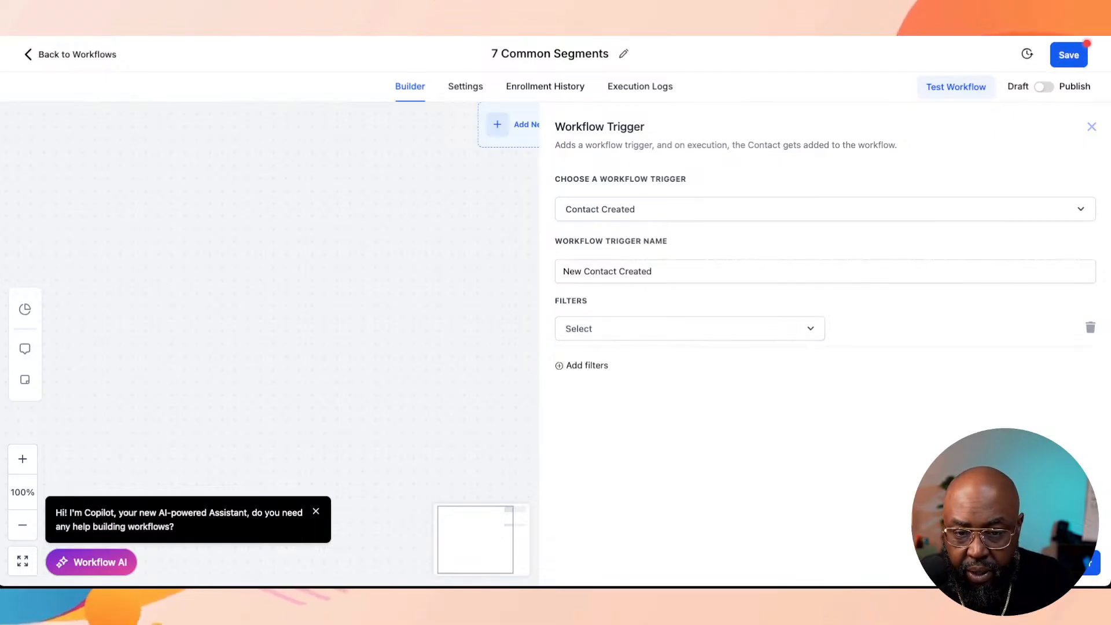
left_click(1090, 328)
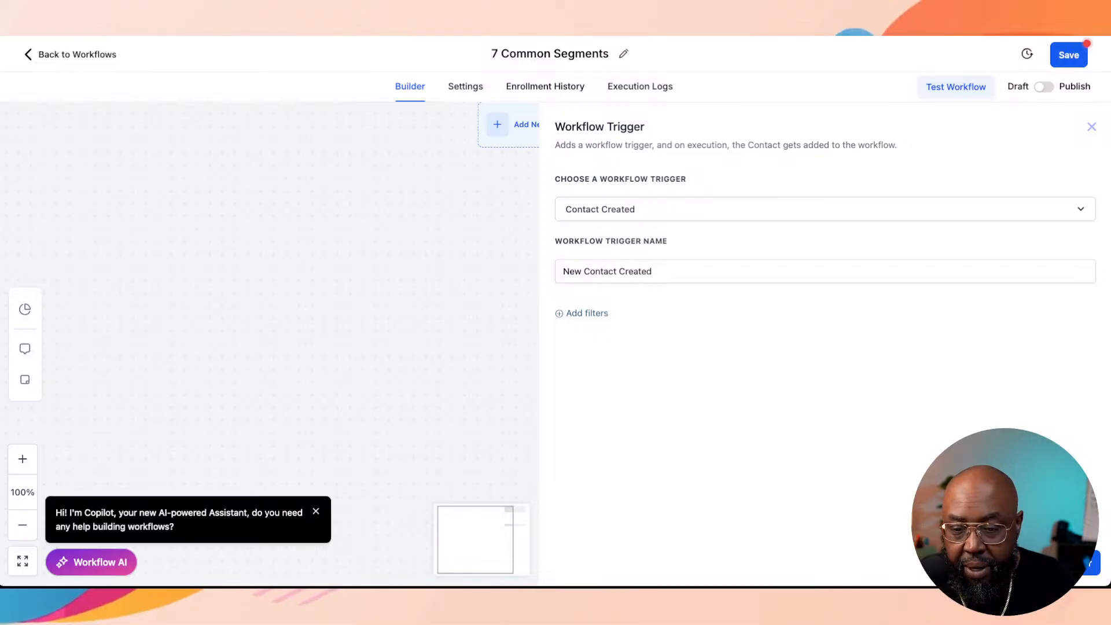
left_click(1067, 563)
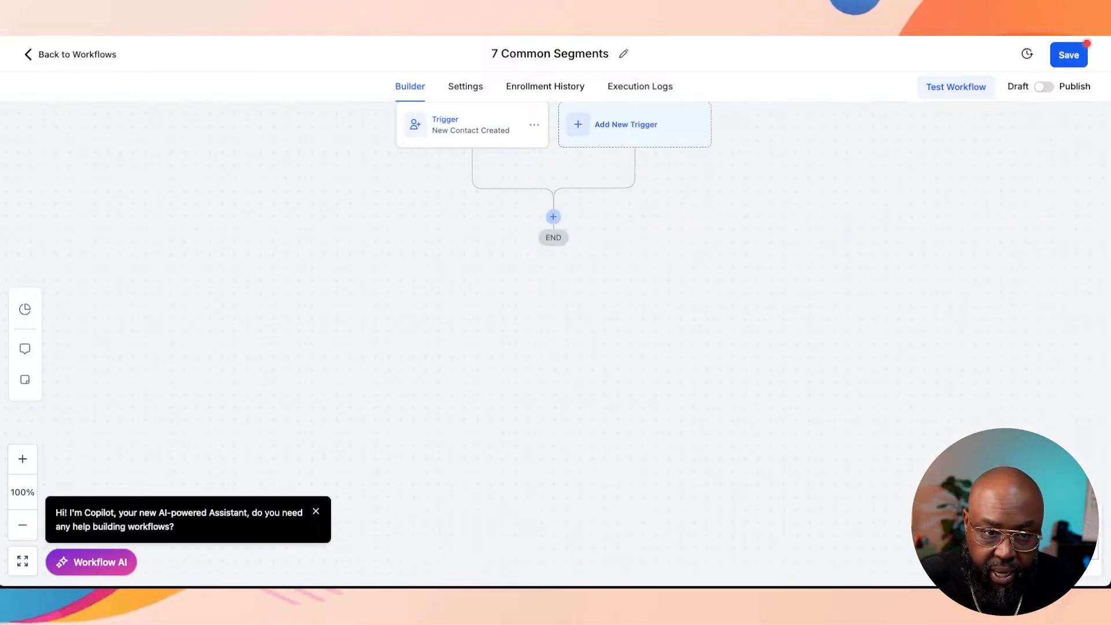
left_click(553, 217)
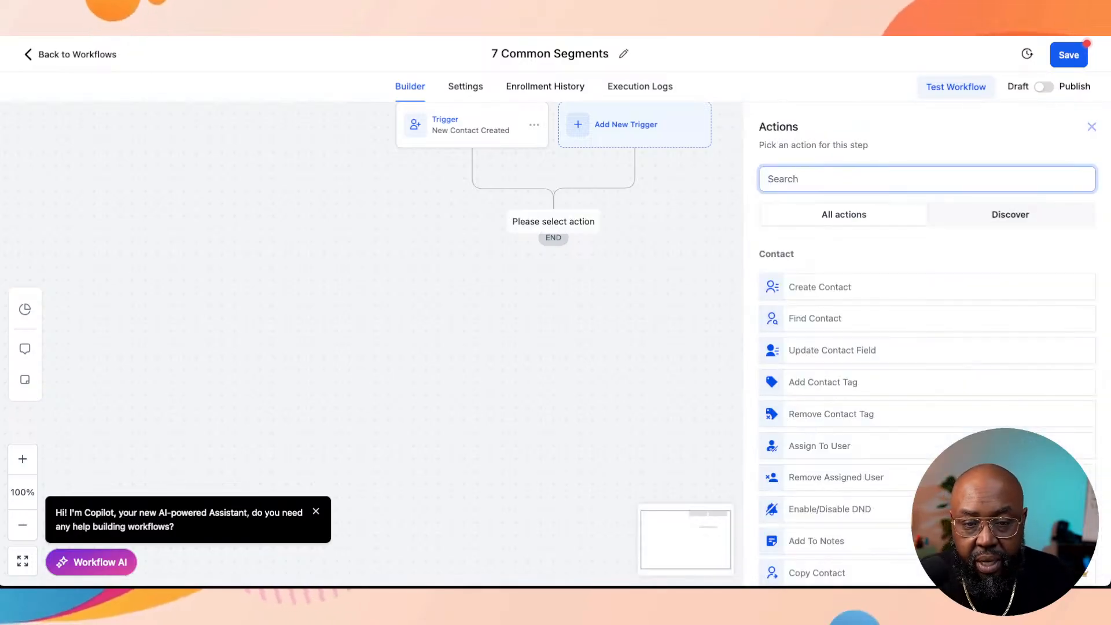
left_click(820, 287)
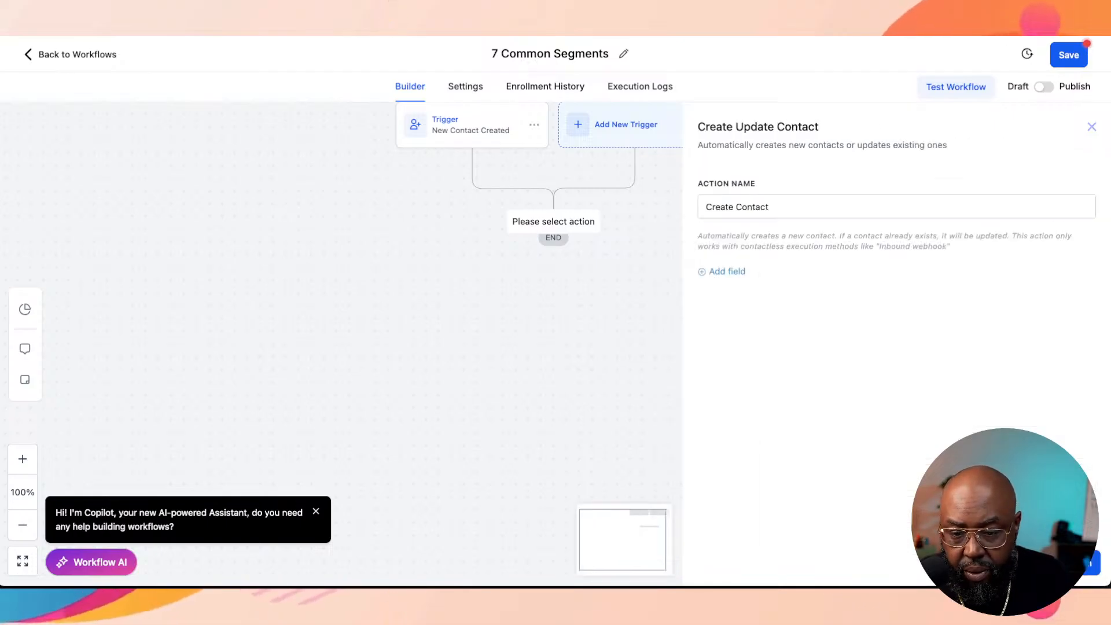
left_click(1092, 126)
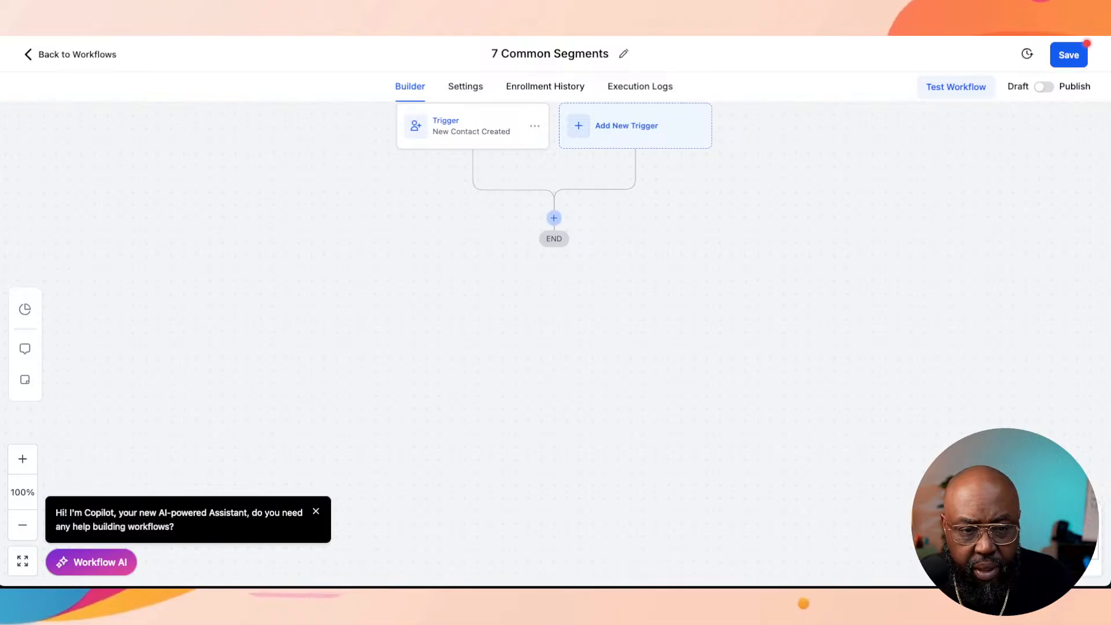
left_click(554, 218)
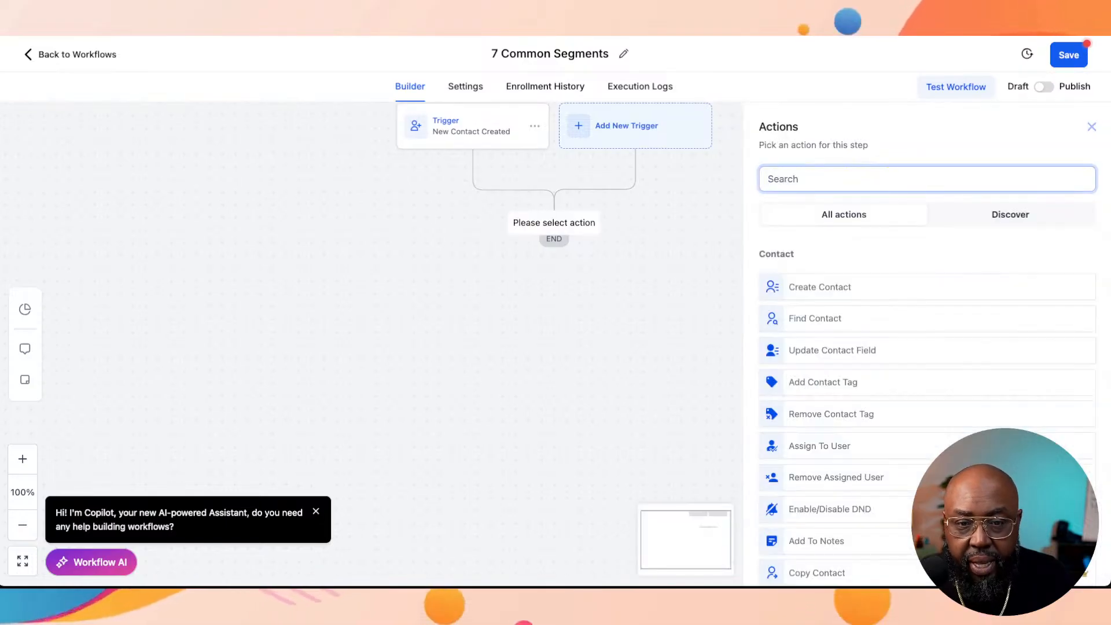
type("if")
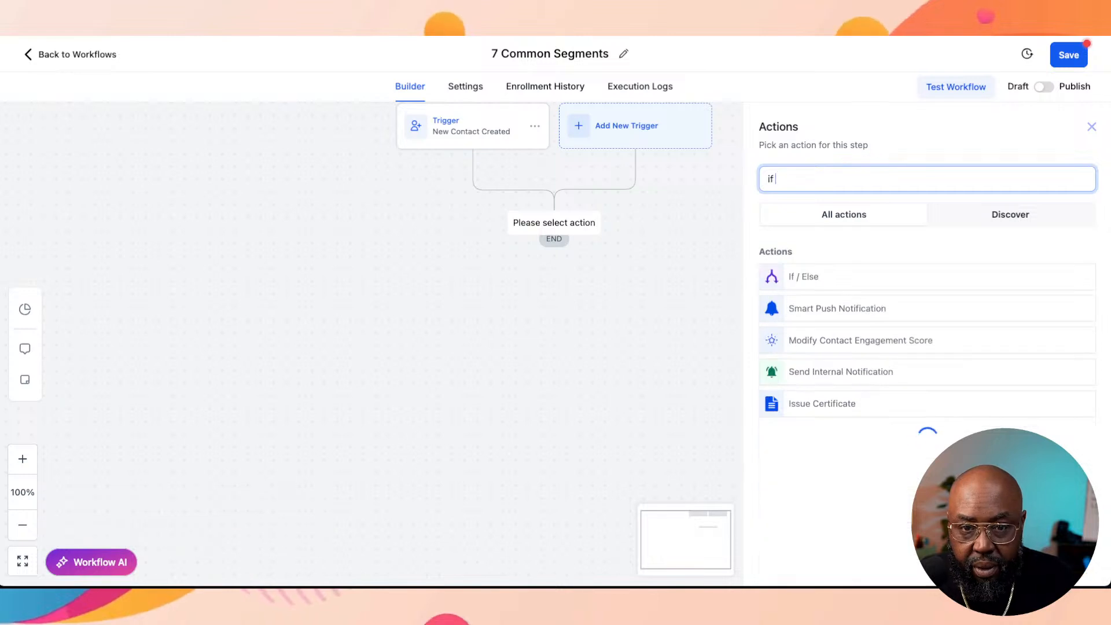
left_click(804, 278)
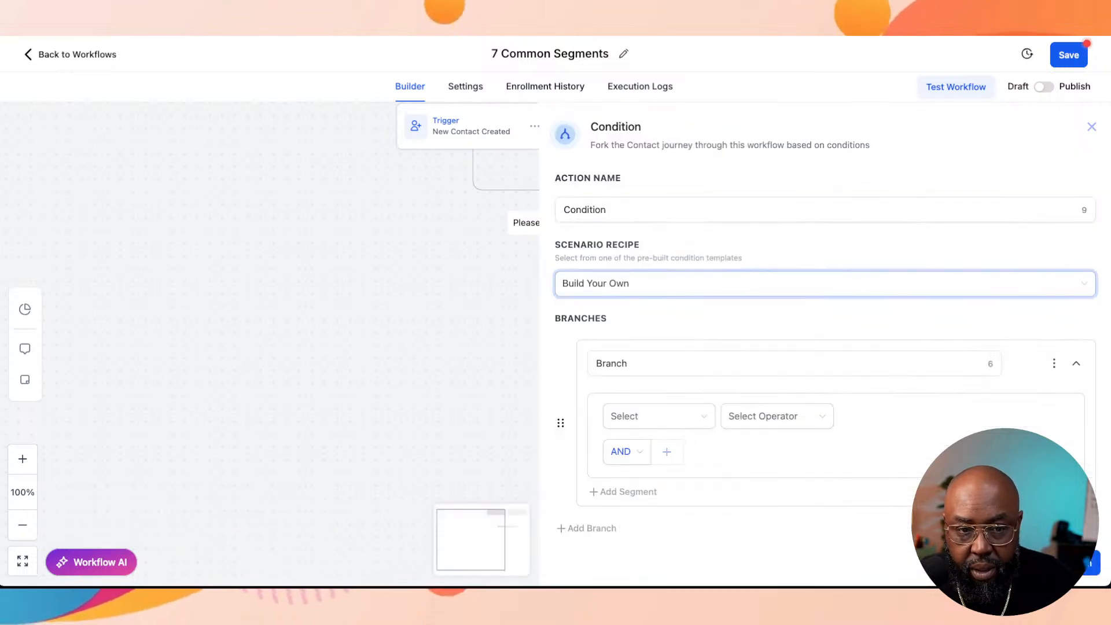
left_click(694, 364)
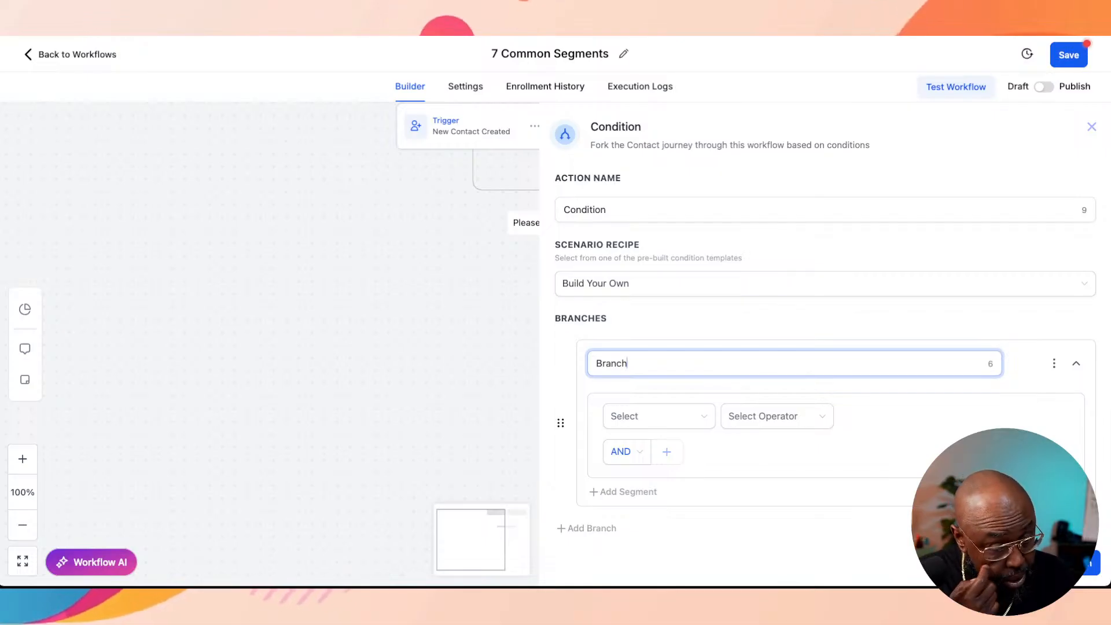
Step: Try a Has Tag filter on the New Contact Created trigger, and save the trigger with that filter removed
left_click(471, 126)
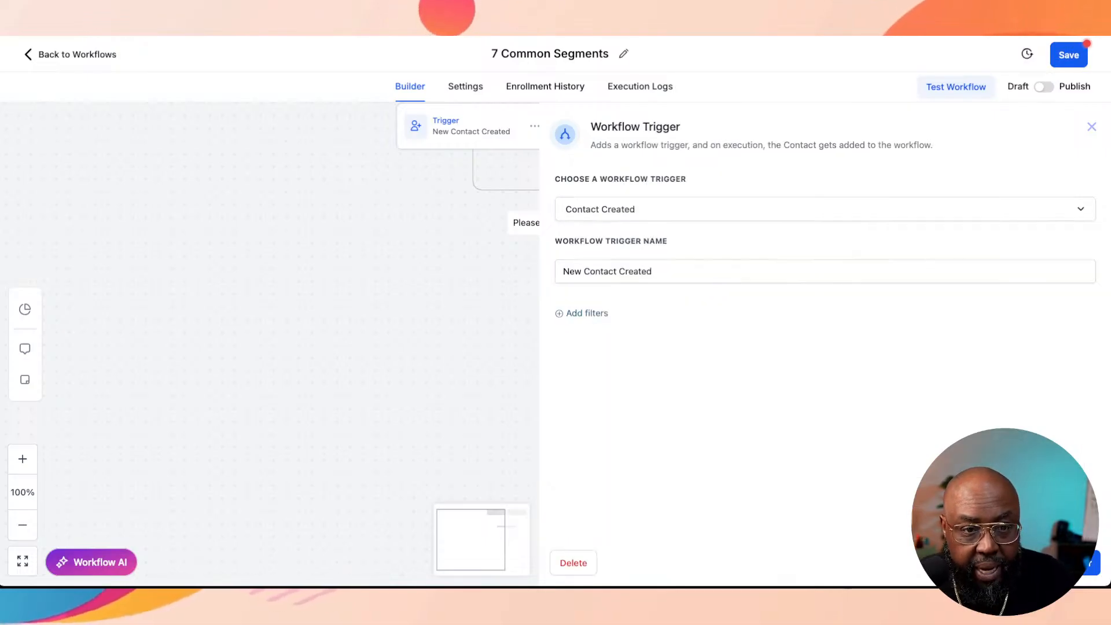
left_click(695, 272)
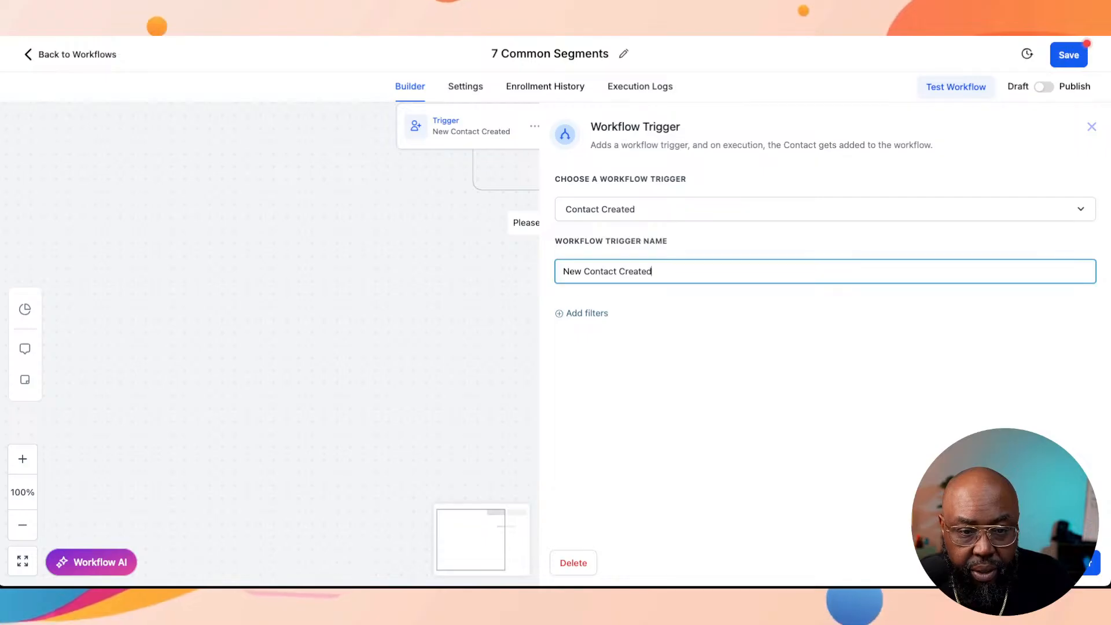
left_click(583, 313)
left_click(689, 329)
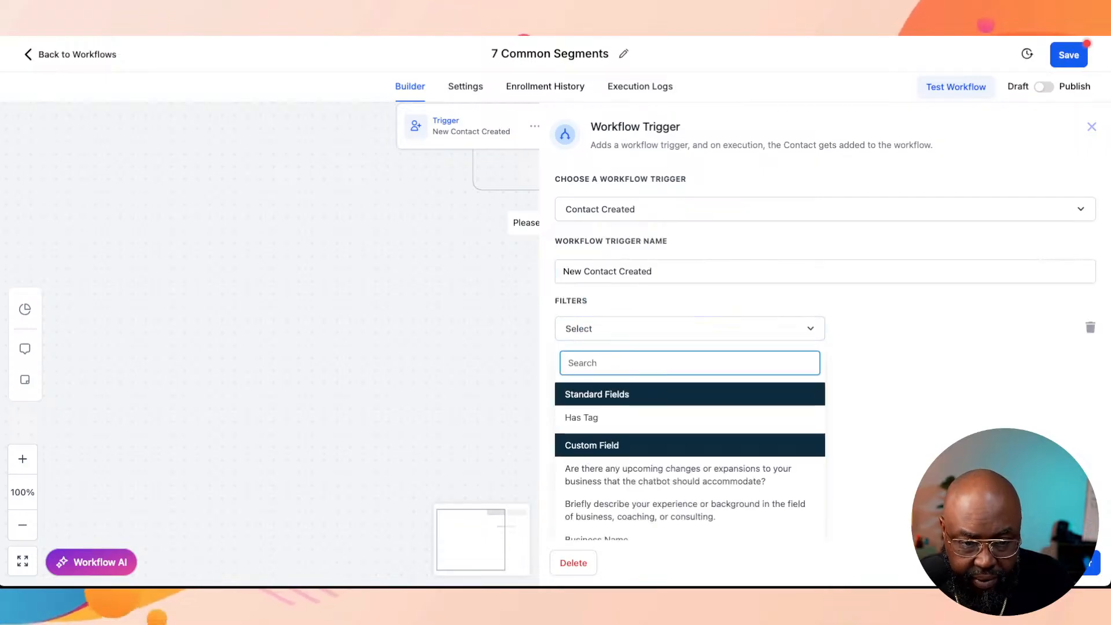
left_click(581, 417)
left_click(920, 329)
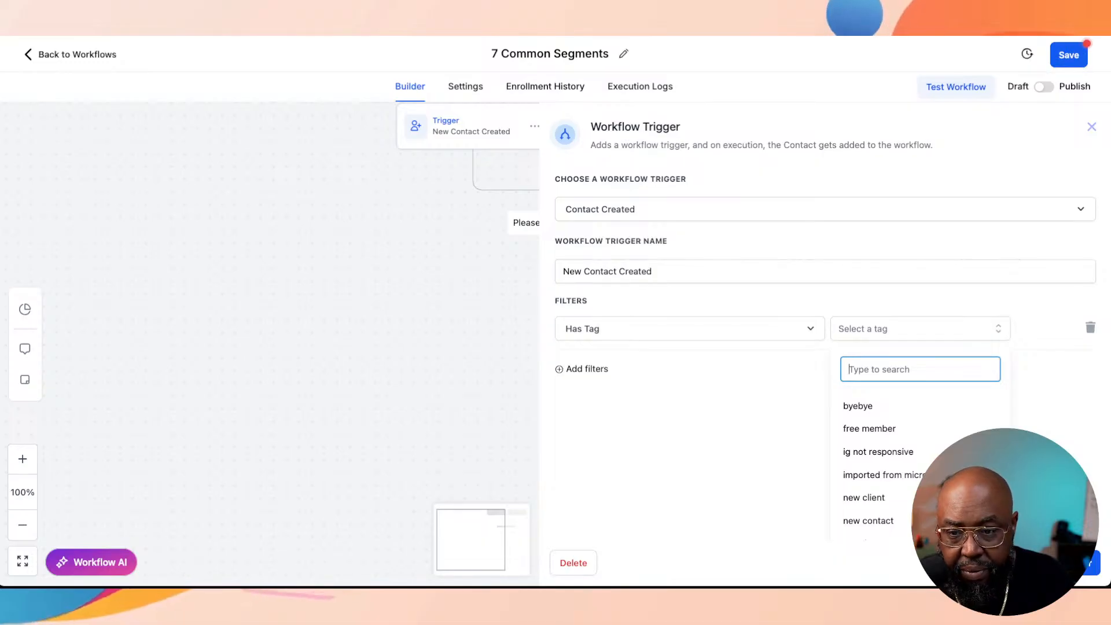
left_click(1090, 327)
left_click(1065, 563)
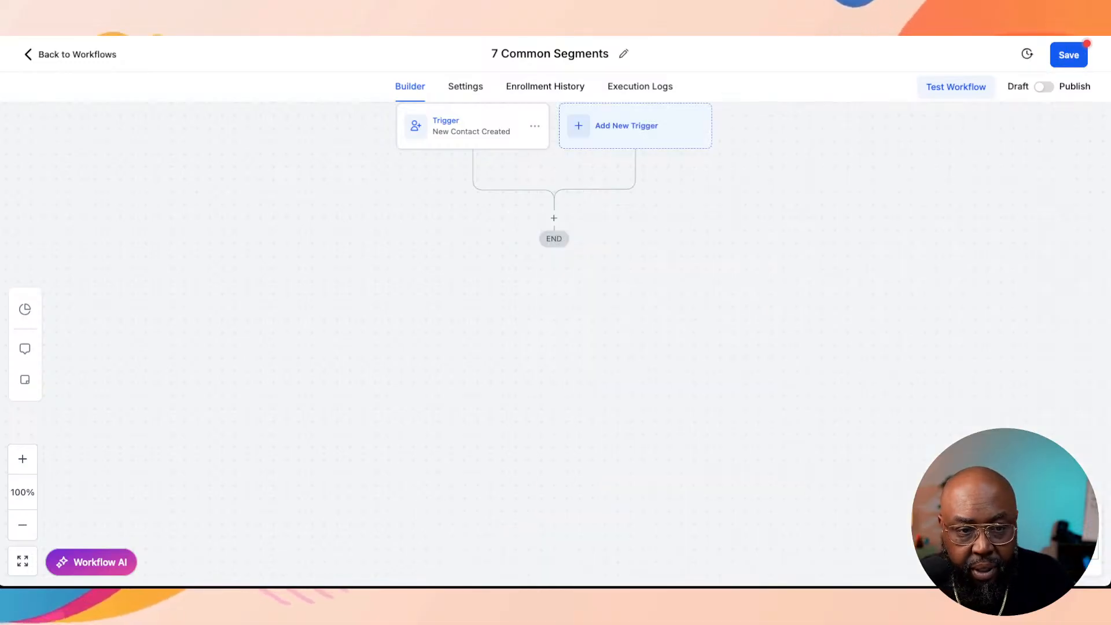
Step: Add a Remove Contact Tag action below the trigger with Remove All Tags enabled, and save the action
left_click(554, 217)
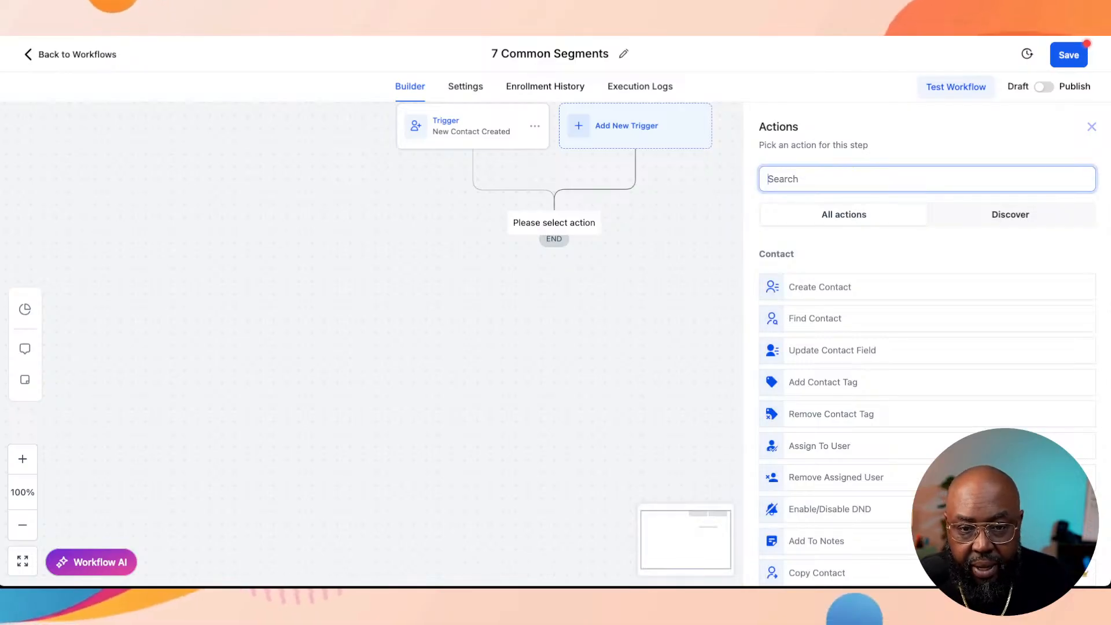
type("tag")
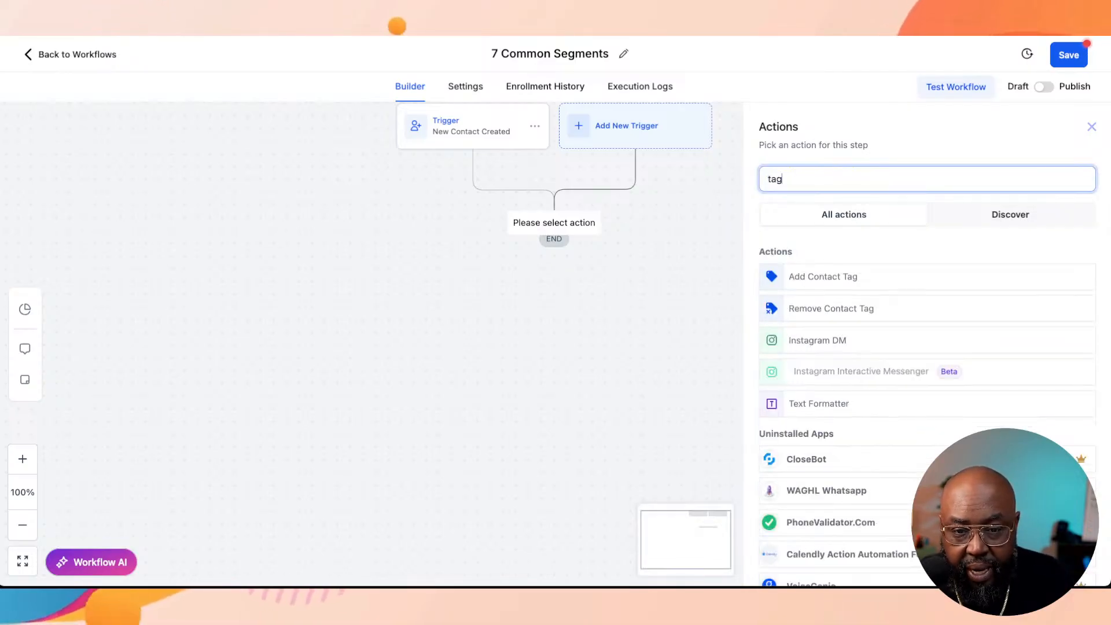
left_click(831, 308)
left_click(915, 287)
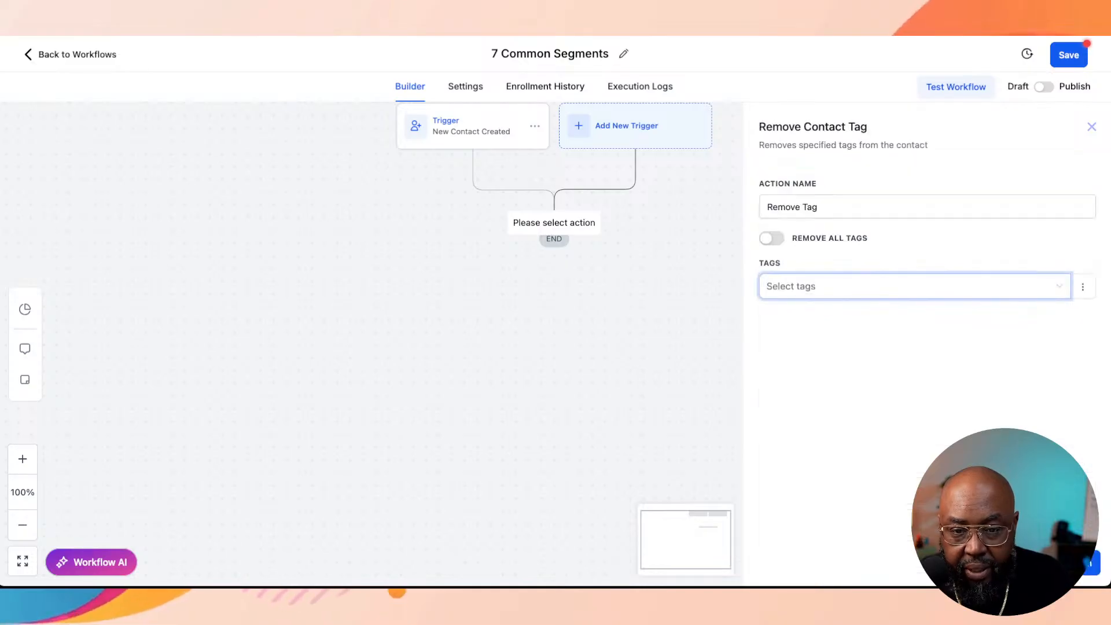
key("Escape")
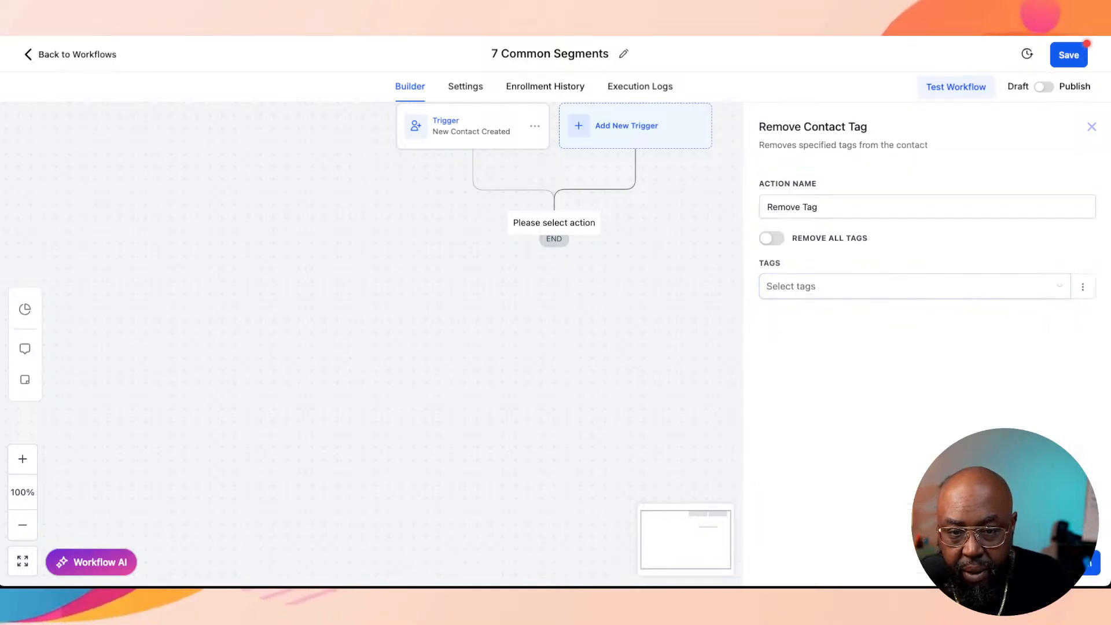
left_click(772, 239)
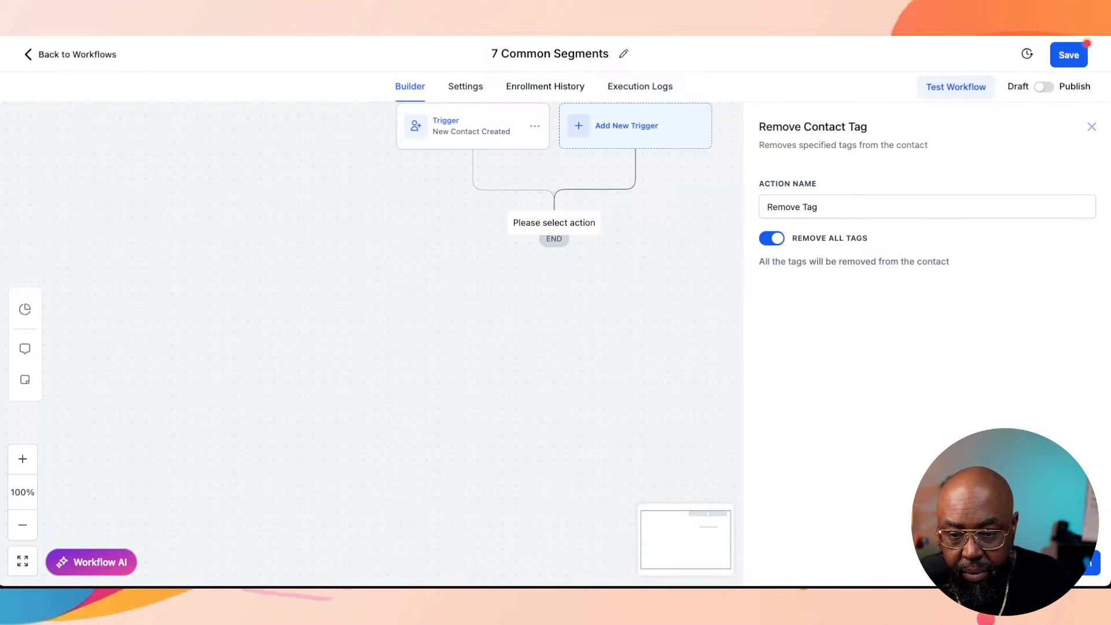
left_click(1067, 563)
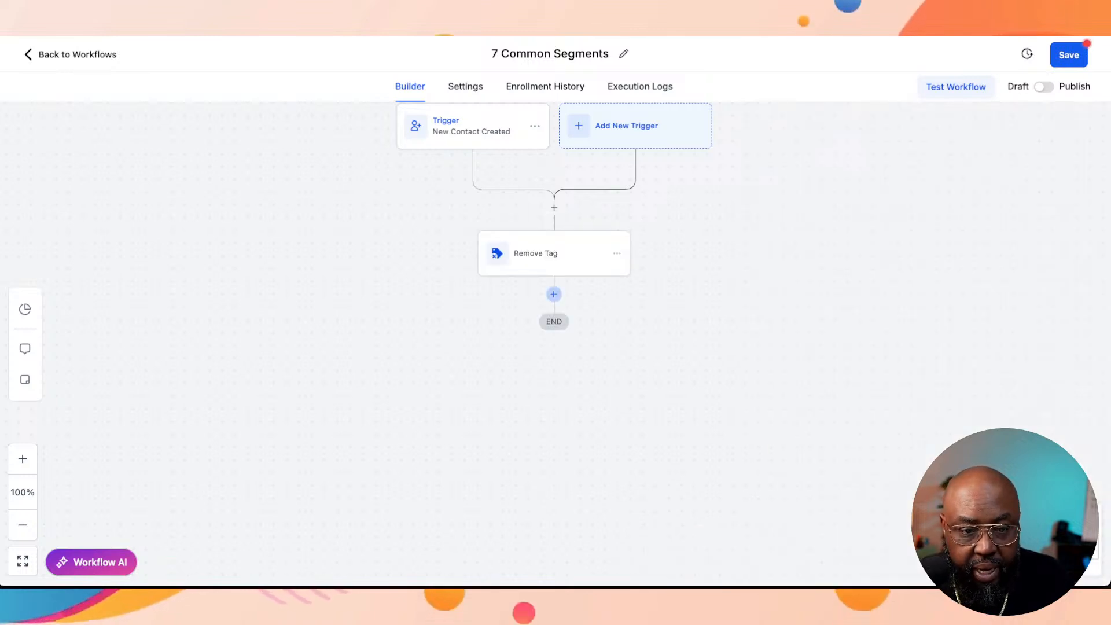
Step: Add an If / Else condition after the Remove Tag action and name it "Segment Contacts"
left_click(554, 294)
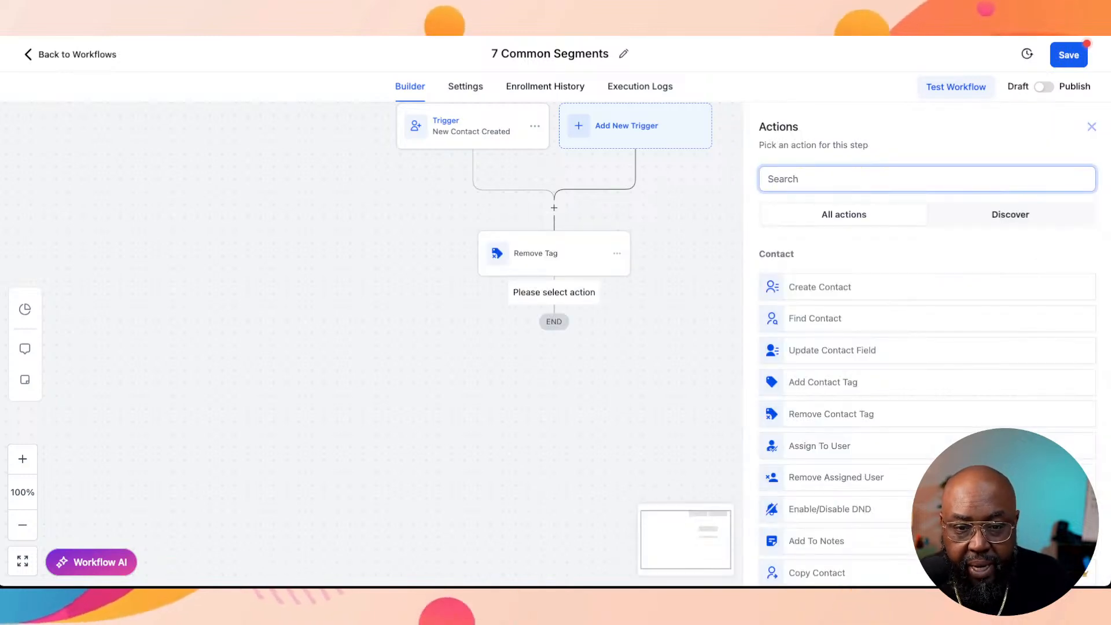
type("if")
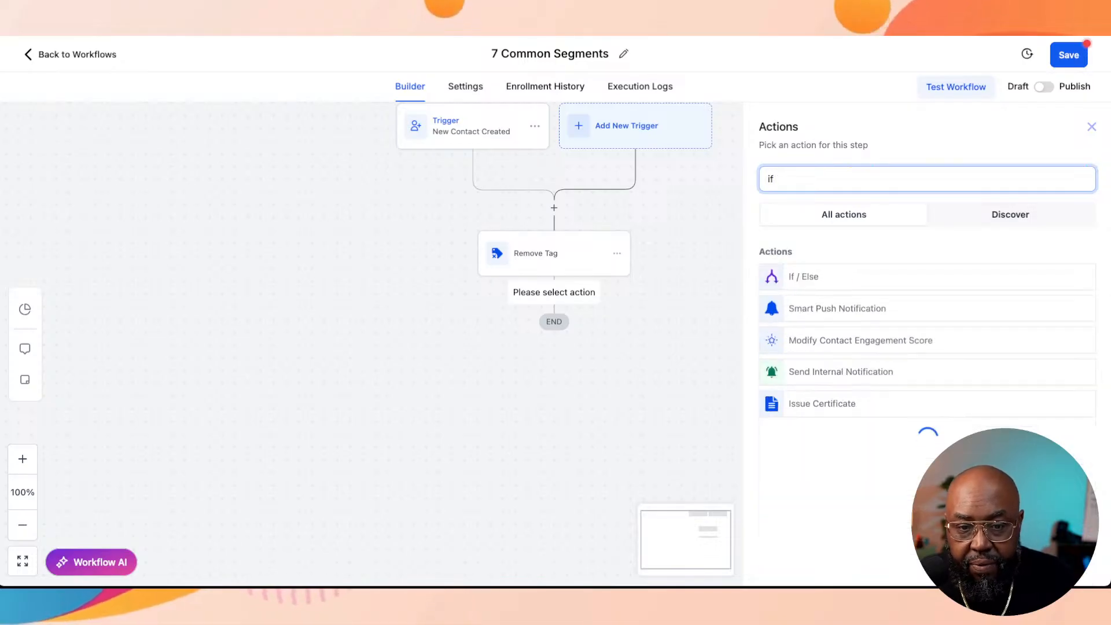
left_click(804, 277)
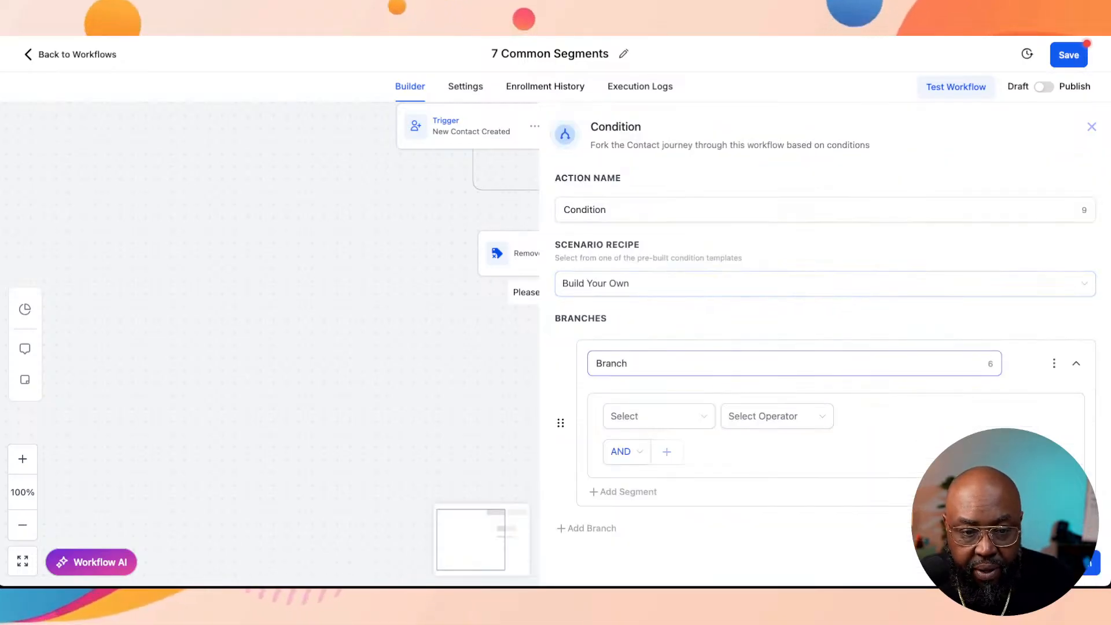
double_click(614, 364)
left_click(666, 209)
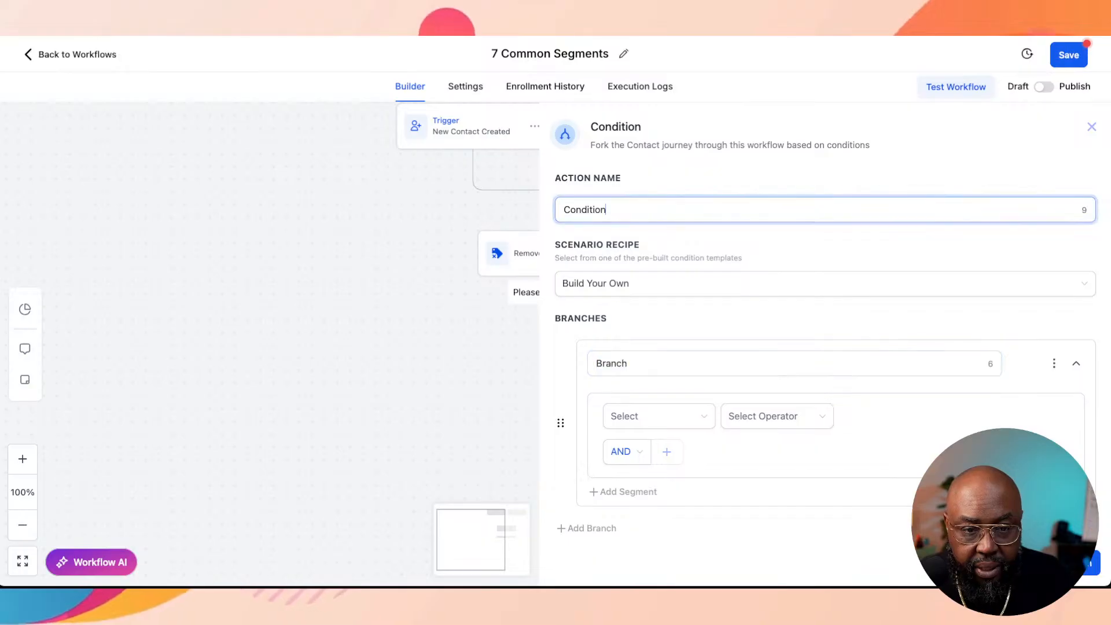
key("ctrl+a")
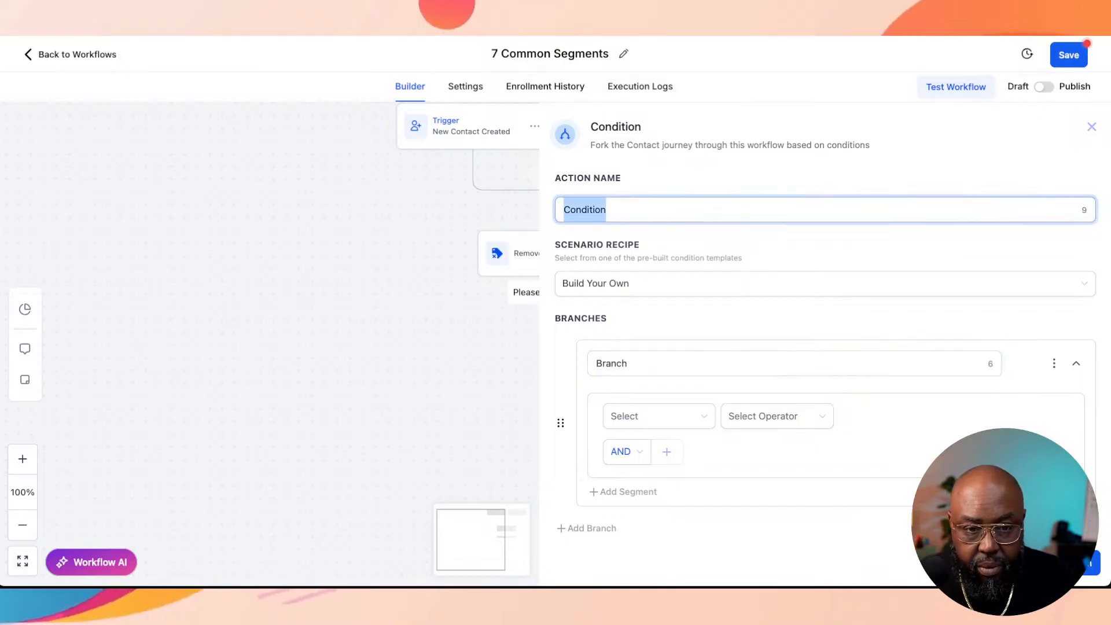
type("7")
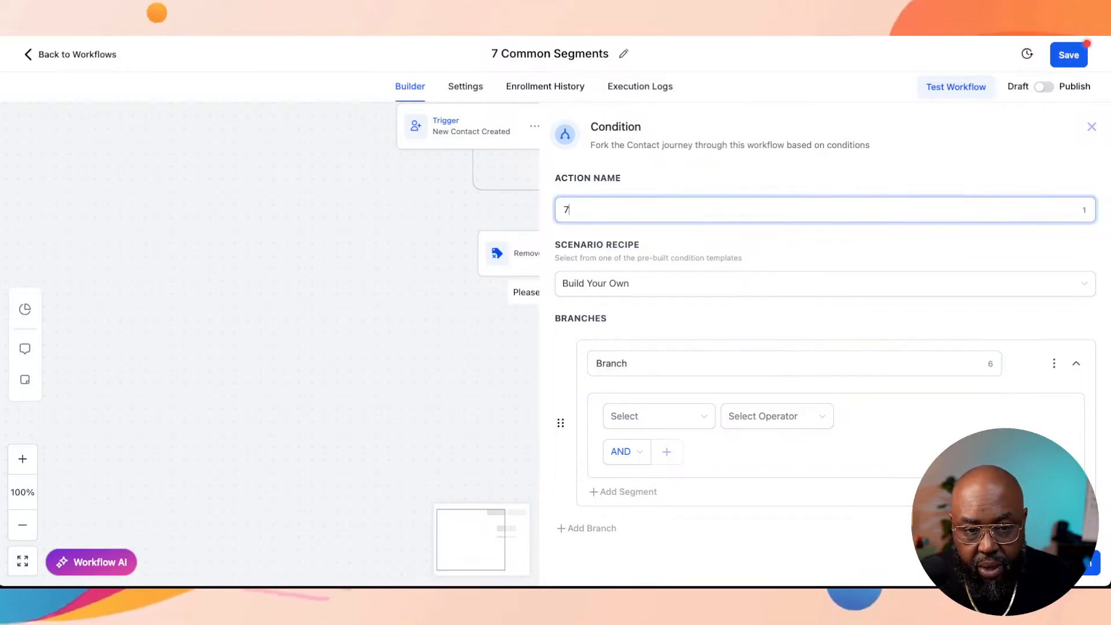
key("BackSpace")
type("Segment Contacts")
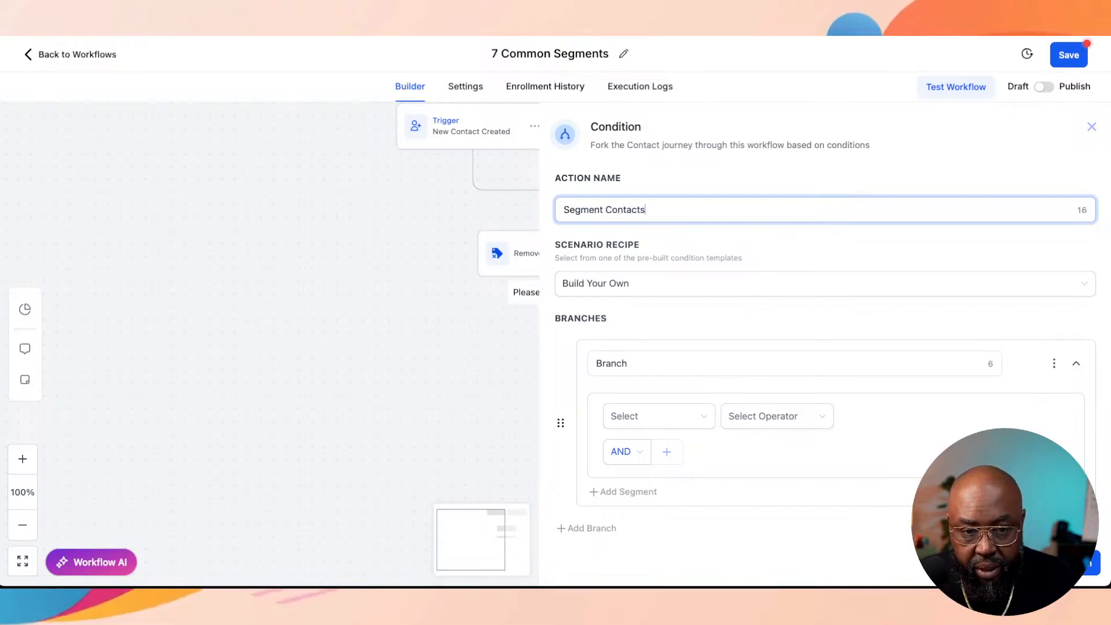
Step: Name the condition's first branch "Subcriber"
key("Tab")
key("Tab")
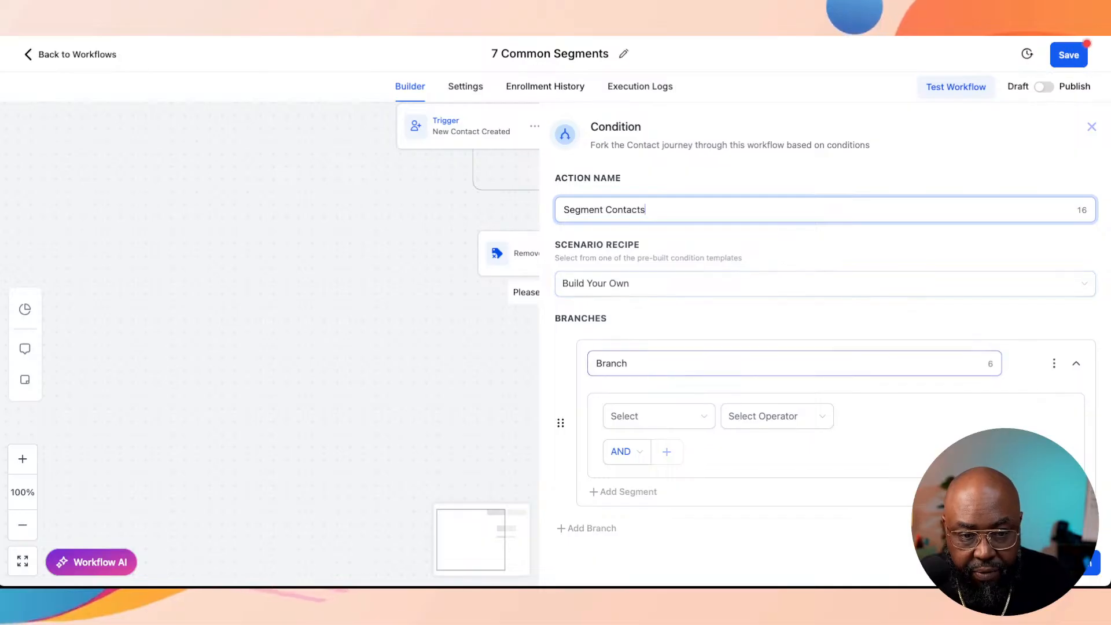
key("BackSpace")
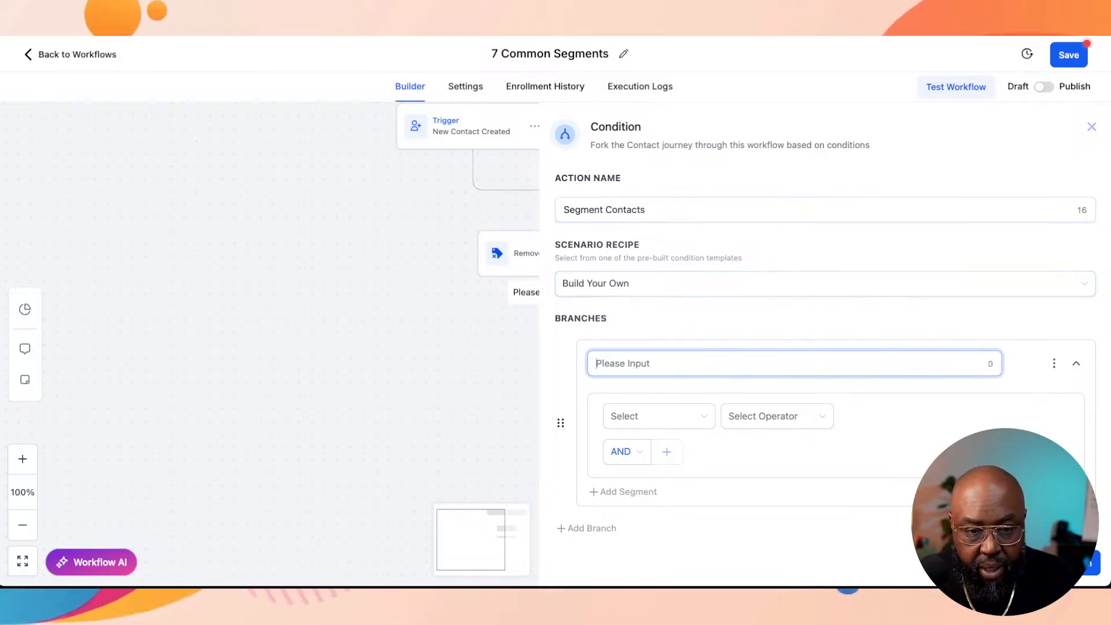
type("Subcriber")
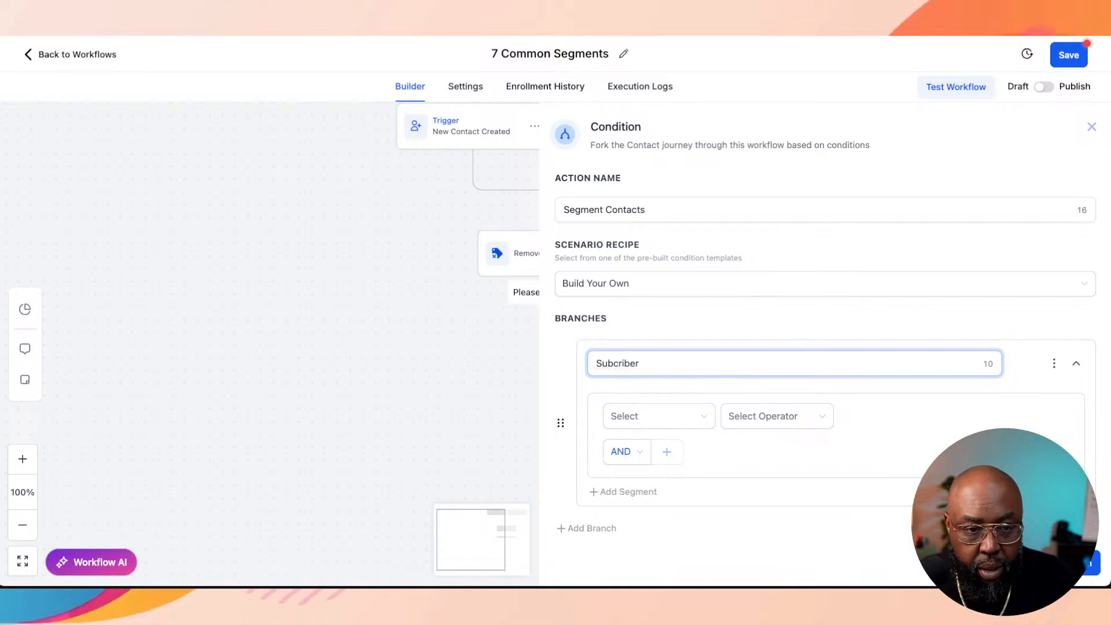
key("Tab")
left_click(642, 364)
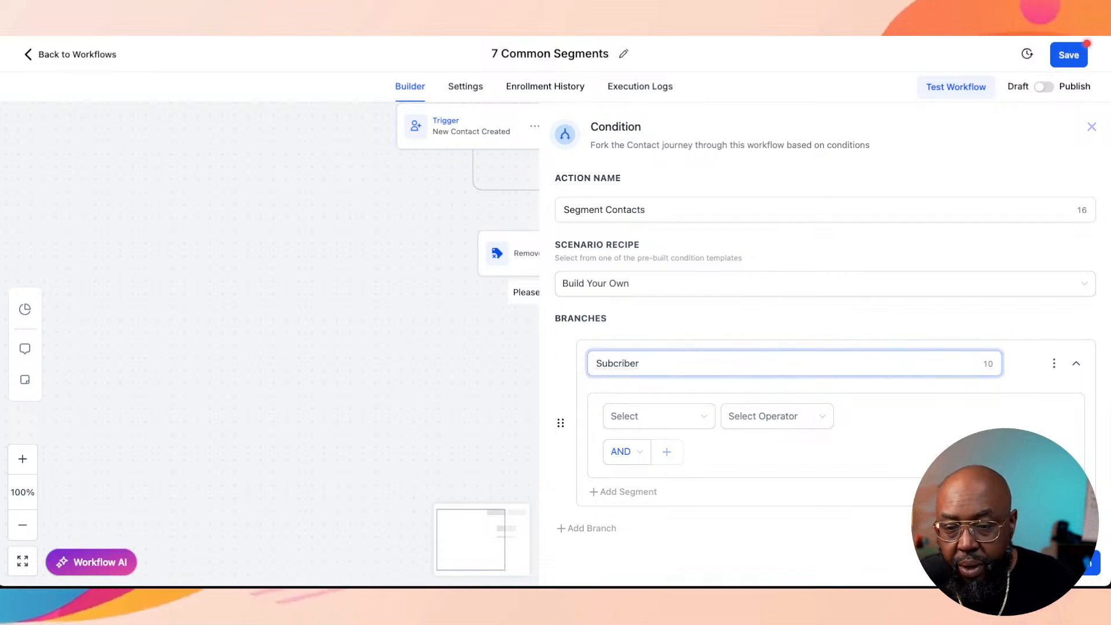
left_click(826, 209)
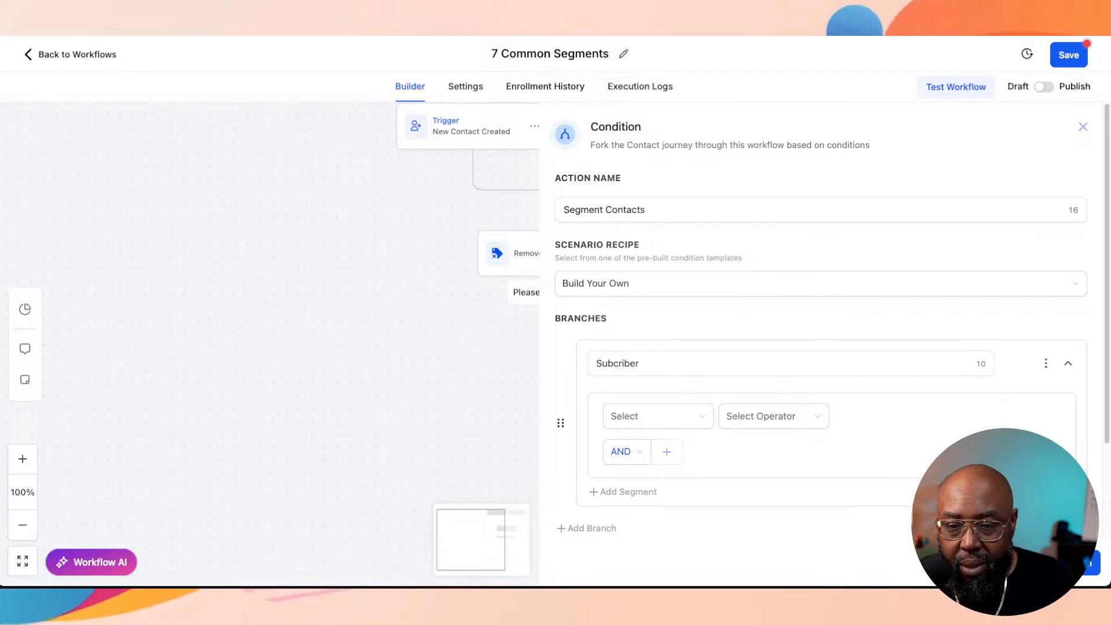
left_click(662, 363)
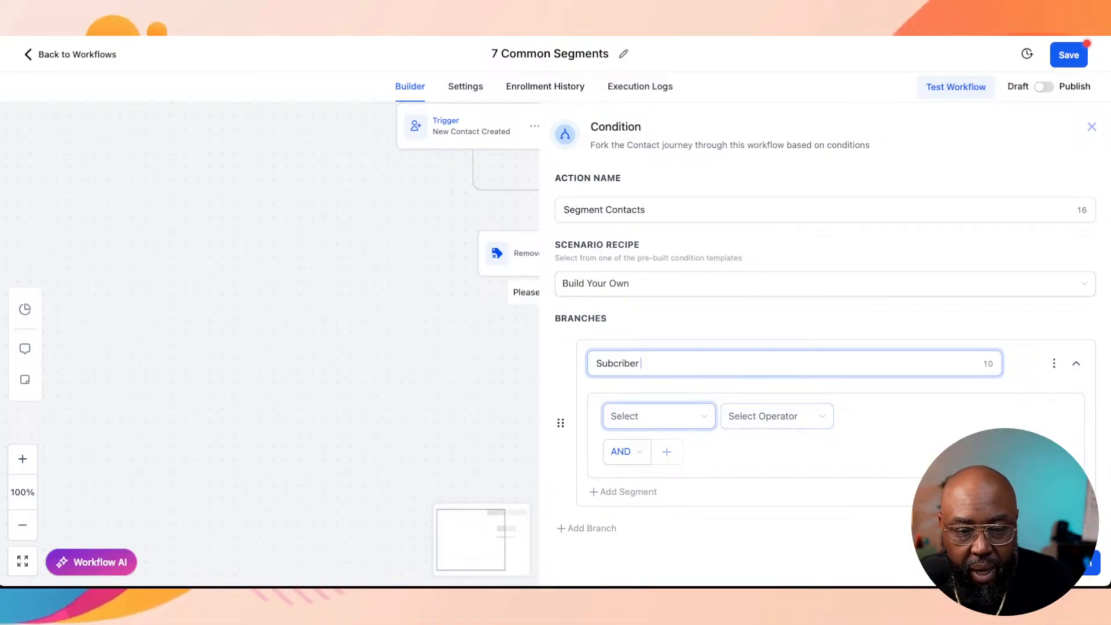
Step: Examine which fields the branch condition offers, including the opportunity options, and close the condition without saving it
left_click(654, 416)
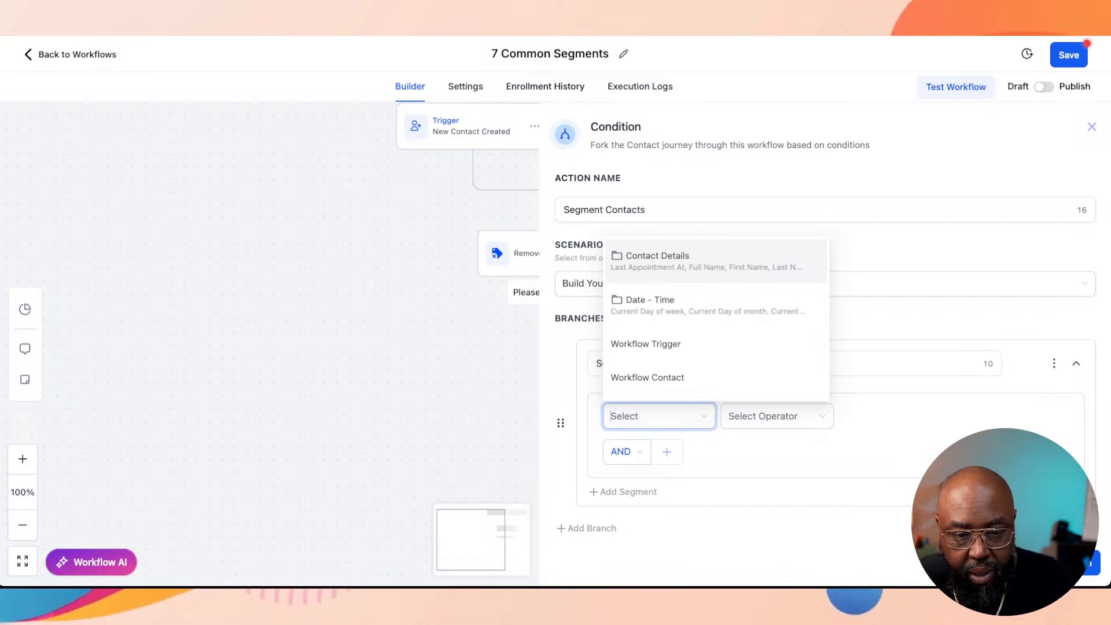
left_click(648, 378)
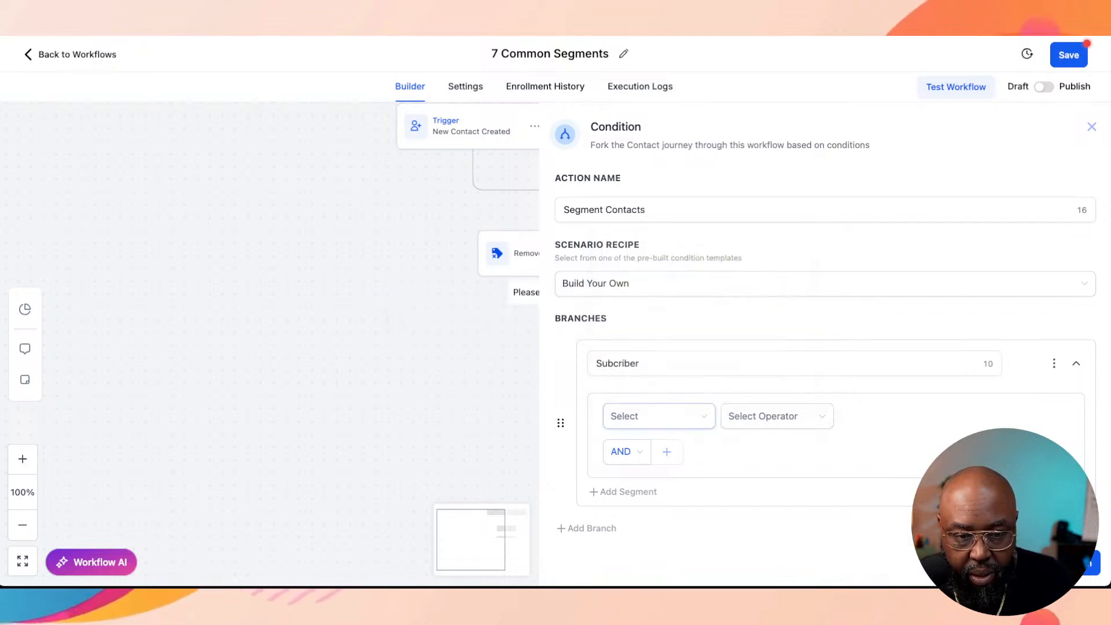
left_click(658, 417)
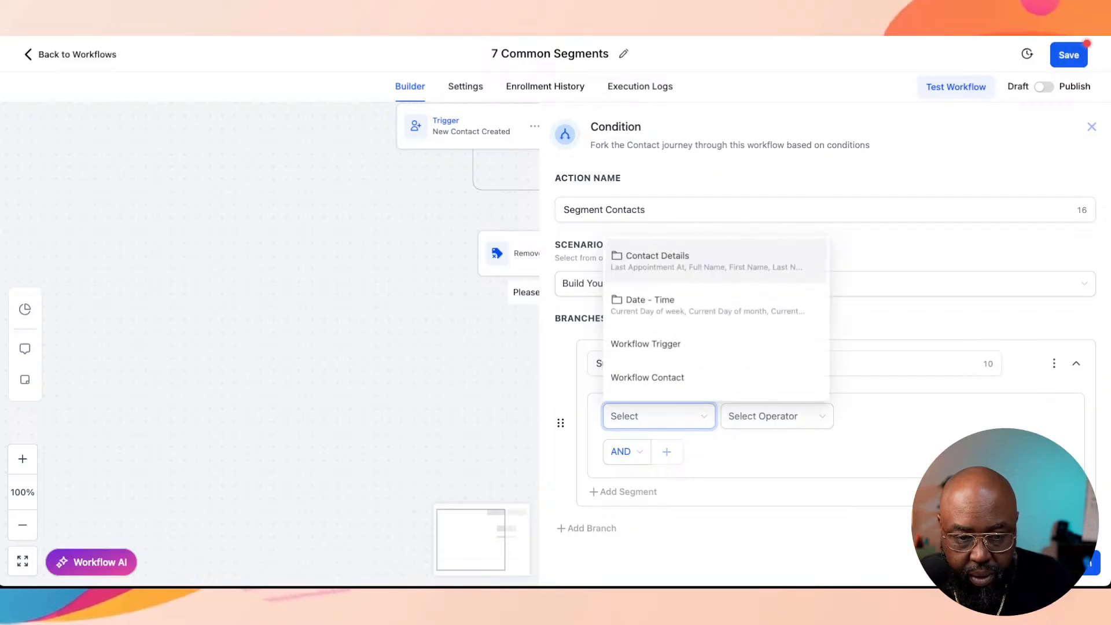
scroll(717, 312, "down", 1)
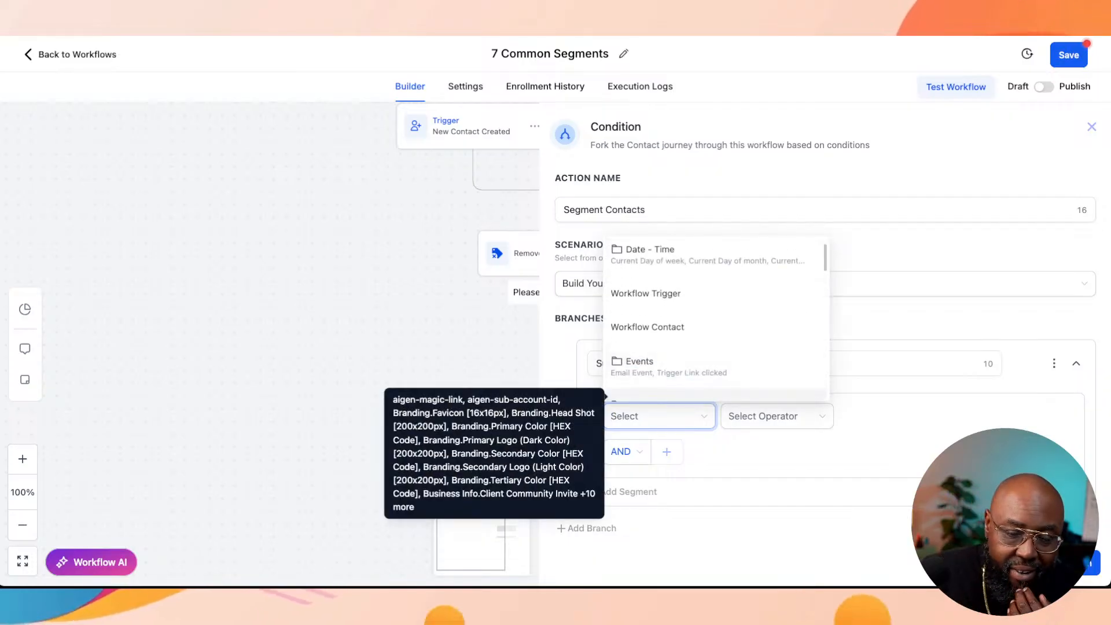
scroll(717, 313, "down", 1)
scroll(717, 313, "down", 2)
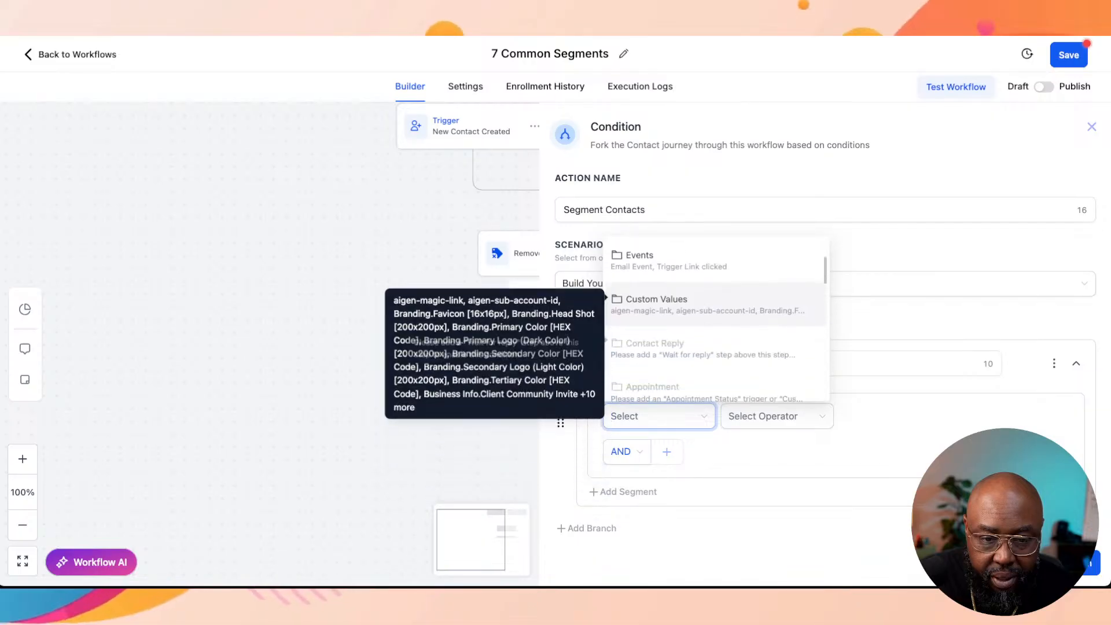
key("Escape")
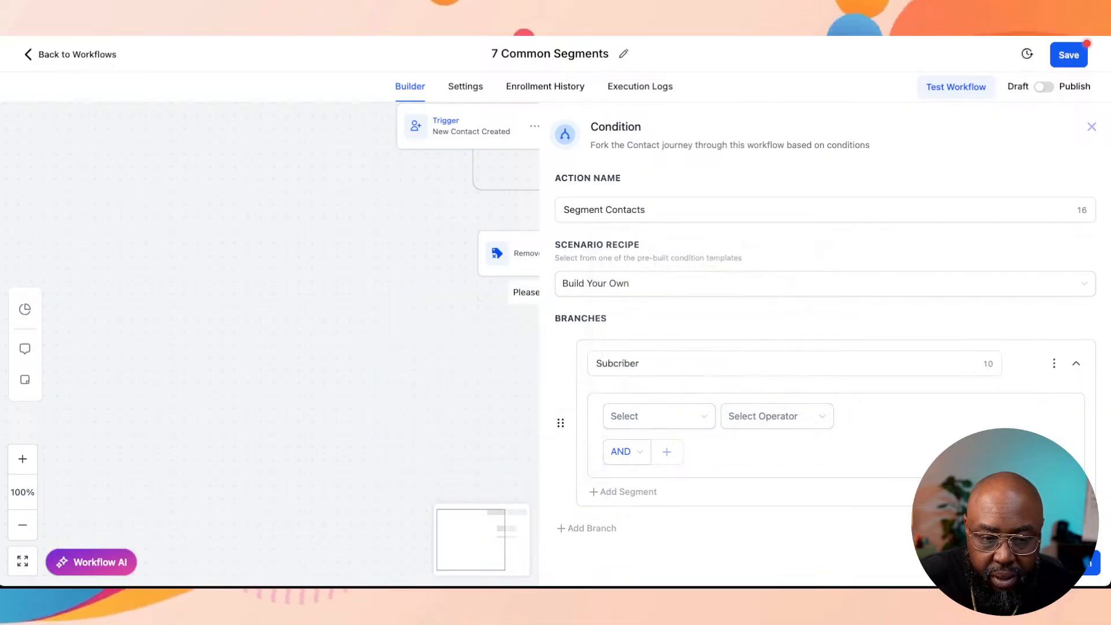
left_click(658, 416)
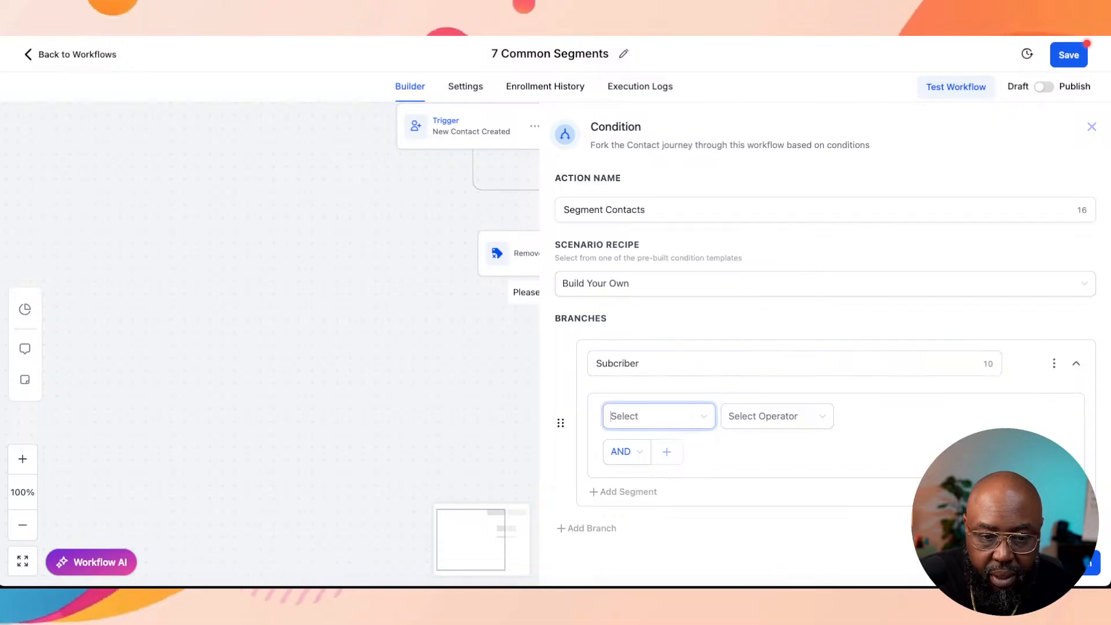
scroll(716, 324, "down", 3)
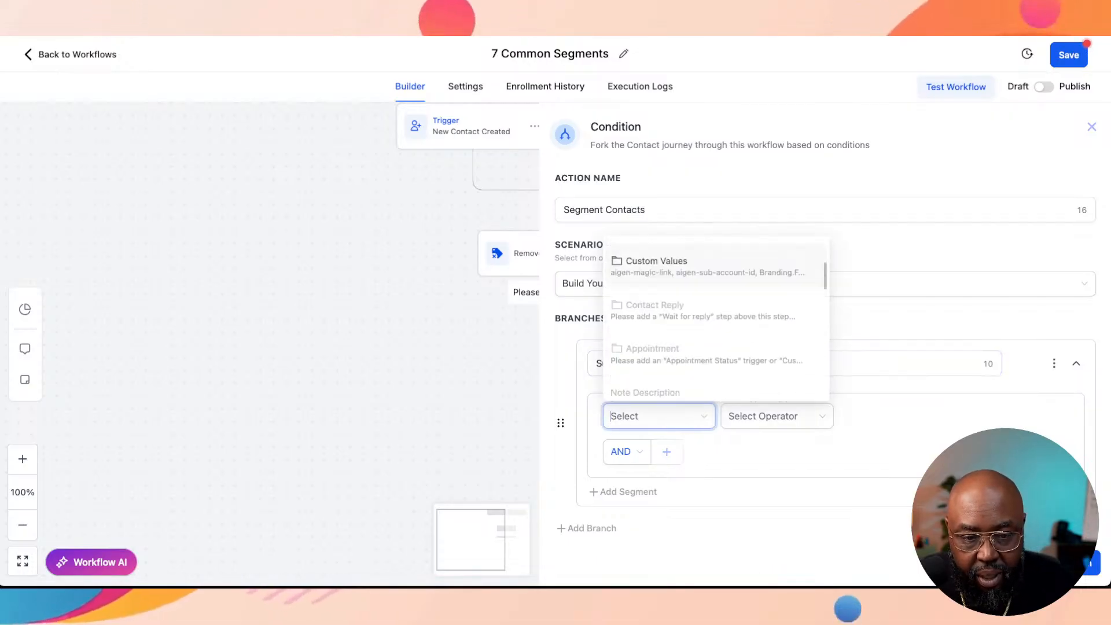
scroll(716, 324, "up", 1)
scroll(716, 324, "up", 1)
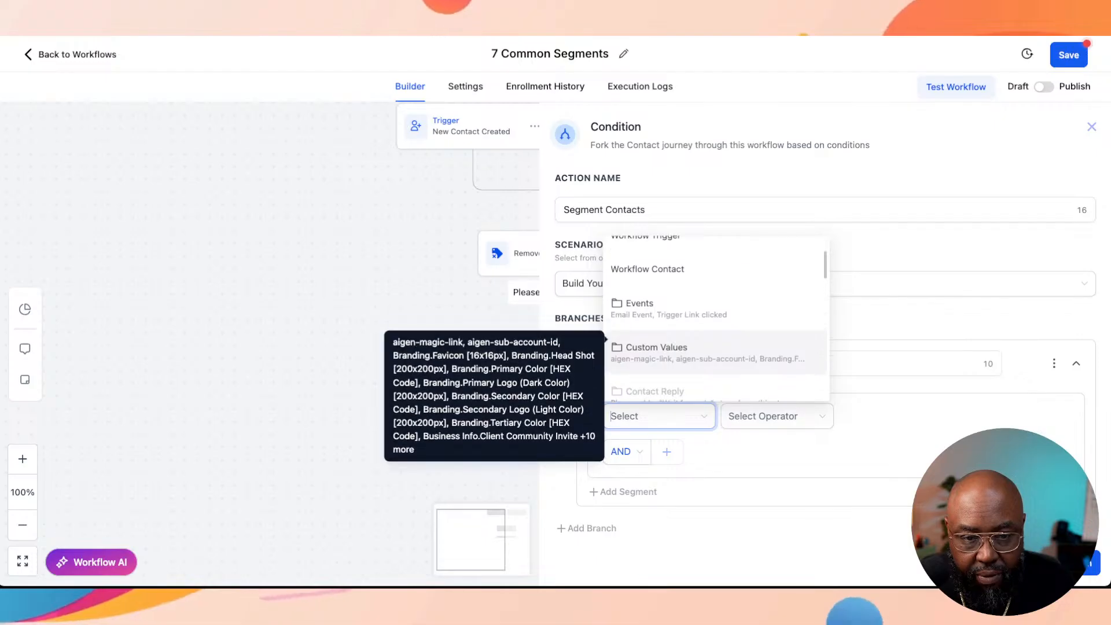
scroll(716, 325, "down", 5)
scroll(716, 324, "down", 2)
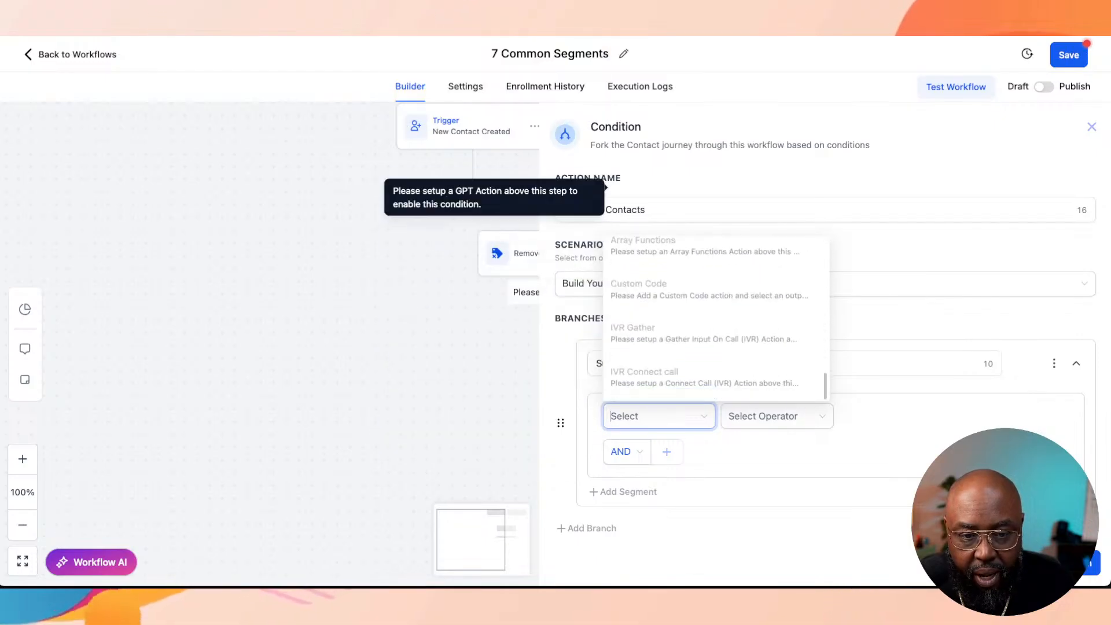
scroll(716, 306, "up", 10)
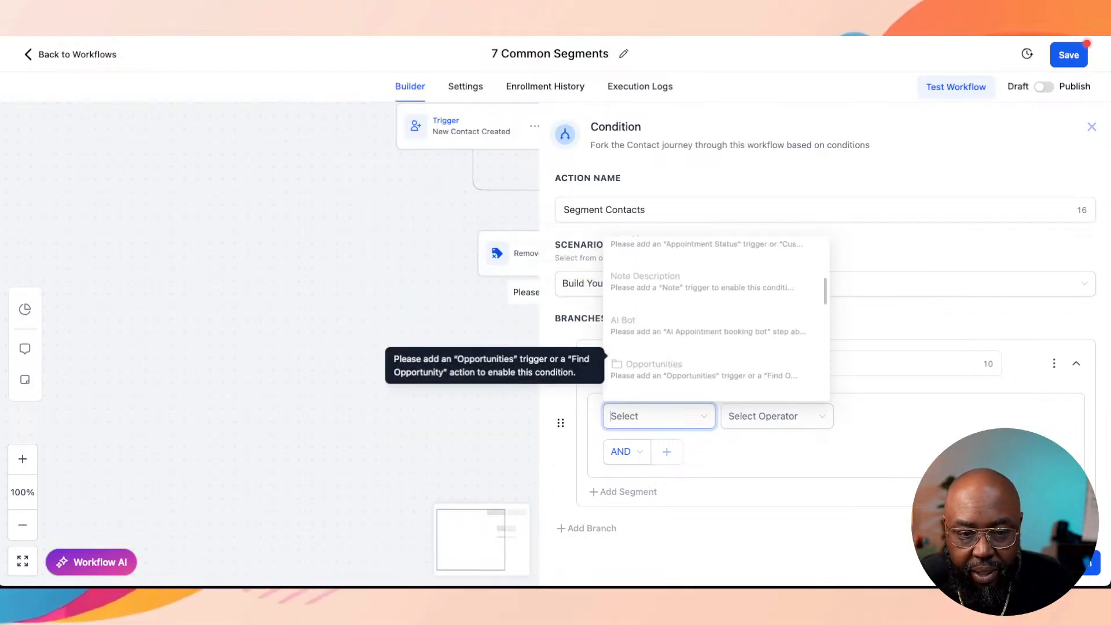
left_click(716, 294)
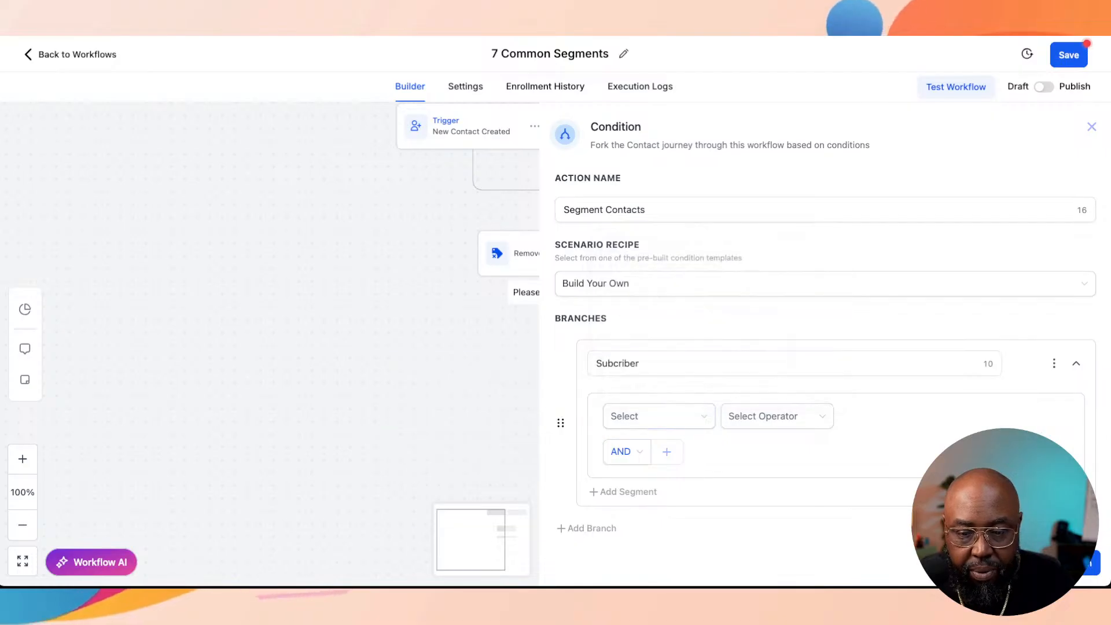
key("Escape")
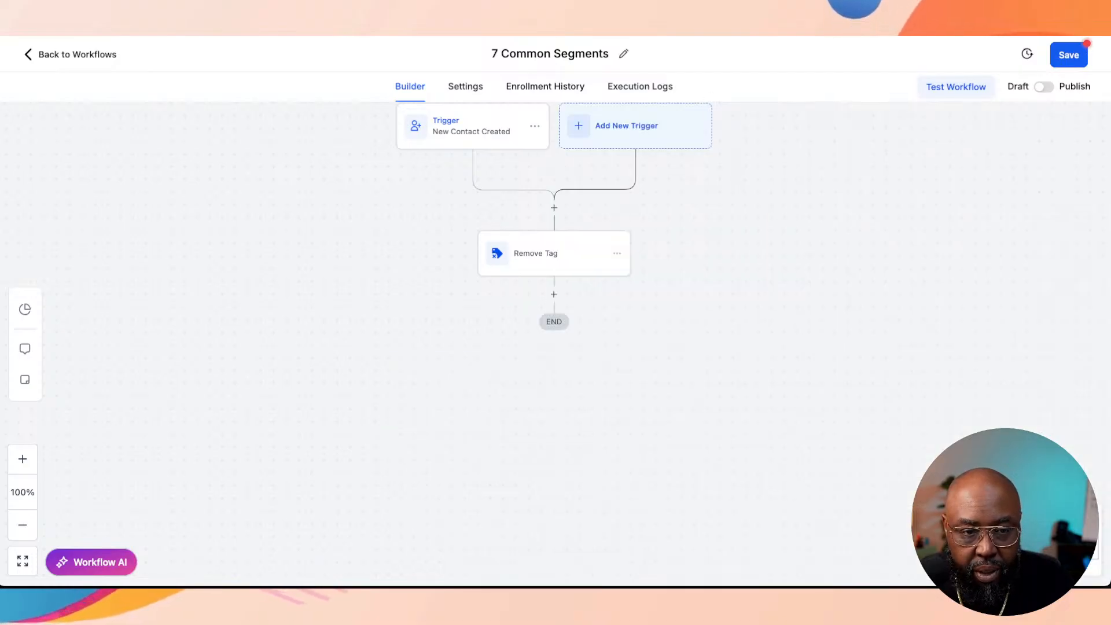
Step: Check whether an If / Else condition placed after the Remove Tag action offers opportunity fields, and close it without saving
left_click(554, 294)
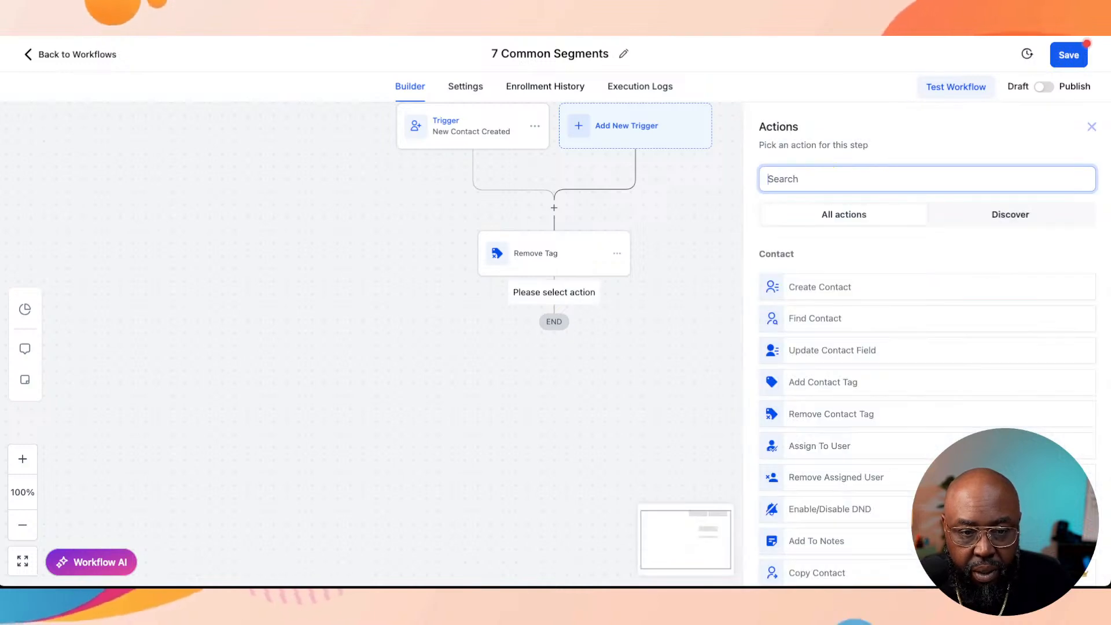
type("op")
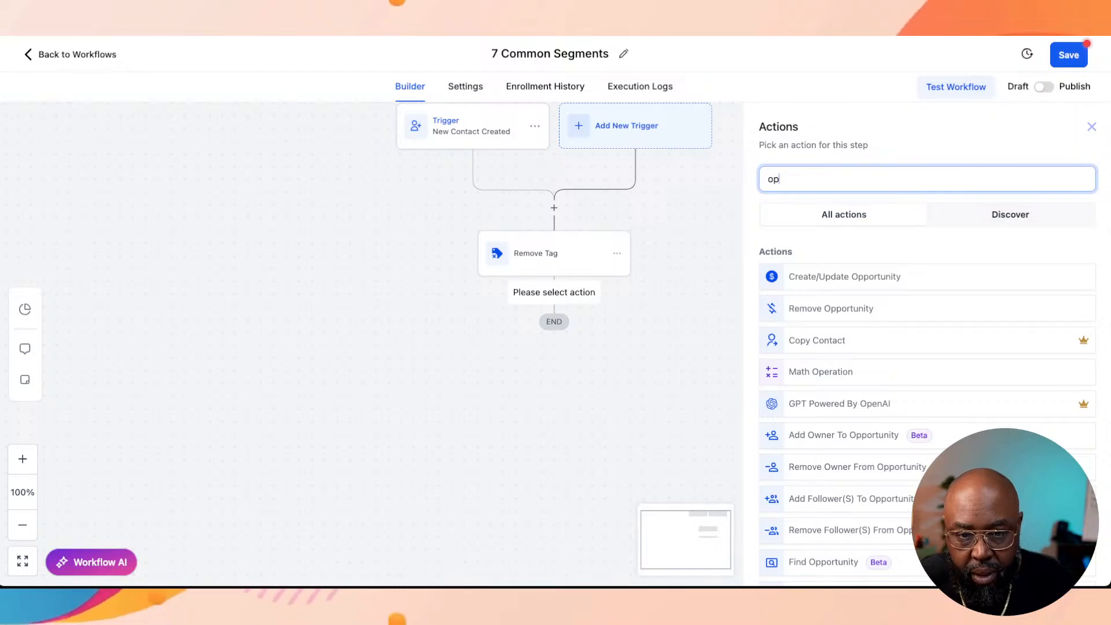
key("ctrl+a")
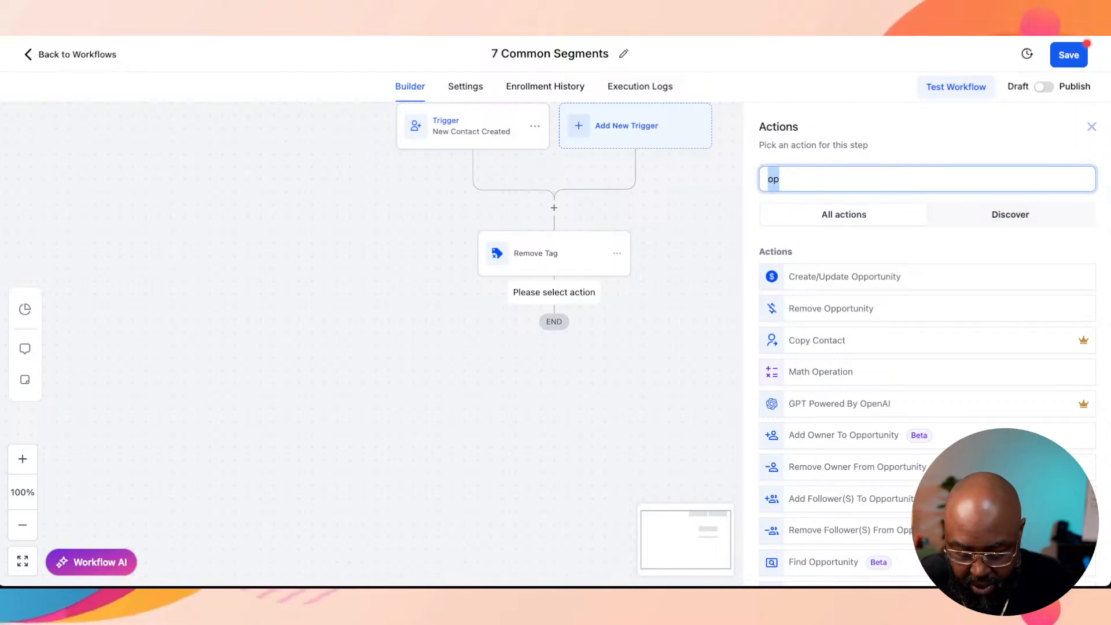
key("BackSpace")
type("if")
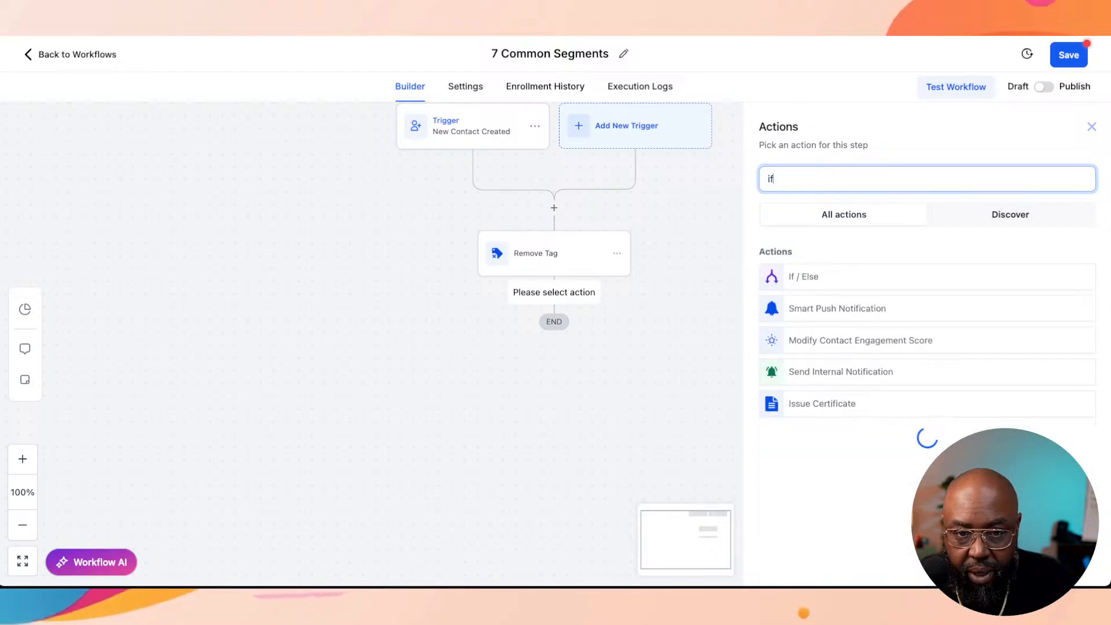
left_click(839, 277)
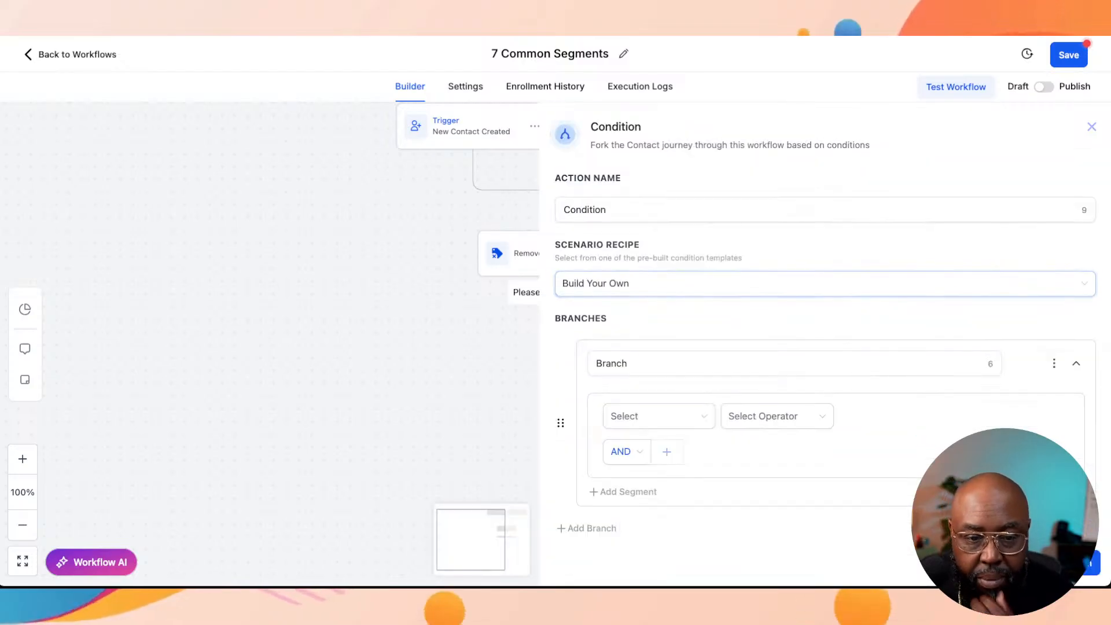
left_click(654, 416)
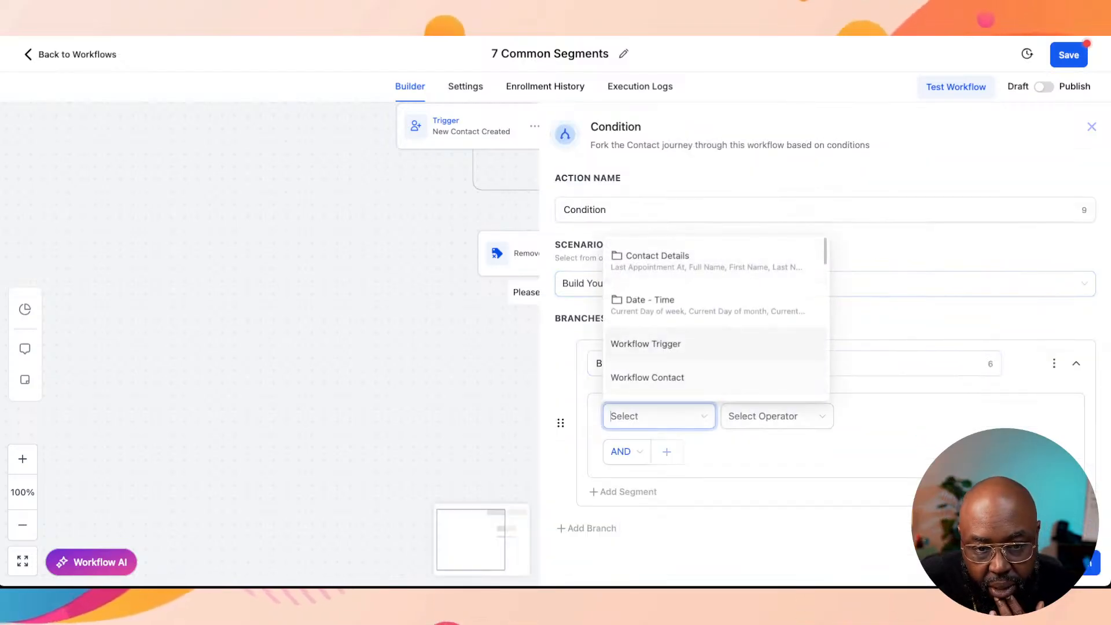
scroll(695, 304, "down", 1)
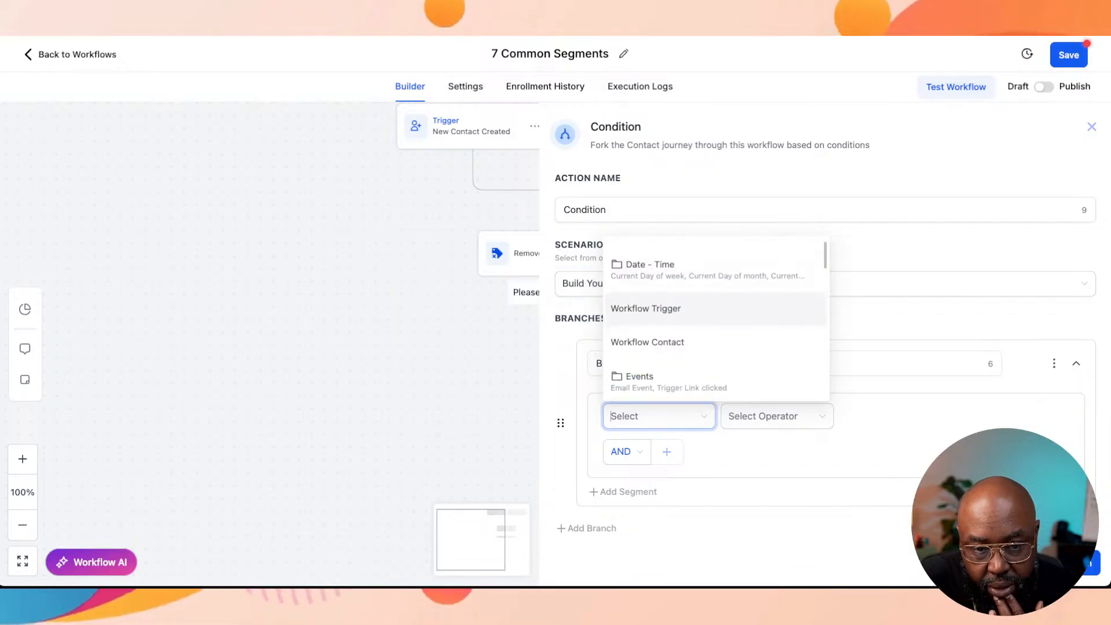
scroll(716, 318, "down", 1)
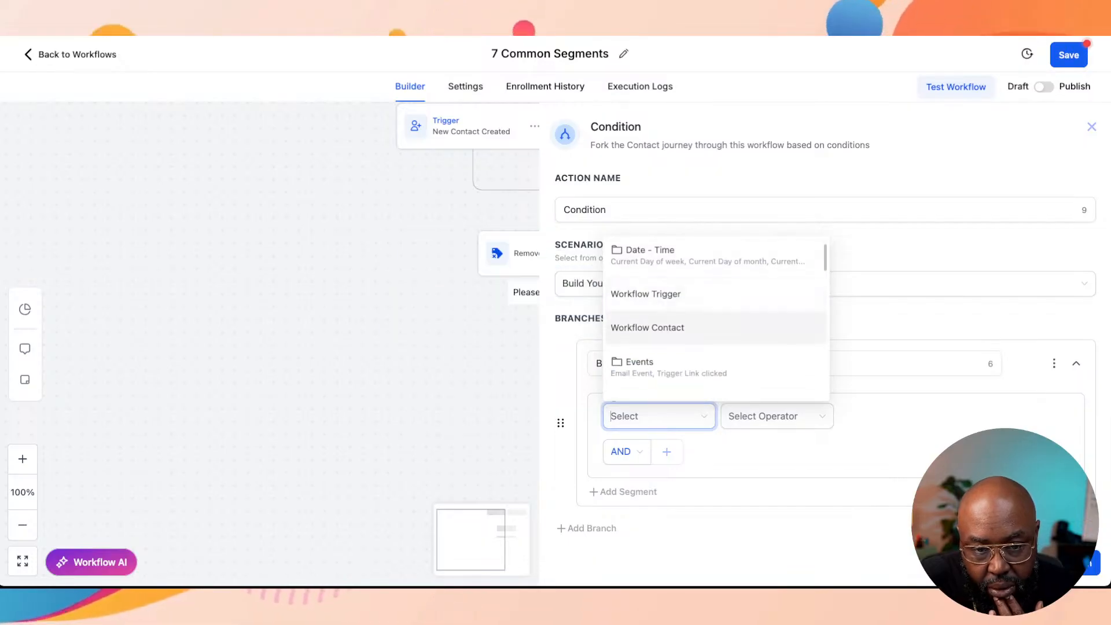
scroll(716, 330, "down", 1)
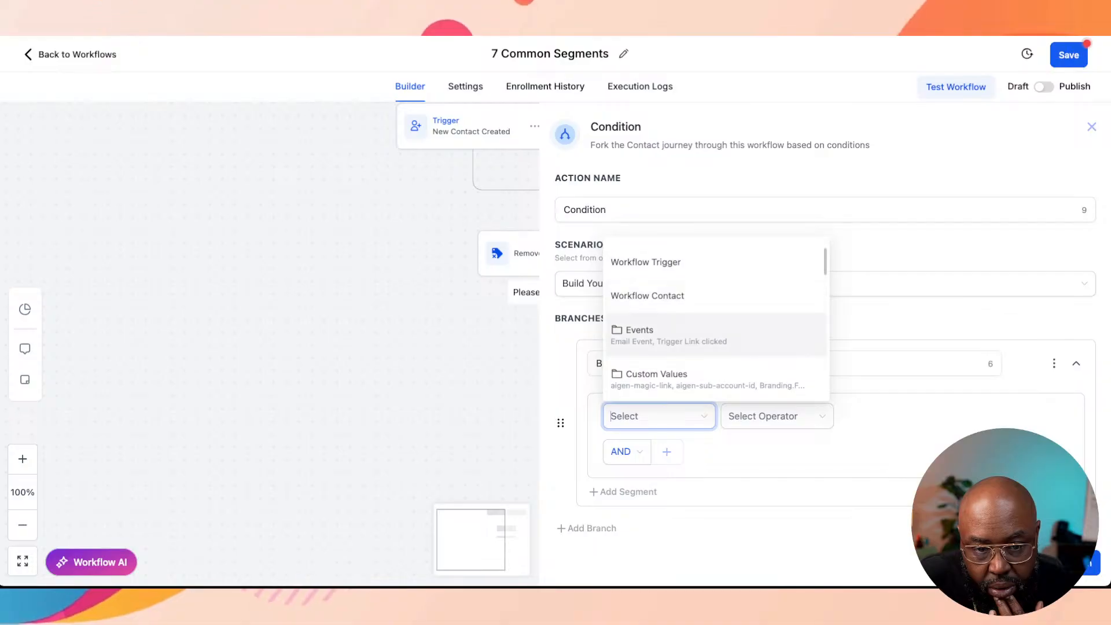
scroll(716, 333, "down", 3)
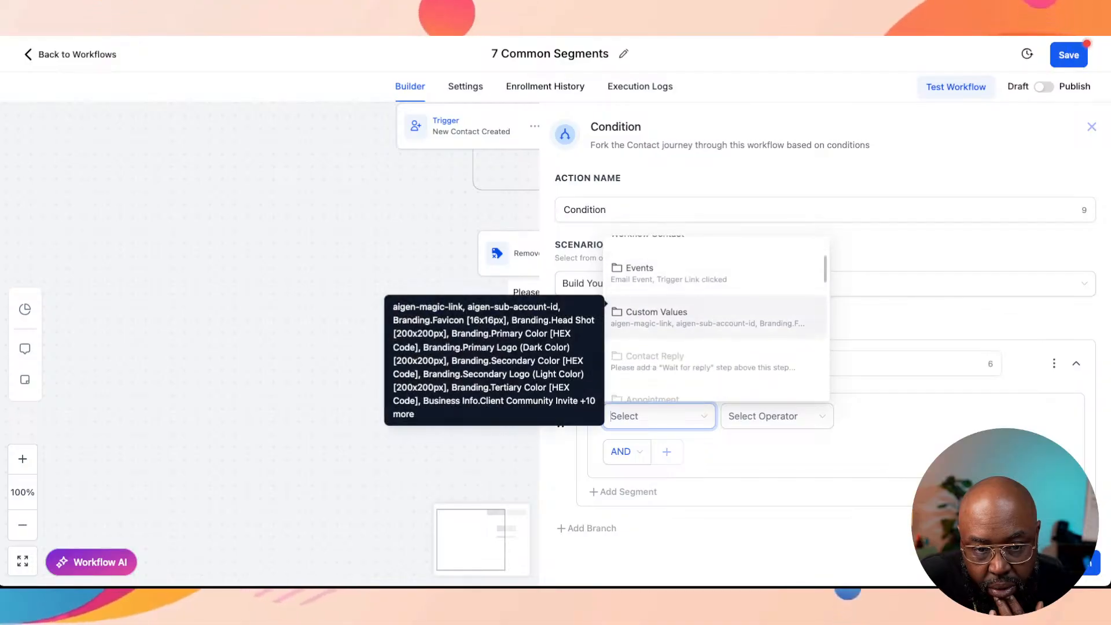
scroll(716, 319, "down", 6)
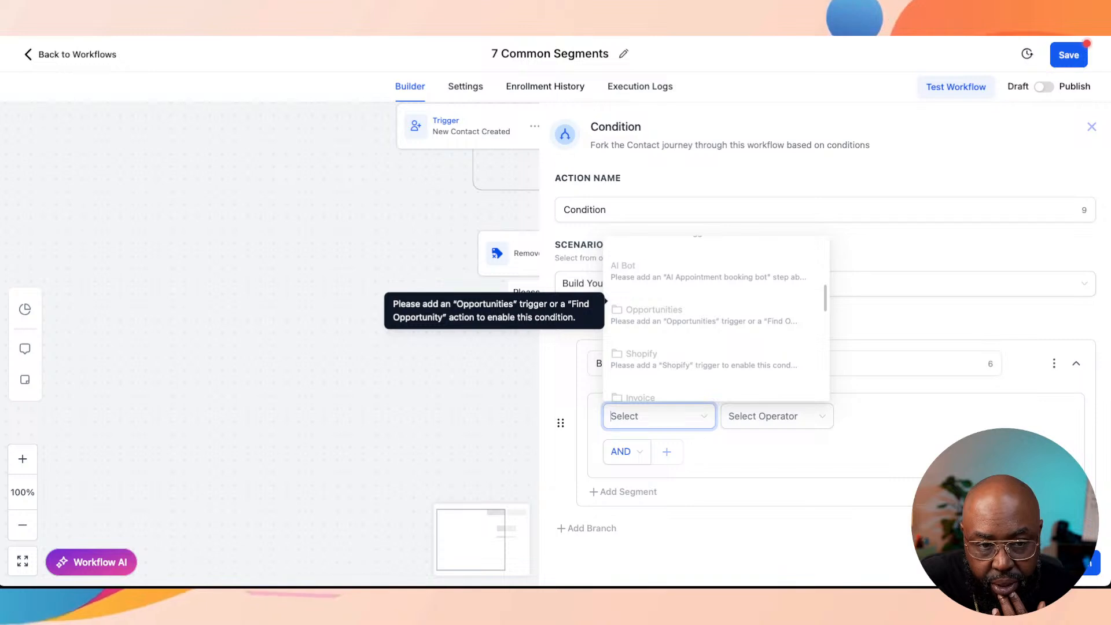
left_click(1092, 127)
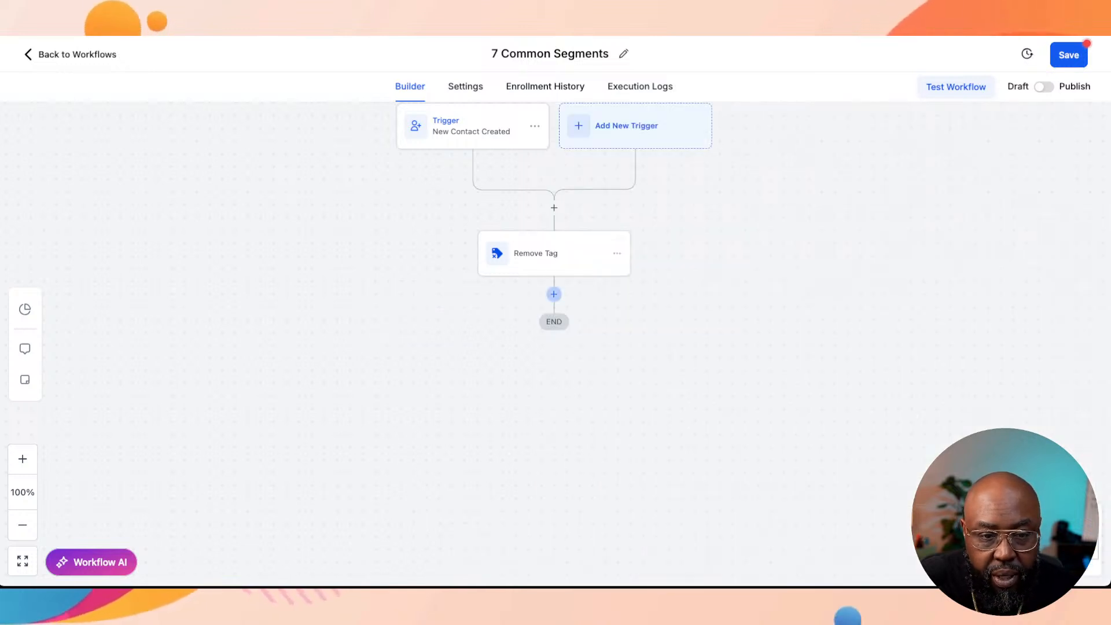
Step: Add a Create/Update Opportunity action after Remove Tag for the Segmented List Pipeline at the Subscriber stage, and save the action
left_click(554, 294)
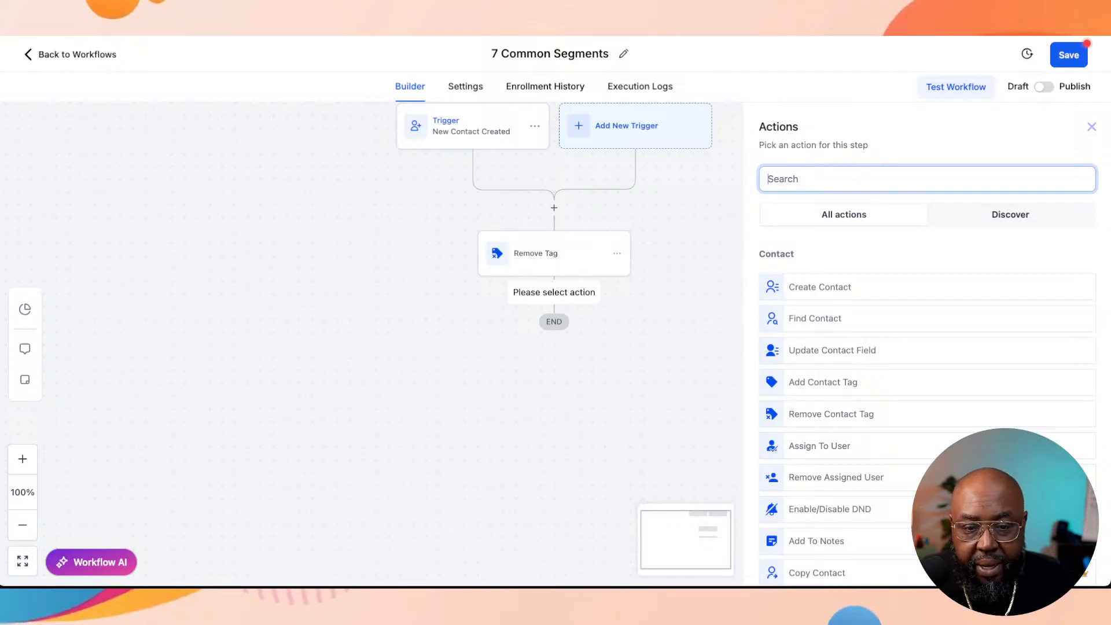
type("op")
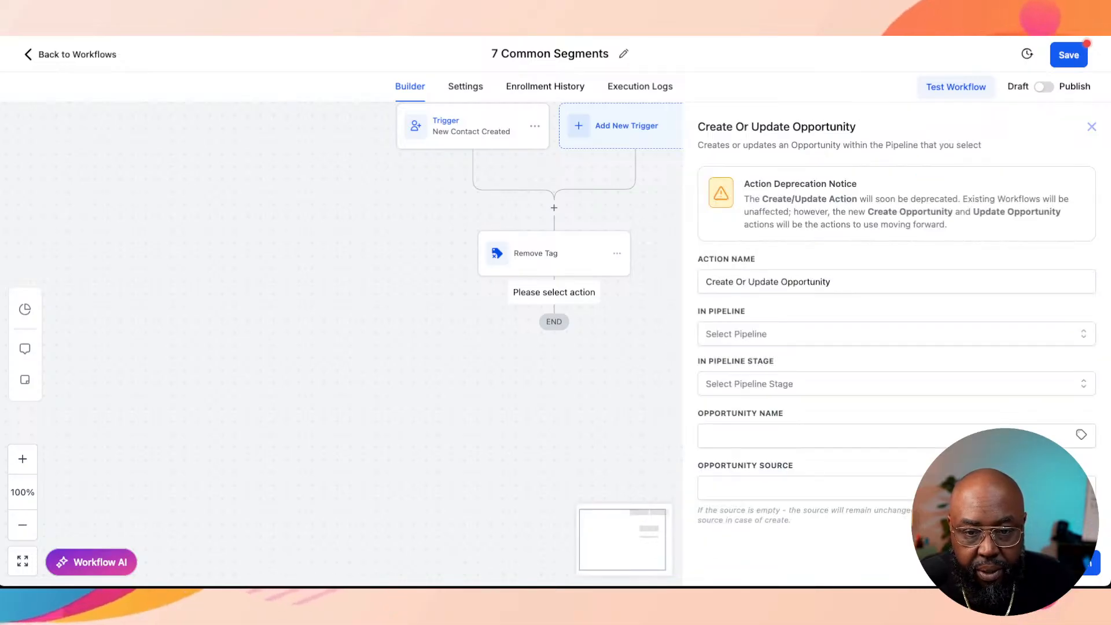
left_click(831, 282)
left_click(810, 334)
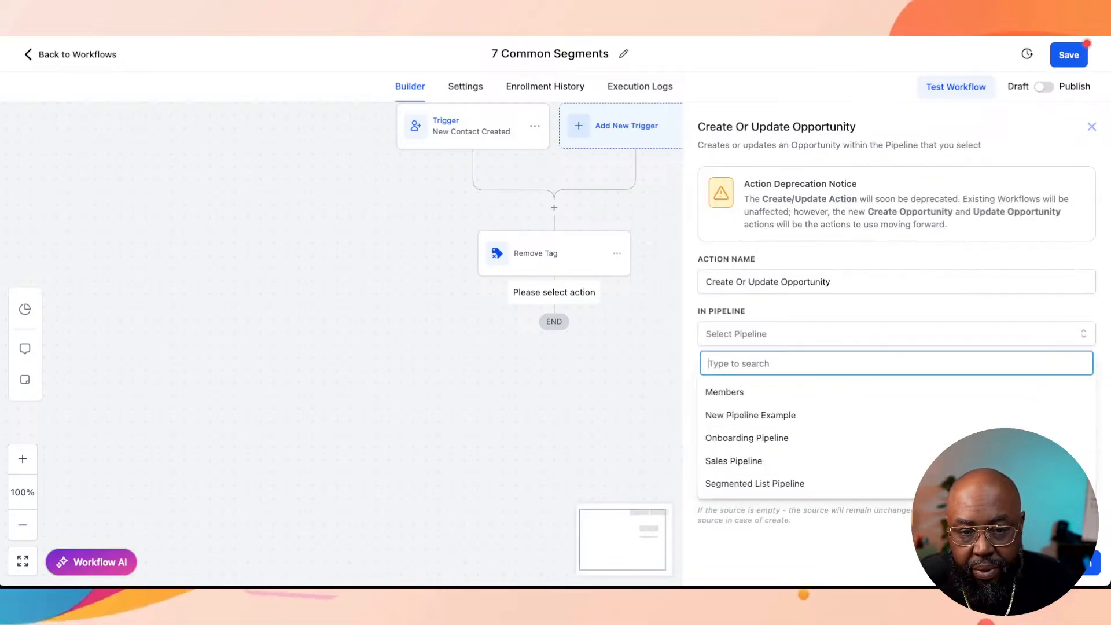
left_click(753, 484)
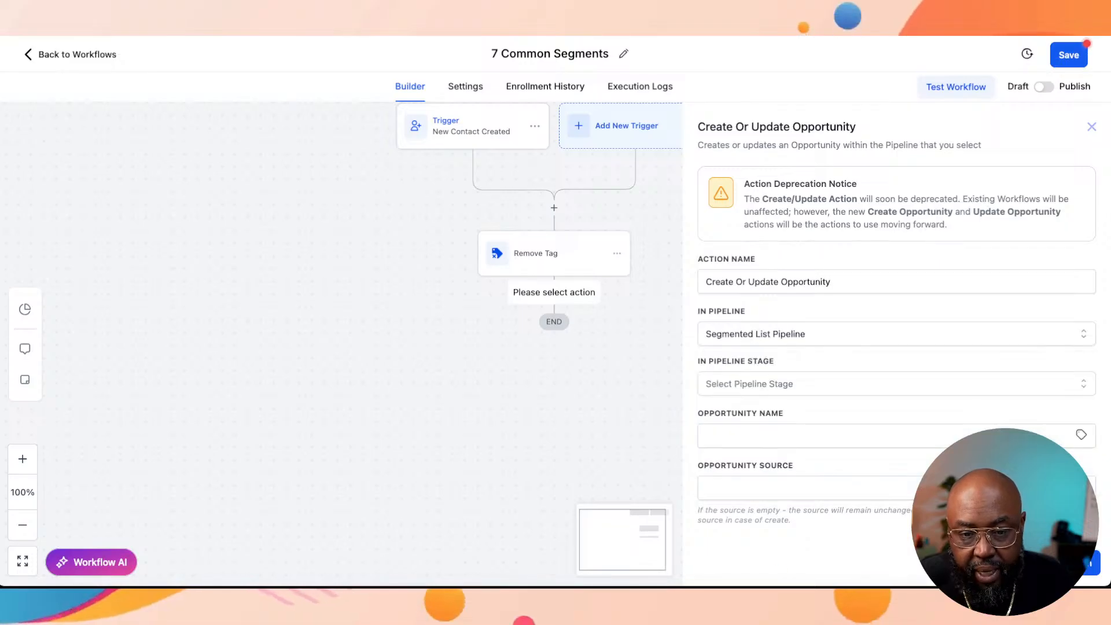
left_click(811, 383)
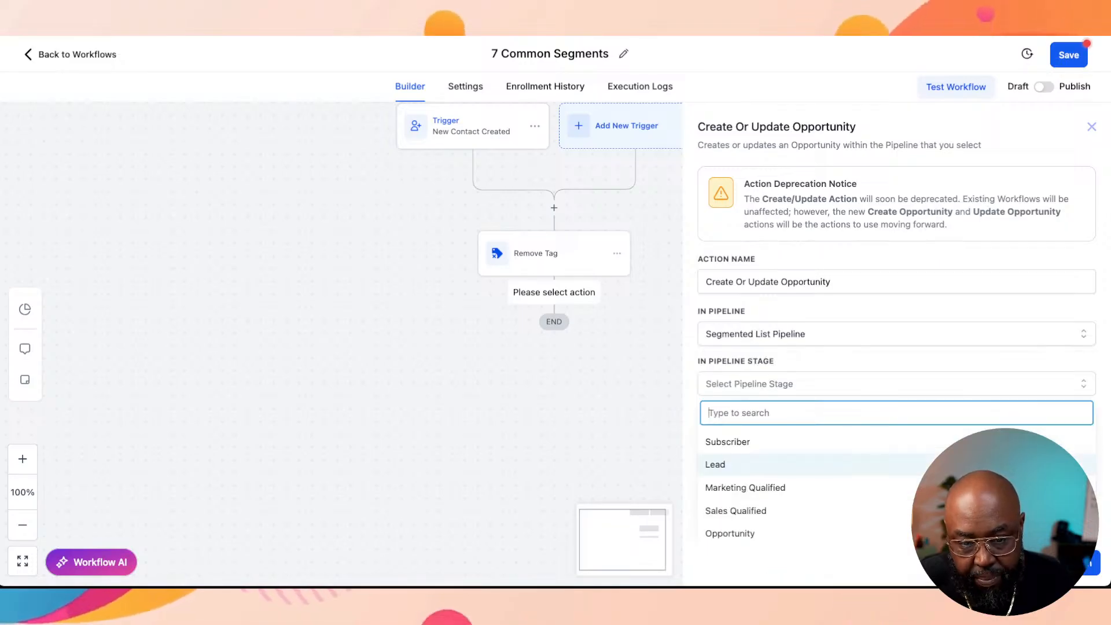
left_click(753, 442)
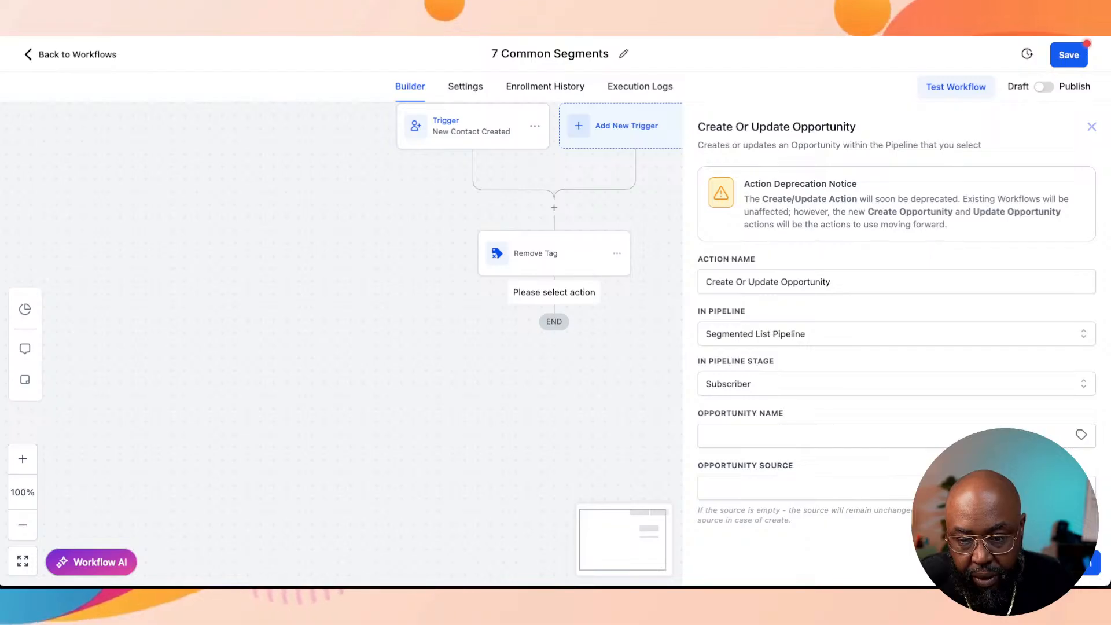
scroll(898, 347, "down", 3)
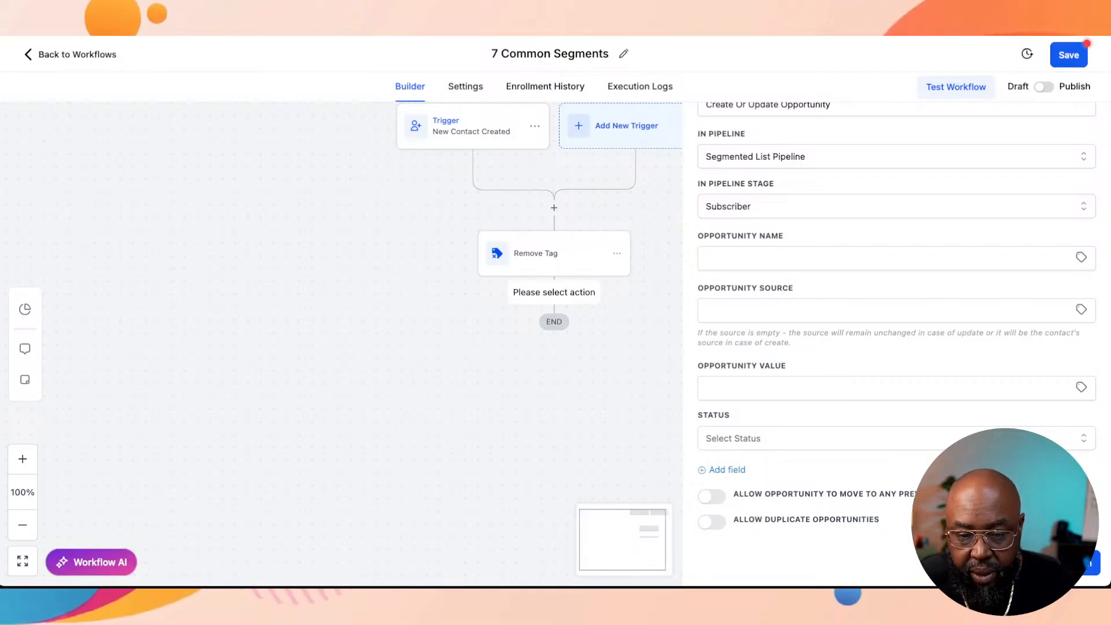
left_click(1067, 563)
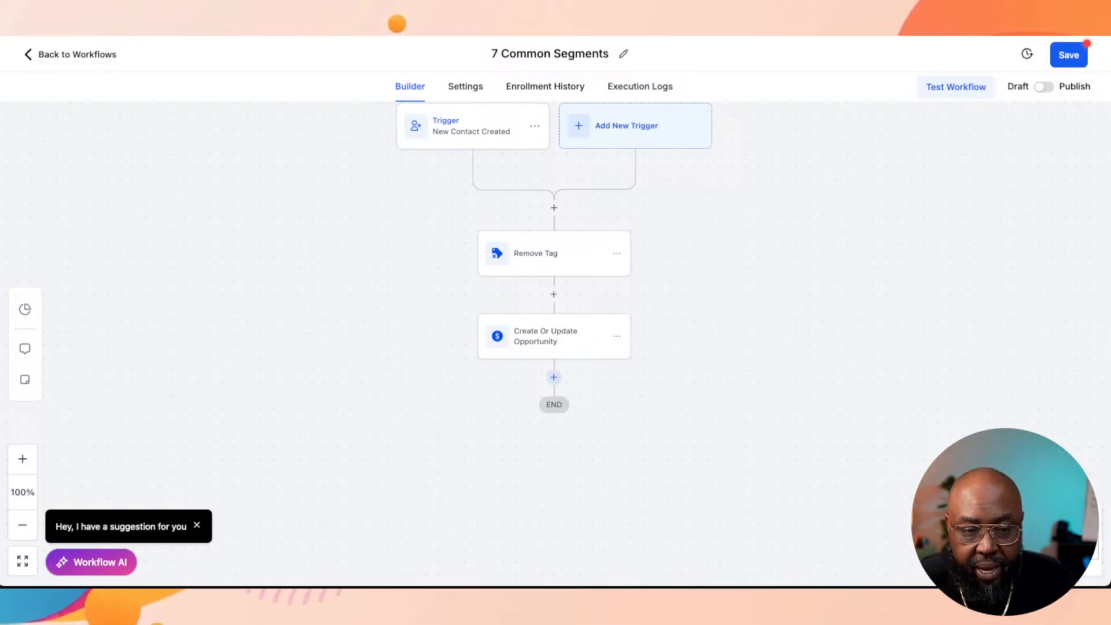
Step: Add an Add Contact Tag action after the opportunity action with a new tag "subscriber", and save the action
left_click(554, 378)
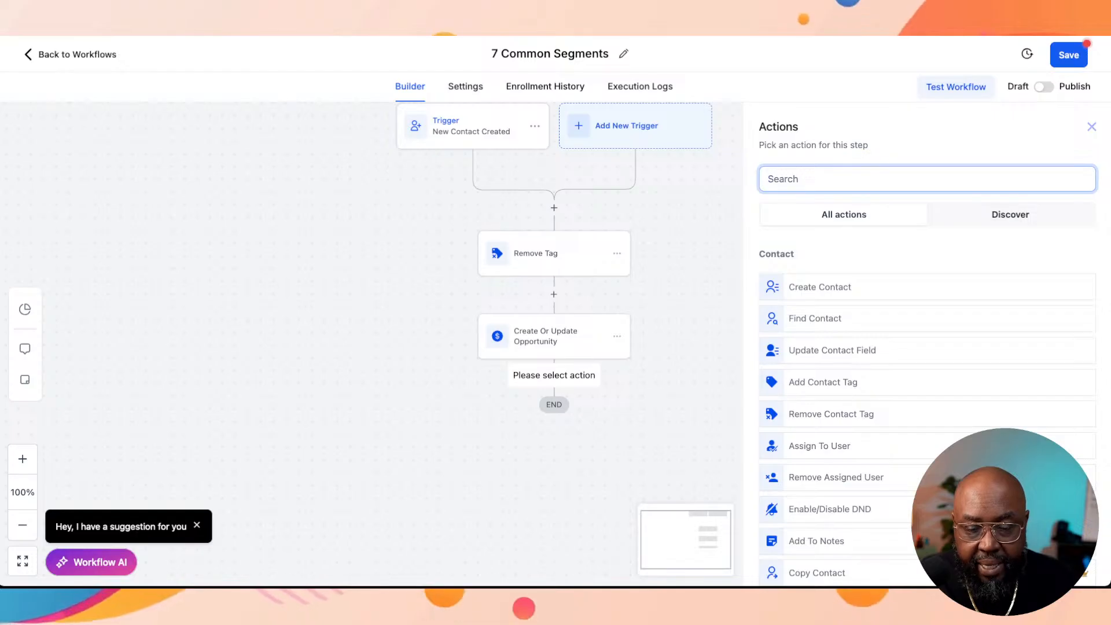
type("tag")
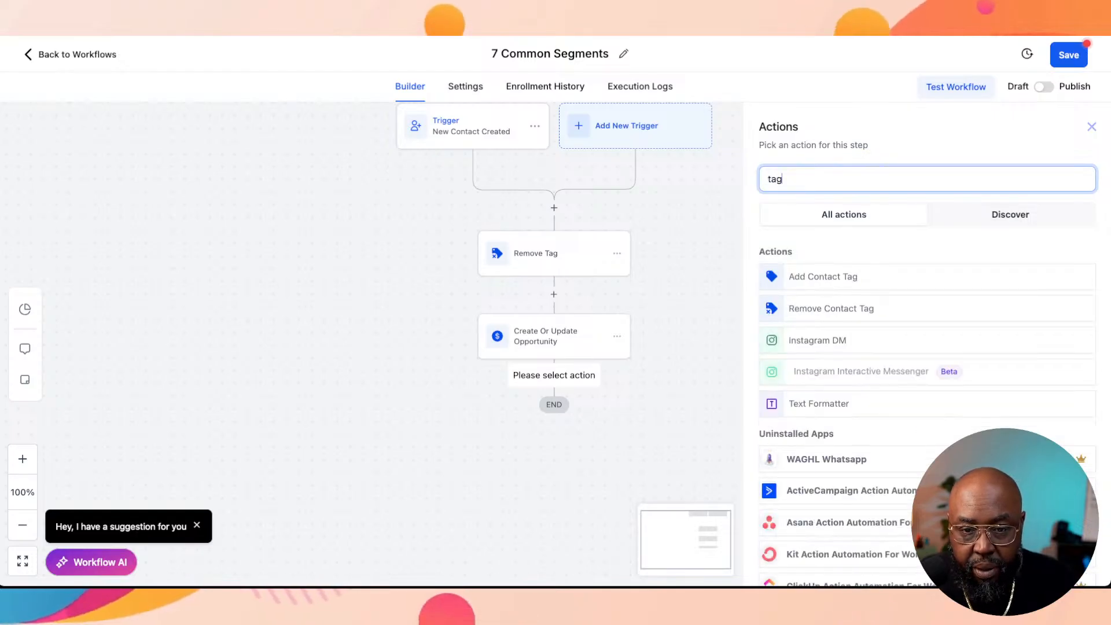
left_click(823, 276)
left_click(914, 260)
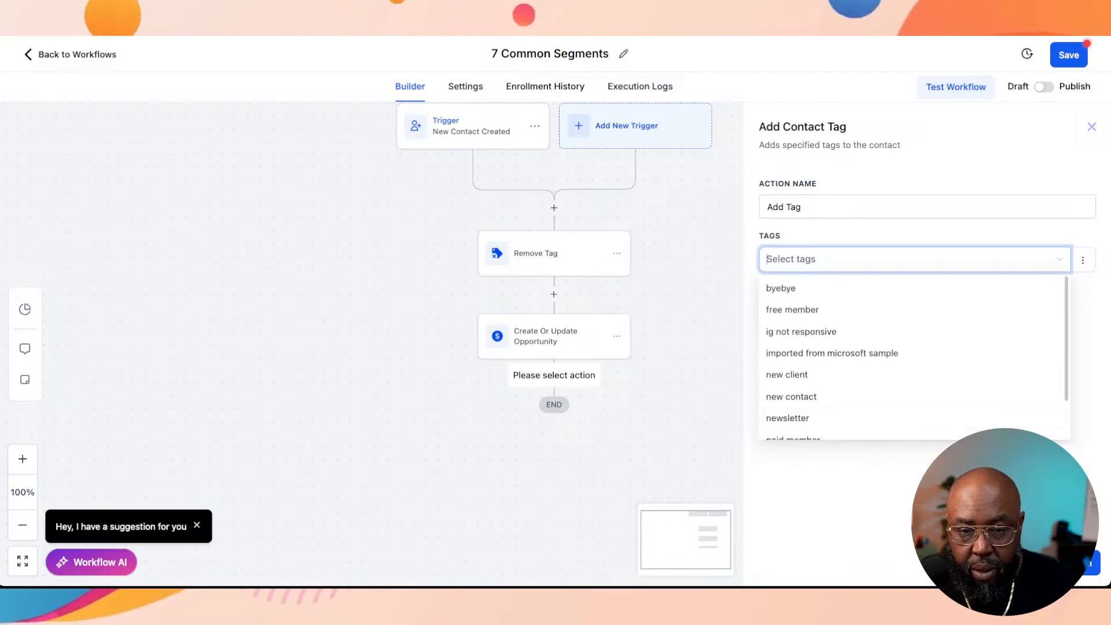
type("sub")
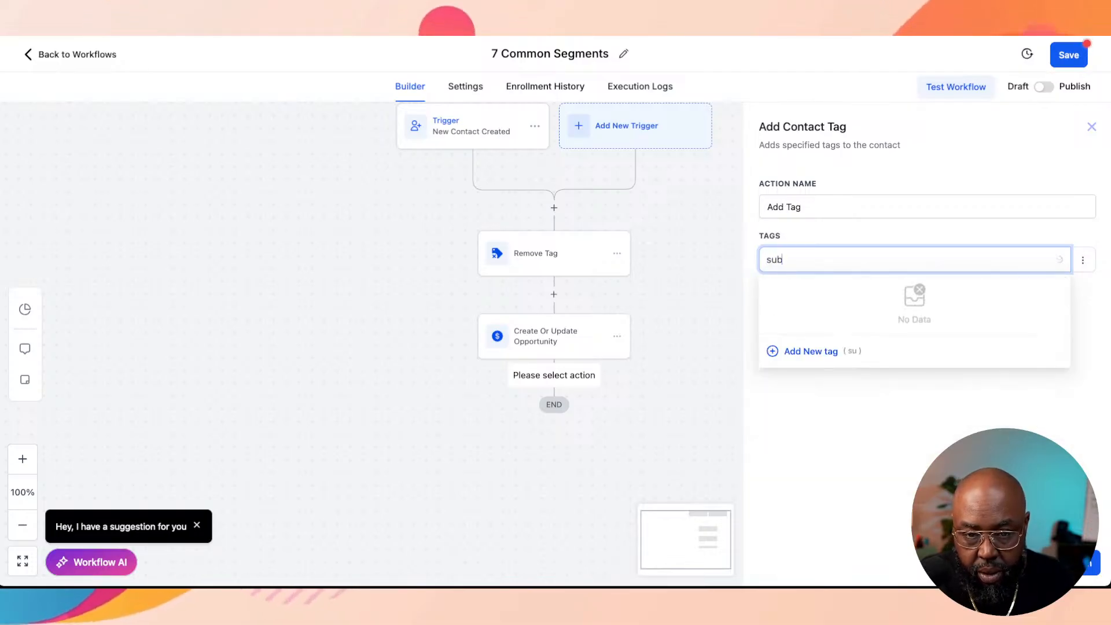
type("scri")
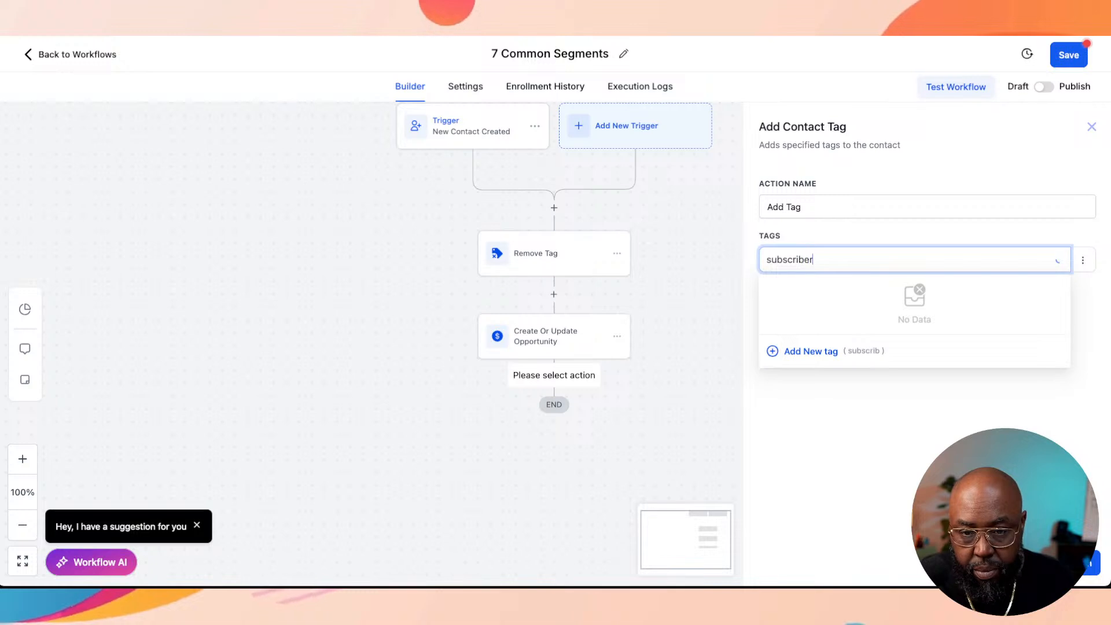
type("ber")
key("Return")
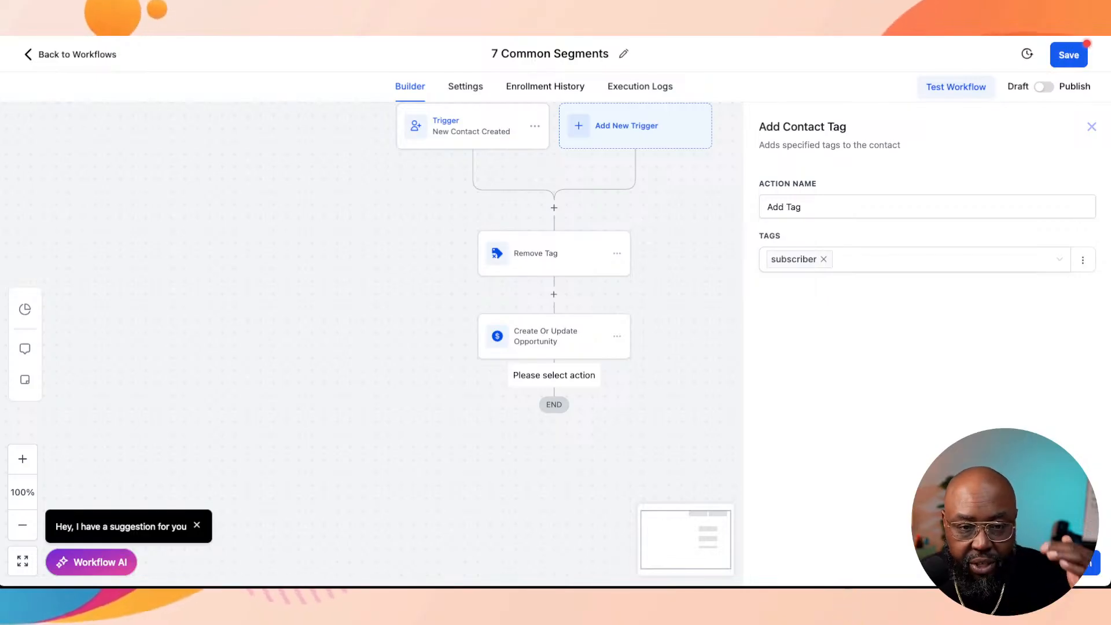
left_click(1066, 564)
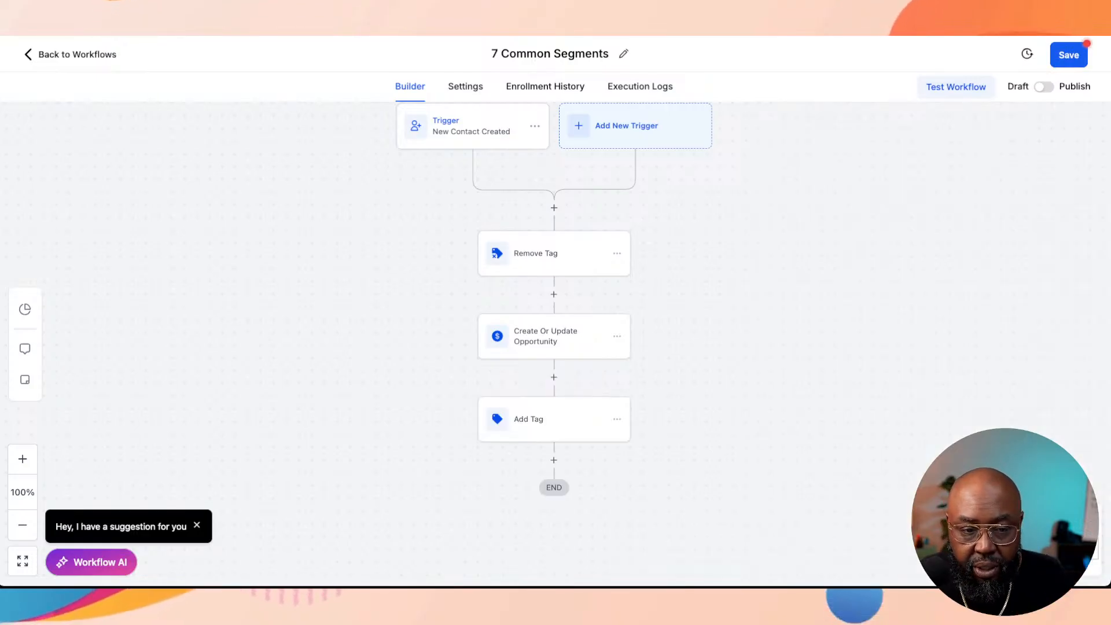
Step: Rename the Add Tag action to Add Tag "Subscriber" and save it
left_click(554, 419)
left_click(784, 208)
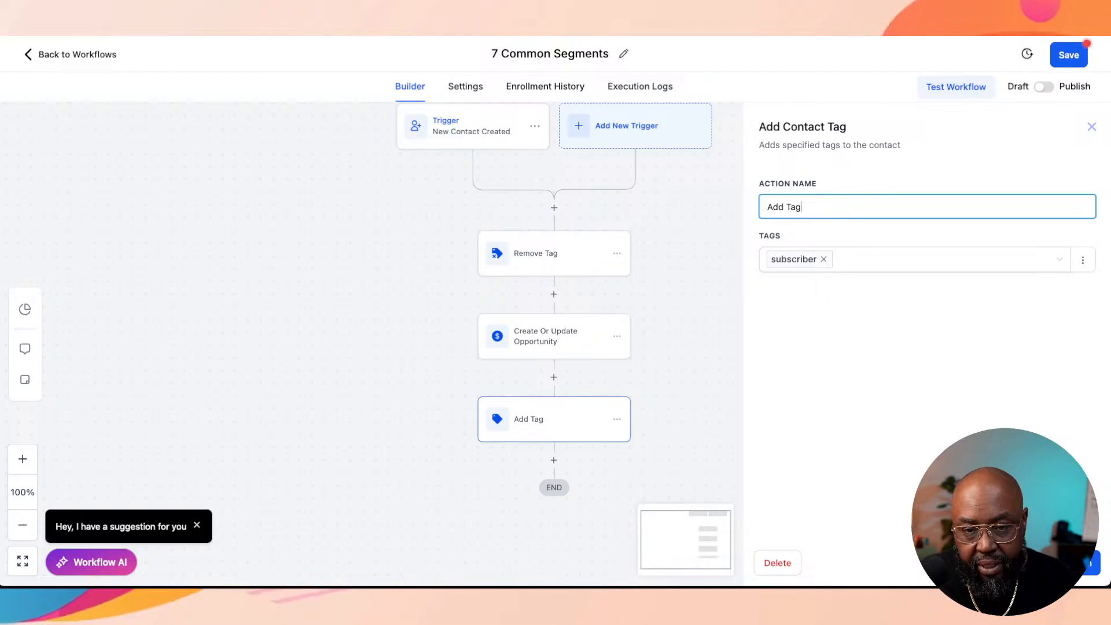
type("Tag \"Su")
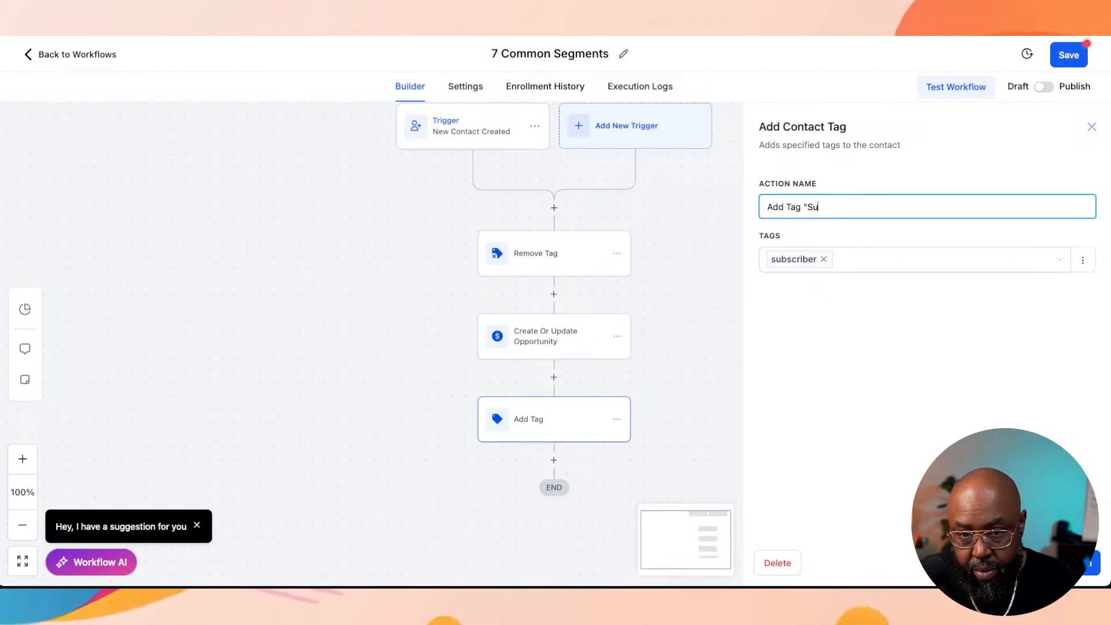
type("bsc")
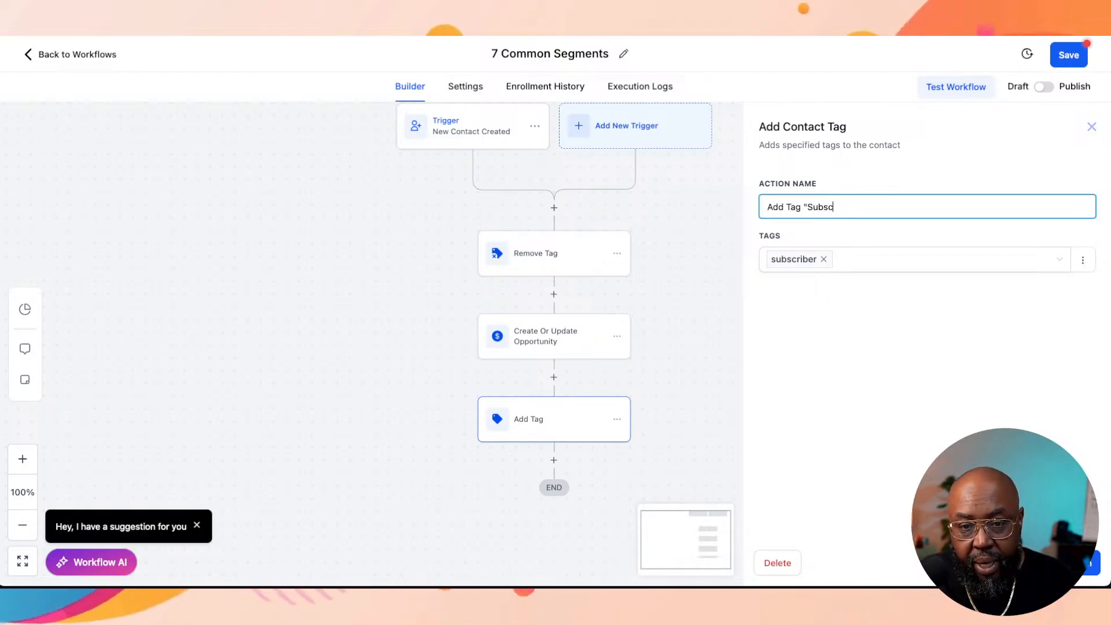
type("riber\"")
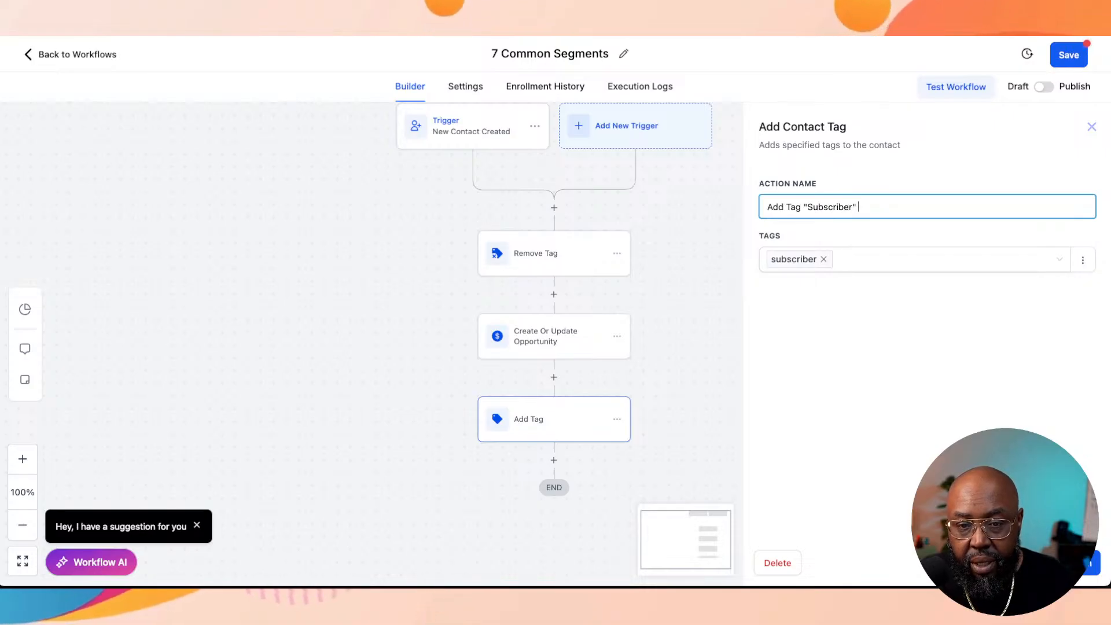
key("BackSpace")
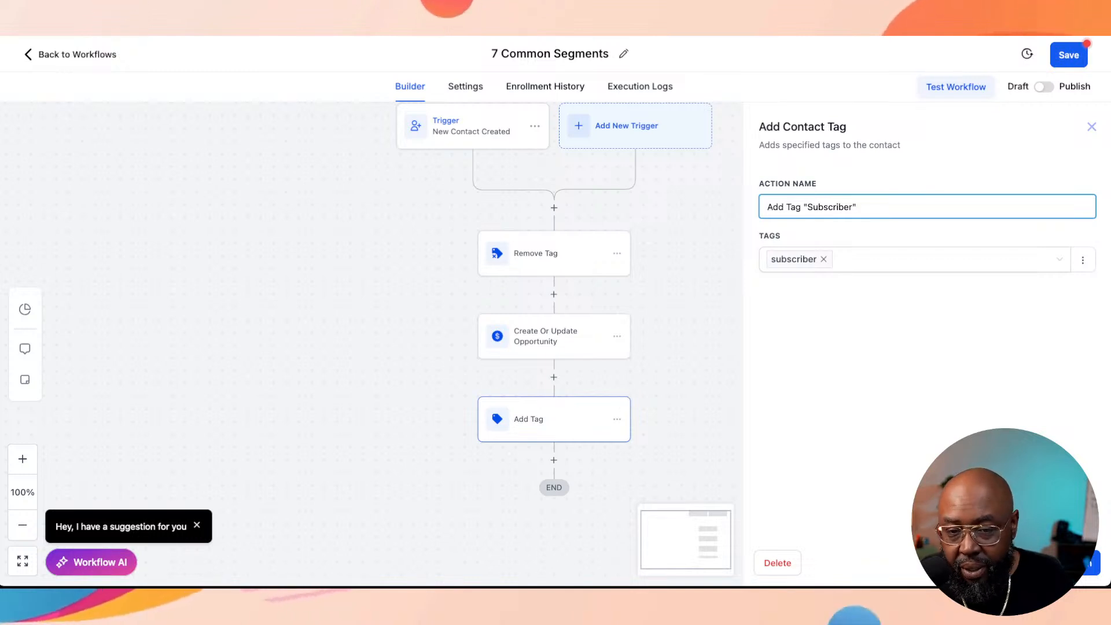
left_click(1067, 563)
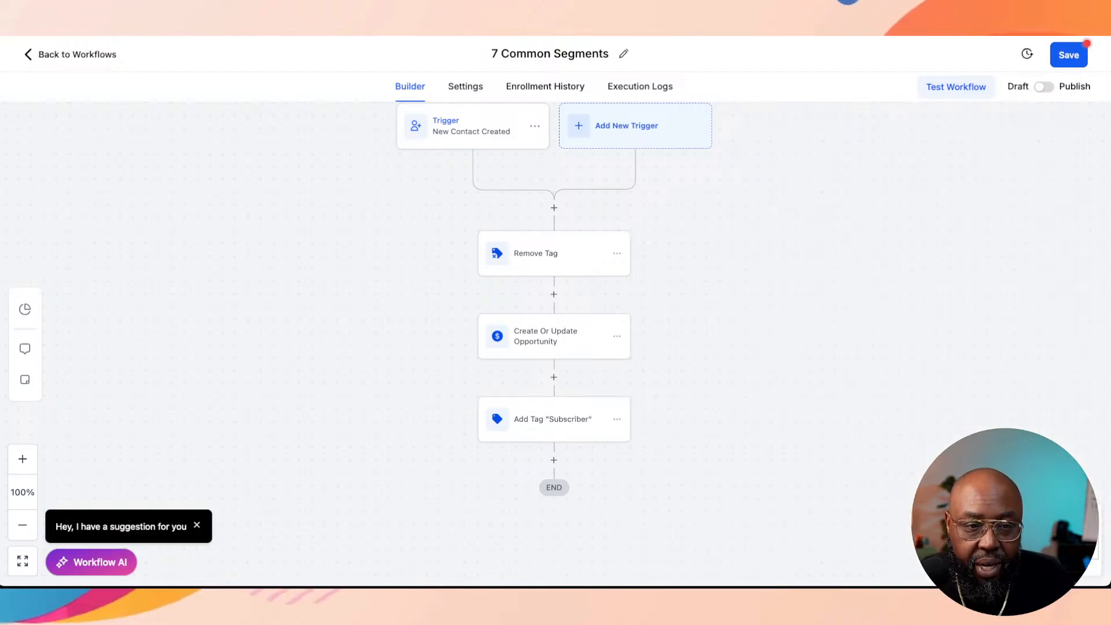
Step: Rename the Remove Tag action to "Remove All Tags - blank slate" and save the action
left_click(554, 254)
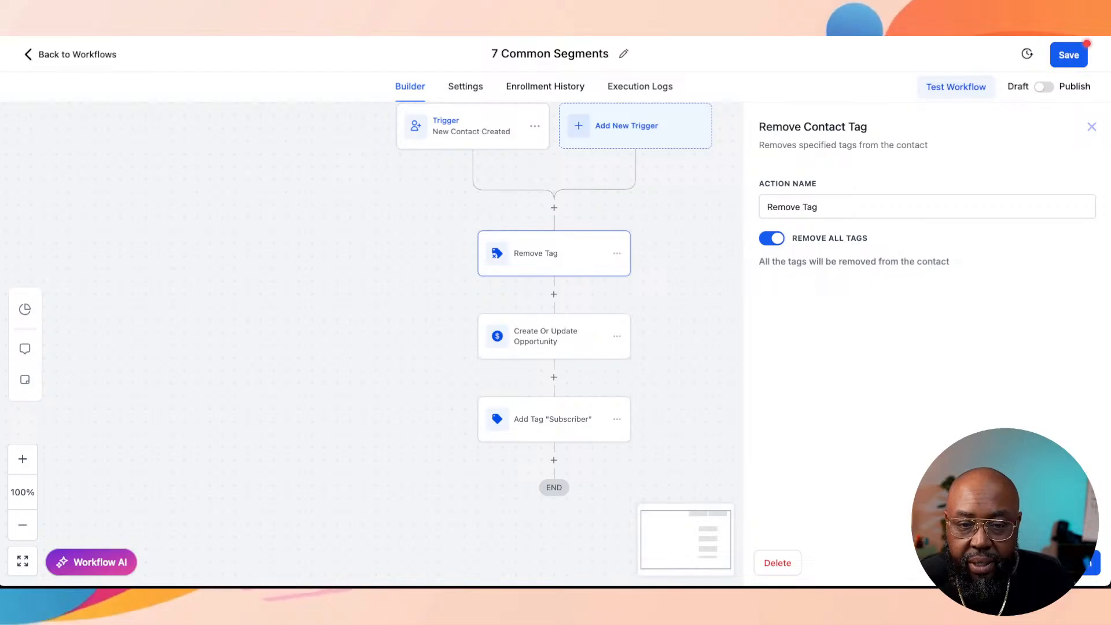
left_click(804, 206)
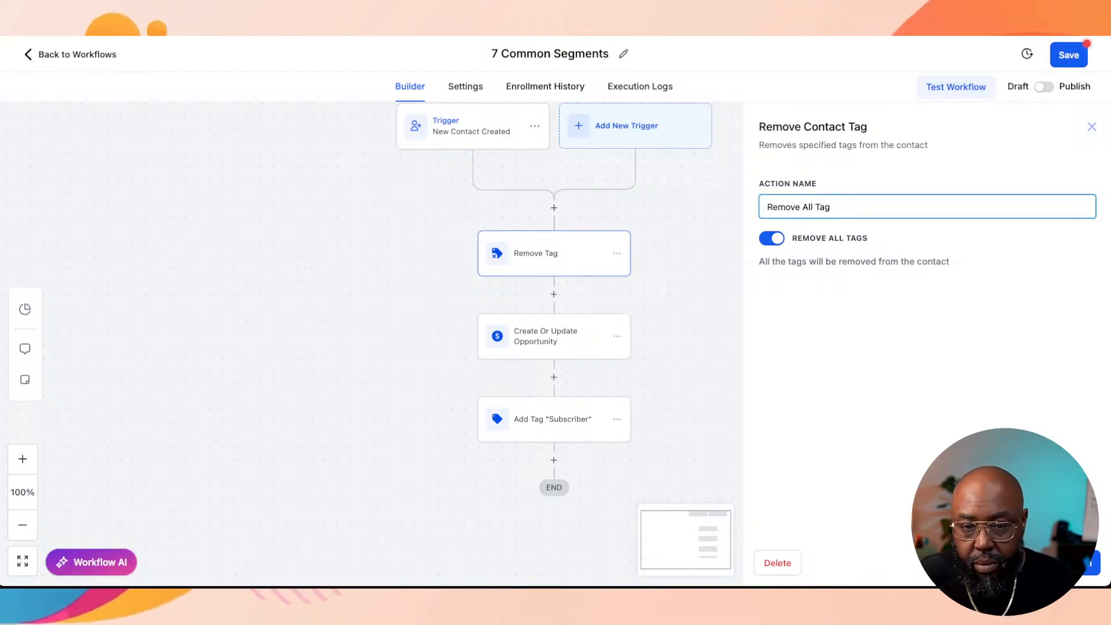
type("s - ")
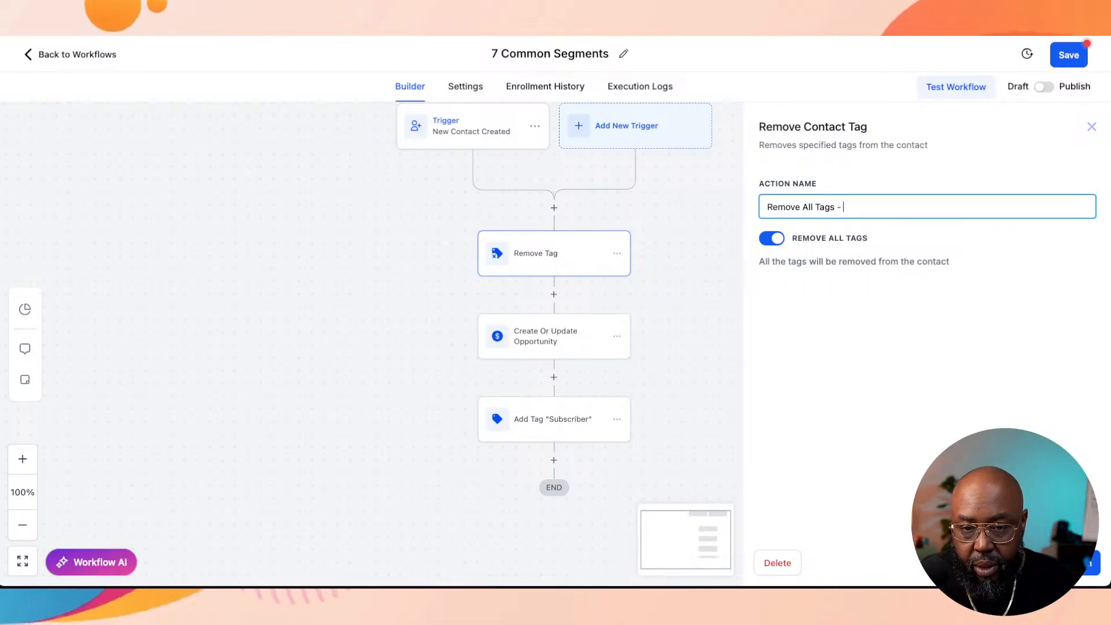
type("blank sla")
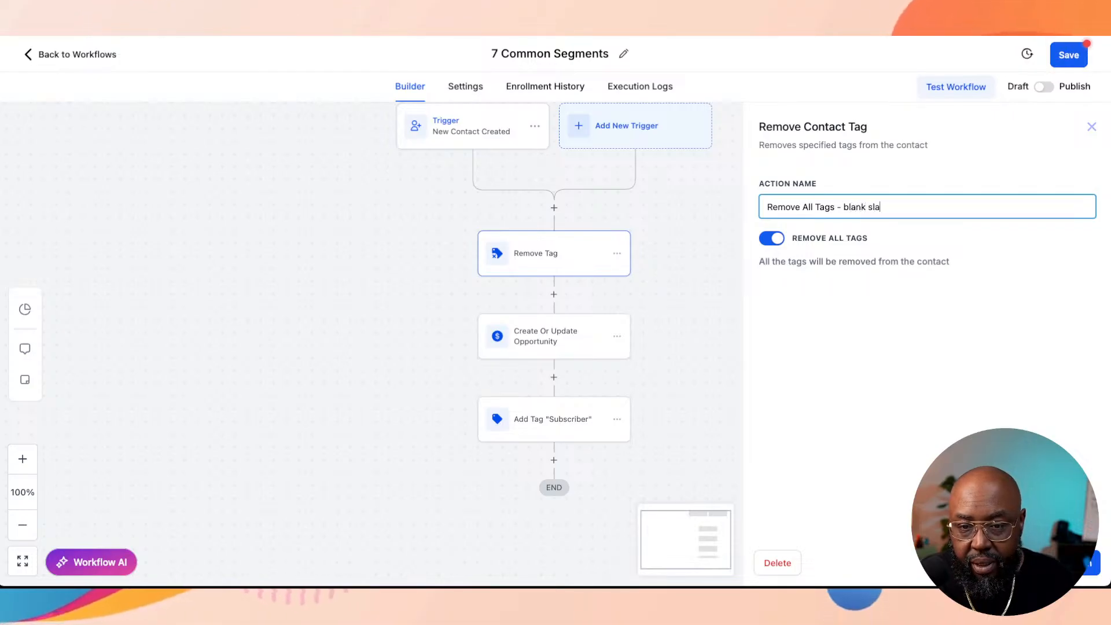
type("te")
left_click(1066, 563)
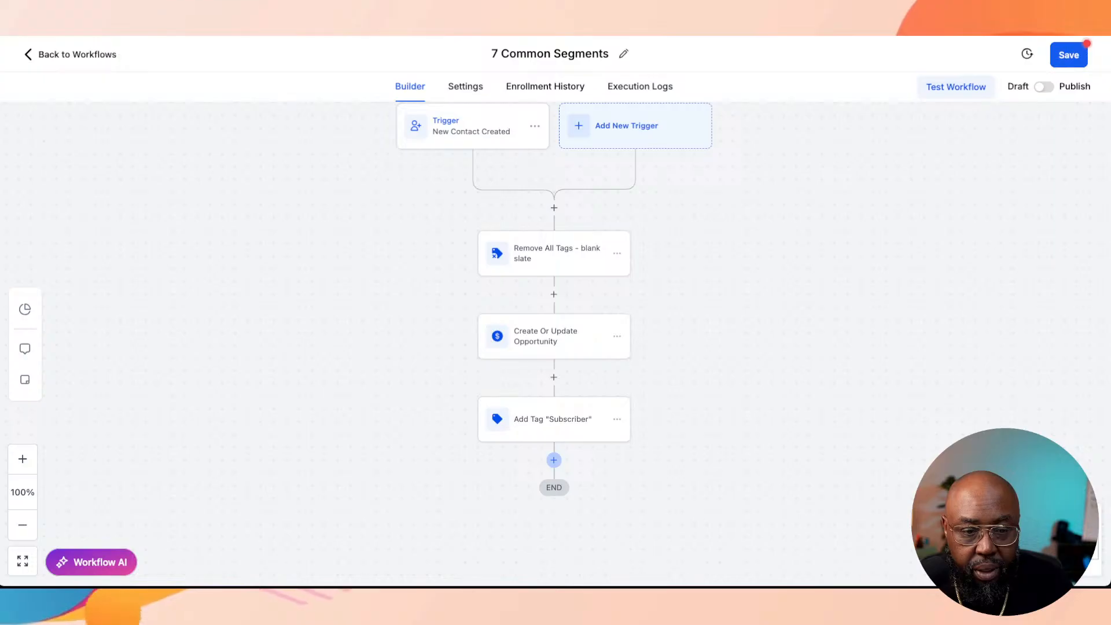
Step: Check whether an If / Else condition placed after the Add Tag "Subscriber" action offers opportunity fields, and close it without saving
left_click(554, 460)
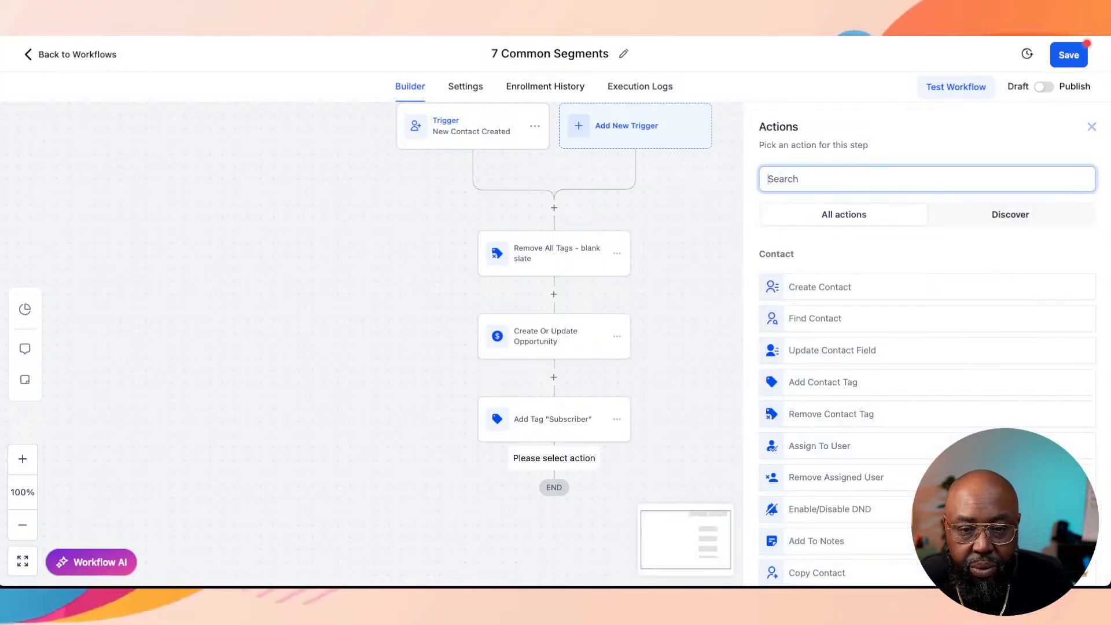
type("if")
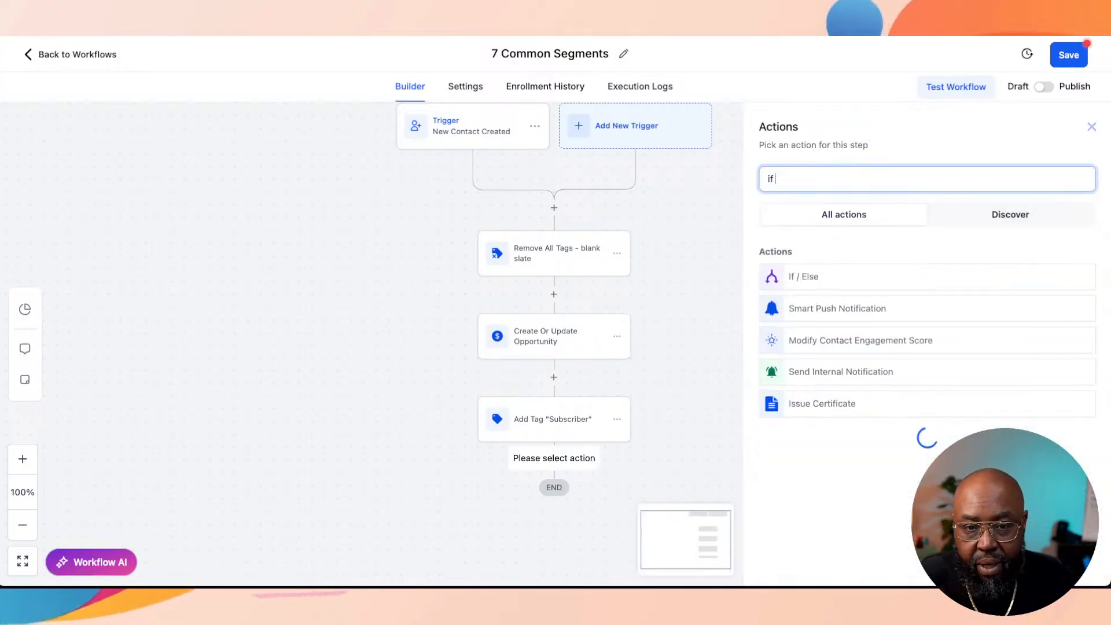
left_click(822, 276)
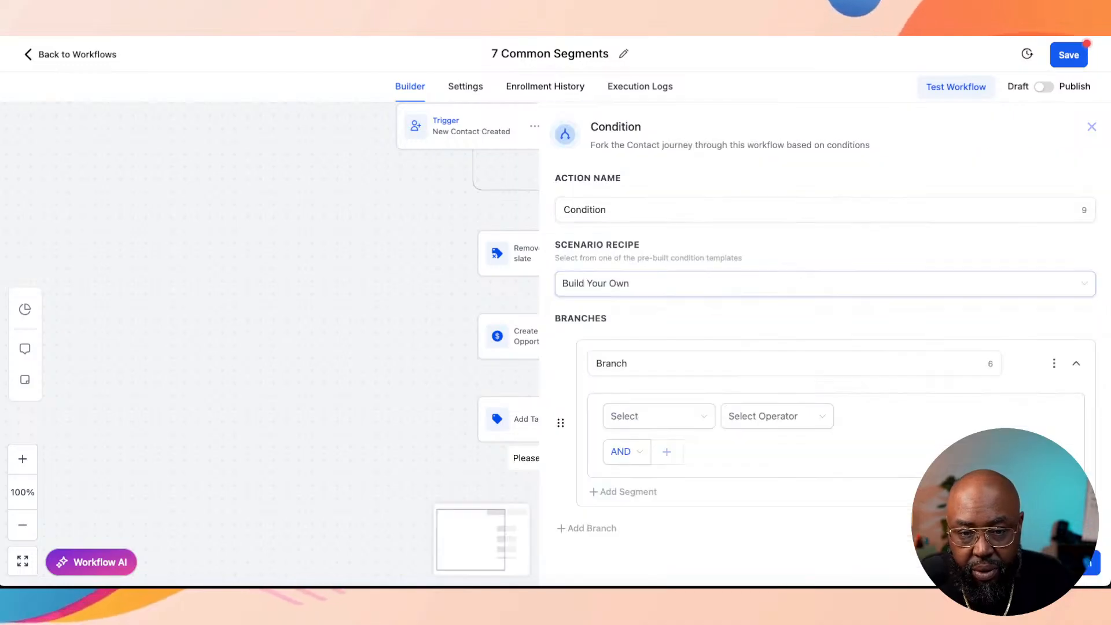
left_click(724, 364)
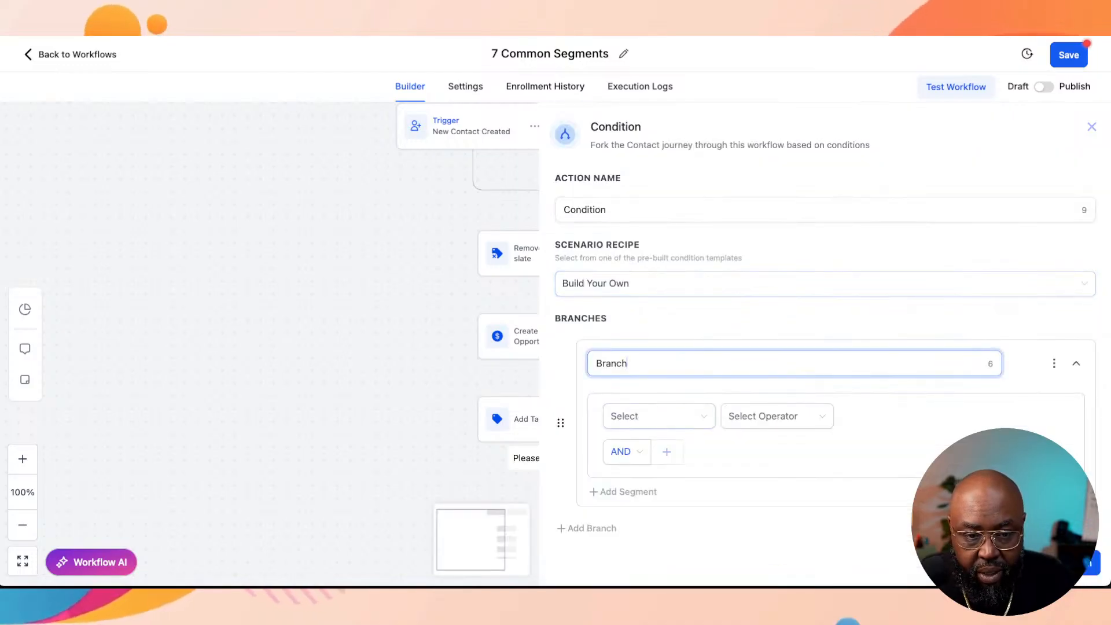
left_click(659, 416)
scroll(683, 362, "down", 1)
scroll(712, 359, "down", 5)
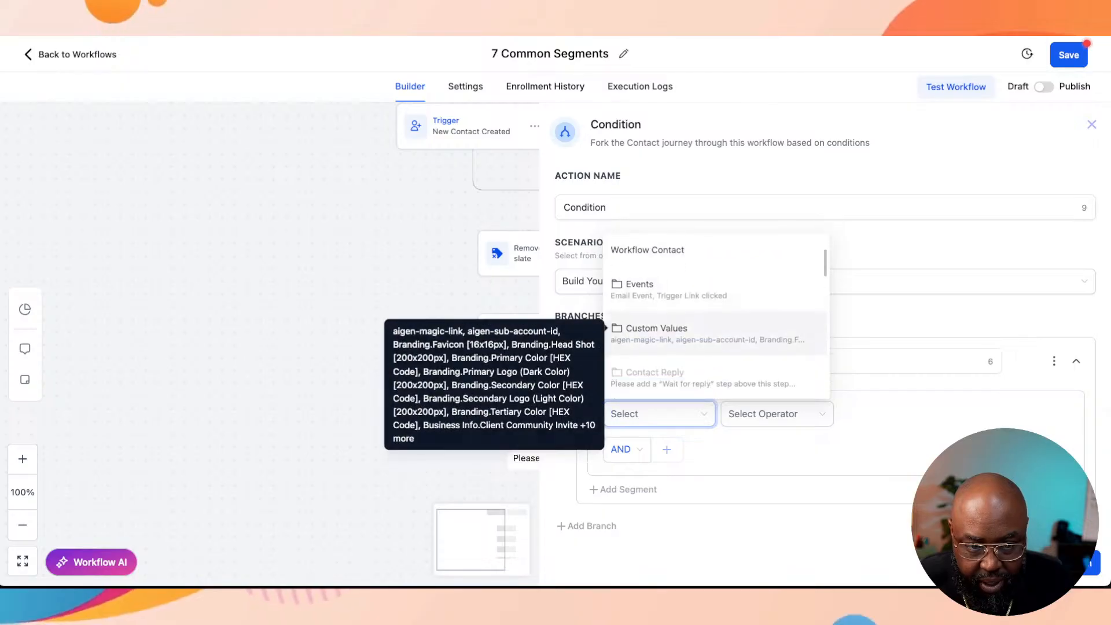
scroll(712, 359, "down", 1)
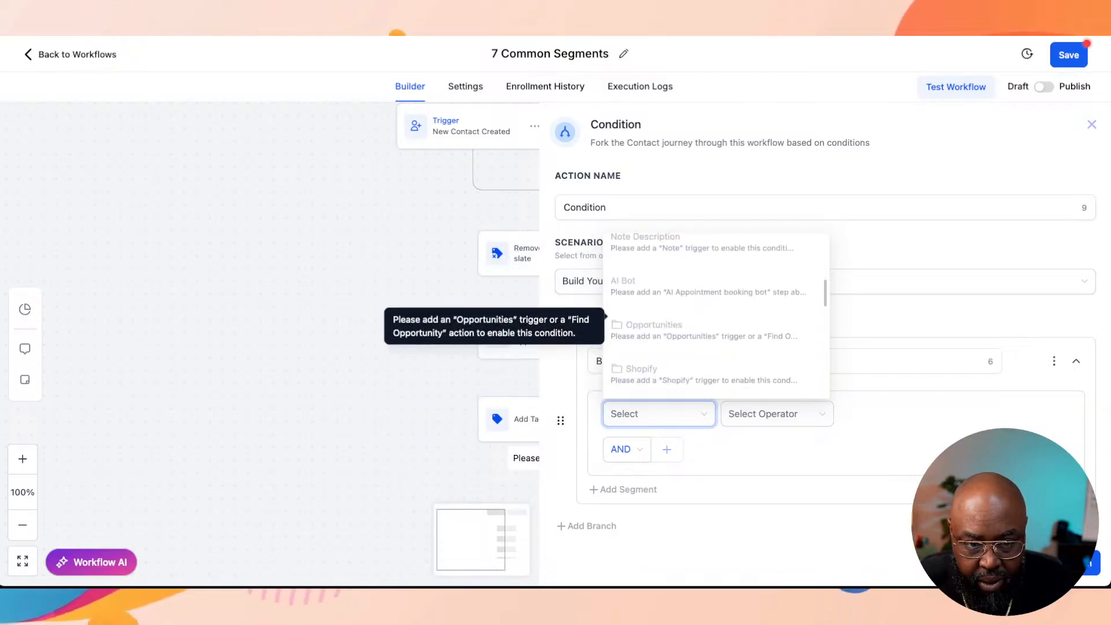
key("Escape")
left_click(1092, 124)
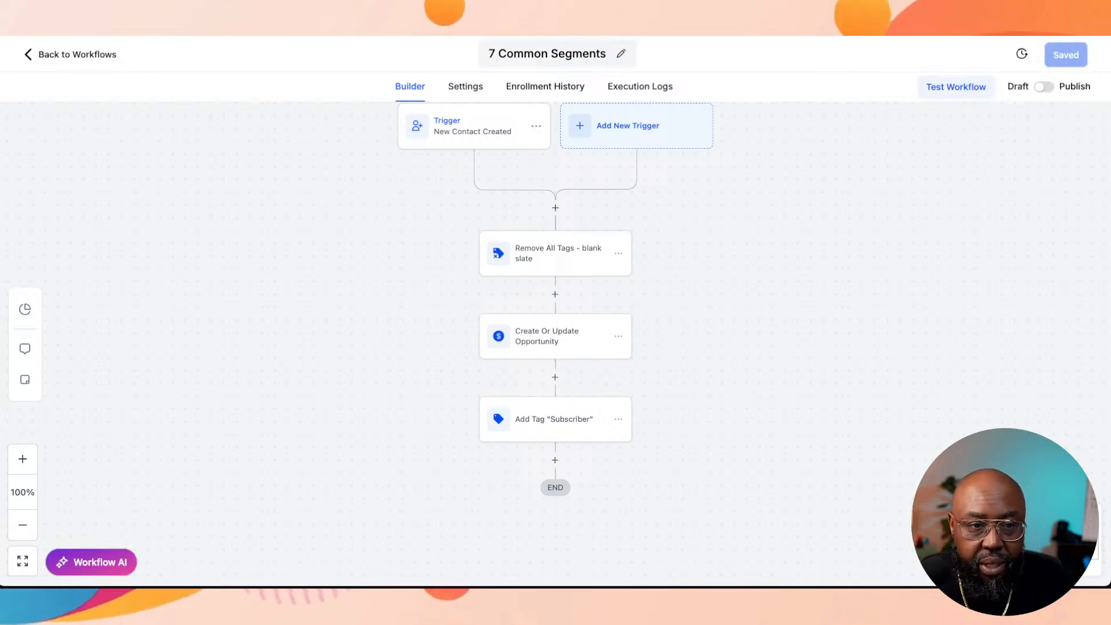
Step: Rename the workflow from 7 Common Segments to New Contact "Subscriber"
left_click(588, 54)
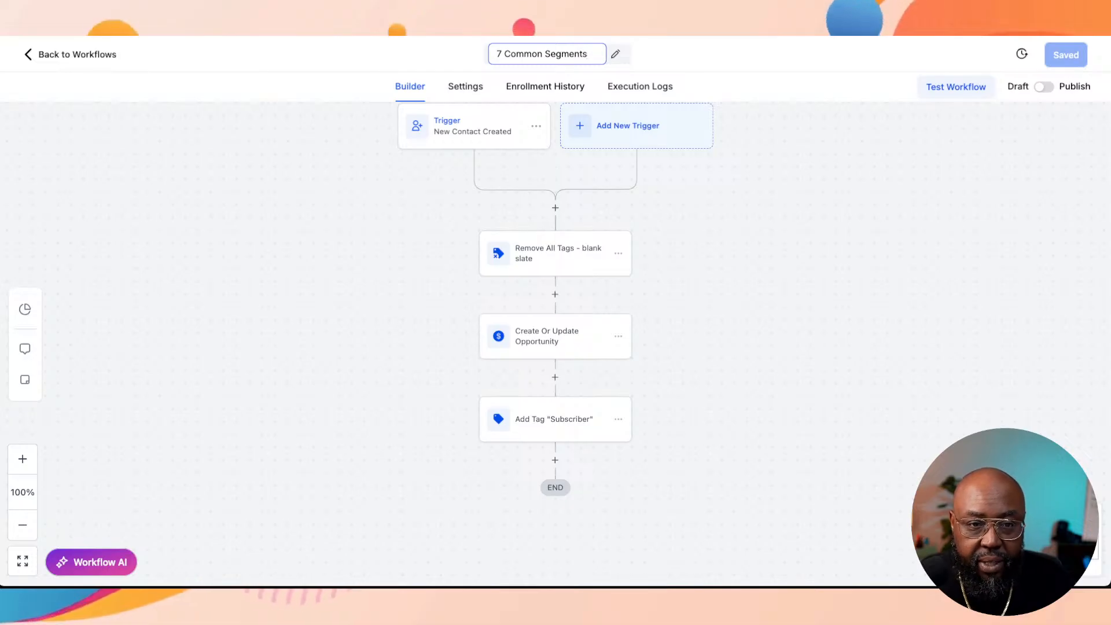
key("ctrl+a")
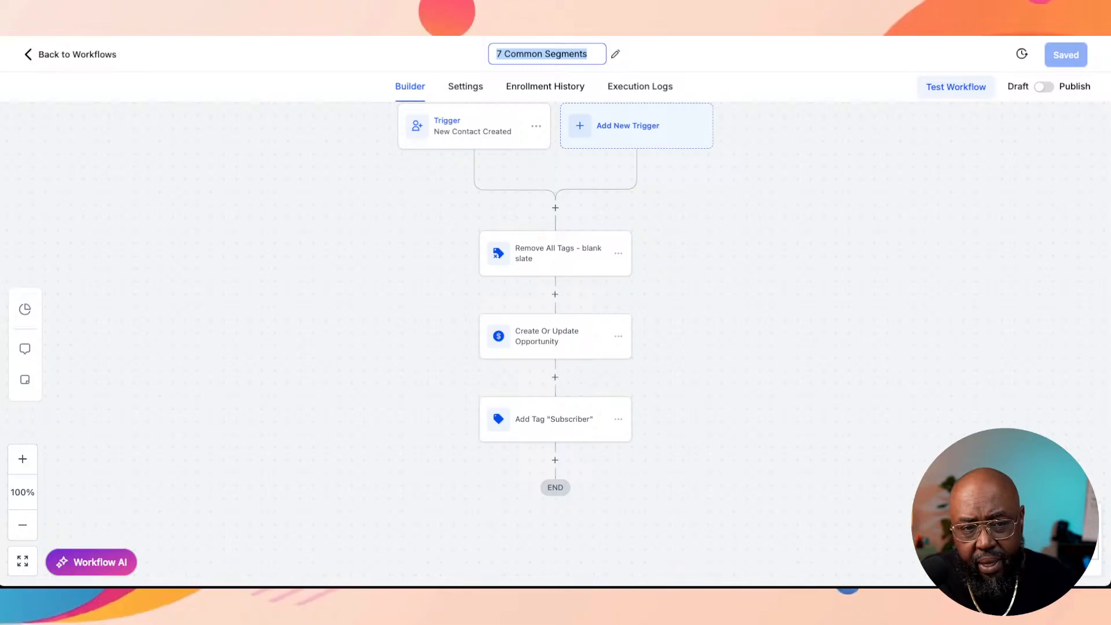
type("New Contact")
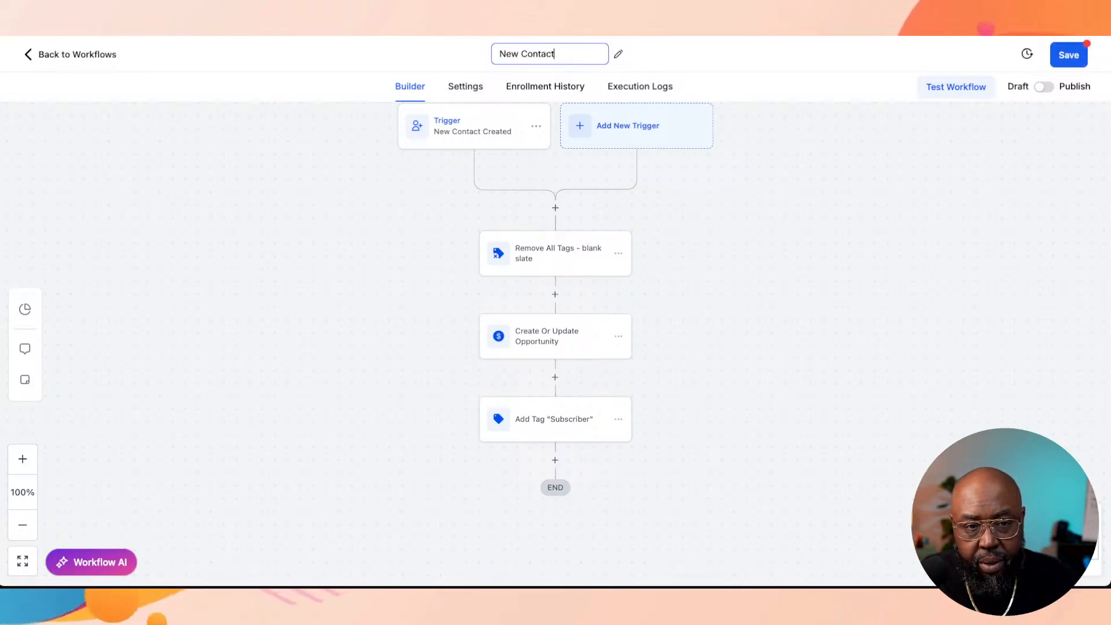
type(" Sub \"")
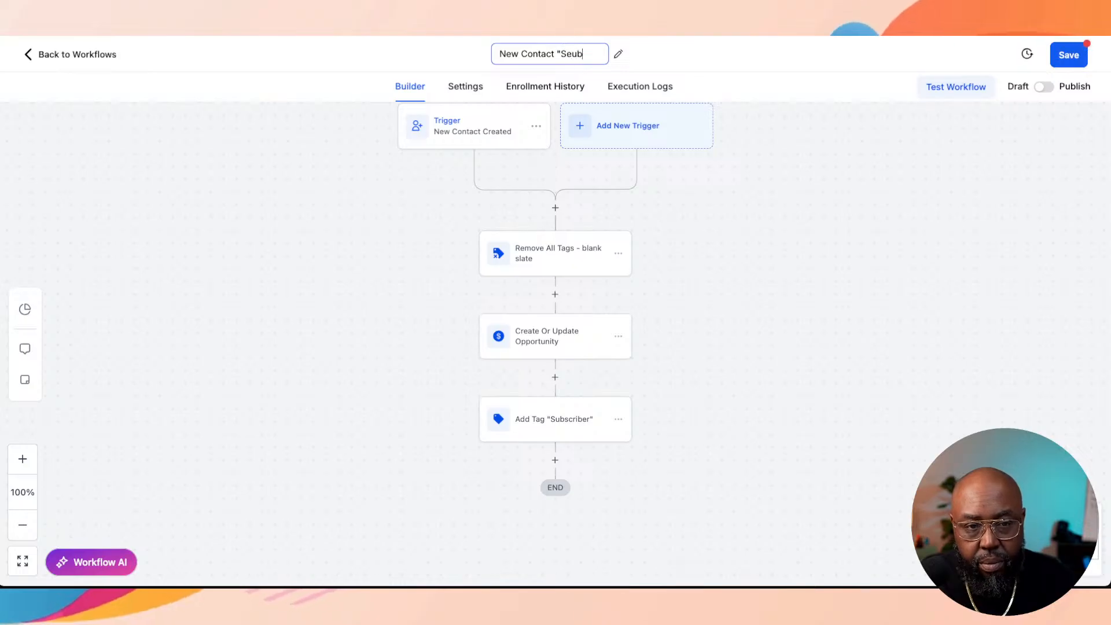
type("Subscri")
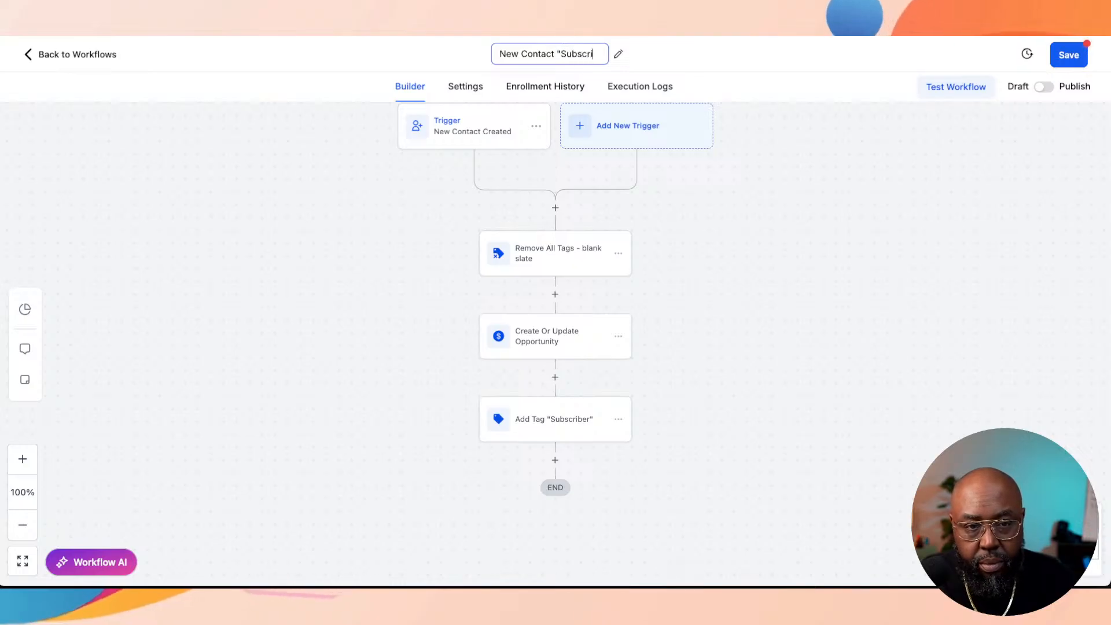
type("ber\"")
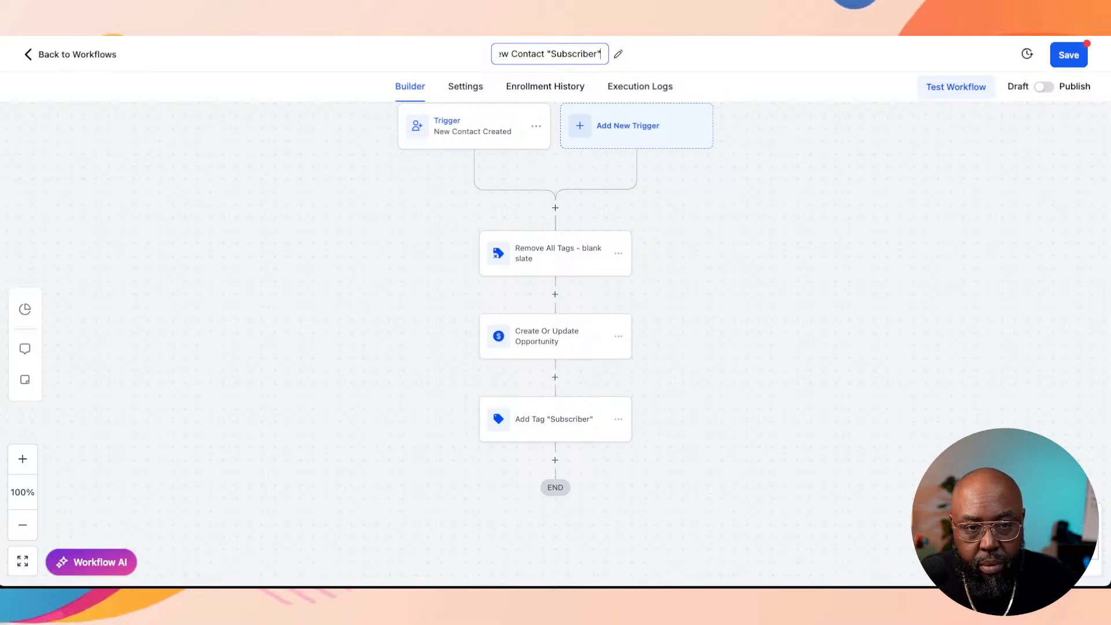
key("Return")
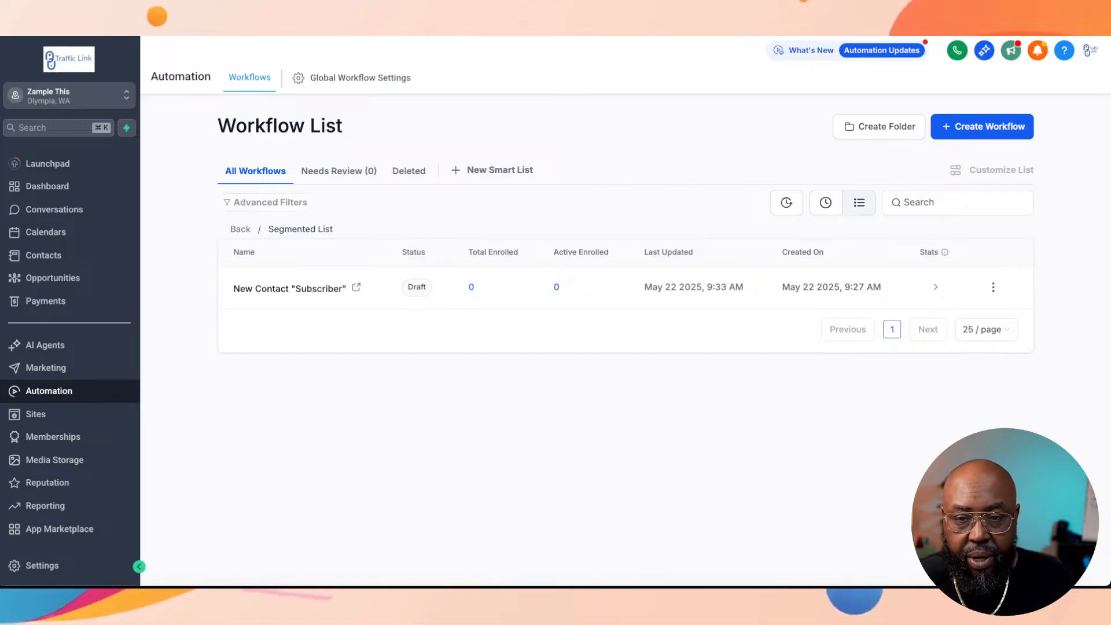
Step: Create another workflow from scratch in the Segmented List folder and choose Opportunity Status Changed as its trigger
left_click(982, 127)
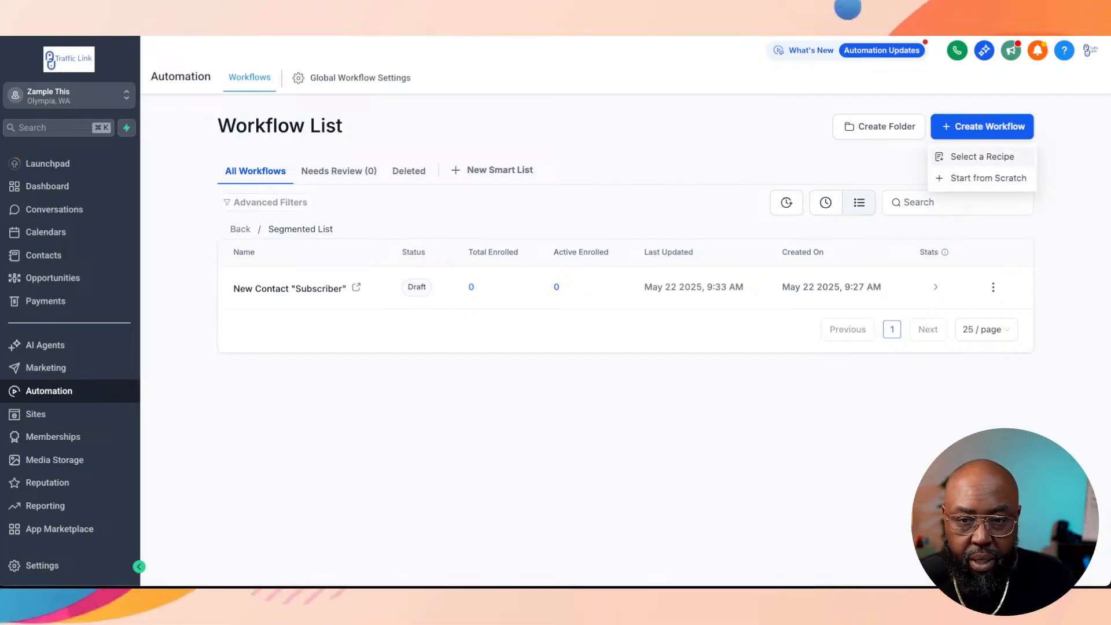
left_click(989, 178)
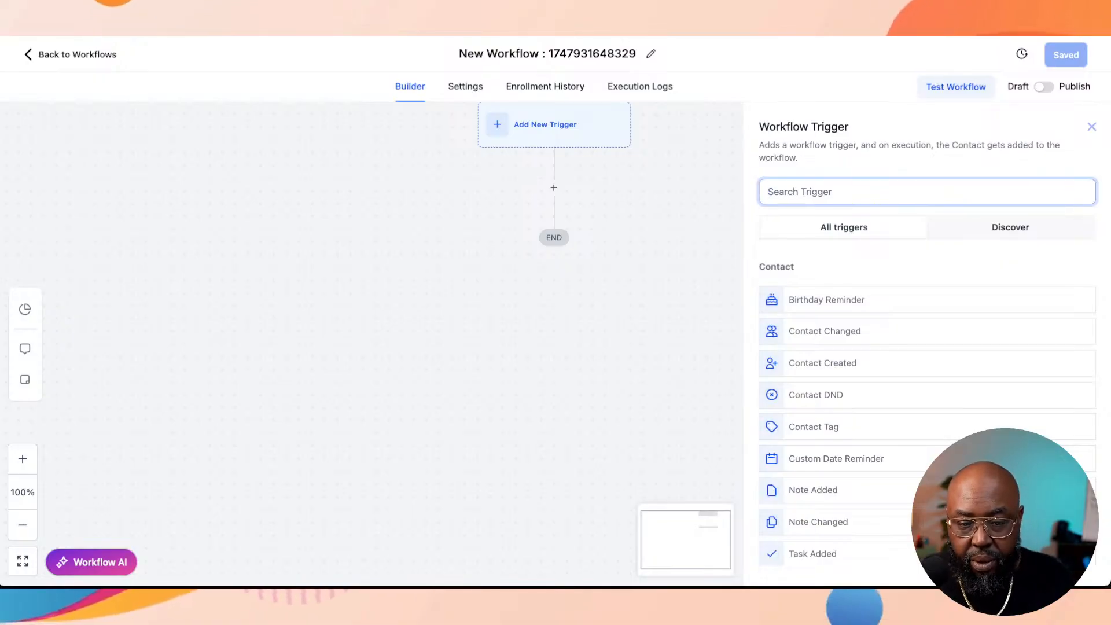
scroll(926, 347, "down", 2)
scroll(928, 334, "up", 5)
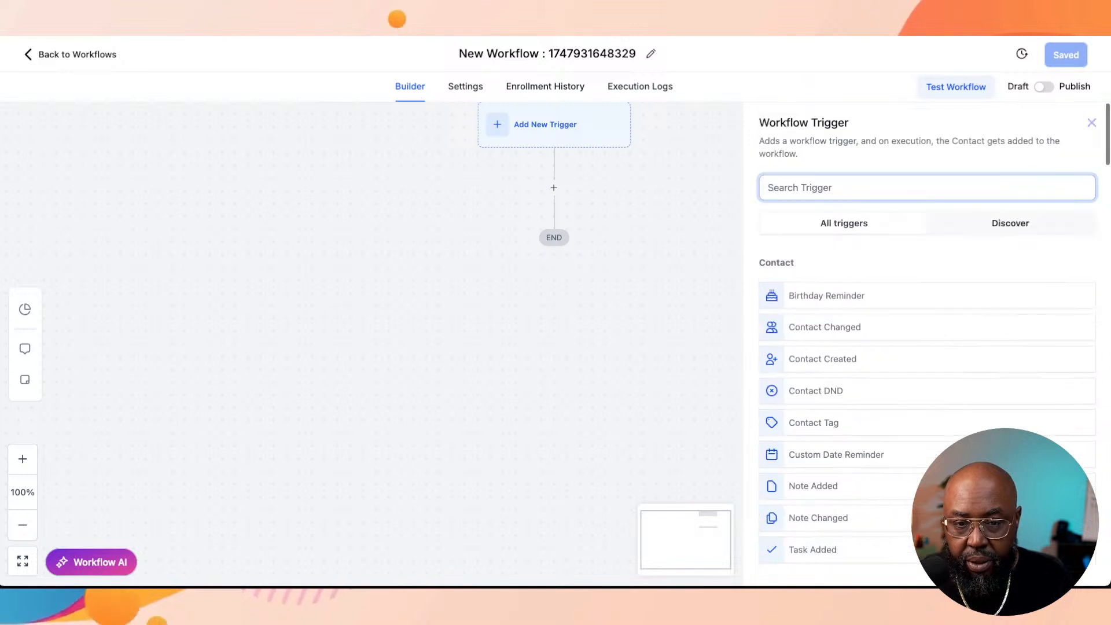
type("opp")
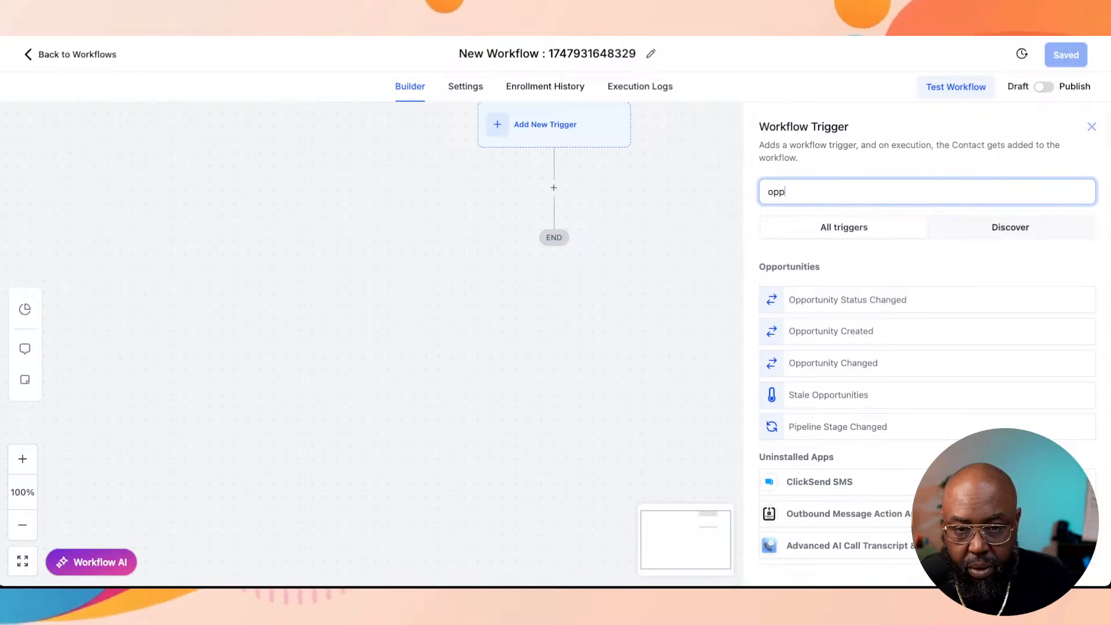
left_click(847, 300)
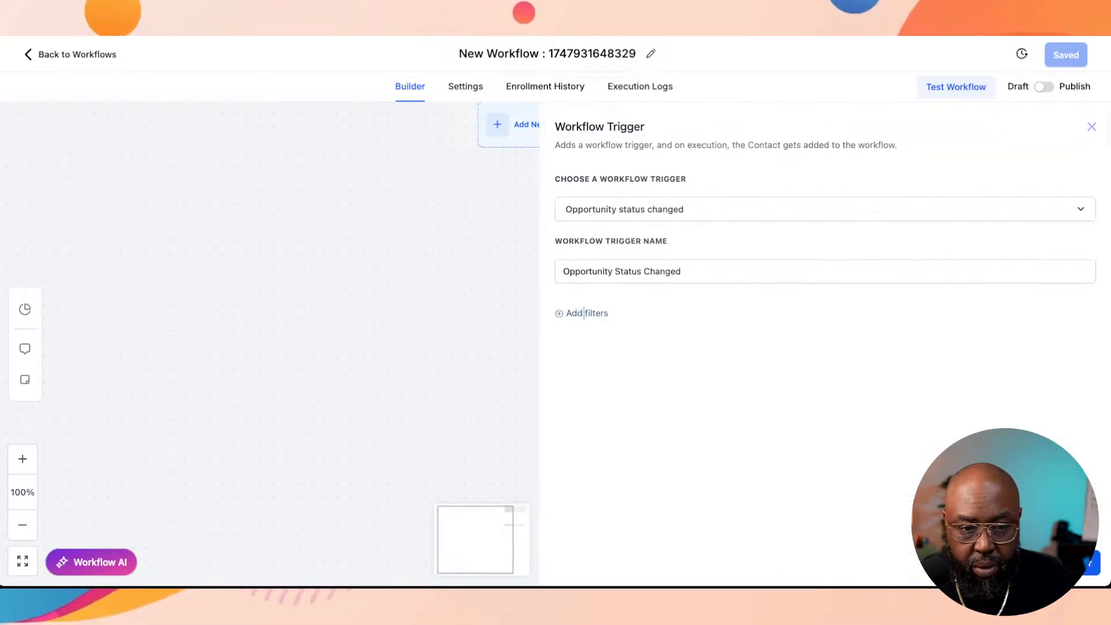
Step: Add an In pipeline filter set to Segmented List Pipeline to the Opportunity Status Changed trigger
left_click(585, 313)
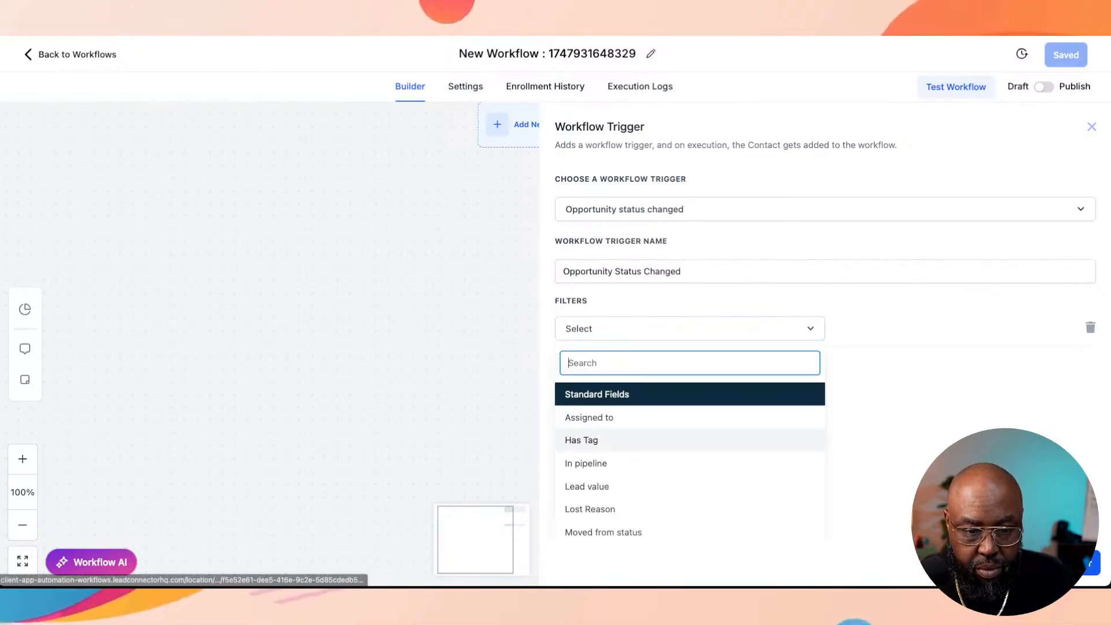
left_click(586, 463)
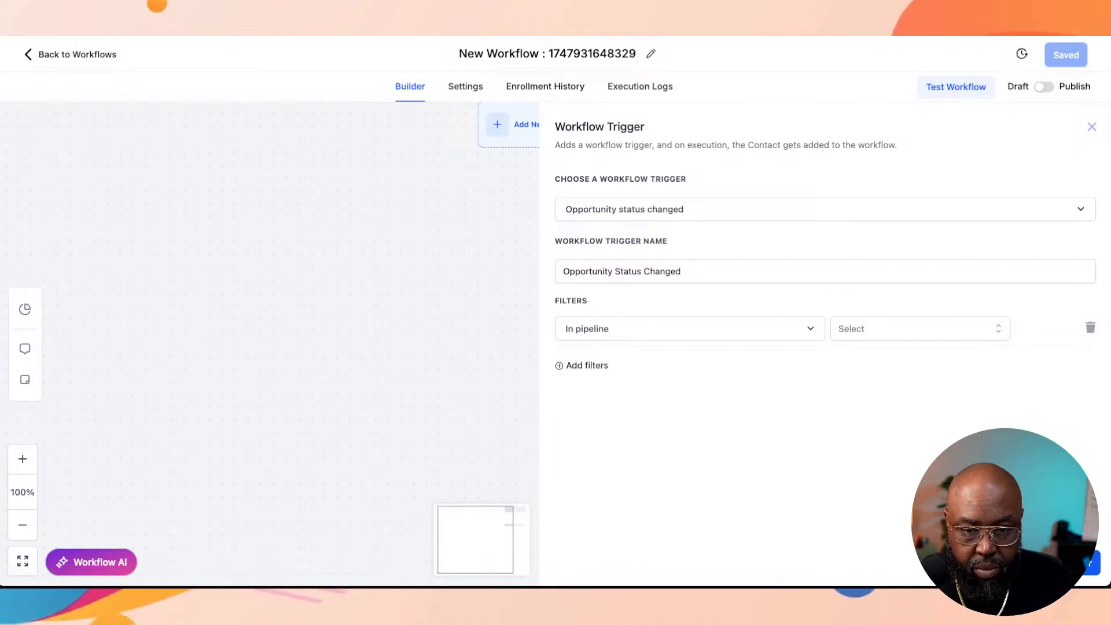
left_click(920, 329)
left_click(920, 479)
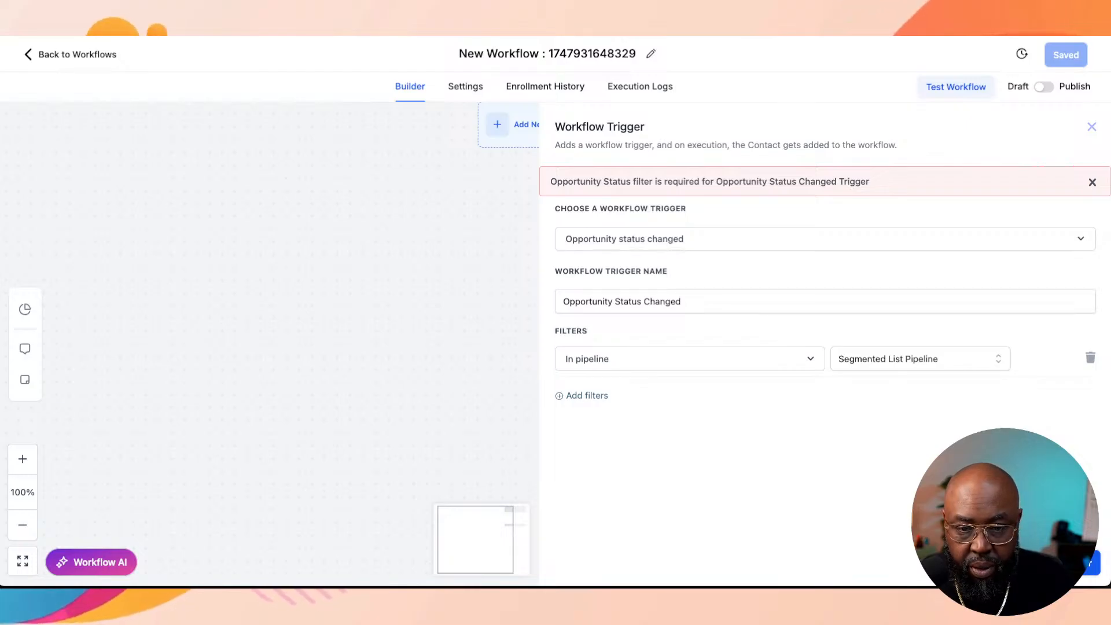
Step: Add a second trigger filter, Has Tag, set to the "subscriber" tag
left_click(582, 395)
left_click(689, 395)
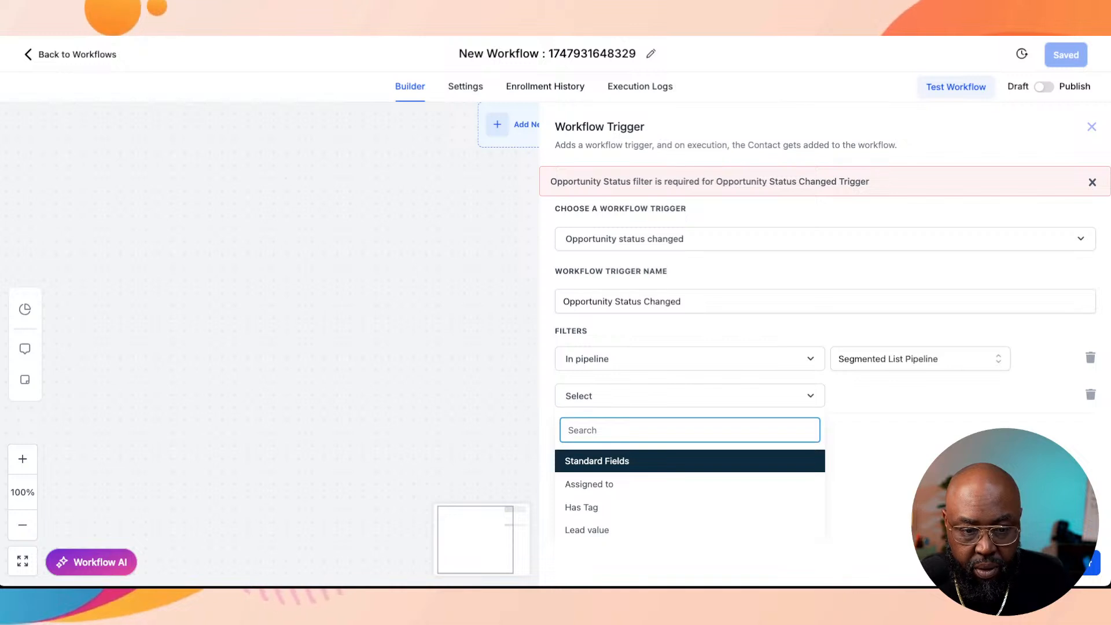
scroll(689, 471, "down", 1)
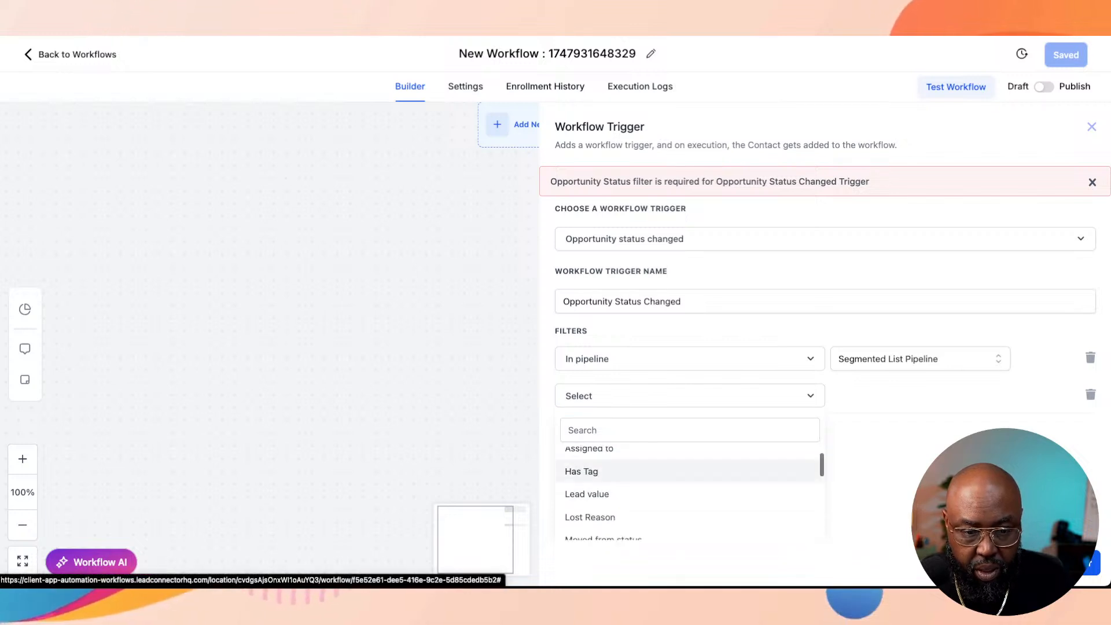
left_click(581, 471)
left_click(920, 396)
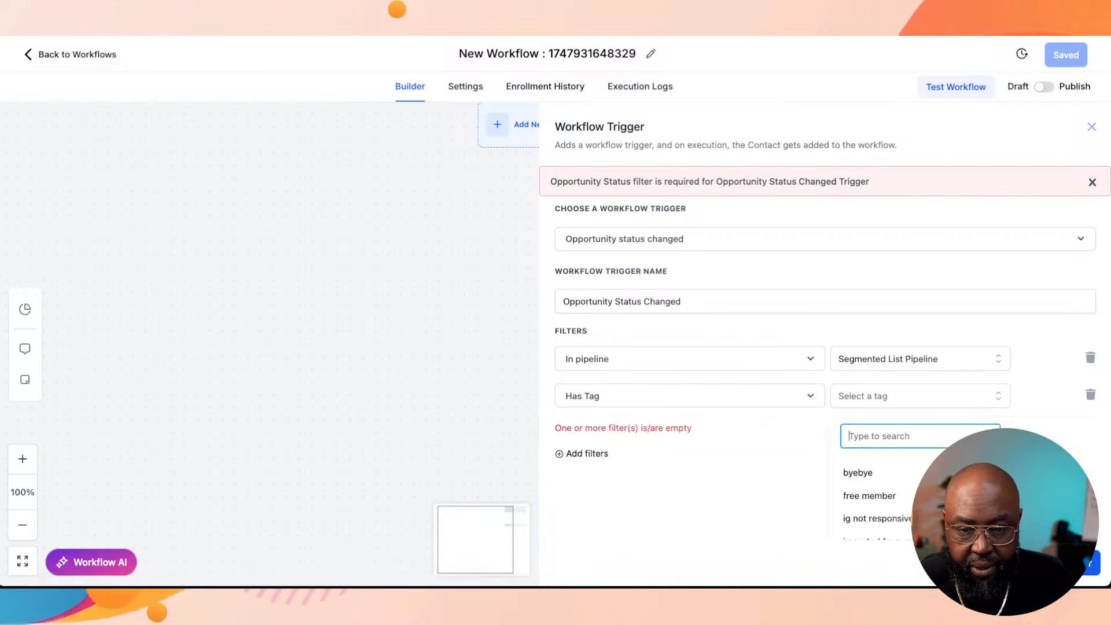
type("suc")
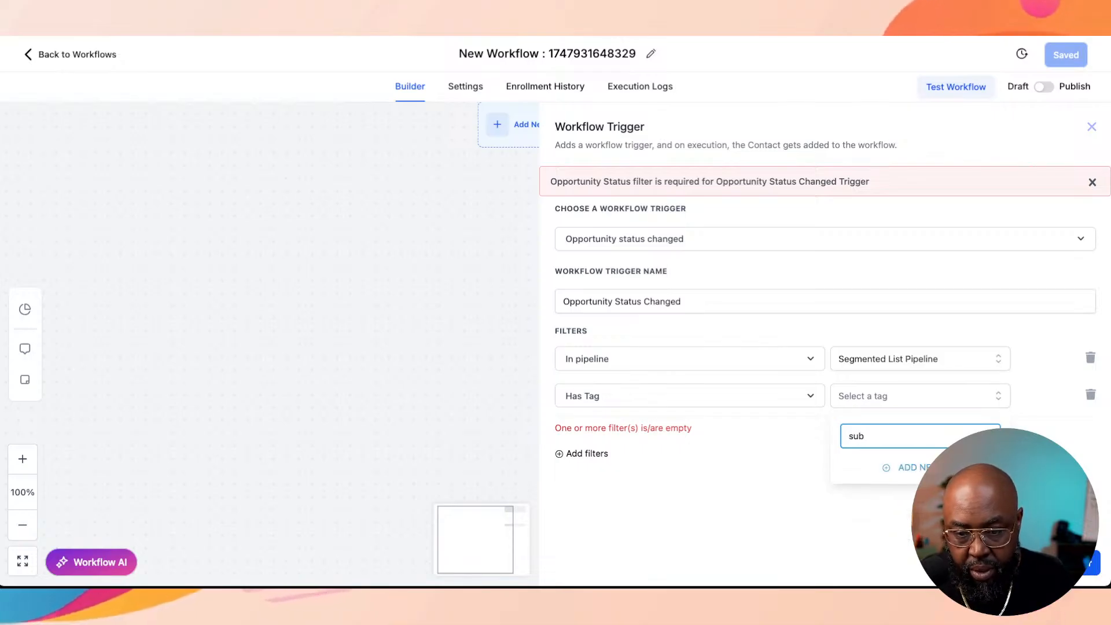
left_click(865, 473)
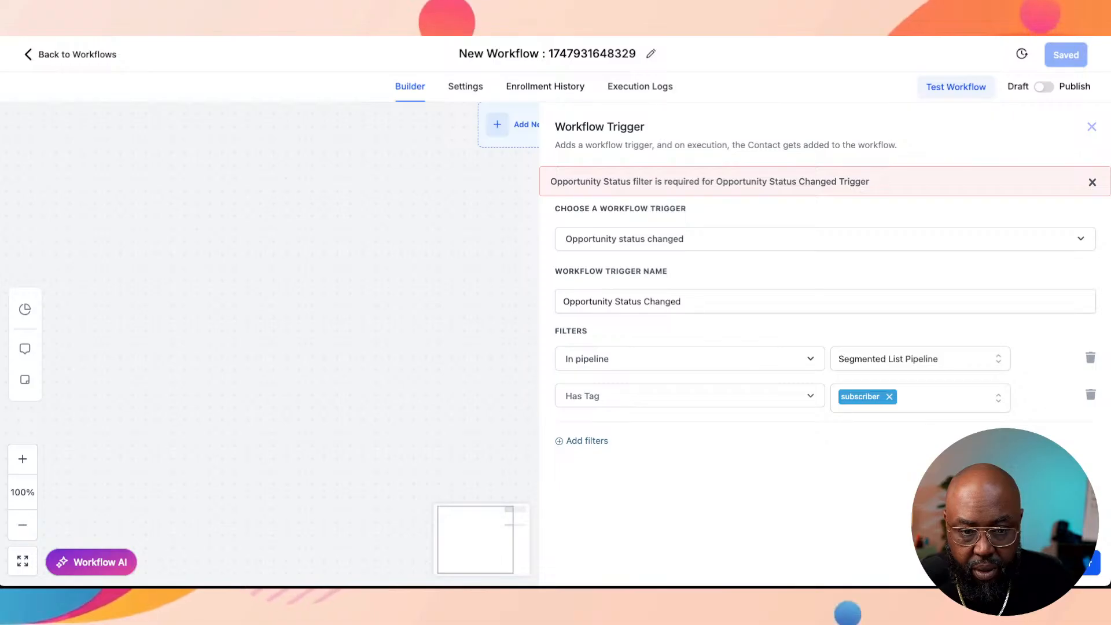
Step: Add a Pipeline stage filter set to Subscriber to the Opportunity Status Changed trigger
left_click(587, 441)
left_click(690, 441)
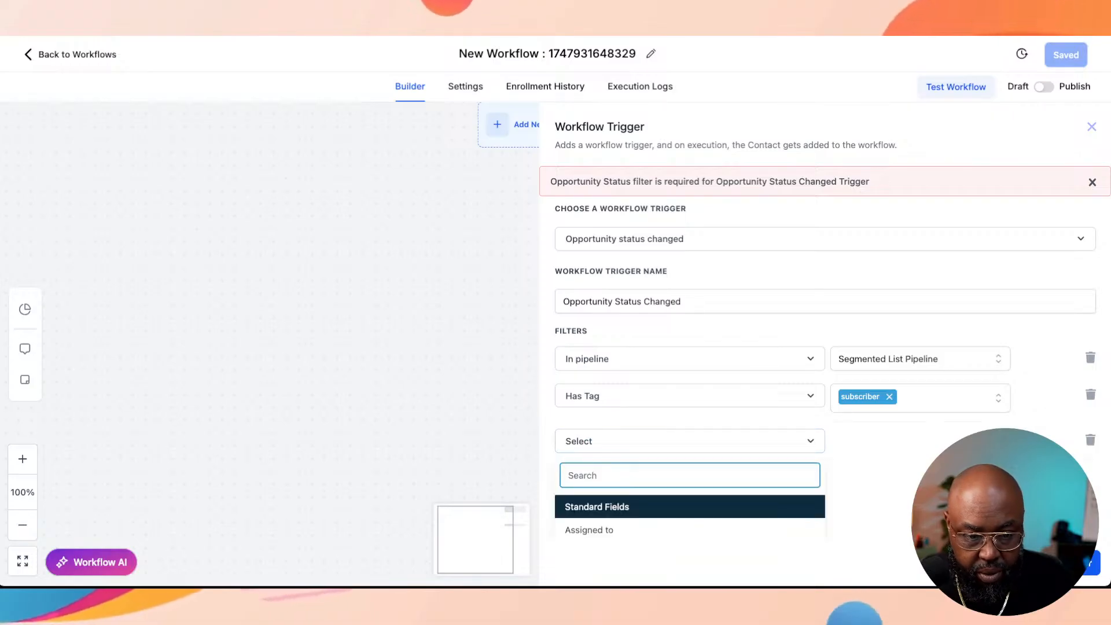
scroll(690, 515, "down", 5)
scroll(690, 515, "down", 8)
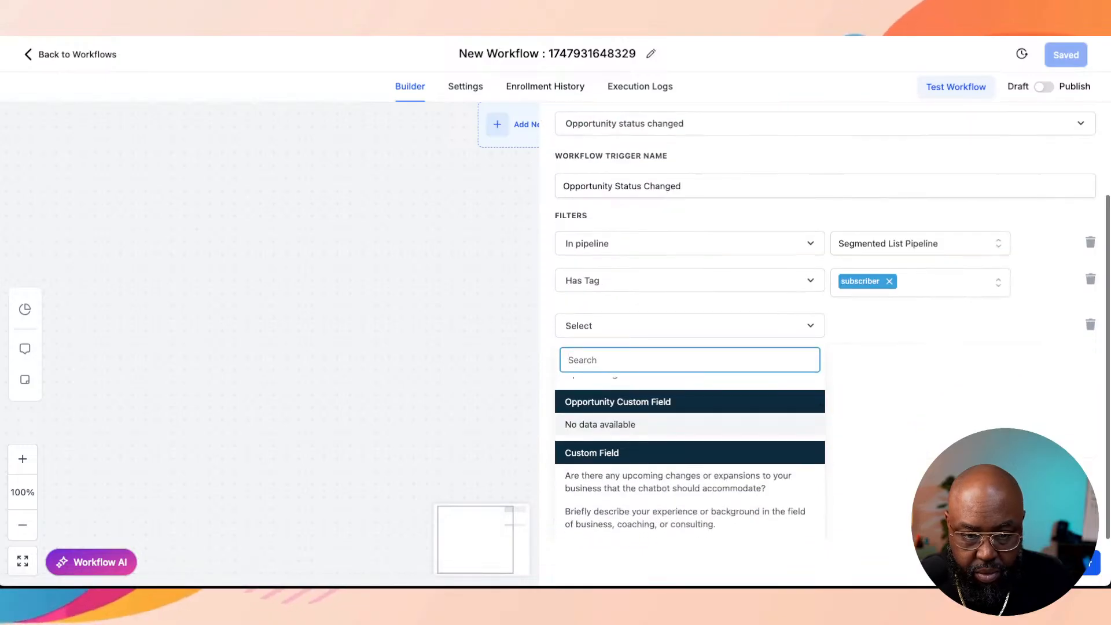
scroll(690, 515, "up", 3)
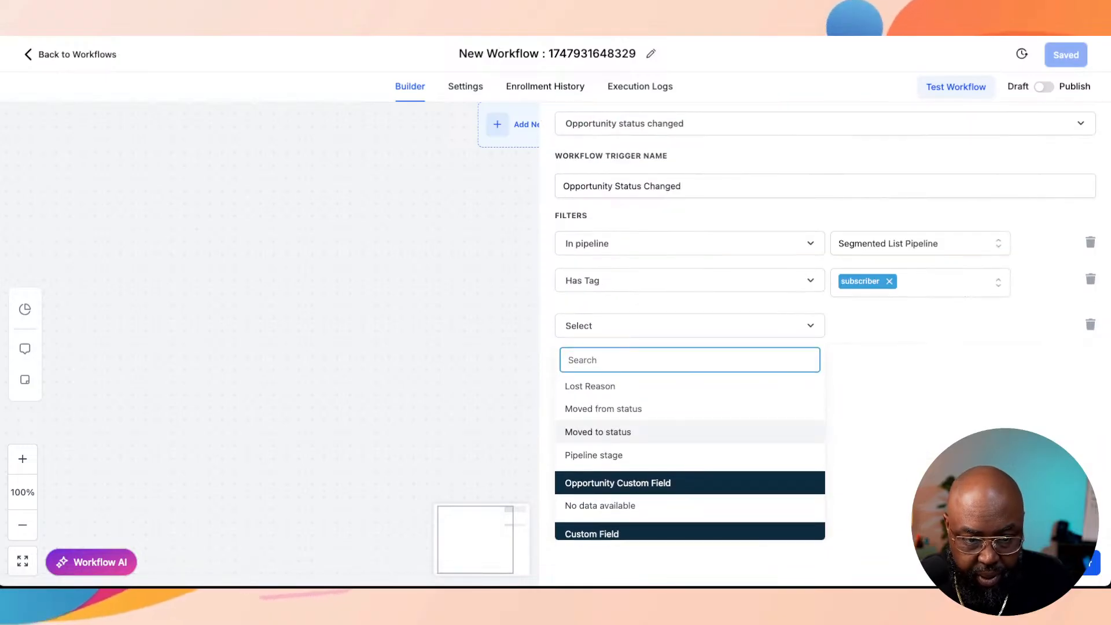
scroll(637, 433, "up", 1)
scroll(637, 436, "up", 2)
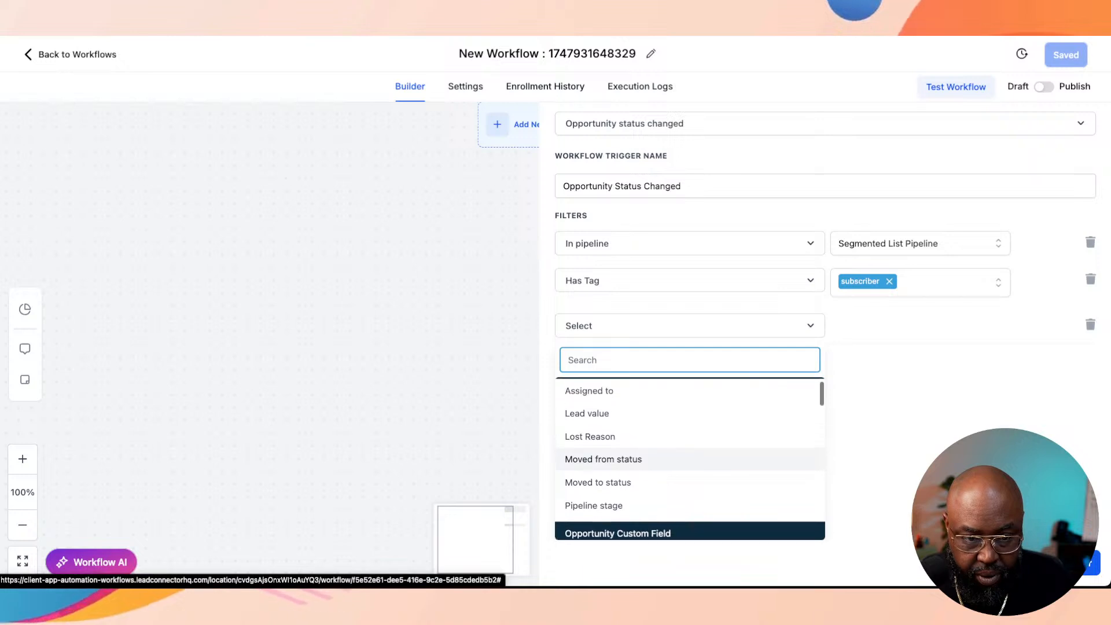
scroll(637, 435, "down", 5)
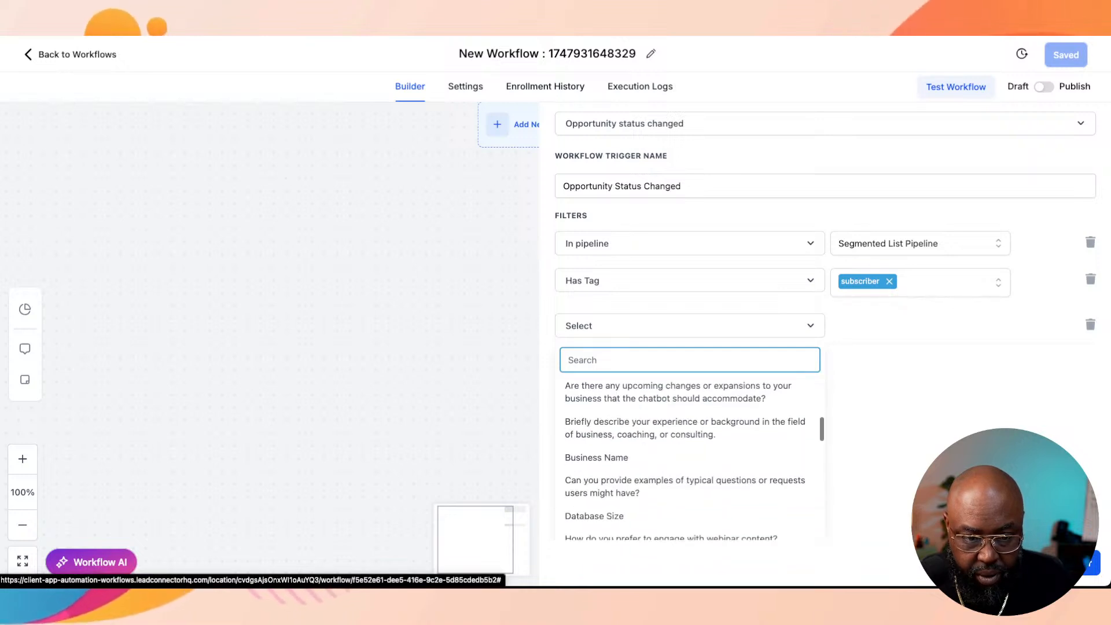
scroll(637, 435, "up", 2)
scroll(637, 435, "up", 3)
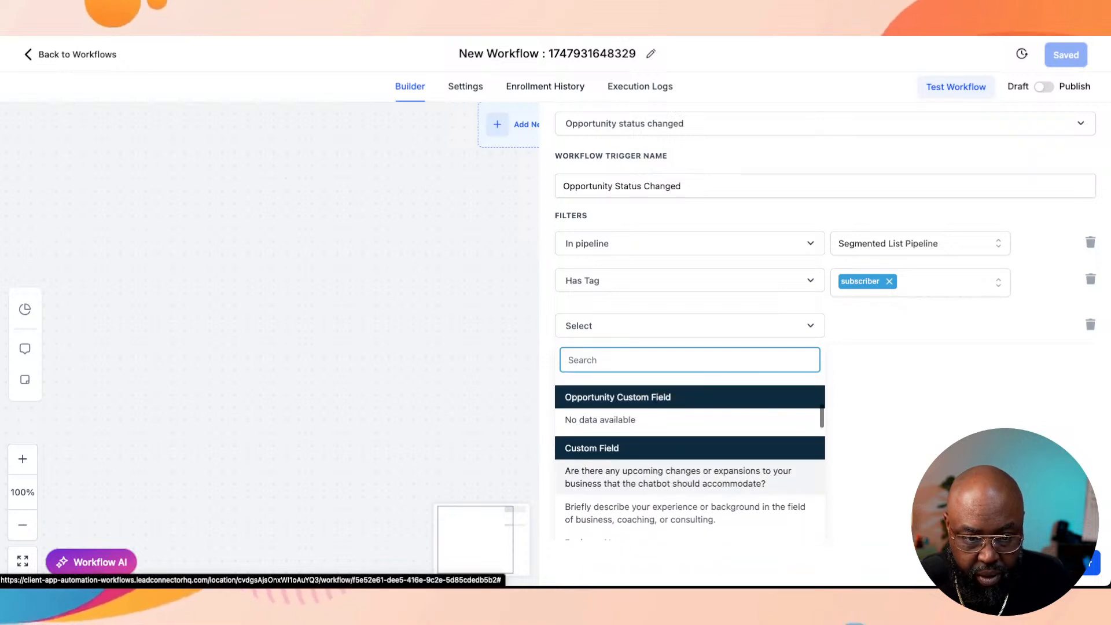
scroll(637, 435, "up", 1)
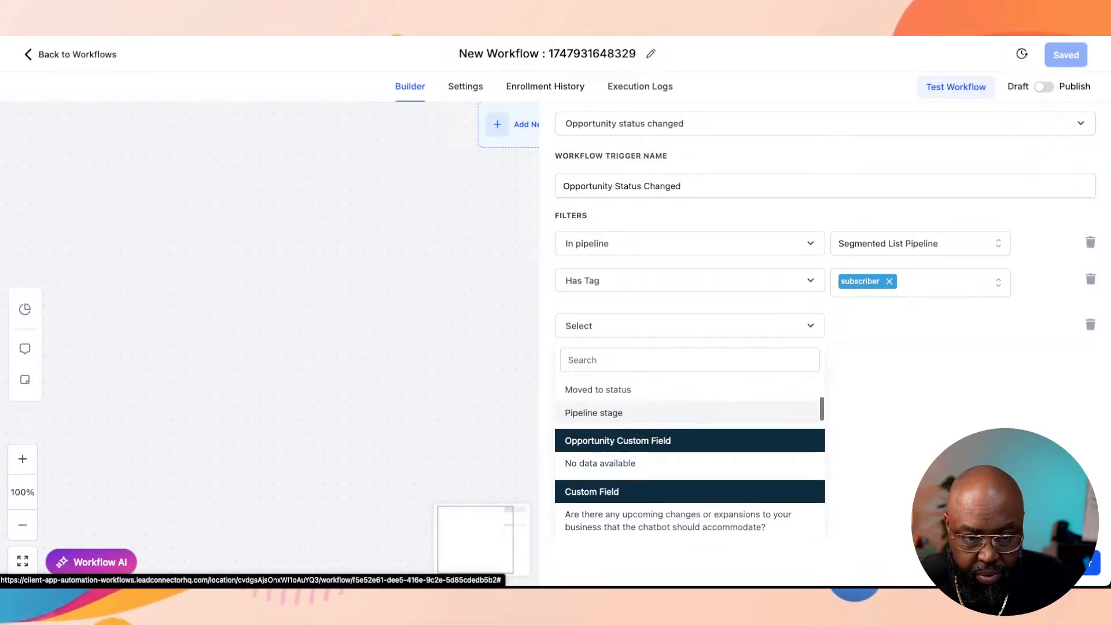
left_click(596, 412)
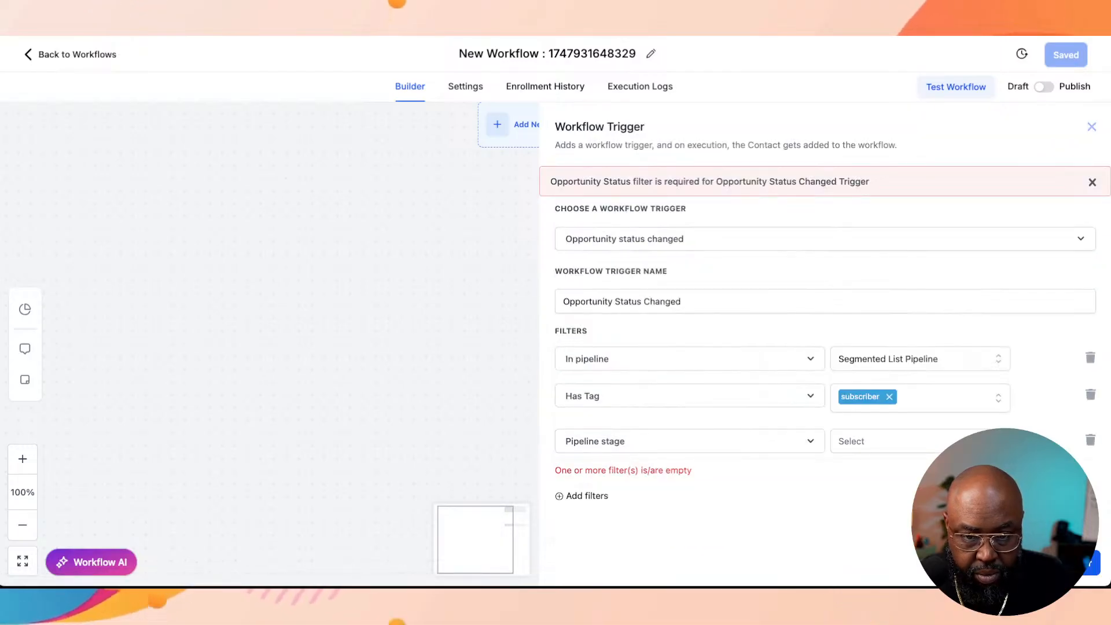
left_click(920, 441)
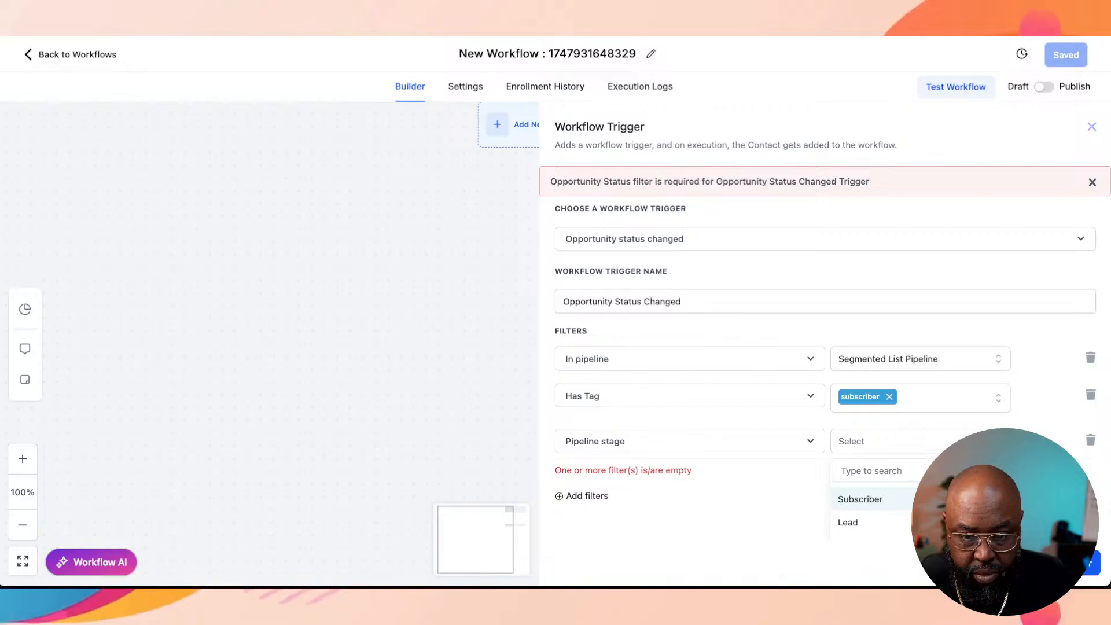
left_click(921, 499)
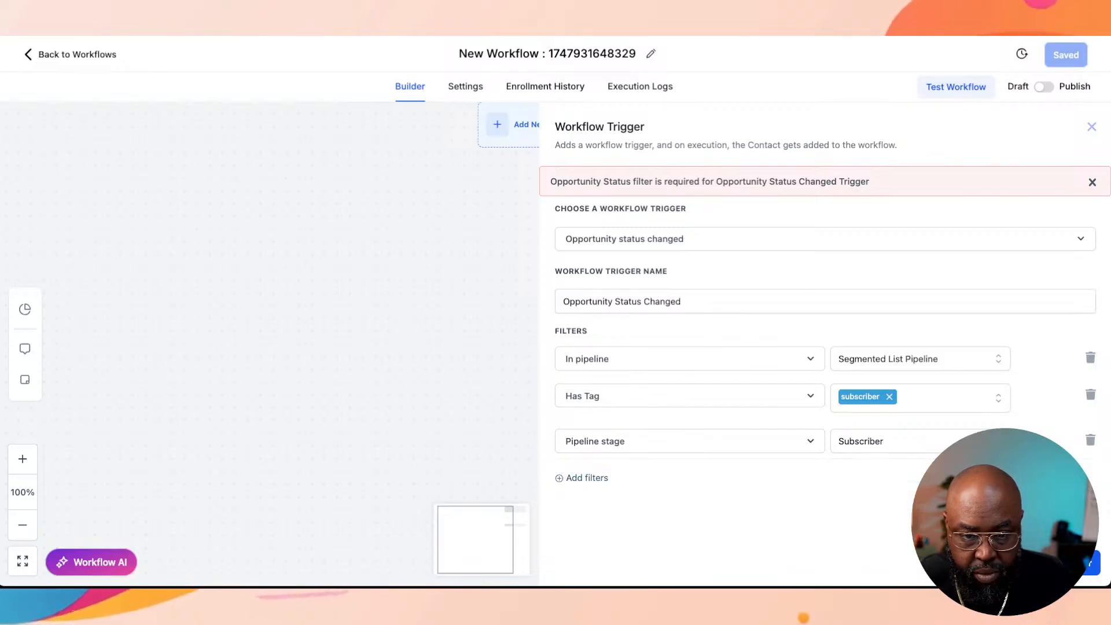
Step: Remove the Has Tag filter from the trigger and try to save it
left_click(1091, 395)
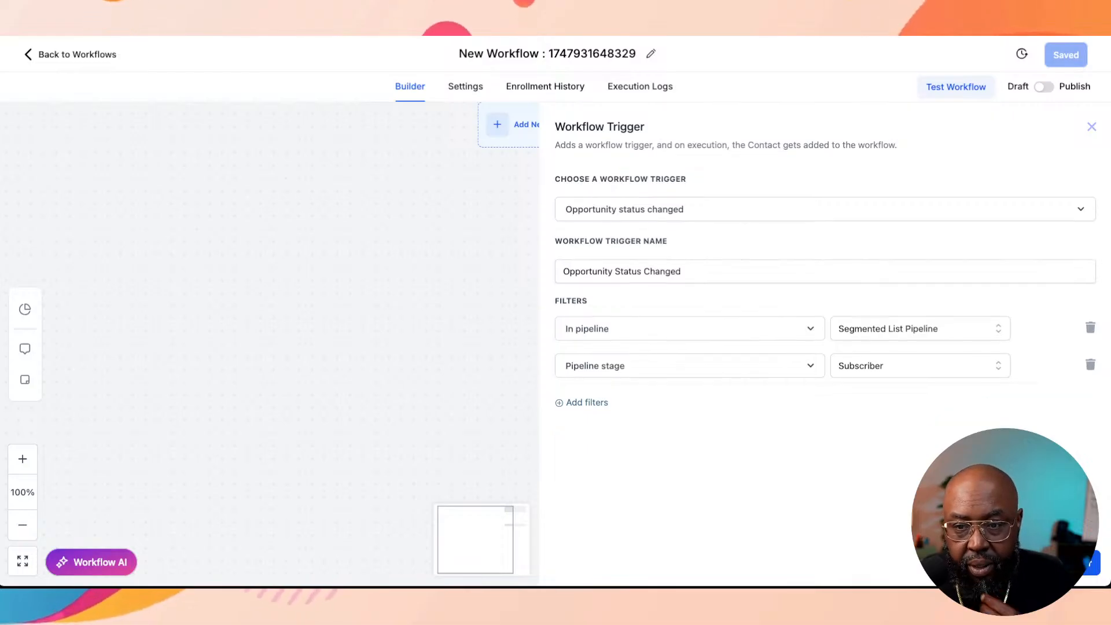
left_click(1065, 563)
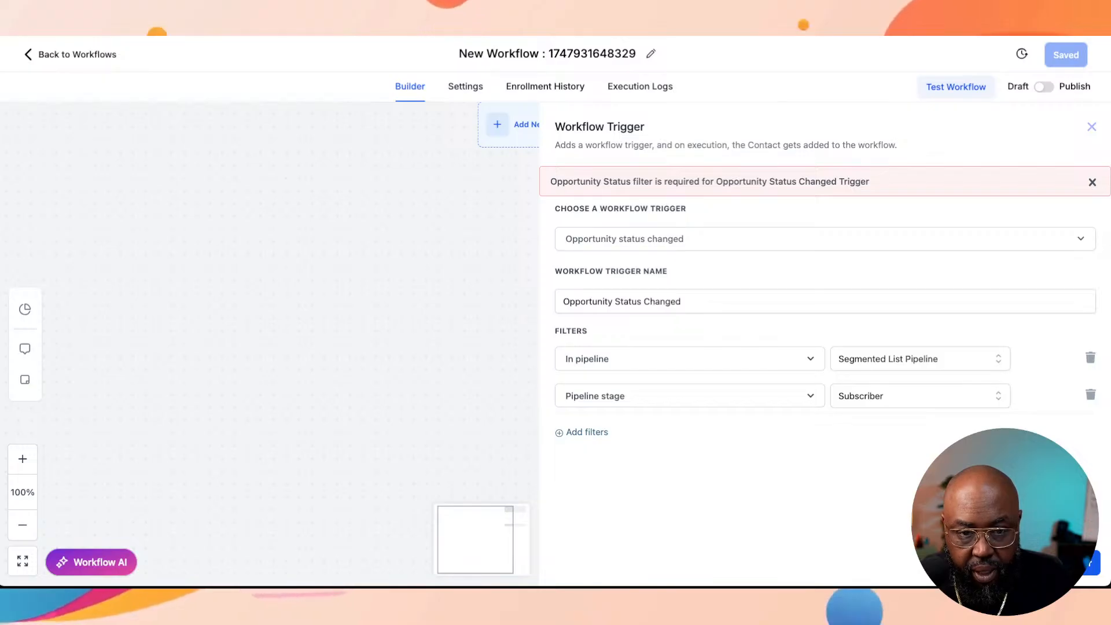
Step: Check the other available trigger types and close the Opportunity Status Changed trigger without saving it
left_click(825, 239)
key("Escape")
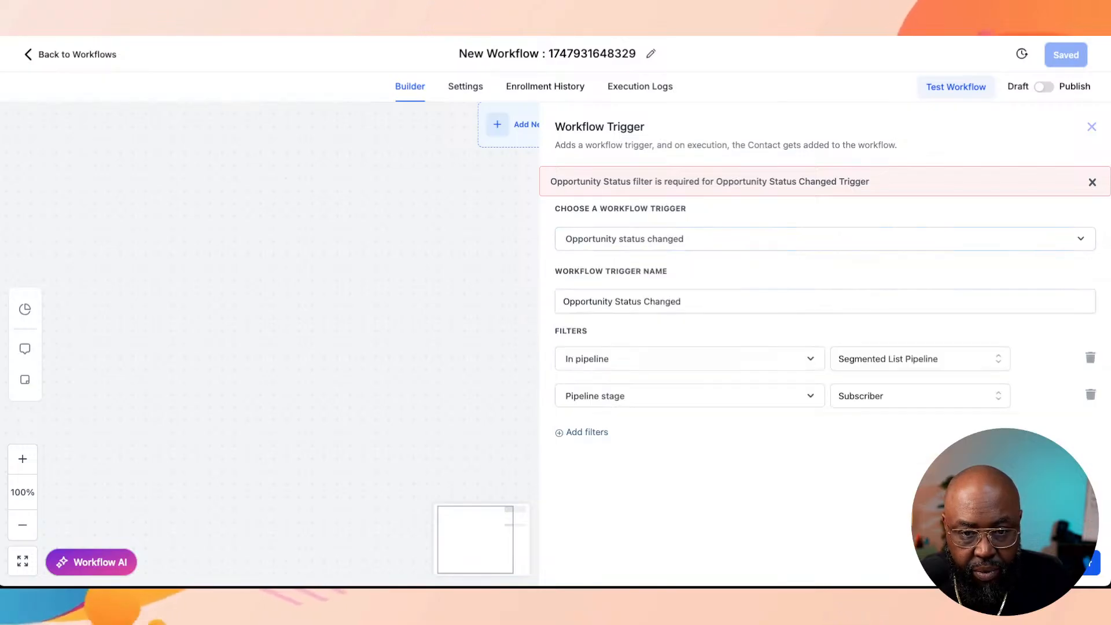
left_click(825, 239)
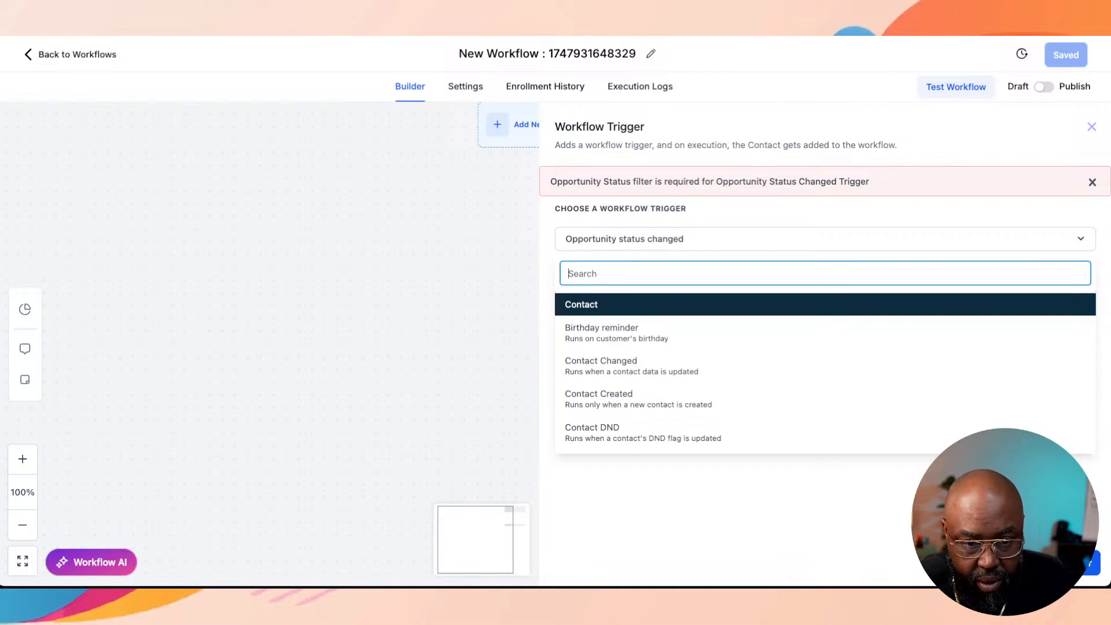
scroll(825, 333, "down", 1)
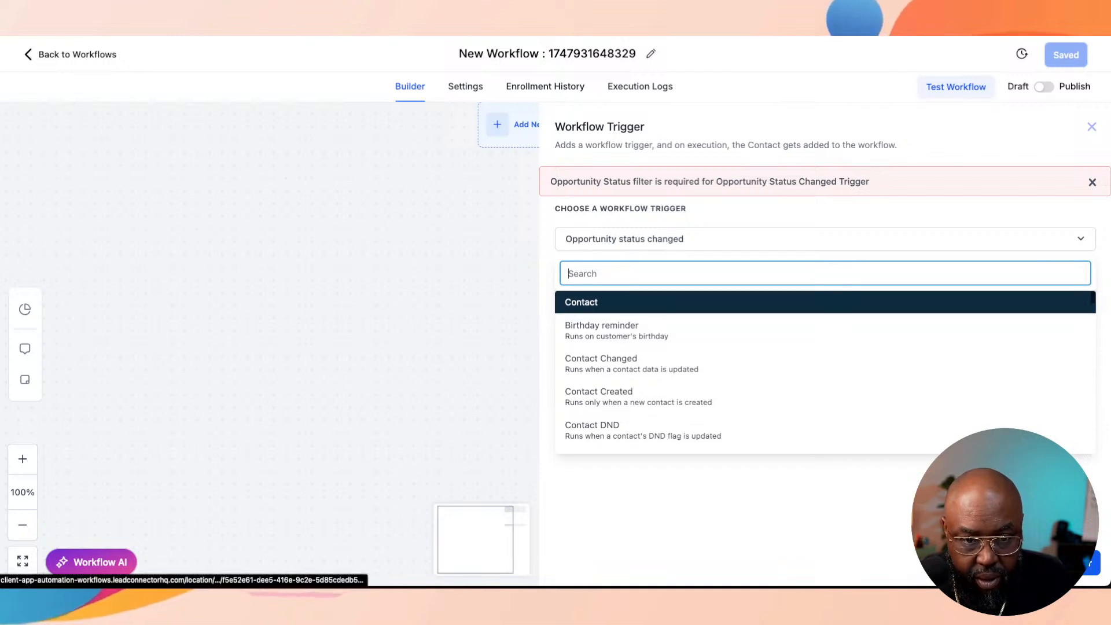
key("Escape")
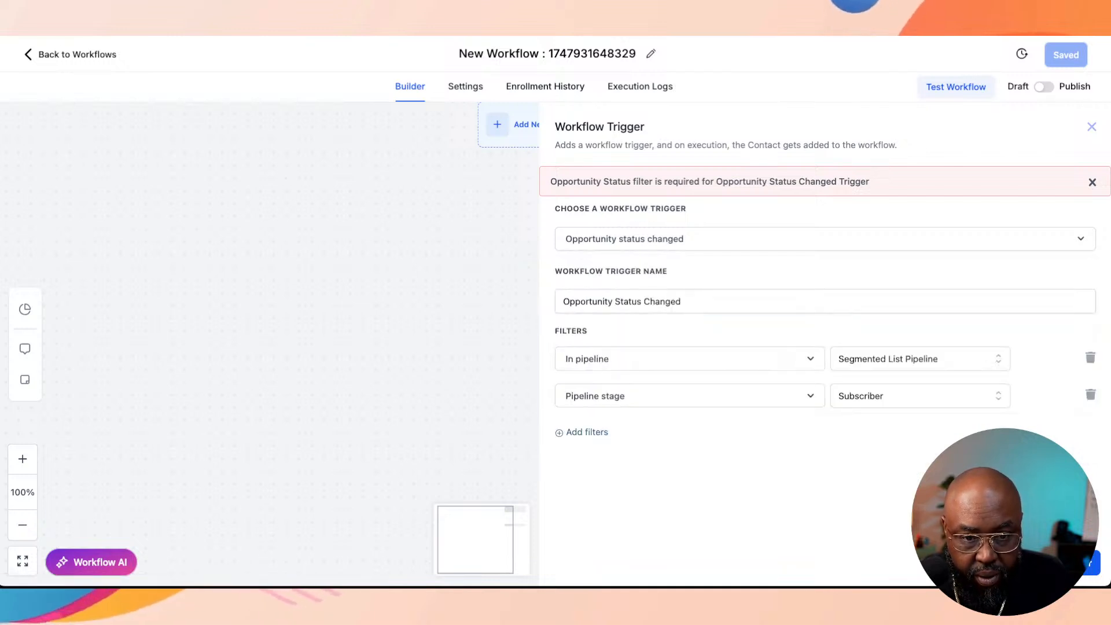
left_click(681, 302)
key("Tab")
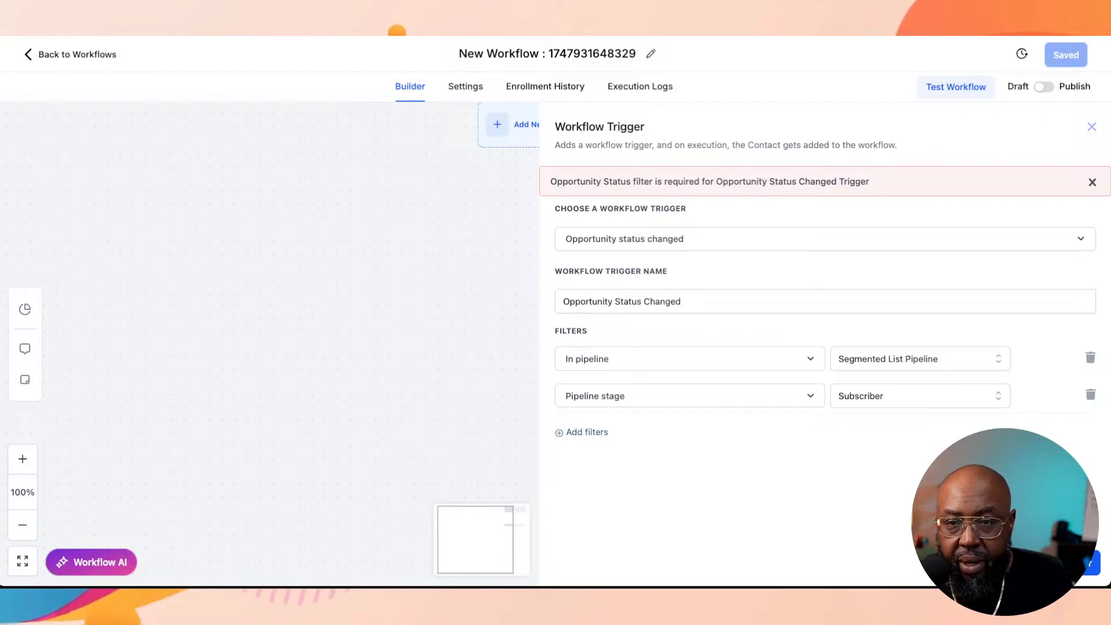
left_click(1092, 127)
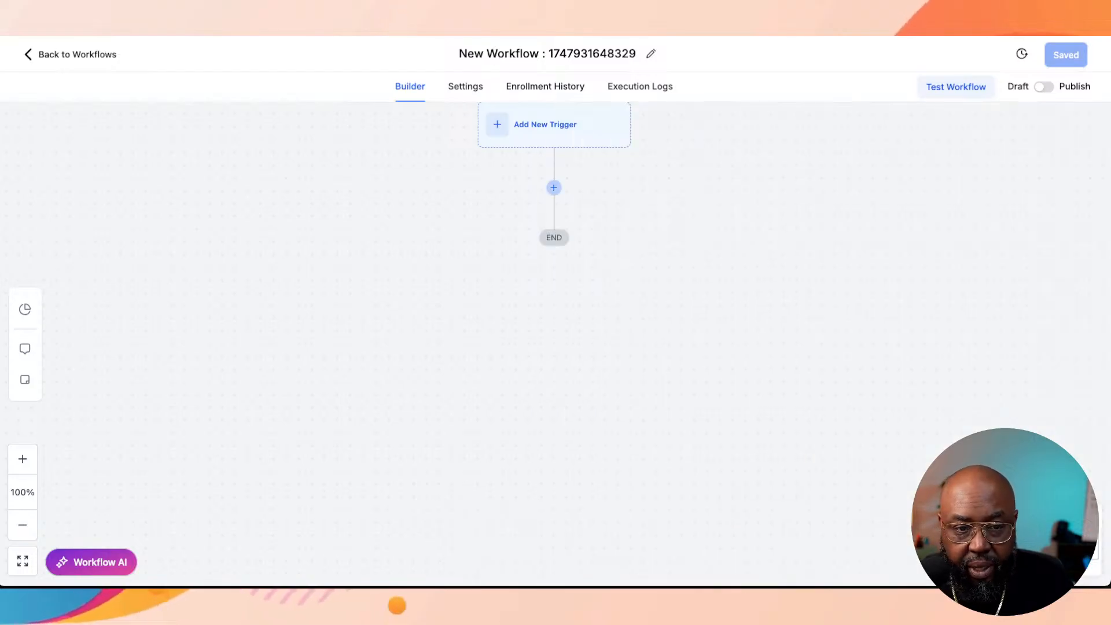
left_click(554, 188)
left_click(554, 125)
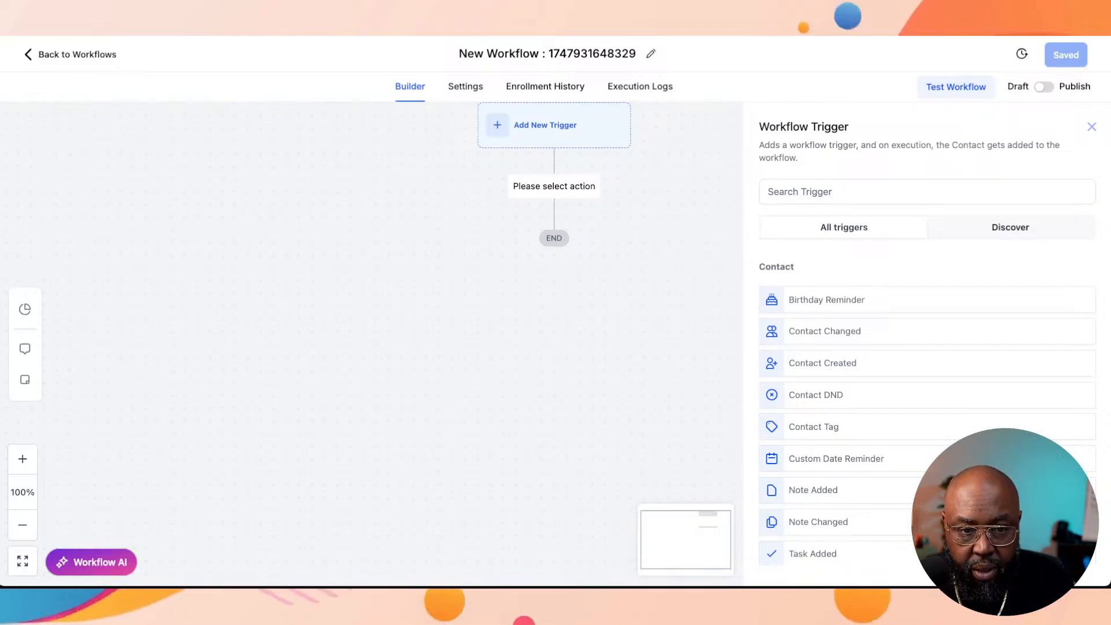
left_click(928, 191)
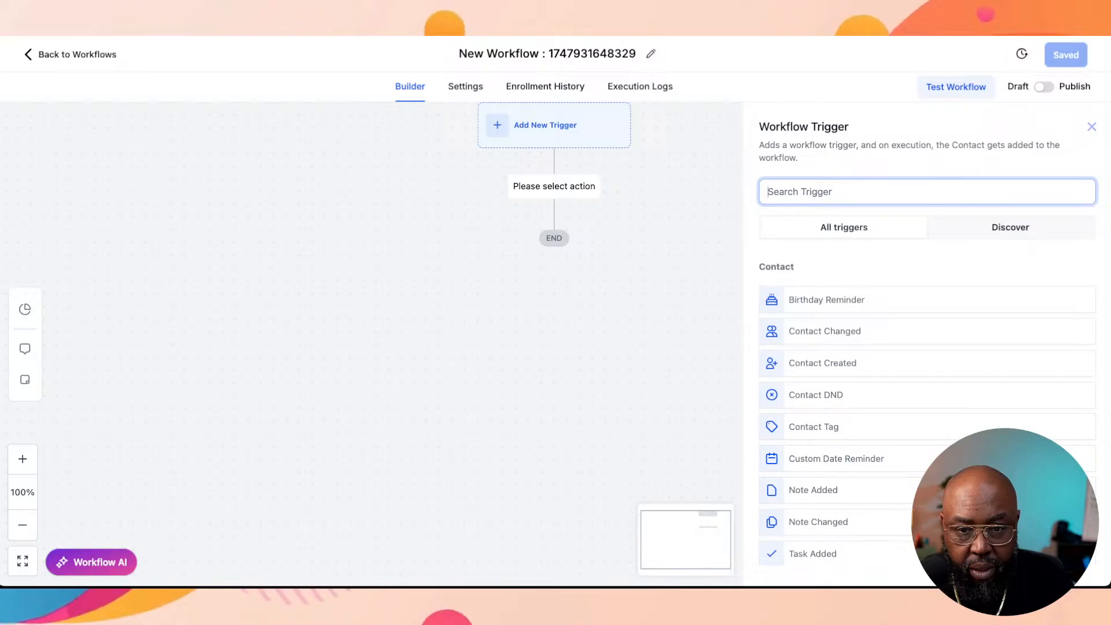
type("h")
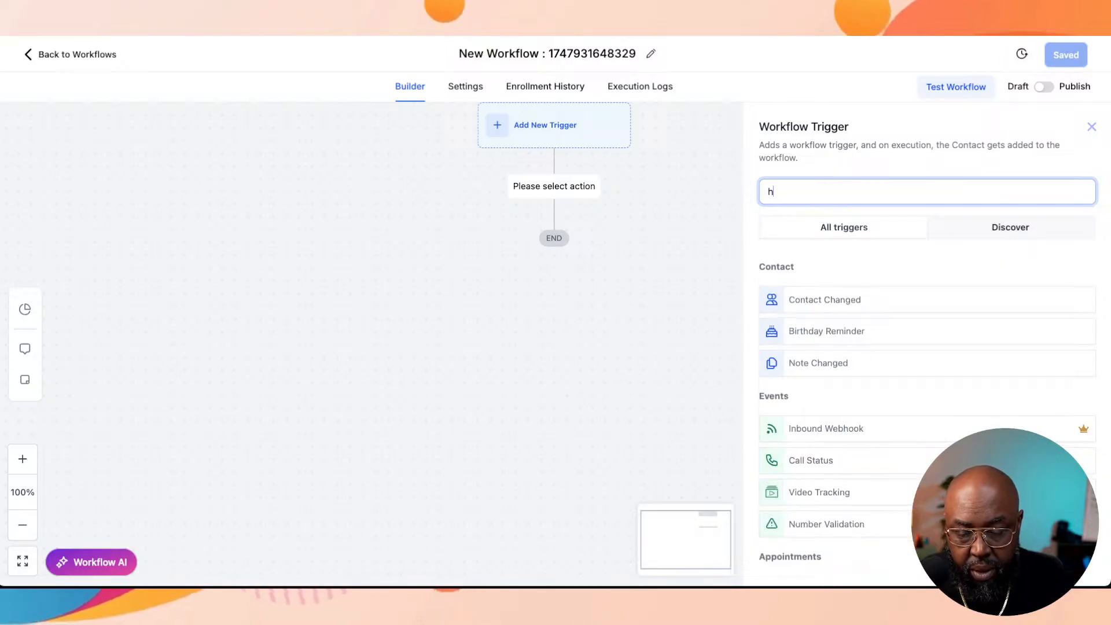
type("a")
key("BackSpace")
key("BackSpace")
type("ga")
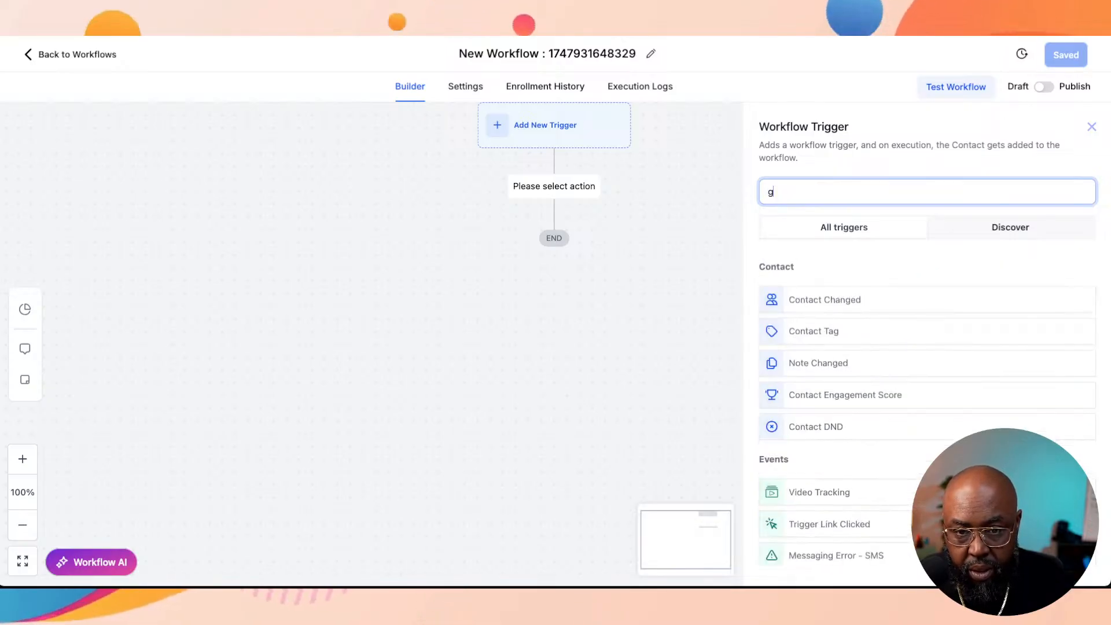
key("BackSpace")
key("BackSpace")
type("tag")
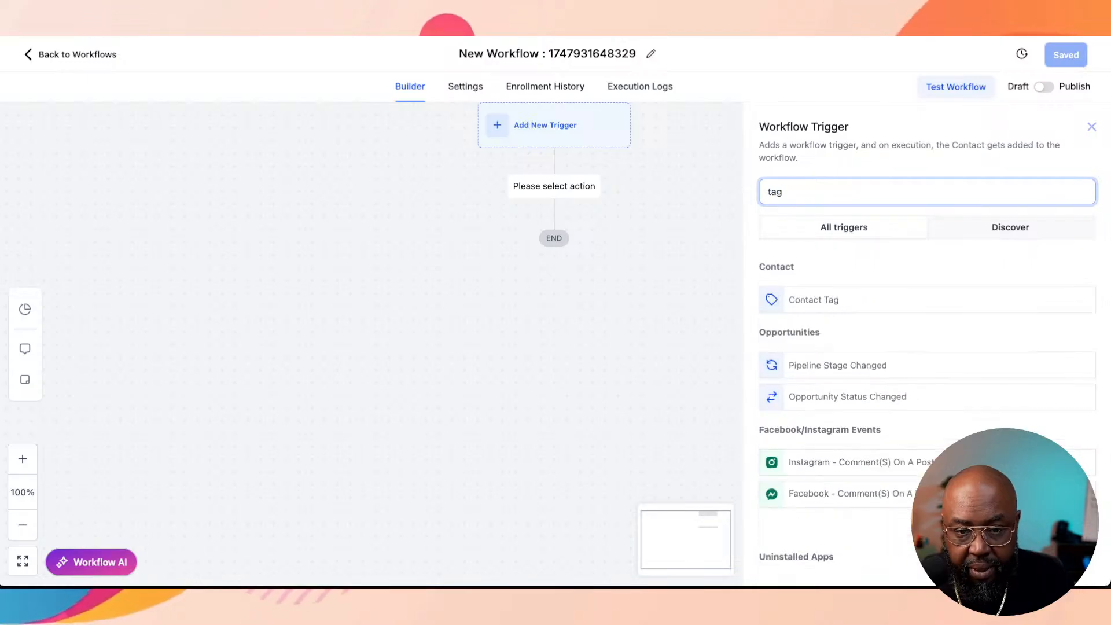
left_click(814, 300)
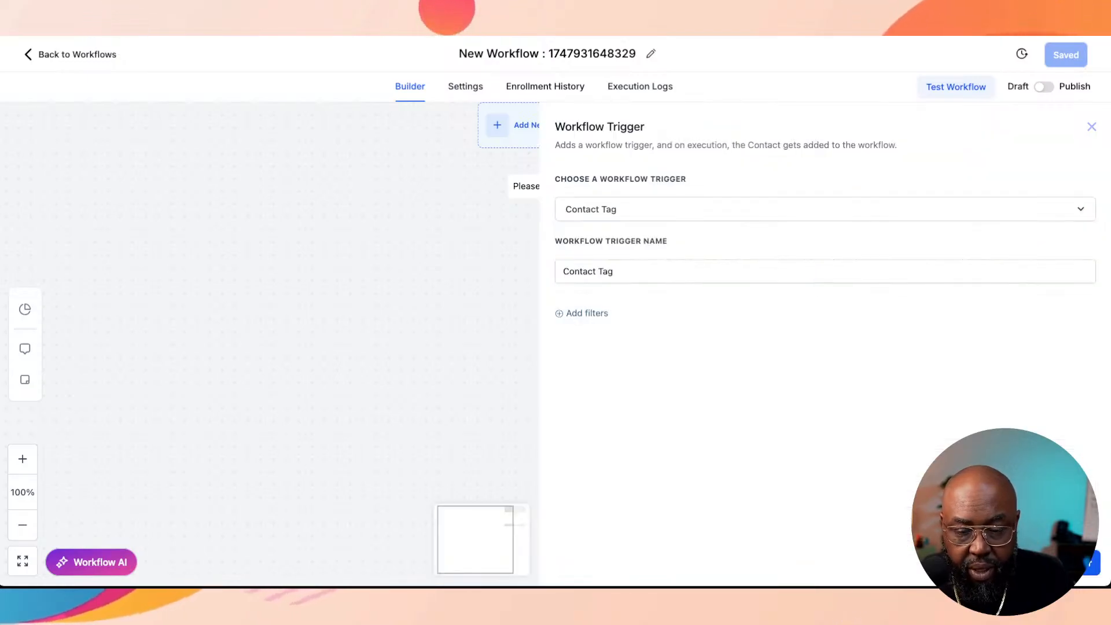
left_click(1091, 127)
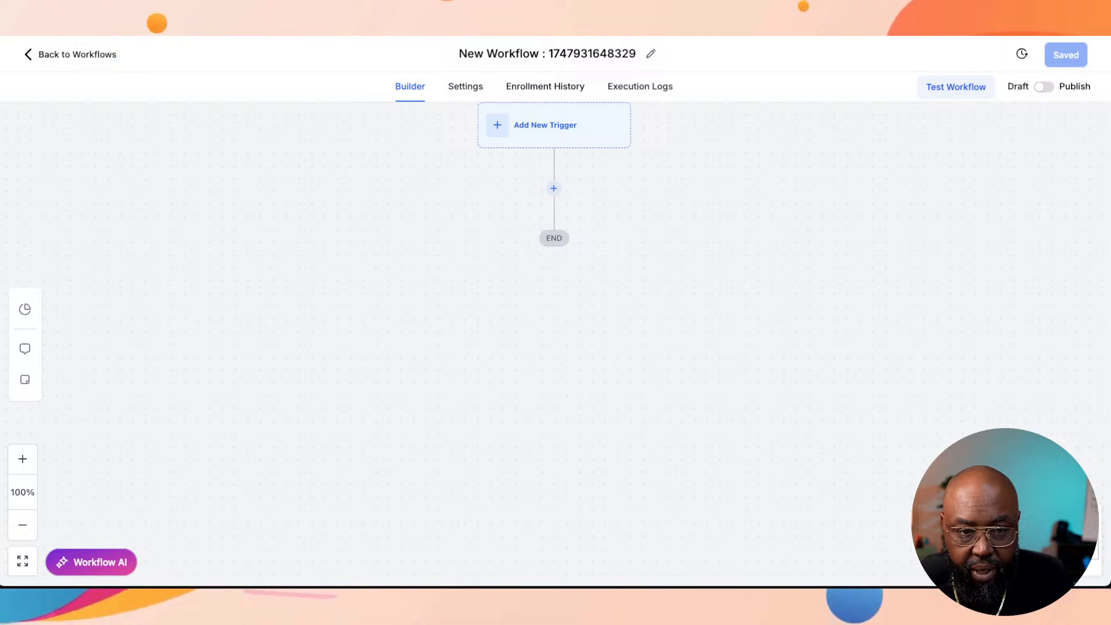
Step: Examine the condition fields offered by an If / Else action's branch and leave without adding the action
left_click(554, 188)
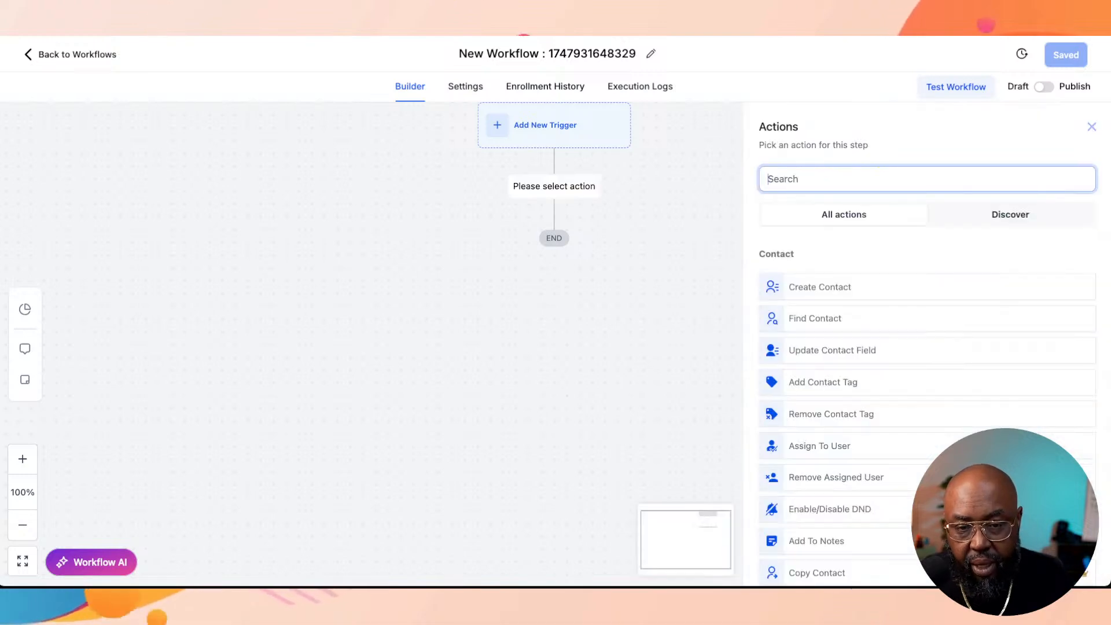
type("if")
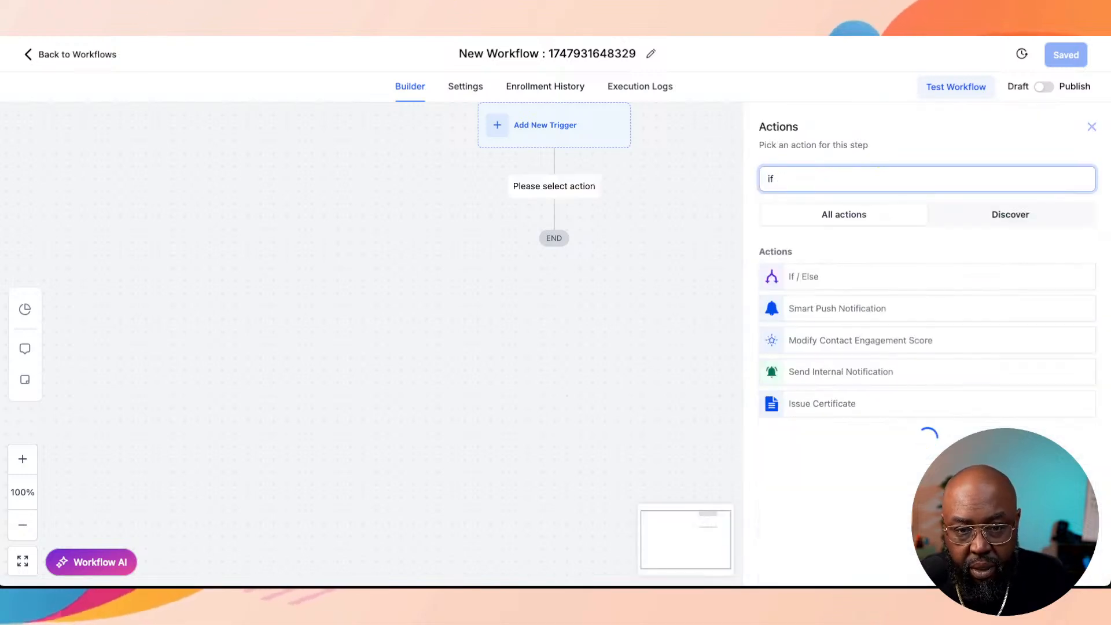
left_click(857, 277)
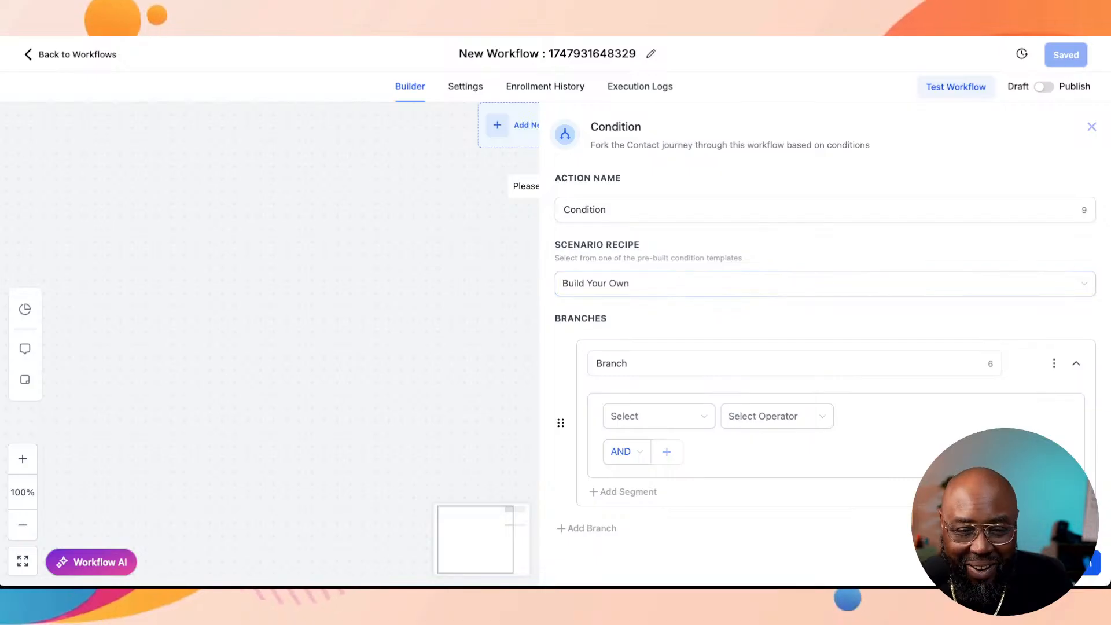
left_click(627, 364)
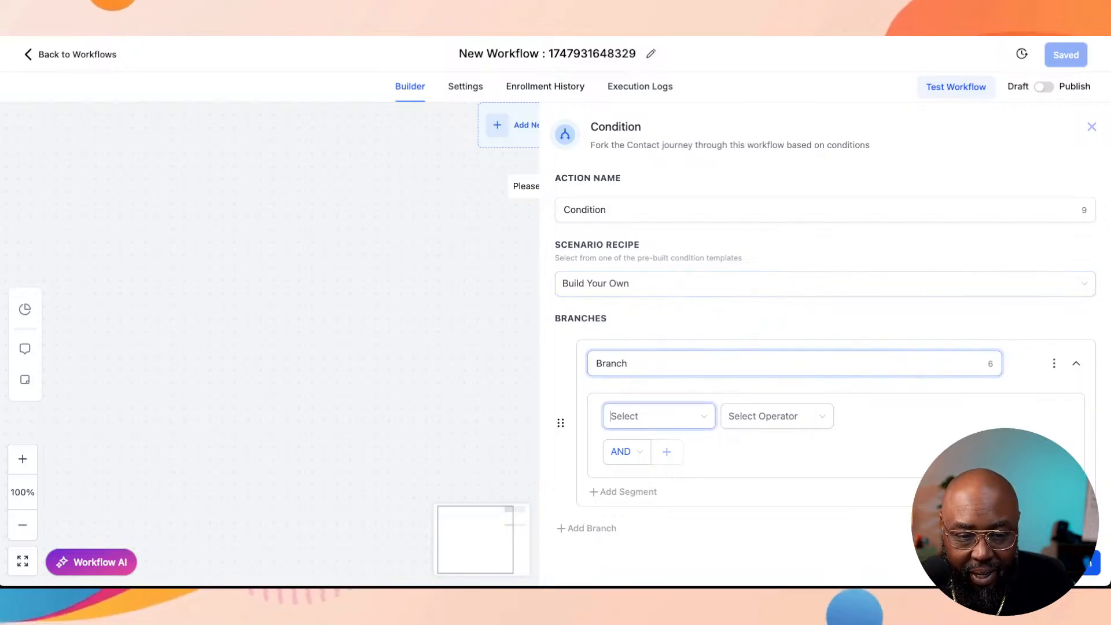
left_click(658, 416)
scroll(716, 318, "down", 2)
scroll(716, 318, "down", 5)
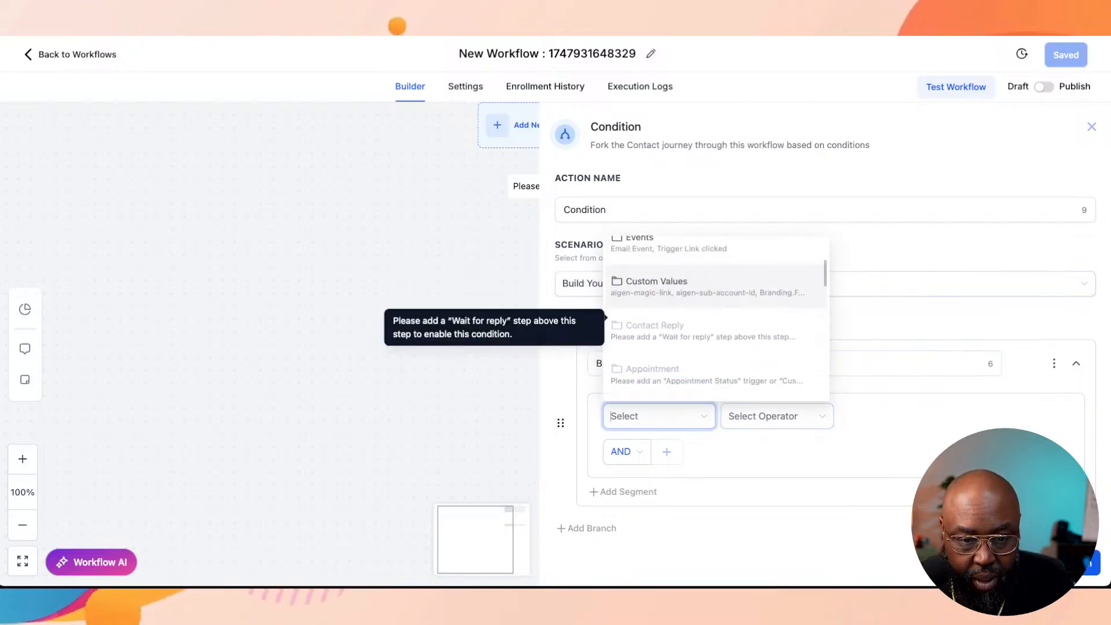
scroll(716, 319, "down", 1)
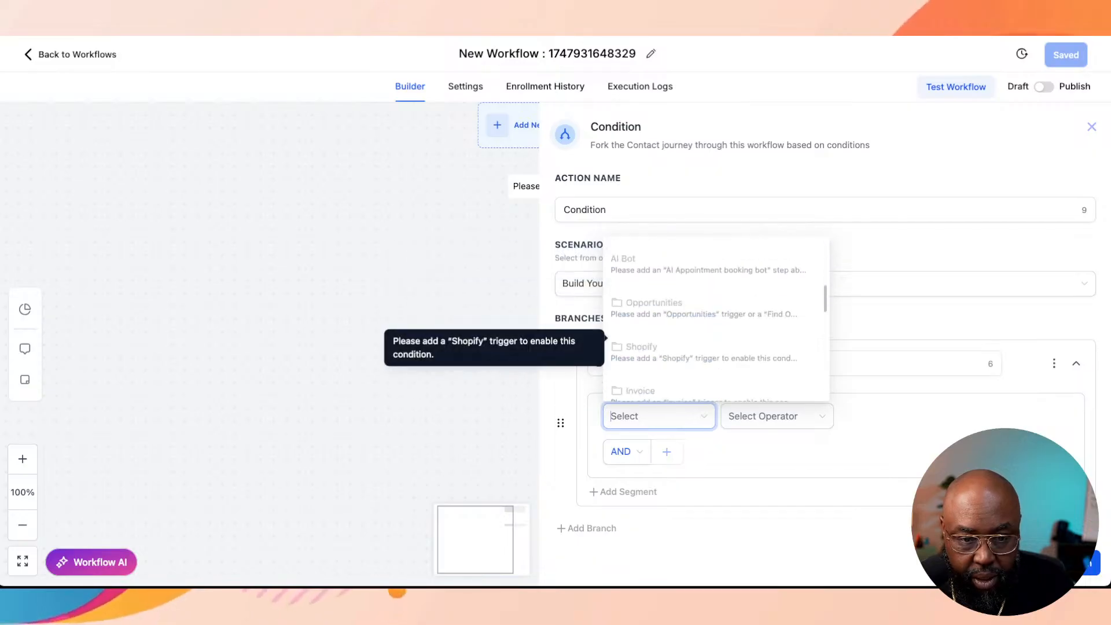
key("Escape")
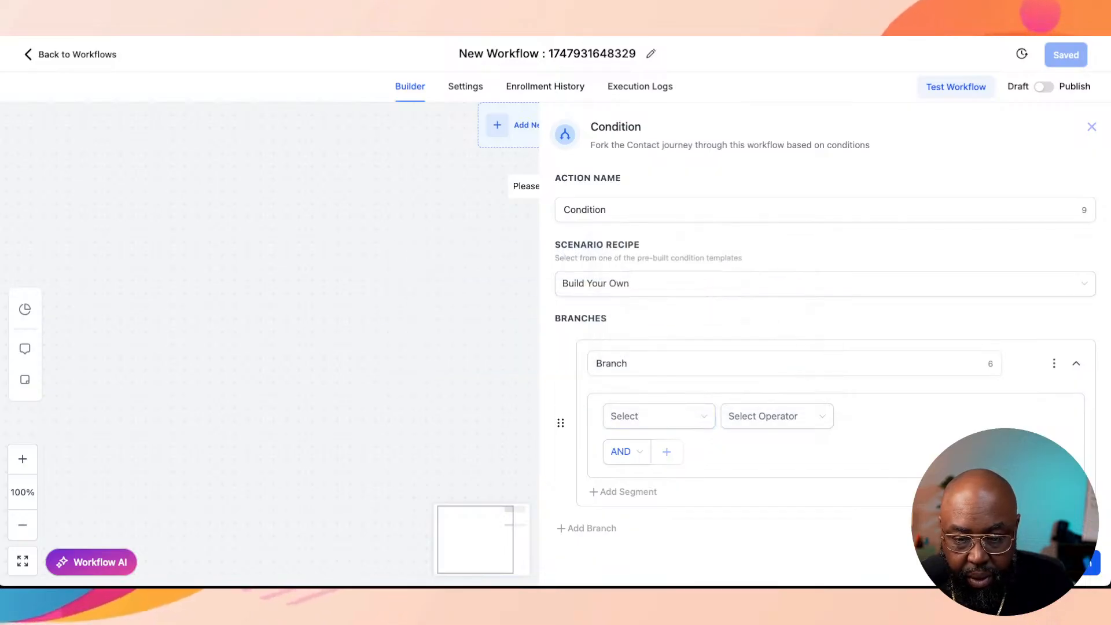
left_click(1092, 127)
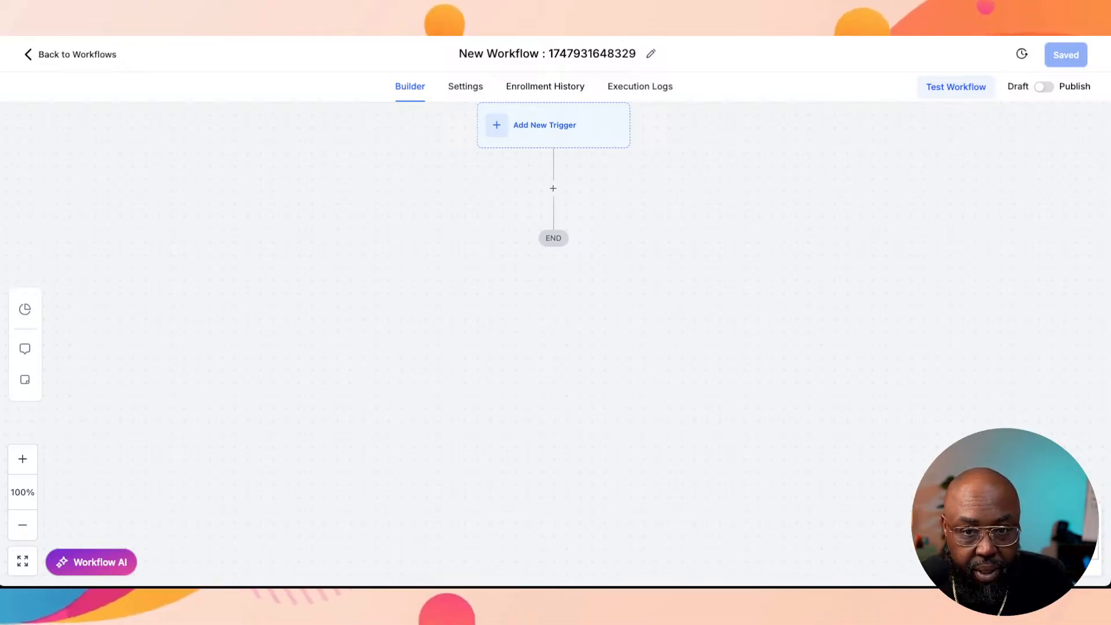
Step: Add an Opportunity Created trigger to the workflow
left_click(553, 125)
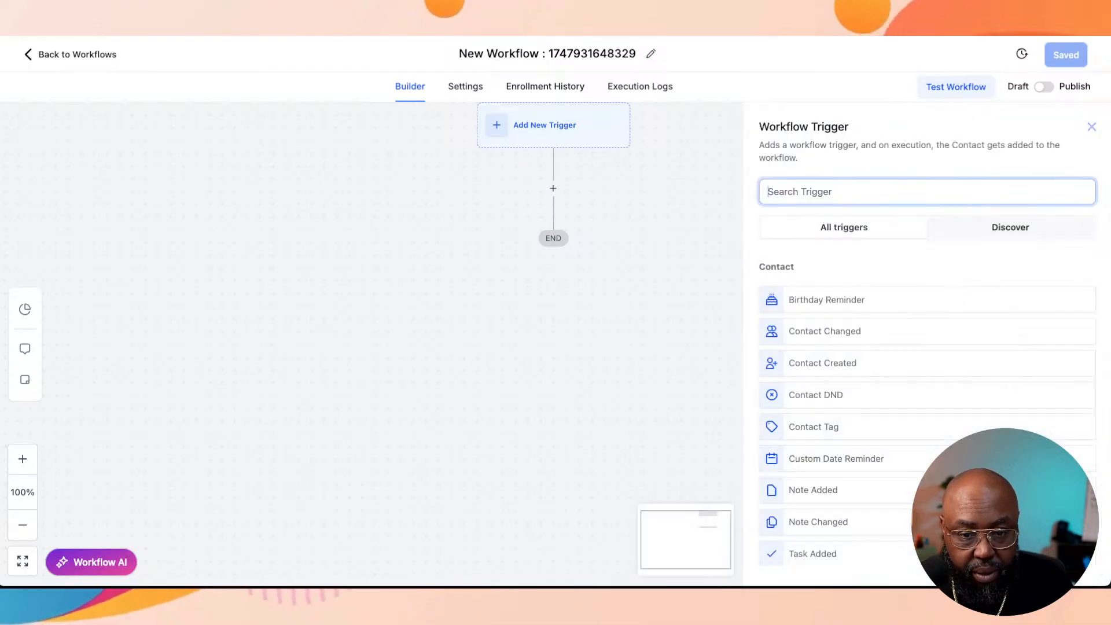
type("o")
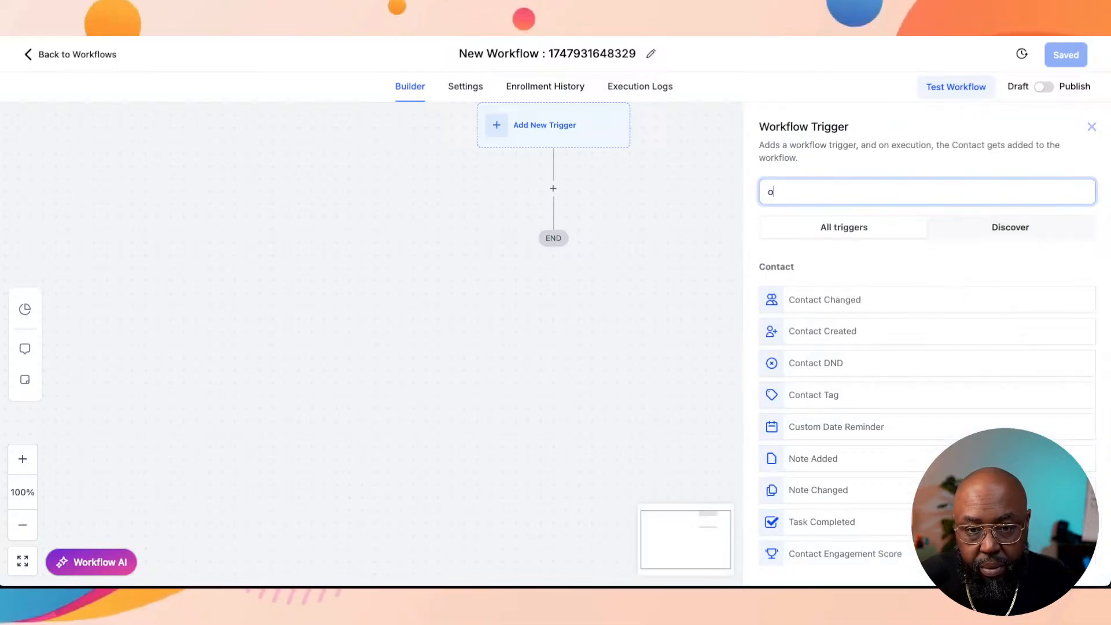
type("ppor")
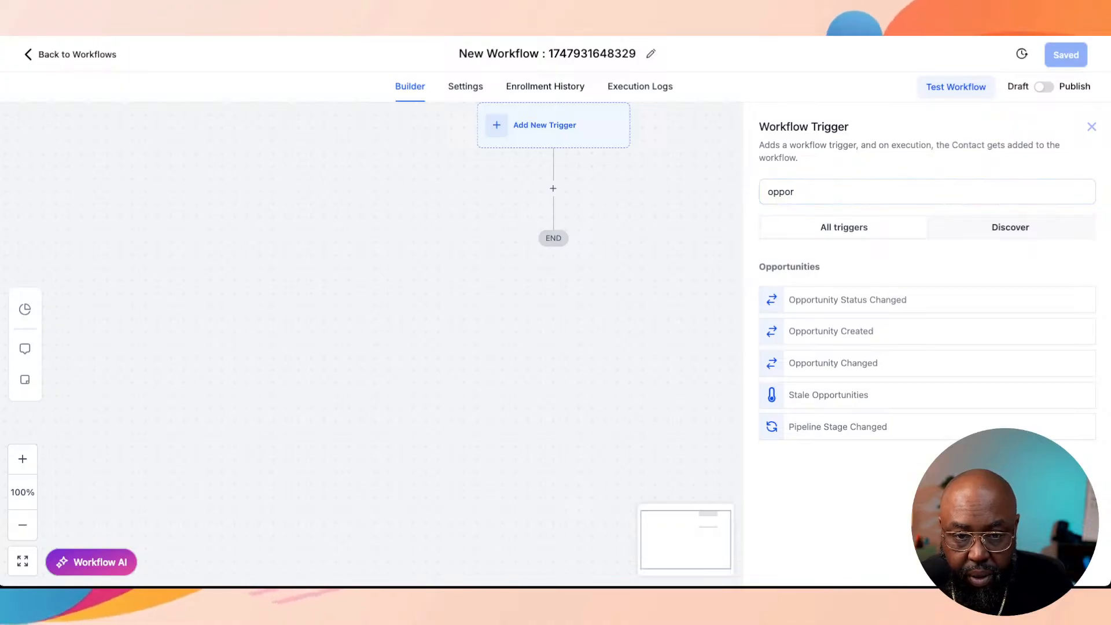
left_click(831, 332)
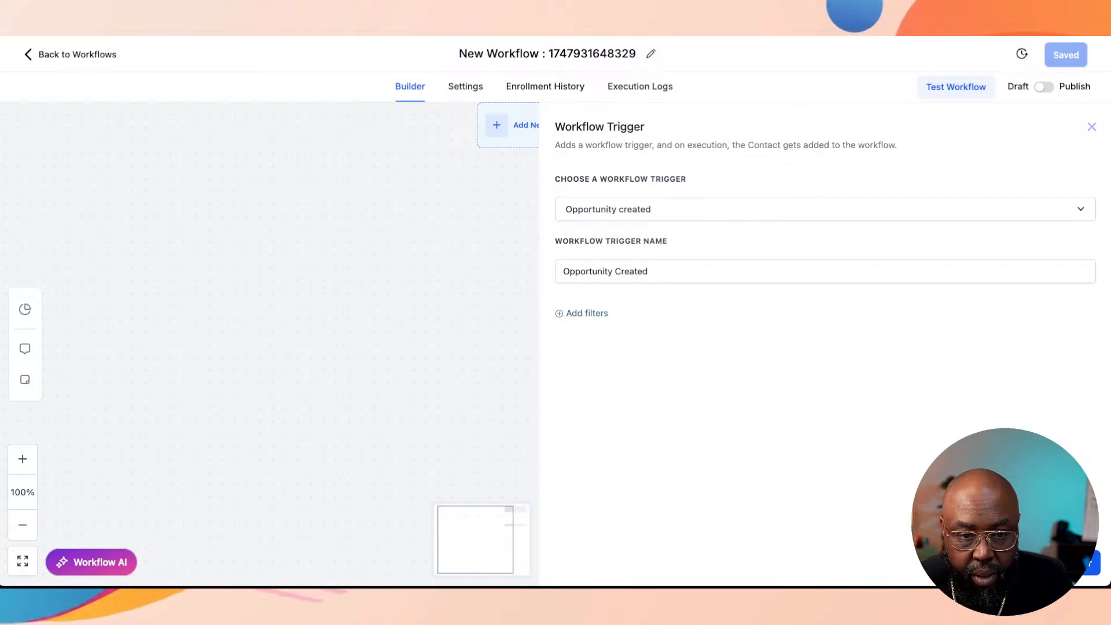
Step: Filter the Opportunity Created trigger to the Segmented List Pipeline with an In pipeline filter and save the trigger
left_click(582, 313)
left_click(602, 329)
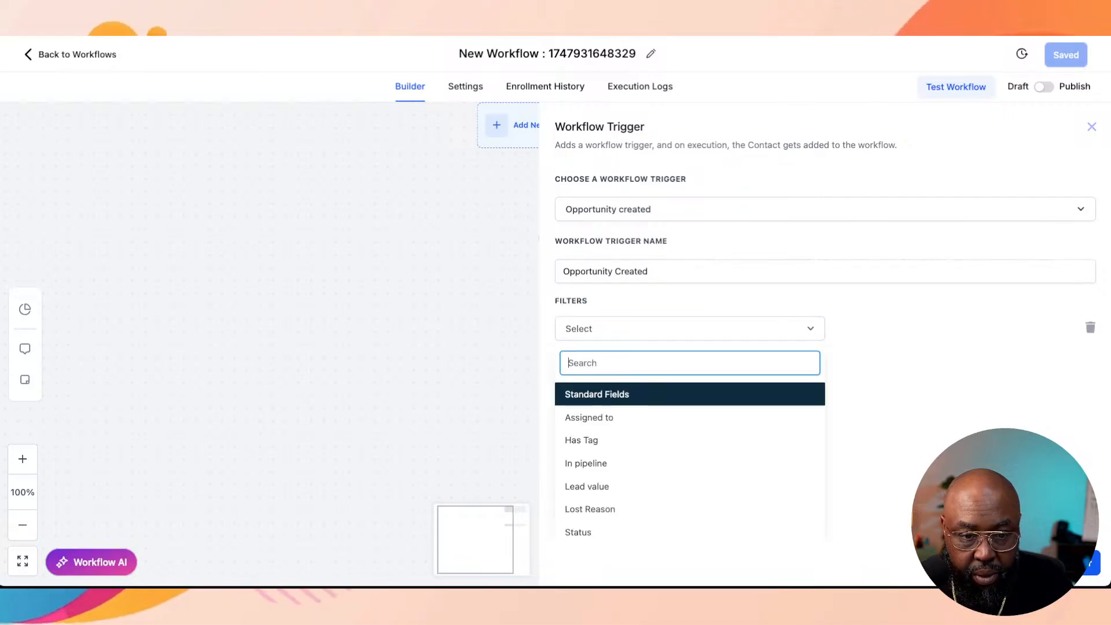
scroll(602, 444, "down", 1)
left_click(586, 448)
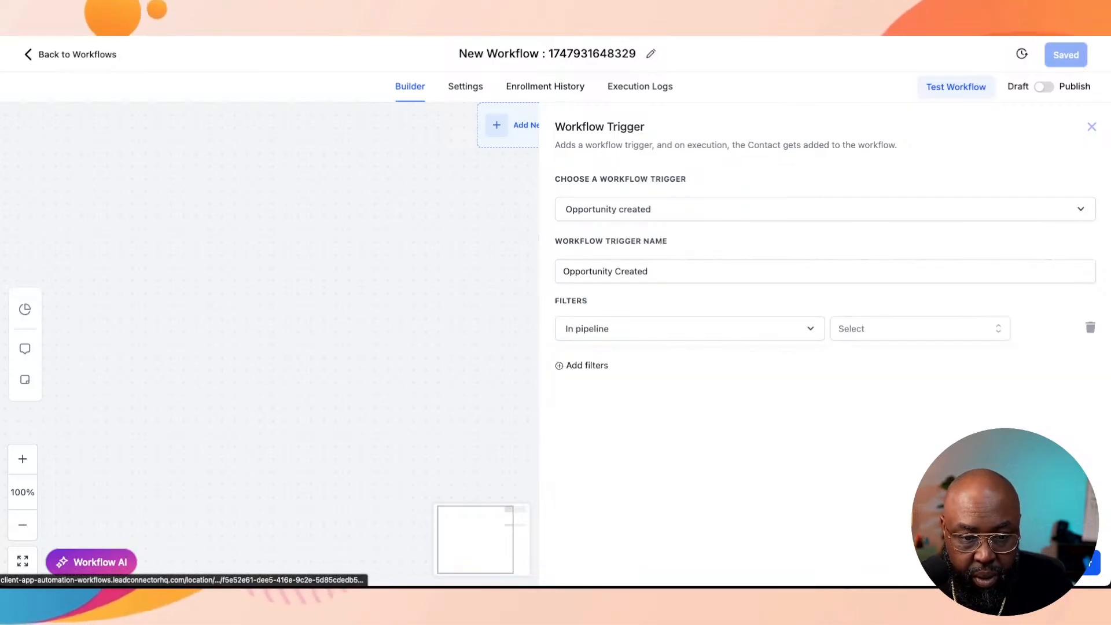
left_click(915, 328)
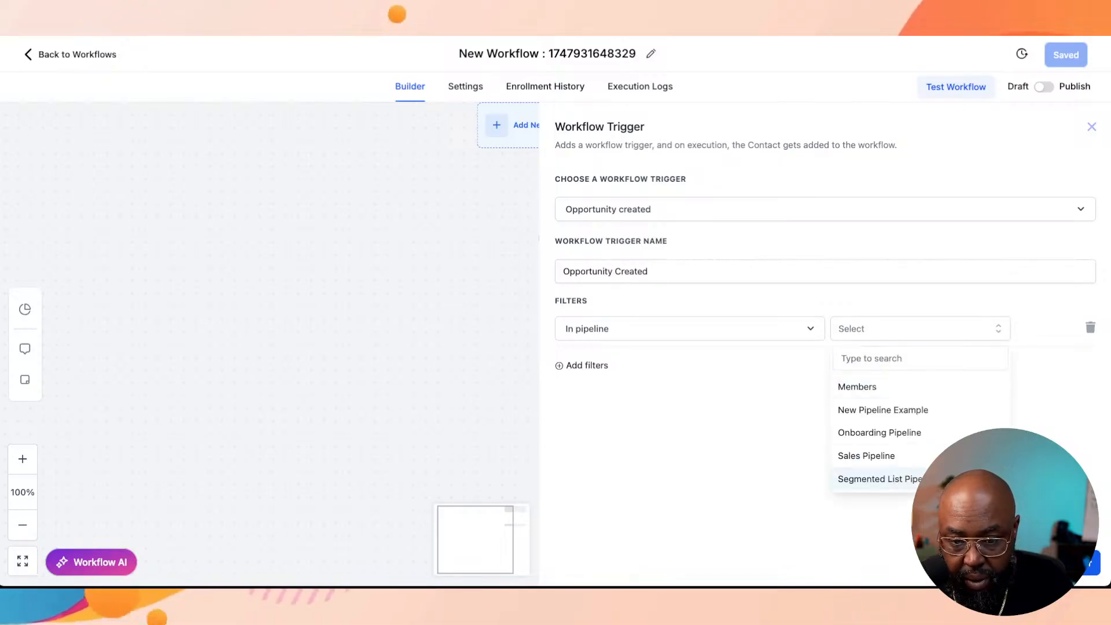
left_click(868, 479)
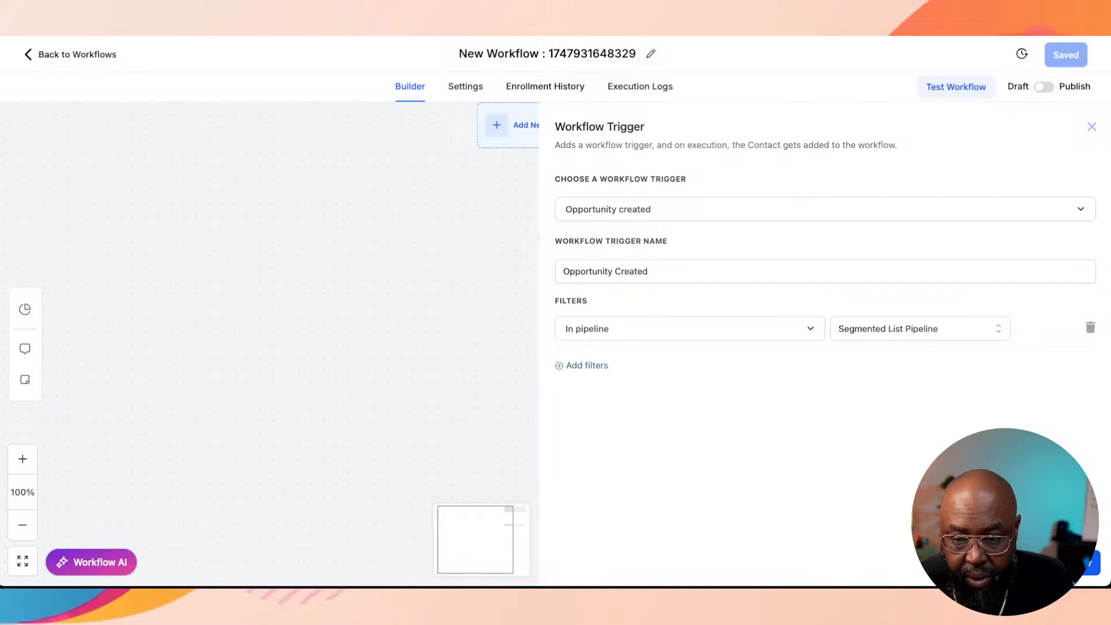
left_click(1068, 563)
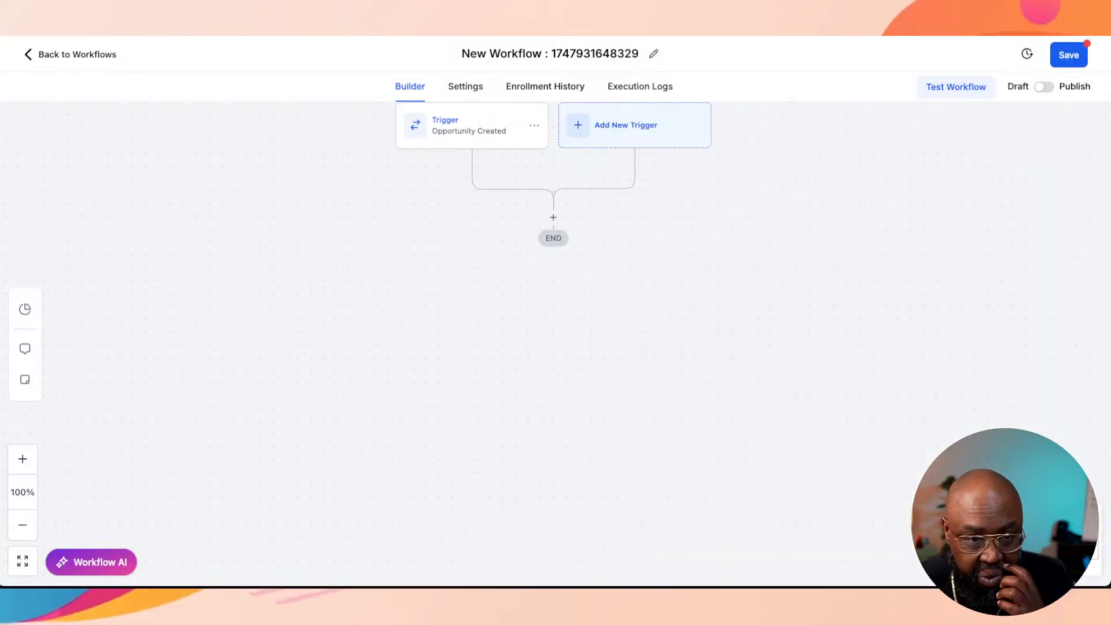
Step: Add an If / Else action below the trigger using the Build Your Own recipe
left_click(553, 217)
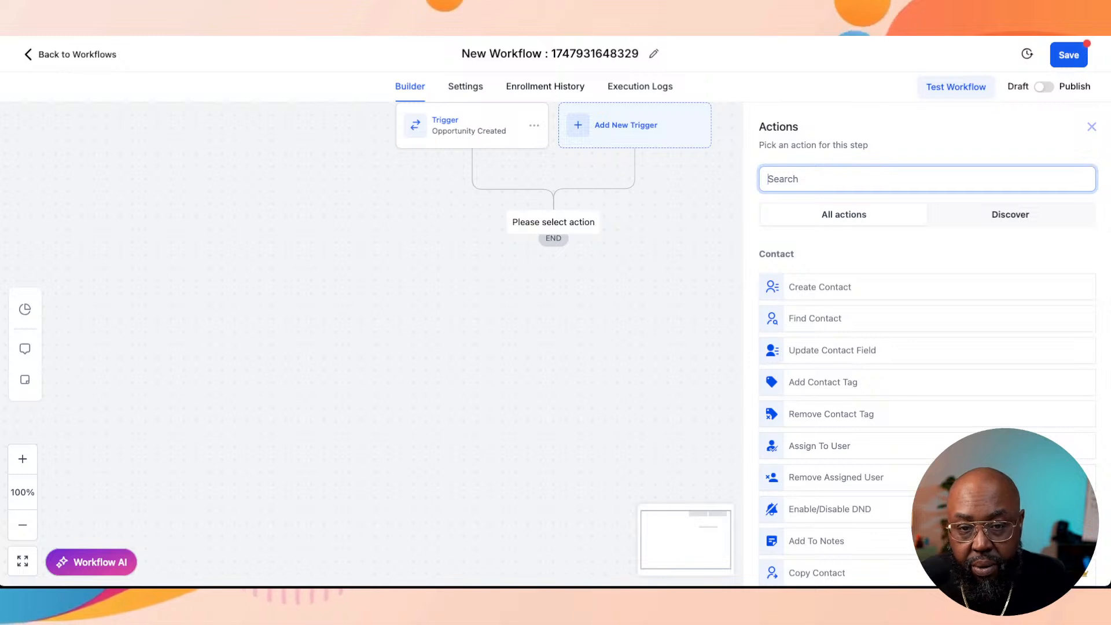
type("if")
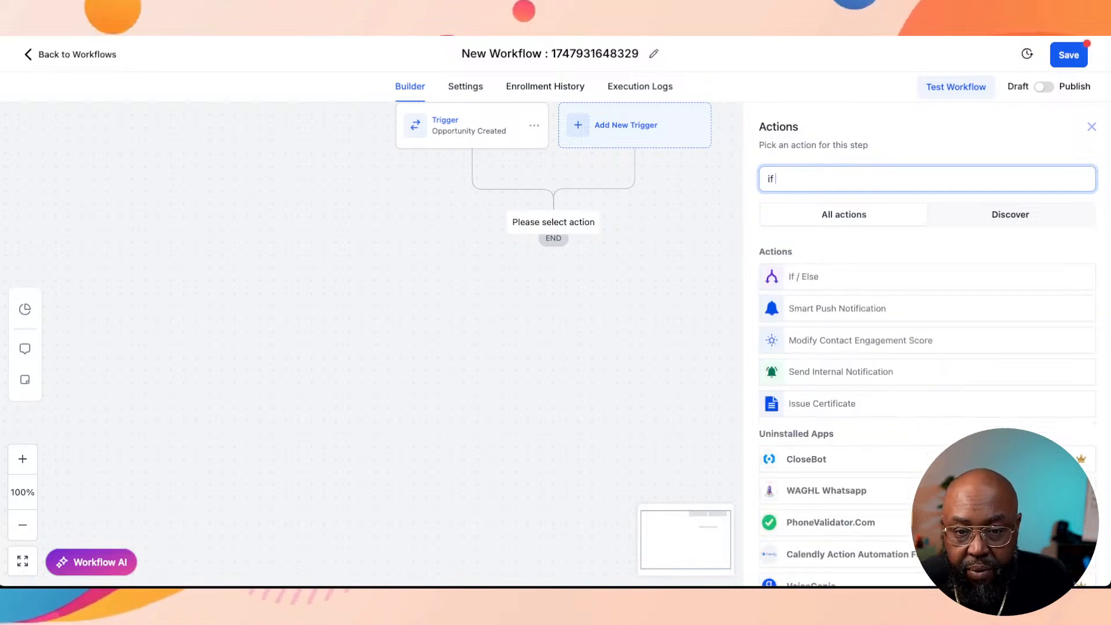
left_click(803, 277)
left_click(794, 363)
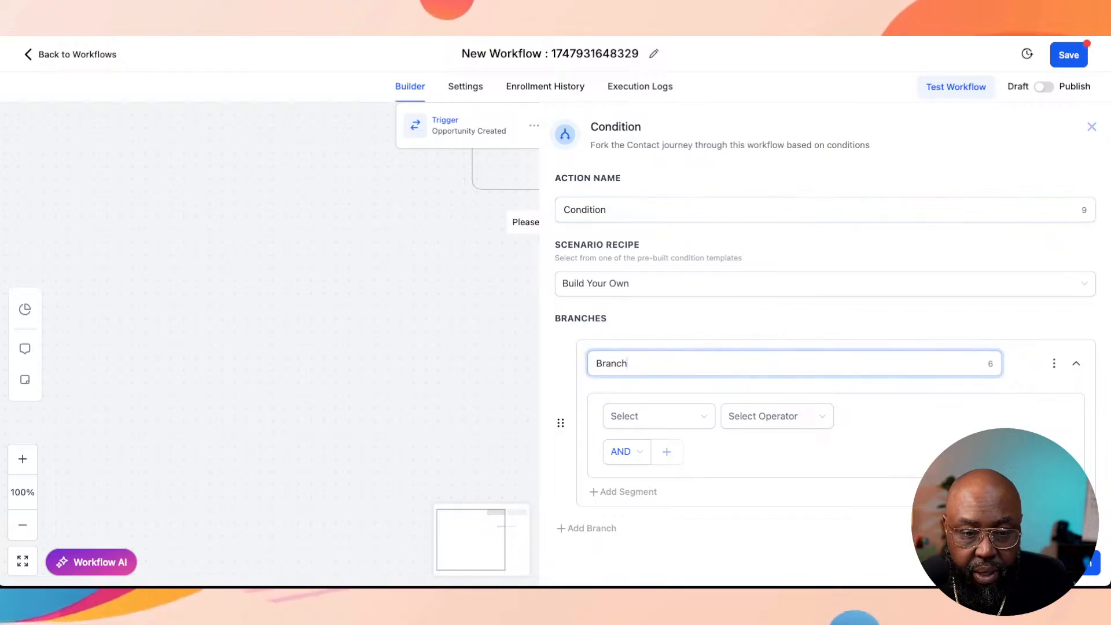
Step: Name the condition action "Segmented Contact List"
double_click(584, 209)
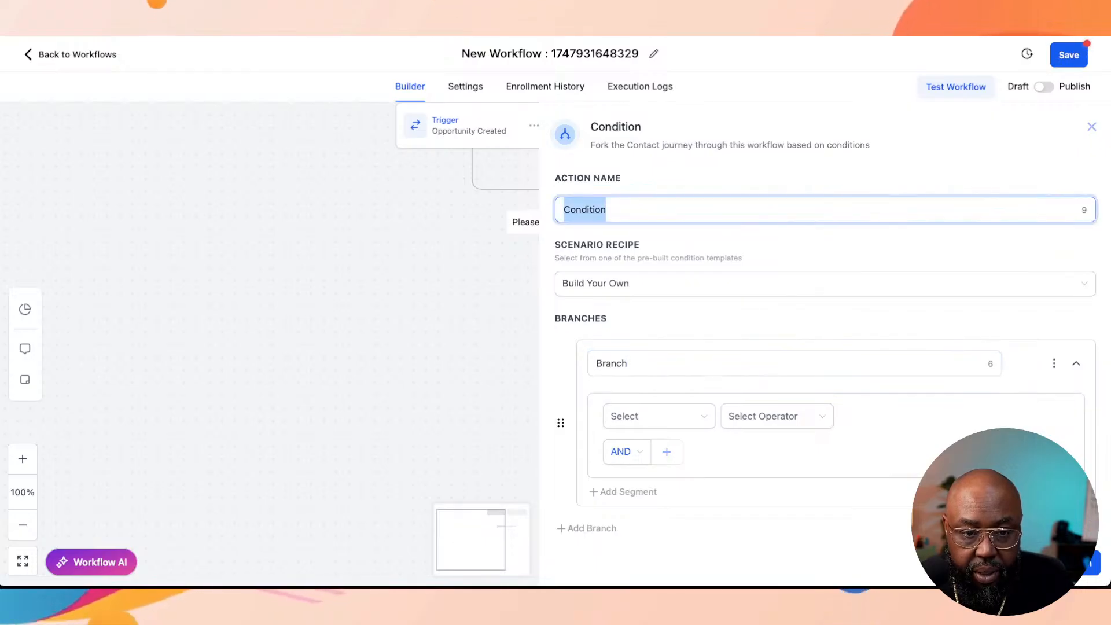
type("8")
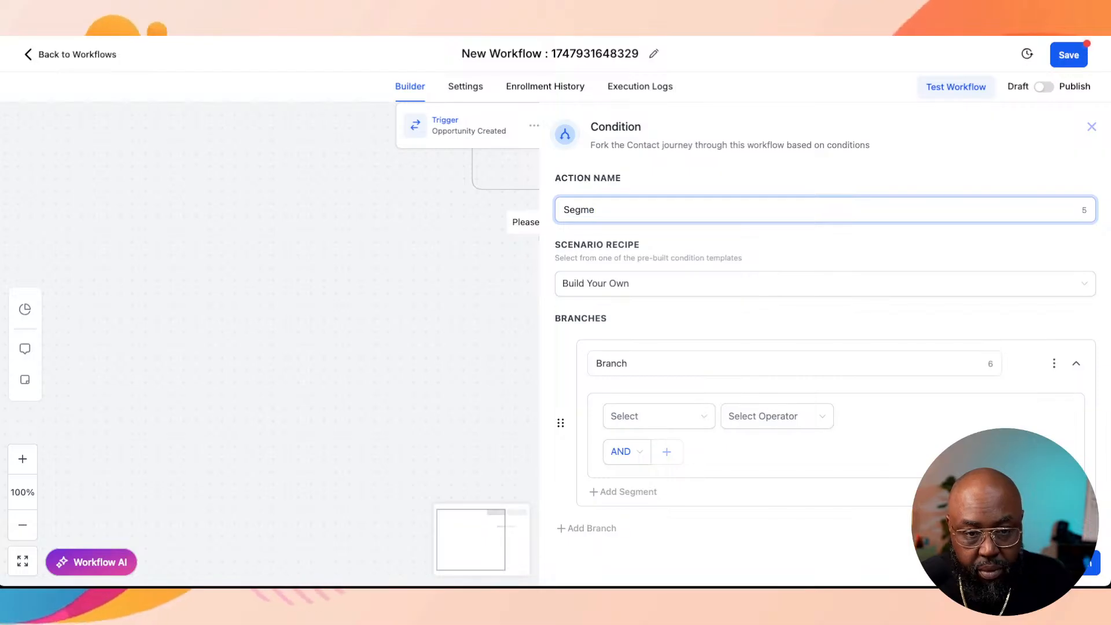
type("Segmented Cont")
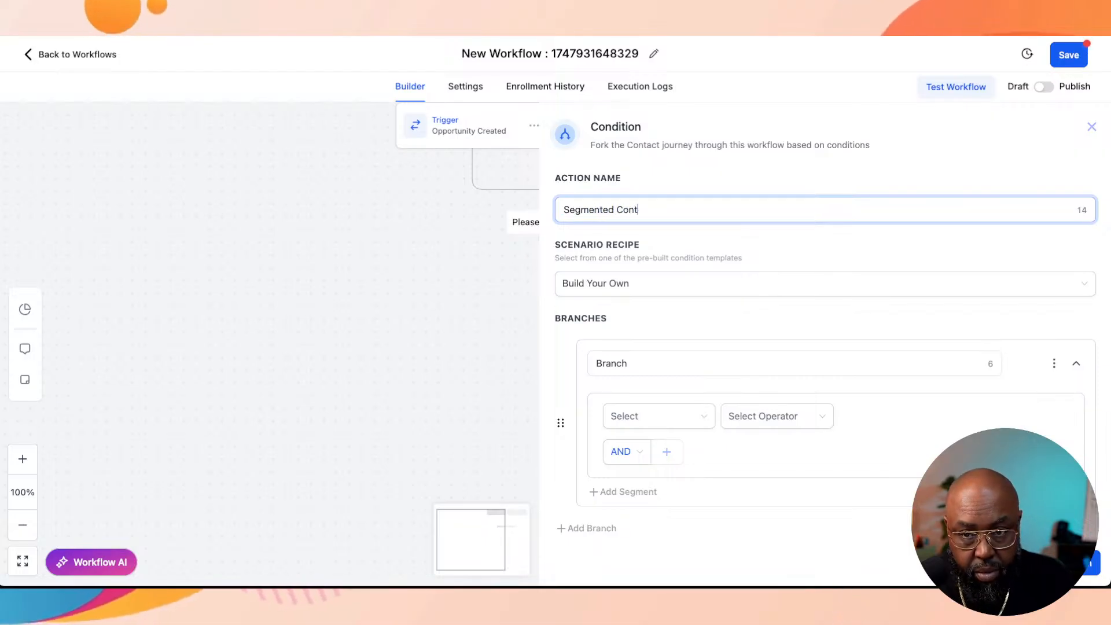
type("act Li")
type("st")
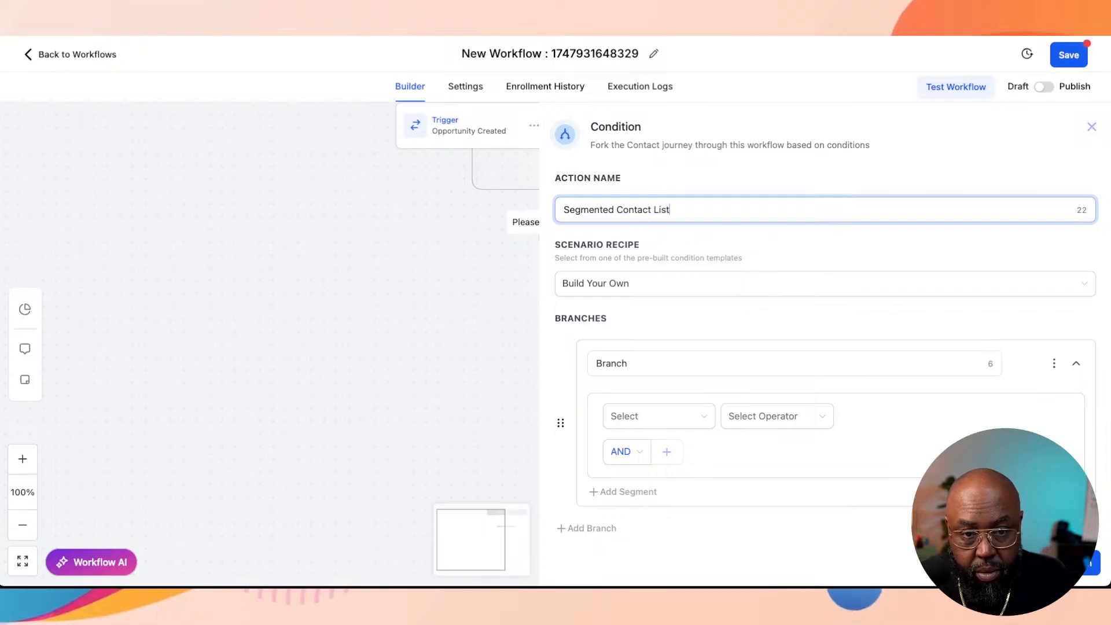
Step: Try a branch condition on the opportunity's Pipeline Stage with the operator Is and look through the selectable stages
left_click(628, 363)
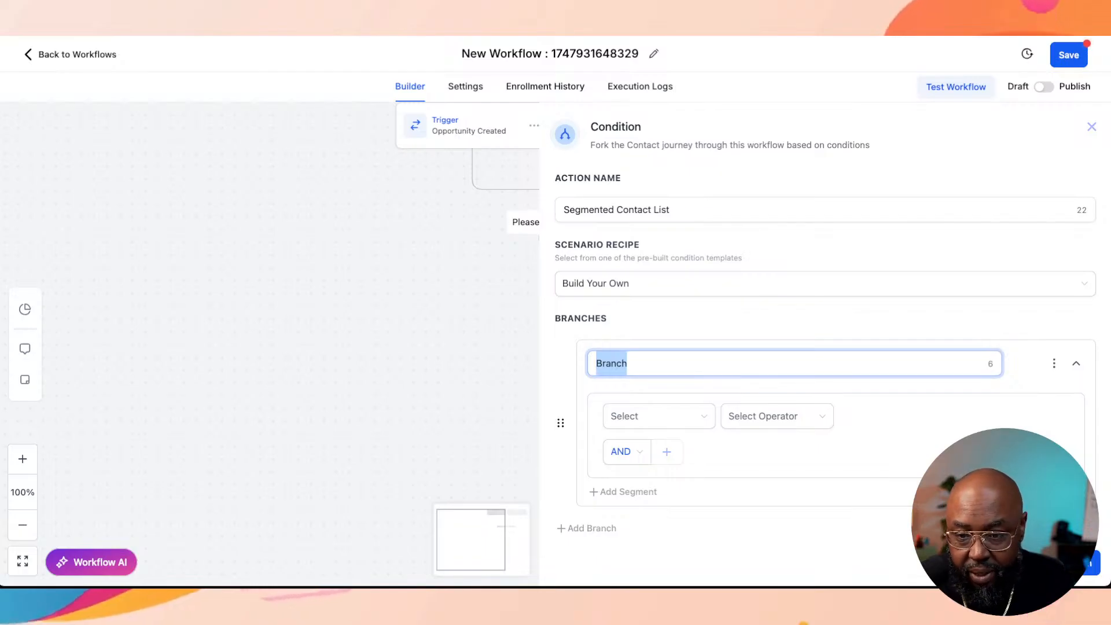
left_click(660, 417)
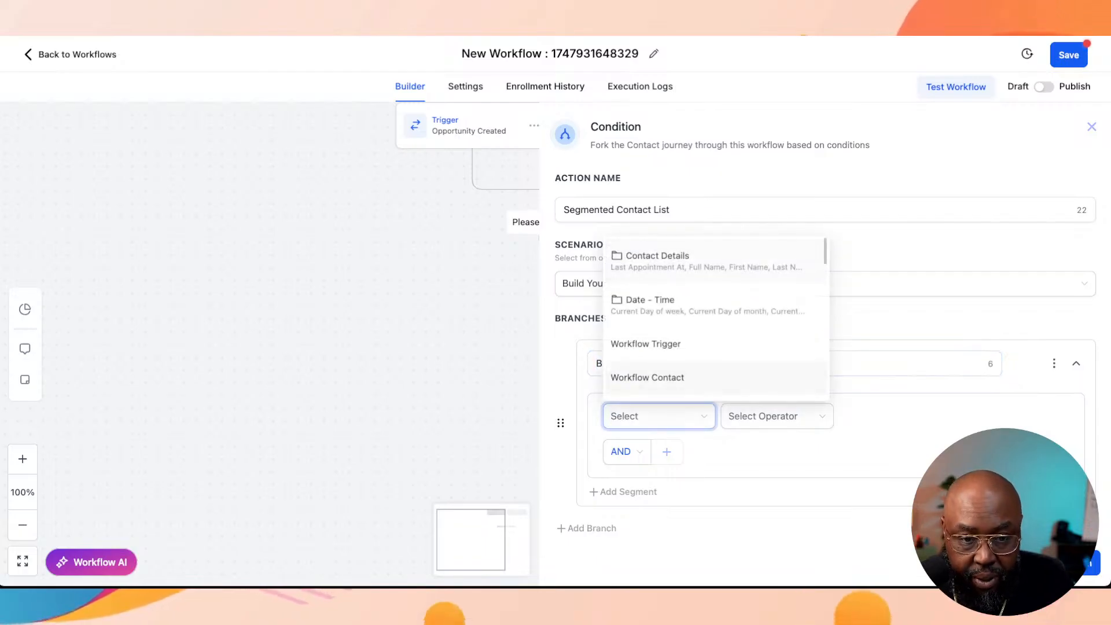
scroll(716, 324, "down", 3)
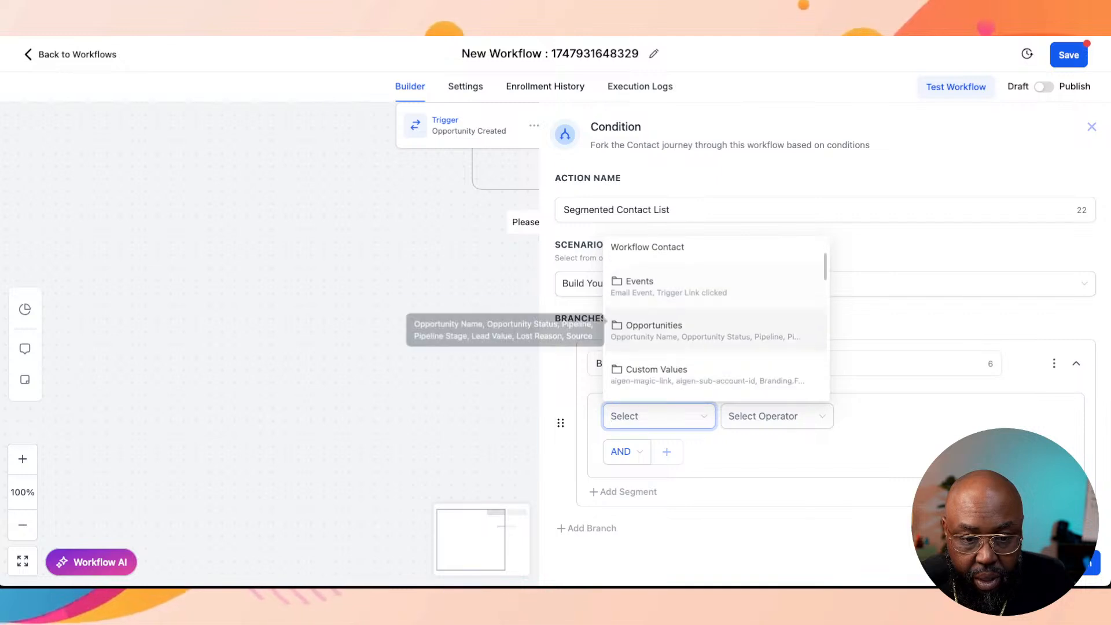
left_click(654, 322)
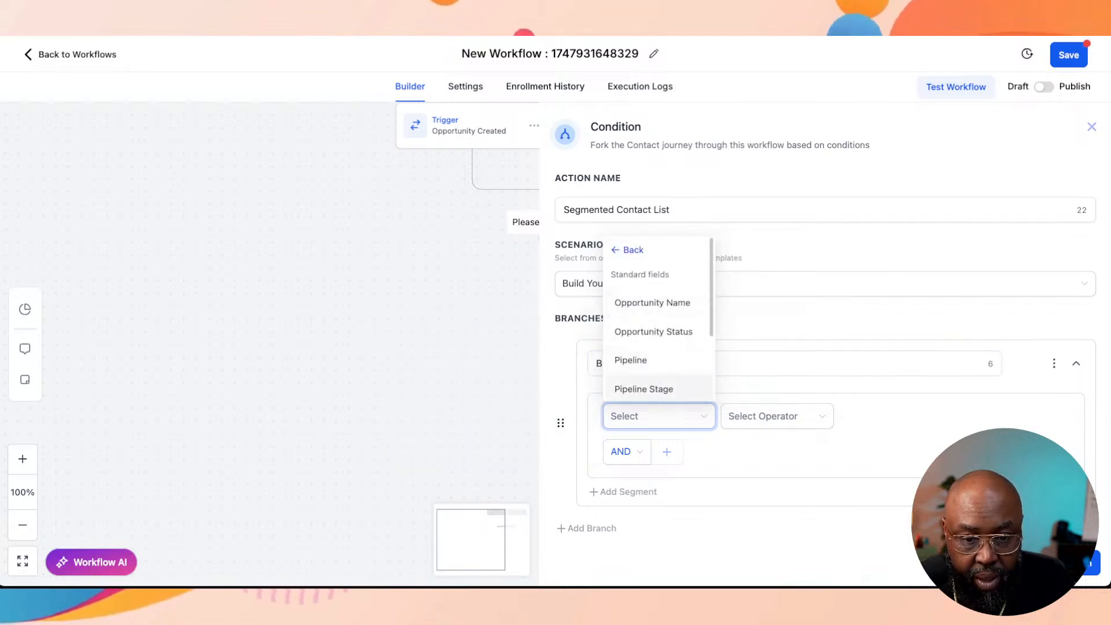
left_click(644, 389)
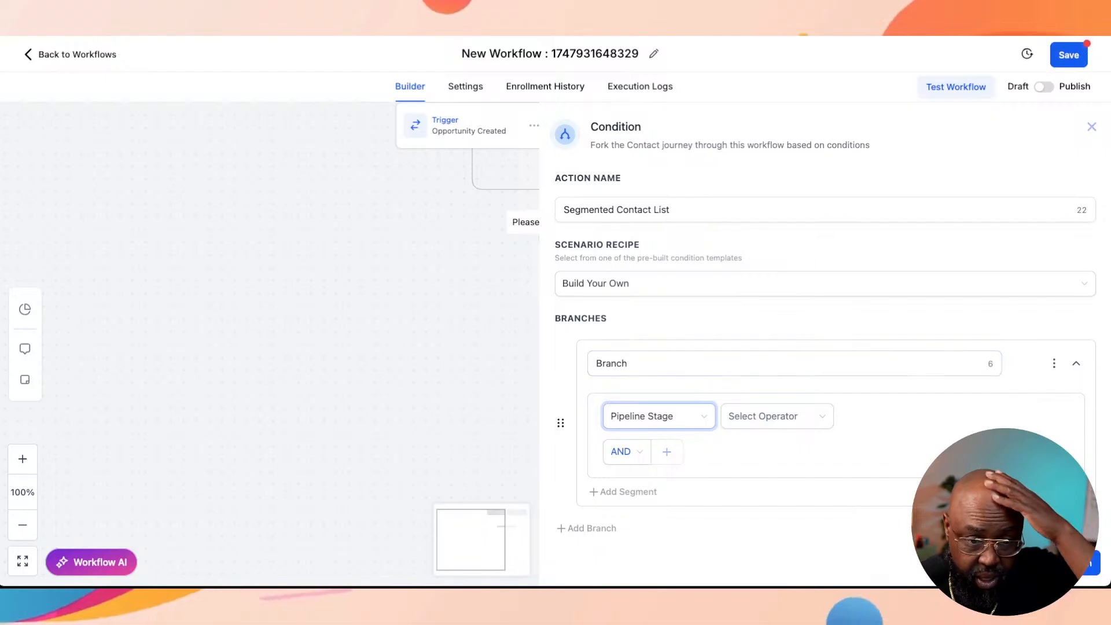
left_click(777, 416)
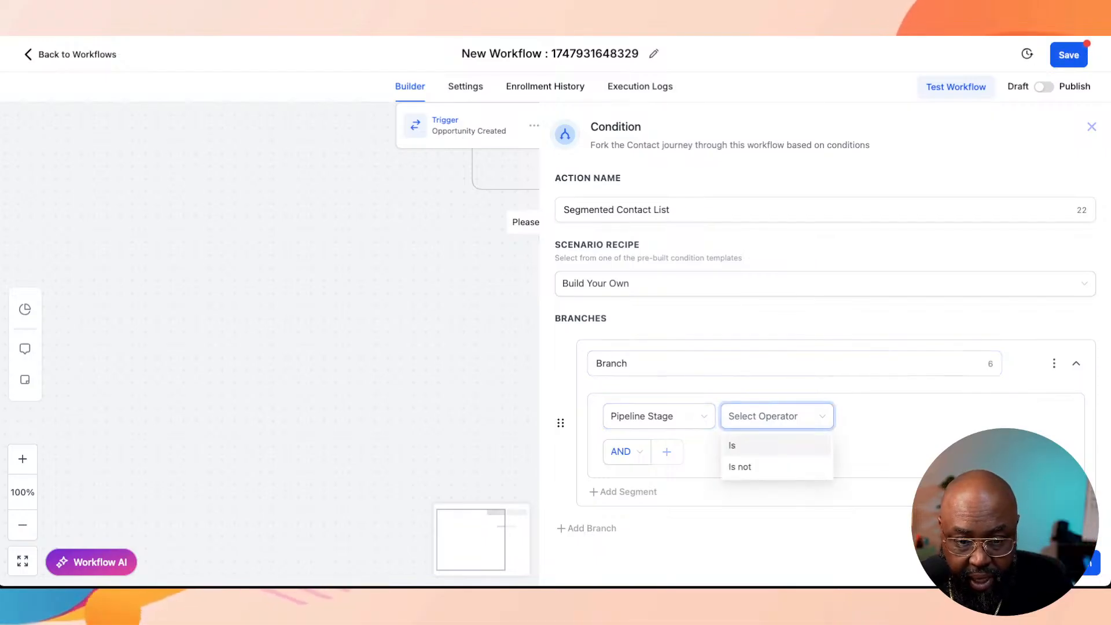
left_click(775, 446)
left_click(926, 417)
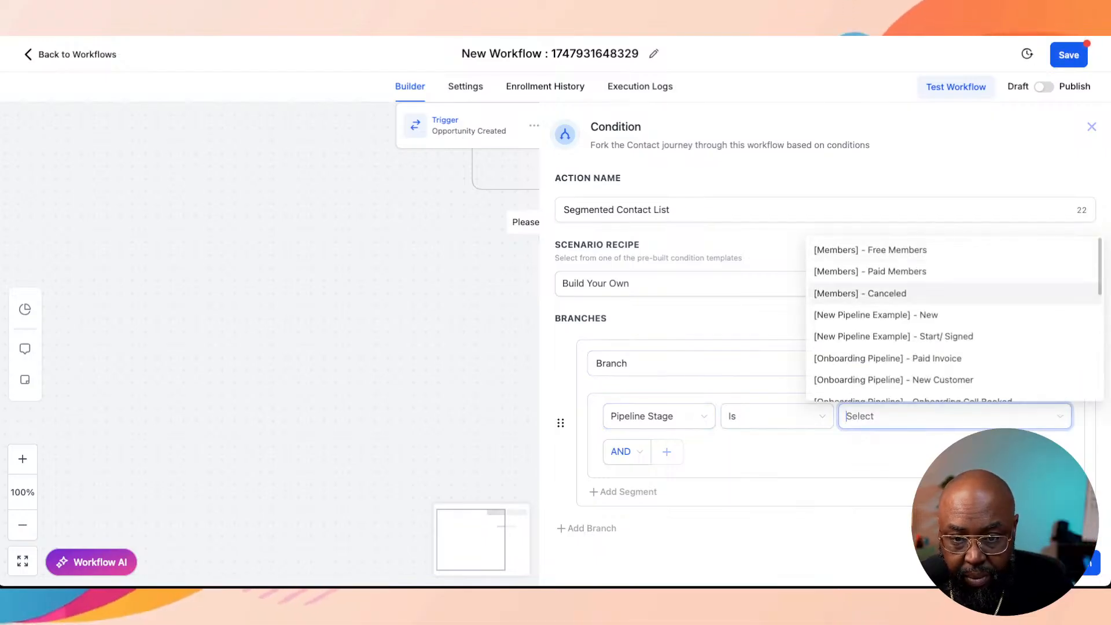
scroll(955, 321, "down", 1)
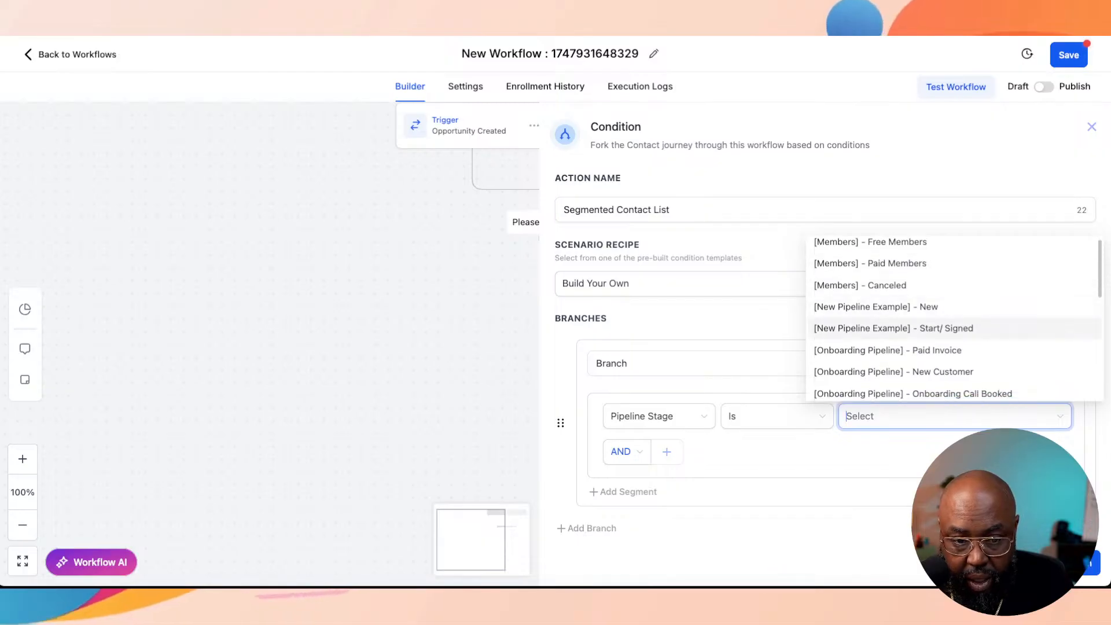
Step: Change the branch condition to Pipeline Is Segmented List Pipeline
left_click(648, 416)
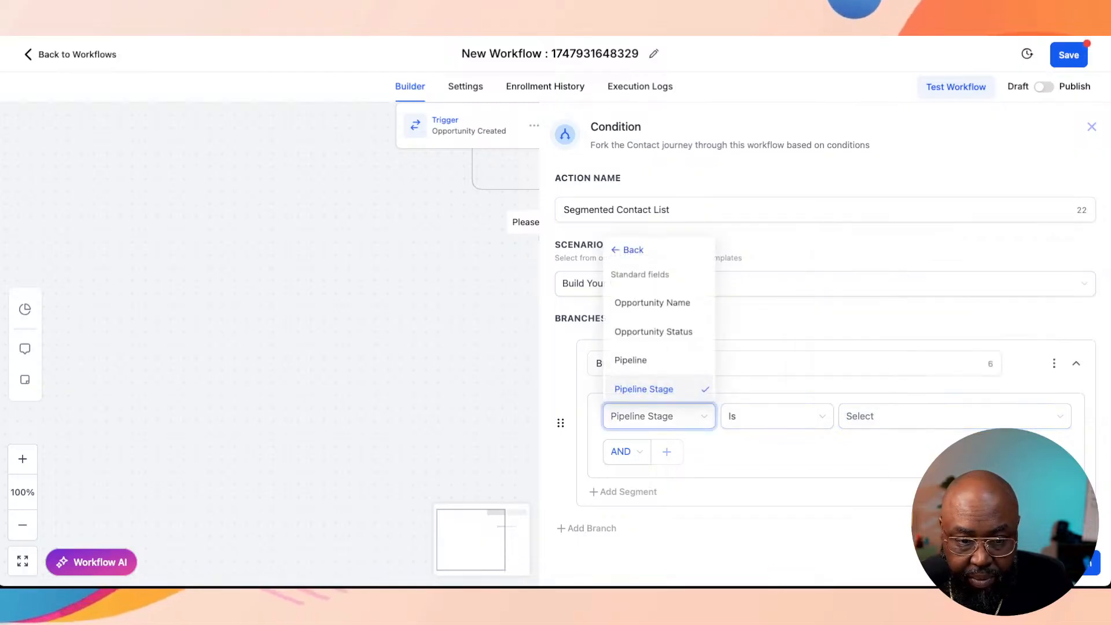
left_click(631, 360)
left_click(776, 417)
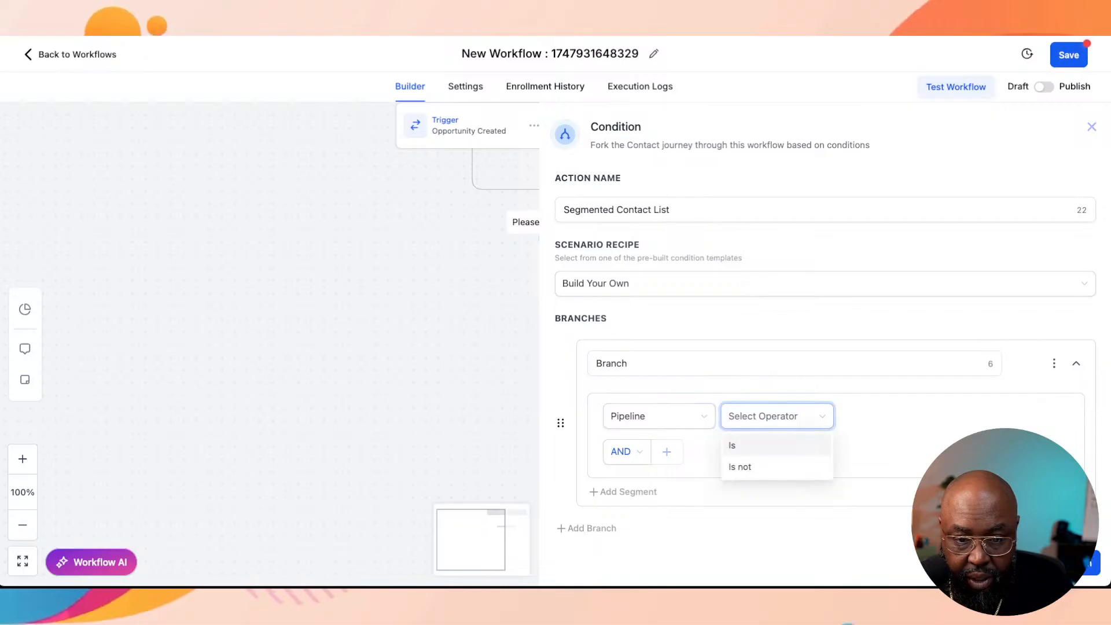
left_click(753, 446)
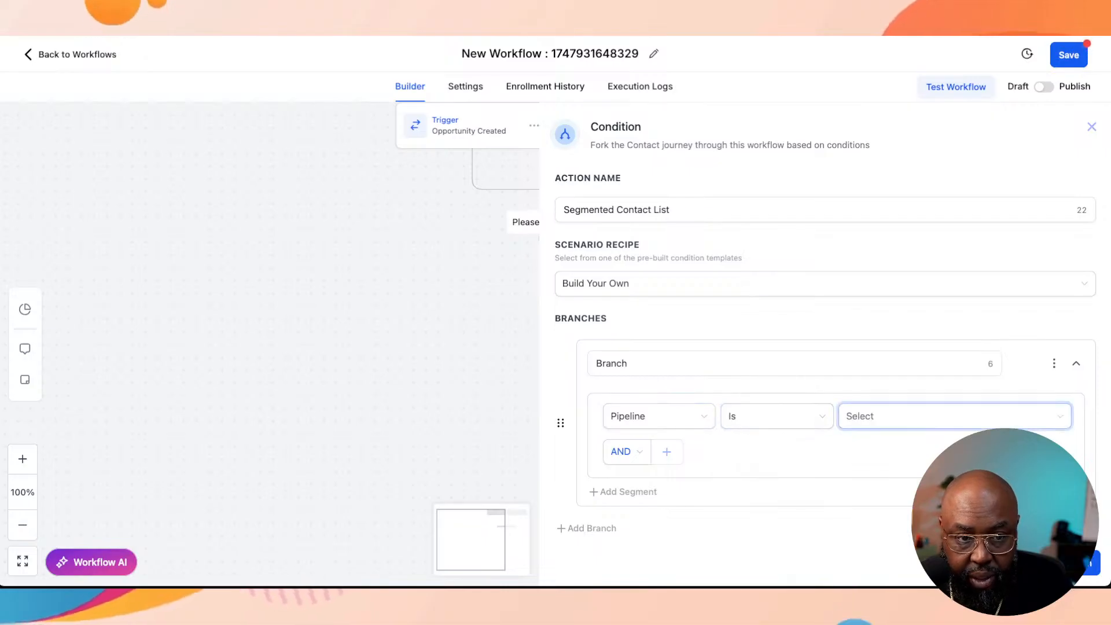
left_click(926, 416)
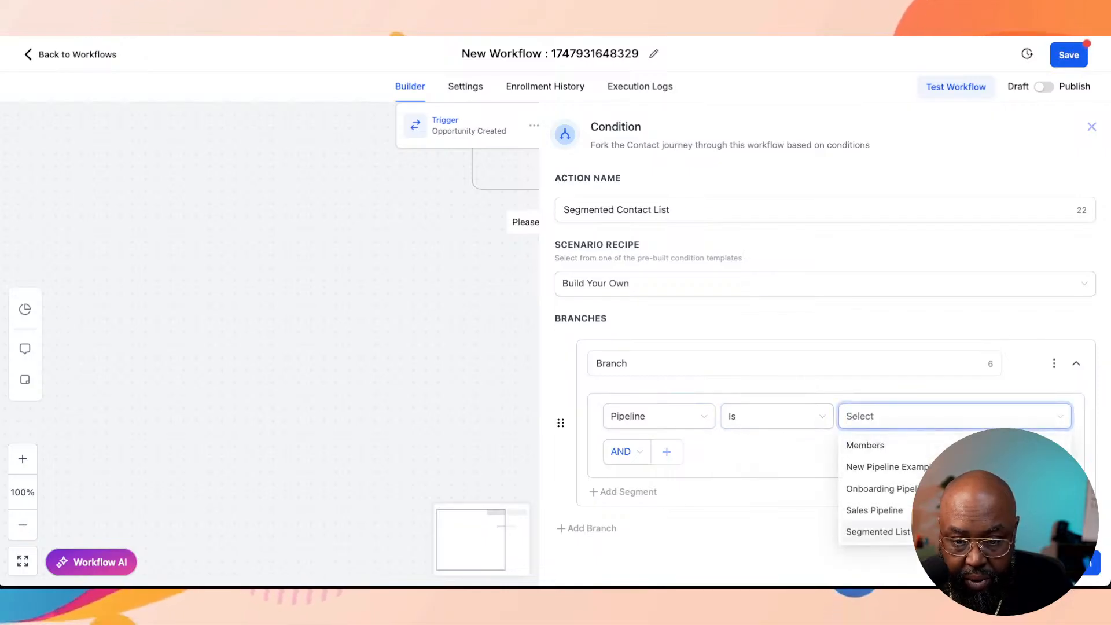
left_click(878, 531)
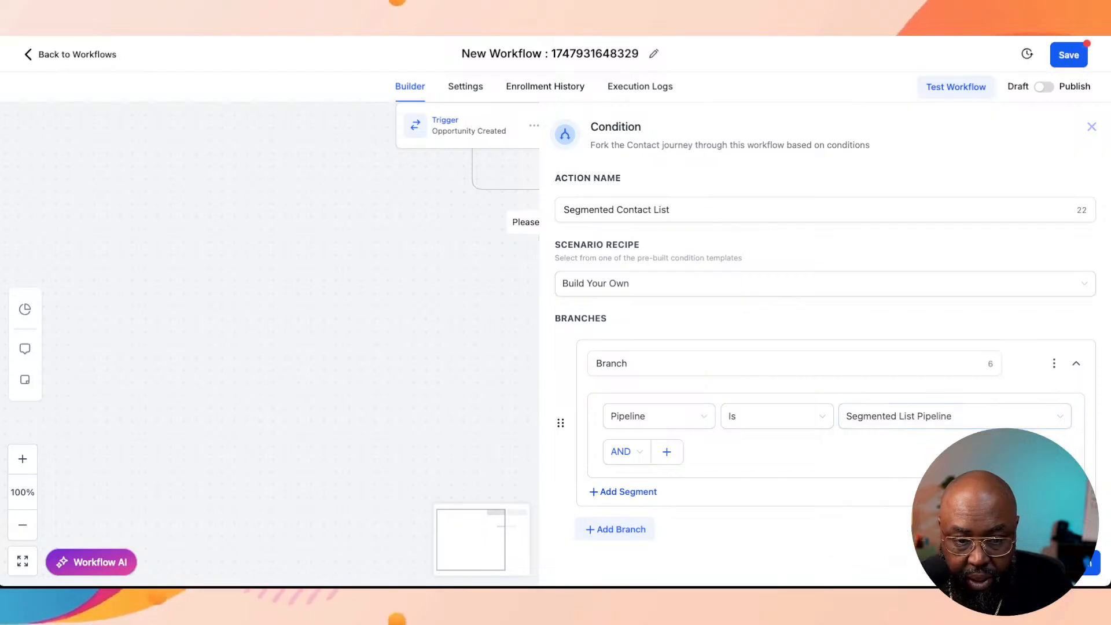
Step: Set the branch condition to Pipeline Stage Is "[Segmented List Pipeline] - Subscriber"
scroll(825, 347, "down", 1)
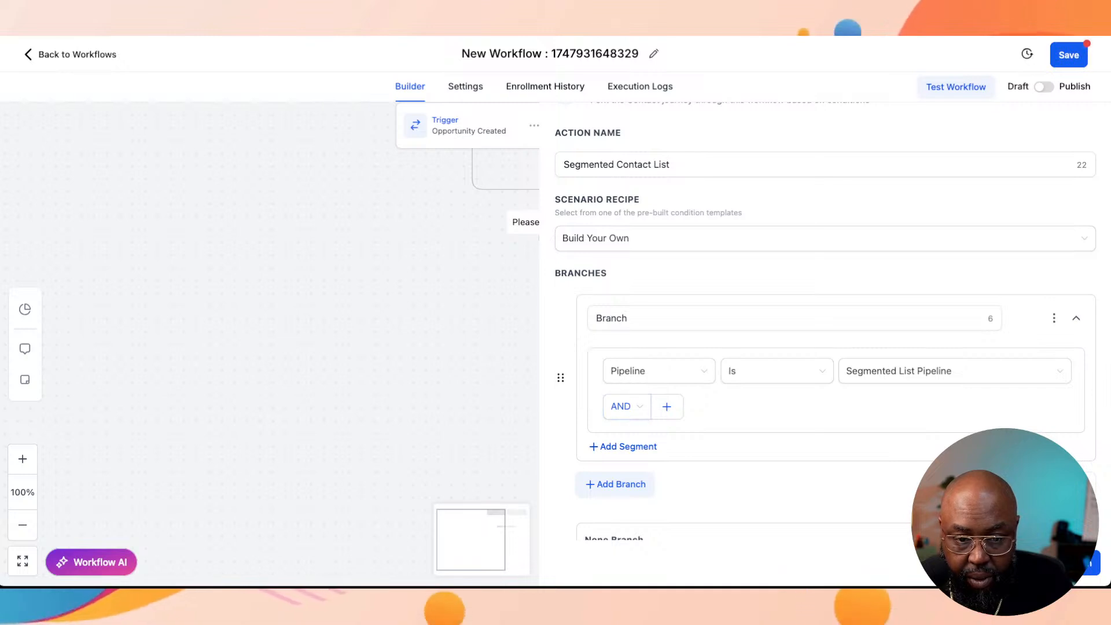
left_click(659, 371)
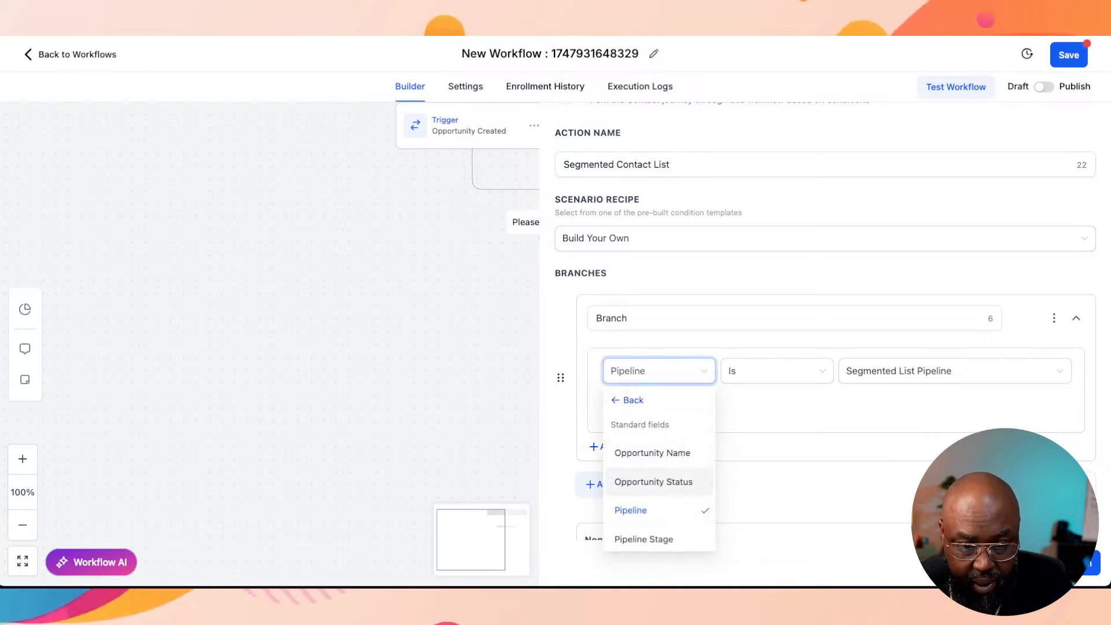
left_click(644, 539)
left_click(775, 371)
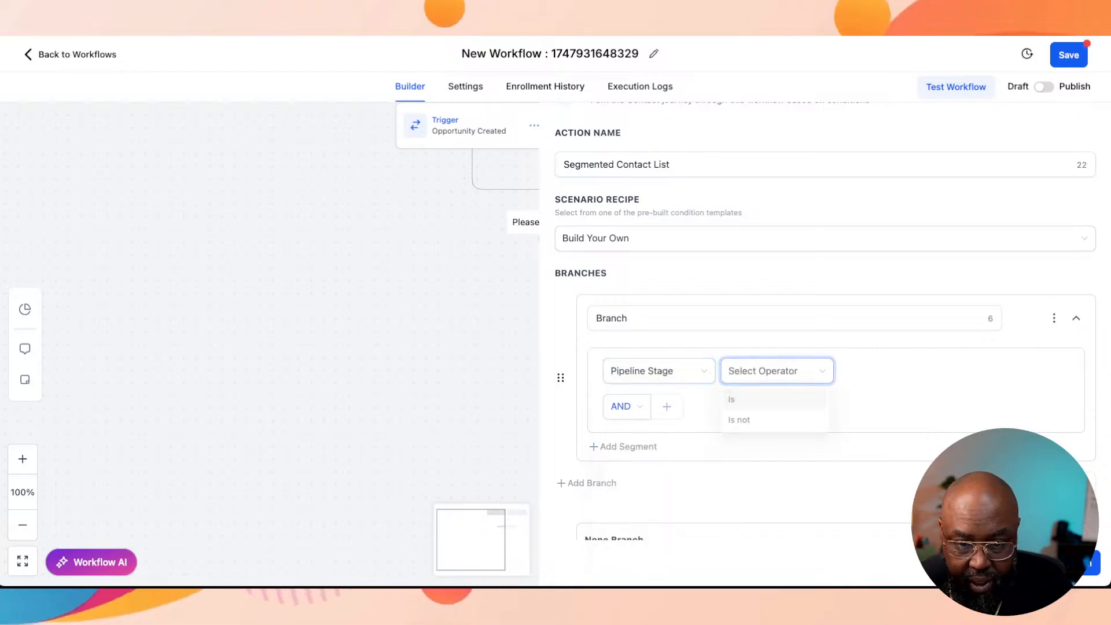
left_click(752, 398)
left_click(955, 371)
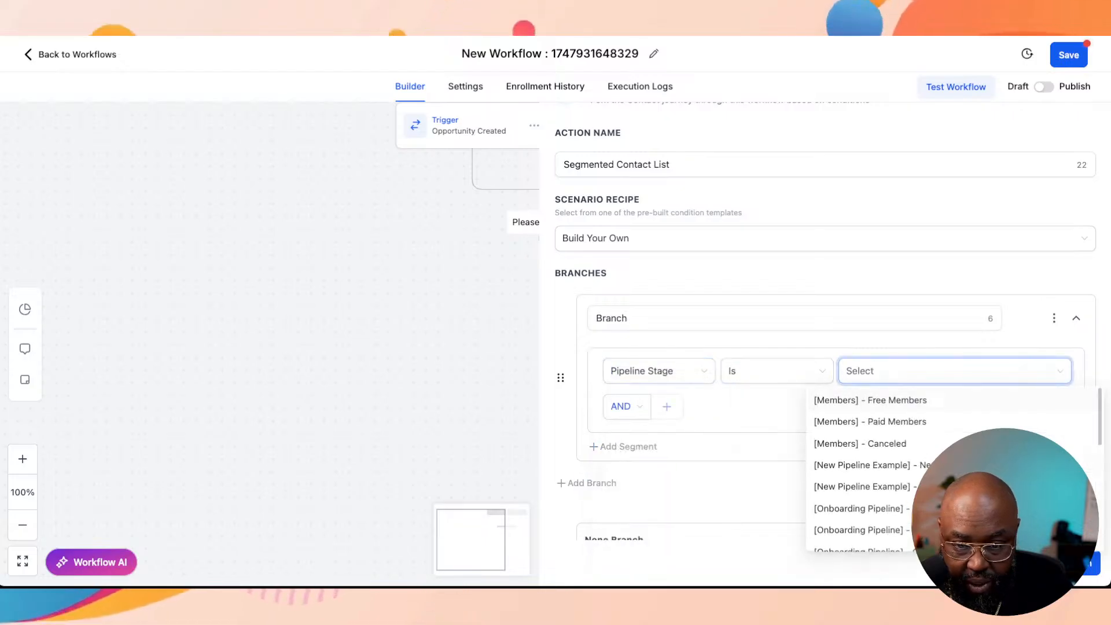
scroll(955, 452, "down", 10)
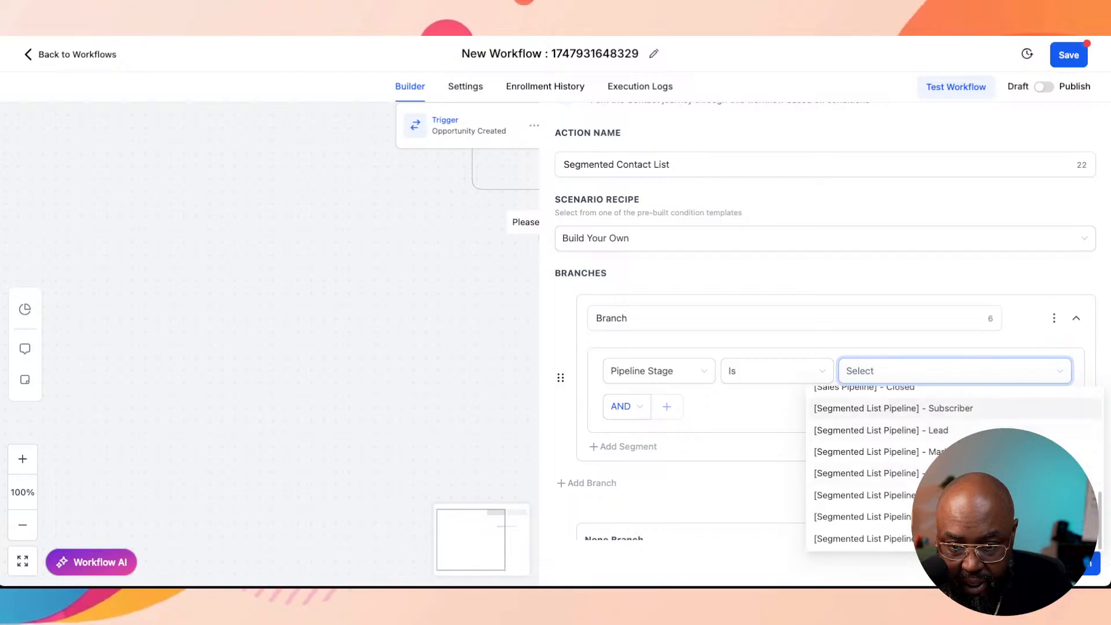
left_click(893, 409)
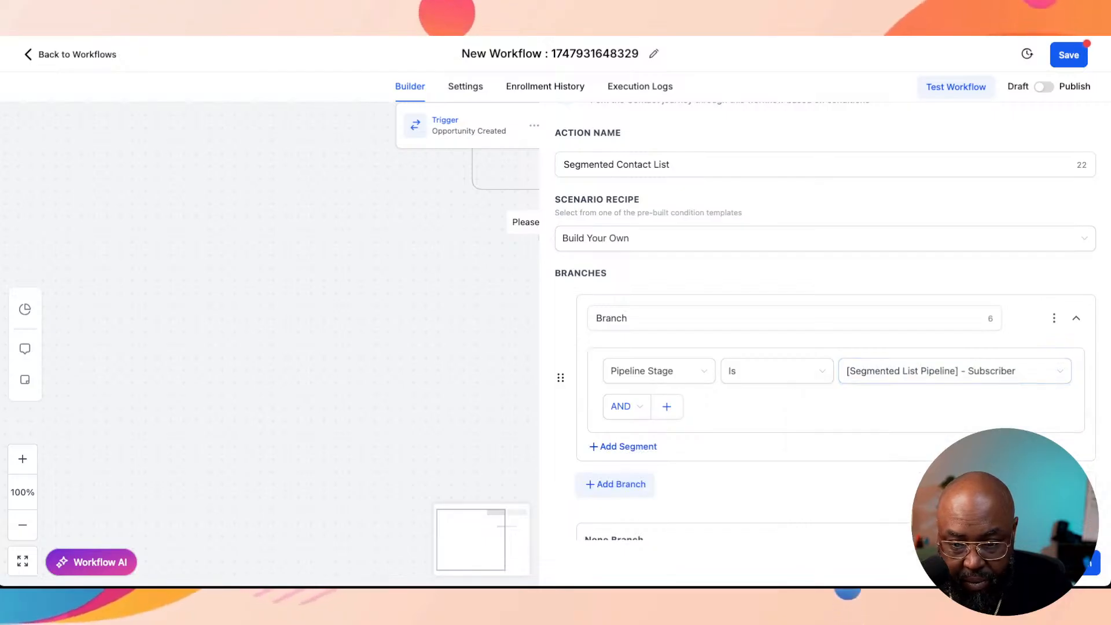
Step: Save the Segmented Contact List condition action, and reopen it to add a second branch
left_click(1067, 563)
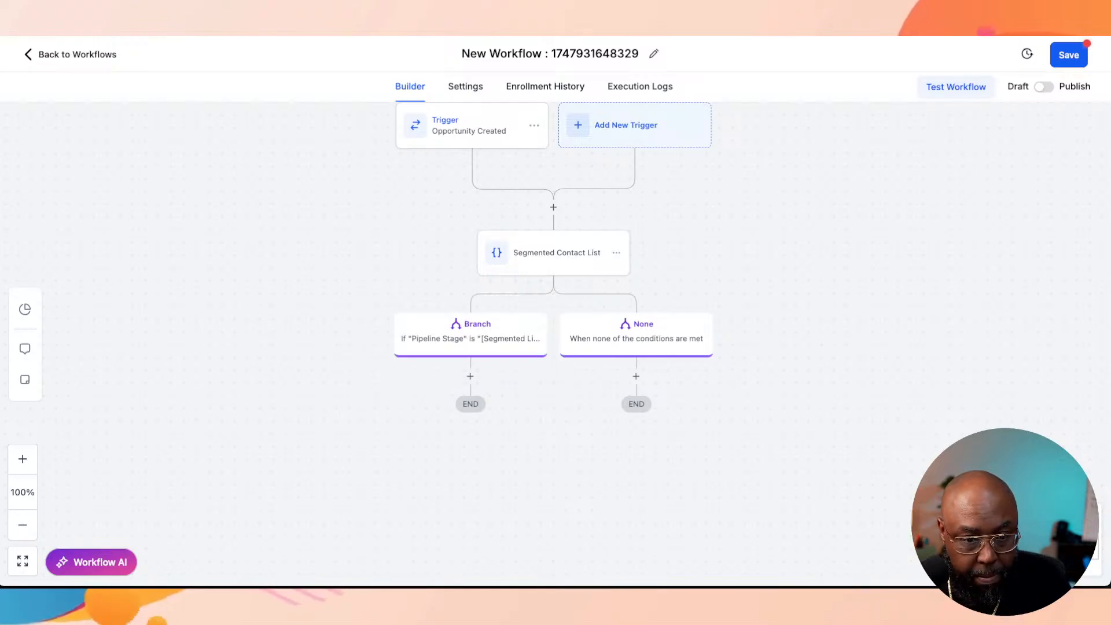
left_click(556, 253)
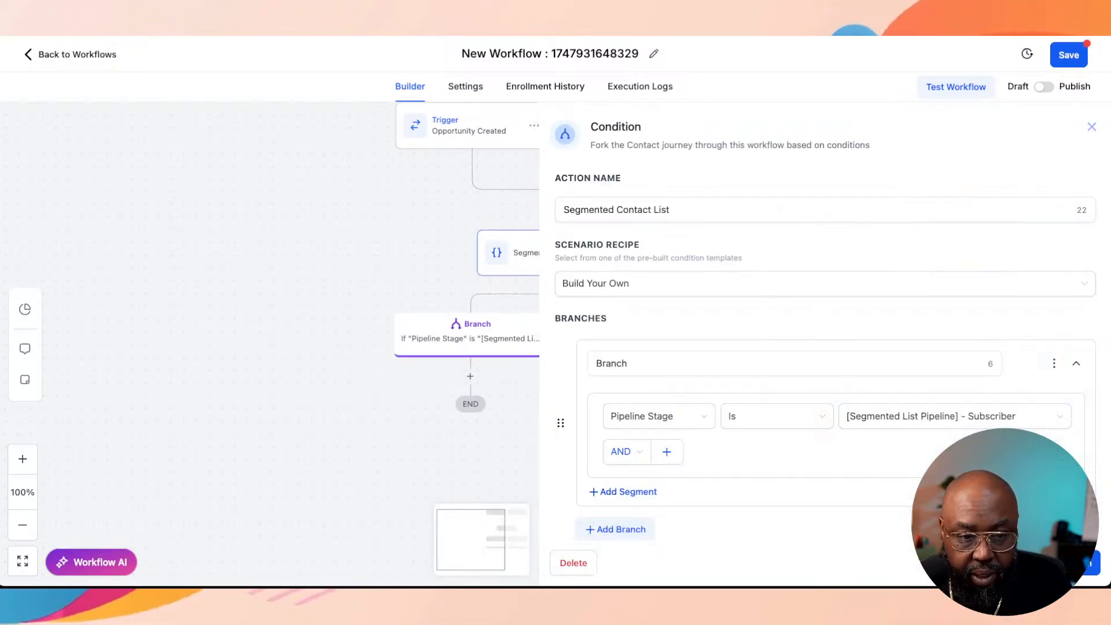
scroll(616, 509, "down", 1)
left_click(615, 509)
Step: Rename the first branch, which checks for the Subscriber pipeline stage, as "Subscriber"
scroll(616, 510, "down", 4)
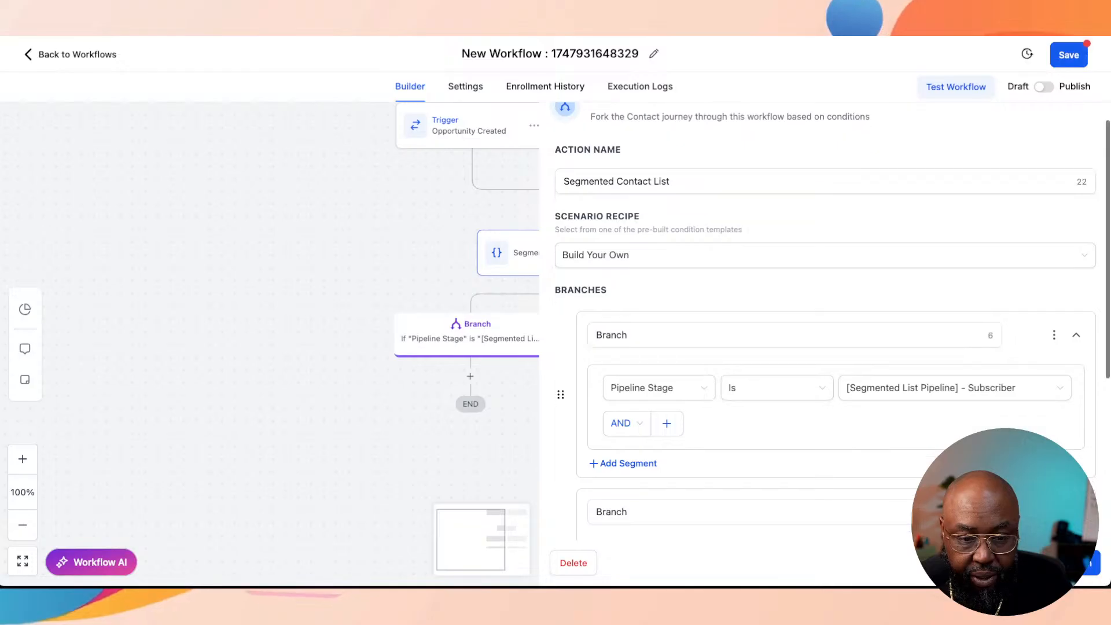
double_click(612, 140)
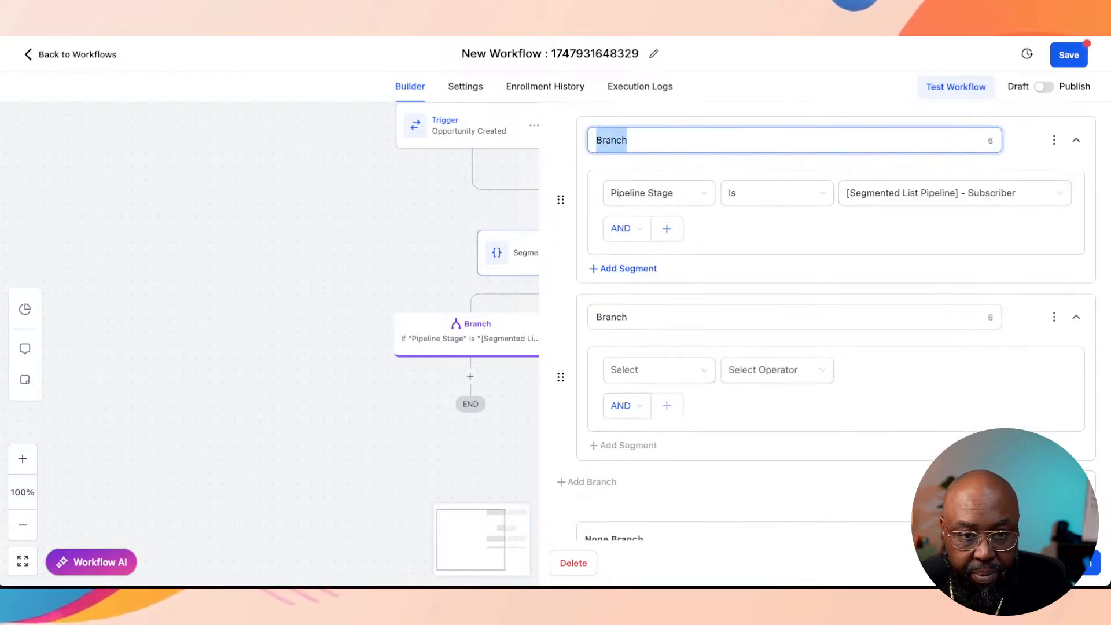
type("Sc")
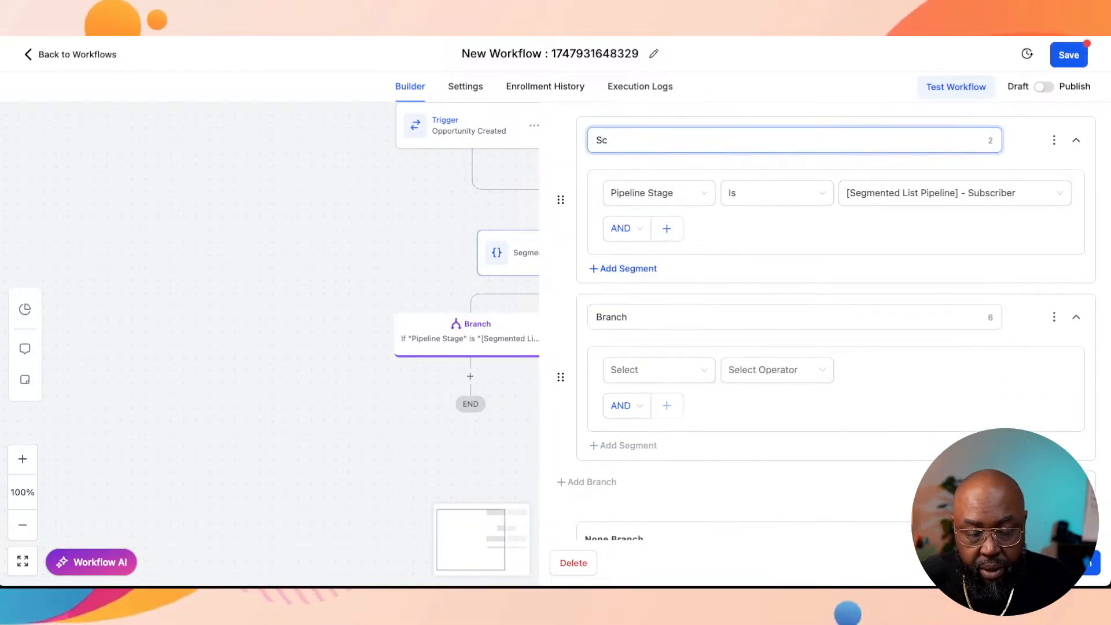
key("BackSpace")
type("ubscir")
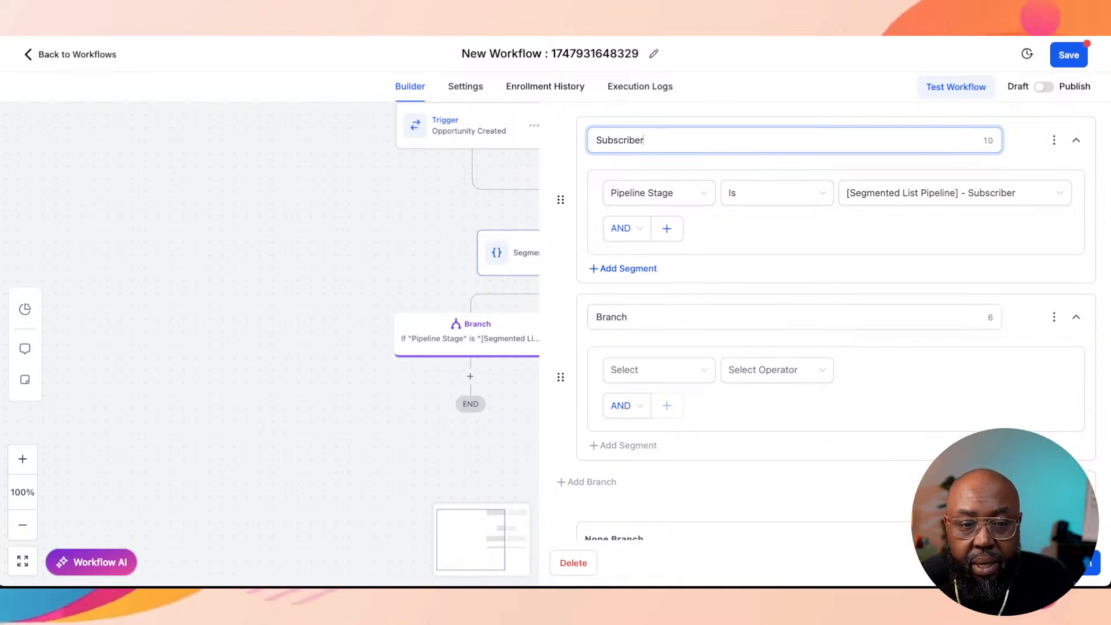
Step: Open the name of the second, still unconfigured branch for editing
double_click(612, 317)
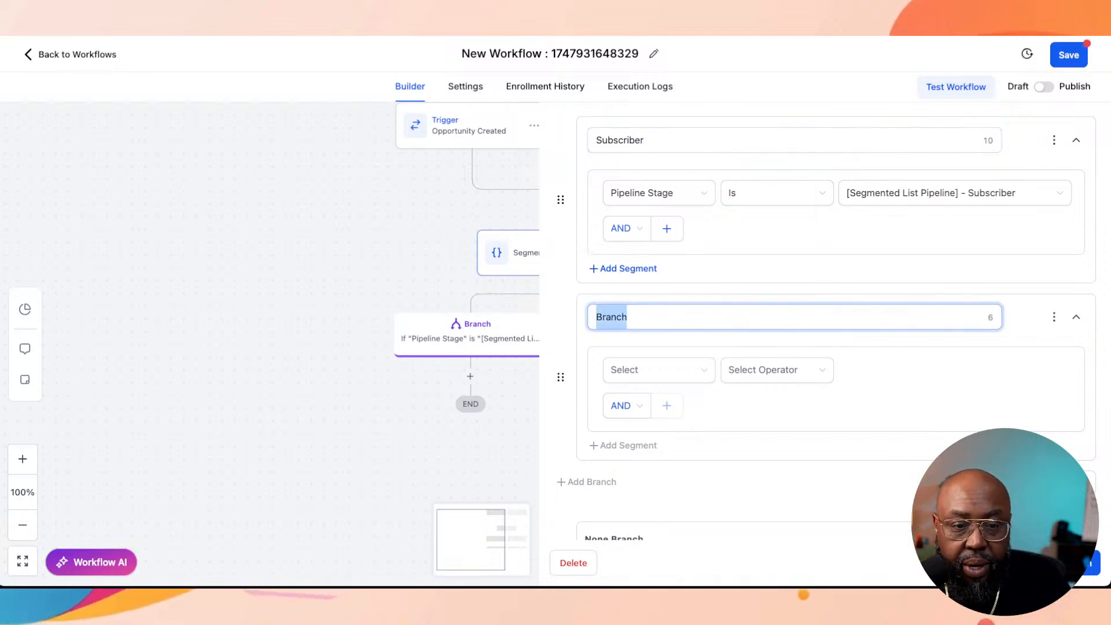
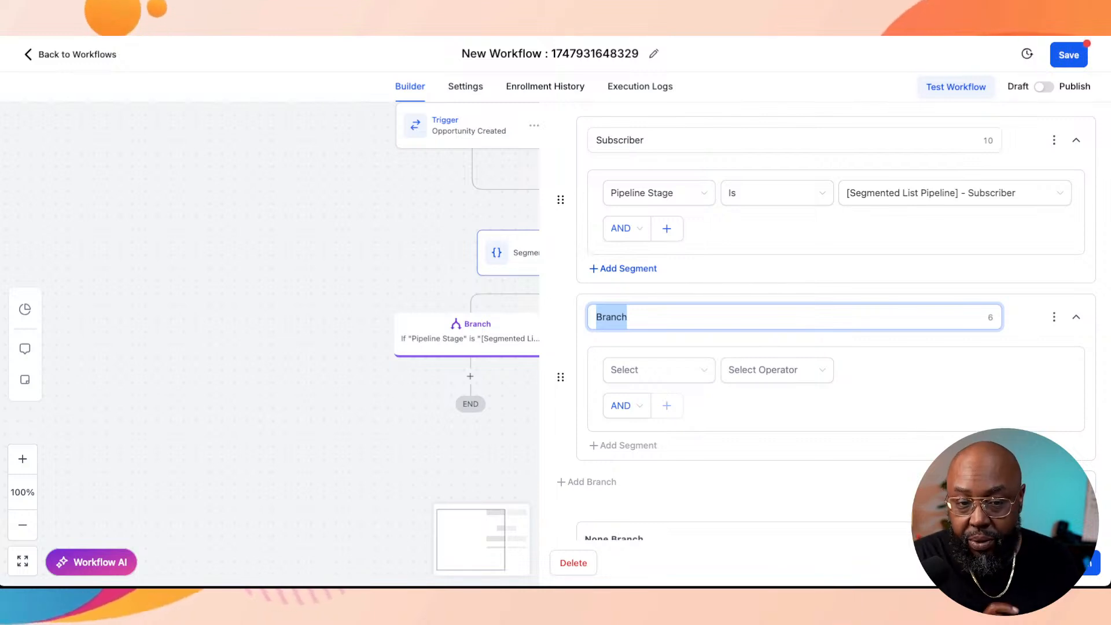
Step: Name the second branch "Lead" and set its condition to Pipeline Stage Is "[Segmented List Pipeline] - Lead"
type("S")
key("BackSpace")
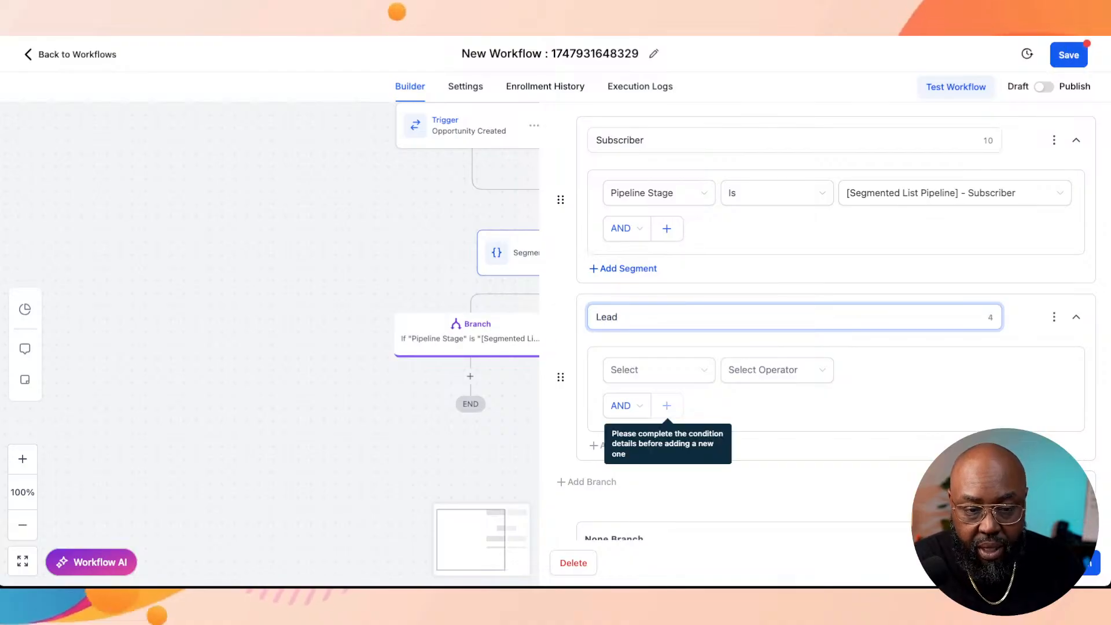
left_click(648, 371)
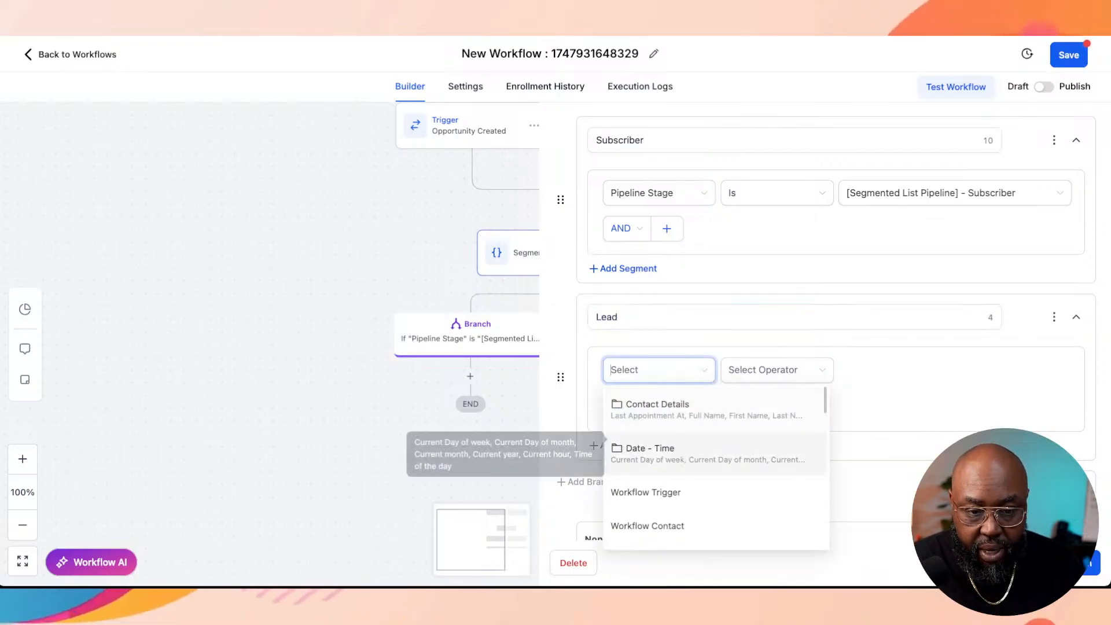
scroll(712, 411, "down", 5)
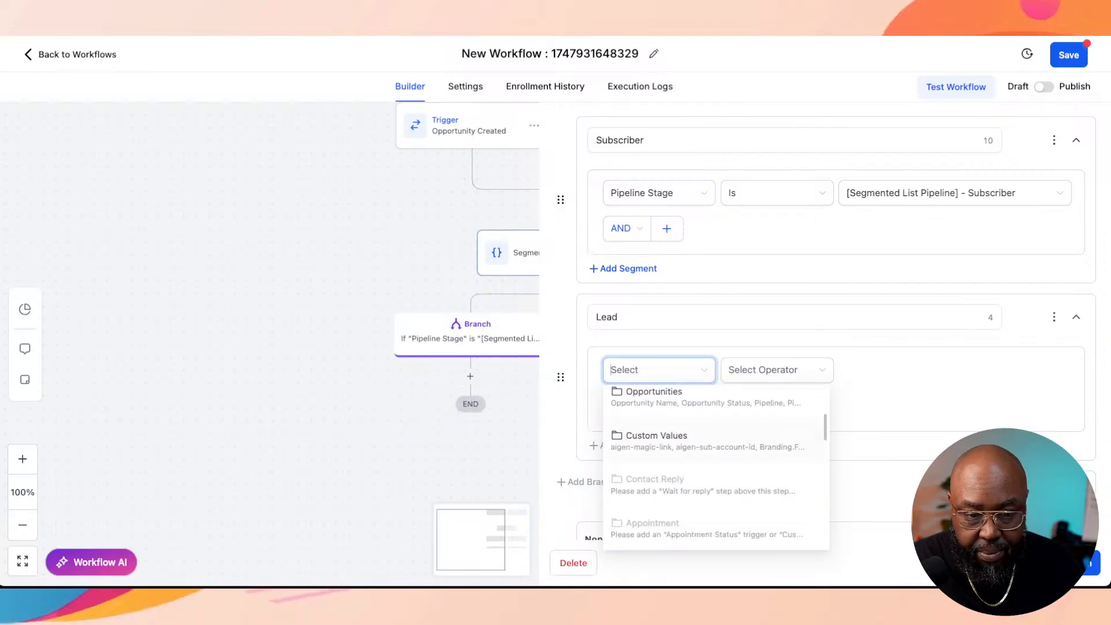
scroll(716, 464, "up", 5)
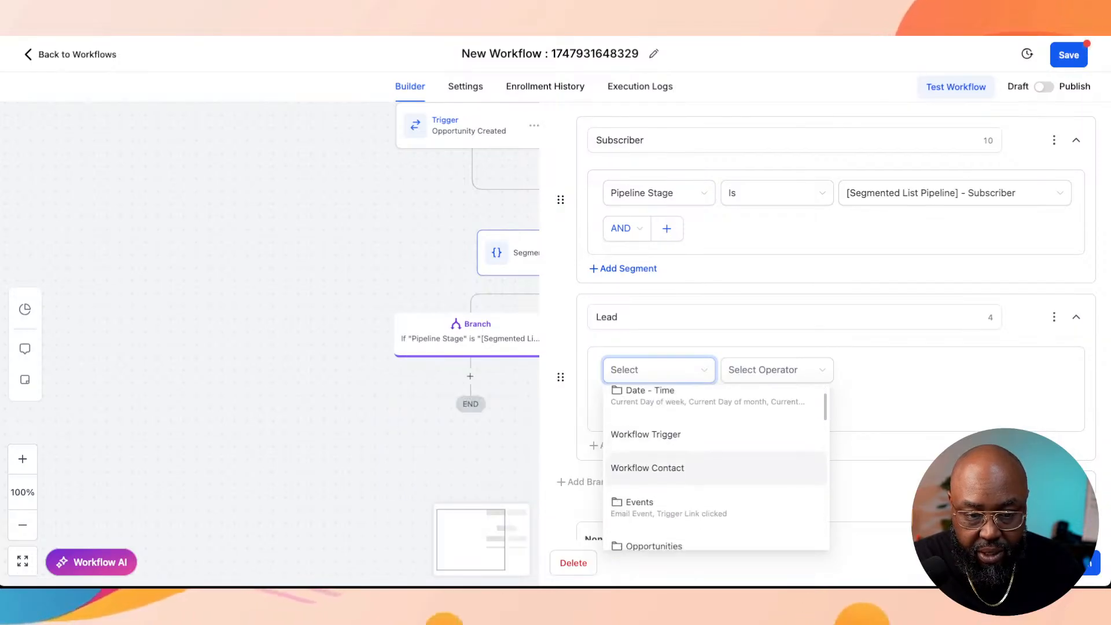
scroll(717, 463, "down", 1)
left_click(694, 527)
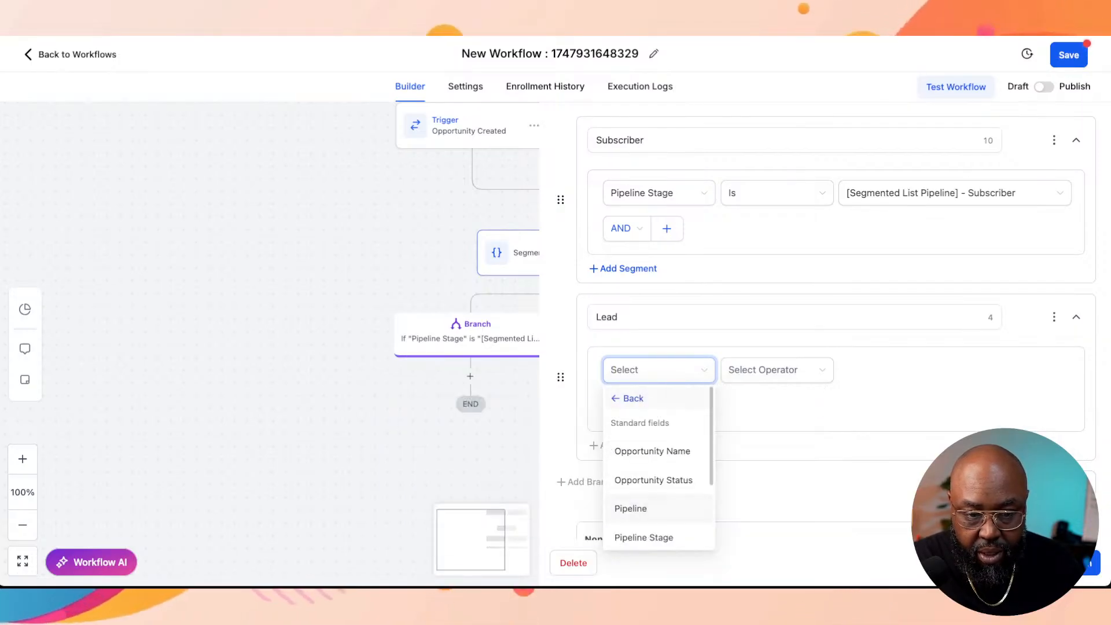
left_click(643, 537)
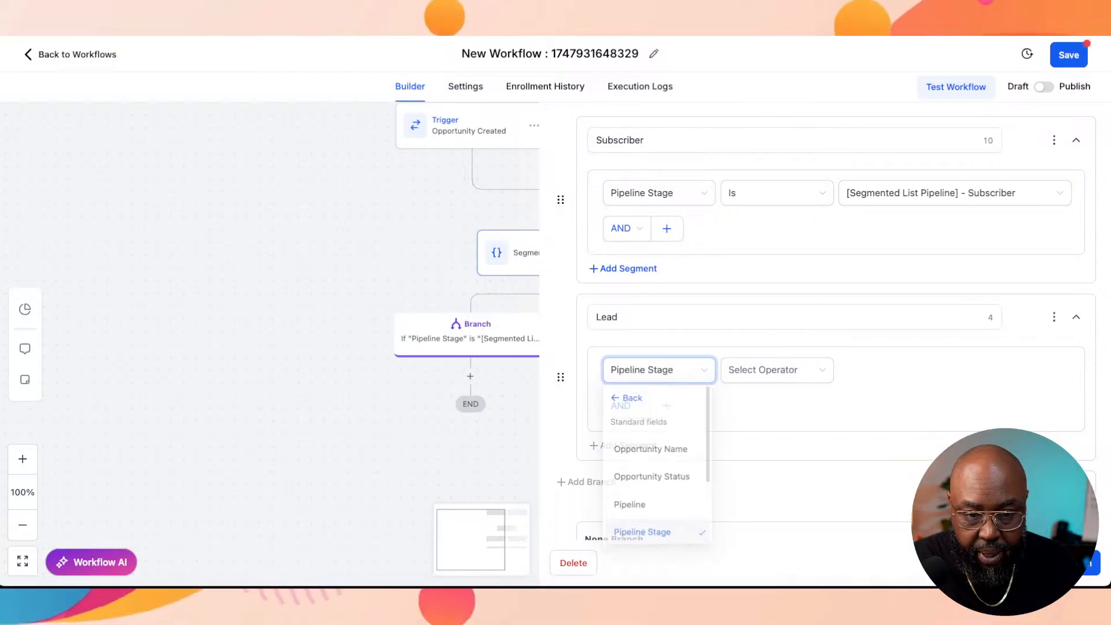
left_click(775, 370)
left_click(732, 398)
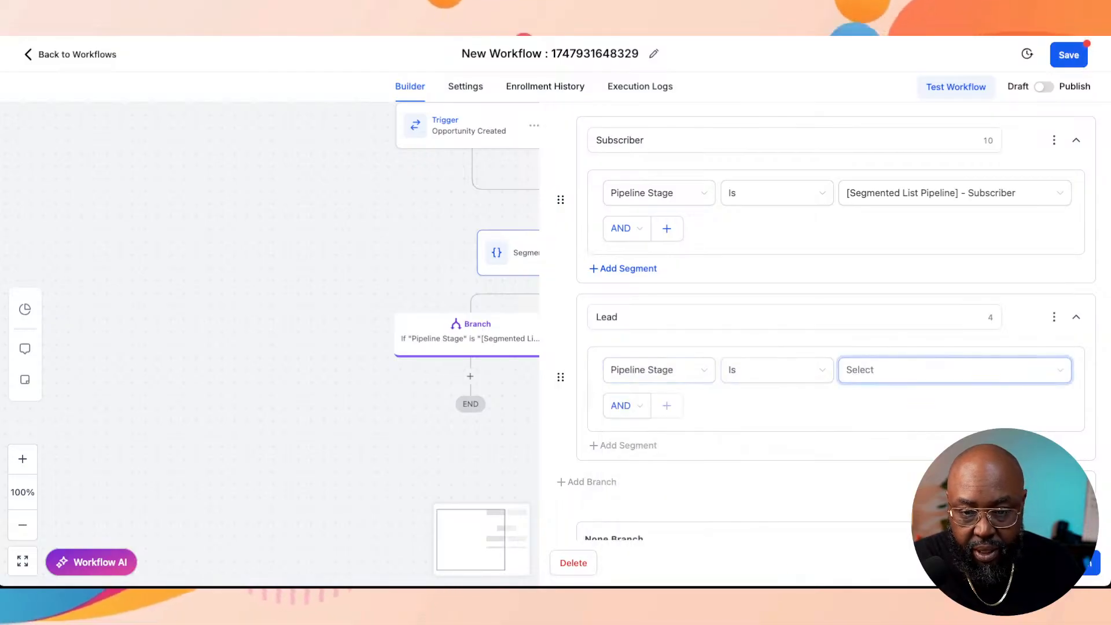
type("lead")
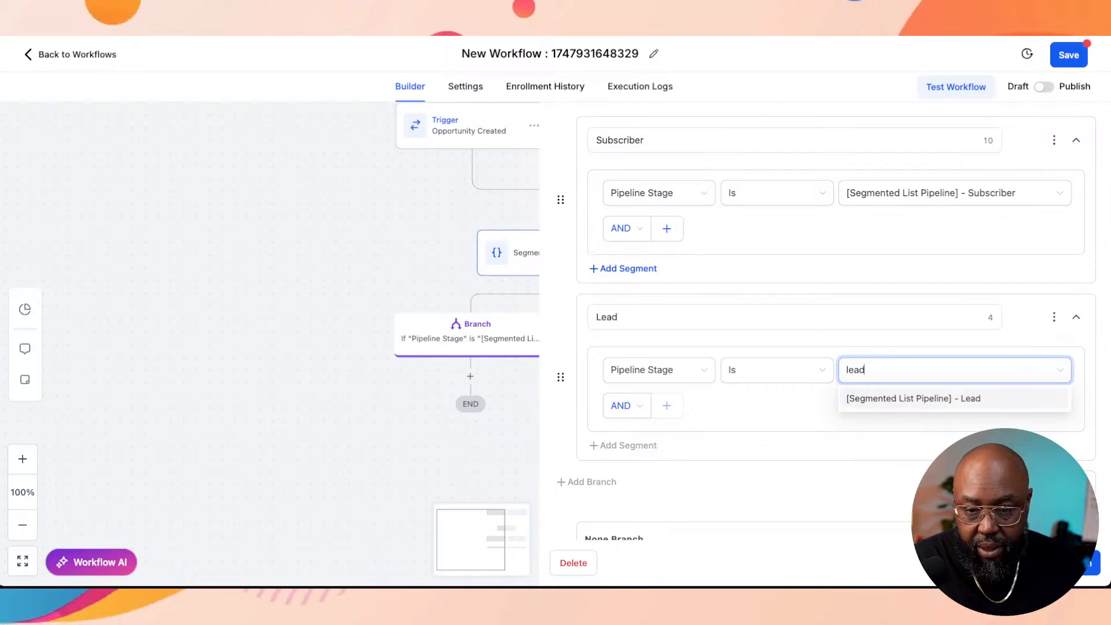
key("Return")
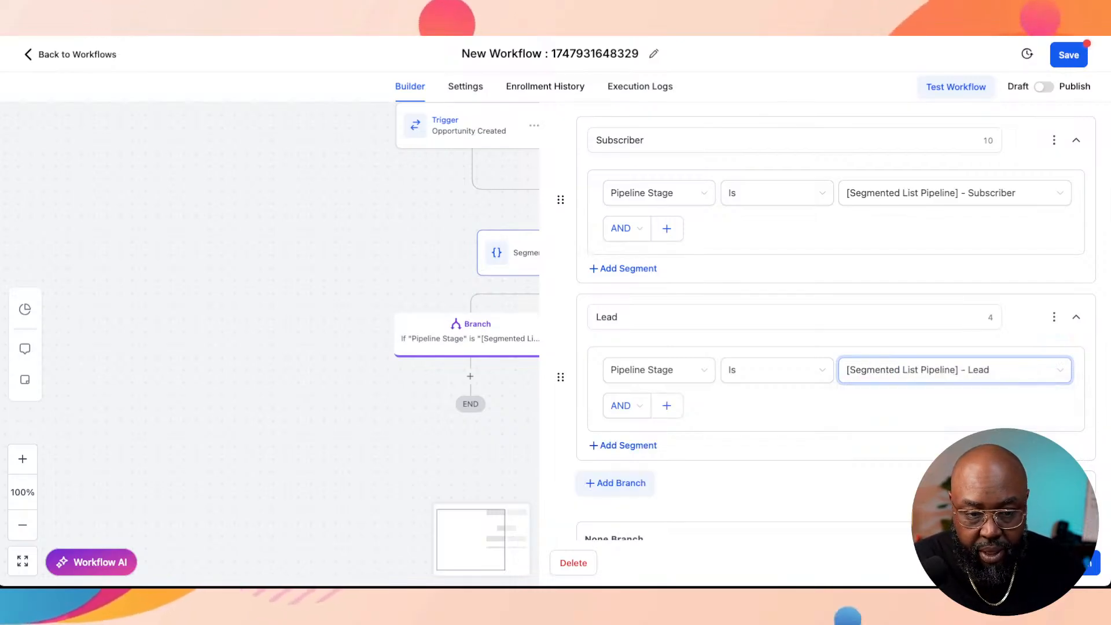
Step: Add a third branch and name it "Marketing Qualified"
left_click(587, 482)
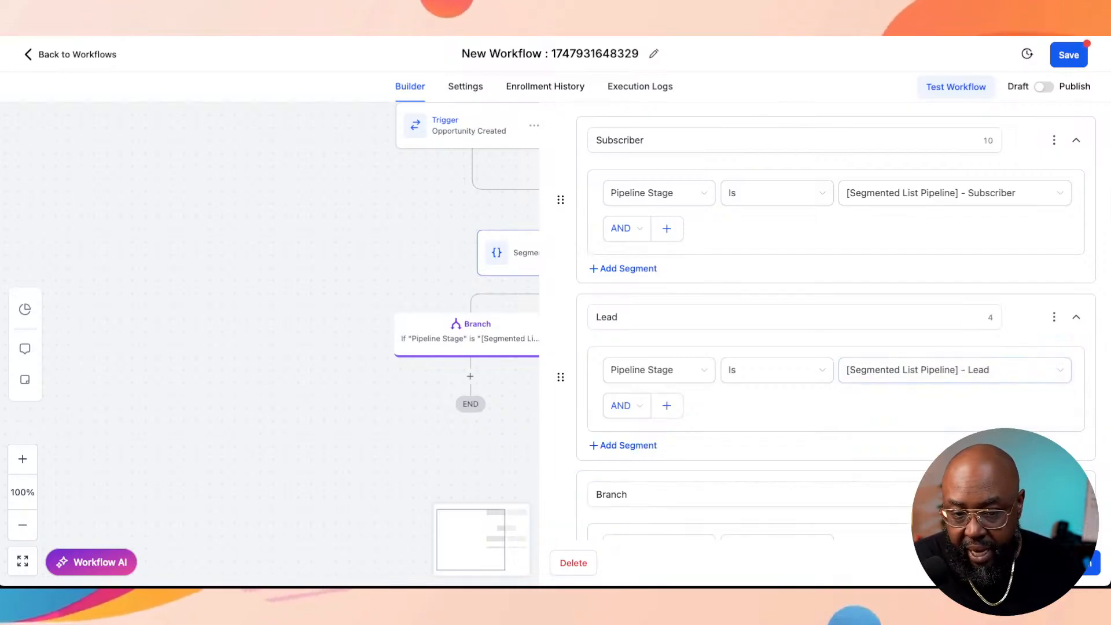
scroll(836, 347, "down", 2)
double_click(612, 410)
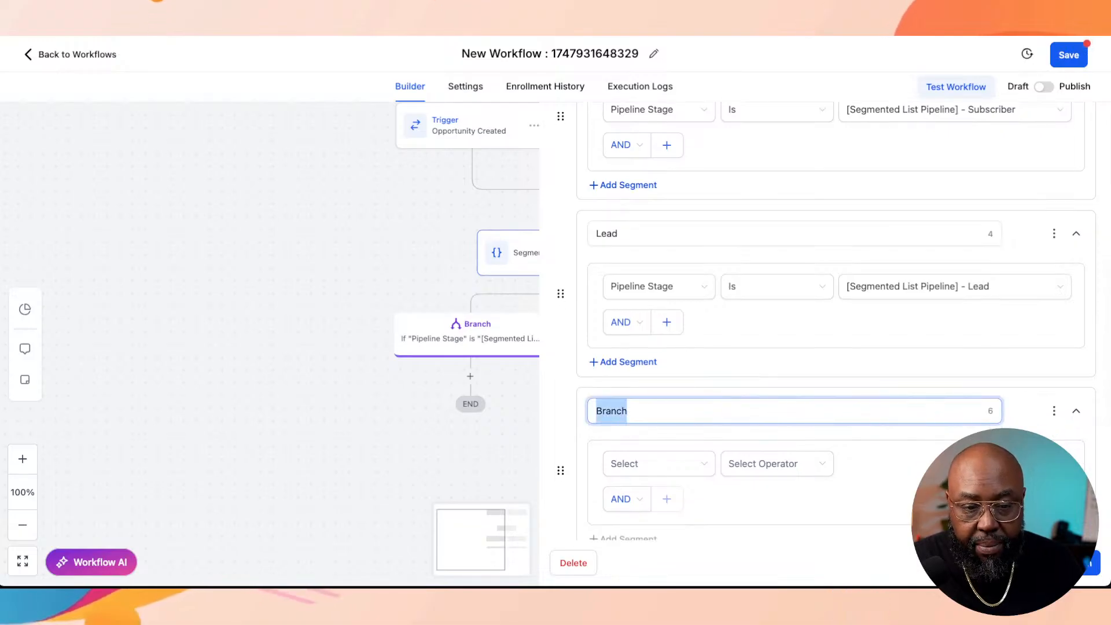
double_click(612, 411)
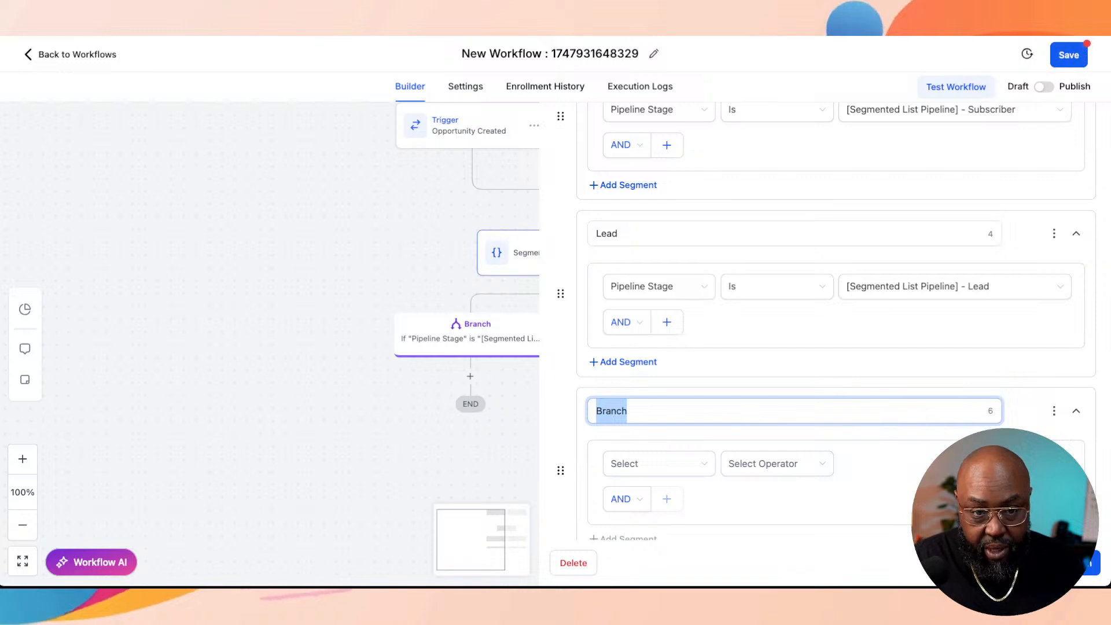
type("M")
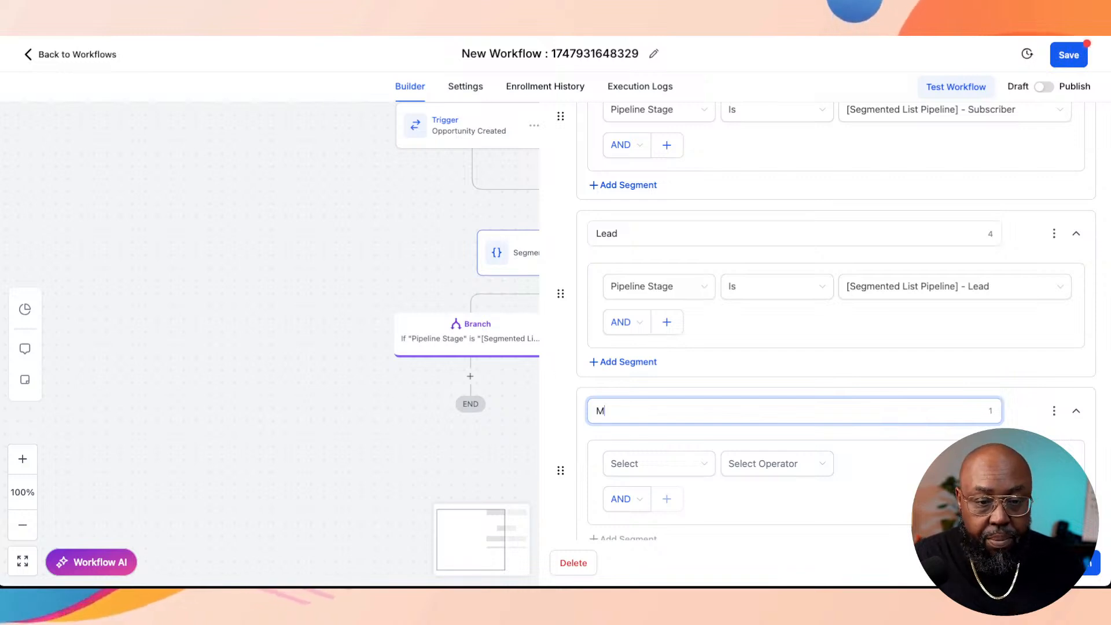
type("arketing Qu")
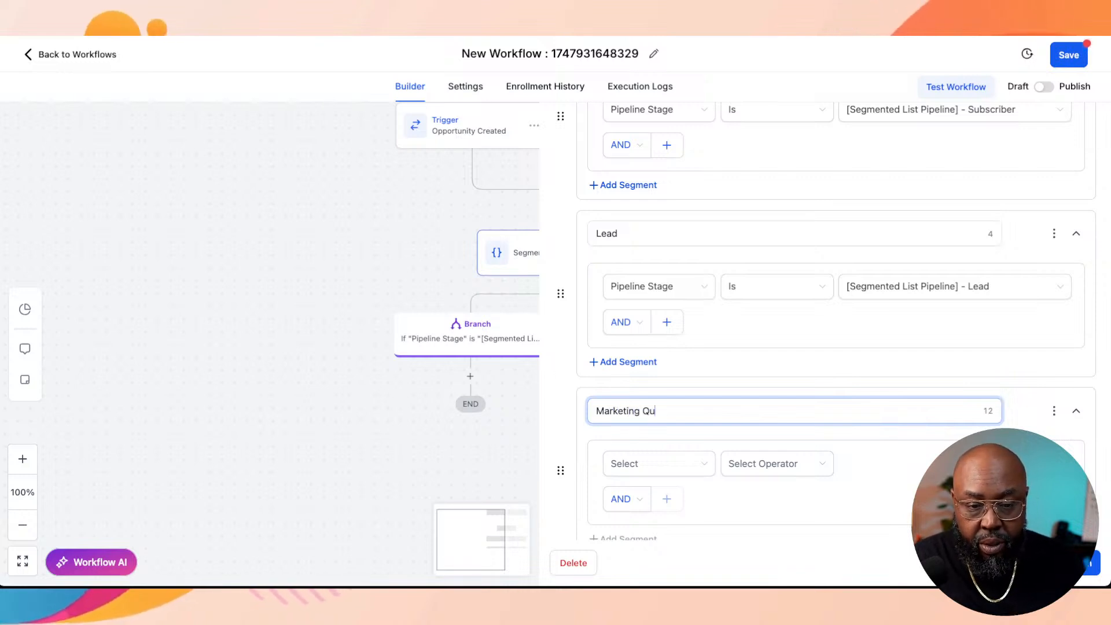
type("alified")
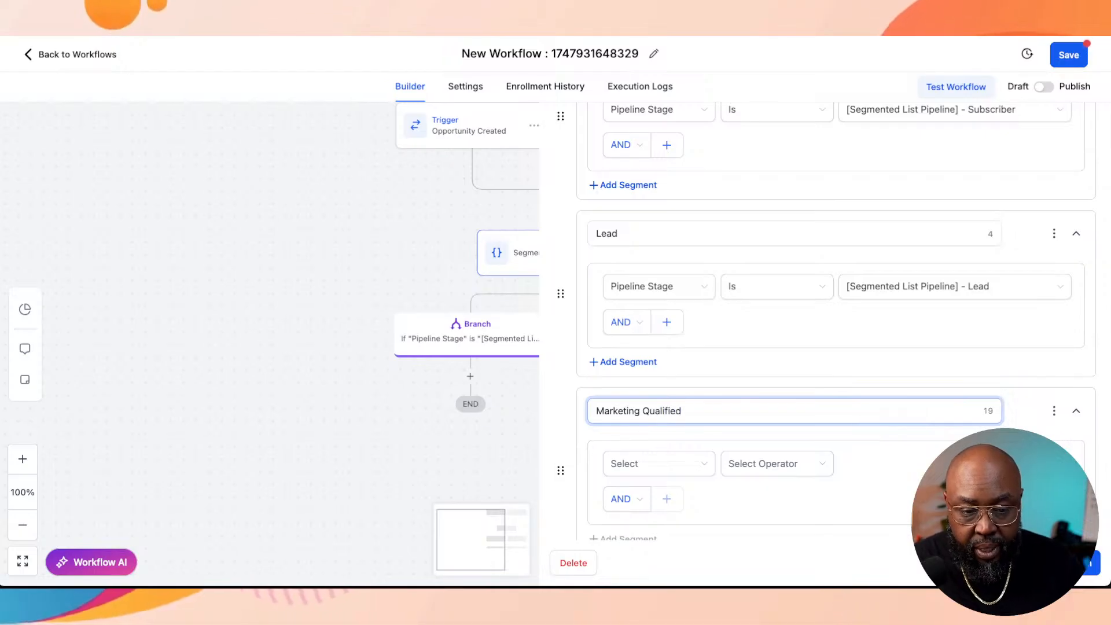
Step: Set the Marketing Qualified branch condition to Pipeline Stage Is "[Segmented List Pipeline] - Marketing Qualified"
left_click(659, 463)
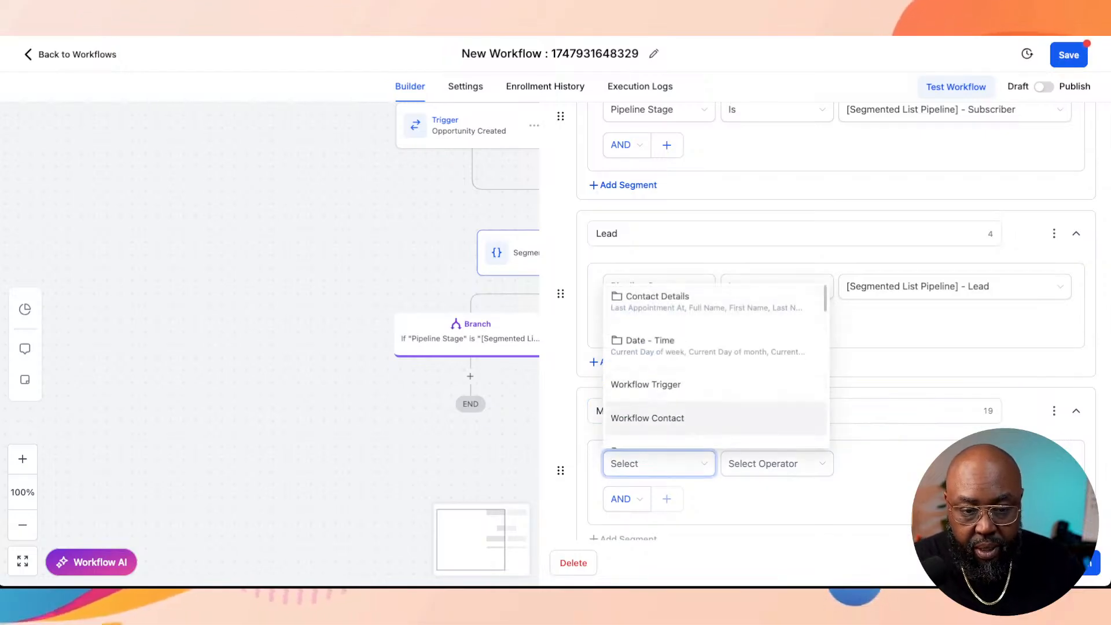
scroll(716, 377, "down", 3)
left_click(642, 398)
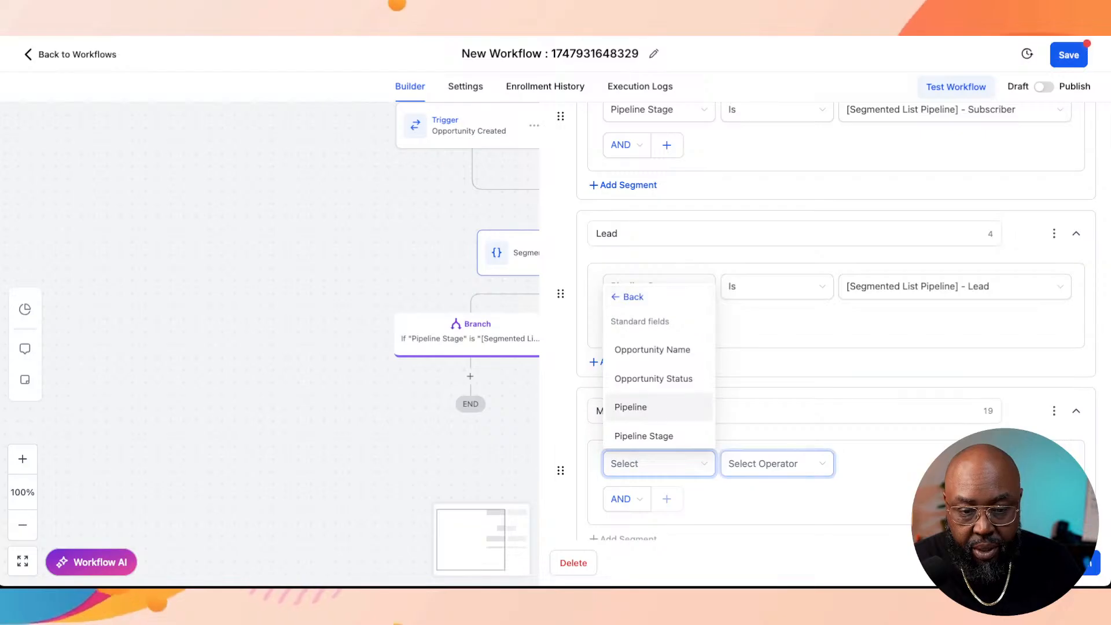
left_click(644, 436)
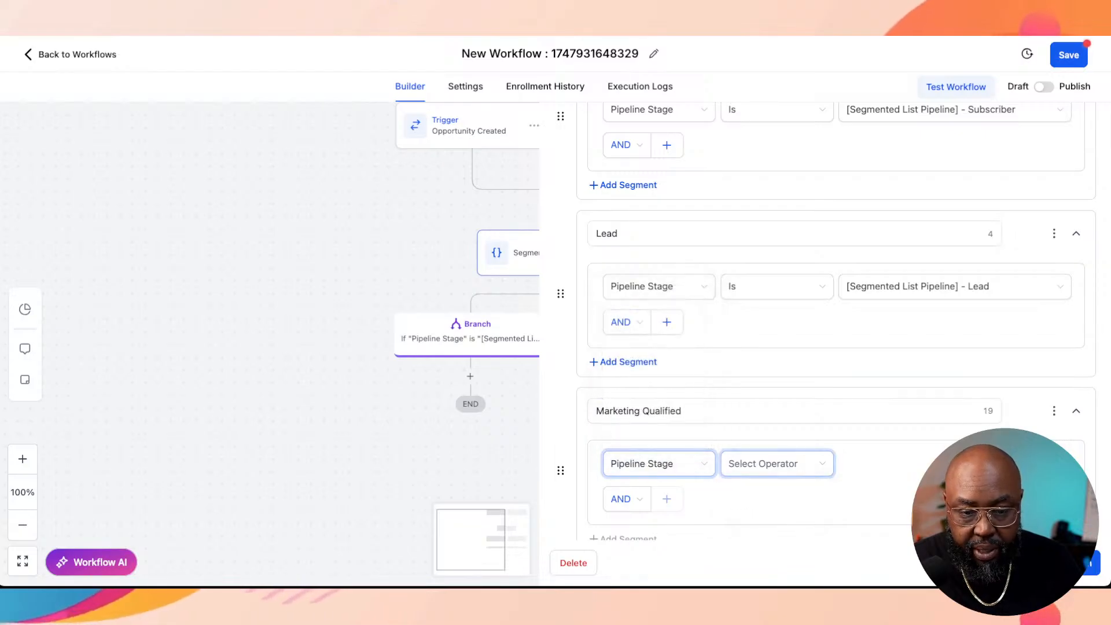
left_click(747, 492)
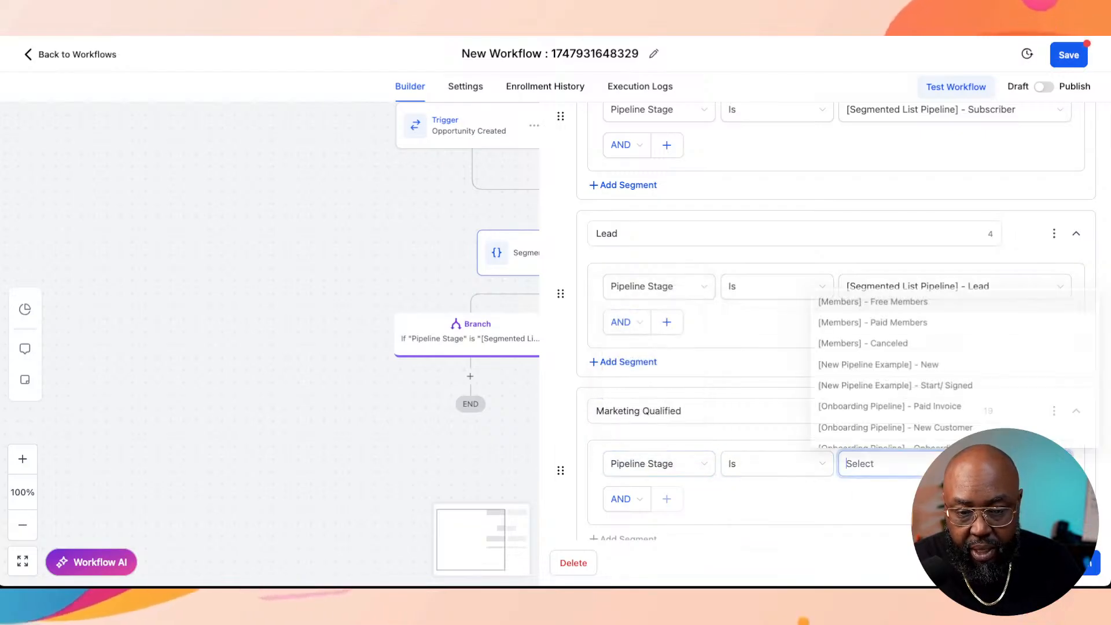
type("mark")
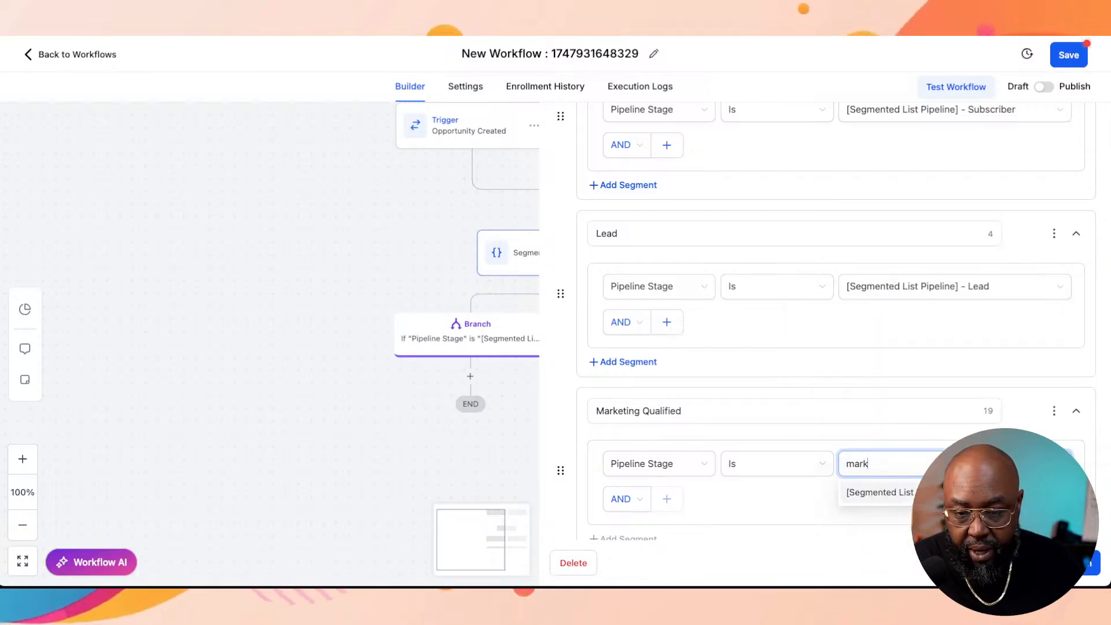
key("Return")
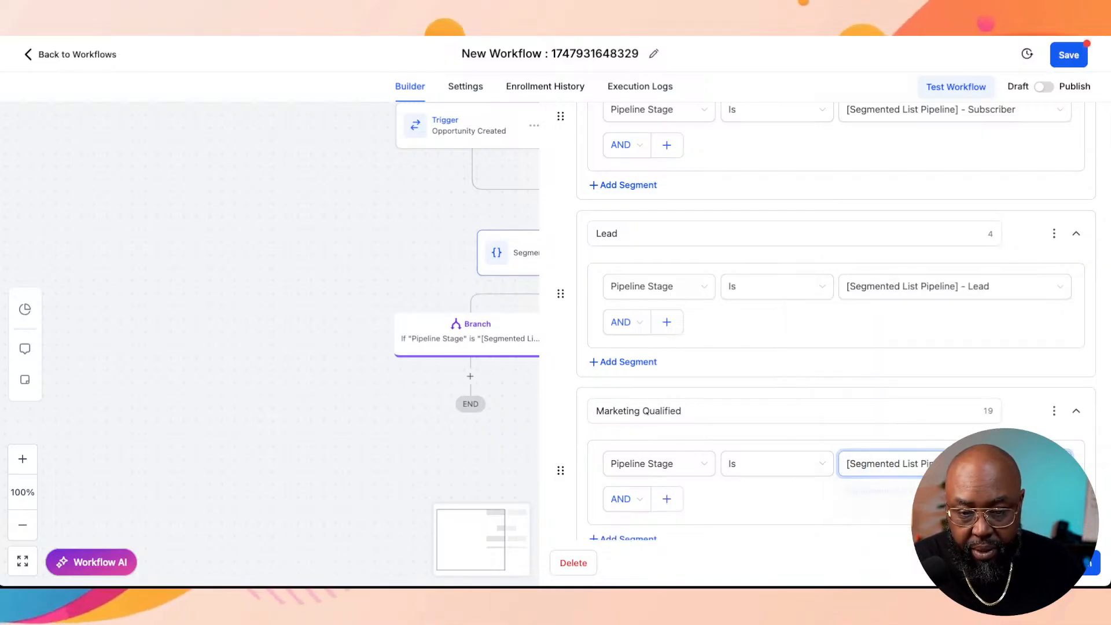
Step: Add a fourth branch and name it "Sale Qualified"
scroll(836, 347, "down", 3)
left_click(615, 408)
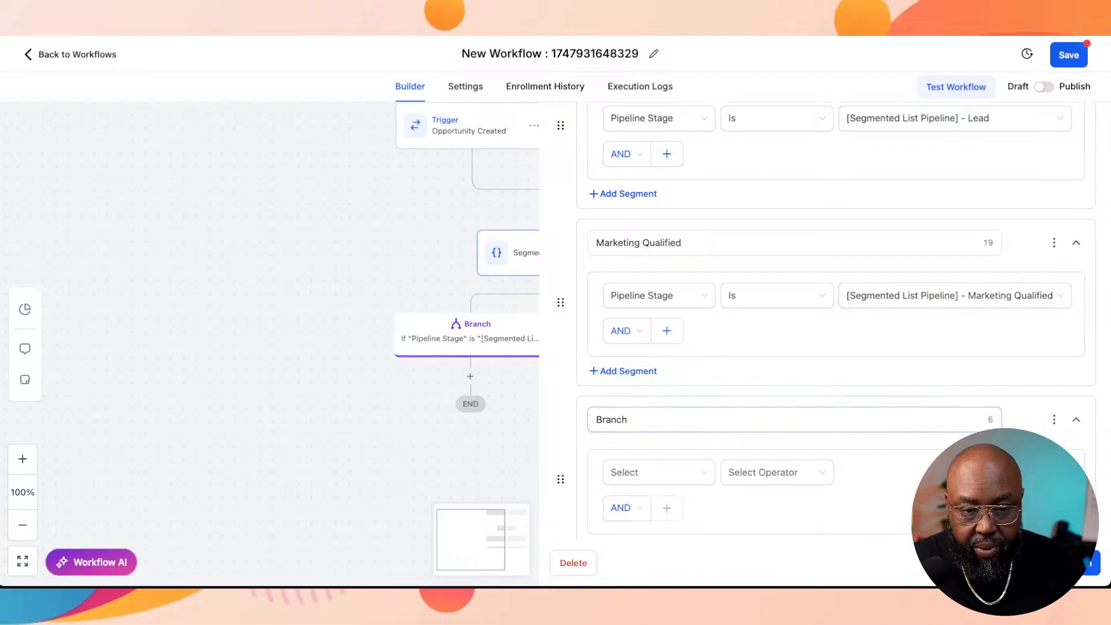
key("ctrl+a")
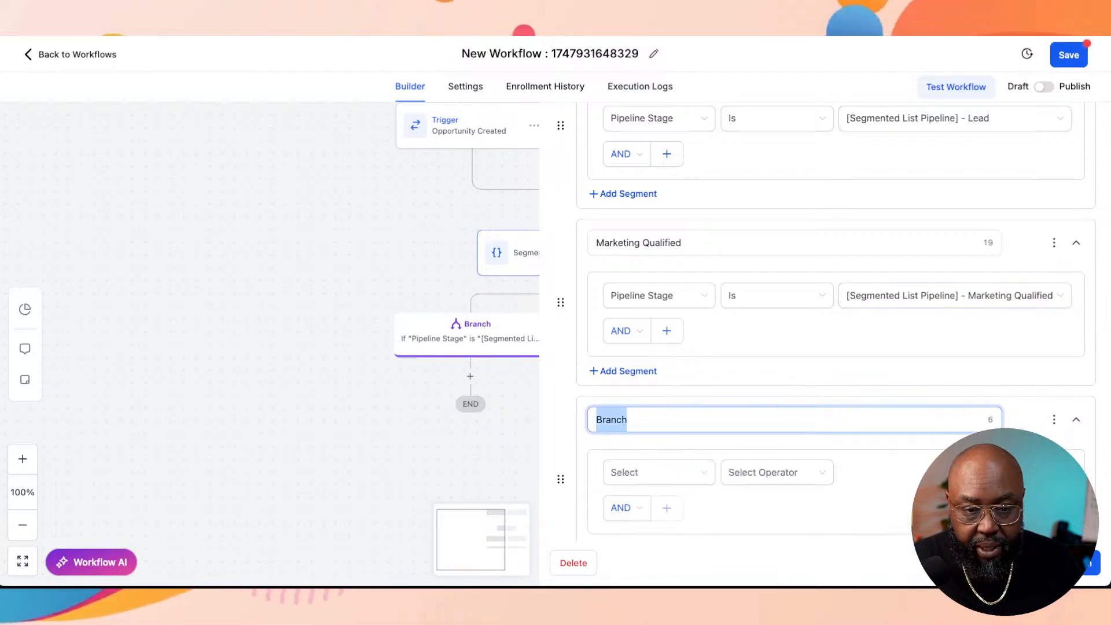
type("Sale")
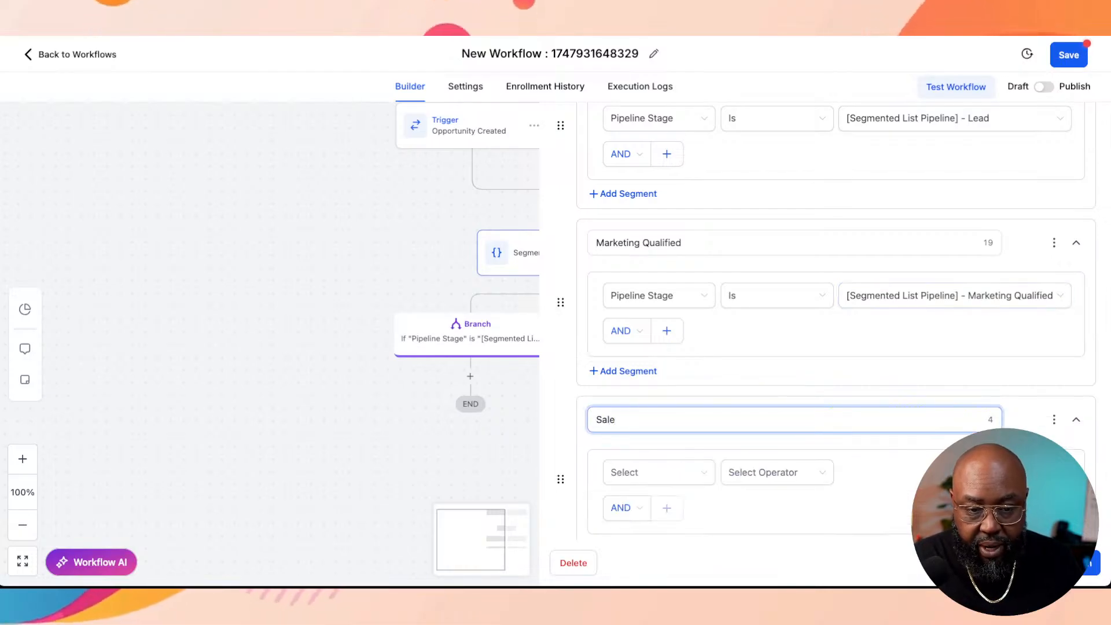
type(" Qualified")
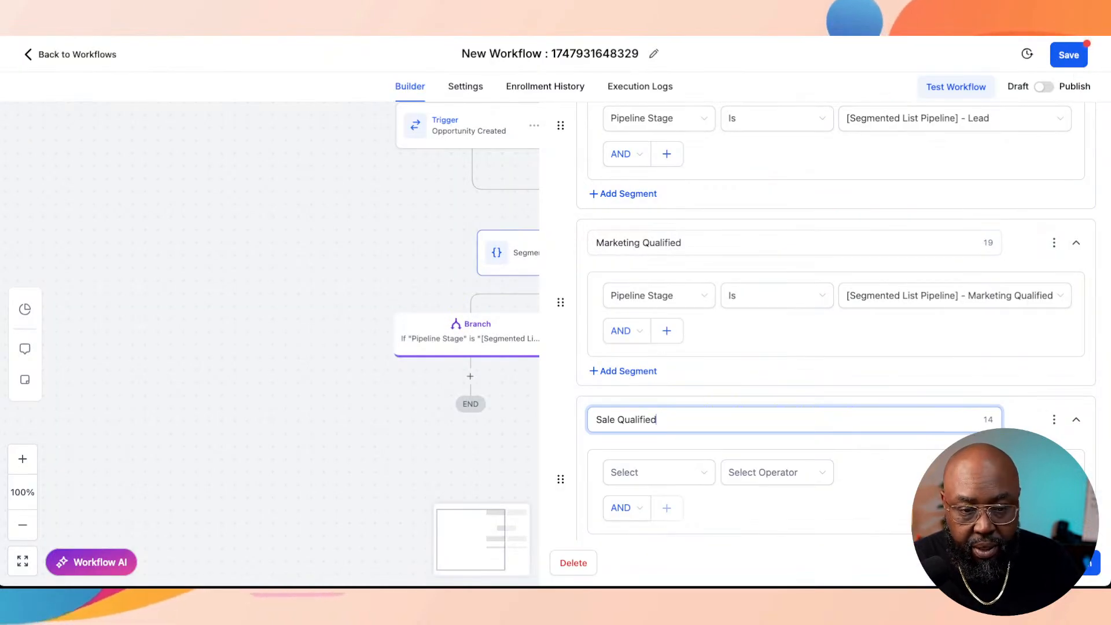
scroll(659, 472, "down", 1)
left_click(659, 423)
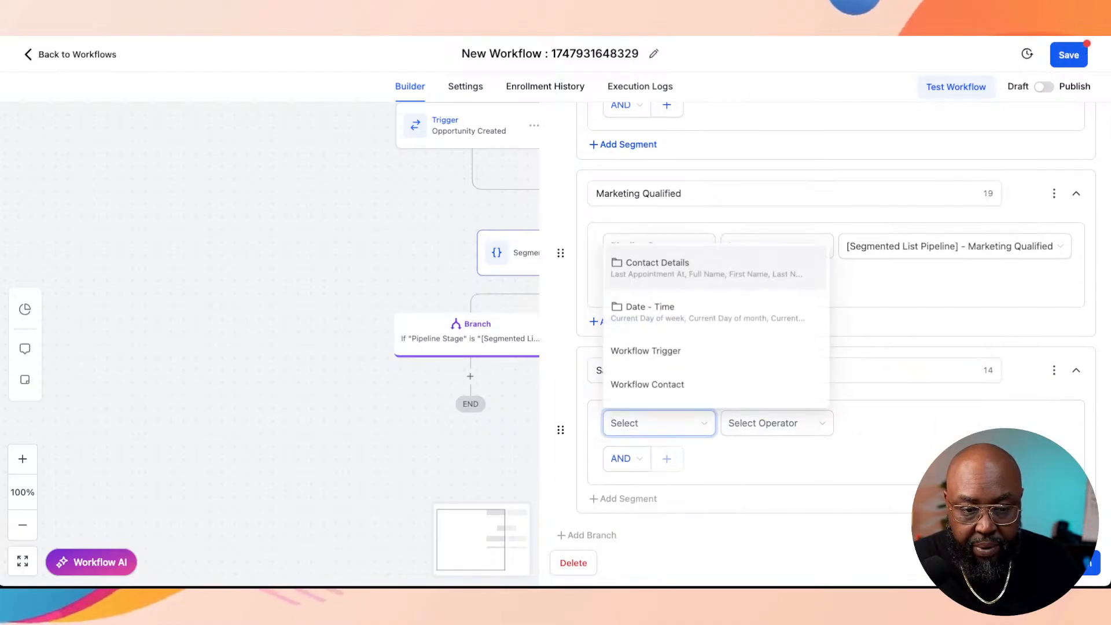
type("pi")
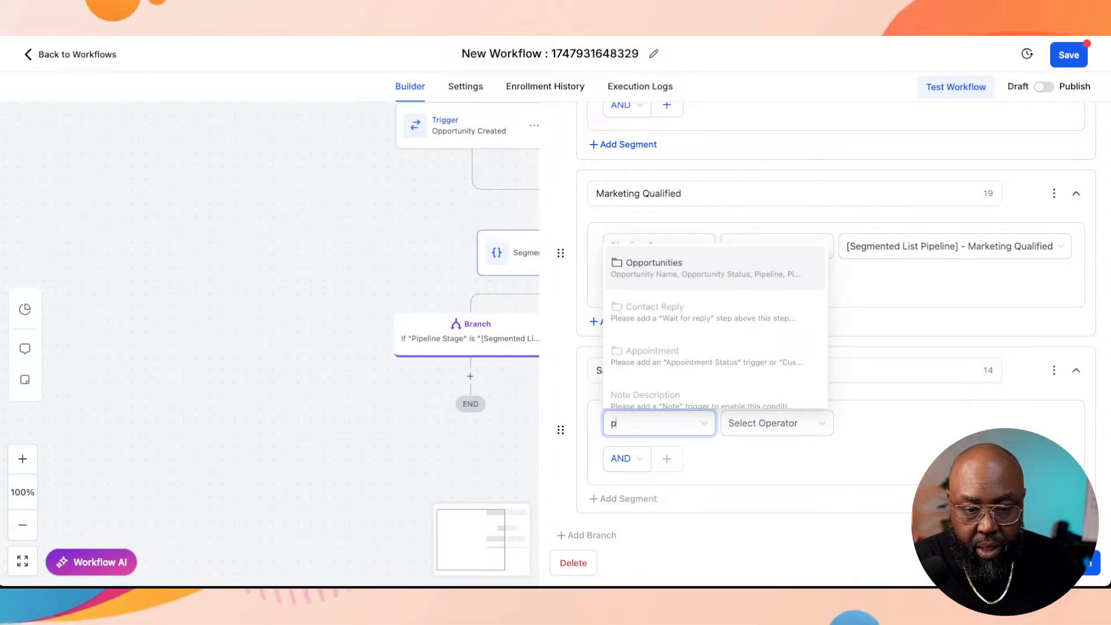
type("ipeline")
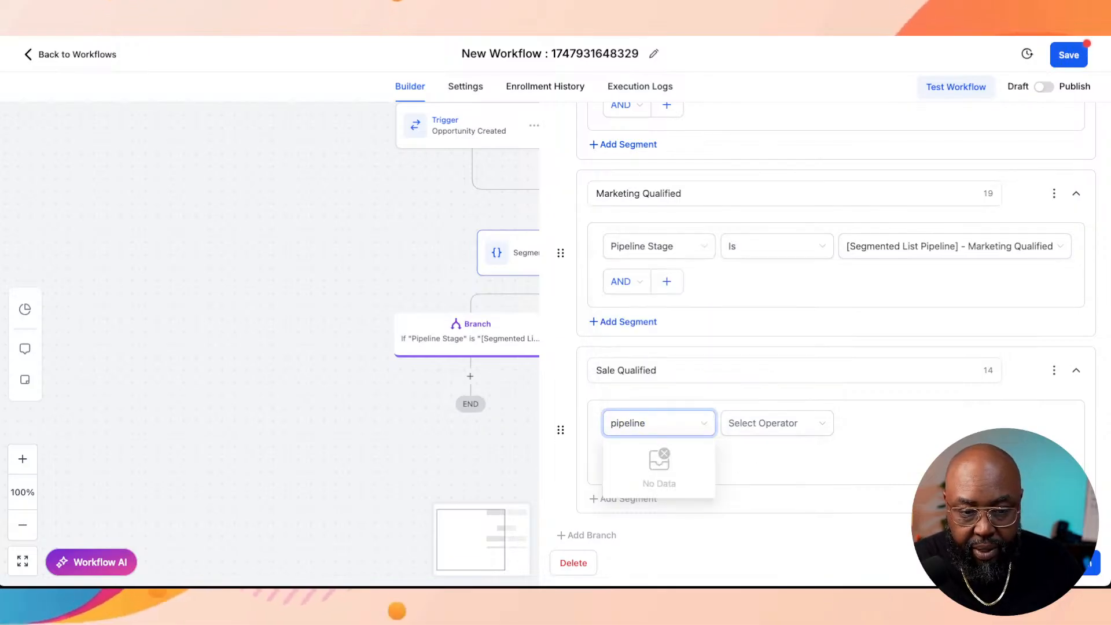
key("ctrl+a")
key("BackSpace")
Step: Set the fourth branch's condition to Pipeline Stage Is "[Segmented List Pipeline] - Sales Qualified" and correct its name to "Sales Qualified"
left_click(659, 423)
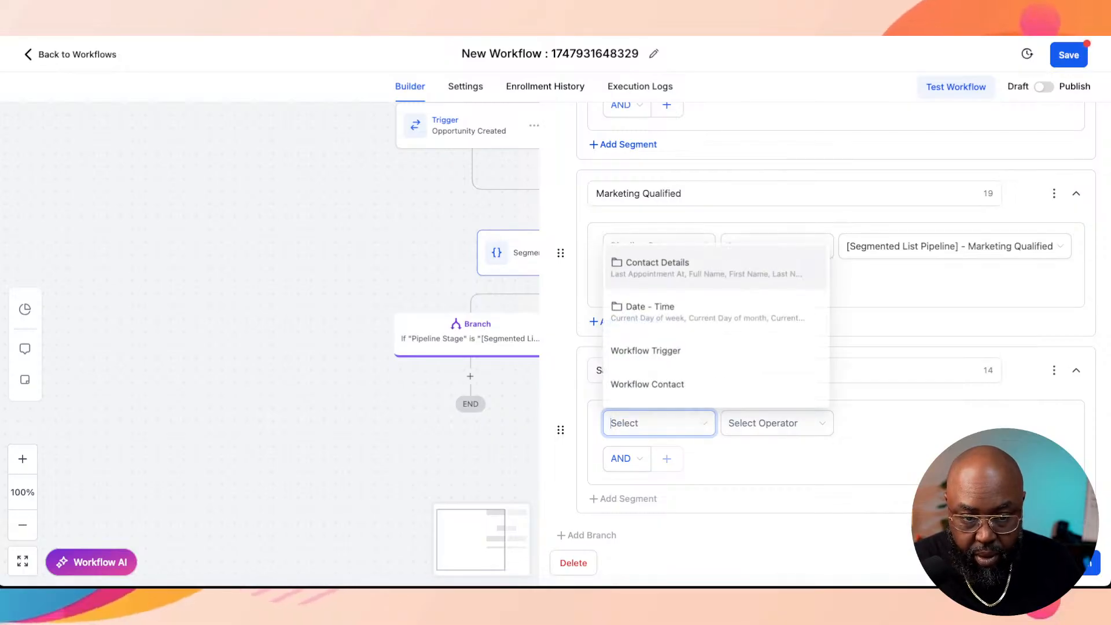
scroll(659, 423, "down", 3)
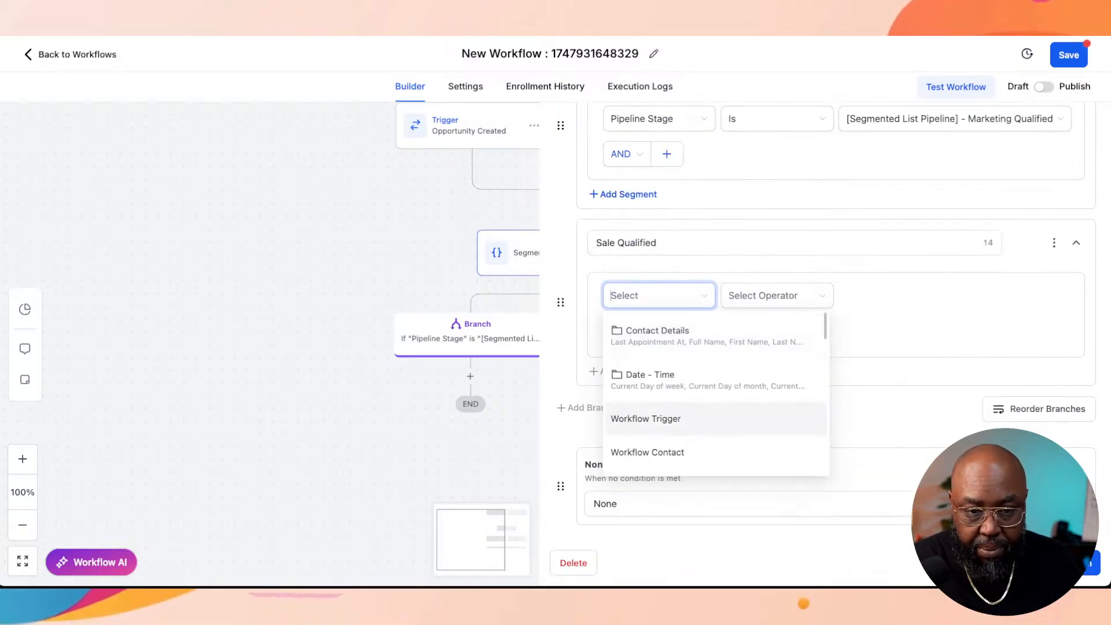
type("oppo")
left_click(712, 335)
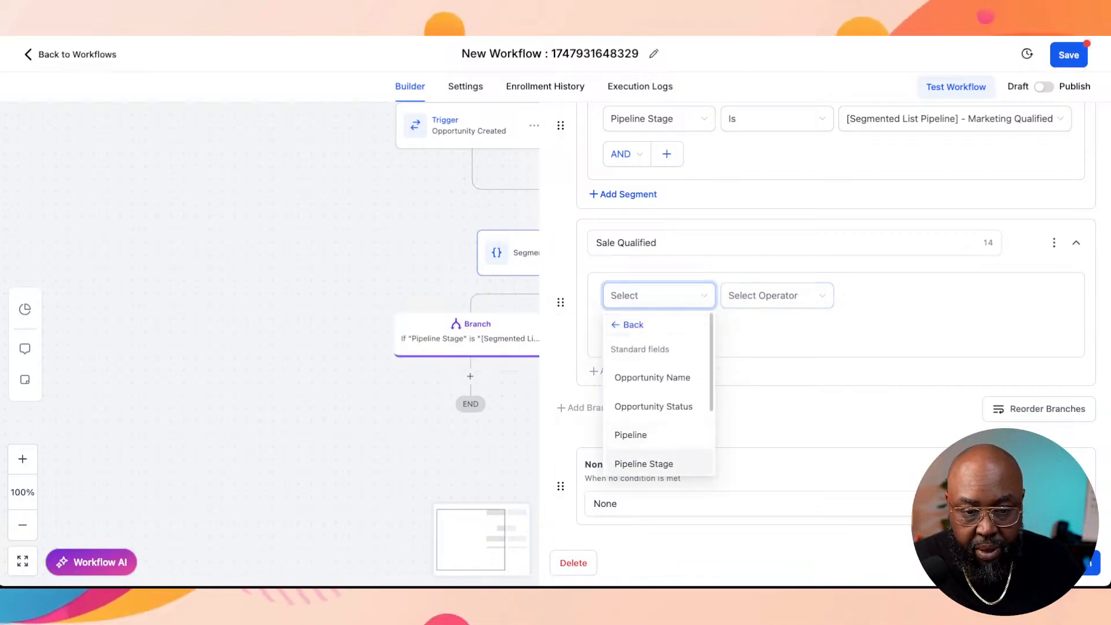
left_click(644, 464)
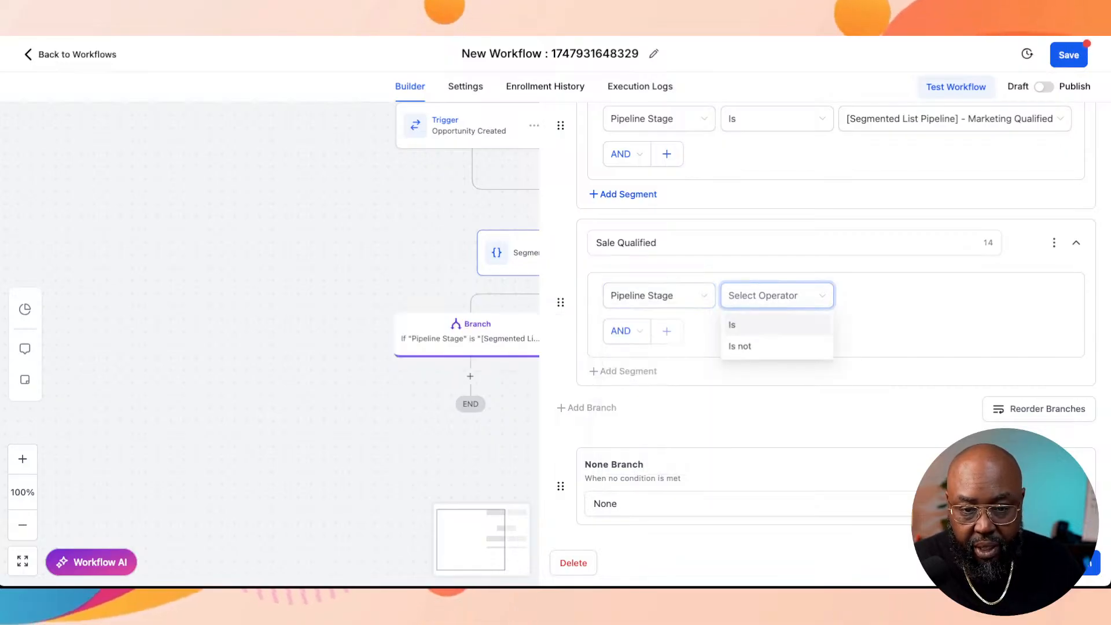
left_click(732, 325)
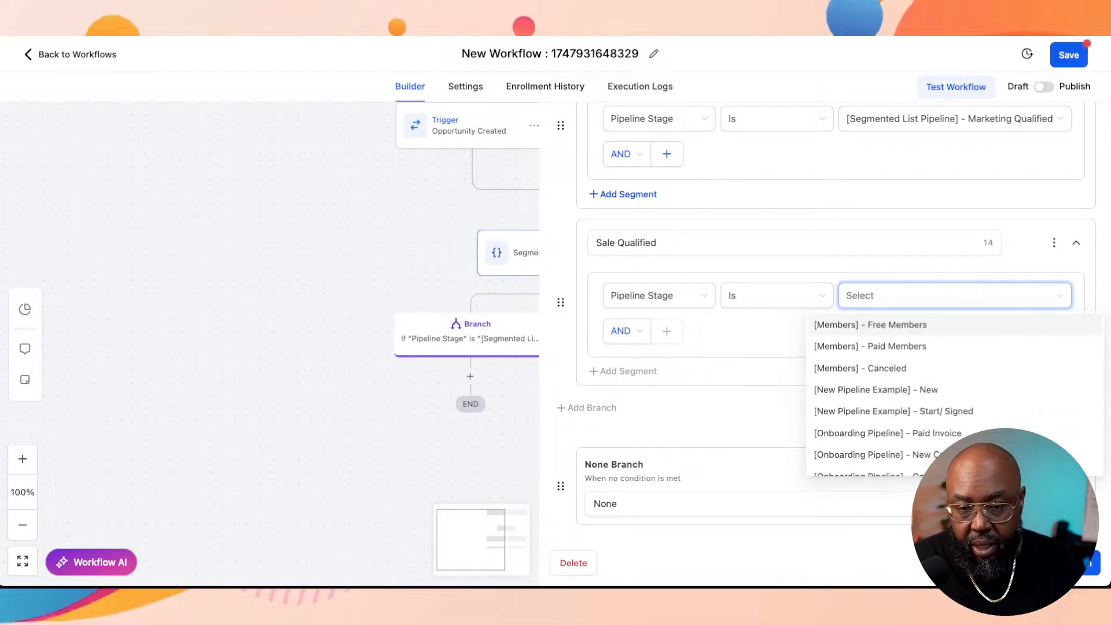
type("sales")
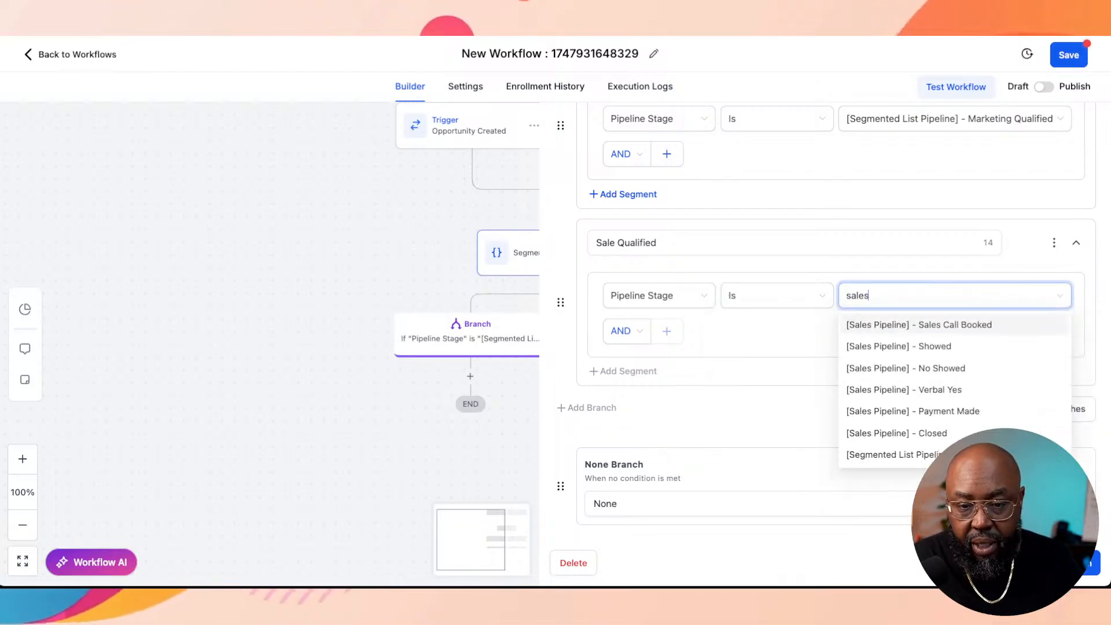
key("Down")
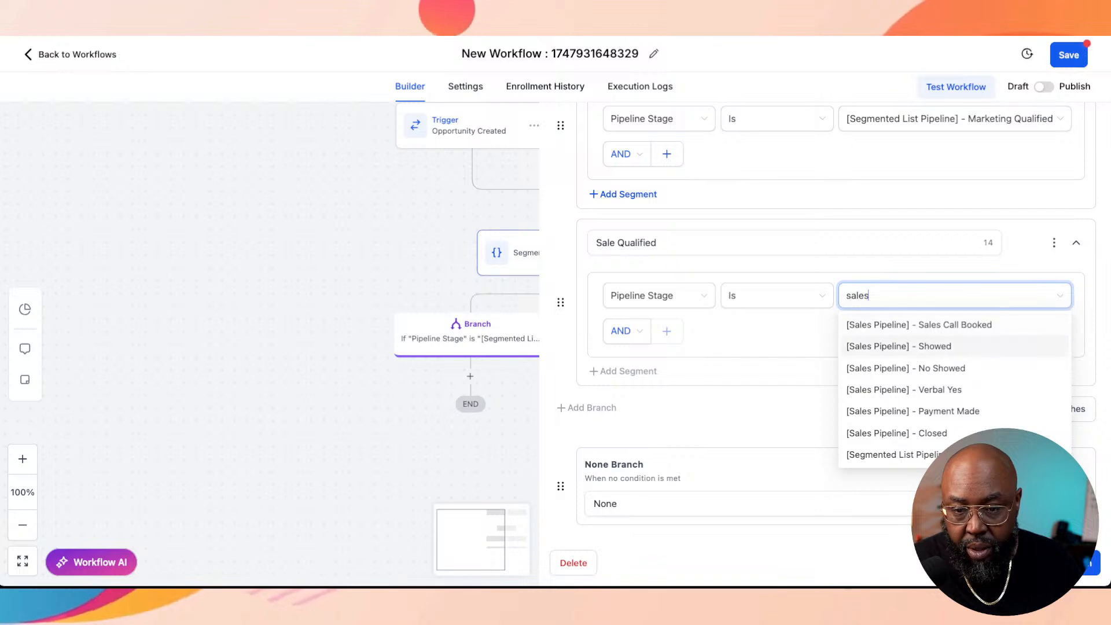
type("q")
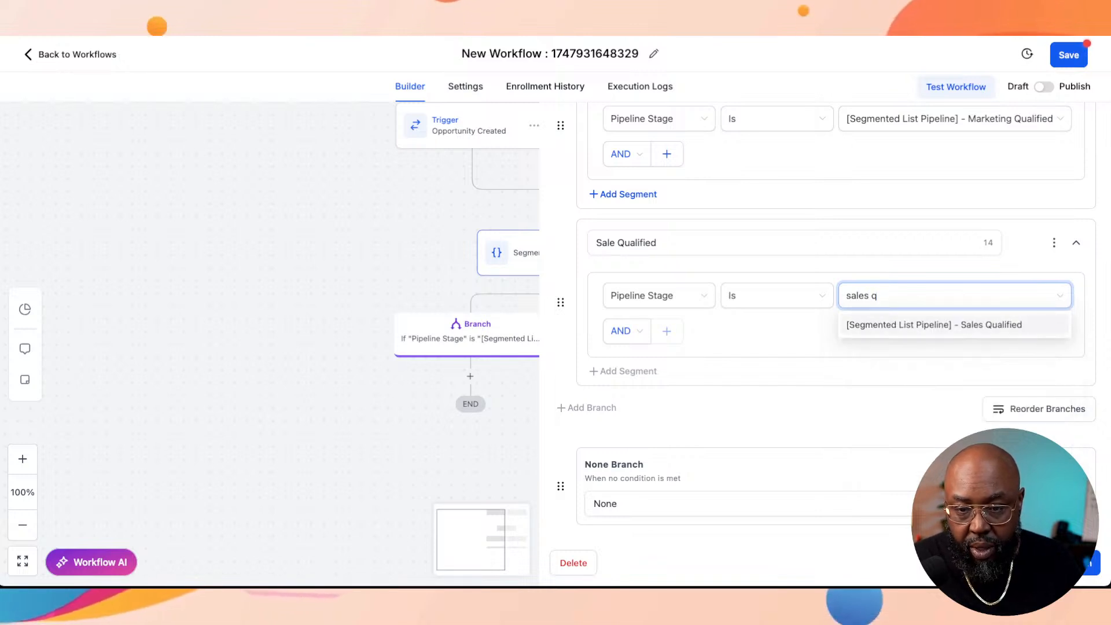
key("Return")
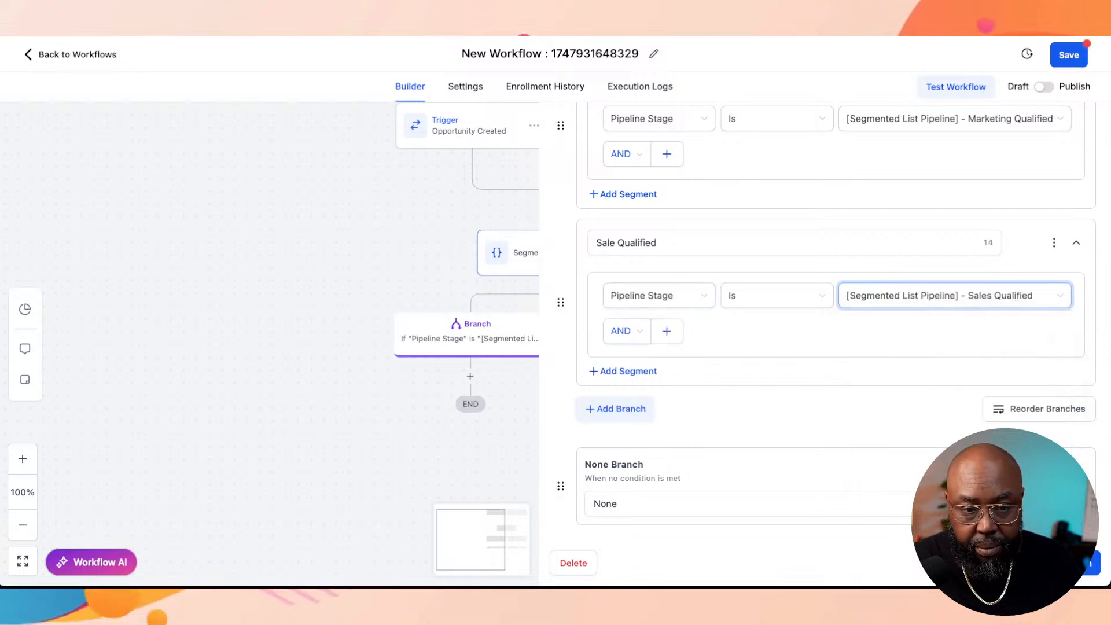
left_click(617, 244)
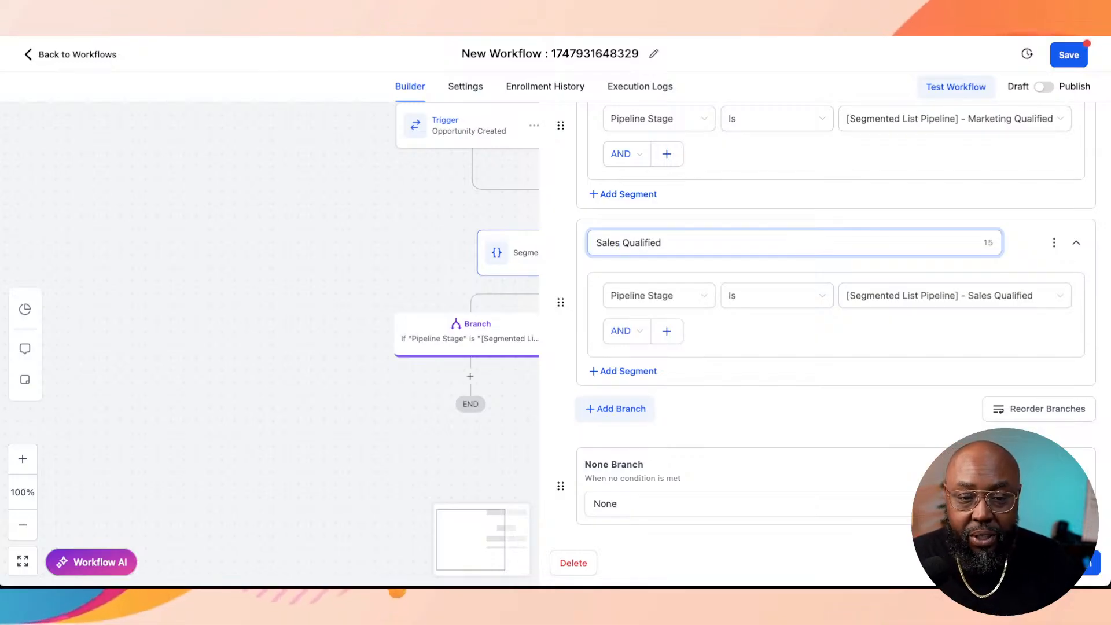
Step: Add a fifth branch and name it "Client/ Patient"
left_click(616, 409)
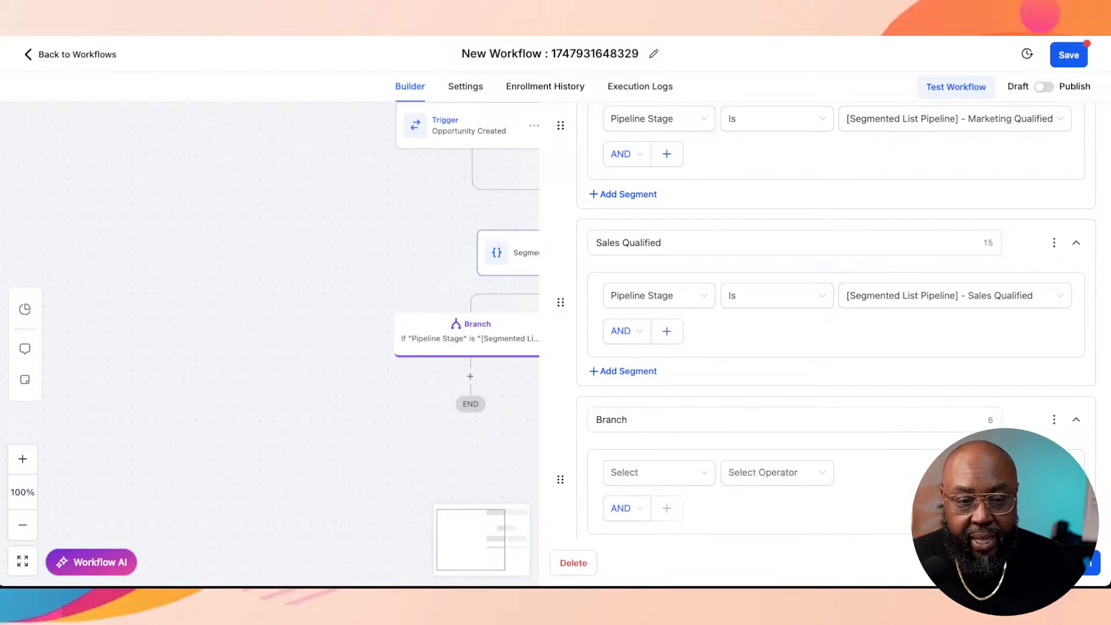
left_click(666, 420)
key("ctrl+a")
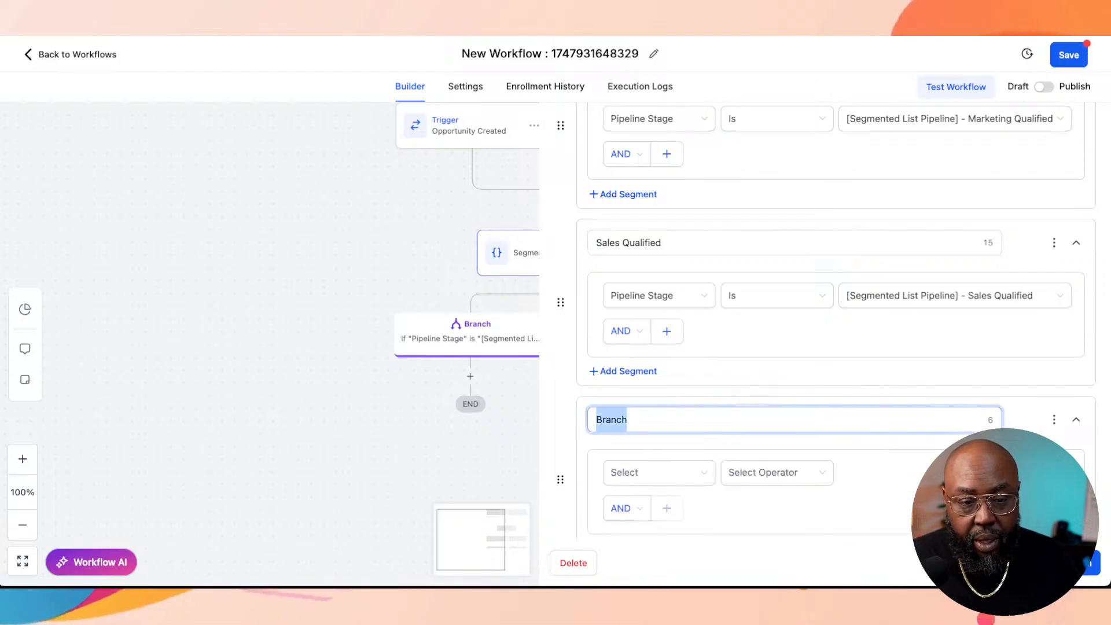
type("Ma")
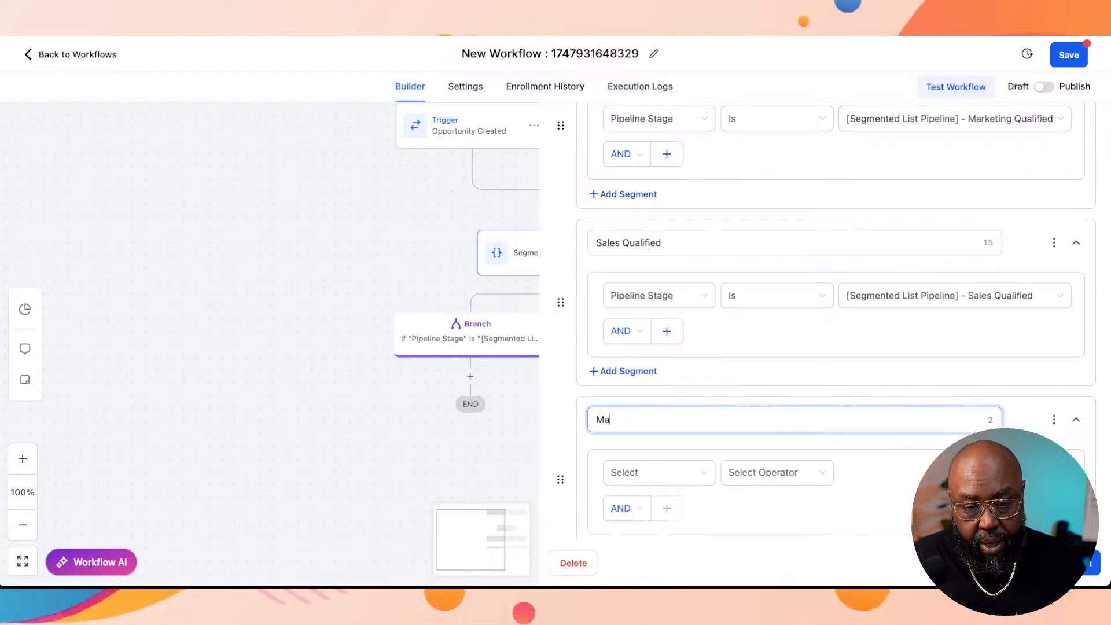
key("BackSpace")
key("BackSpace")
type("Client")
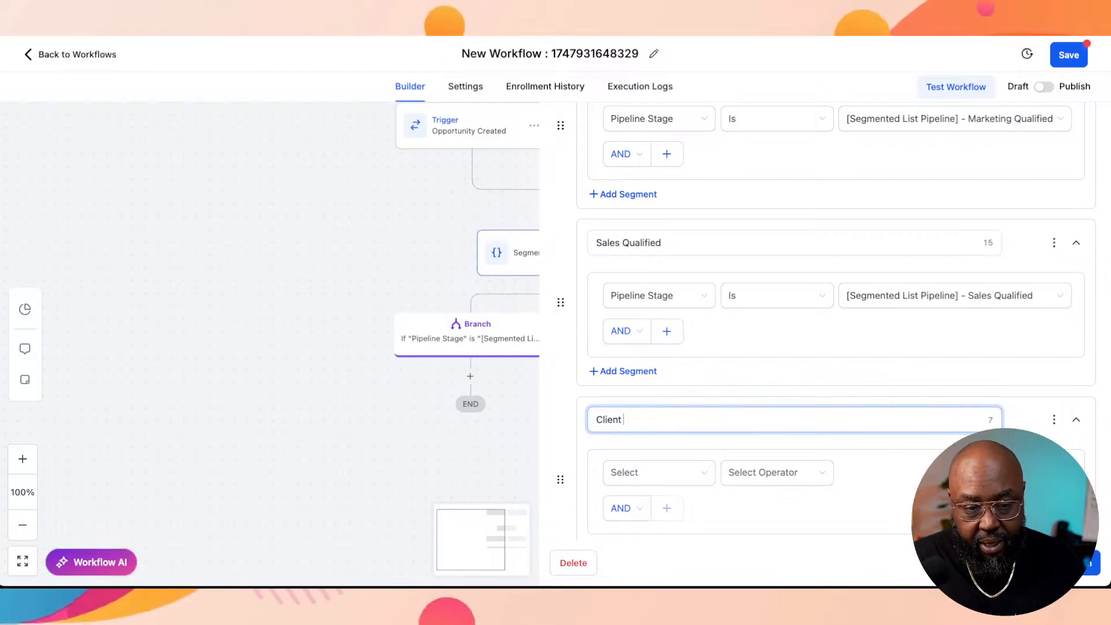
key("BackSpace")
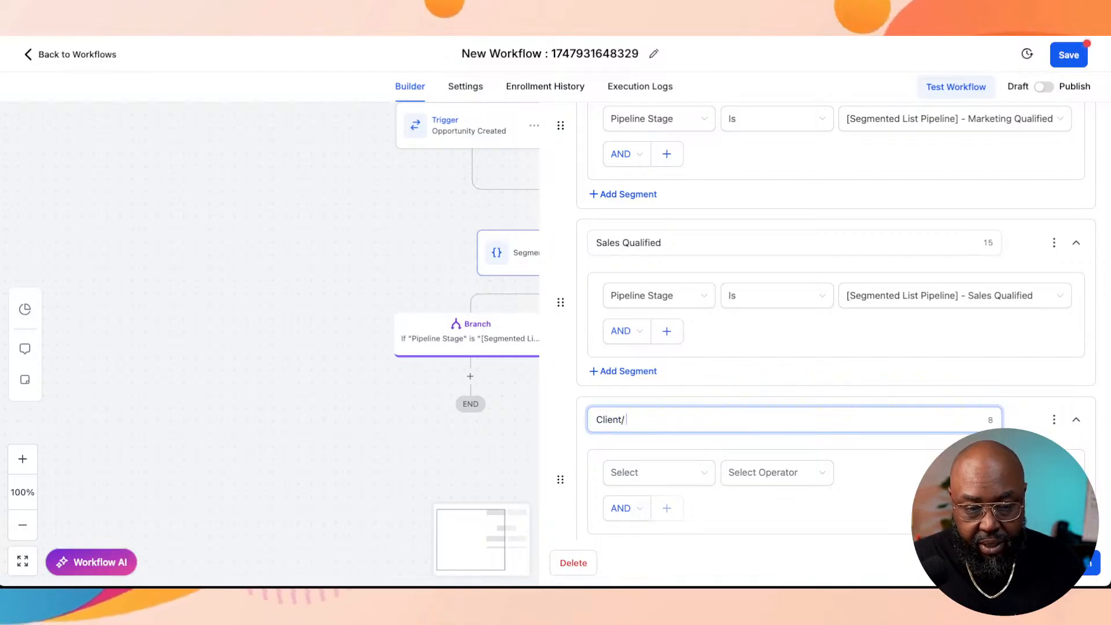
type("/ Patient")
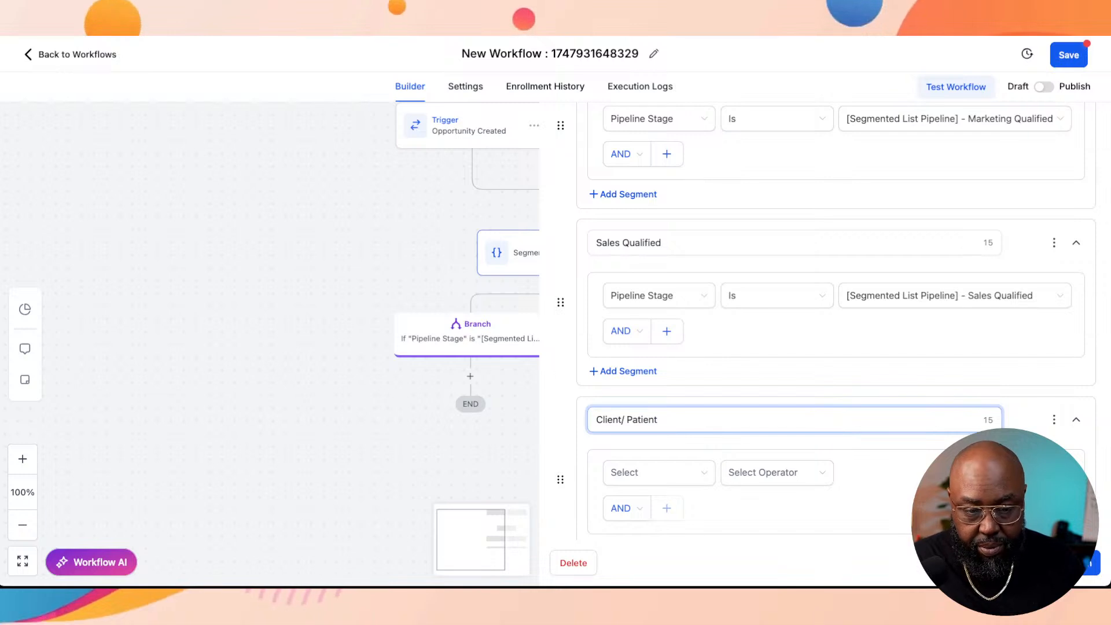
Step: Set the Client/ Patient branch condition to Pipeline Stage Is "[Segmented List Pipeline] - Customer/ Client"
scroll(834, 347, "down", 1)
scroll(833, 347, "down", 2)
left_click(659, 368)
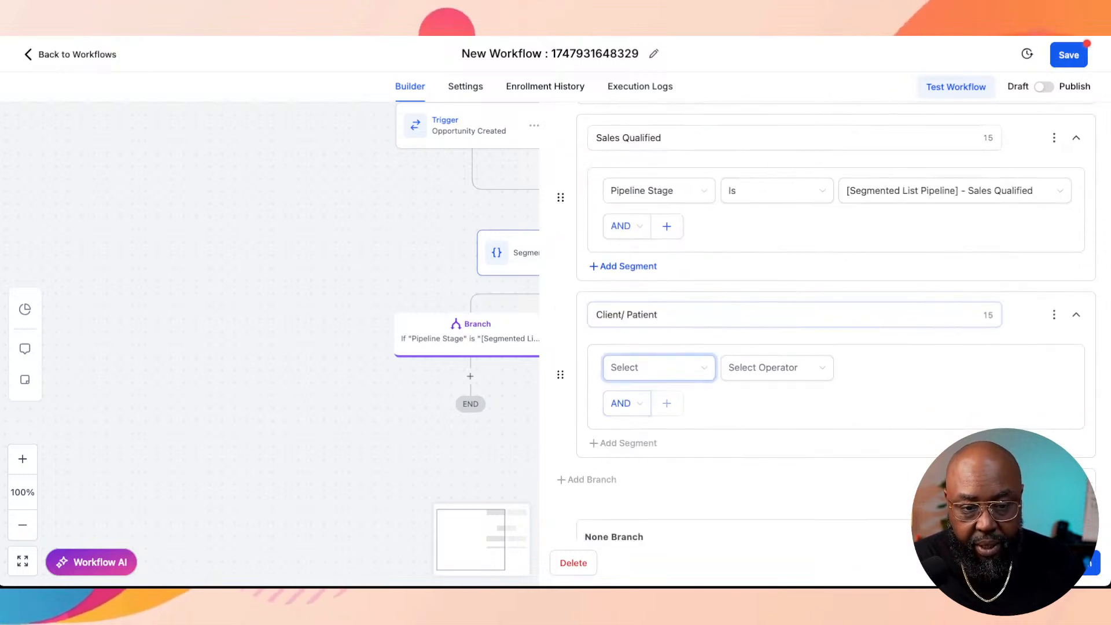
scroll(718, 492, "down", 3)
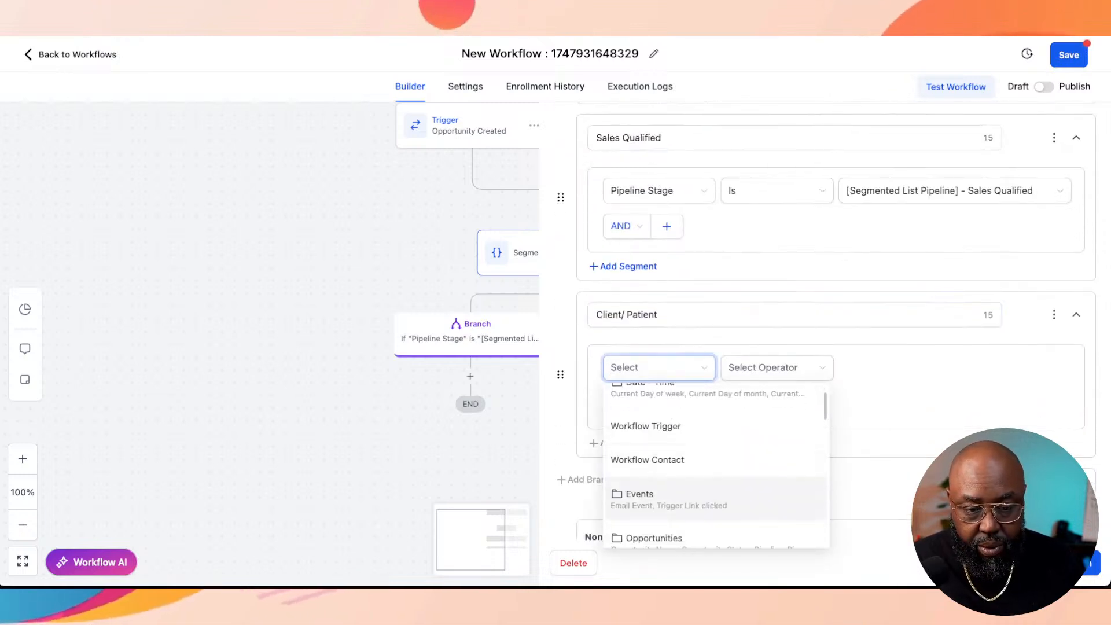
left_click(647, 522)
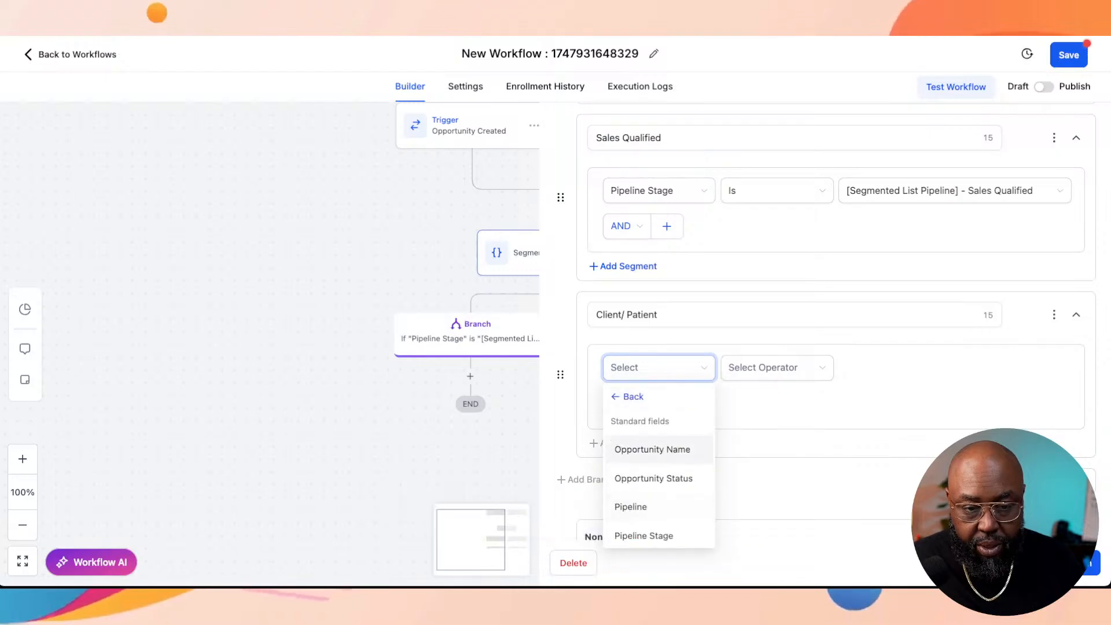
left_click(643, 535)
left_click(770, 367)
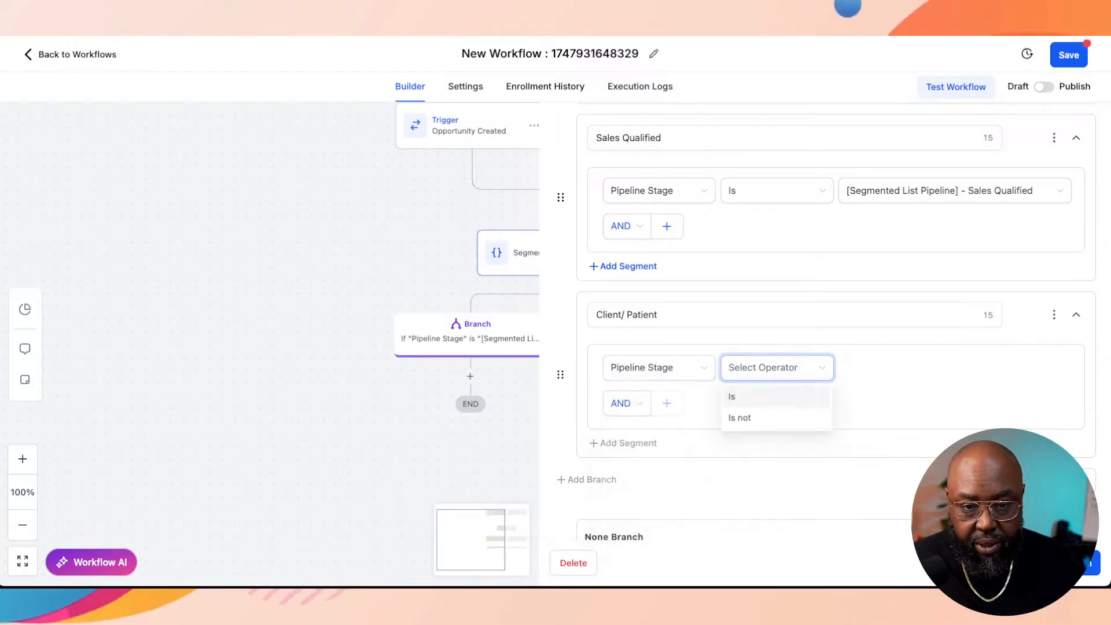
left_click(764, 398)
left_click(926, 367)
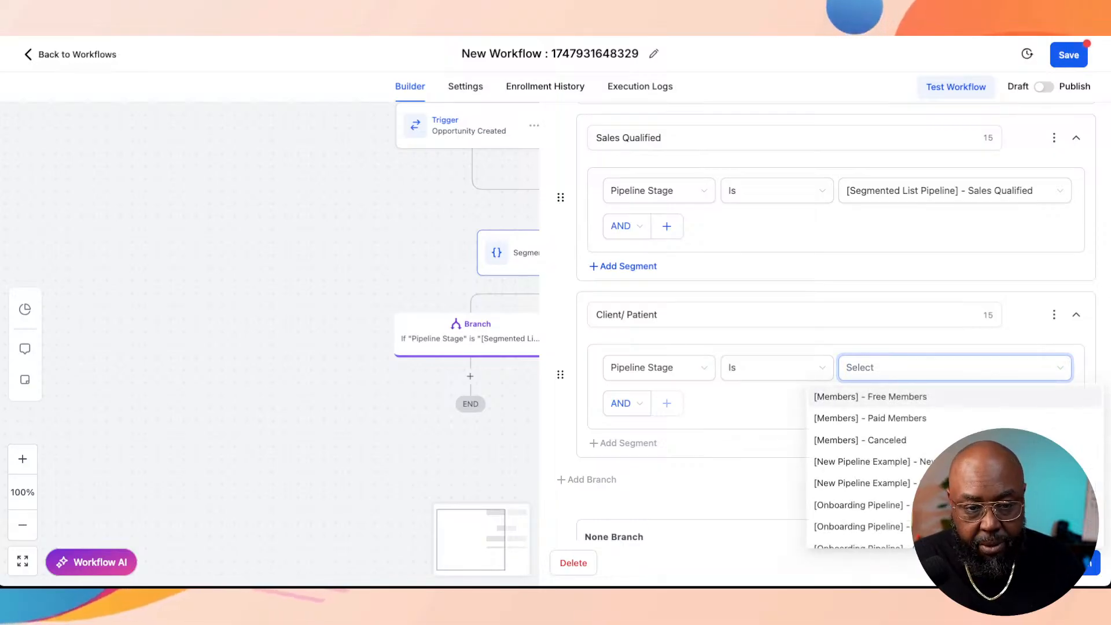
type("clie")
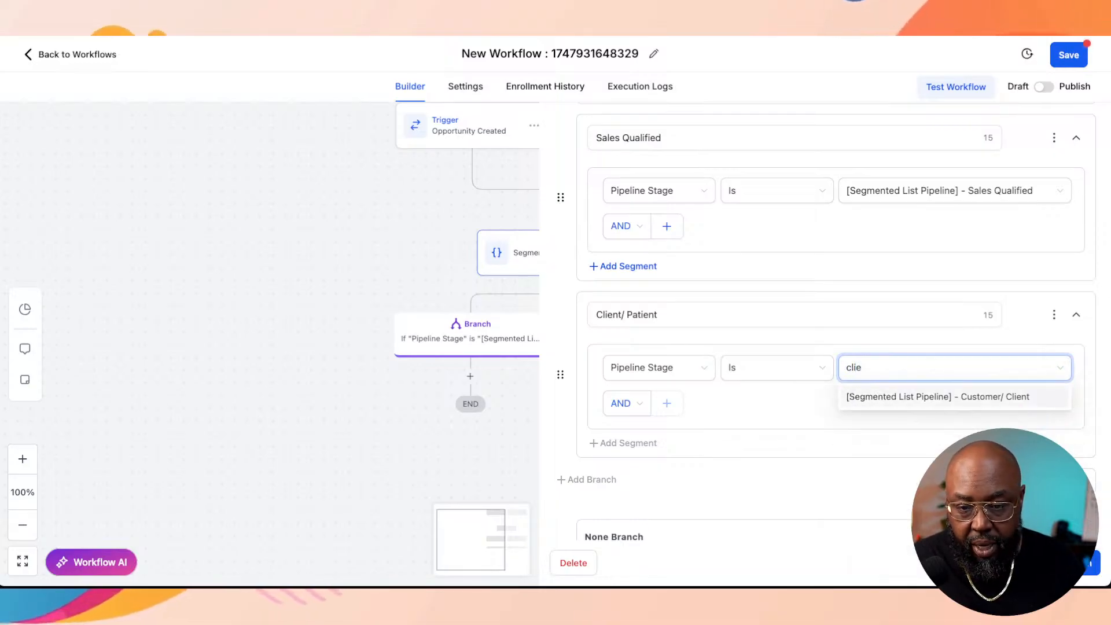
left_click(937, 397)
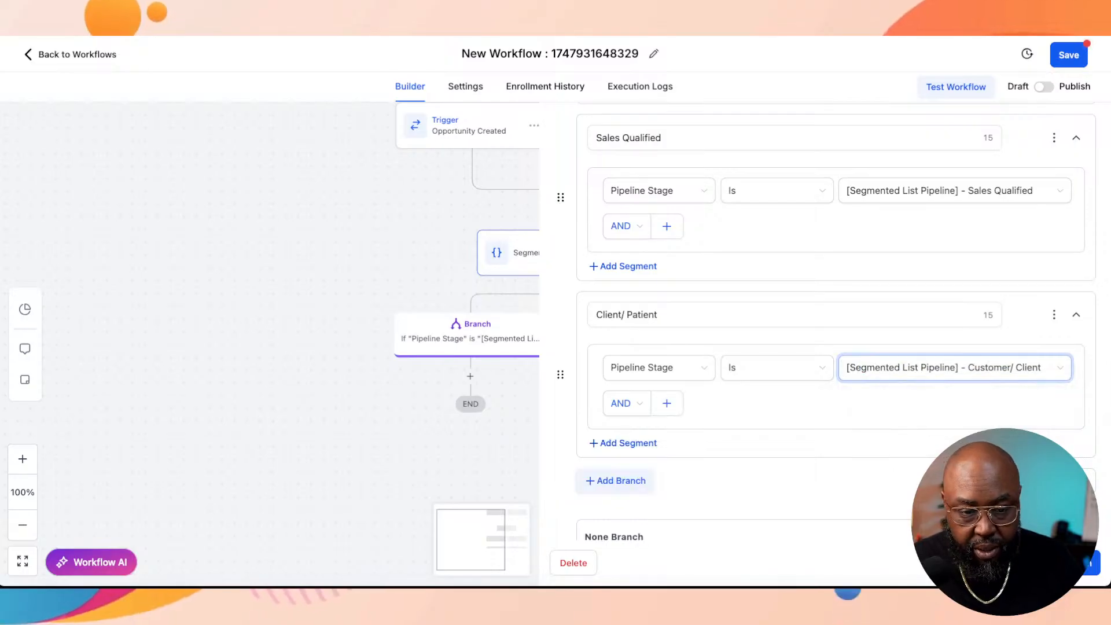
Step: Add a sixth branch below the Client/ Patient branch and clear its default name
left_click(616, 481)
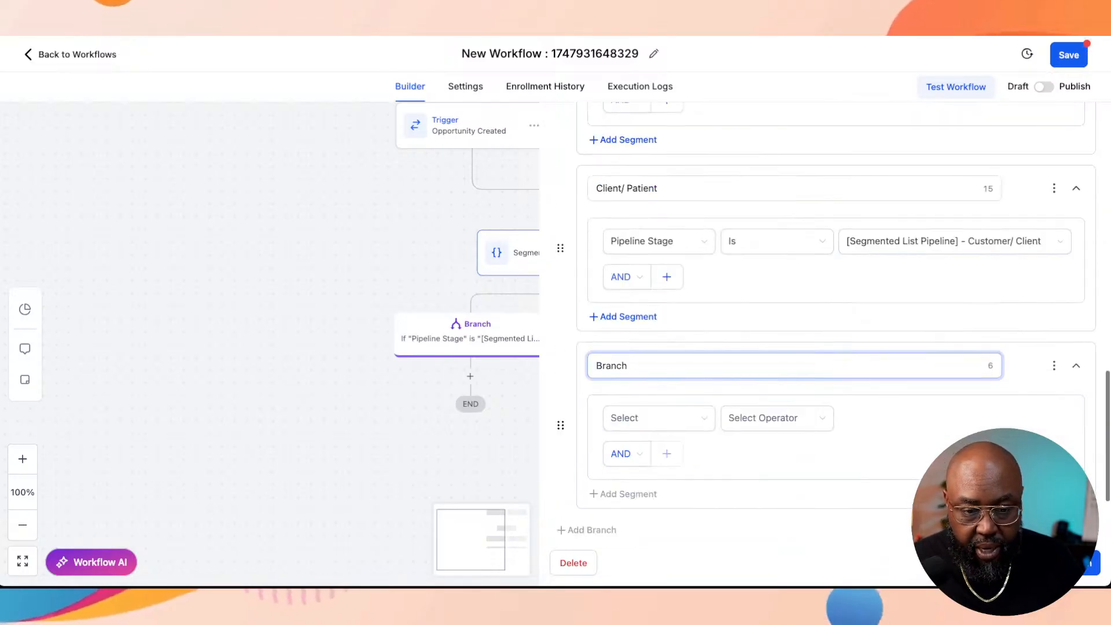
key("ctrl+a")
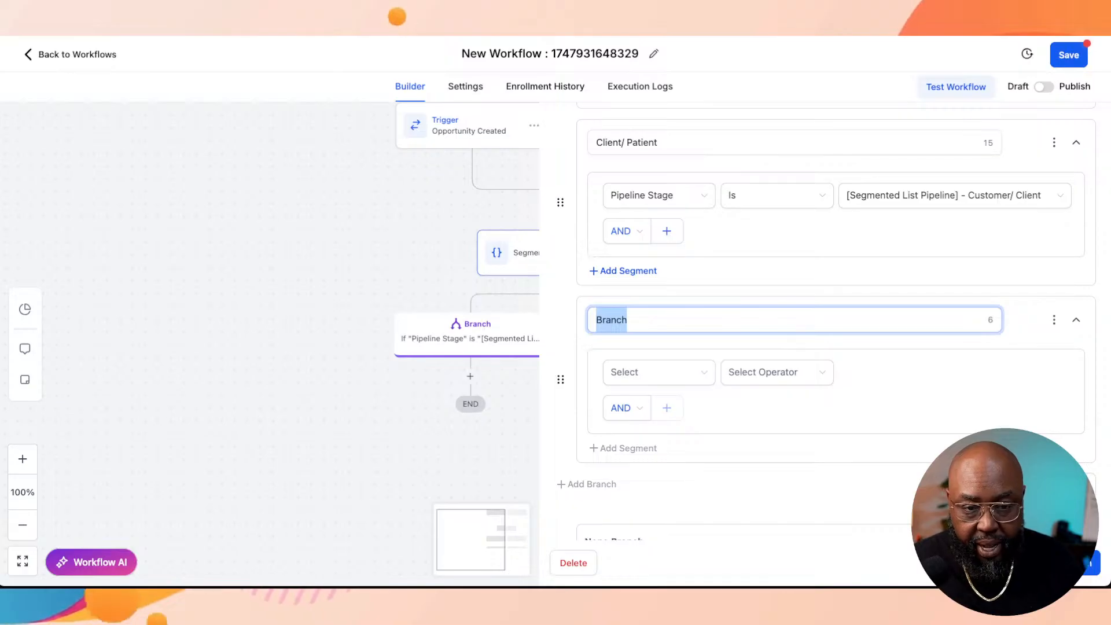
type("Ra")
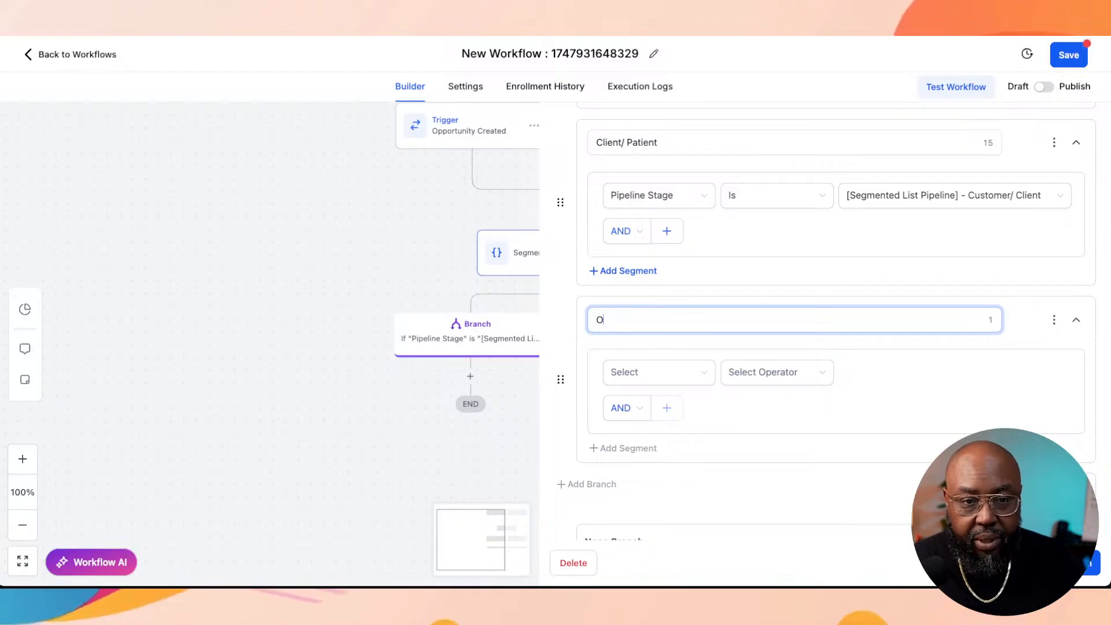
Step: Rename the fifth branch "Opportunity" and set its pipeline stage to "[Segmented List Pipeline] - Opportunity"
triple_click(631, 143)
type("Op")
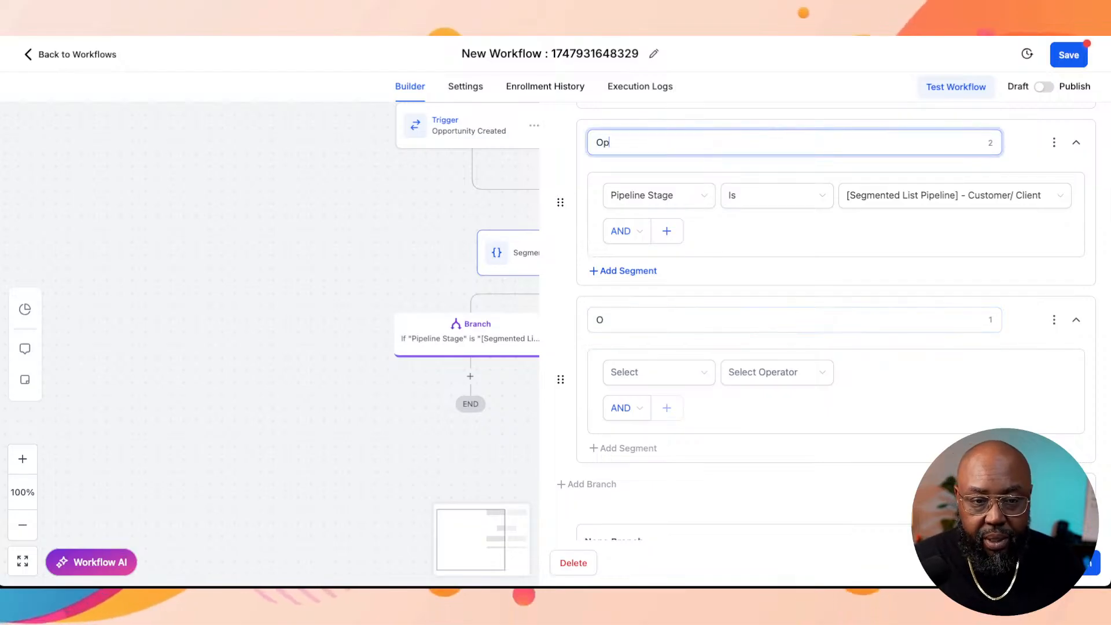
type("portu")
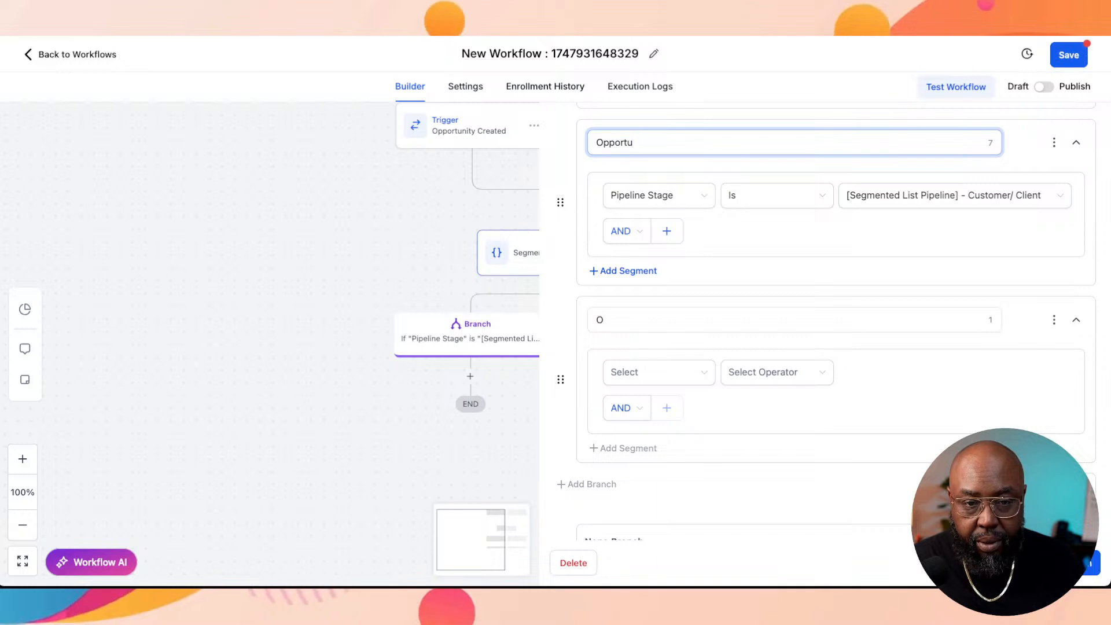
type("nity")
left_click(943, 196)
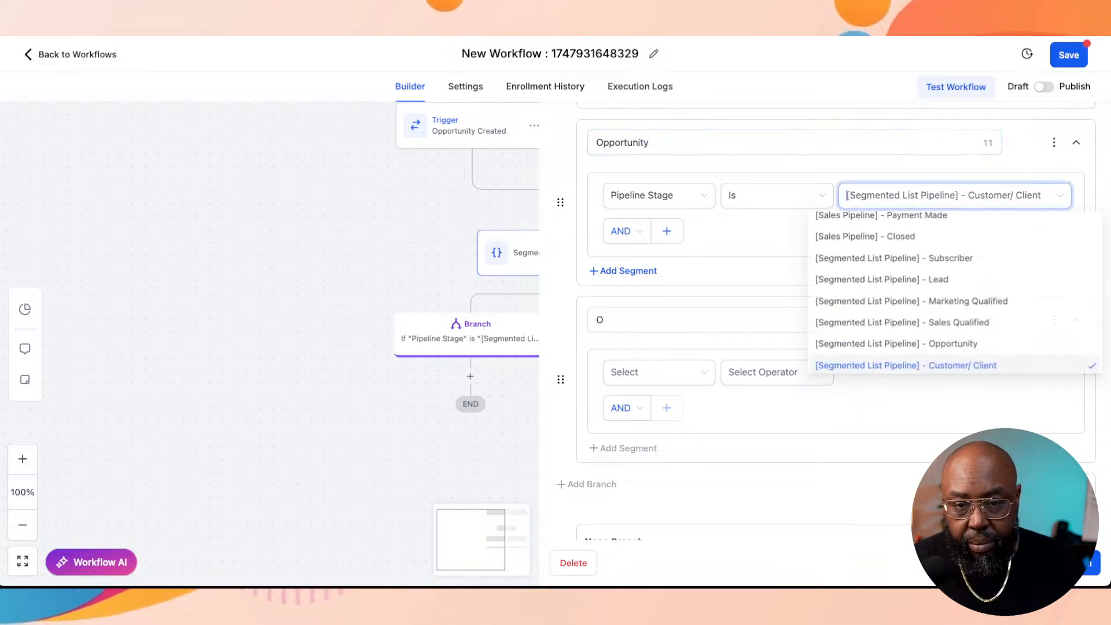
type("op")
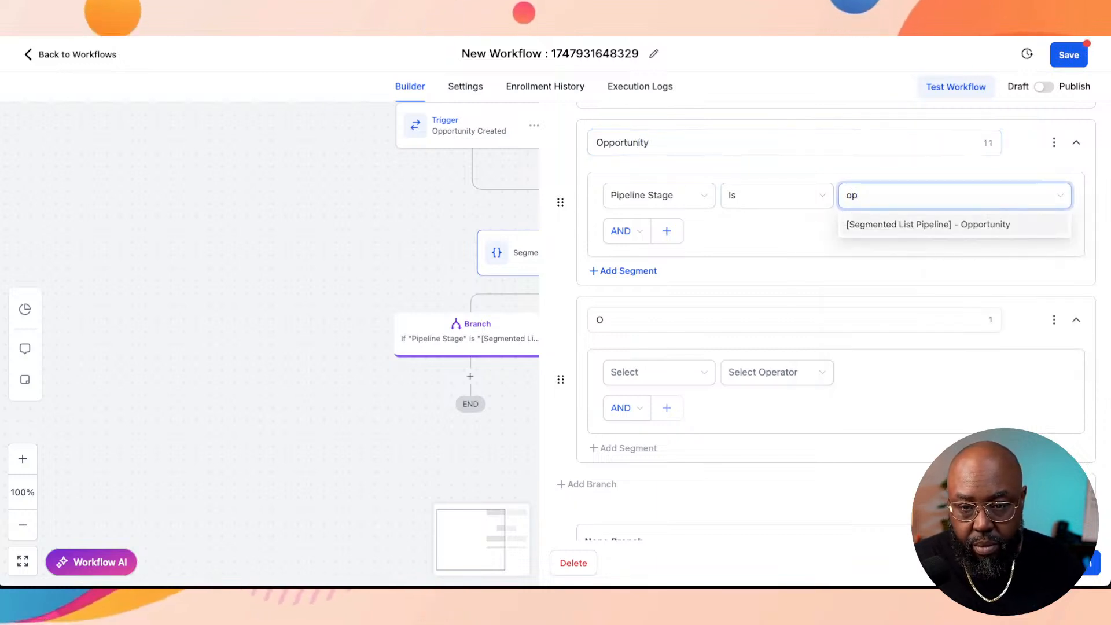
left_click(928, 225)
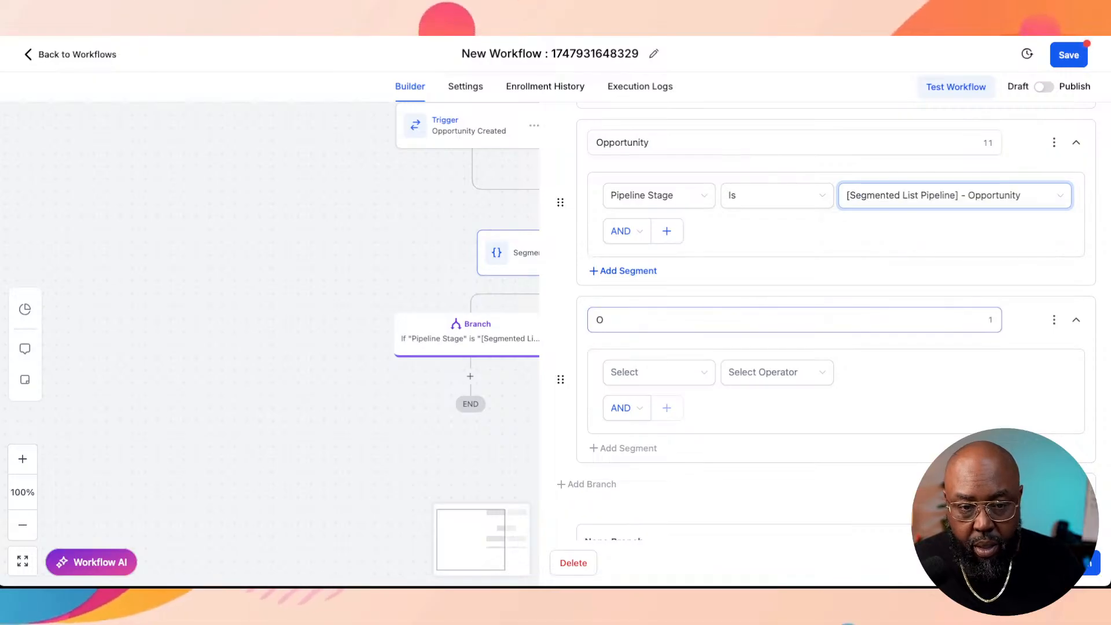
Step: Name the sixth branch, below the Opportunity branch, "Client/ Patient"
double_click(601, 320)
type("Cleint")
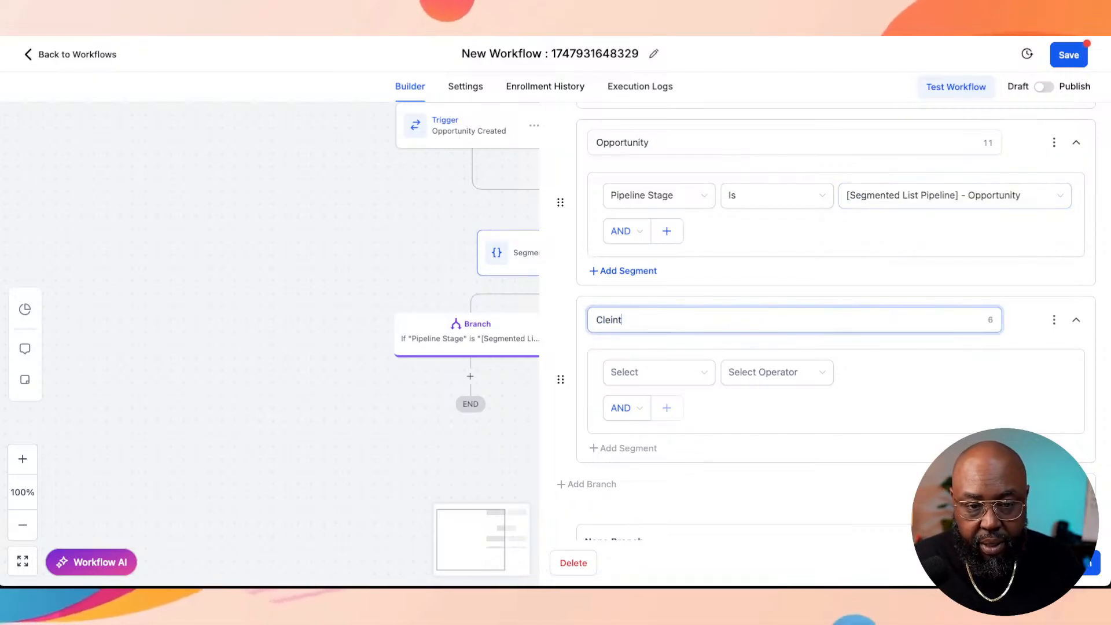
key("BackSpace")
key("BackSpace")
key("BackSpace")
key("BackSpace")
type("ient")
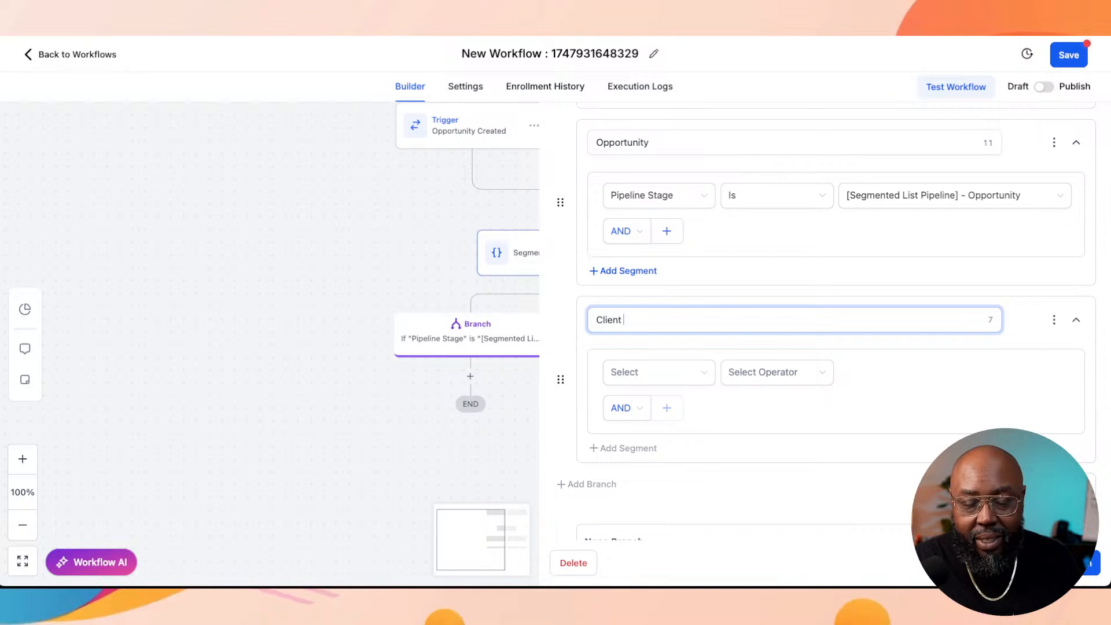
key("BackSpace")
type("/ Pe")
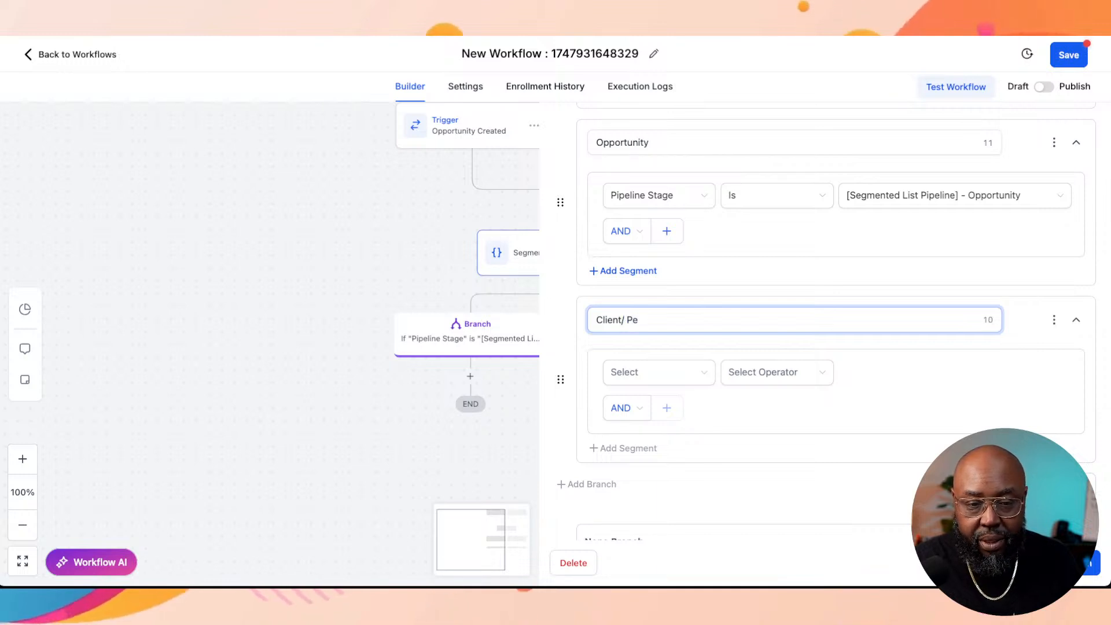
key("BackSpace")
type("at")
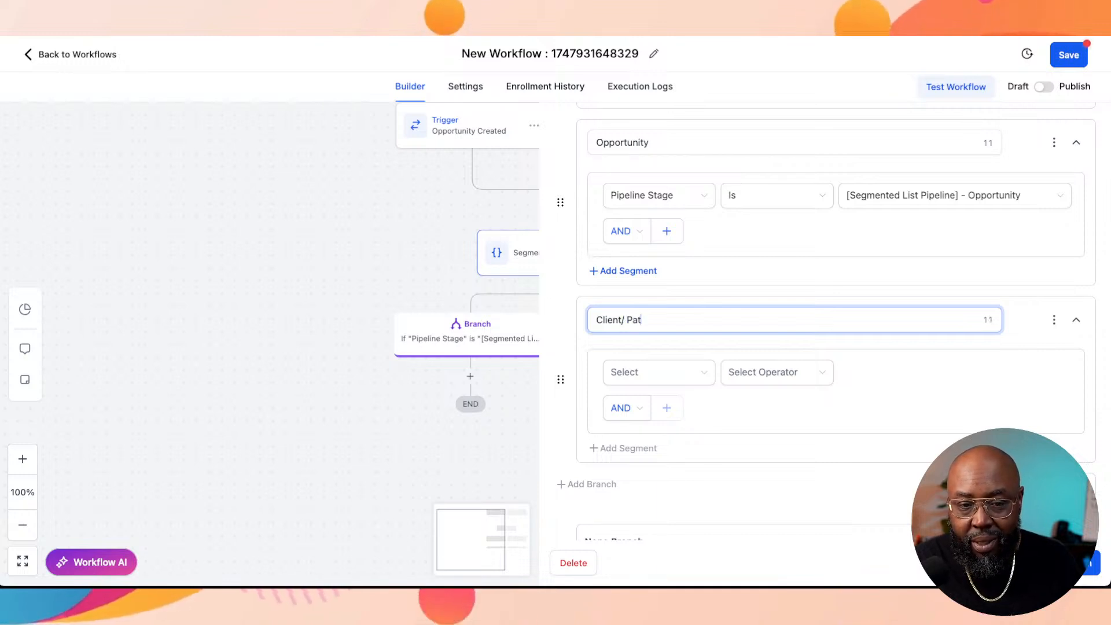
type("ient")
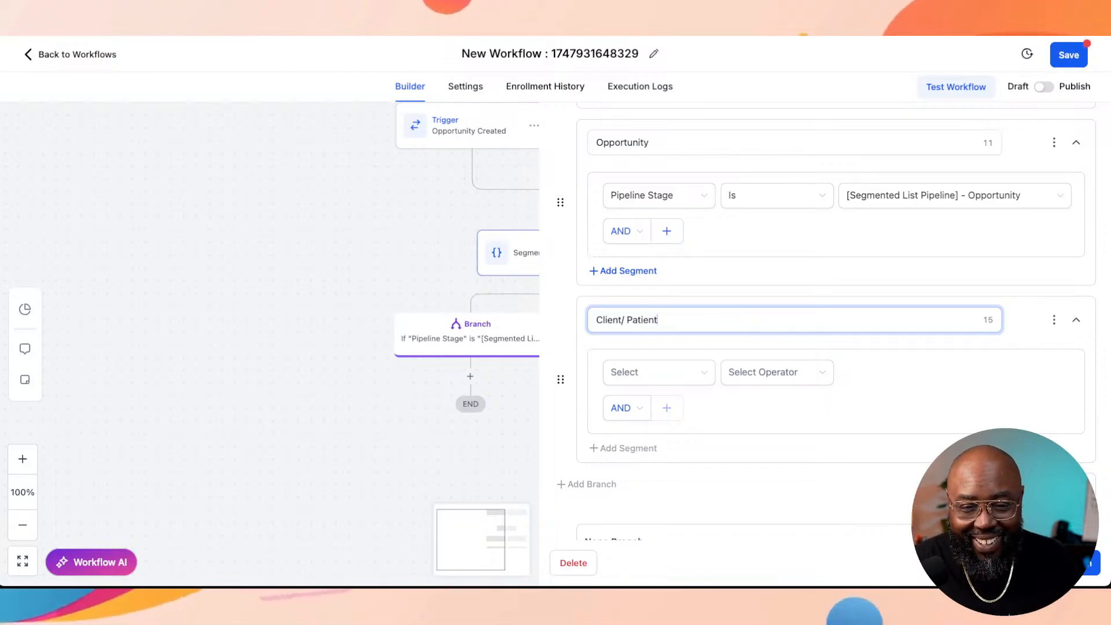
Step: Set the Client/ Patient branch condition to Pipeline Stage Is "[Segmented List Pipeline] - Customer/ Client"
scroll(666, 330, "down", 2)
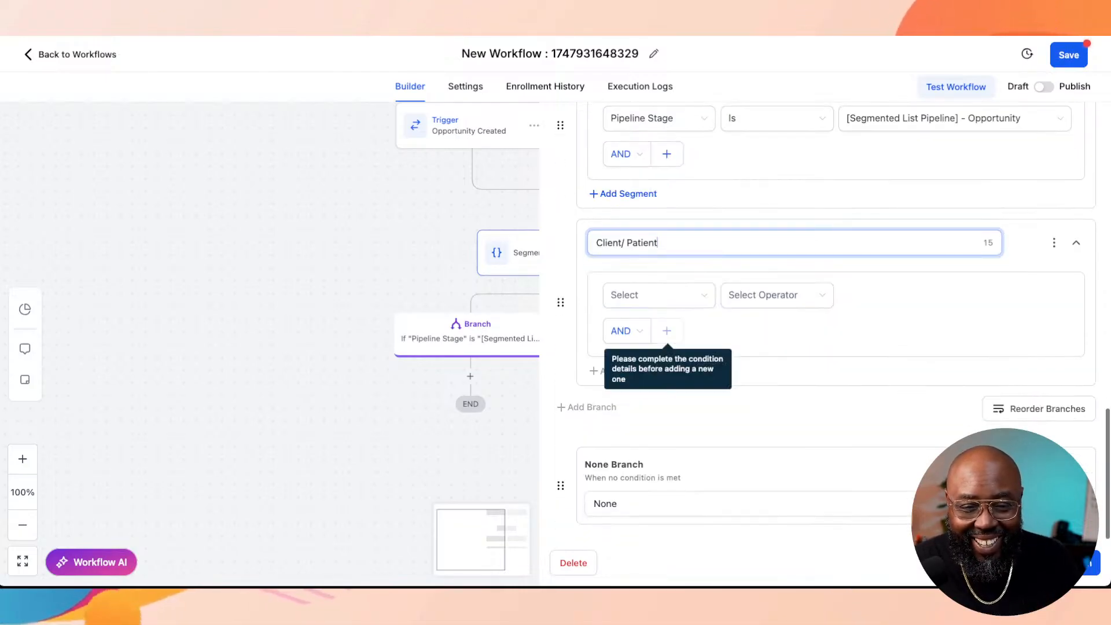
left_click(659, 295)
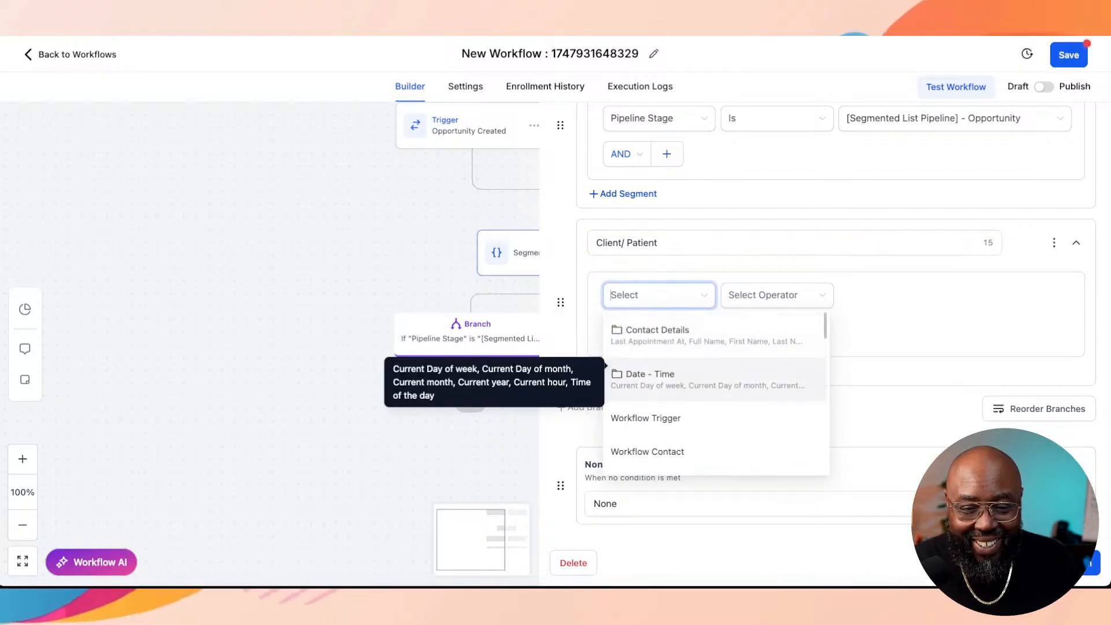
scroll(716, 394, "down", 2)
left_click(648, 468)
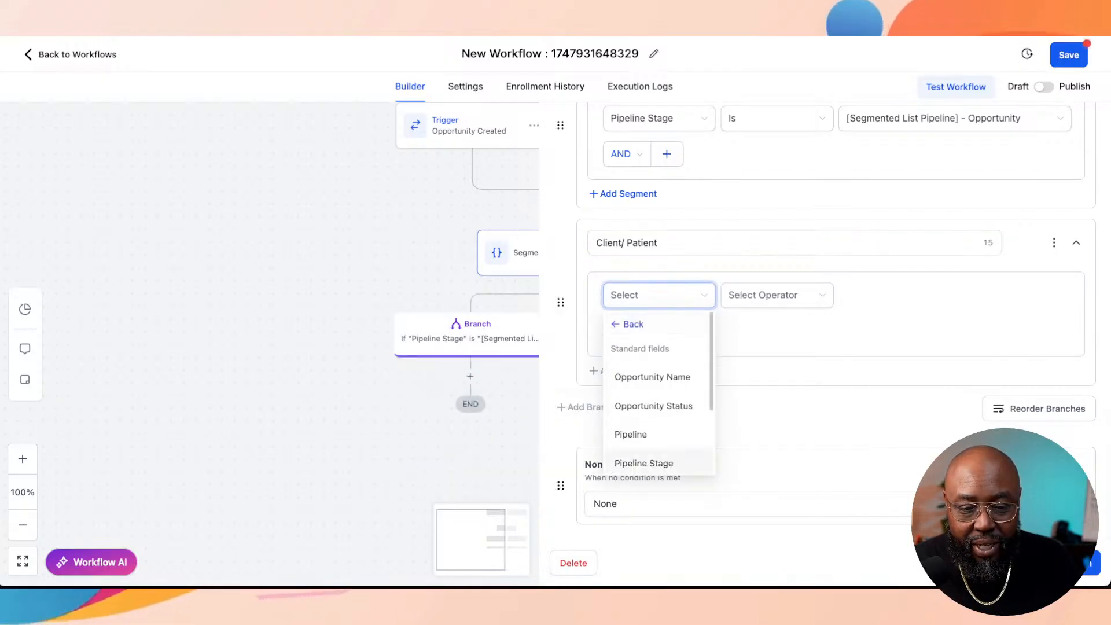
left_click(643, 463)
left_click(776, 294)
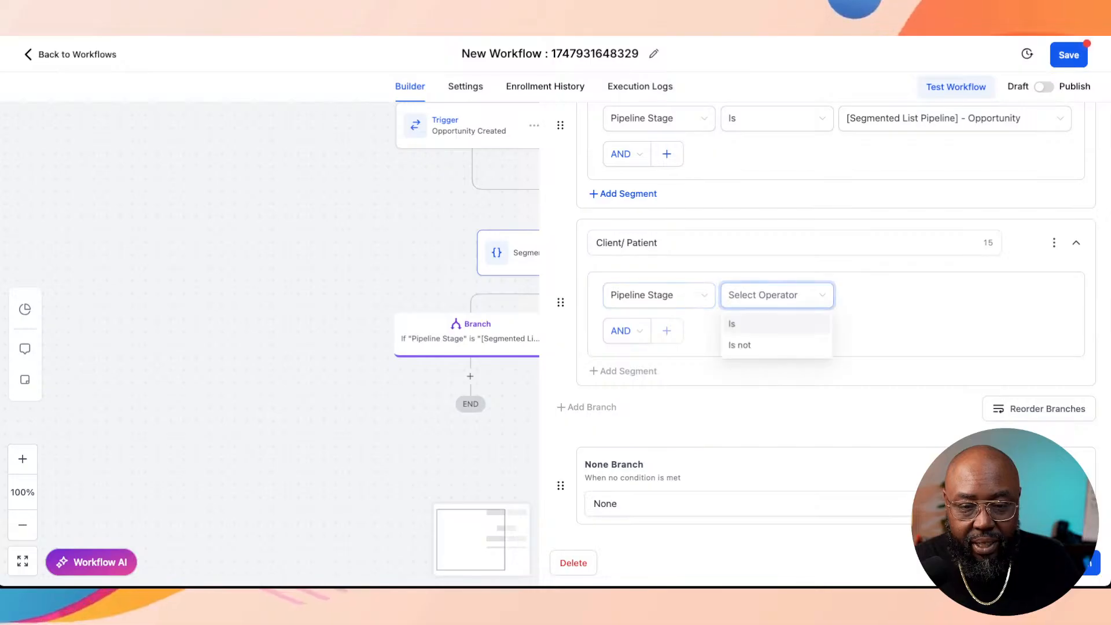
left_click(735, 322)
left_click(955, 295)
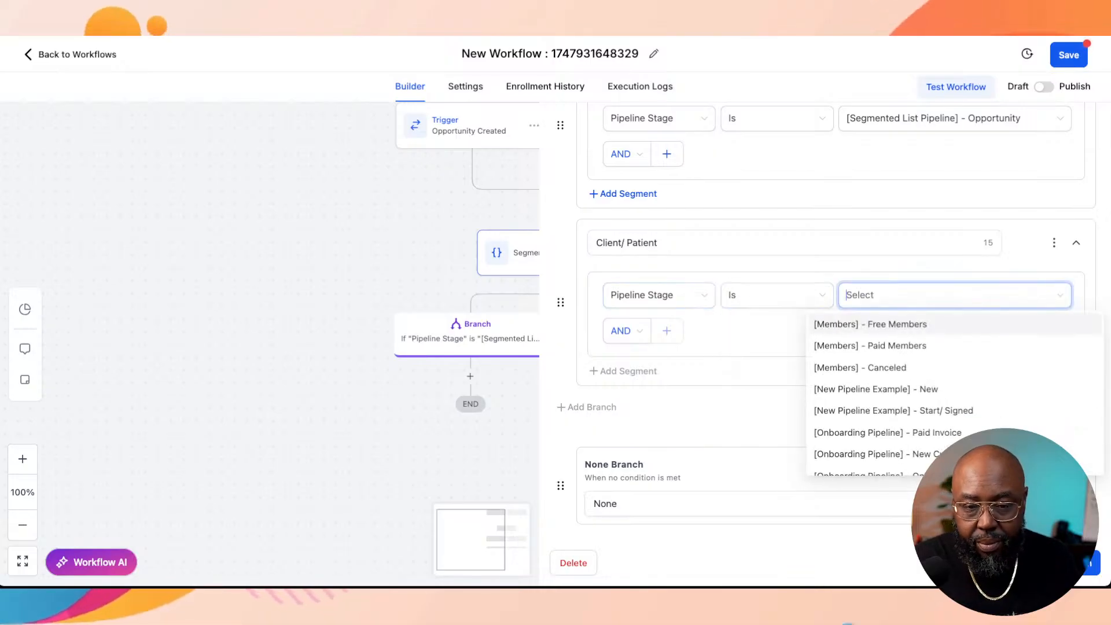
type("p")
key("BackSpace")
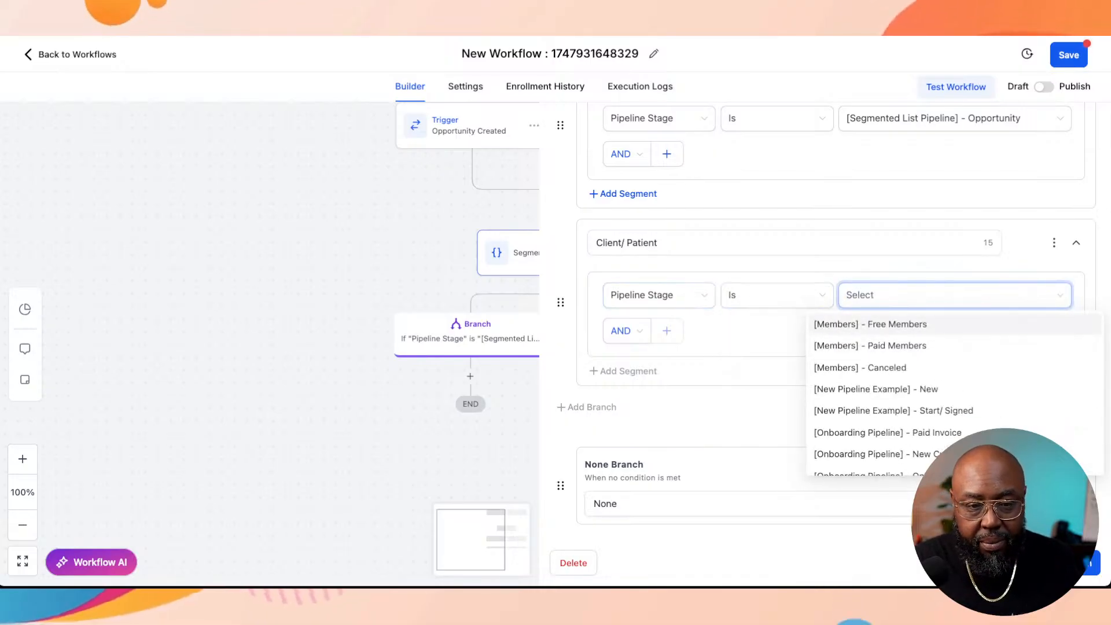
type("cla")
key("BackSpace")
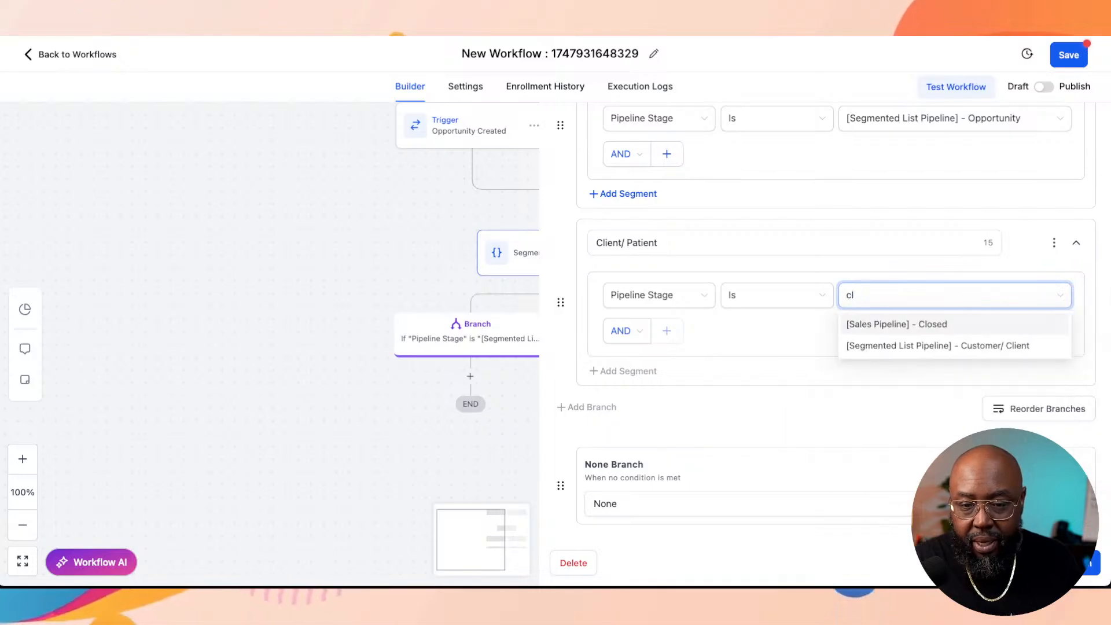
type("i")
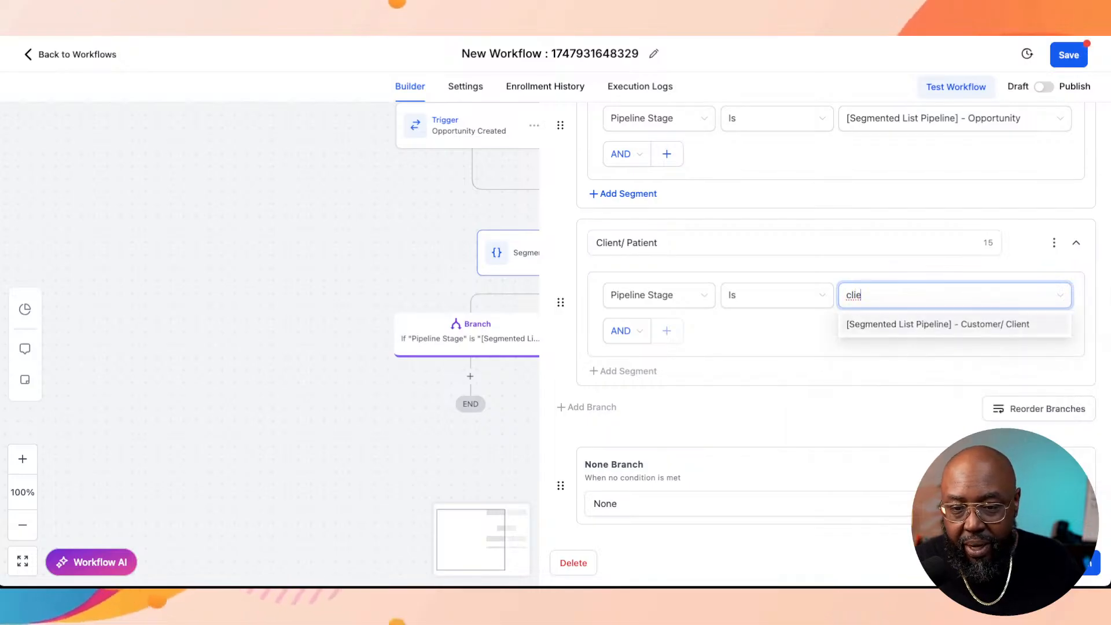
type("e")
key("Return")
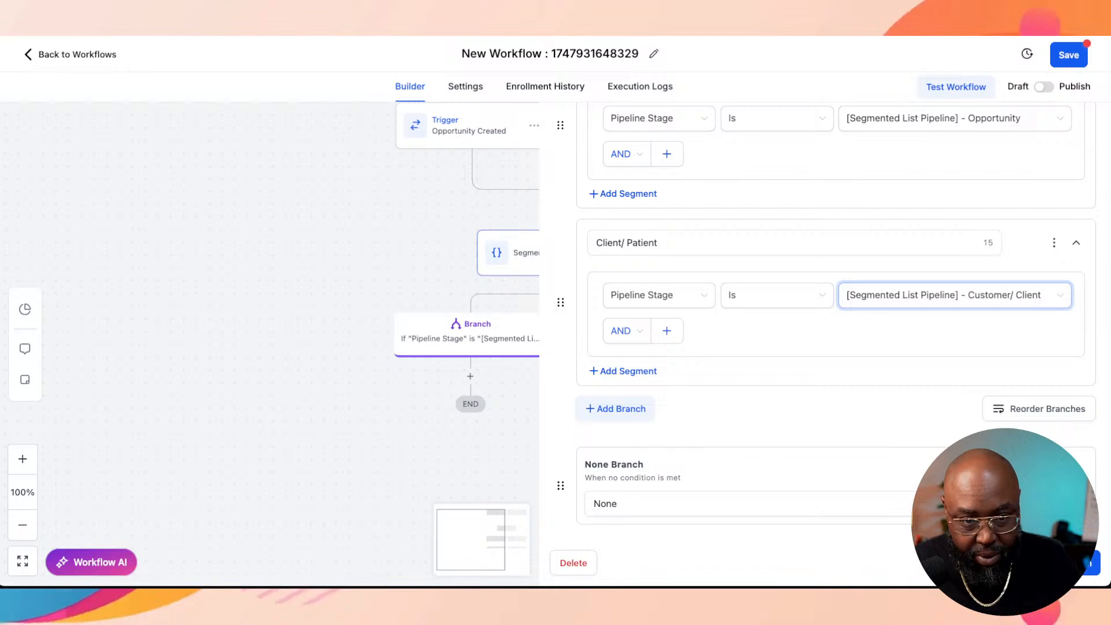
Step: Add a seventh branch below Client/ Patient and name it "Raving Fan (Referral base)"
left_click(620, 409)
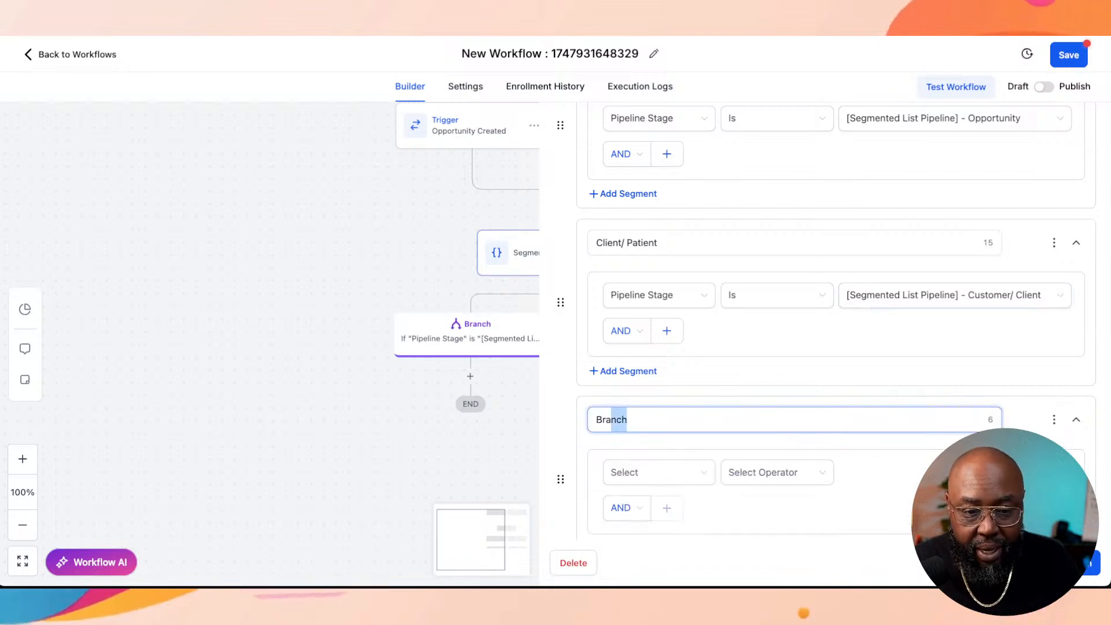
left_click_drag(611, 420, 594, 420)
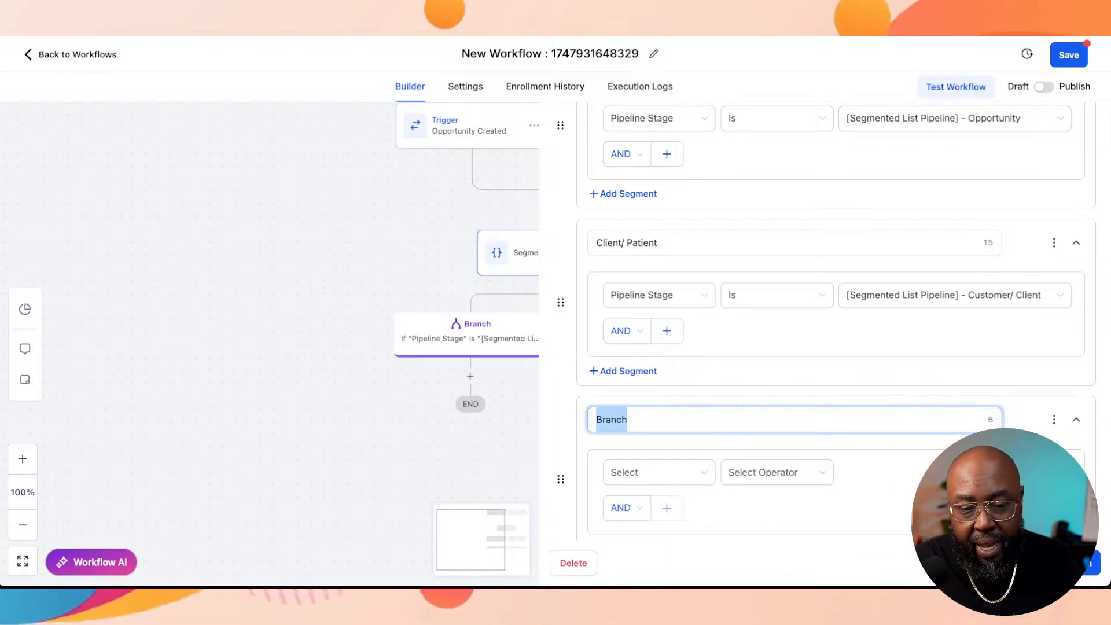
type("O")
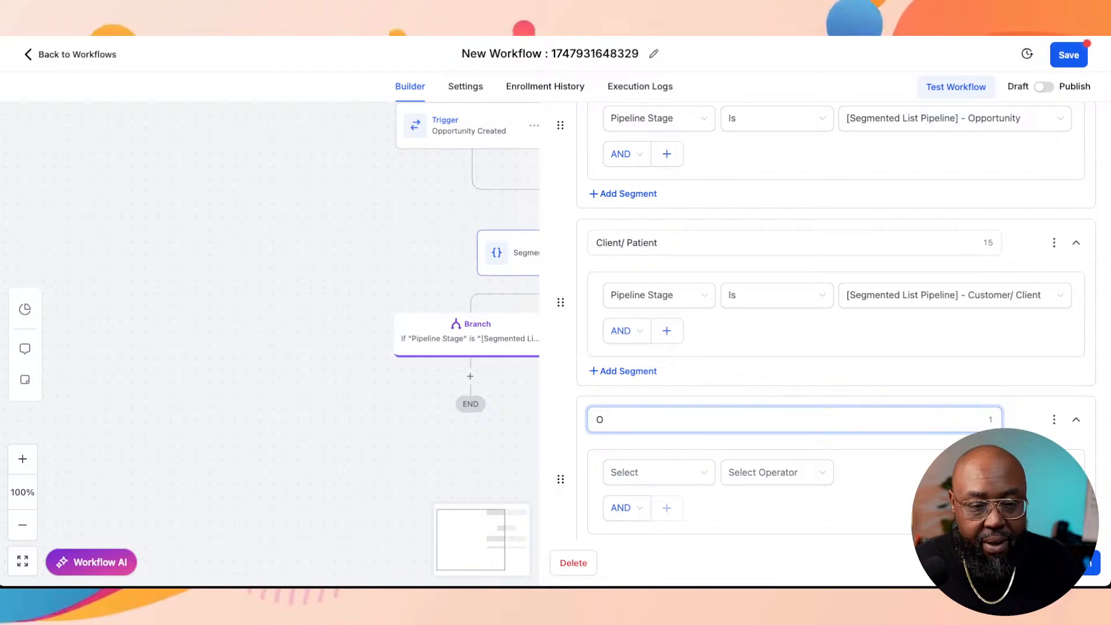
key("BackSpace")
type("Ra")
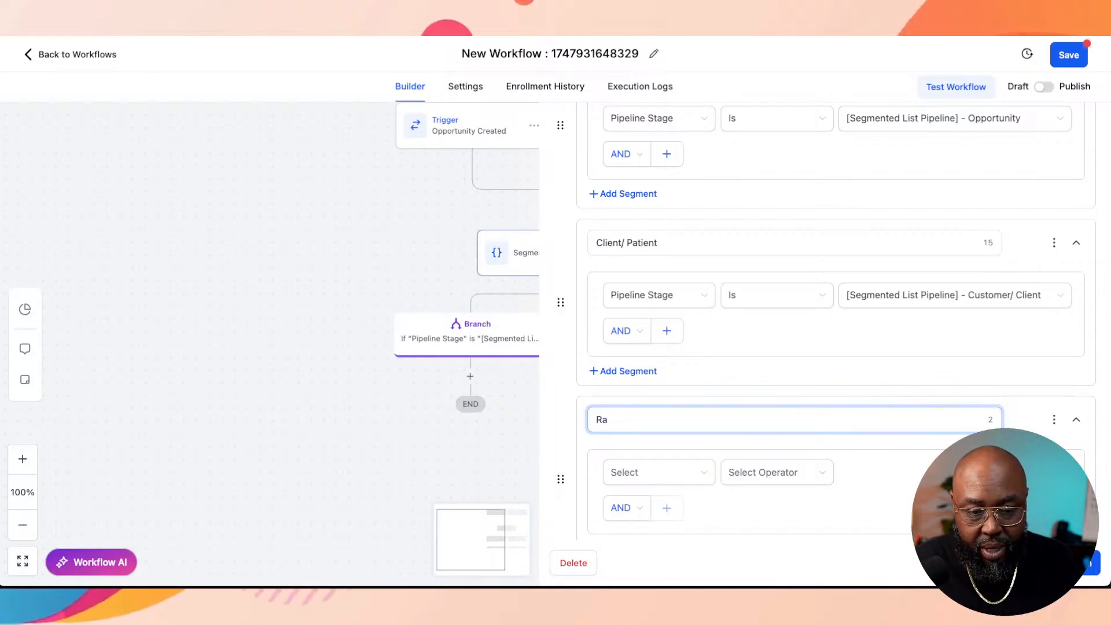
type("ving ")
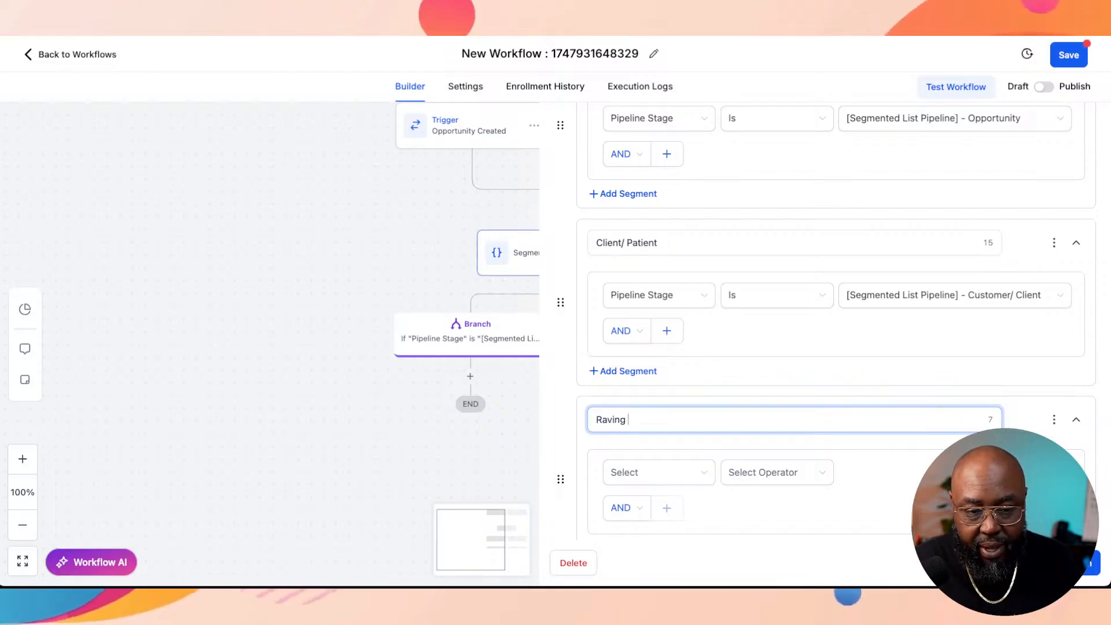
type("Fan (Refere")
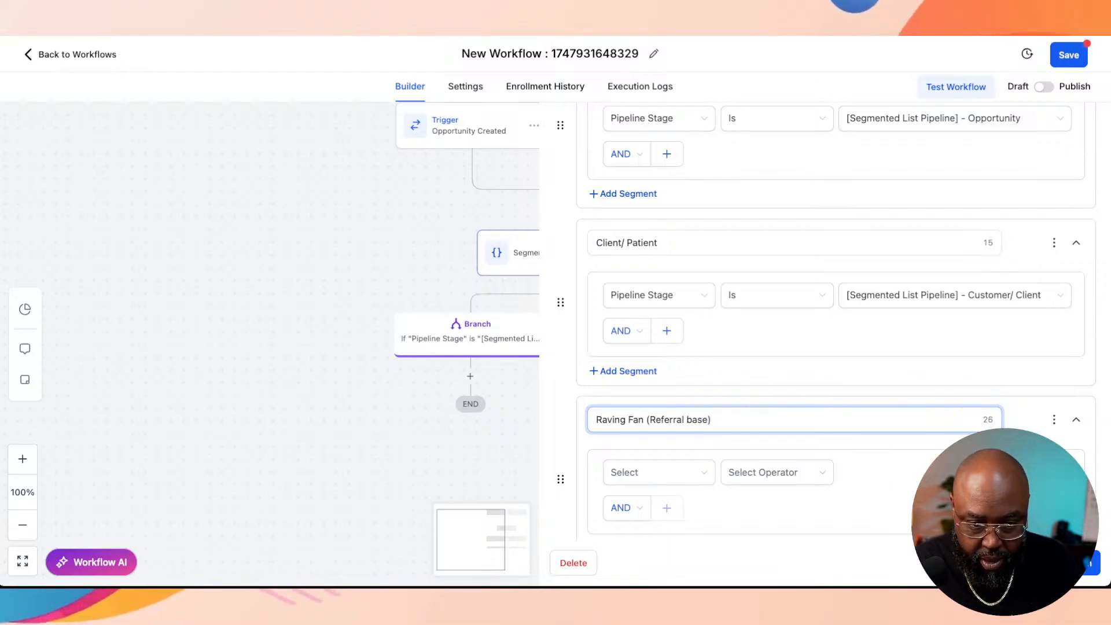
Step: Set the Raving Fan (Referral base) branch condition to Pipeline Stage Is the Segmented List Pipeline's Evangelist/ Raving Fan stage
scroll(825, 321, "down", 1)
left_click(659, 457)
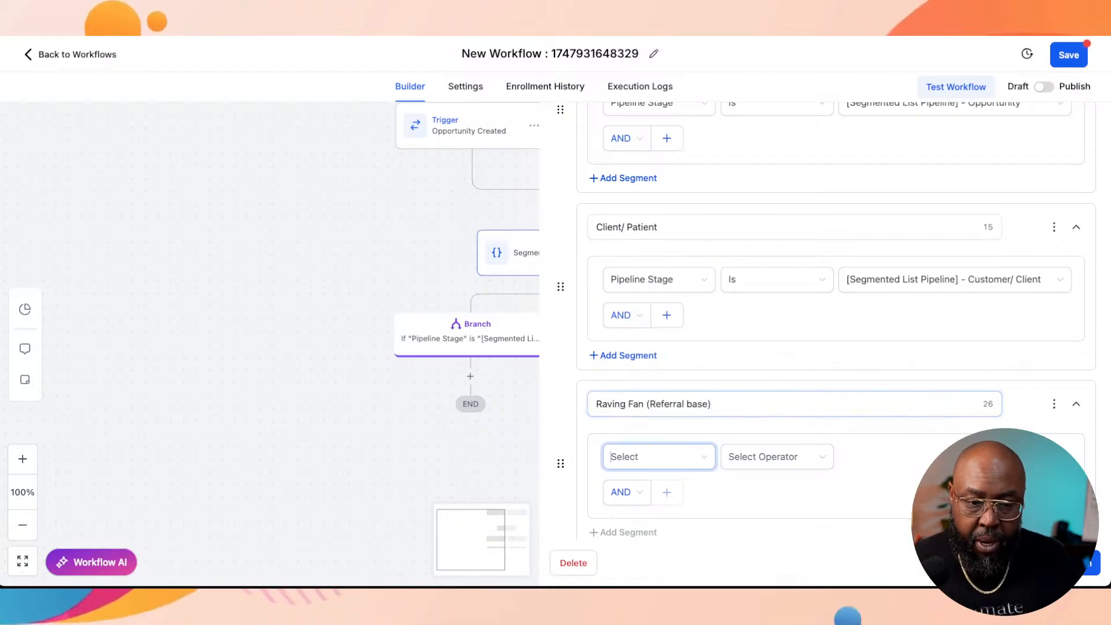
scroll(716, 364, "down", 3)
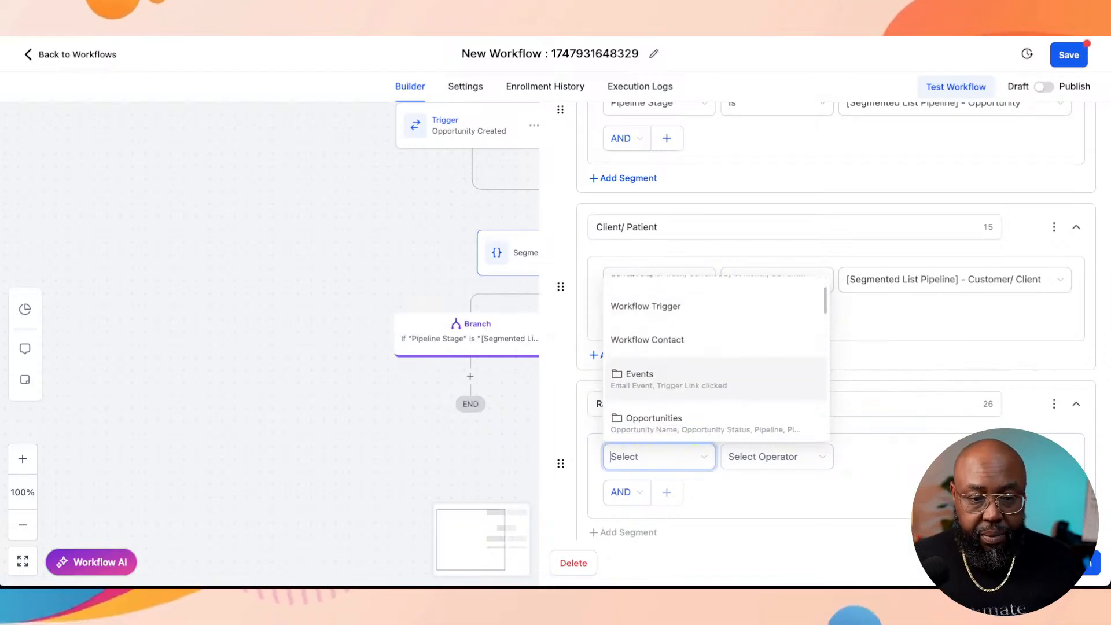
left_click(654, 405)
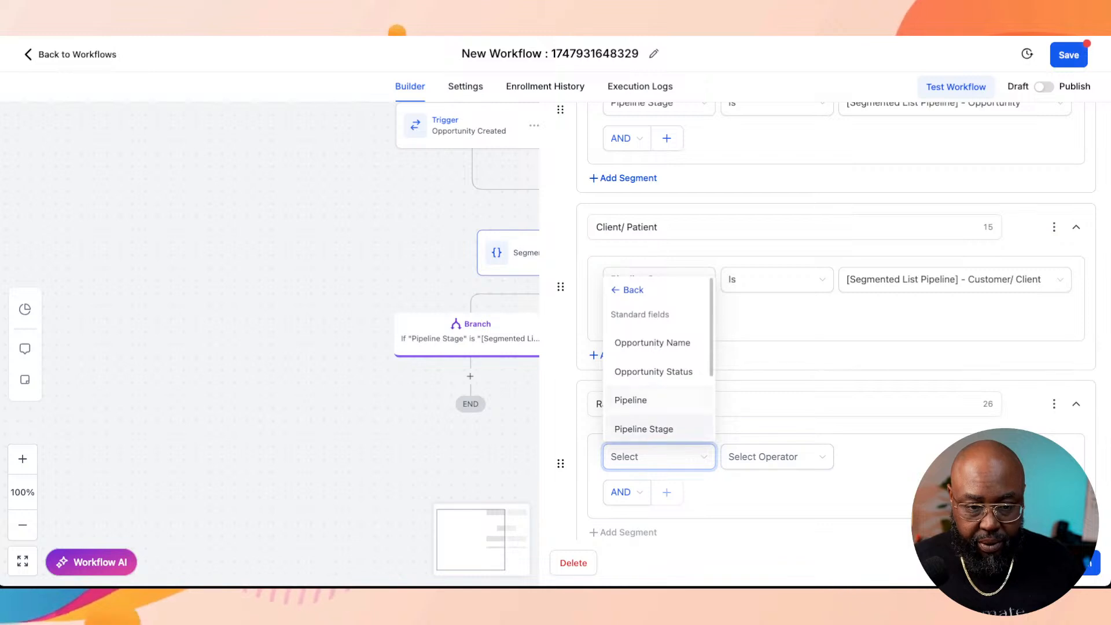
left_click(644, 428)
left_click(777, 457)
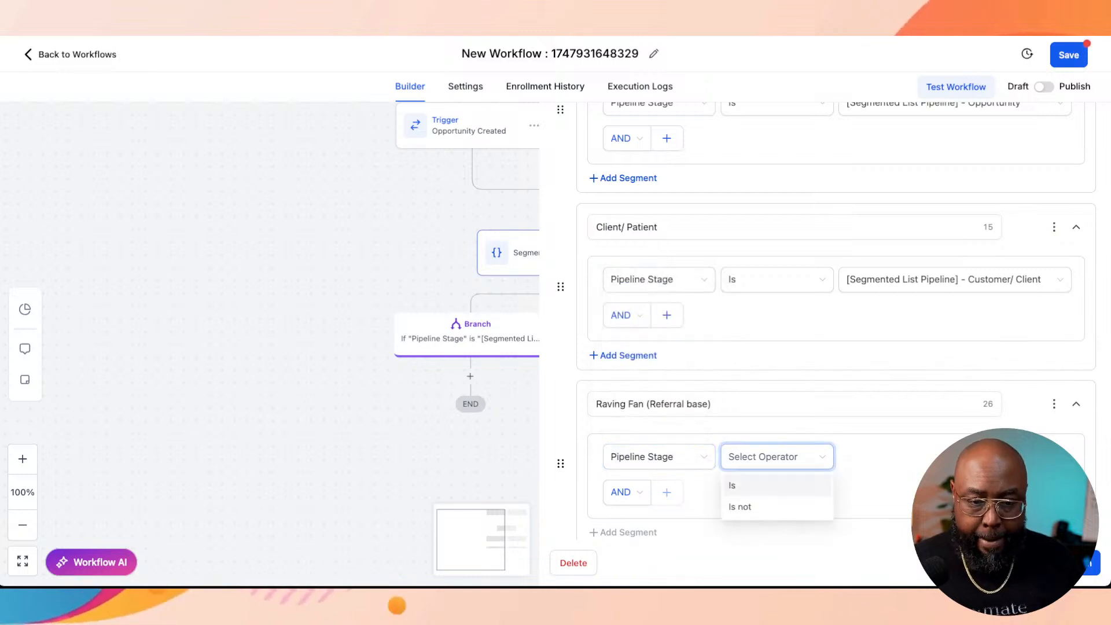
left_click(732, 485)
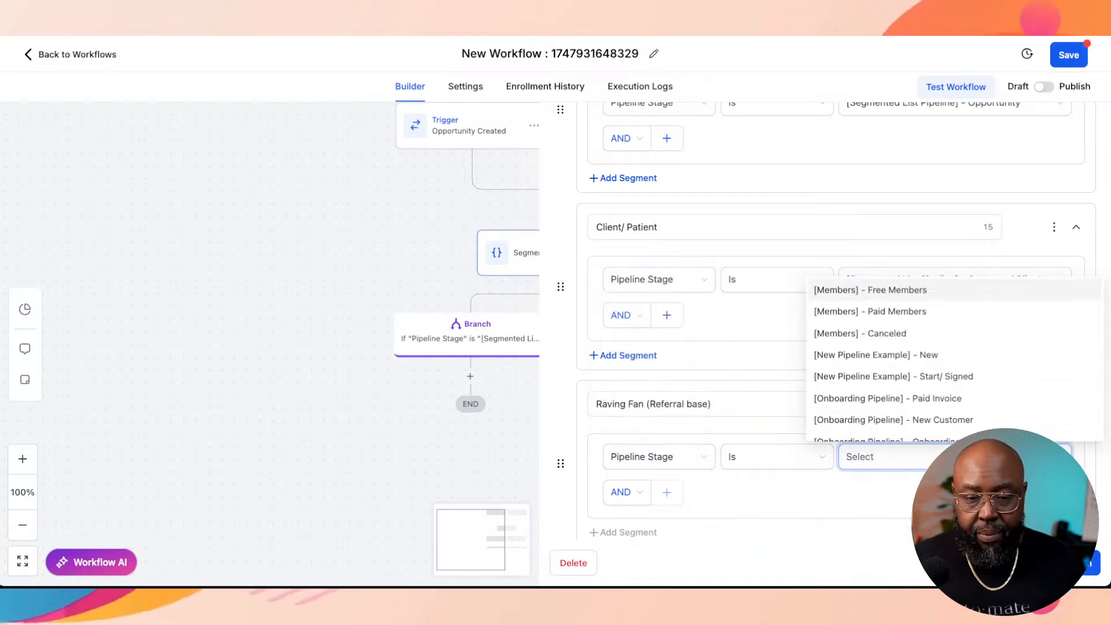
type("fan")
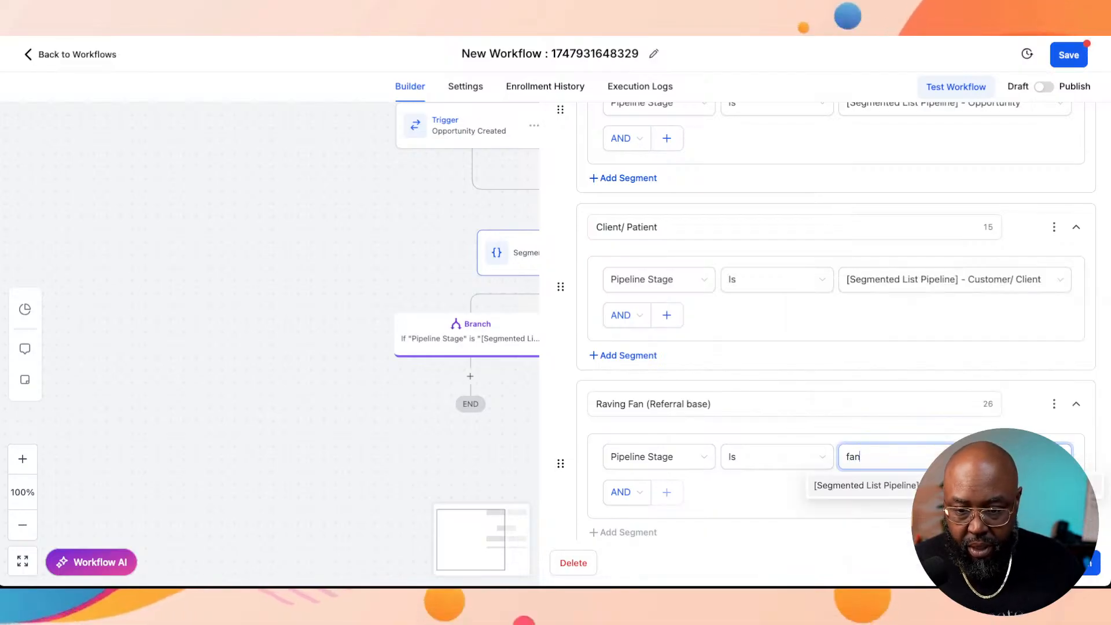
key("Return")
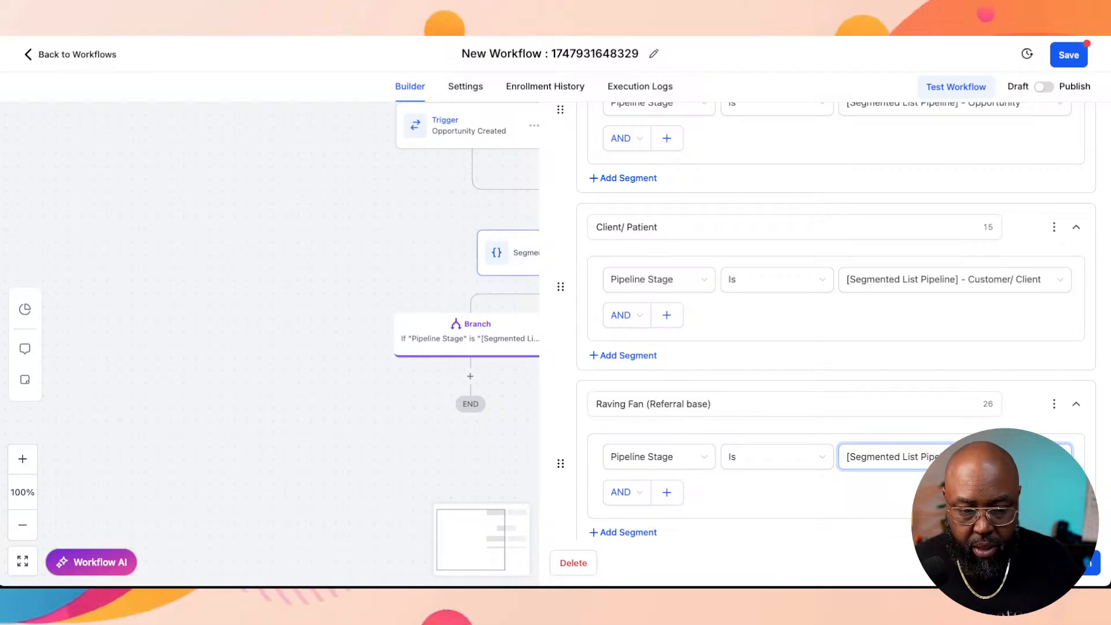
Step: Save the Segmented Contact List condition with its stage branches to the workflow
scroll(836, 319, "down", 2)
scroll(836, 318, "up", 10)
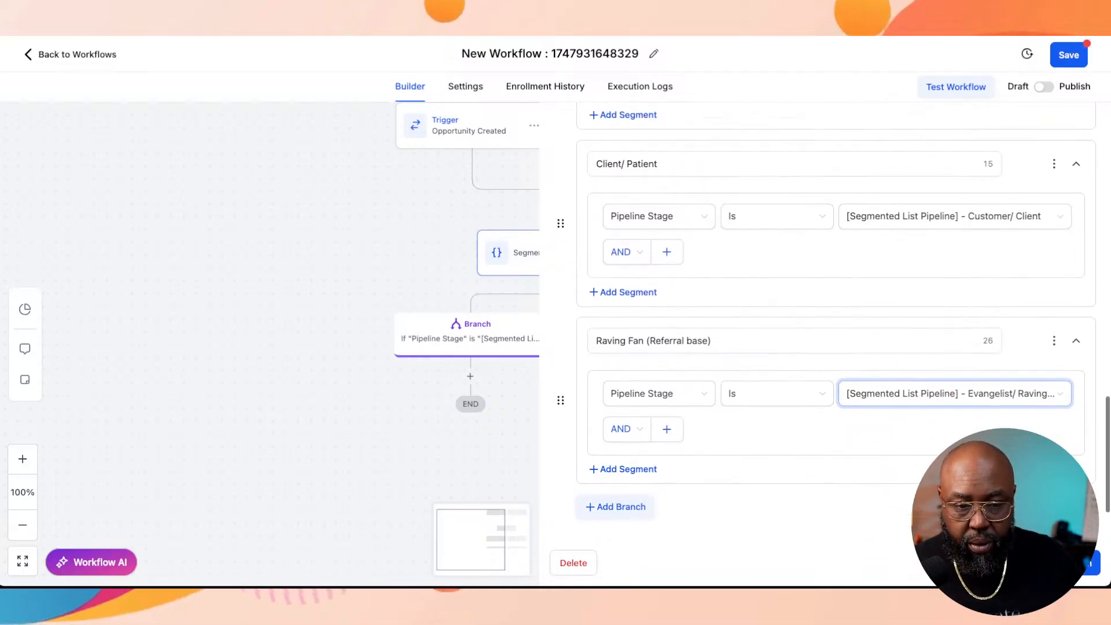
scroll(836, 319, "down", 10)
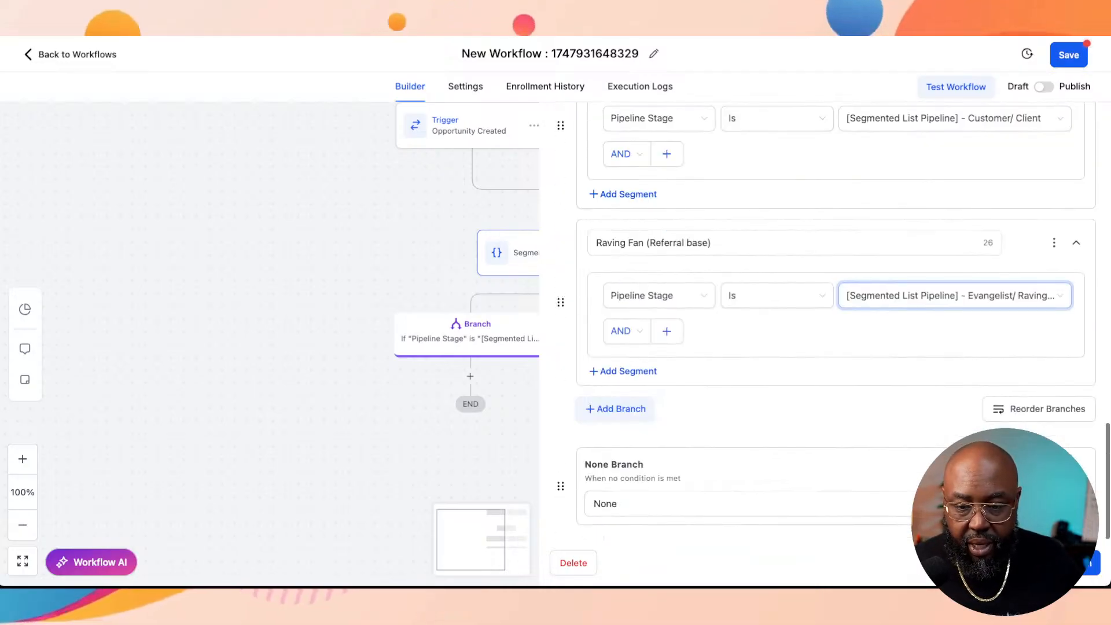
left_click(1066, 563)
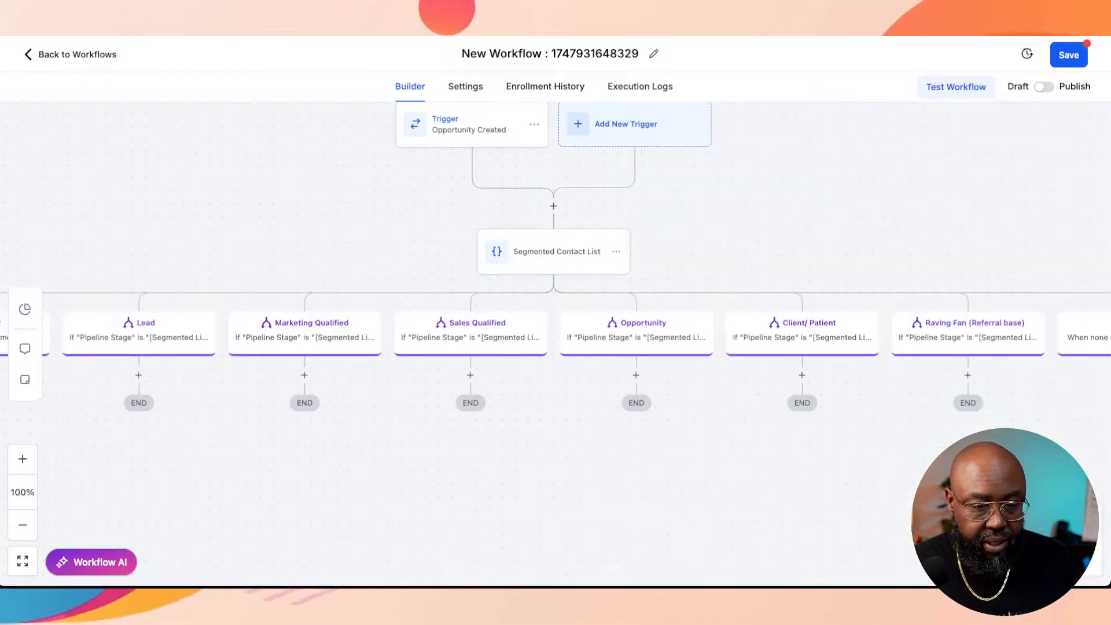
Step: Examine the whole workflow layout, from the Opportunity Created trigger through all the Segmented Contact List branches
scroll(556, 325, "down", 2)
scroll(315, 459, "down", 8)
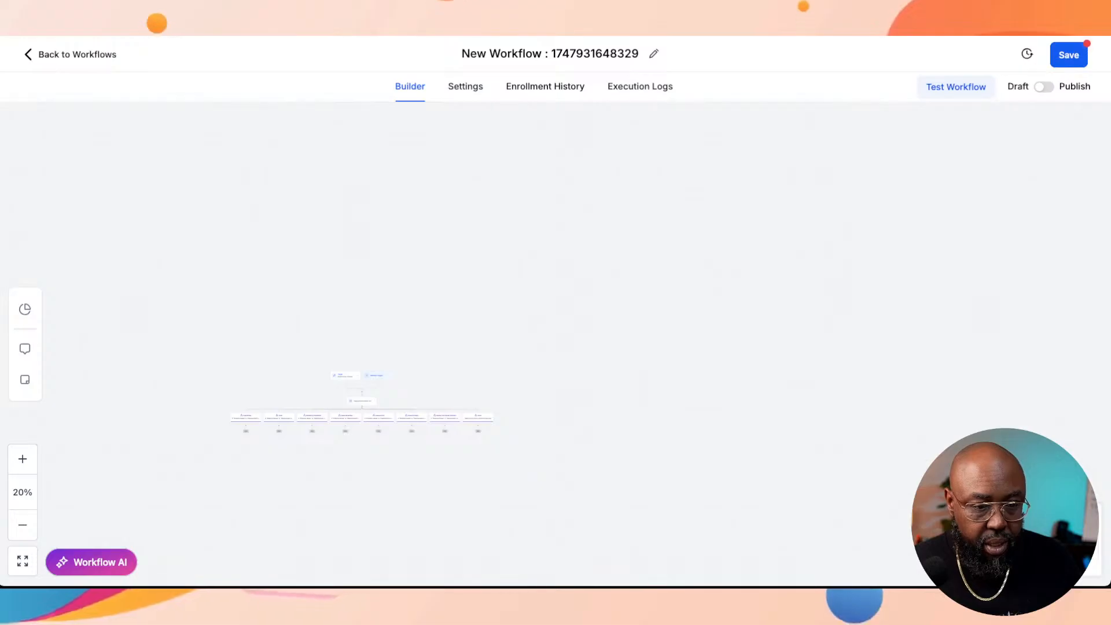
scroll(315, 459, "up", 10)
scroll(315, 459, "down", 3)
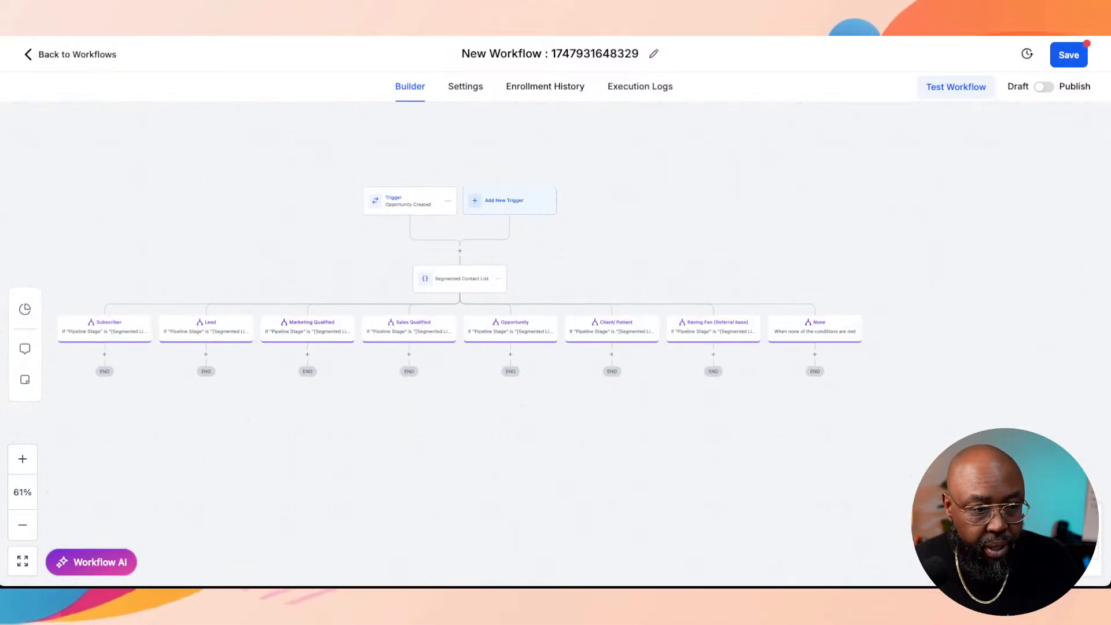
scroll(315, 459, "left", 1)
scroll(315, 459, "left", 1)
scroll(315, 459, "down", 1)
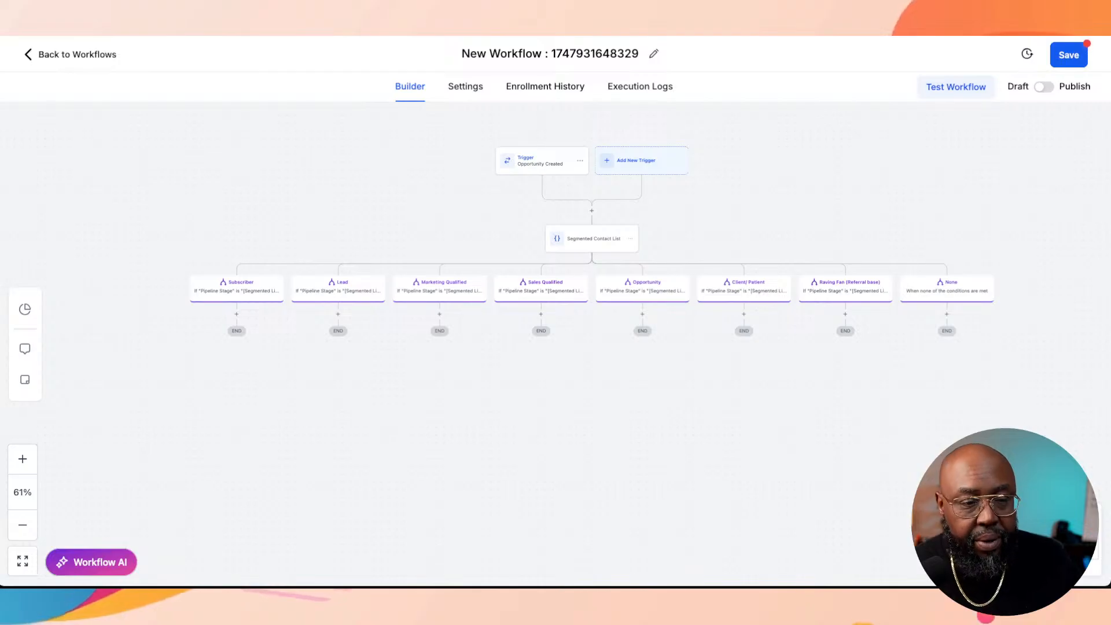
scroll(382, 398, "up", 3)
scroll(382, 399, "down", 5)
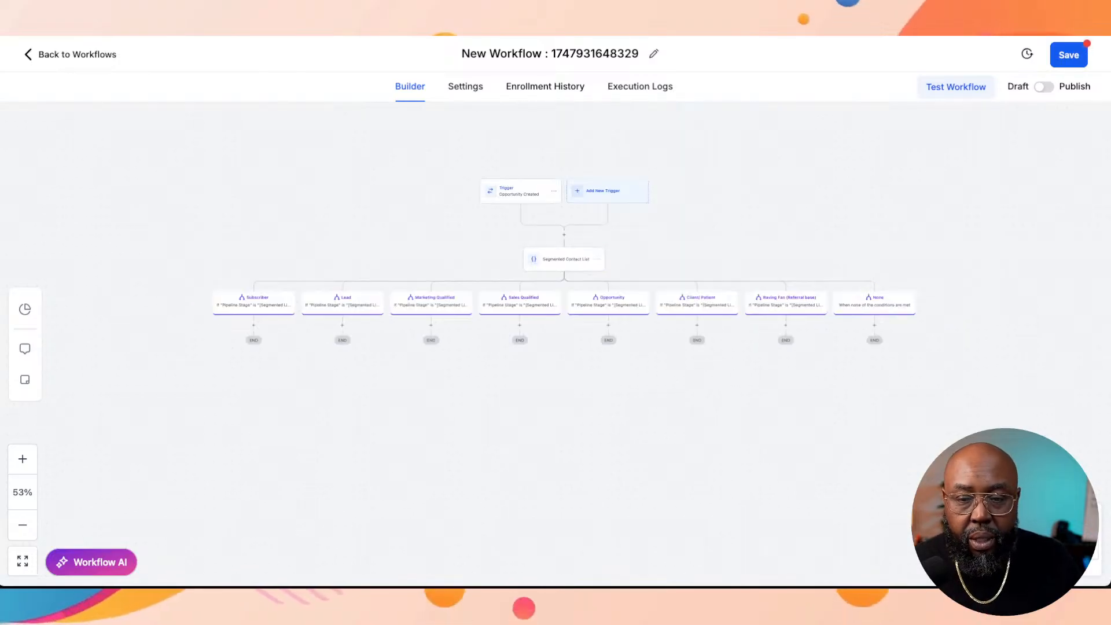
scroll(376, 405, "up", 4)
scroll(377, 405, "down", 4)
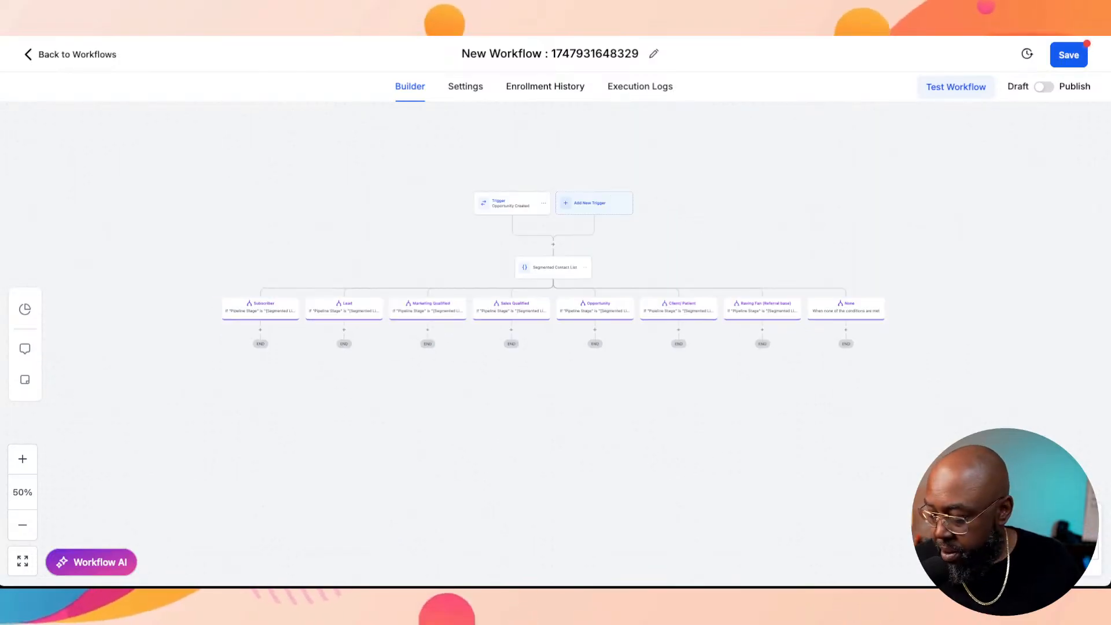
Step: Examine the Segmented Contact List branches across the canvas, from Subscriber through None, along with the trigger above them
scroll(374, 403, "up", 10)
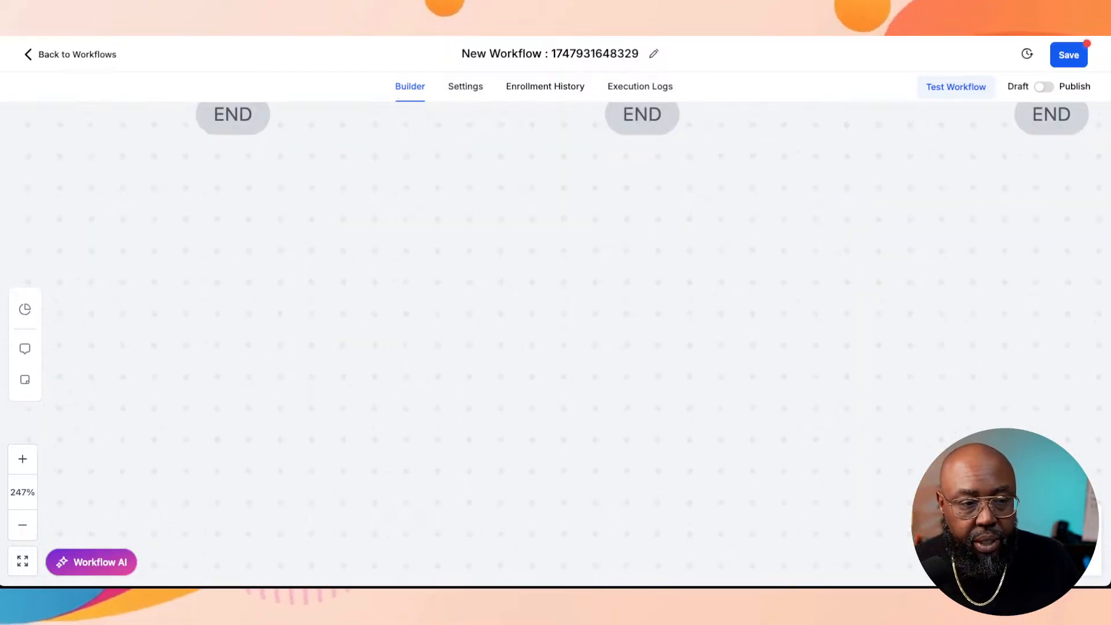
scroll(373, 403, "down", 10)
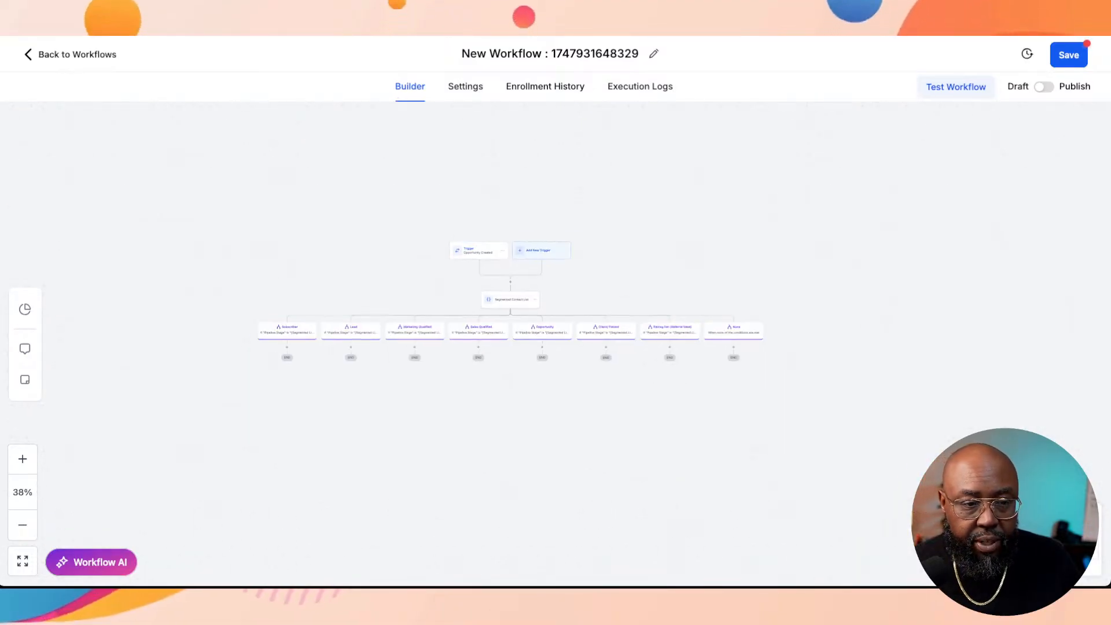
scroll(373, 403, "up", 10)
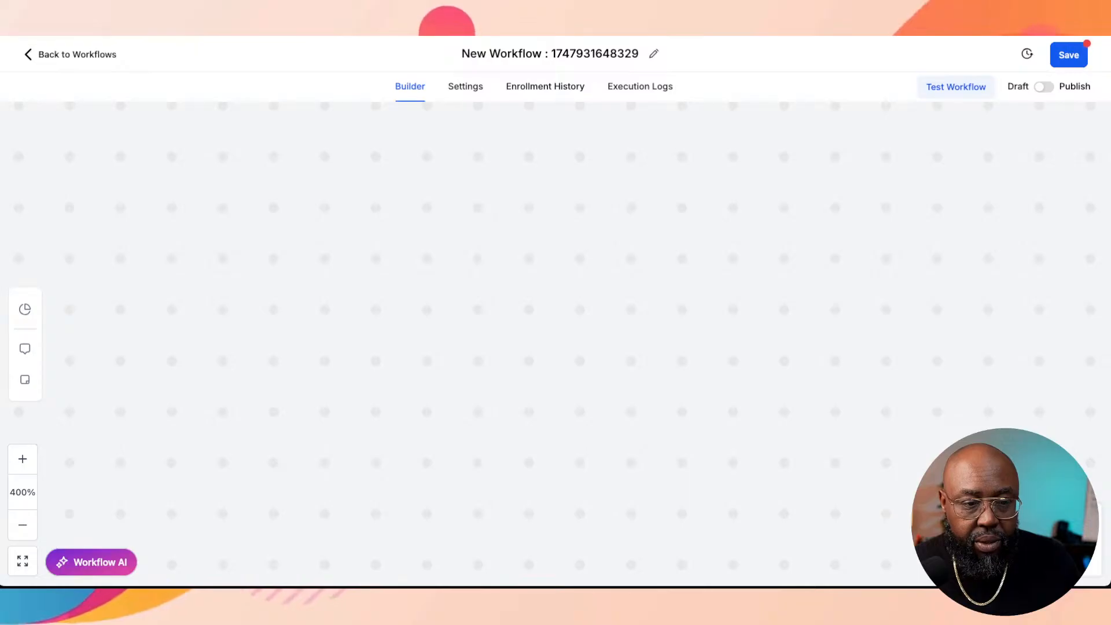
scroll(374, 403, "down", 10)
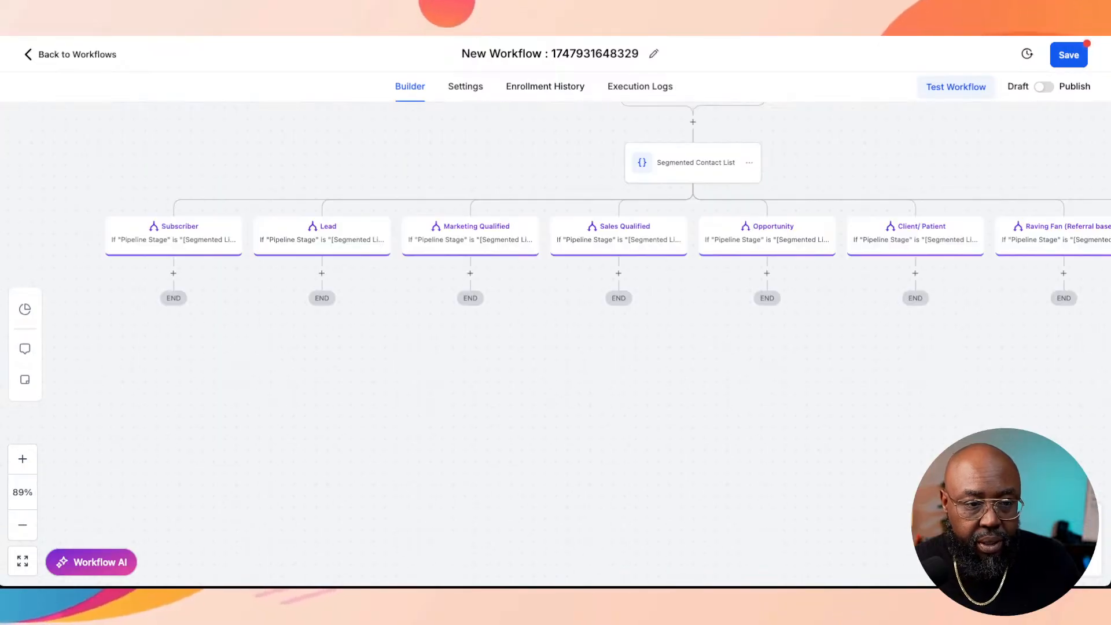
scroll(373, 403, "up", 1)
scroll(374, 403, "right", 1)
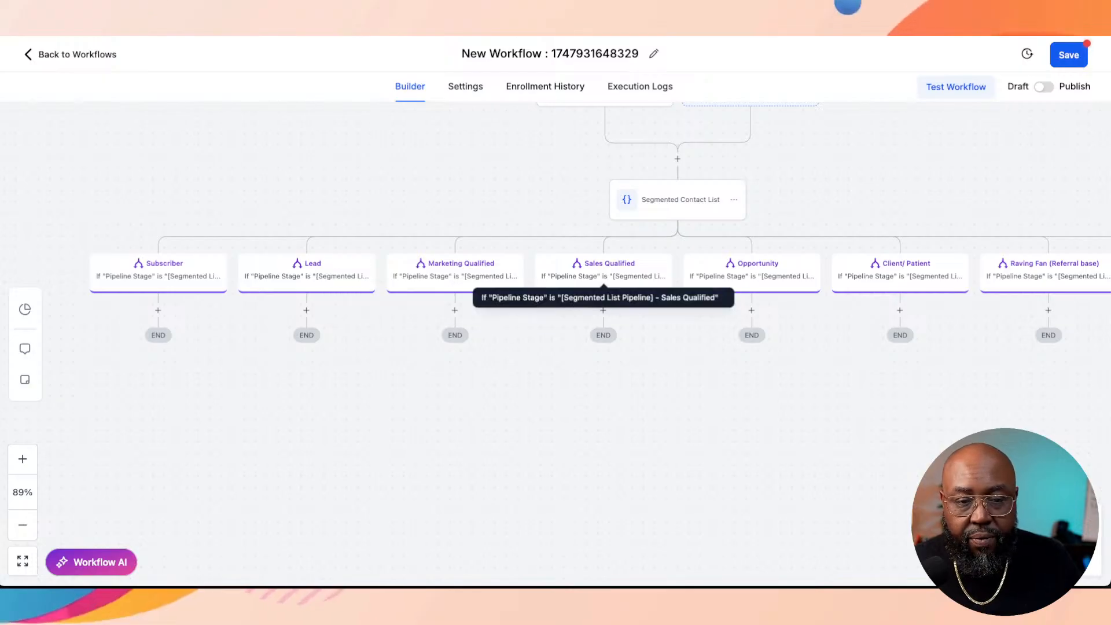
scroll(1042, 287, "right", 5)
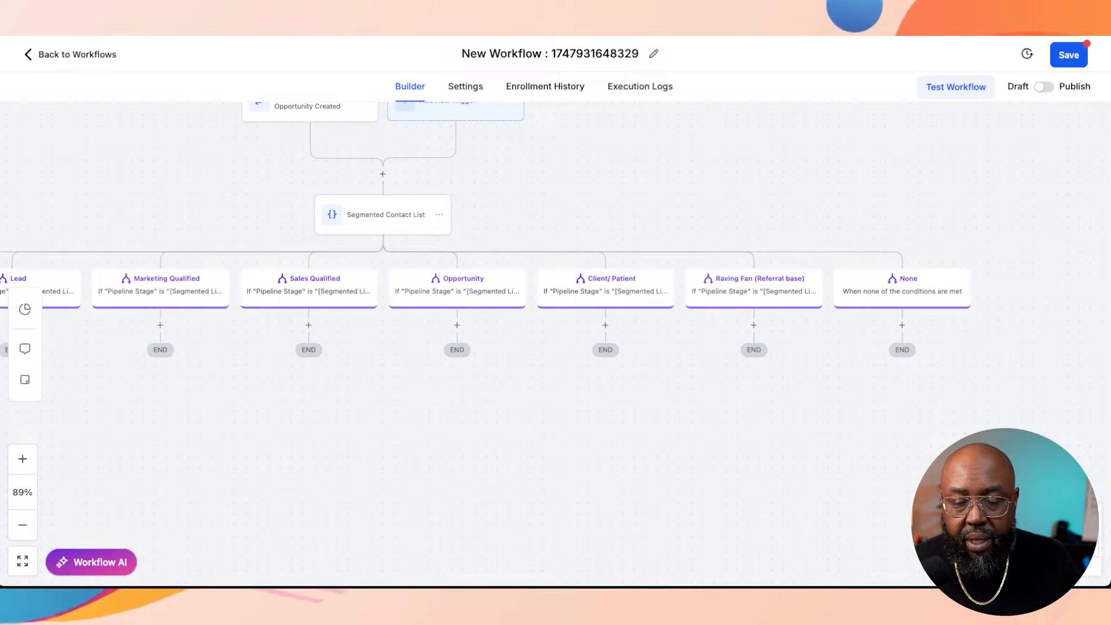
scroll(539, 289, "left", 3)
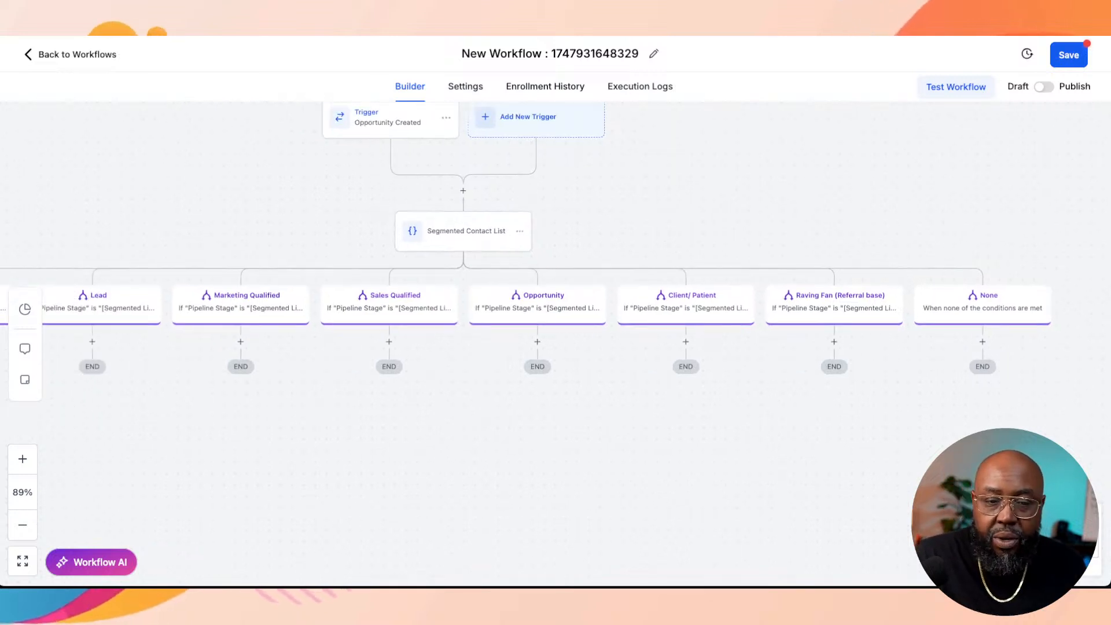
scroll(539, 289, "up", 2)
scroll(539, 289, "right", 2)
scroll(538, 290, "down", 1)
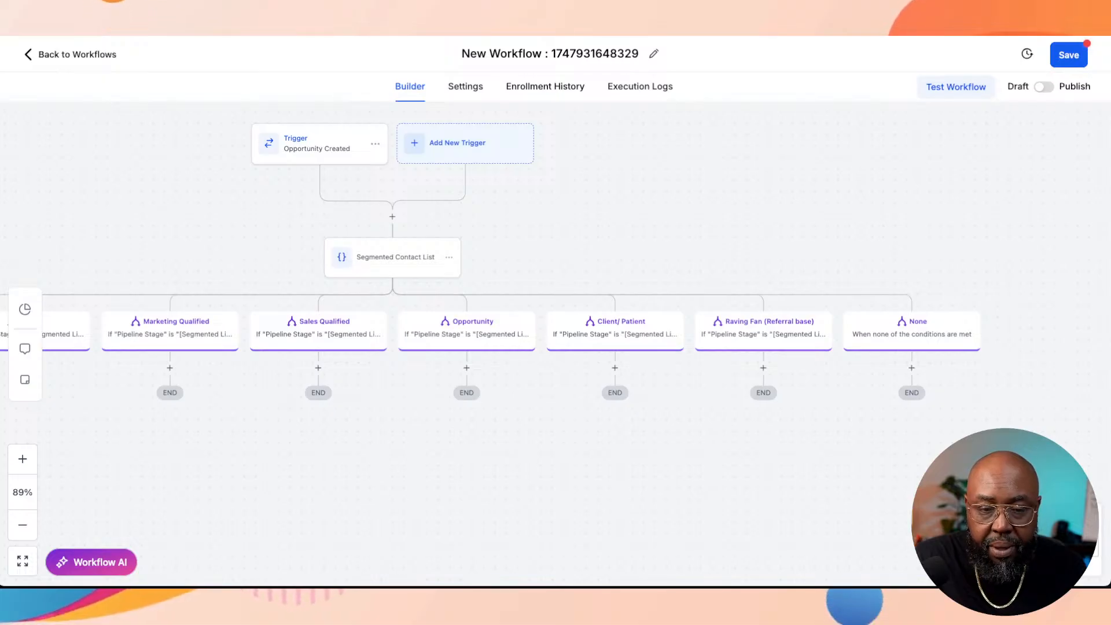
scroll(538, 289, "left", 3)
scroll(538, 289, "up", 1)
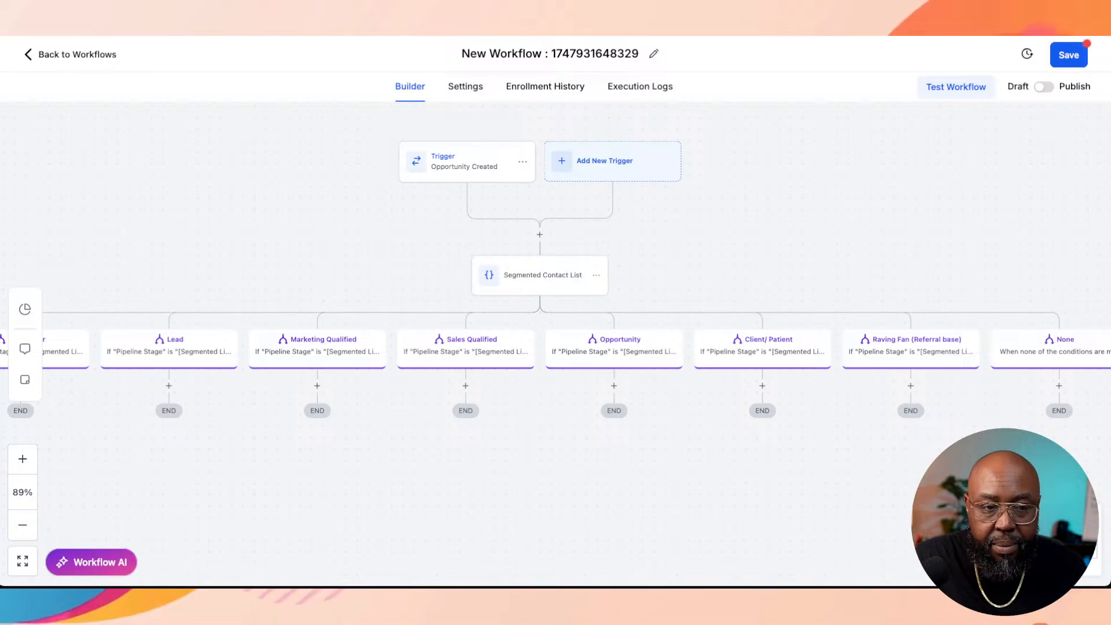
scroll(539, 289, "down", 1)
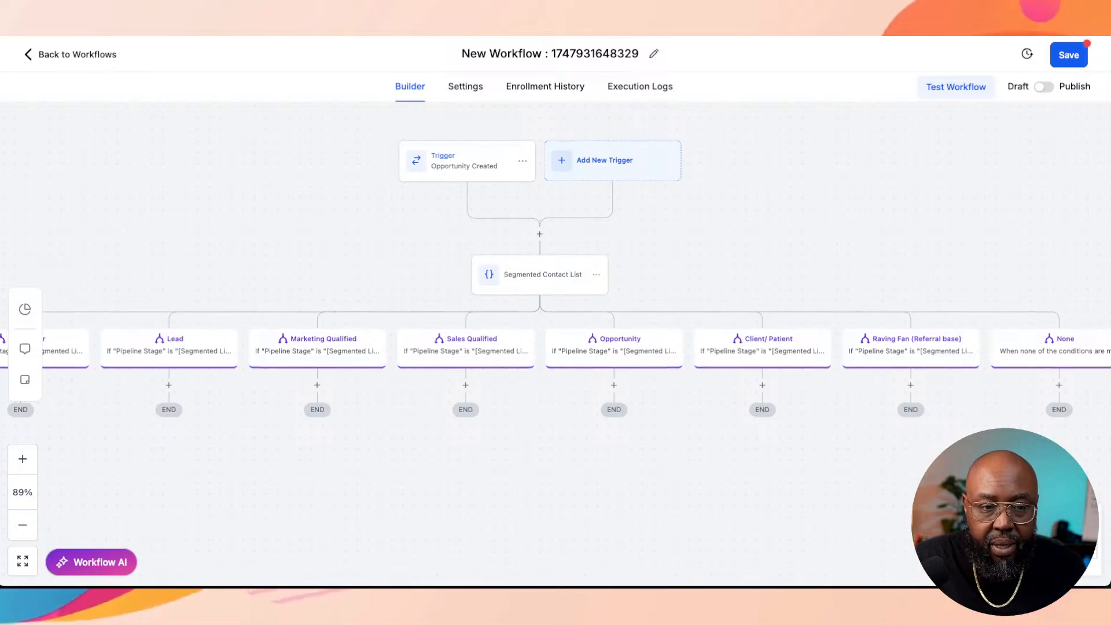
Step: Try to switch the workflow trigger from Opportunity created to Opportunity changed by searching the triggers for "oppo"
left_click(467, 161)
left_click(826, 272)
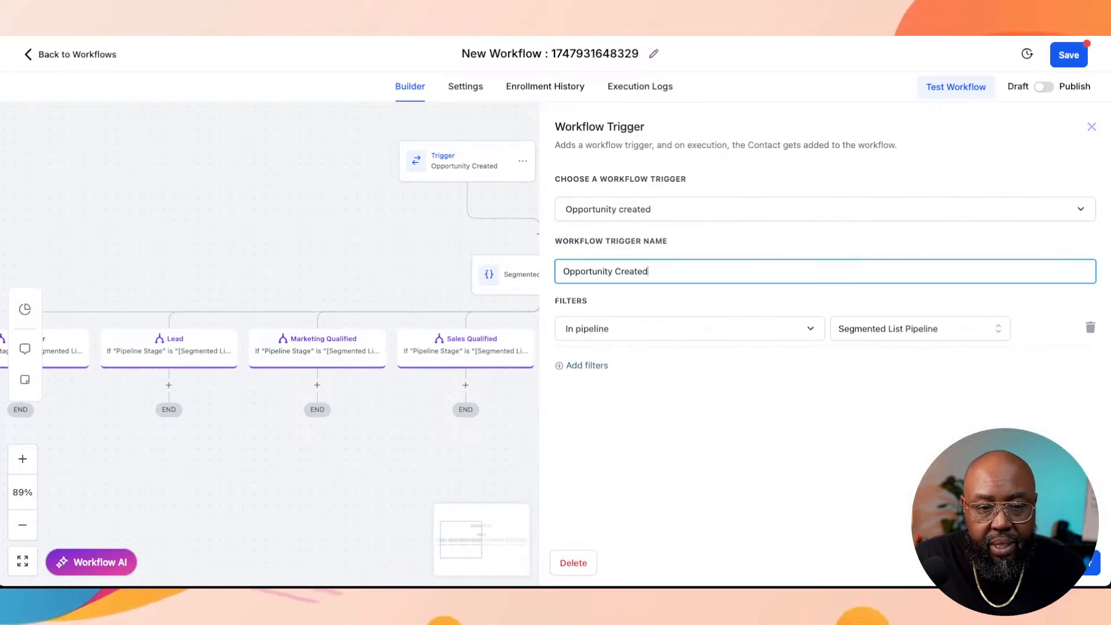
left_click(825, 210)
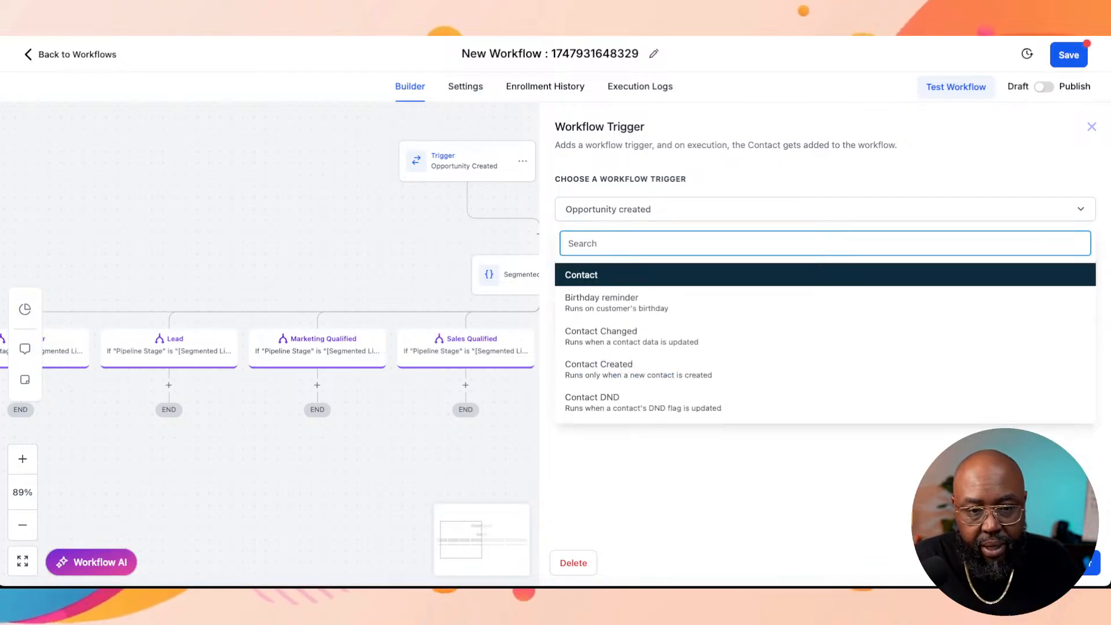
type("oppo")
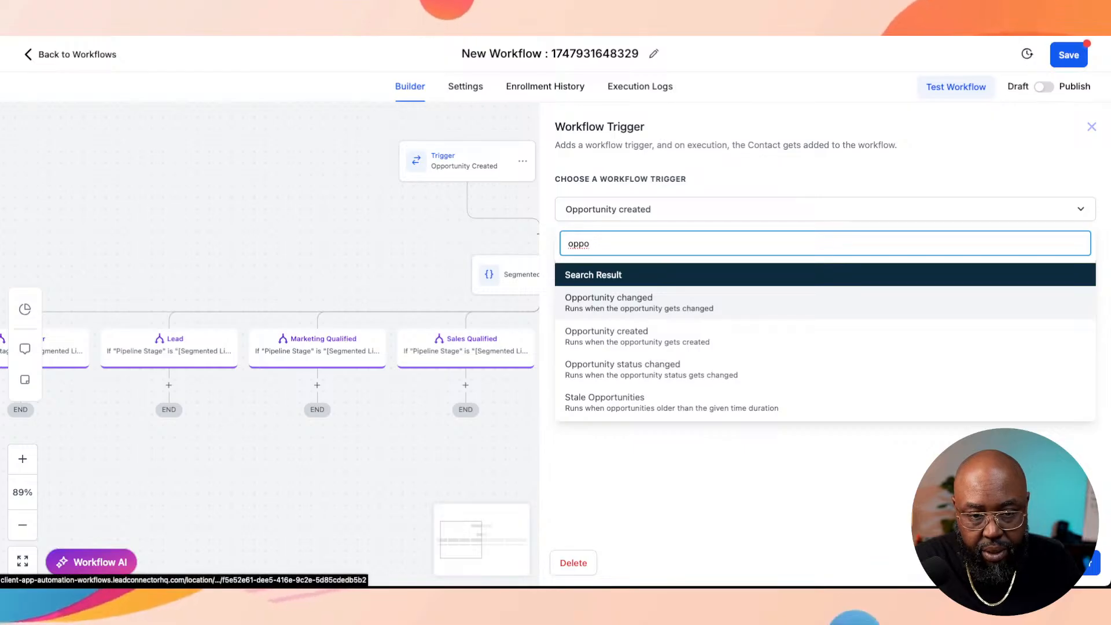
left_click(639, 303)
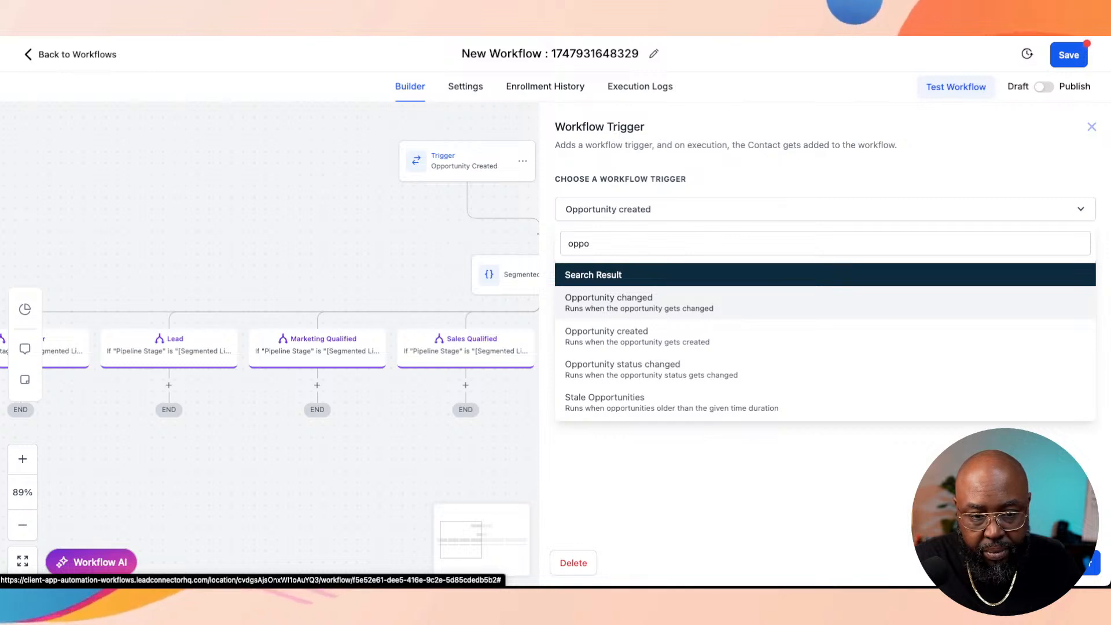
left_click_drag(716, 303, 711, 242)
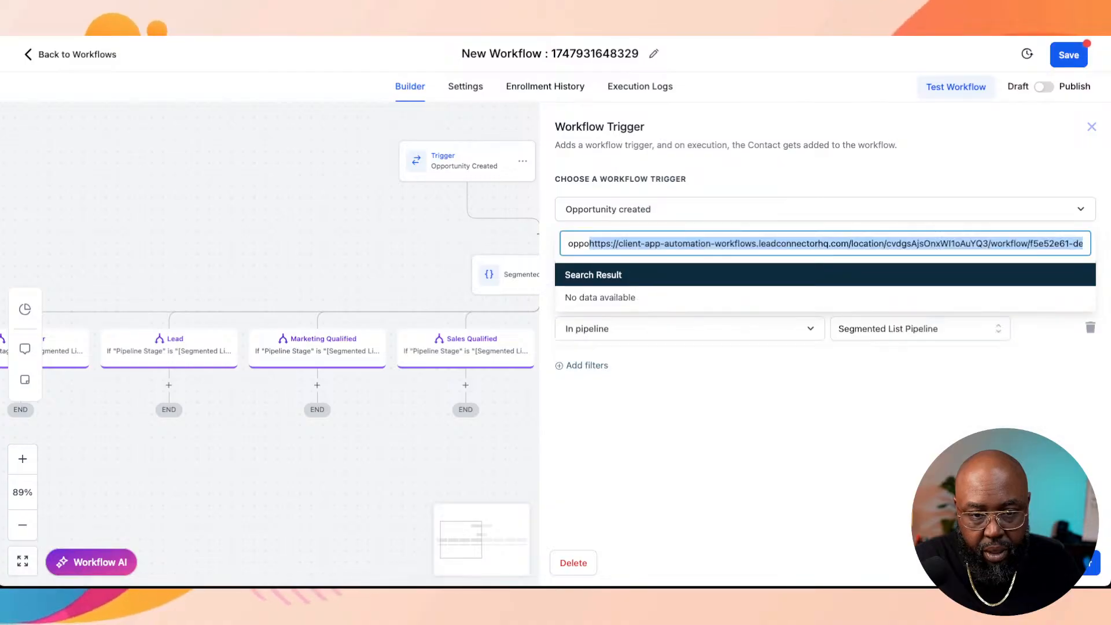
key("BackSpace")
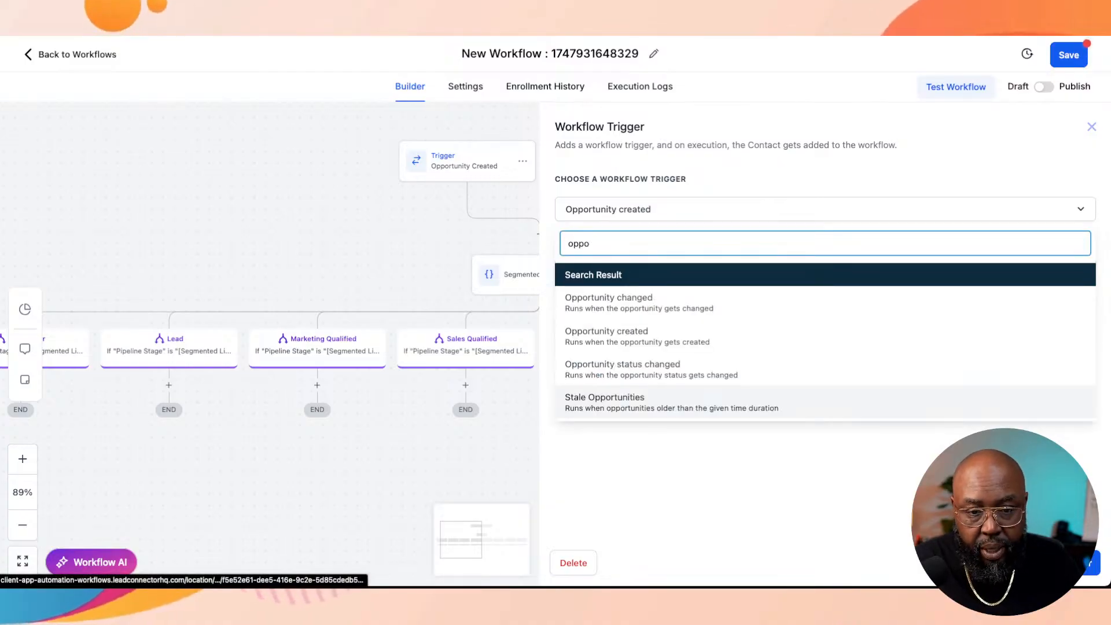
left_click(1061, 562)
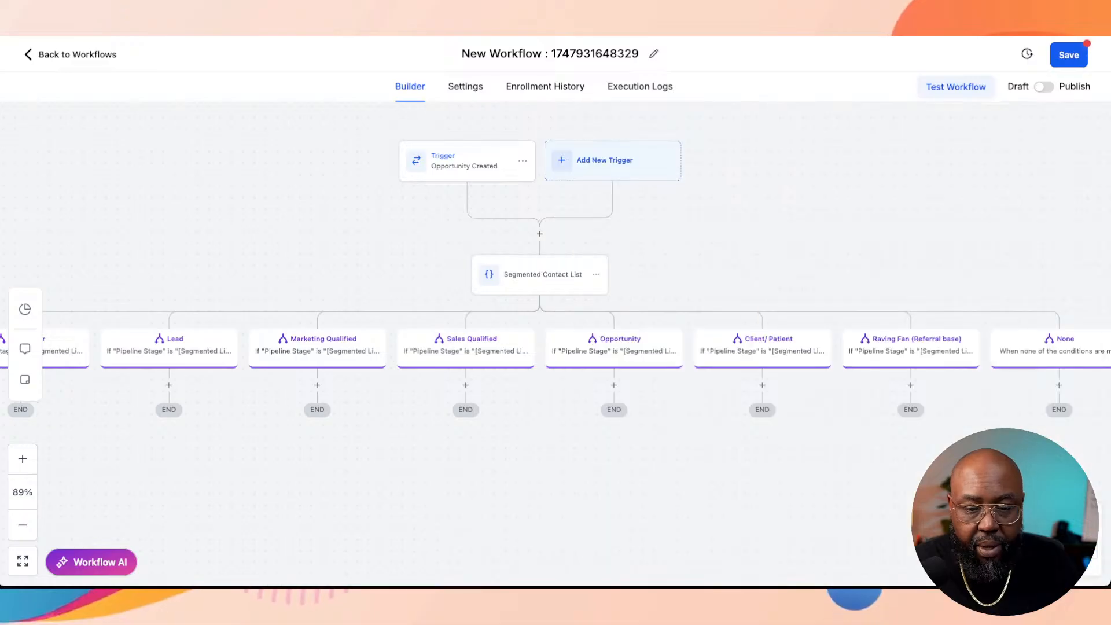
Step: Change the workflow's Opportunity created trigger to Opportunity changed and save the trigger
scroll(555, 342, "left", 3)
scroll(555, 342, "down", 1)
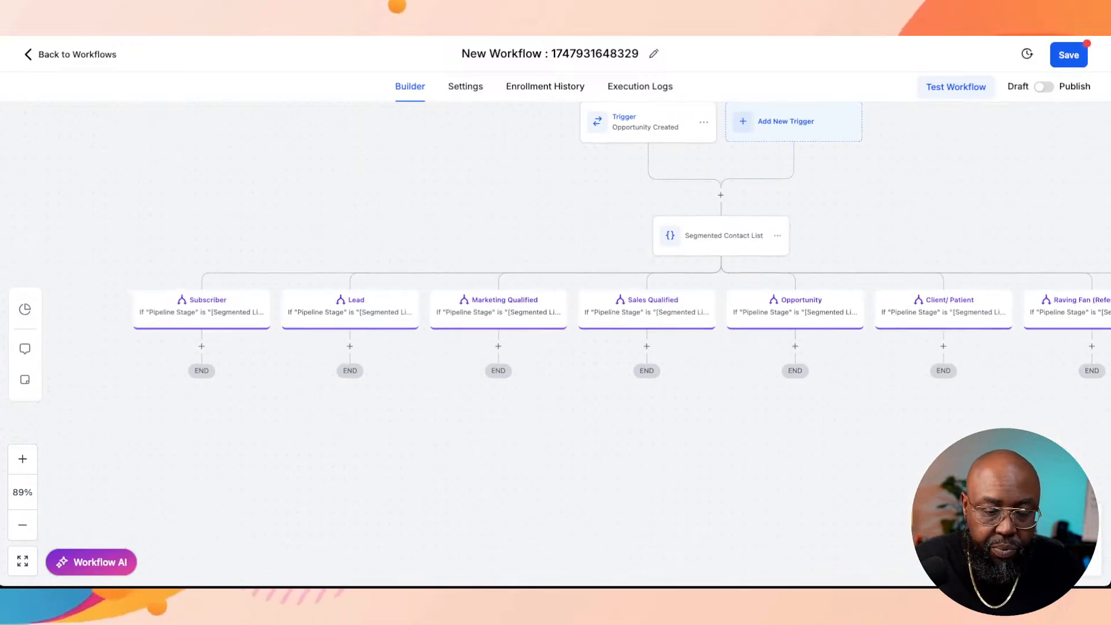
scroll(555, 341, "right", 1)
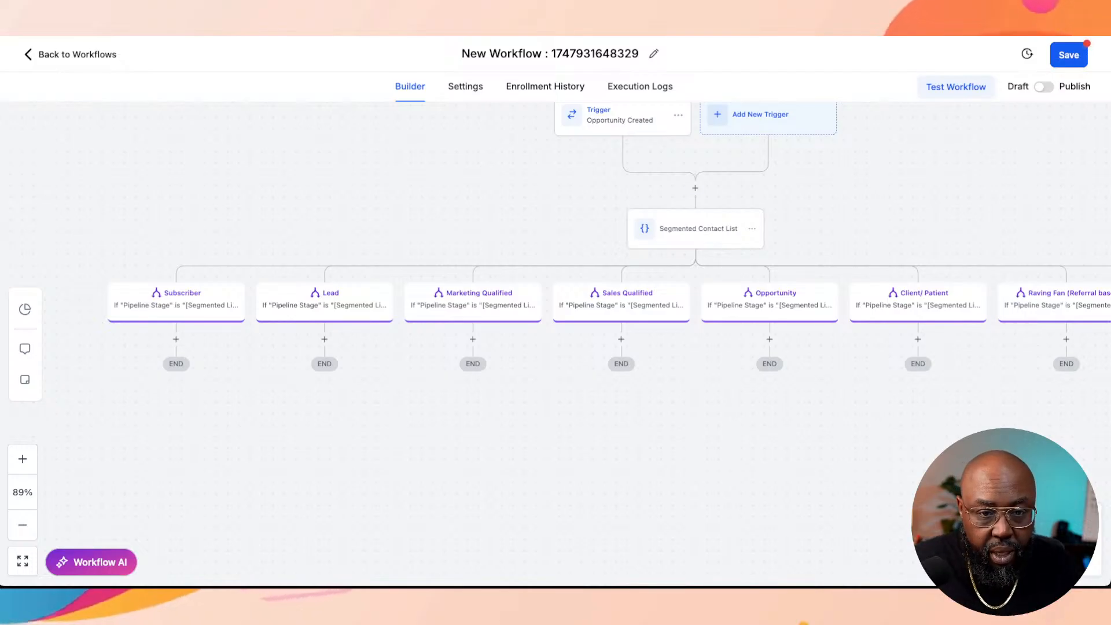
scroll(555, 341, "up", 1)
left_click(622, 125)
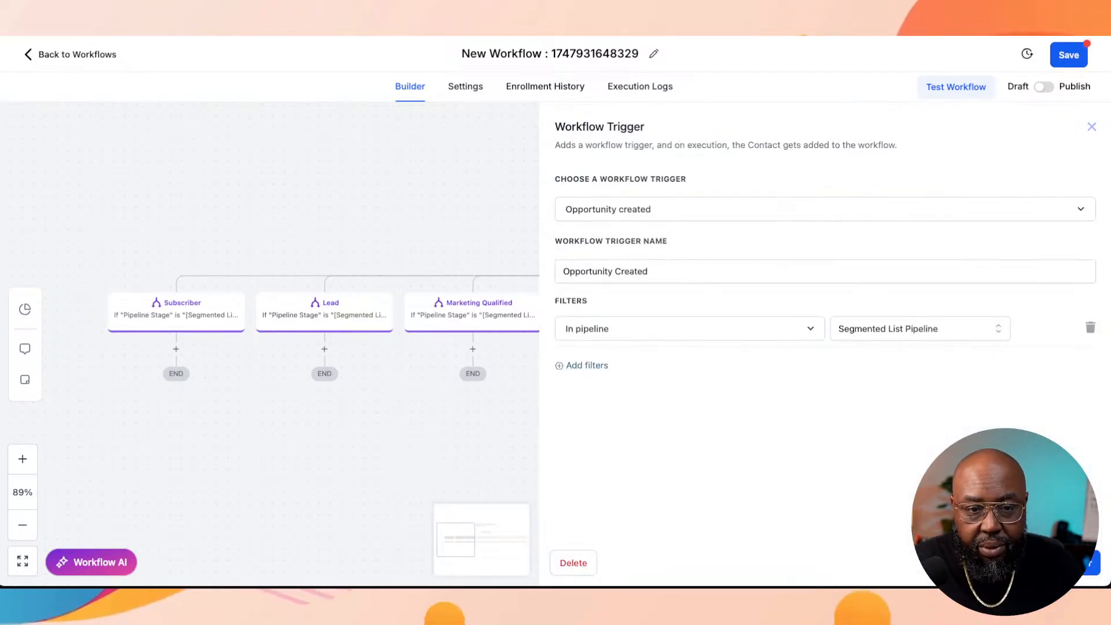
left_click(825, 210)
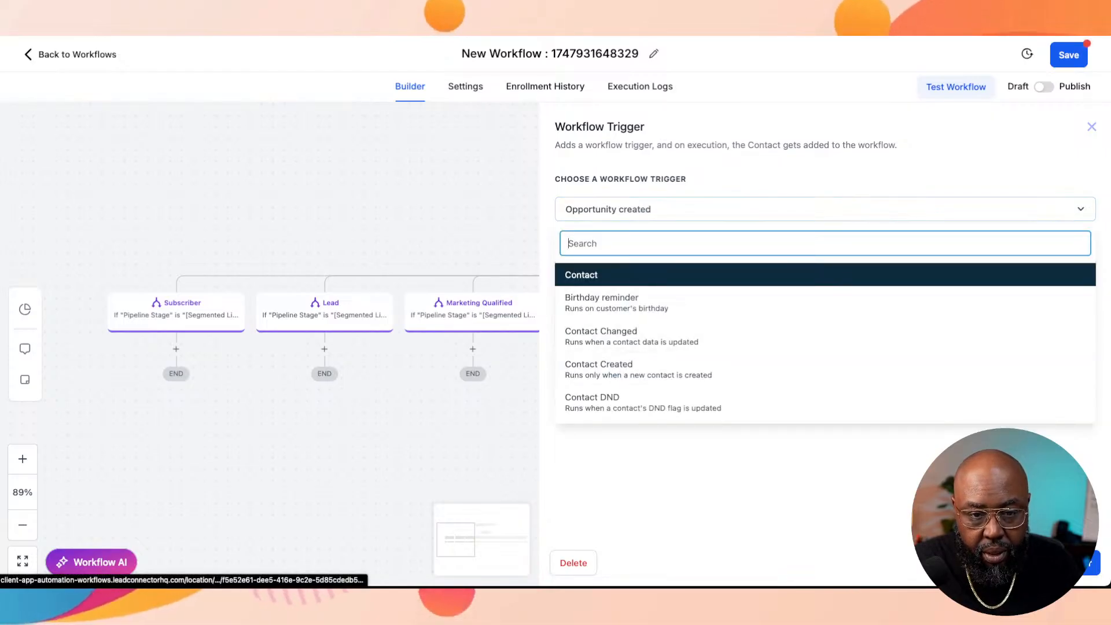
type("op")
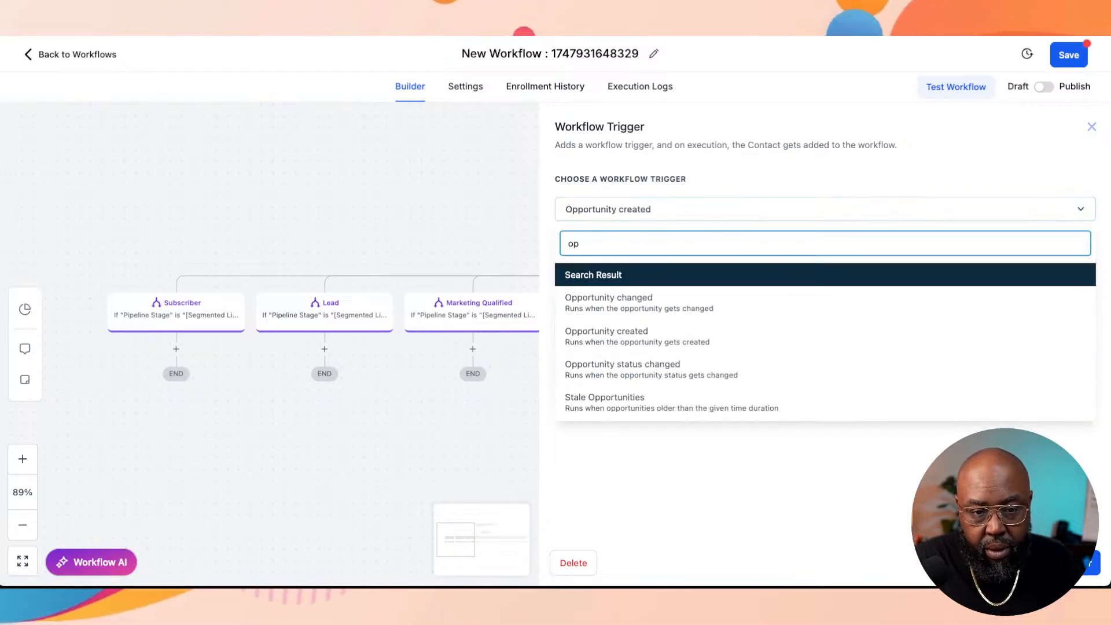
key("Return")
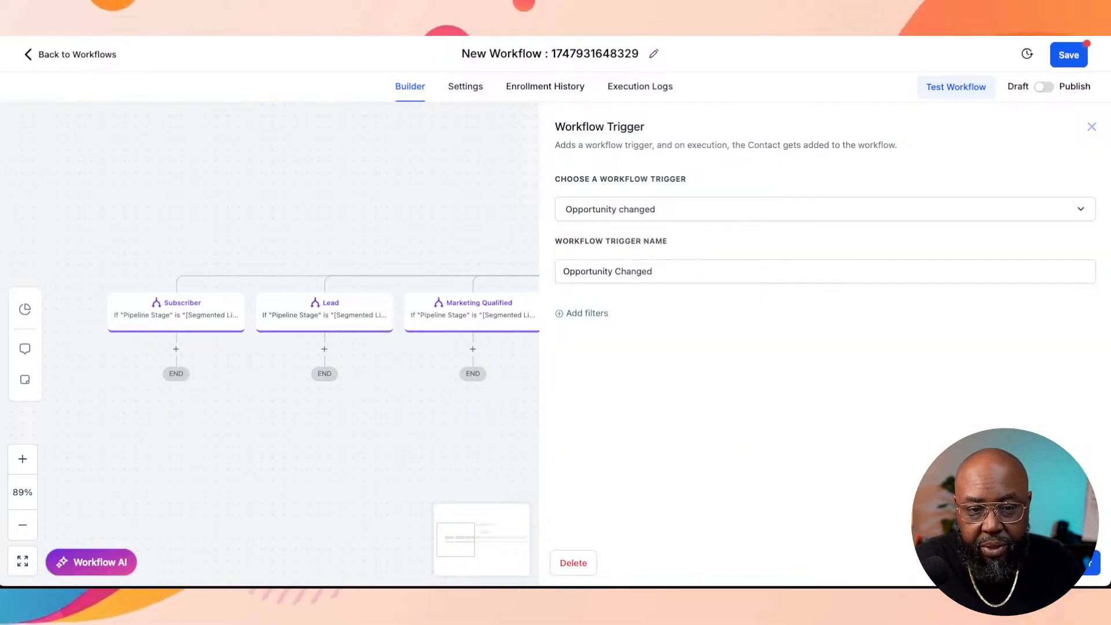
left_click(1065, 563)
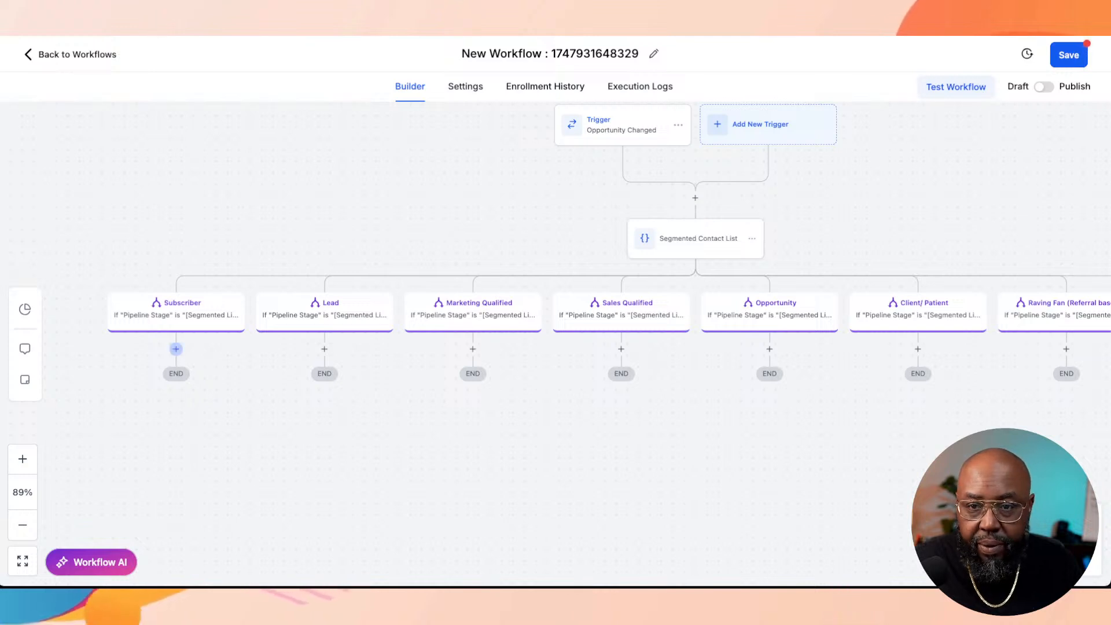
Step: Add a Send Email action below the Subscriber branch
left_click(176, 349)
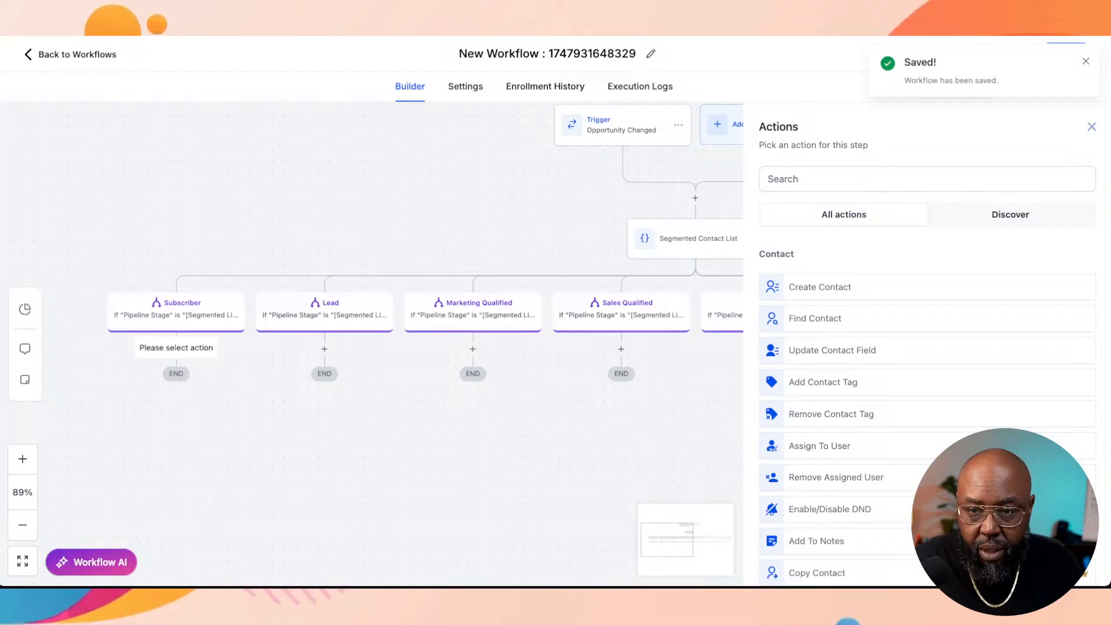
key("Escape")
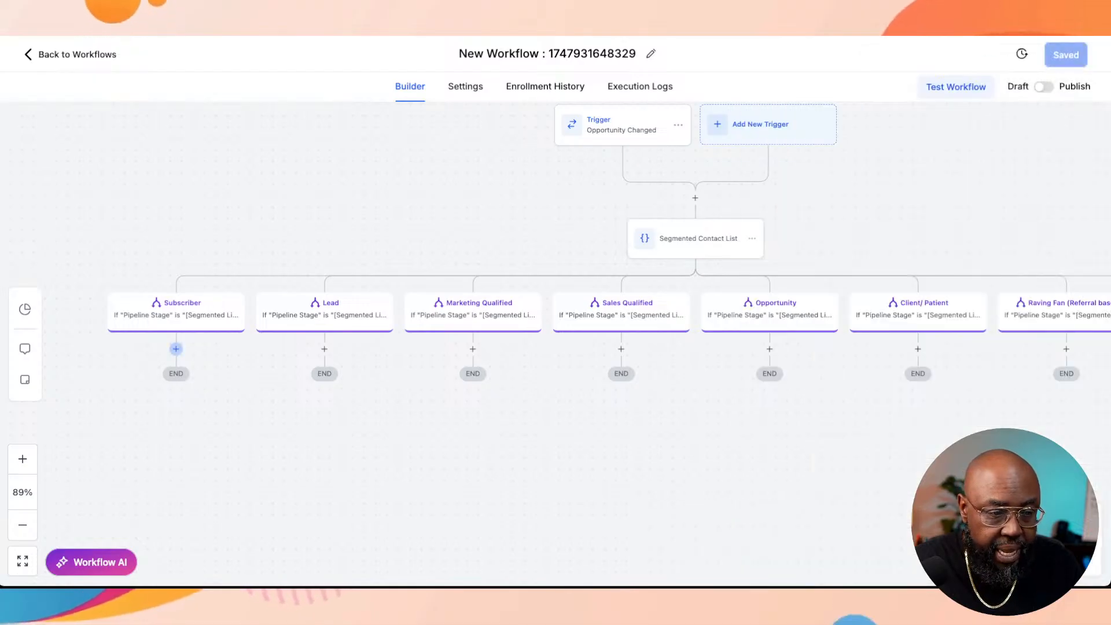
left_click(176, 348)
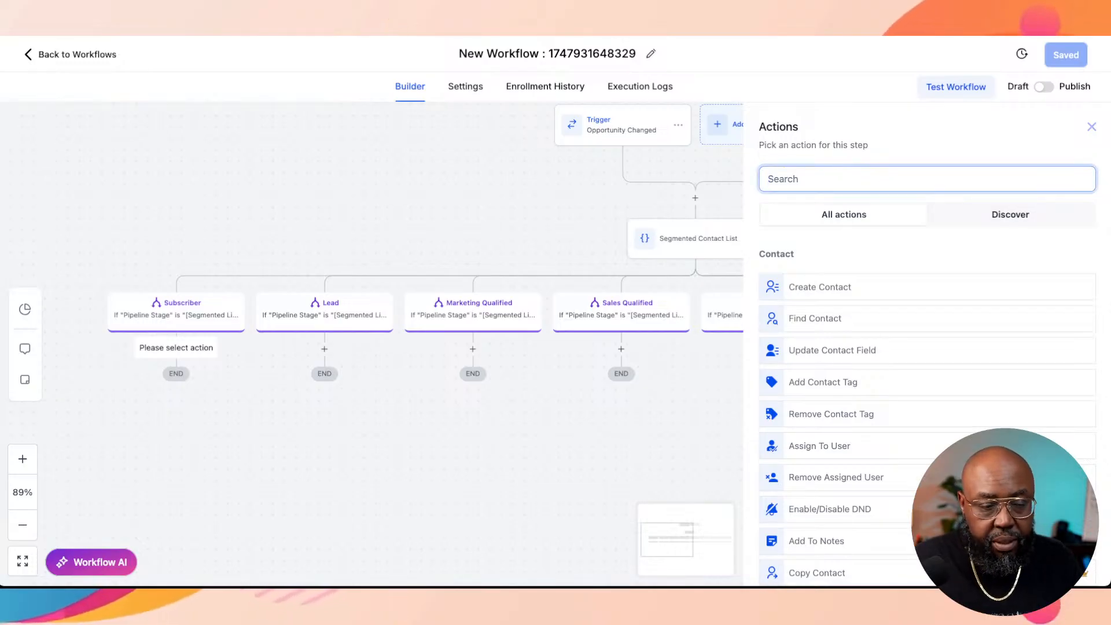
type("em")
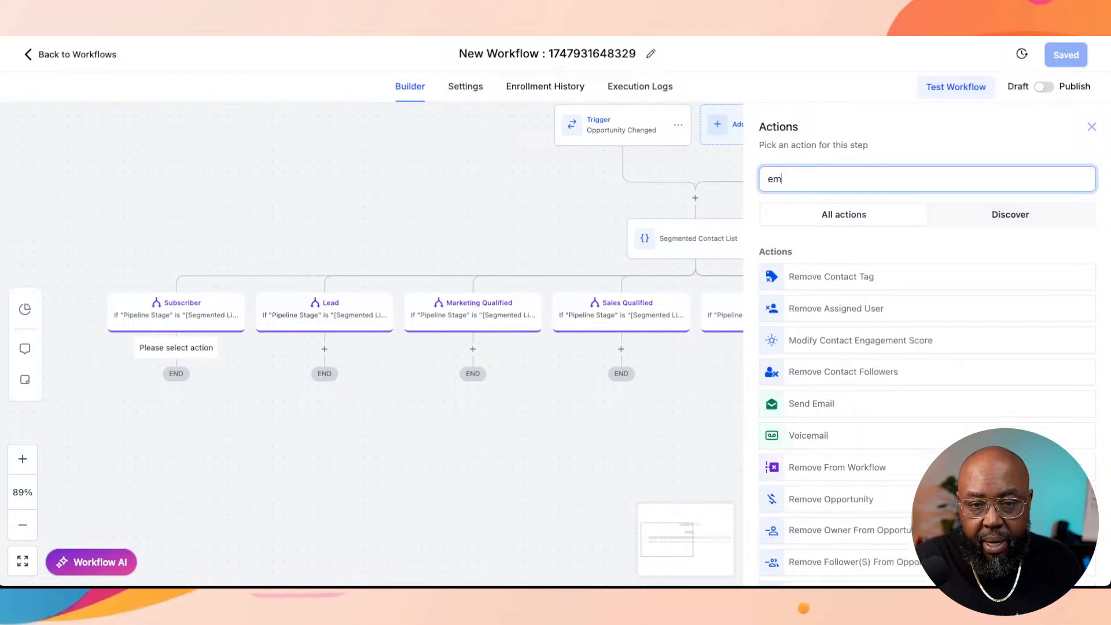
left_click(811, 404)
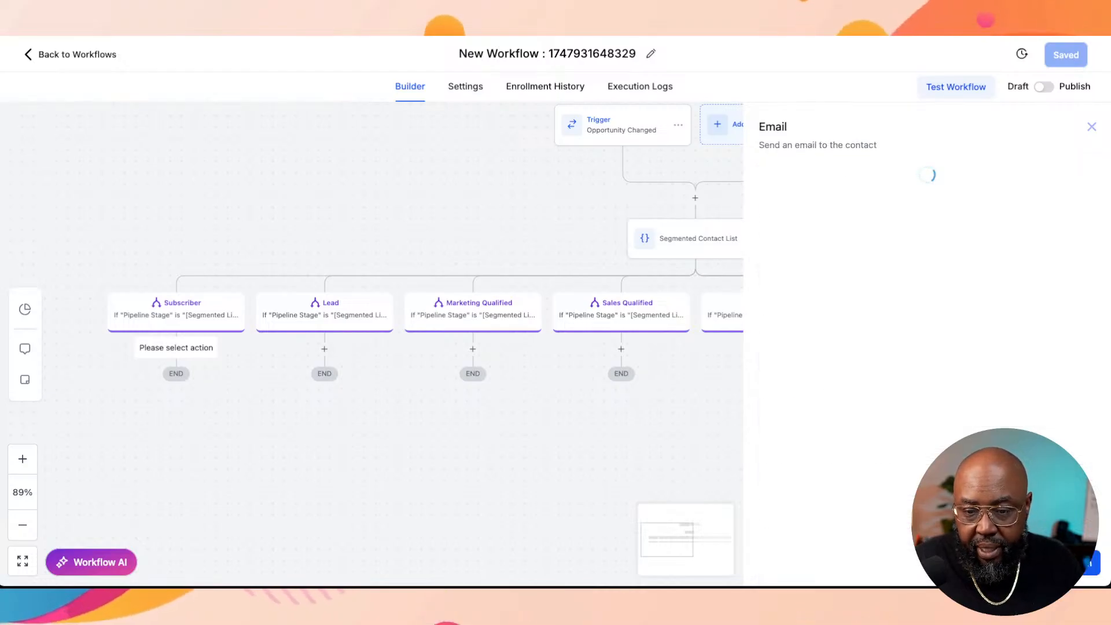
Step: Fill in the email action's From Name with a sample email address
left_click(894, 277)
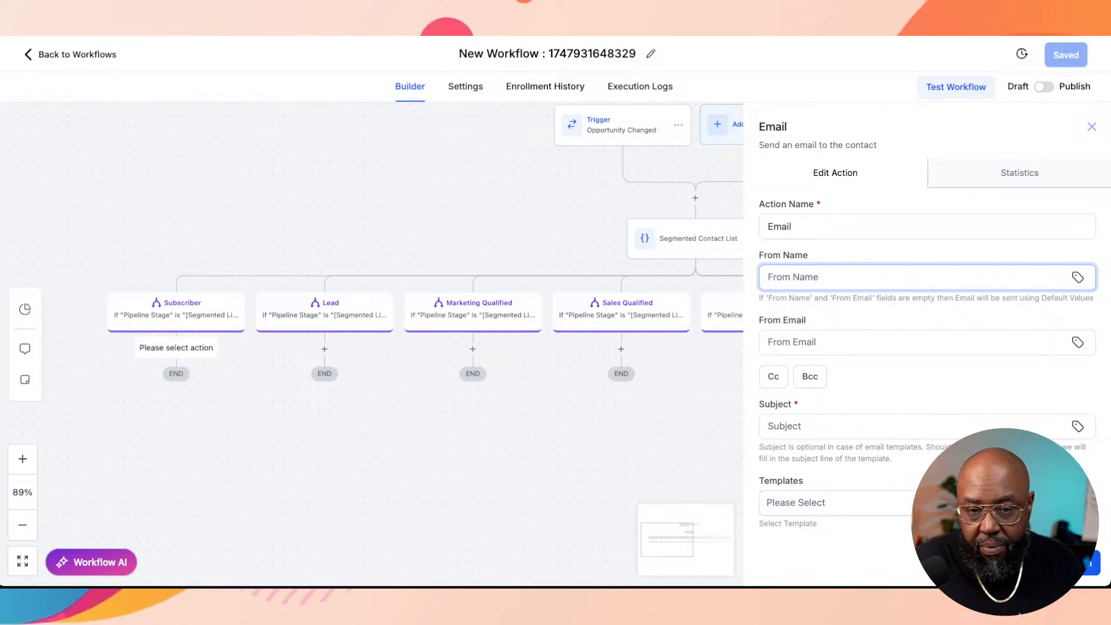
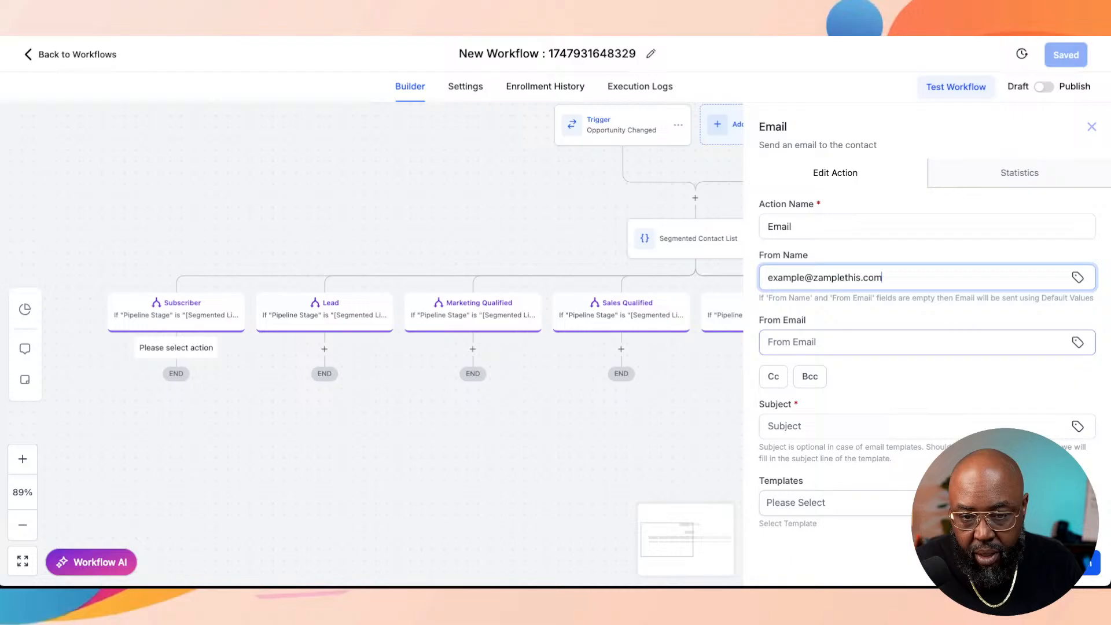
key("Tab")
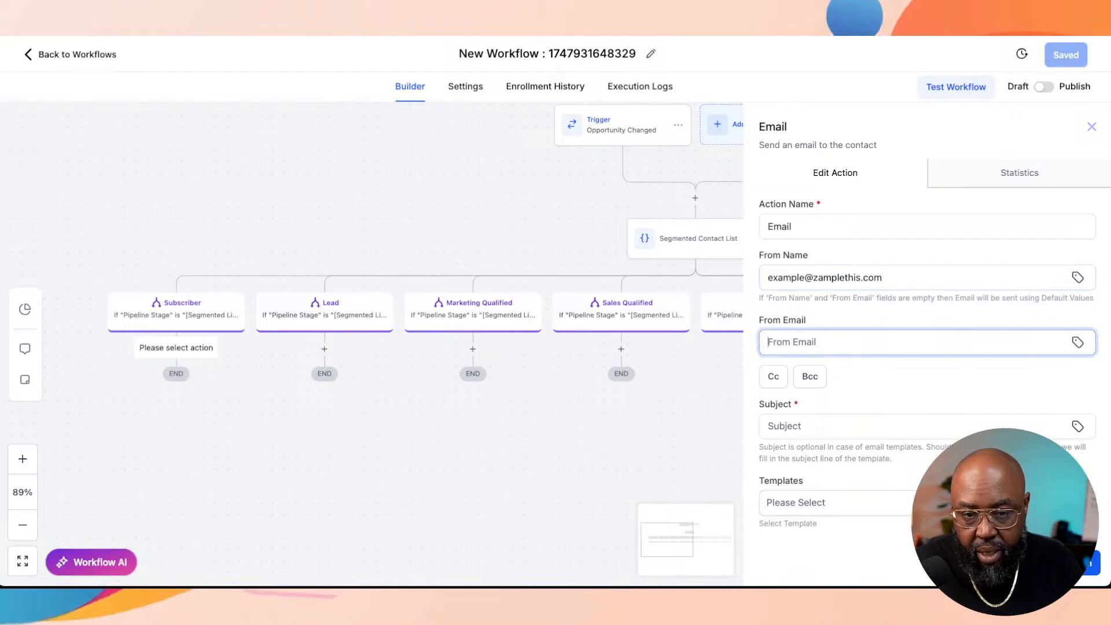
Step: Copy the sample email address from From Name into the email action's From Email field
key("shift+Tab")
key("ctrl+c")
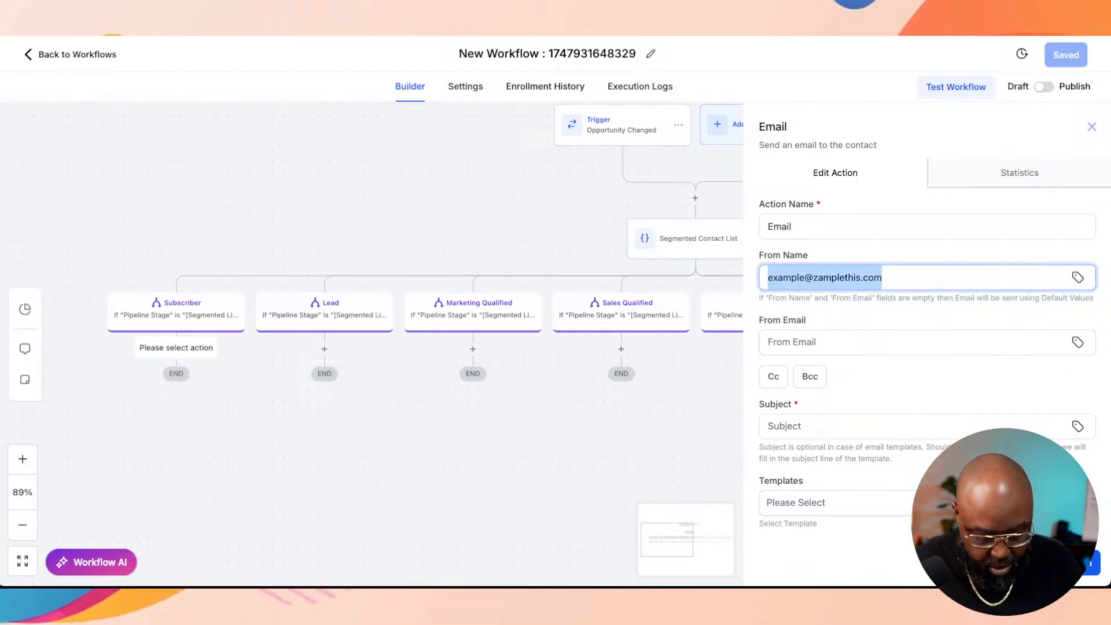
key("Tab")
key("ctrl+v")
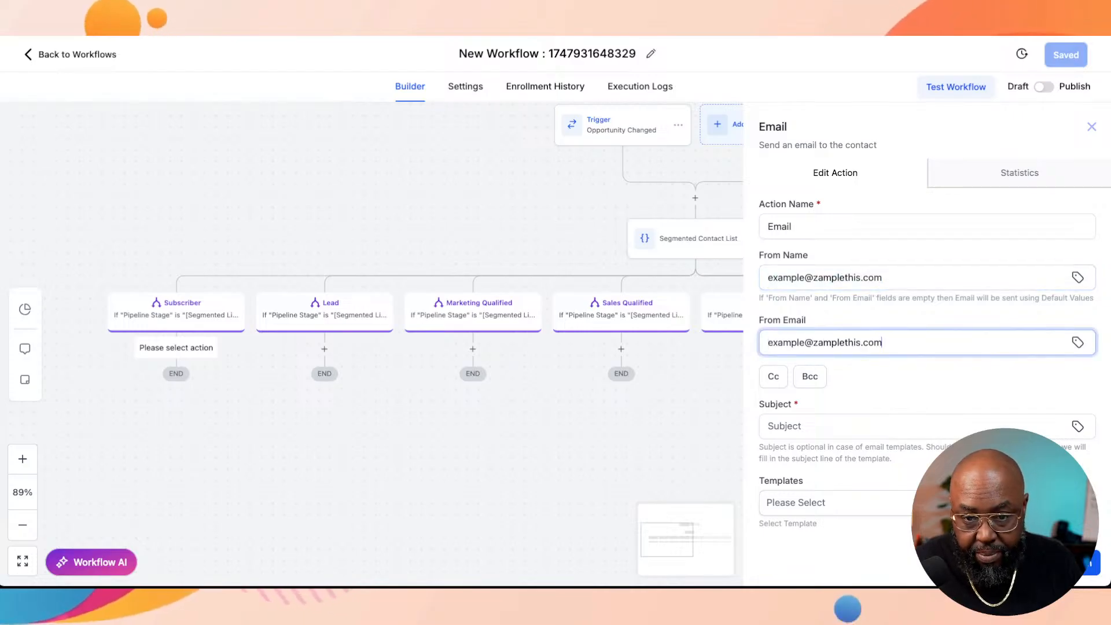
Step: Replace the address in the email action's From Name field with the sender's name
key("shift+Tab")
key("ctrl+a")
key("BackSpace")
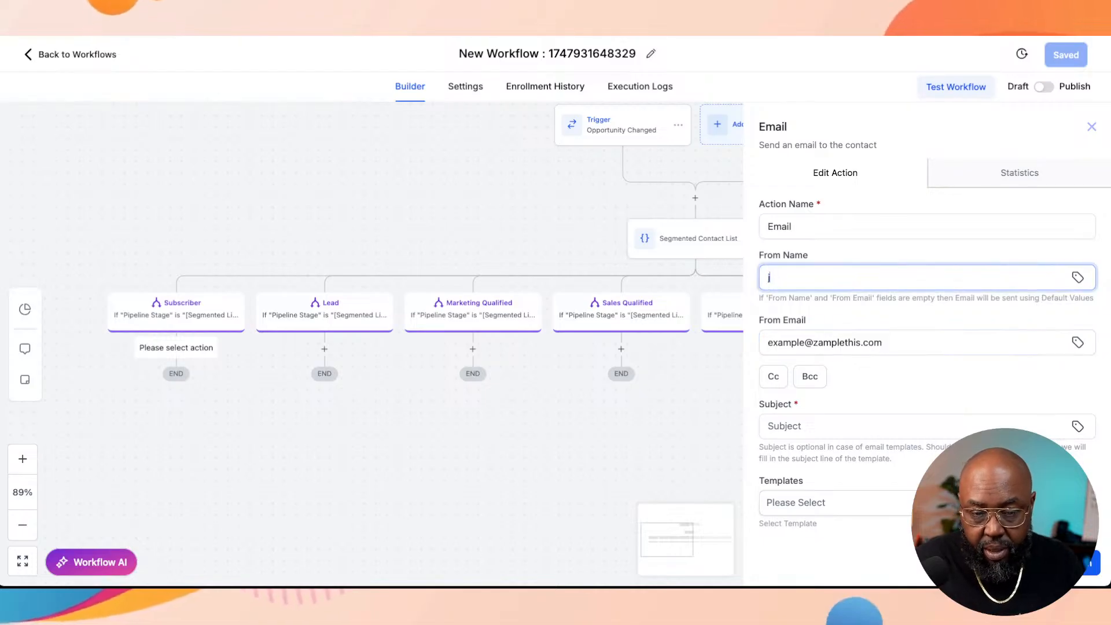
type("Xavier F")
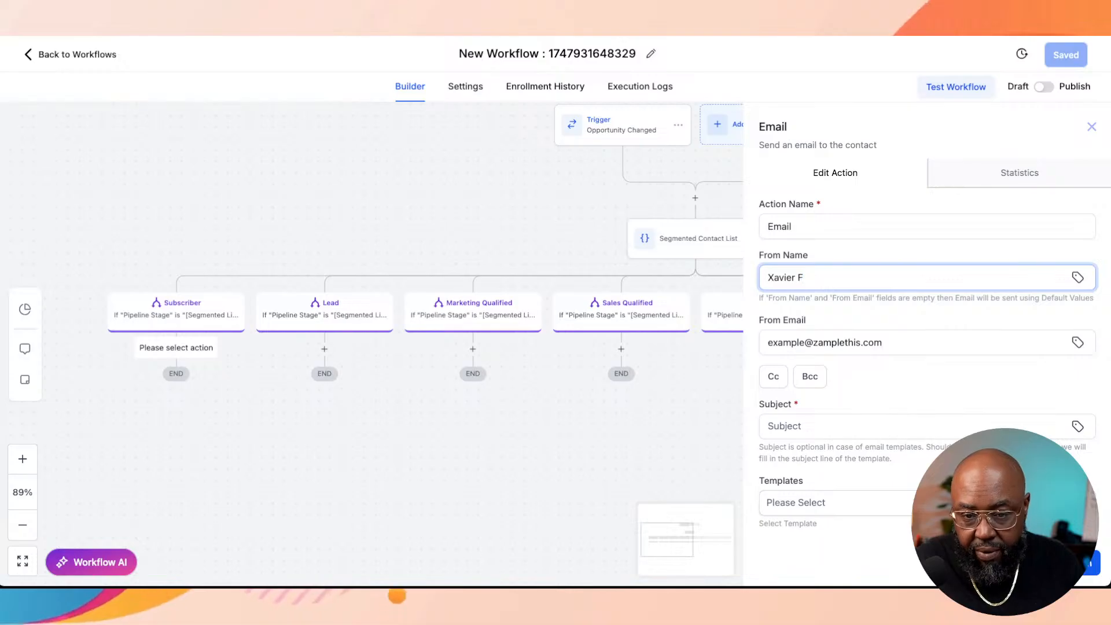
Step: Set the email's subject to "Welcome to Zample This"
key("Tab")
key("Tab")
key("Tab")
key("Tab")
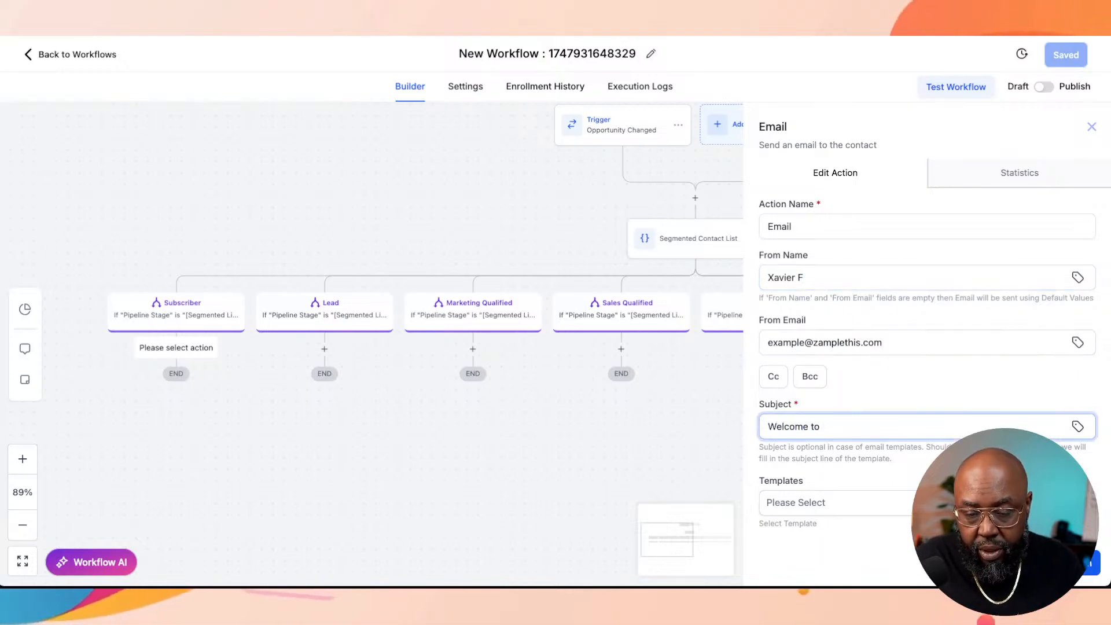
type("Welcome to Zample t")
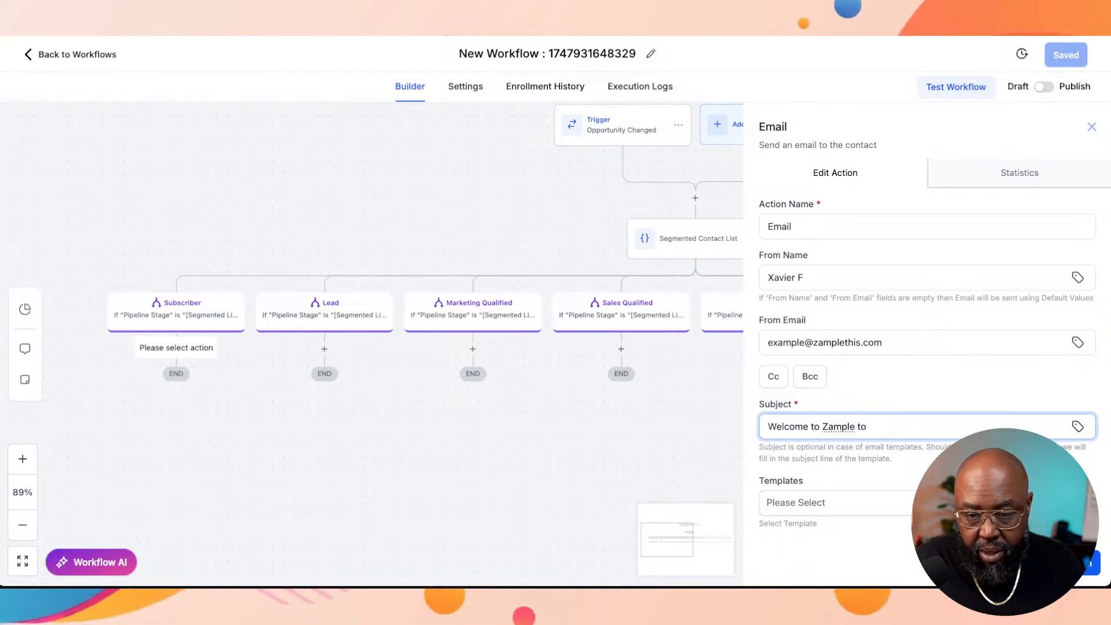
key("BackSpace")
type("To")
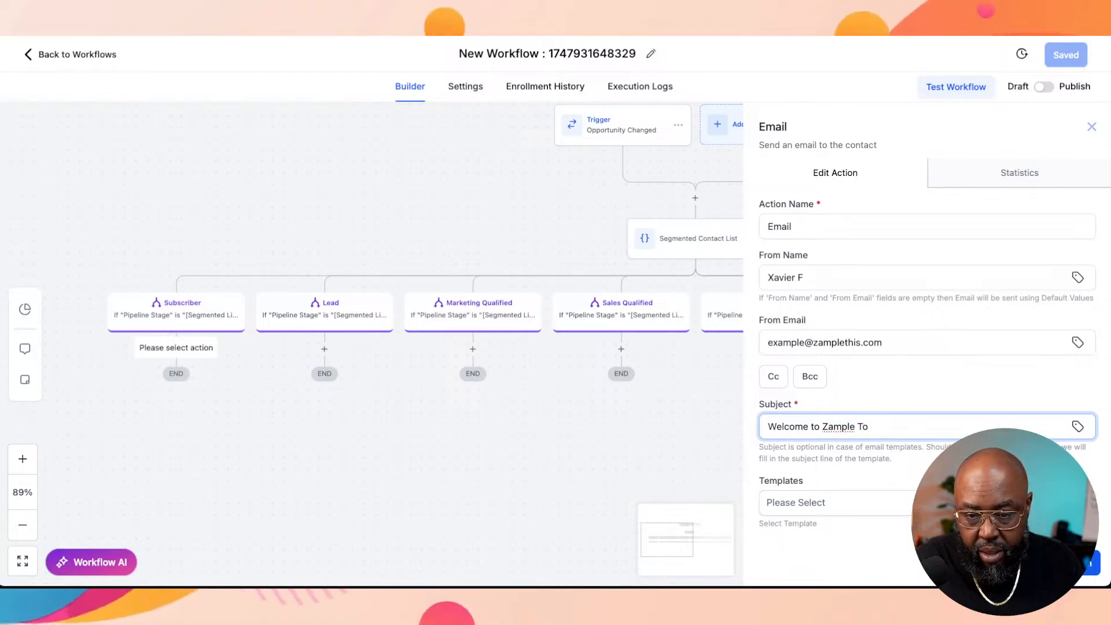
key("BackSpace")
key("BackSpace")
key("BackSpace")
type("This")
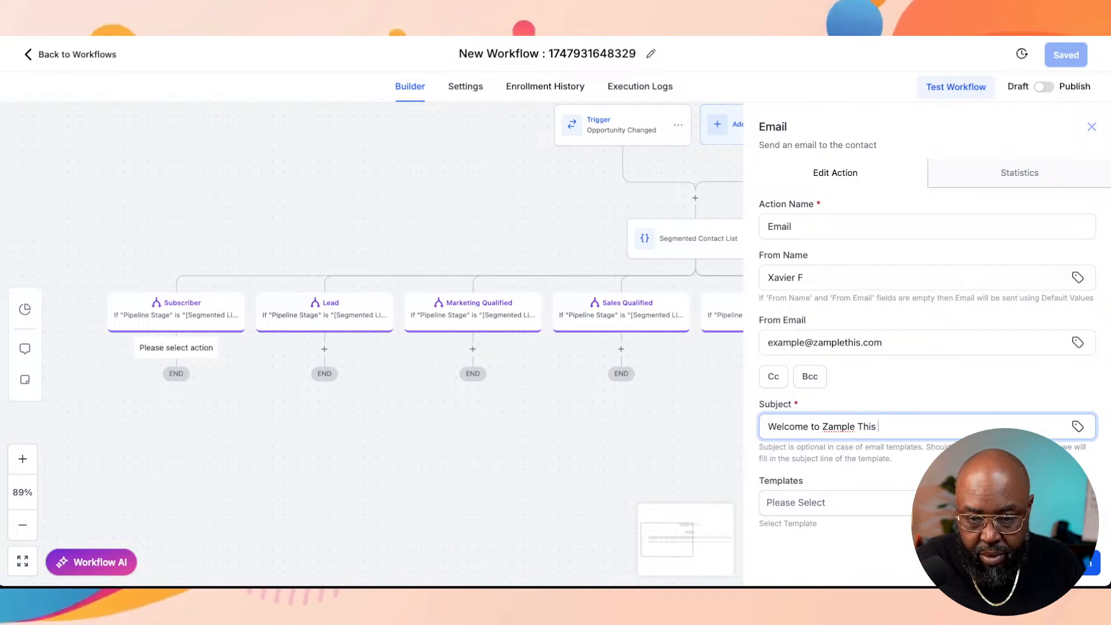
Step: Start the email message with the greeting "Welcome {{contact.name}},"
scroll(926, 347, "down", 3)
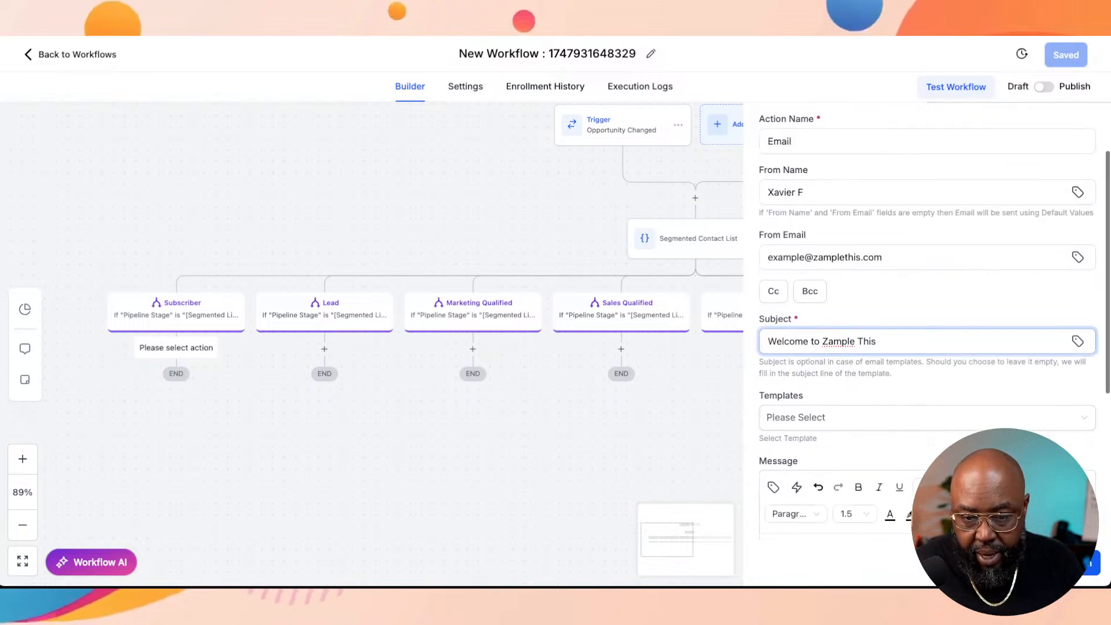
key("Tab")
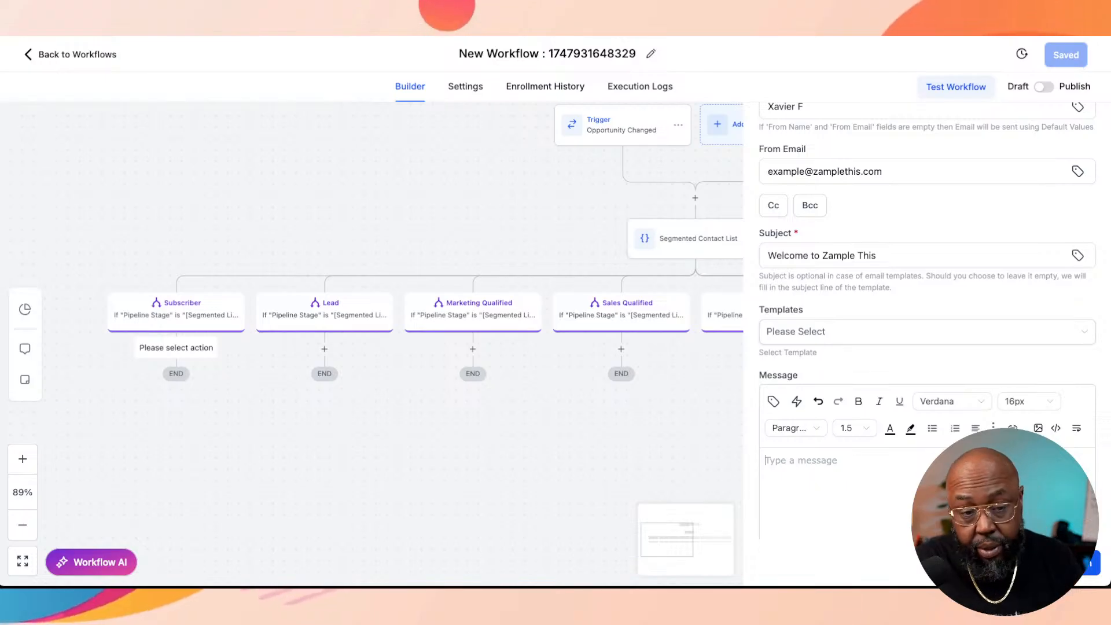
type("Welcome,")
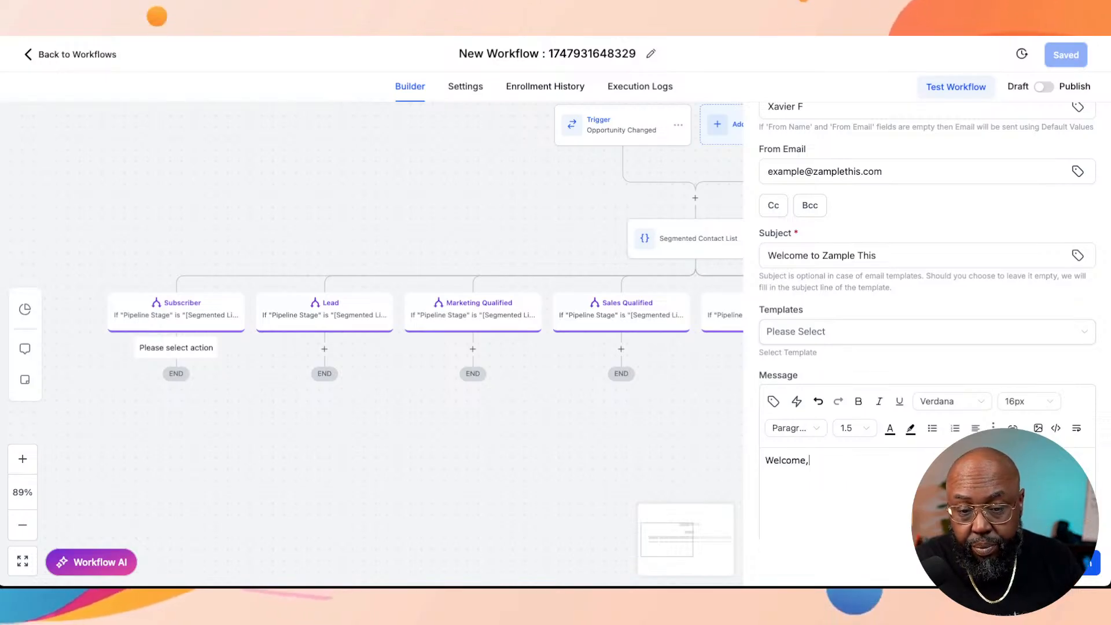
key("BackSpace")
type(" {{}}1")
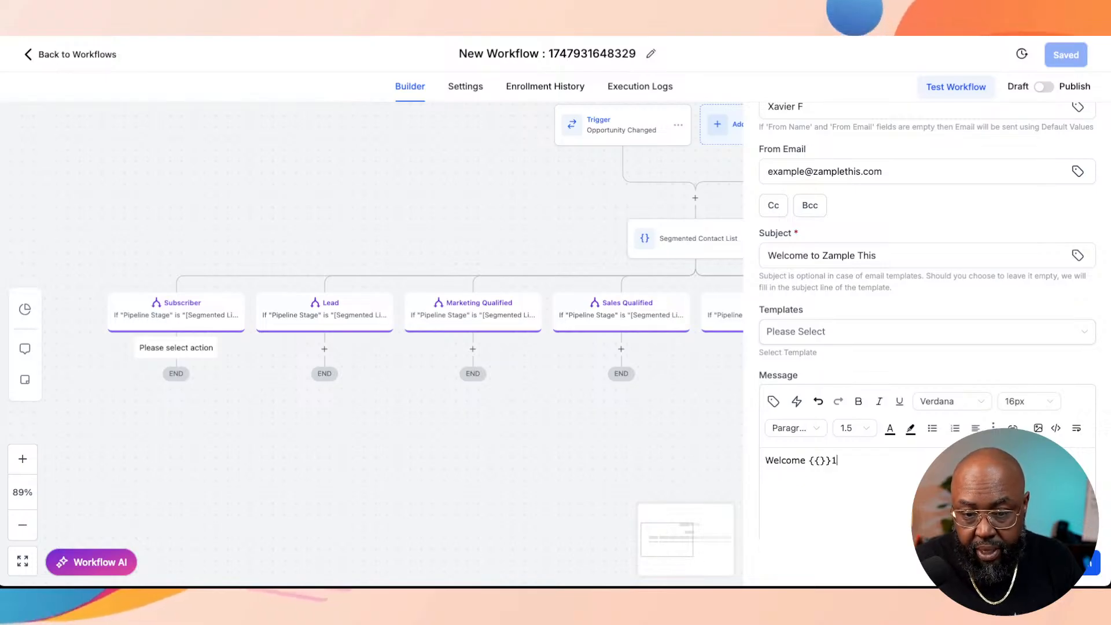
key("BackSpace")
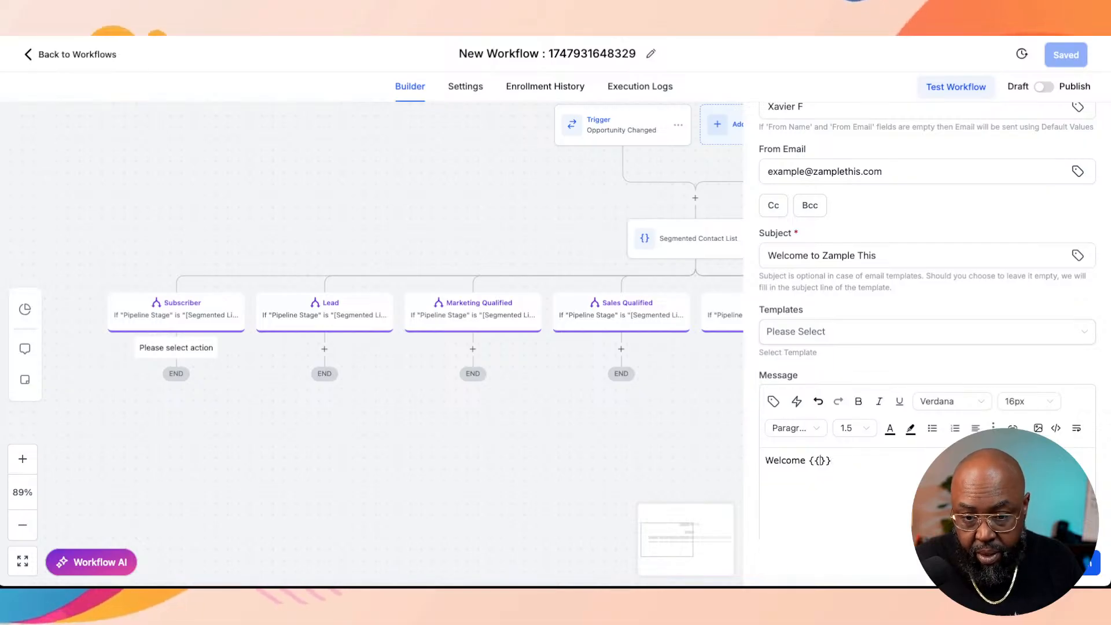
type("contact.")
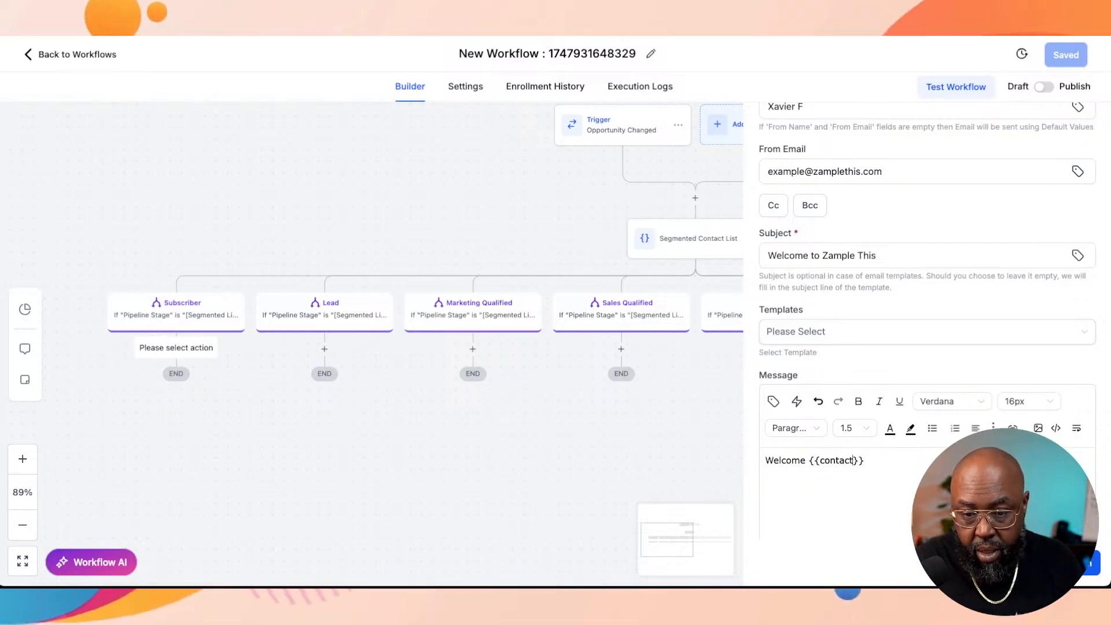
type("name")
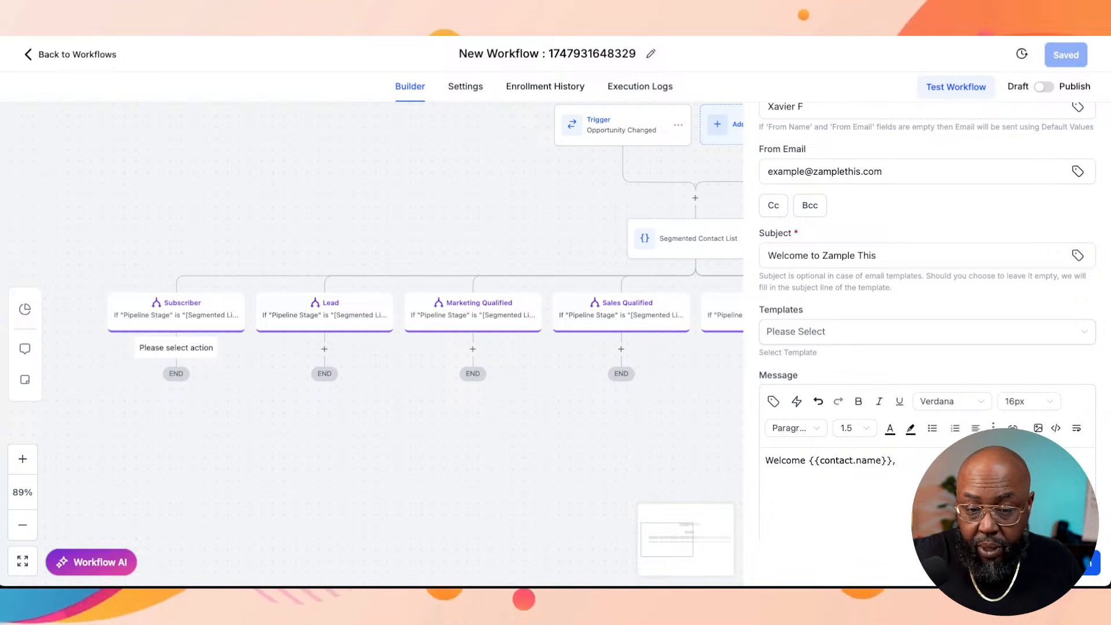
Step: Add the line "Thank for you subscribing." below the greeting in the email message
key("Return")
type("T")
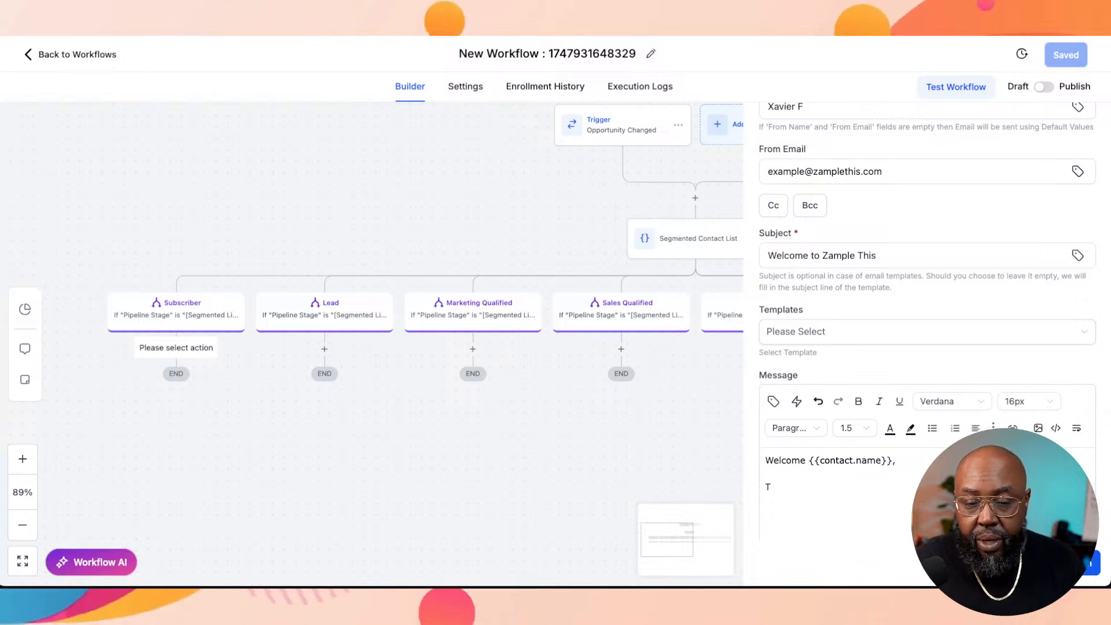
type("hank ")
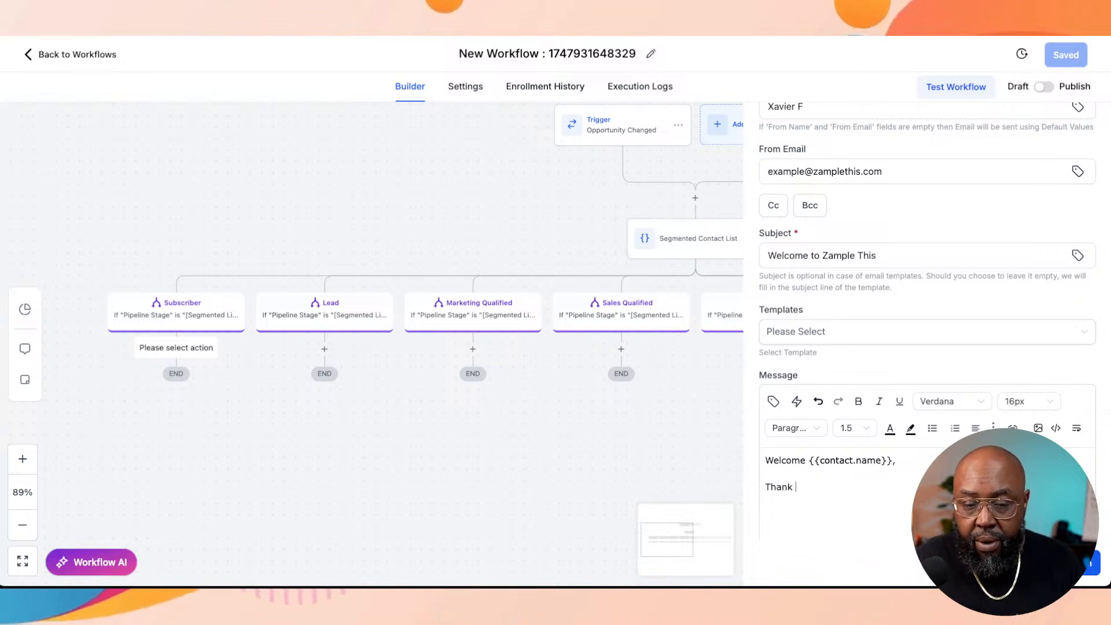
type("for you ")
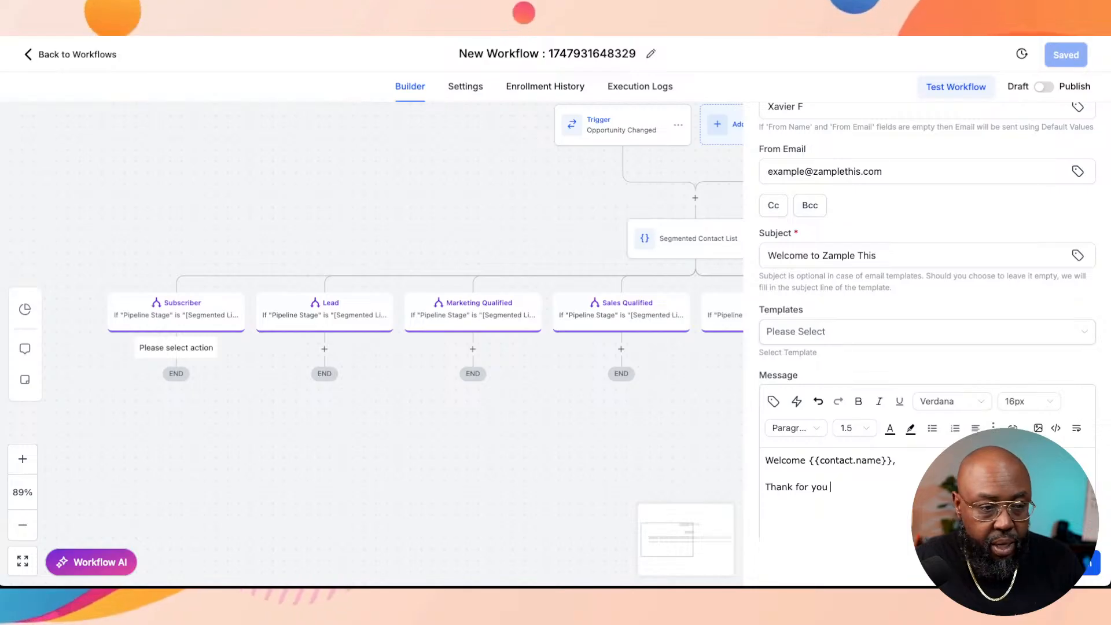
type("join our mail")
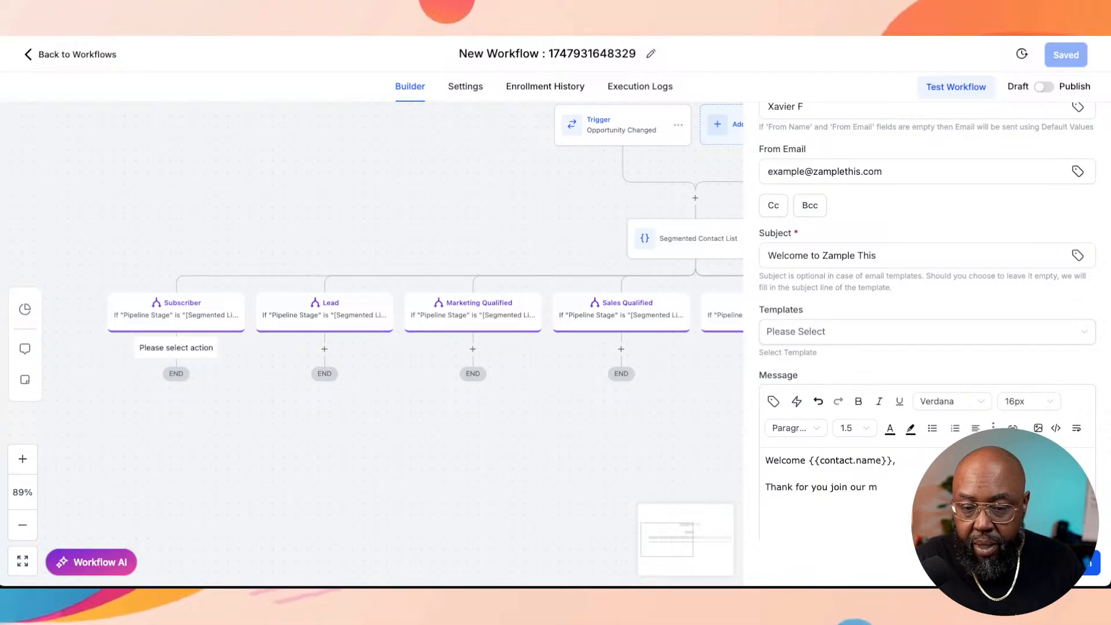
key("BackSpace")
type("newsle")
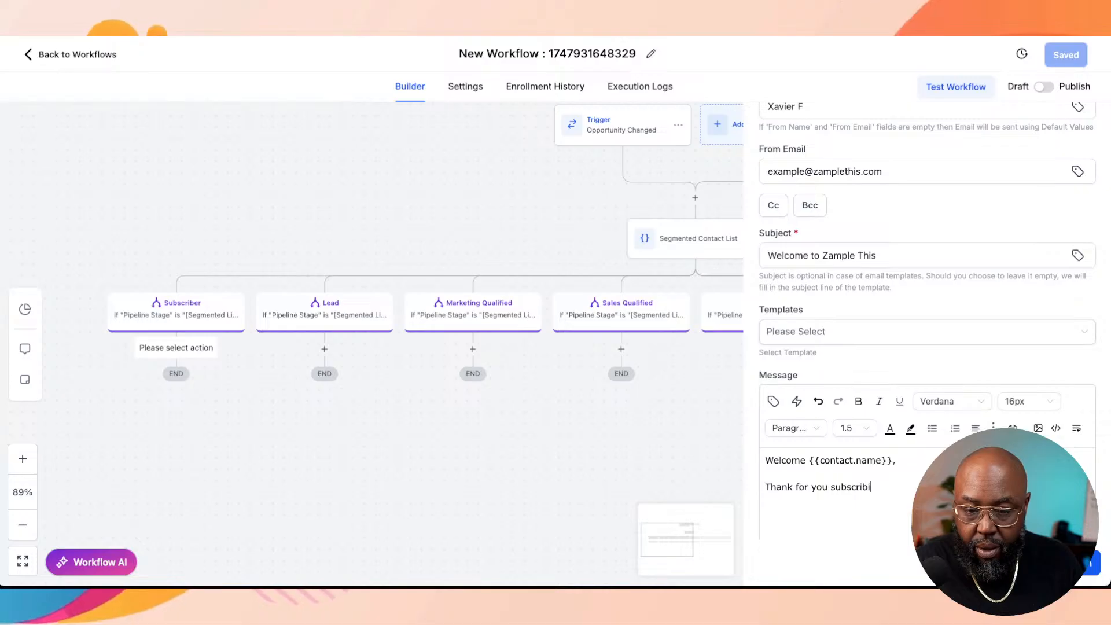
type("We")
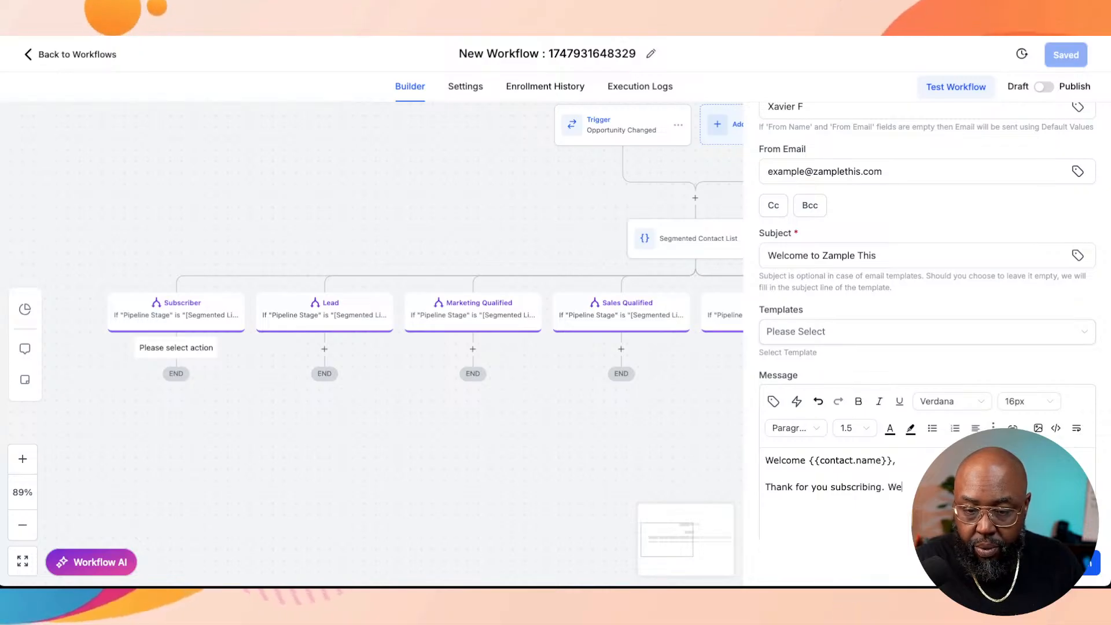
key("BackSpace")
key("BackSpace")
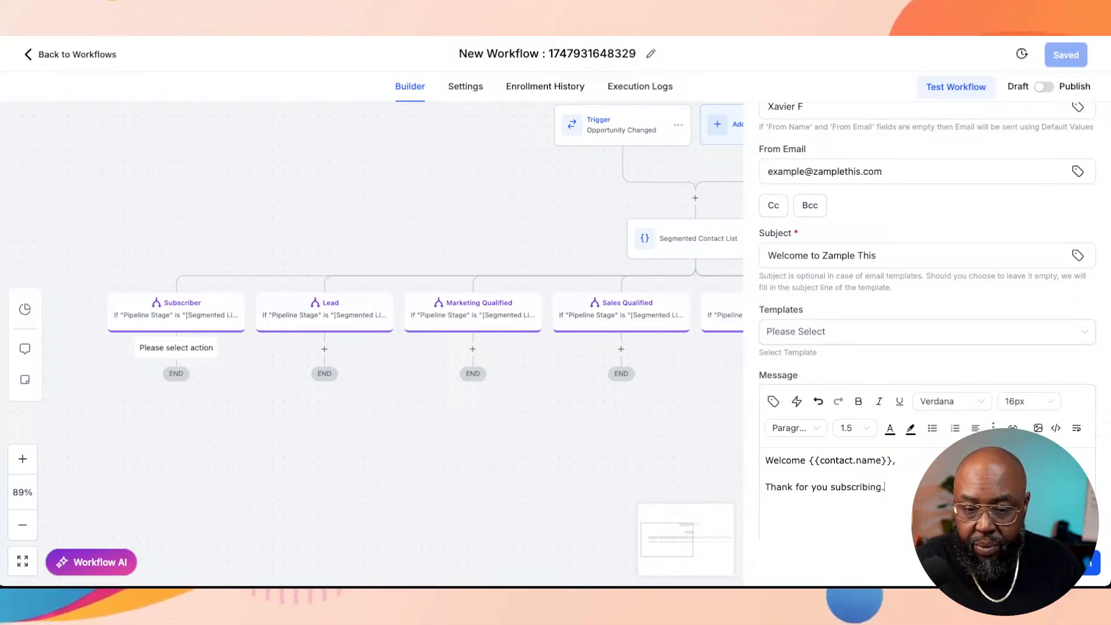
Step: Add the lines "What to expect Next..." and "How To schedule an appointment" to the email message
key("Return")
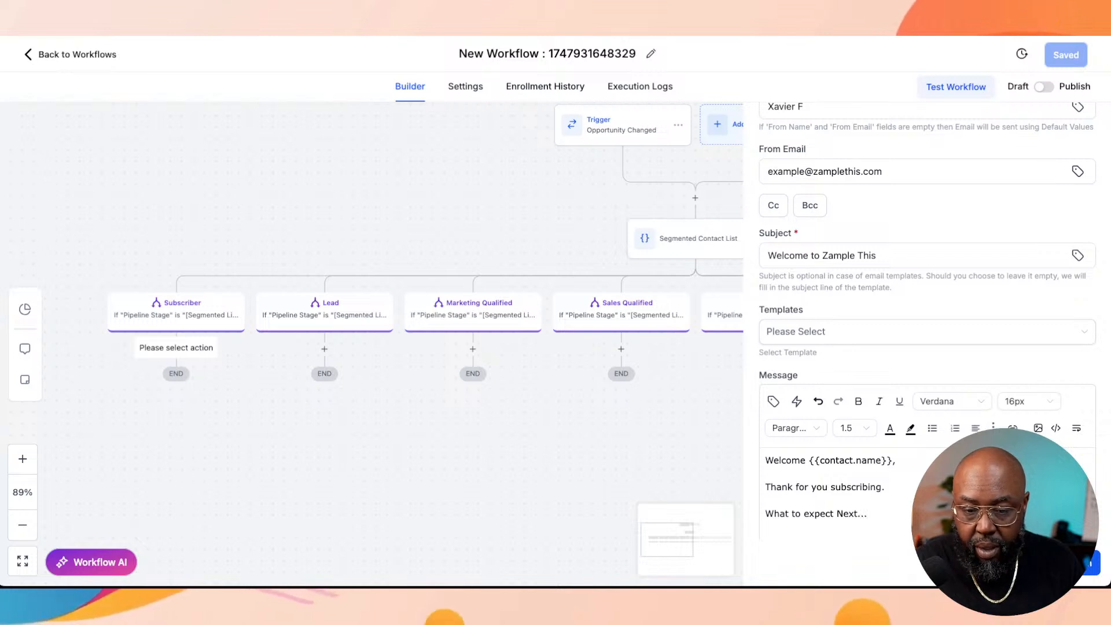
key("Return")
type("How ")
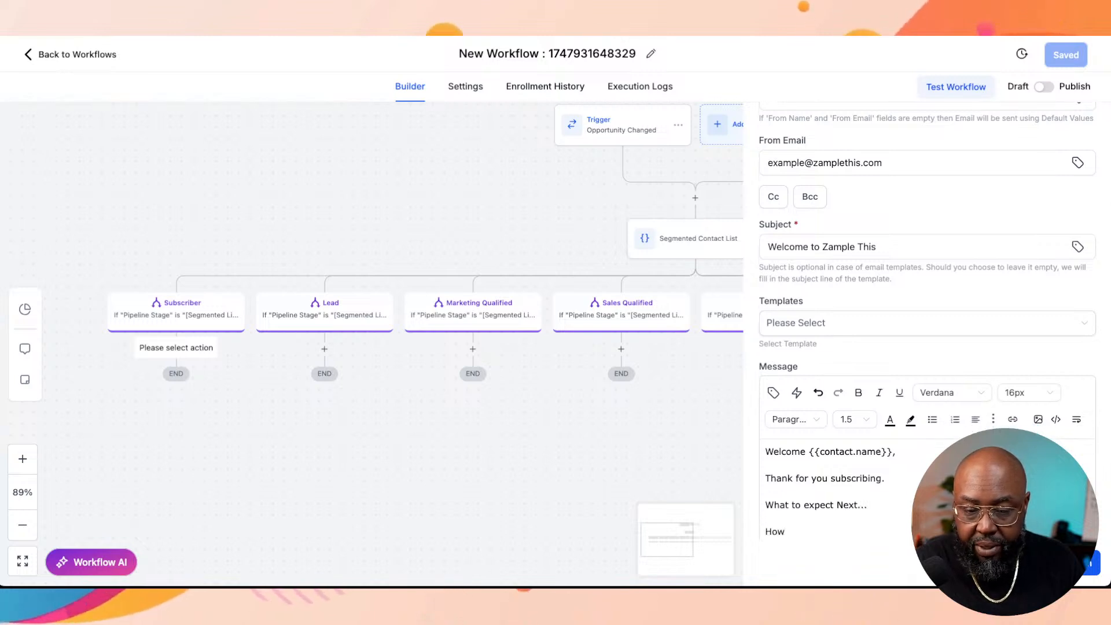
type("To scho")
type("edul")
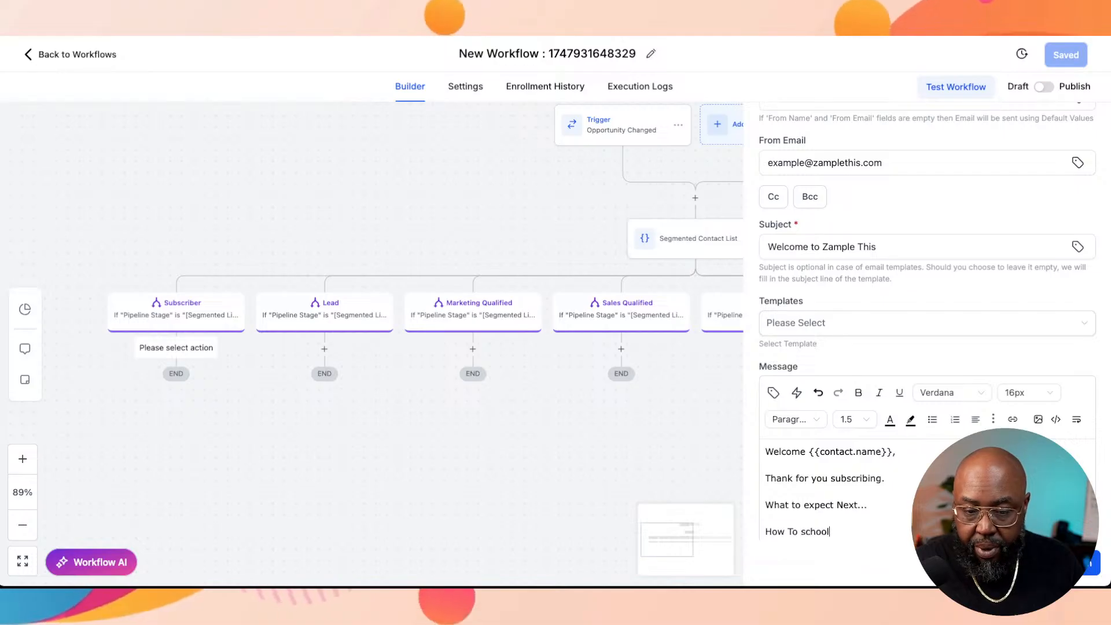
type("e an app")
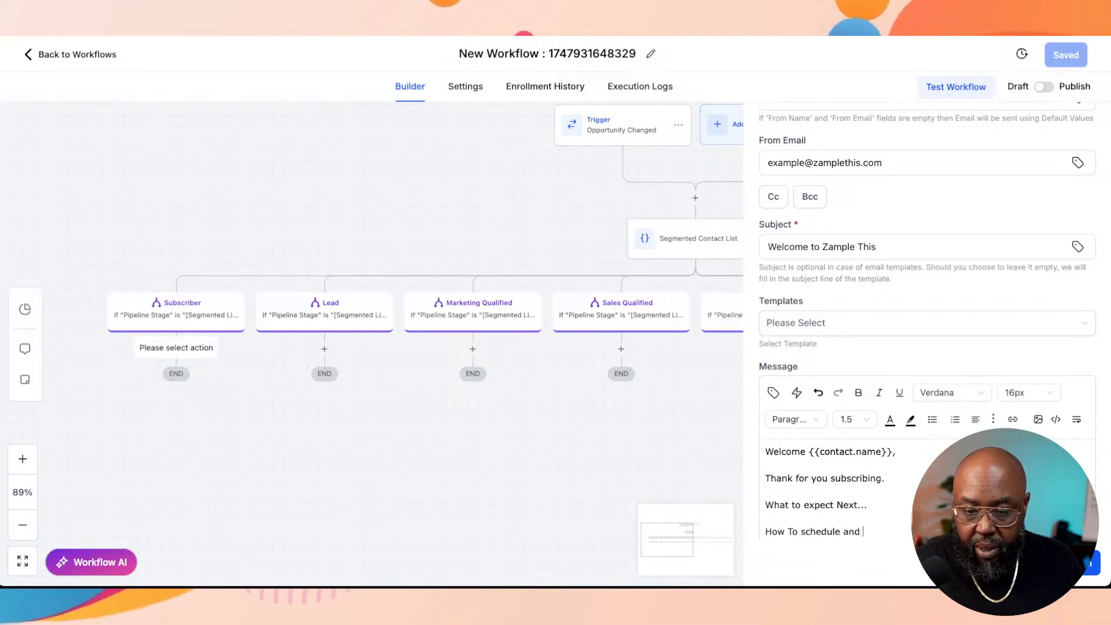
type("oint ")
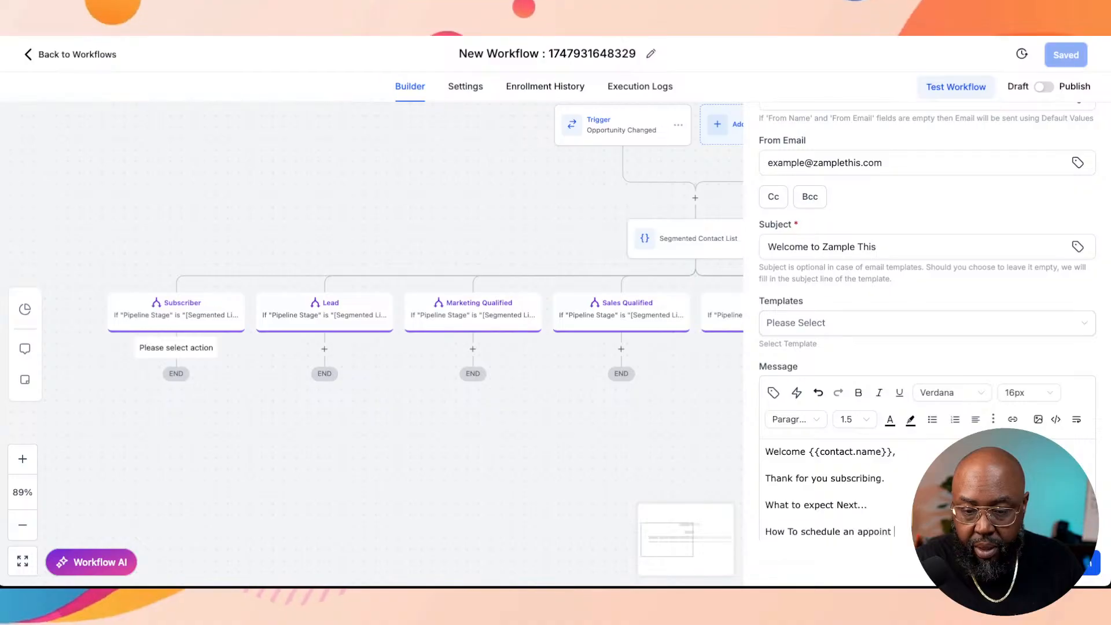
type("ent")
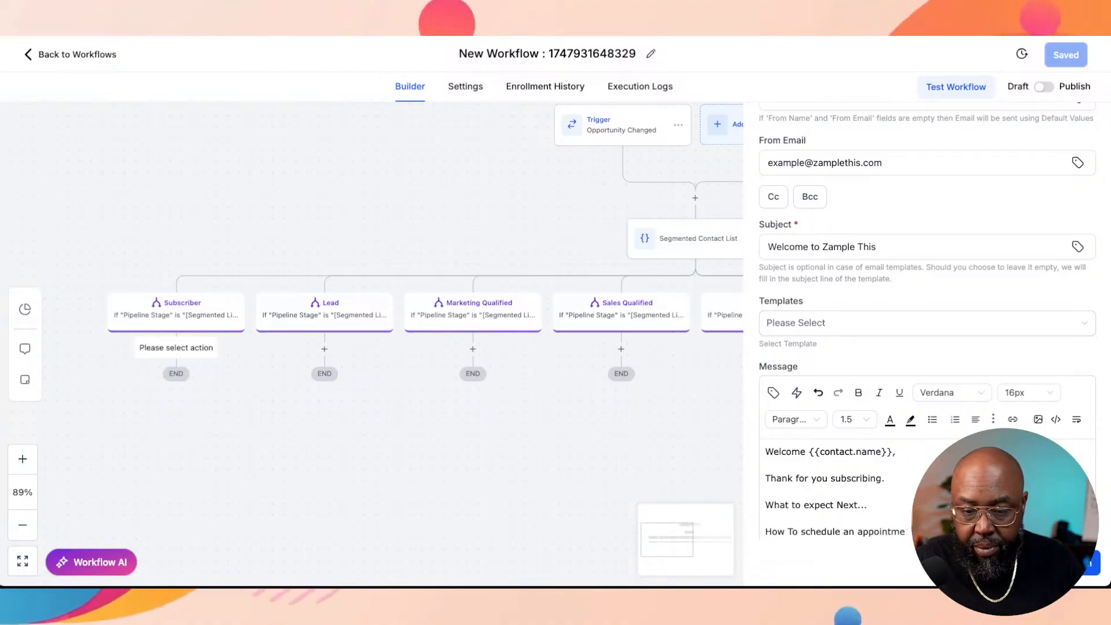
Step: Add an opt-out line beginning "If you'd to opt our click the unsubscribe link" to the email message
key("Return")
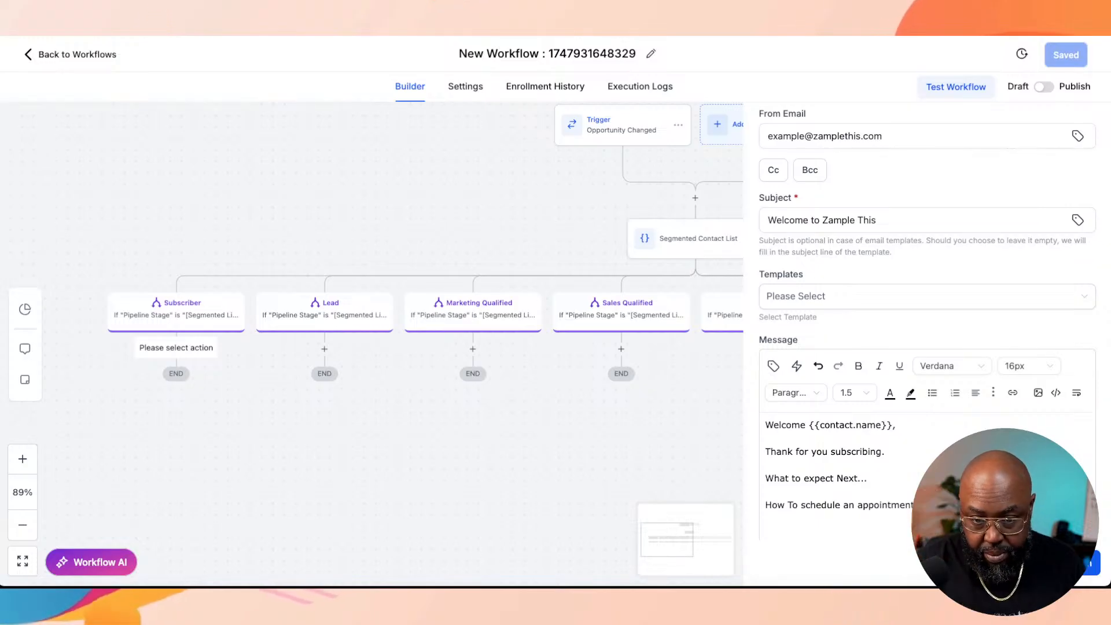
type("O")
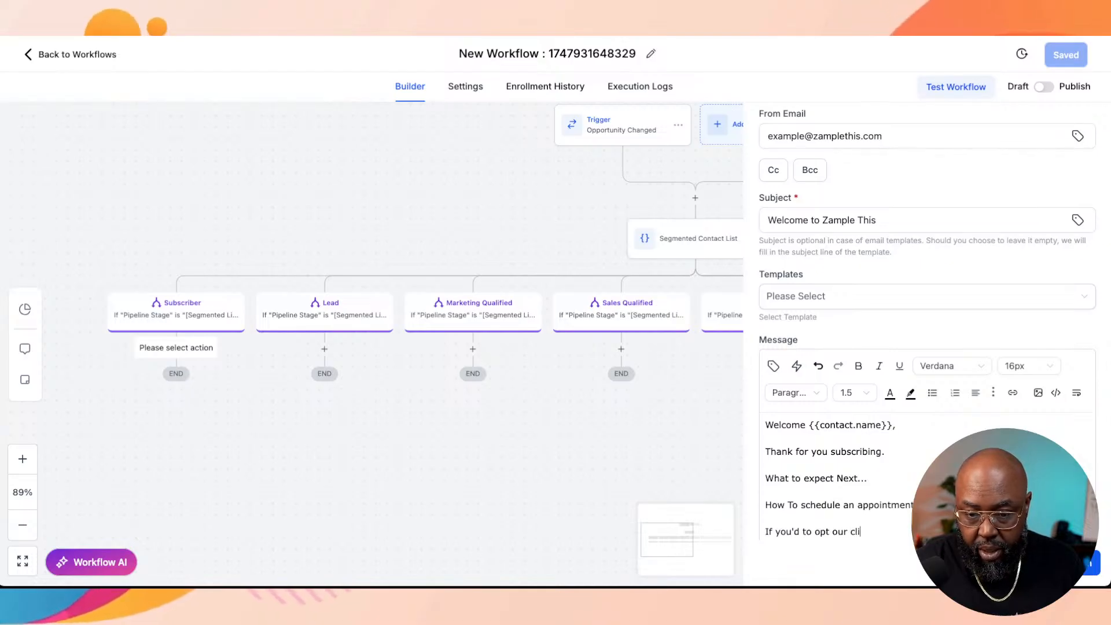
type("ck the sun")
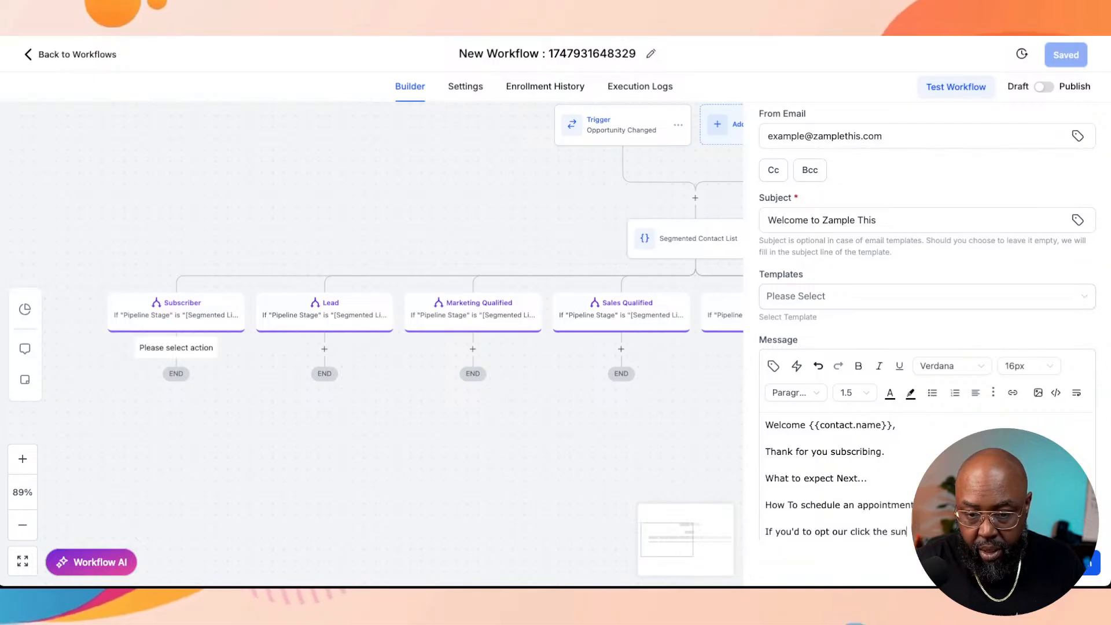
key("BackSpace")
key("BackSpace")
key("BackSpace")
type("unse")
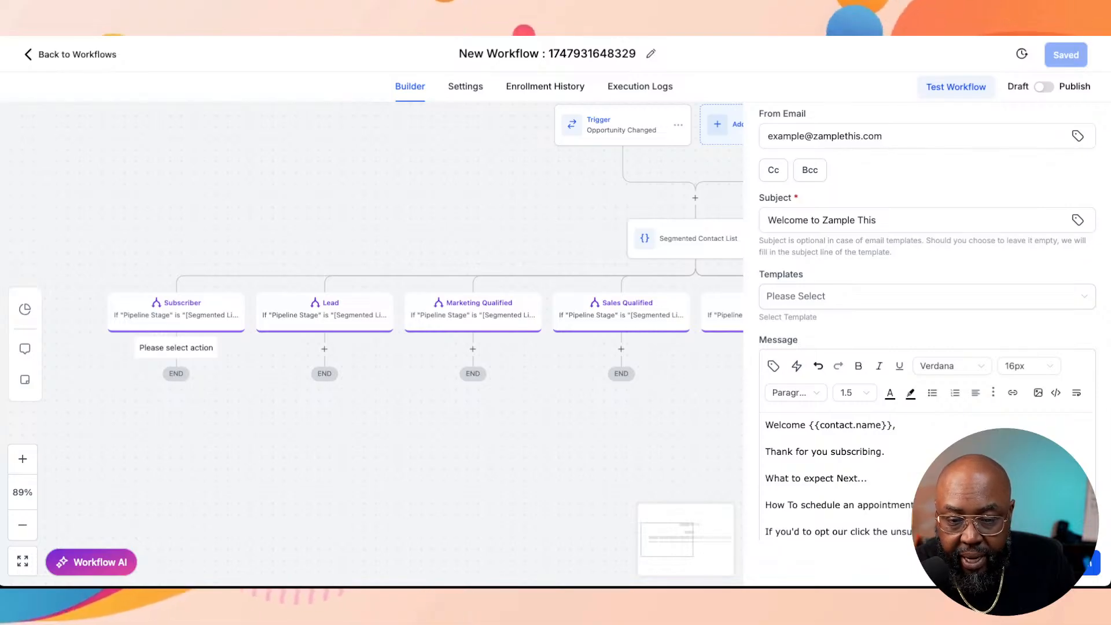
Step: Close the email message with the sign-off "Thanks," followed by a new line
scroll(926, 324, "down", 2)
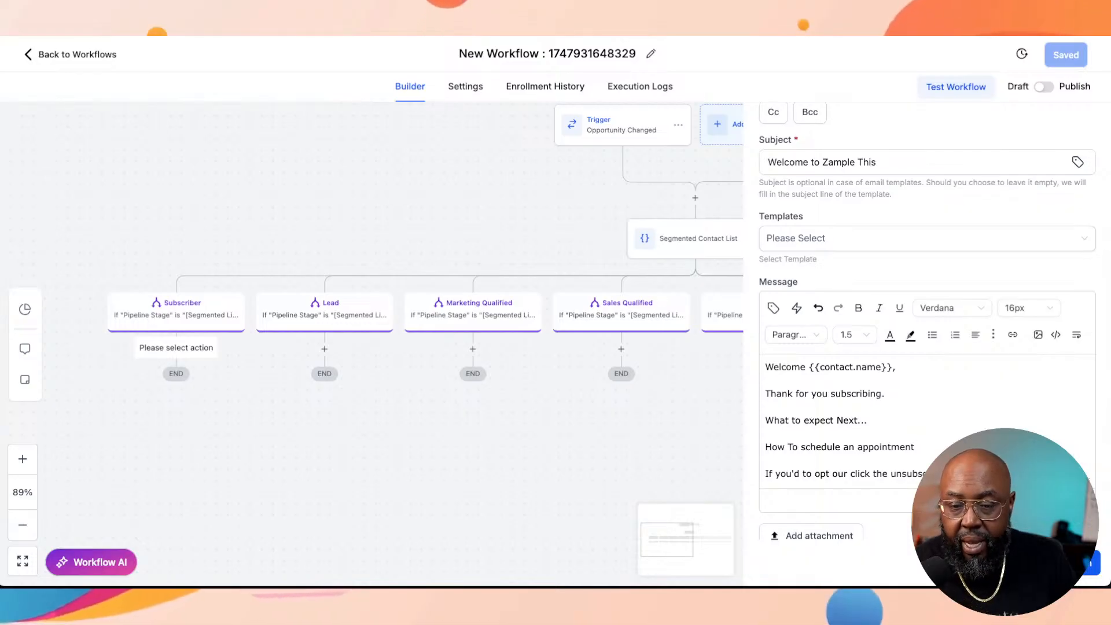
key("Return")
type("Th")
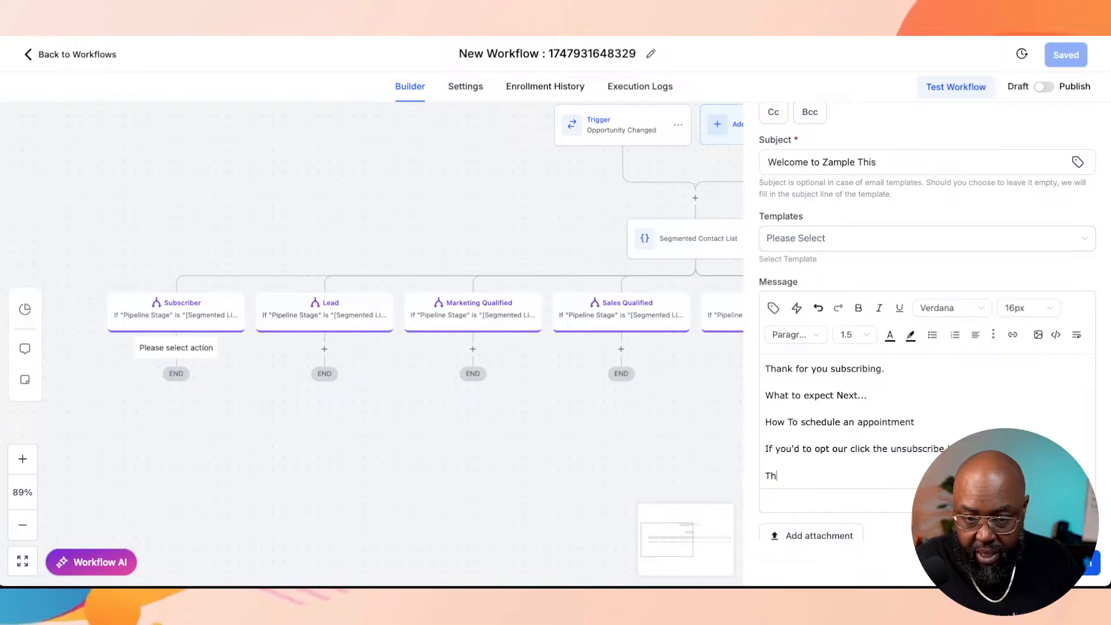
type("anks,")
key("Return")
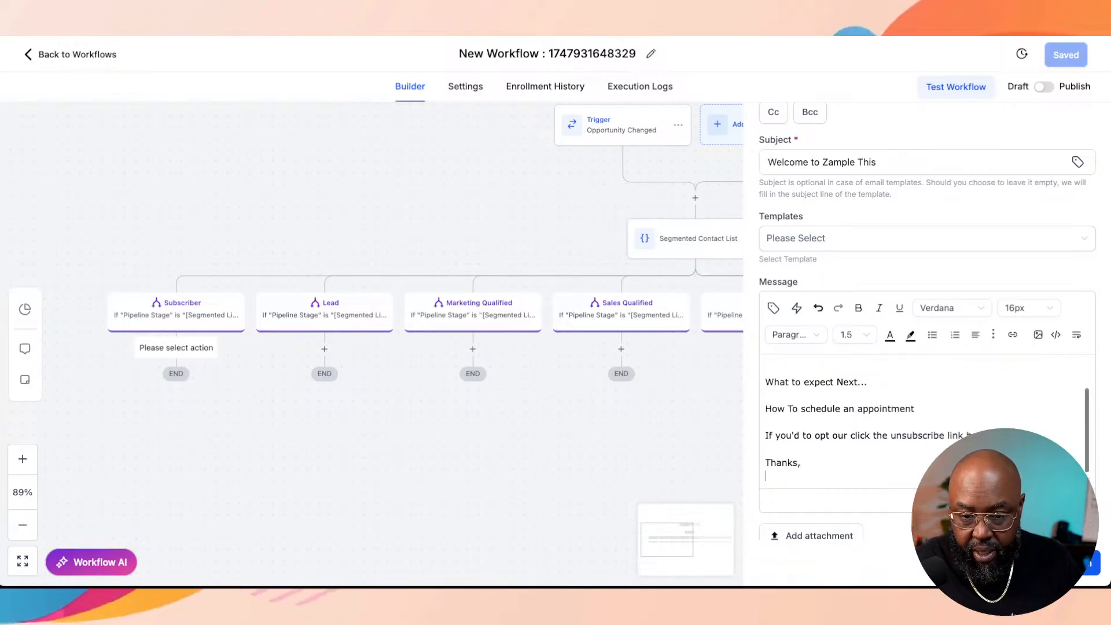
Step: Sign the email message with the sender's first name and the line "Med Practice All The Time"
type("Xavier")
key("Return")
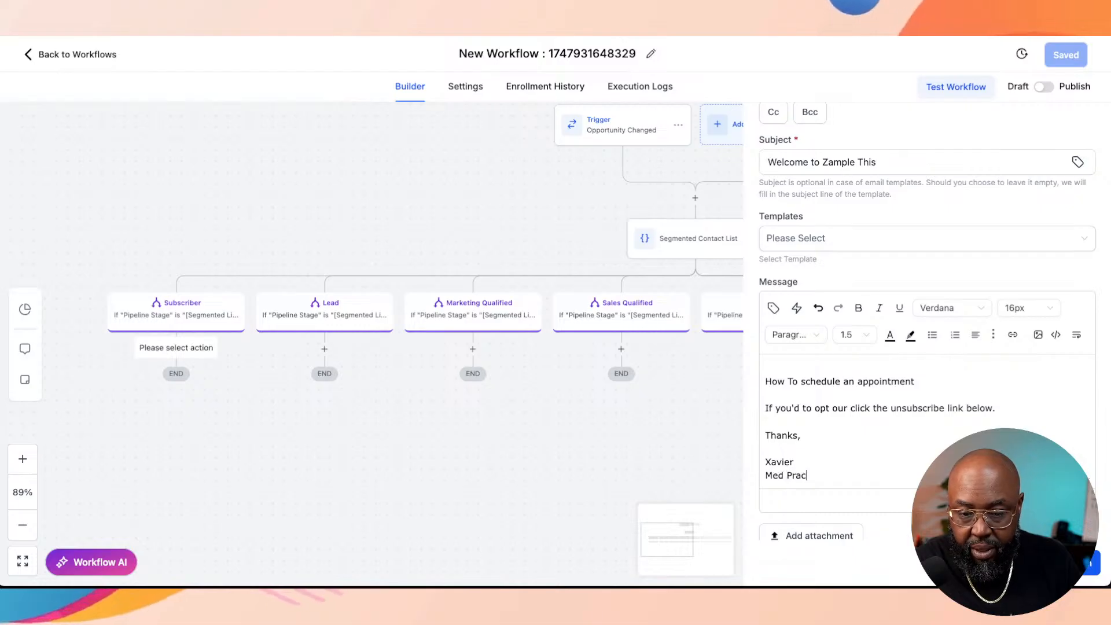
type("Med Practice ")
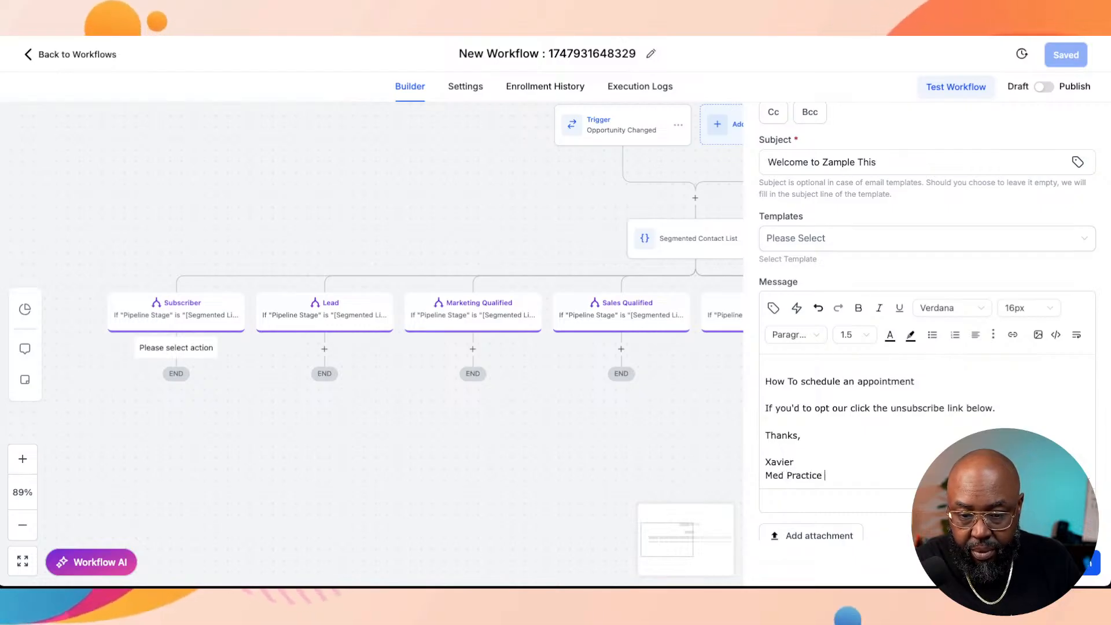
type("AIThe Time")
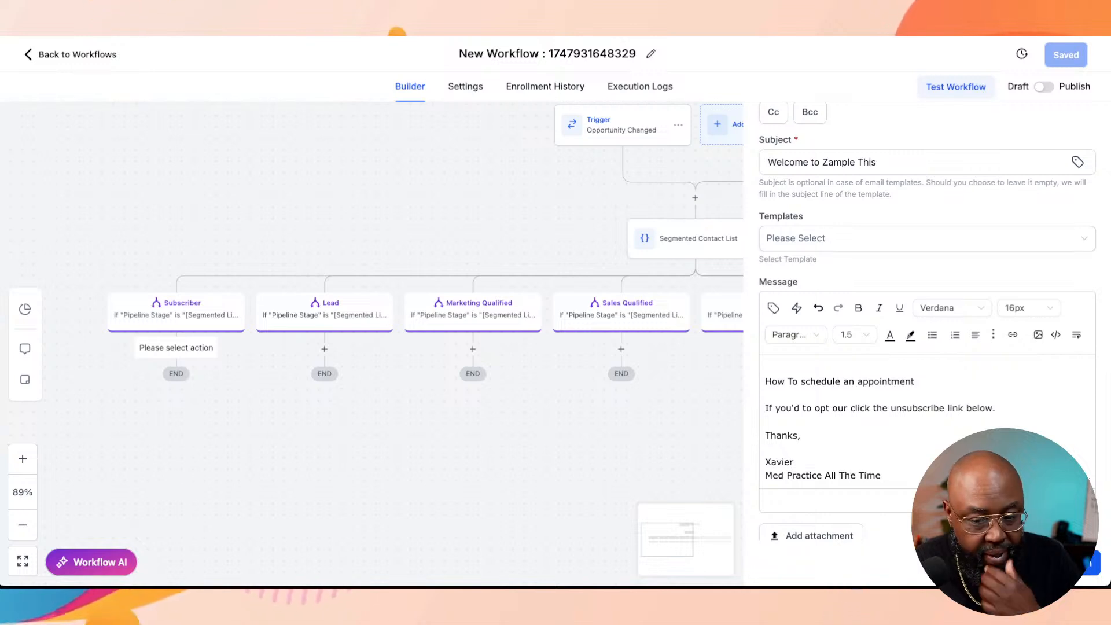
Step: Add the sentence "Talk about what they subscribed to." after "Thank for you subscribing." in the email message
scroll(926, 422, "up", 3)
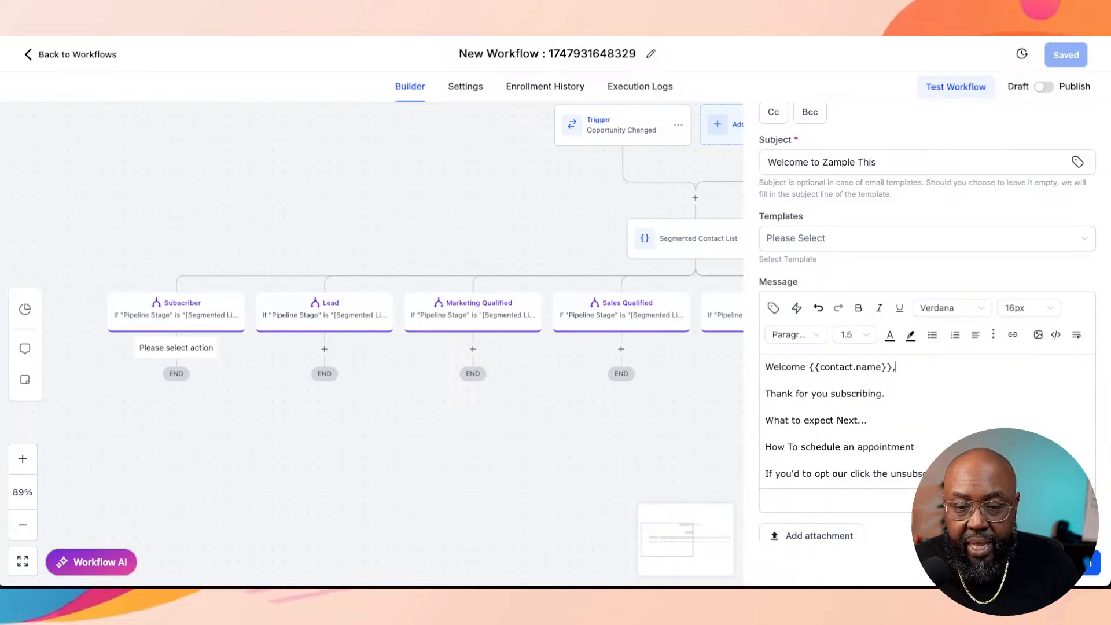
left_click(885, 394)
type("Ta")
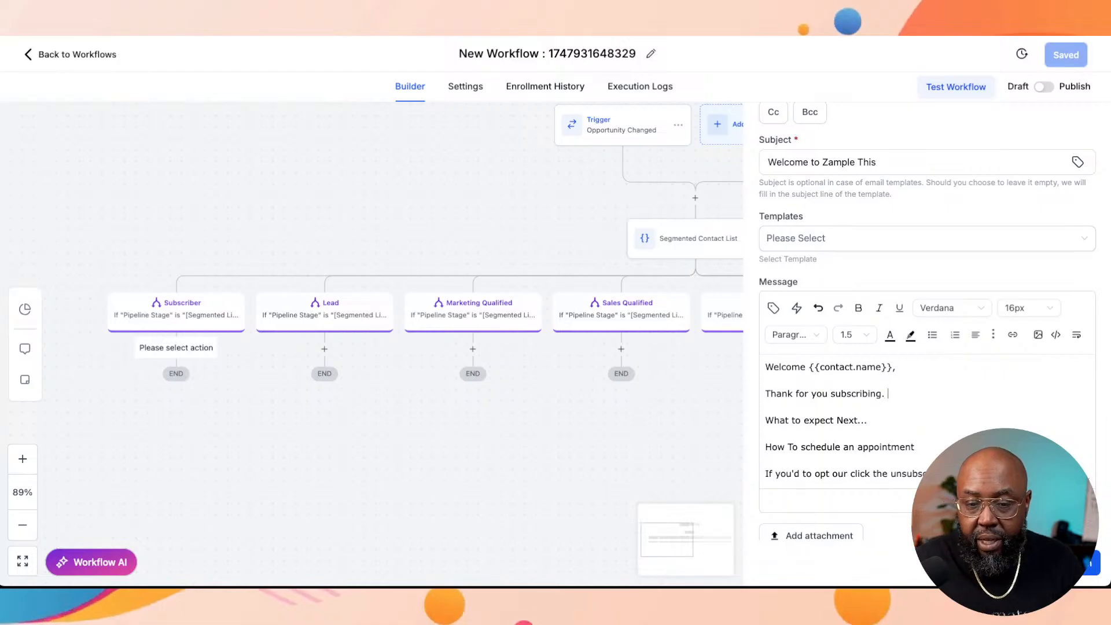
type("lk about ")
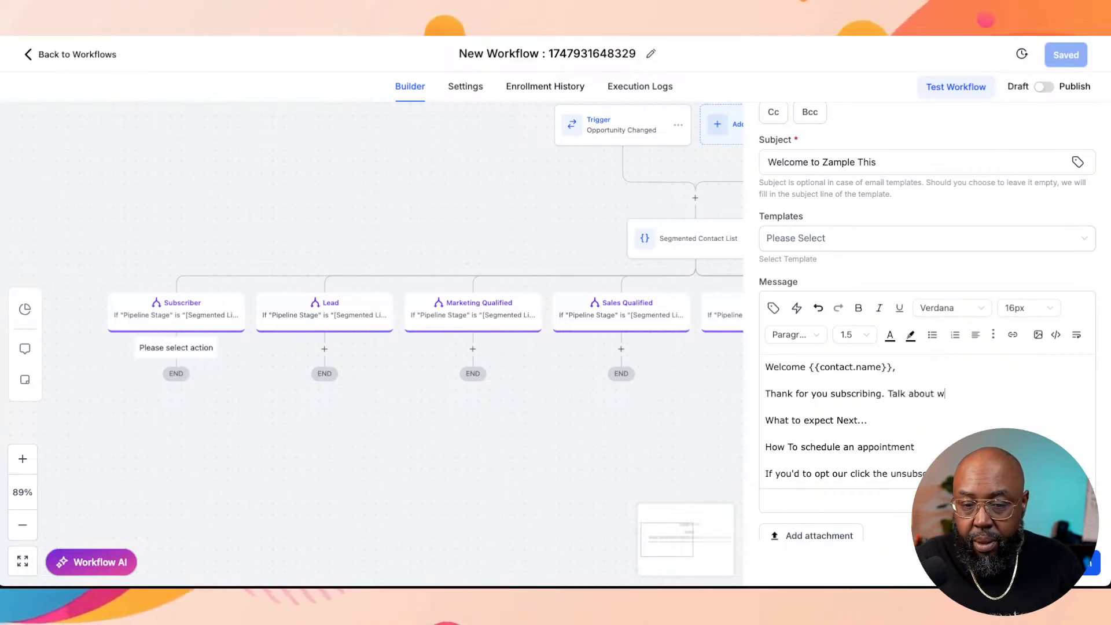
type("what they scu")
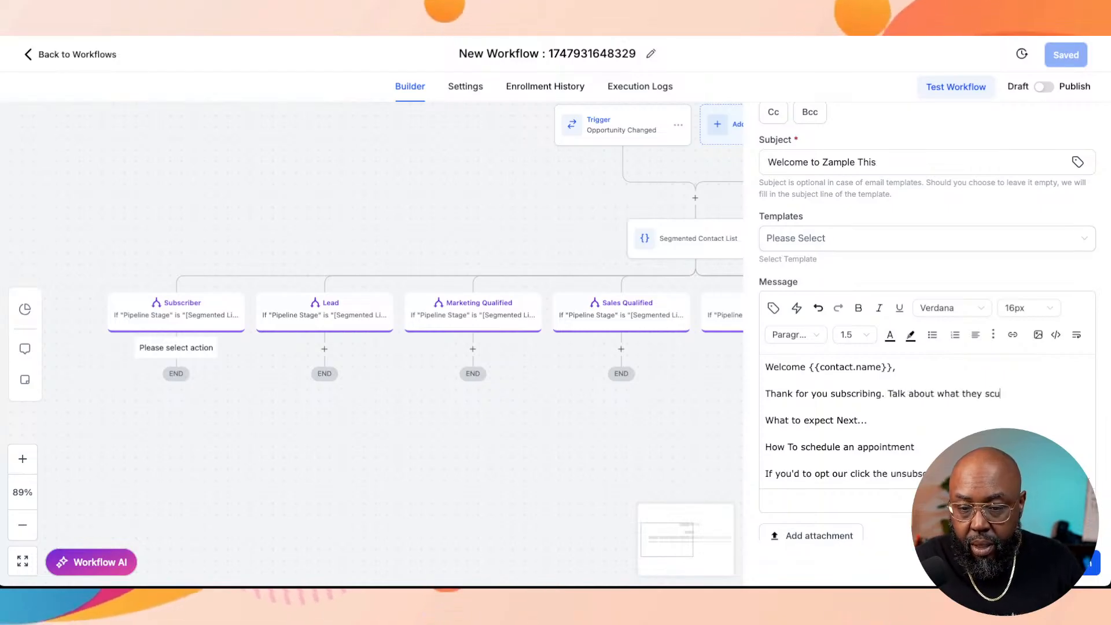
type("b")
key("BackSpace")
key("BackSpace")
key("BackSpace")
type("ubscri")
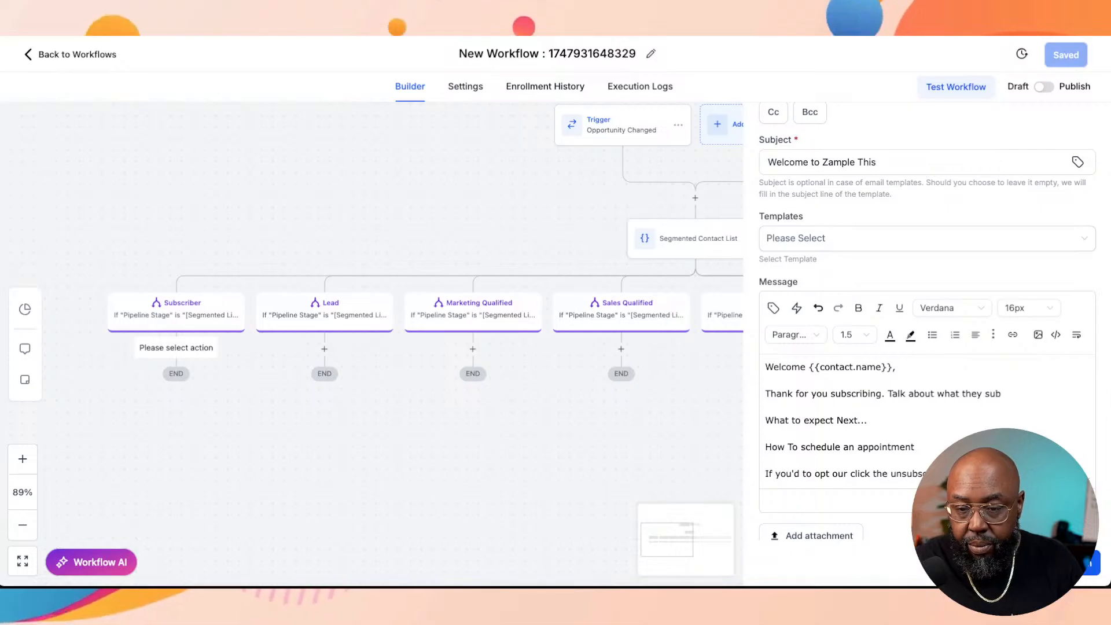
type("bed to.")
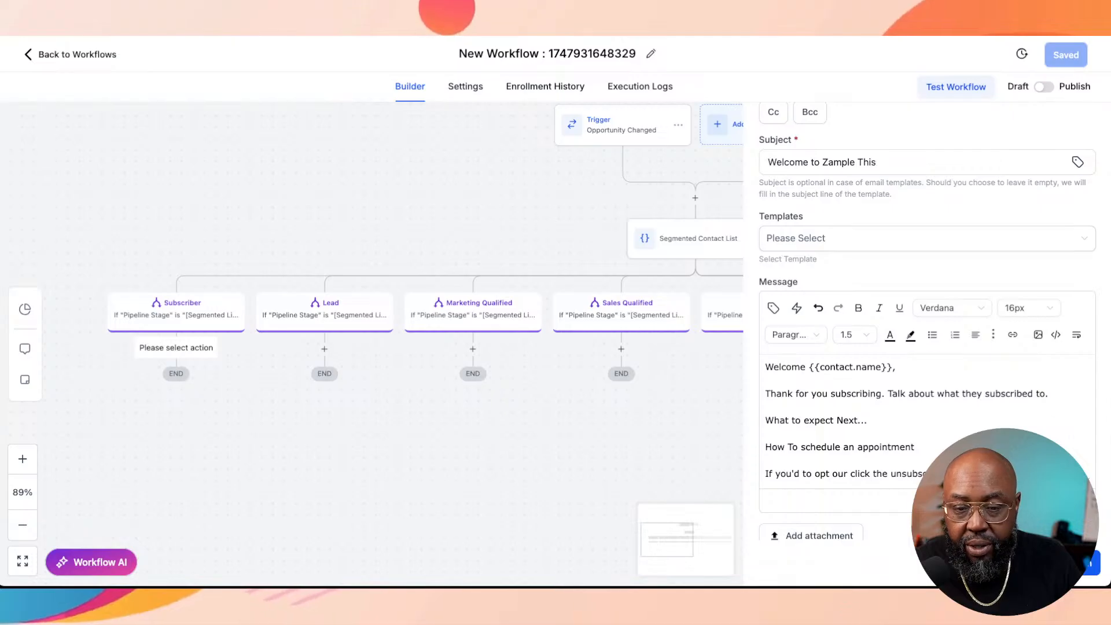
Step: End the "How To schedule an appointment" line with a period and save the Subscriber branch's email action
scroll(926, 422, "down", 1)
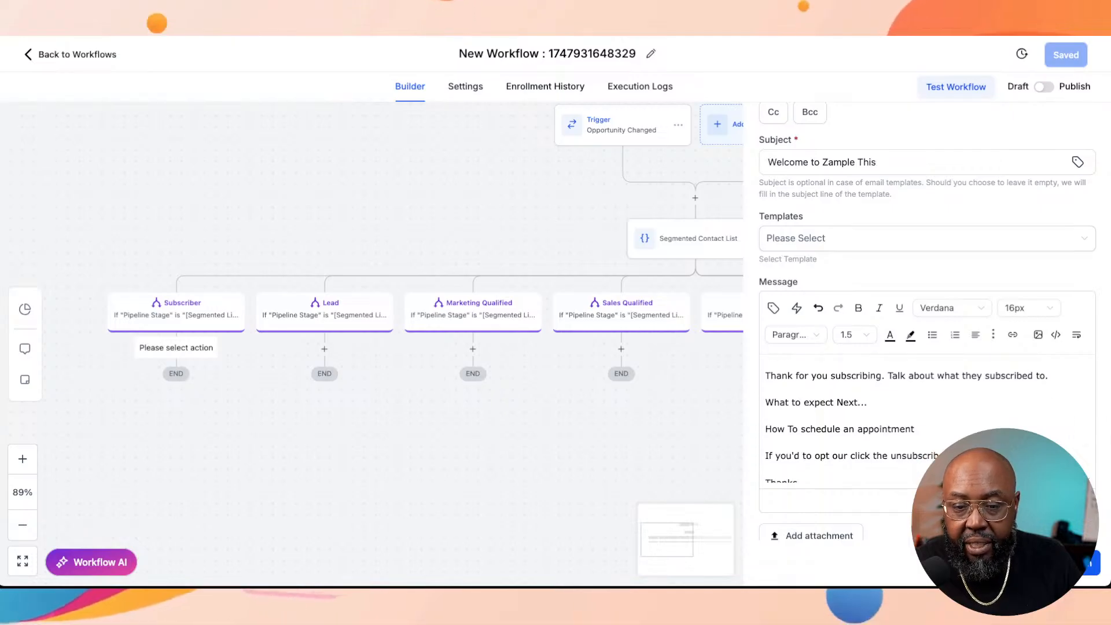
key("Down")
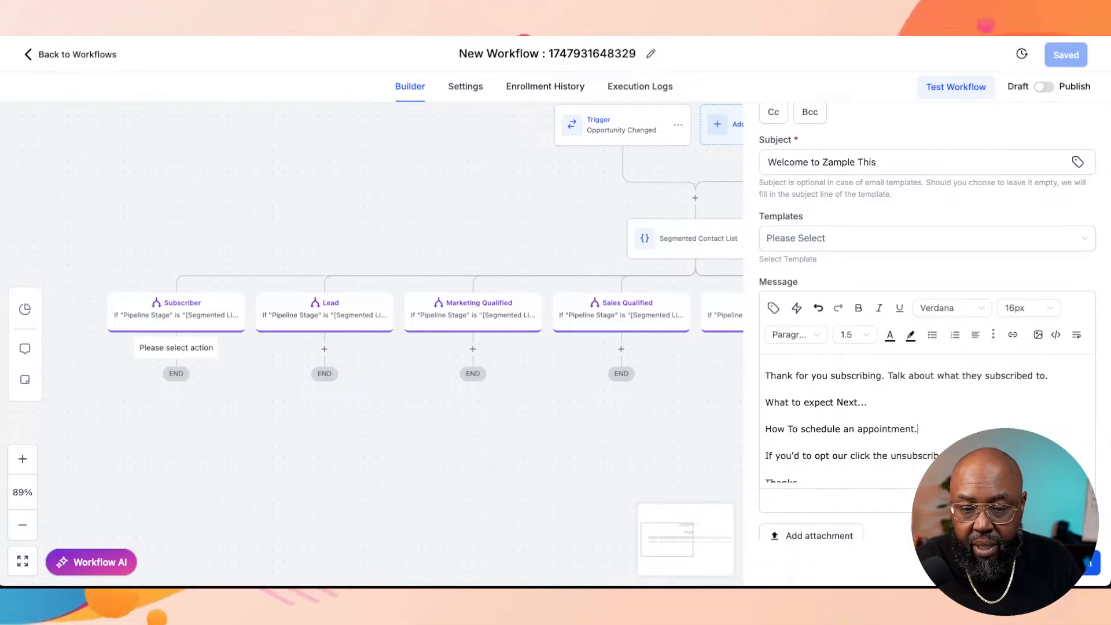
scroll(926, 423, "down", 1)
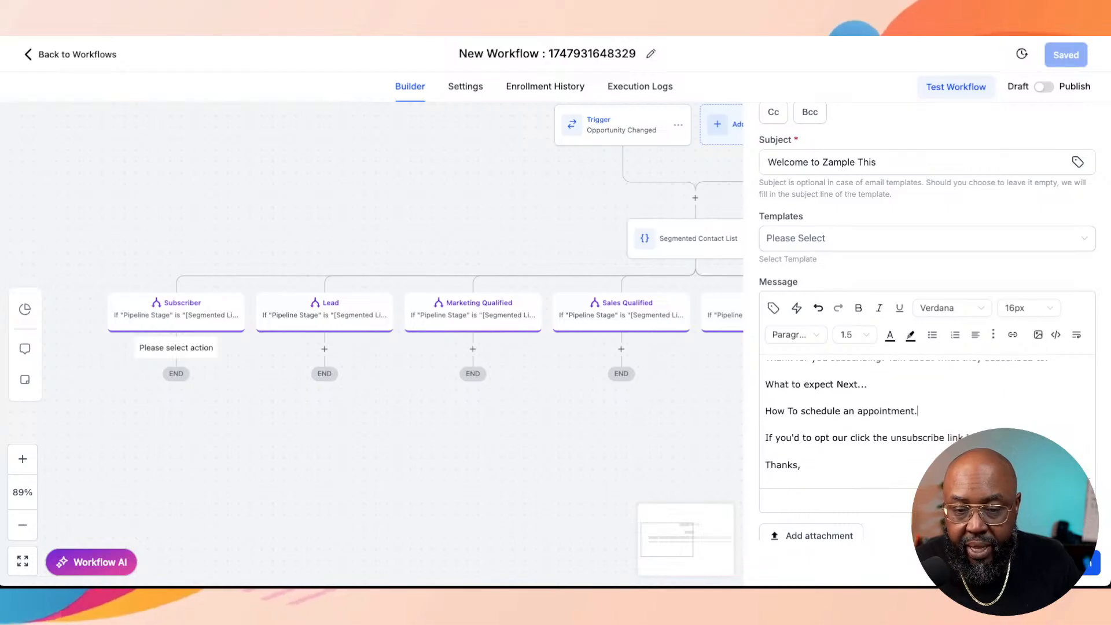
scroll(926, 422, "down", 2)
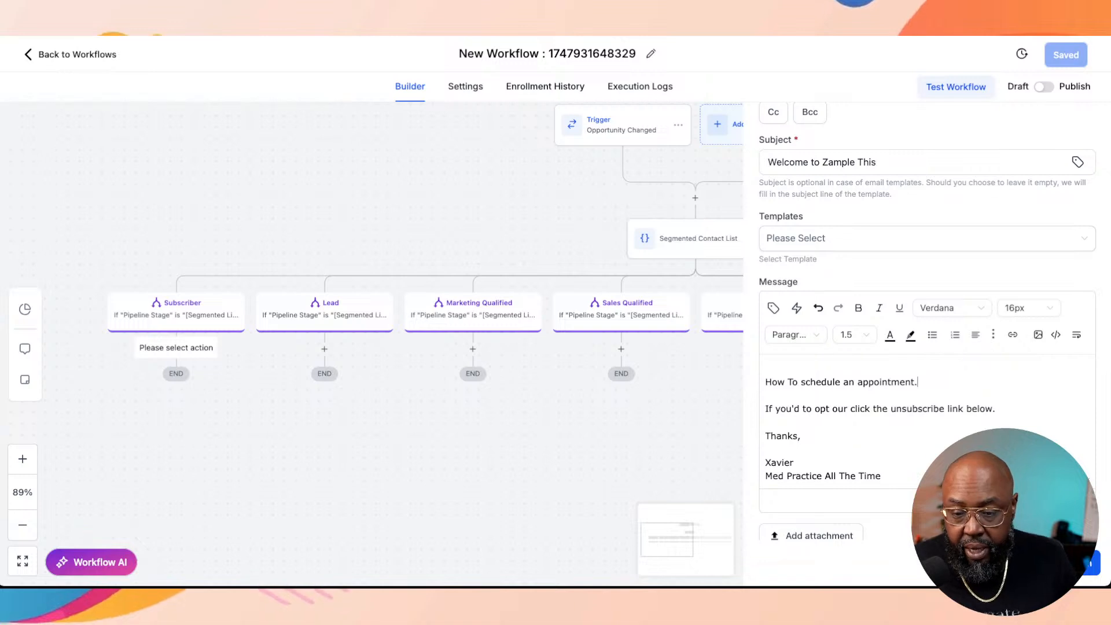
left_click(1068, 562)
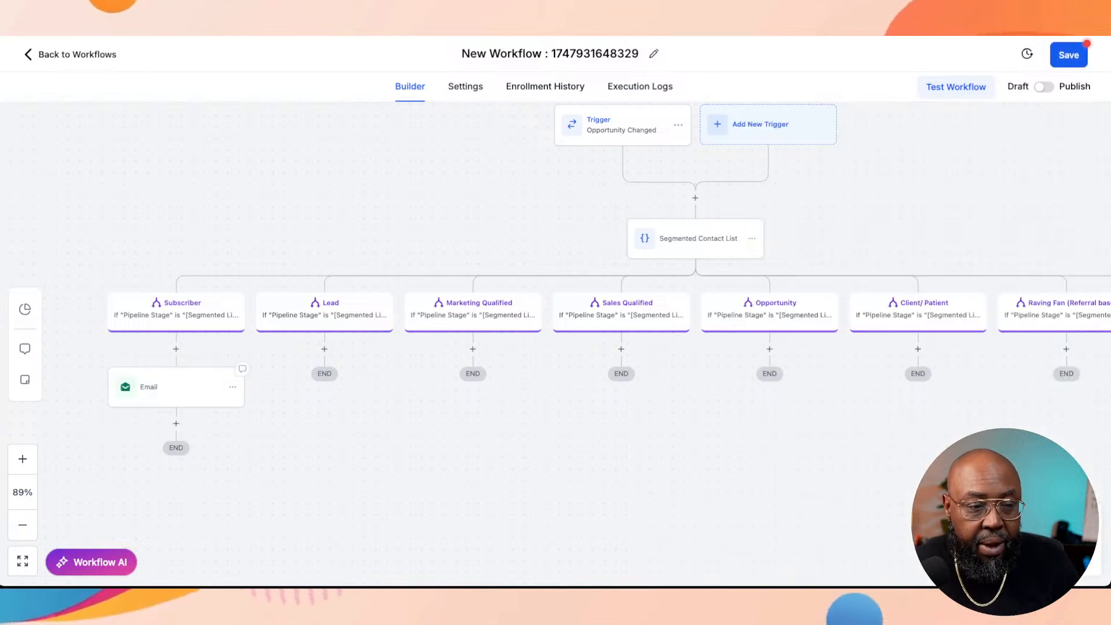
Step: Rename the Subscriber branch's email action "Email 1 Welcome" and save it
left_click(176, 387)
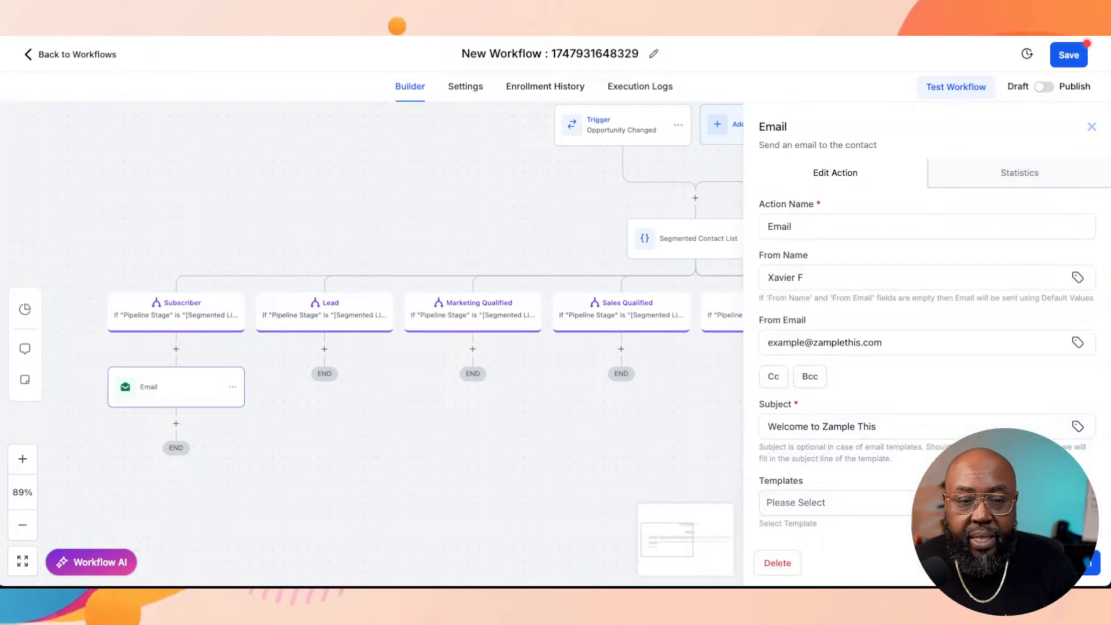
left_click(793, 227)
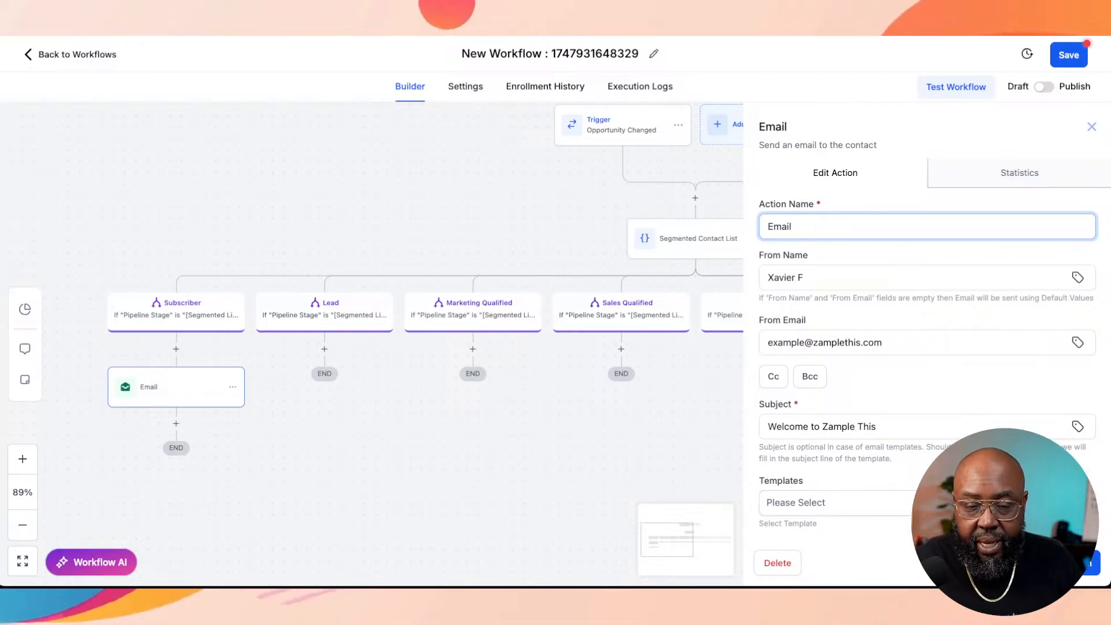
type("1 ")
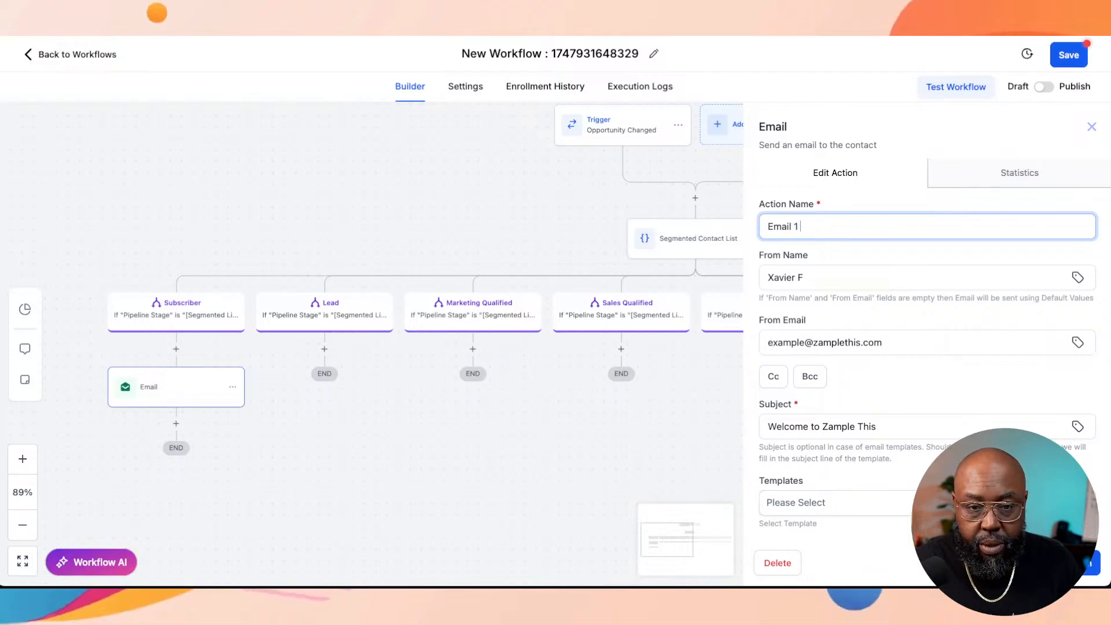
type("S")
type("elcome")
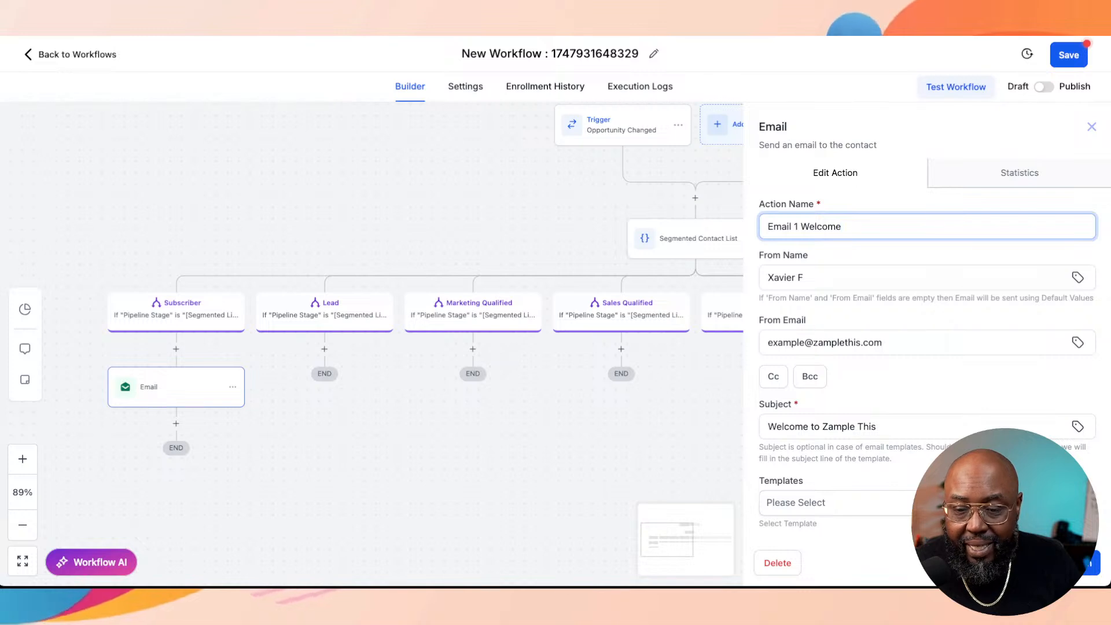
left_click(1066, 563)
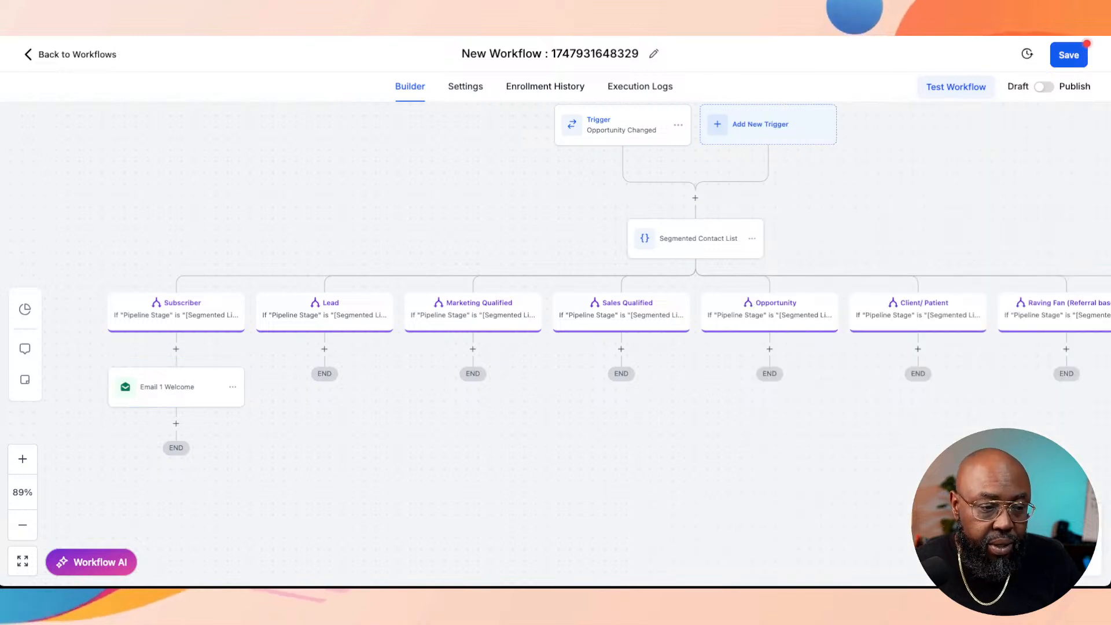
Step: Add a Wait action below Email 1 Welcome in the Subscriber branch
left_click(176, 423)
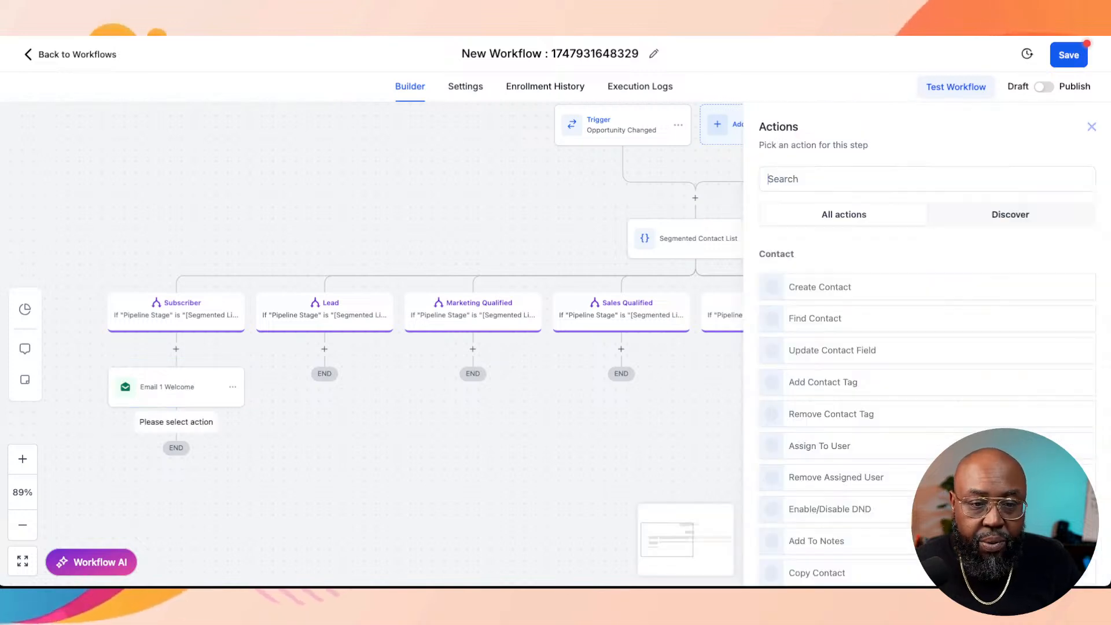
type("wa")
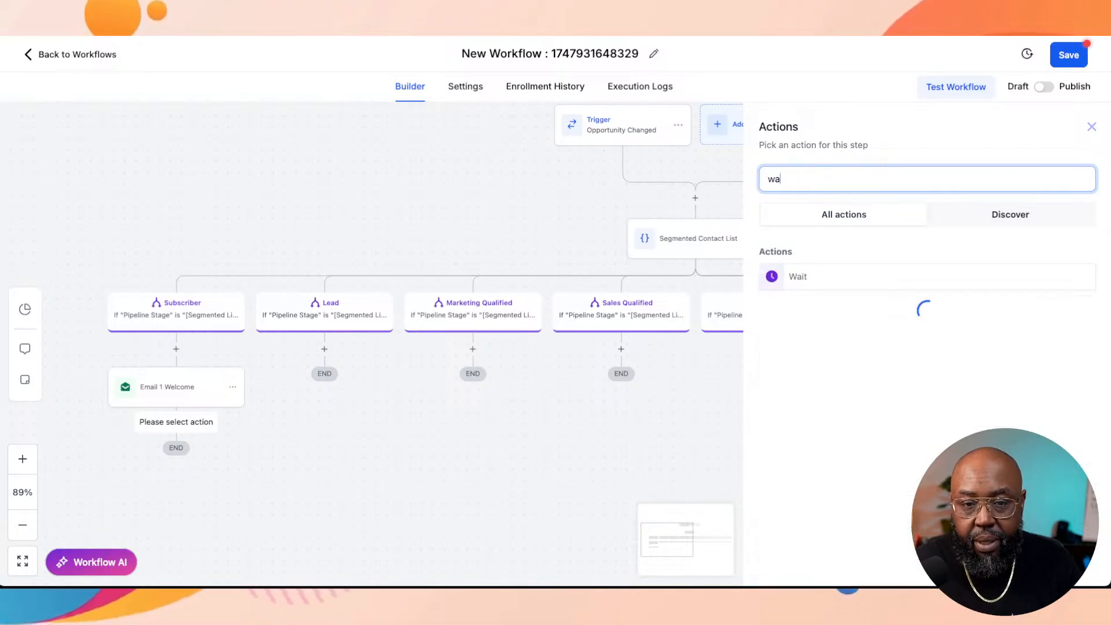
left_click(810, 277)
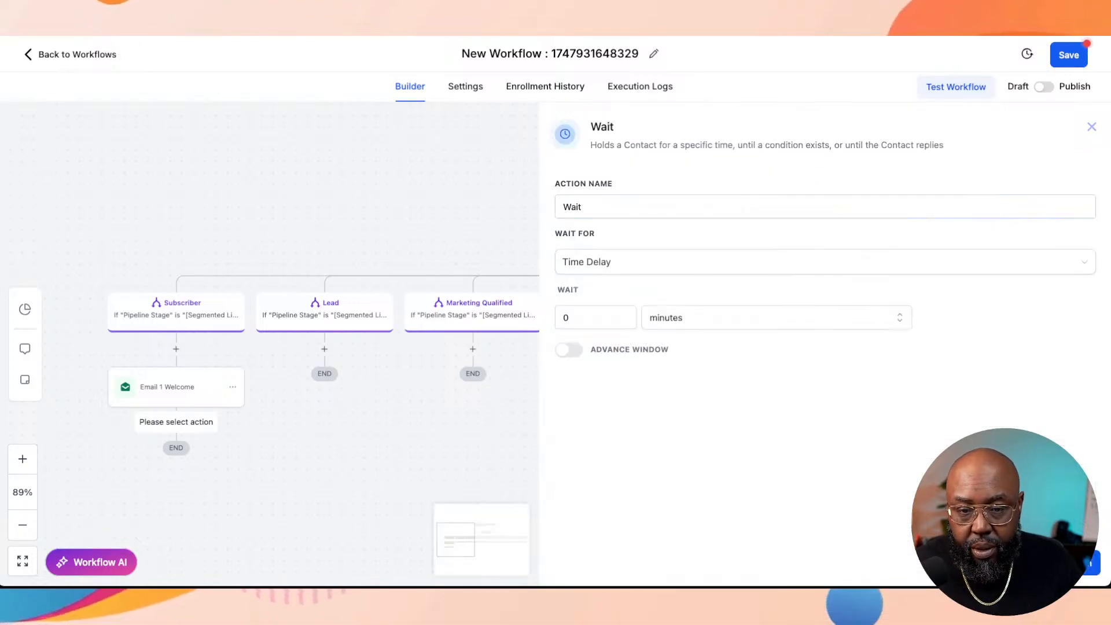
Step: Look through the available wait types and set the Wait action to wait for Contact Reply
left_click(648, 262)
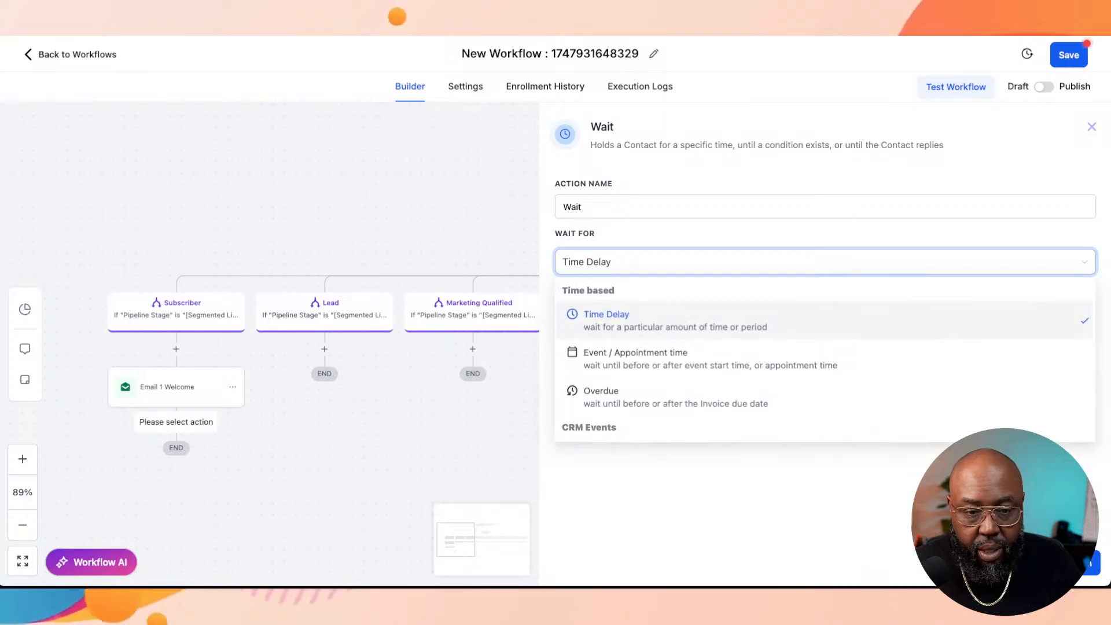
scroll(822, 371, "down", 3)
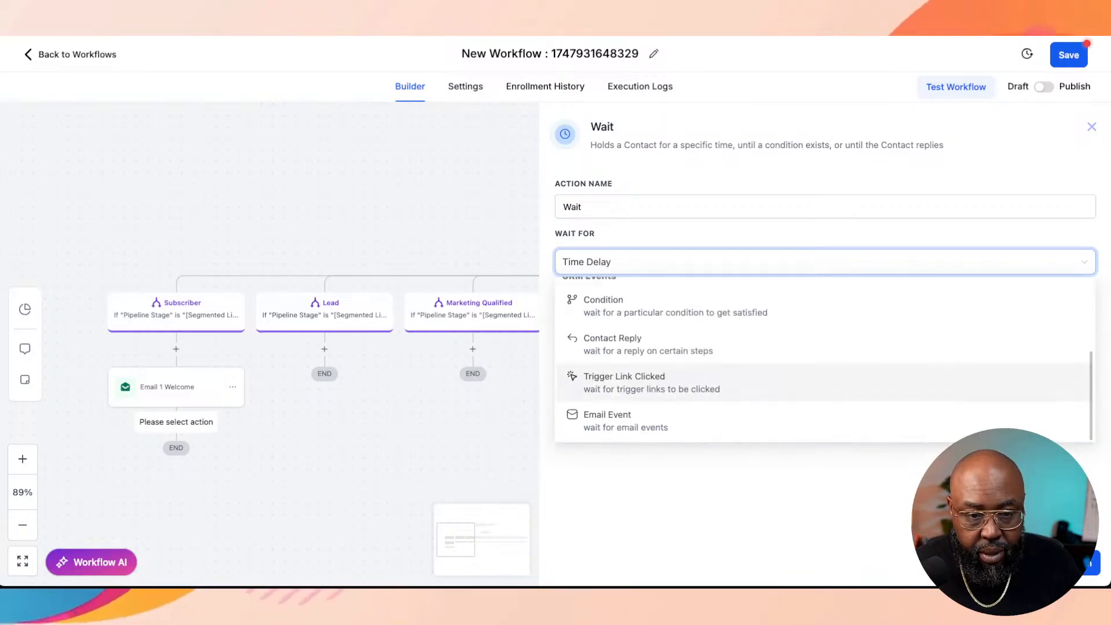
scroll(822, 390, "down", 1)
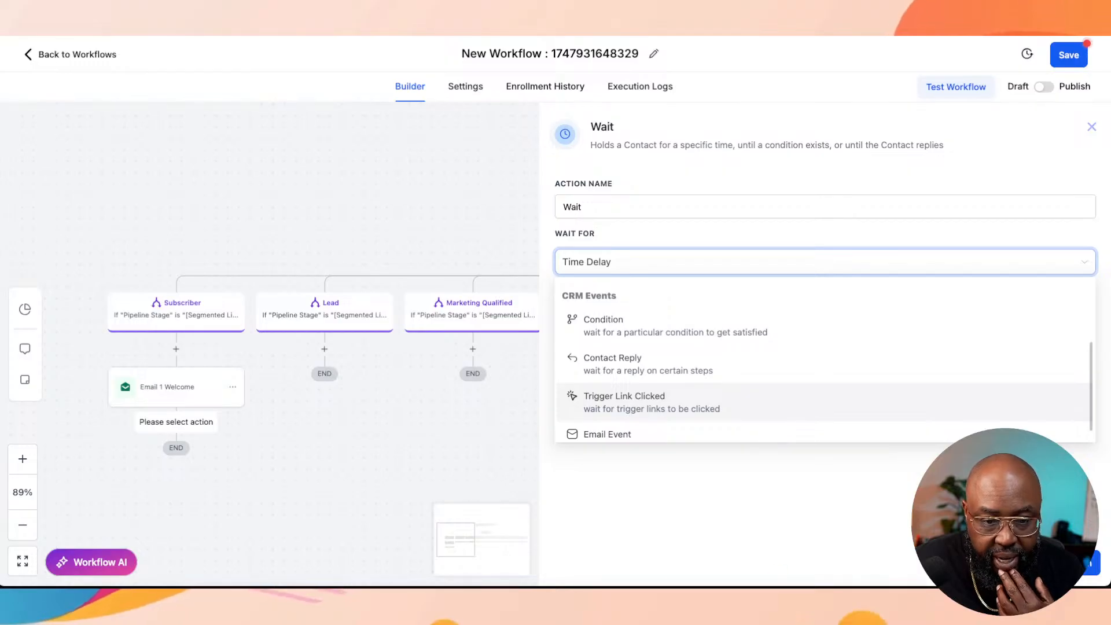
scroll(822, 394, "down", 1)
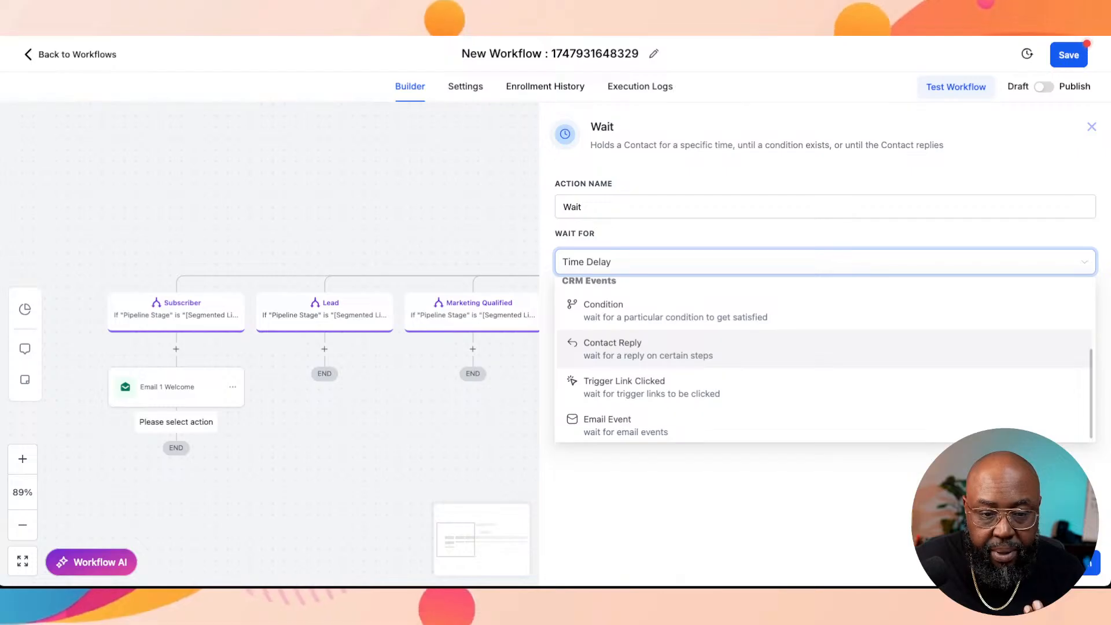
scroll(822, 387, "down", 1)
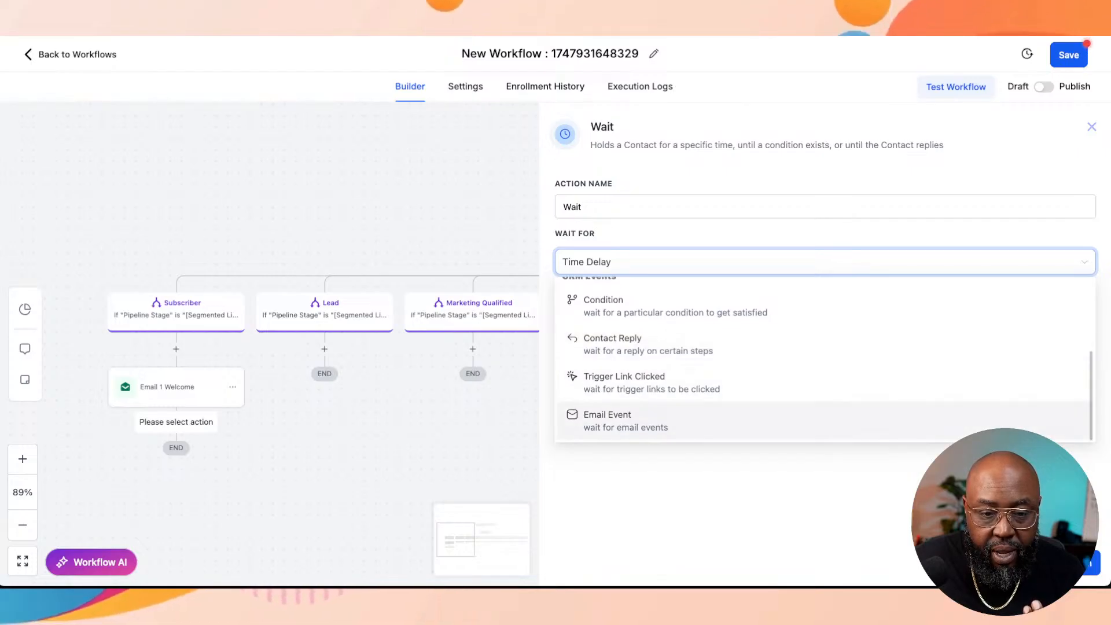
scroll(822, 423, "up", 3)
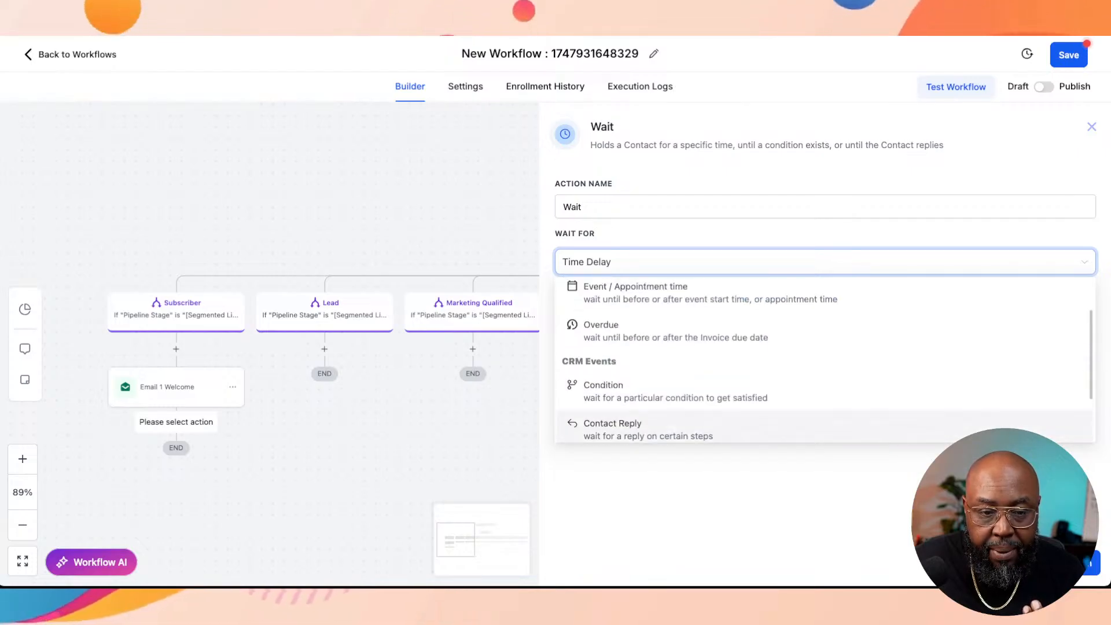
scroll(822, 405, "down", 2)
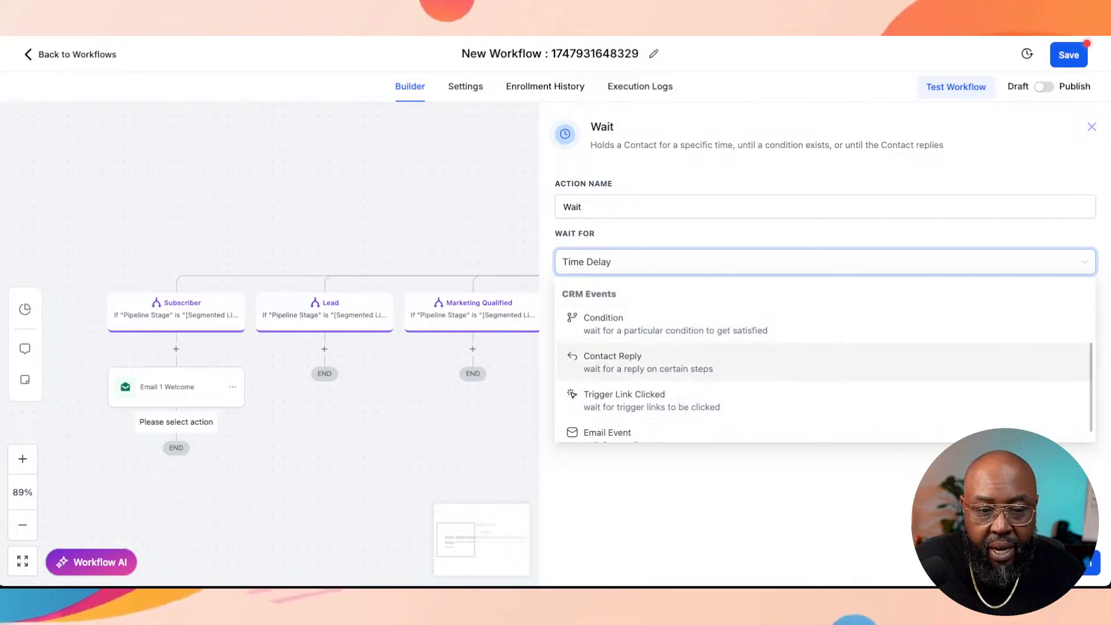
left_click(648, 362)
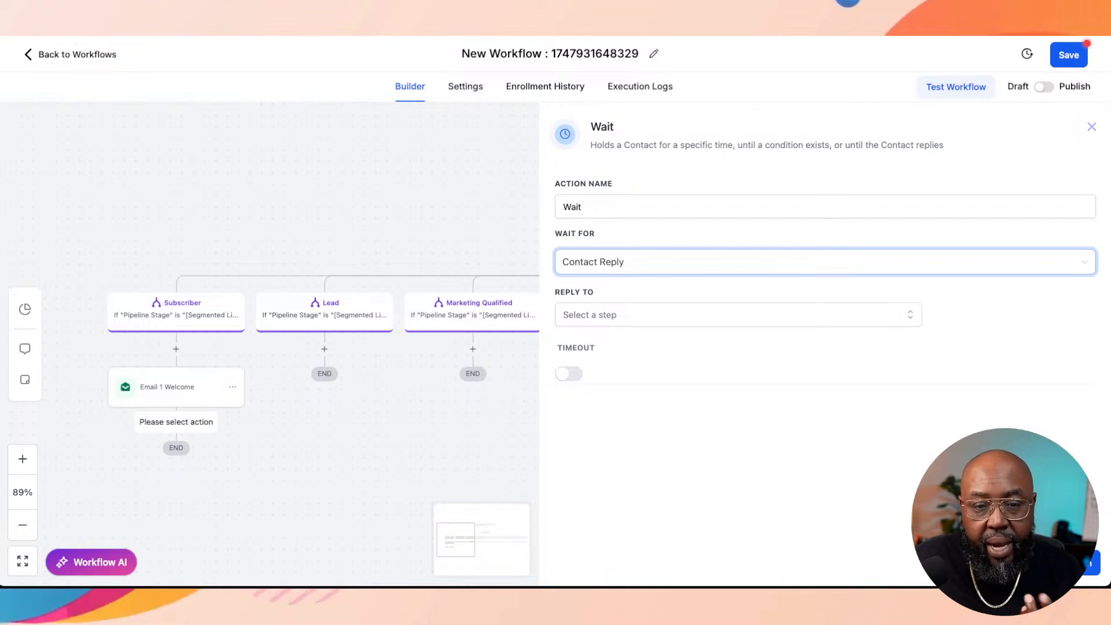
Step: Set the Wait action to wait for Trigger Link Clicked, using the Sales Call Zoom Link trigger link
left_click(654, 262)
left_click(648, 403)
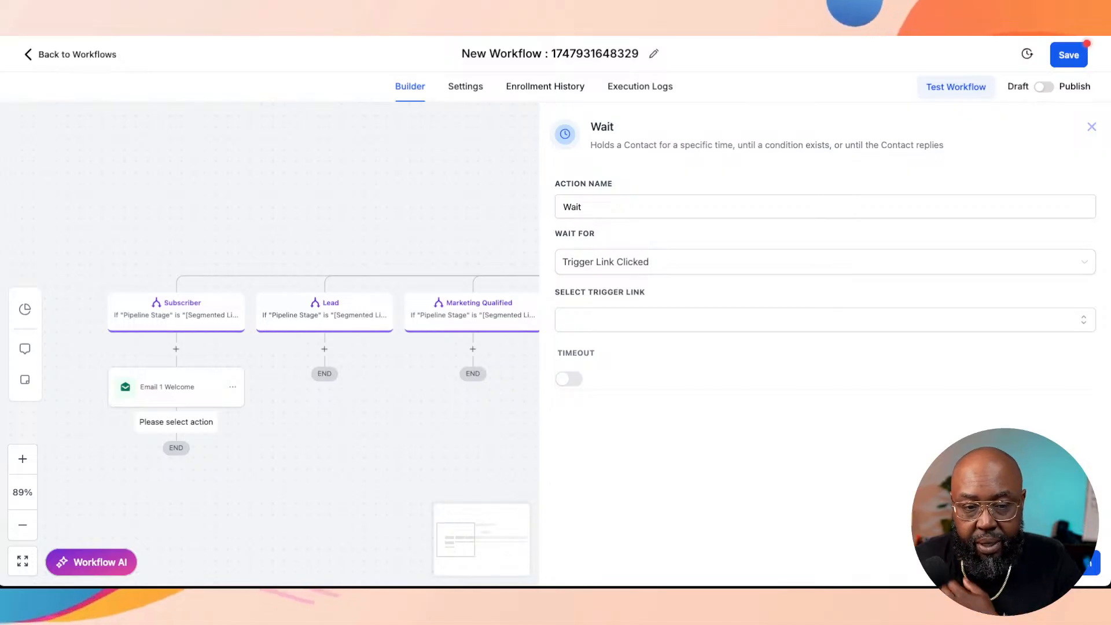
left_click(654, 320)
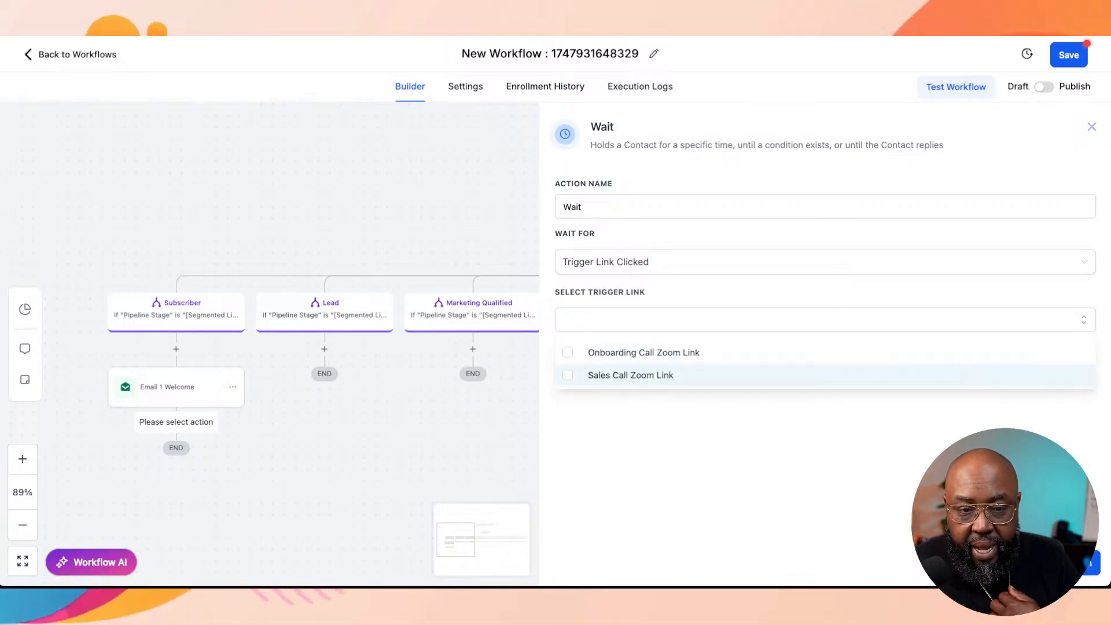
left_click(654, 451)
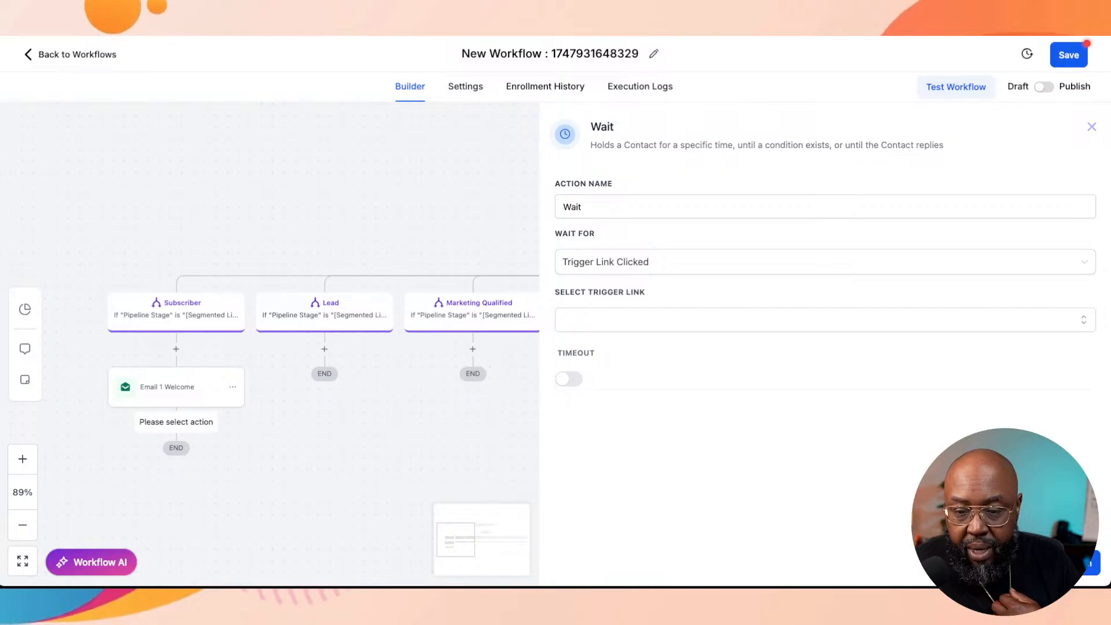
left_click(654, 319)
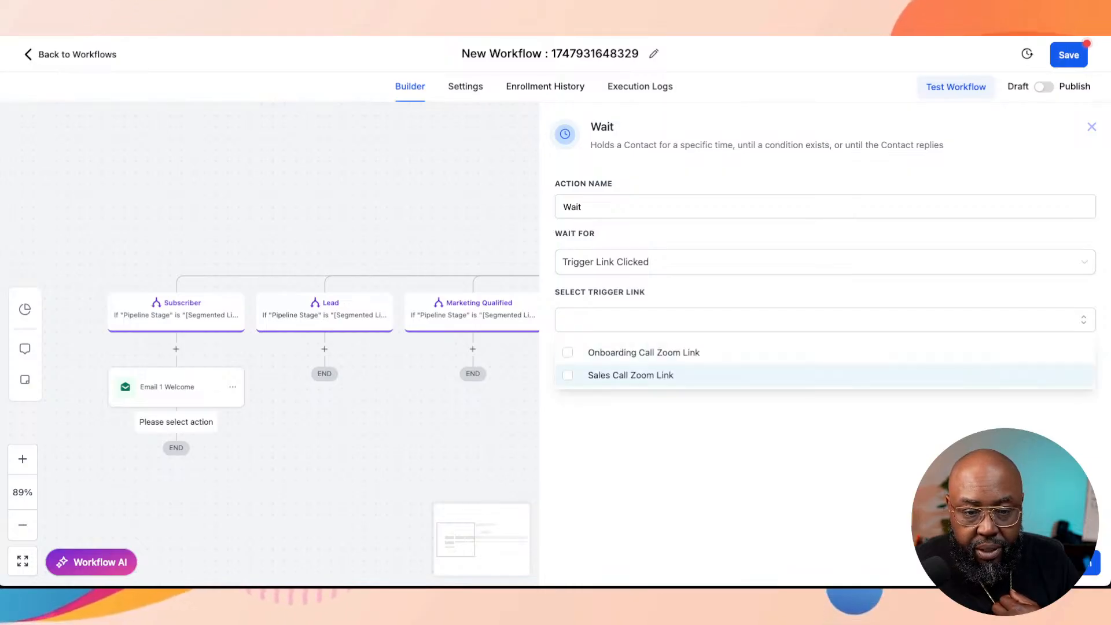
left_click(631, 375)
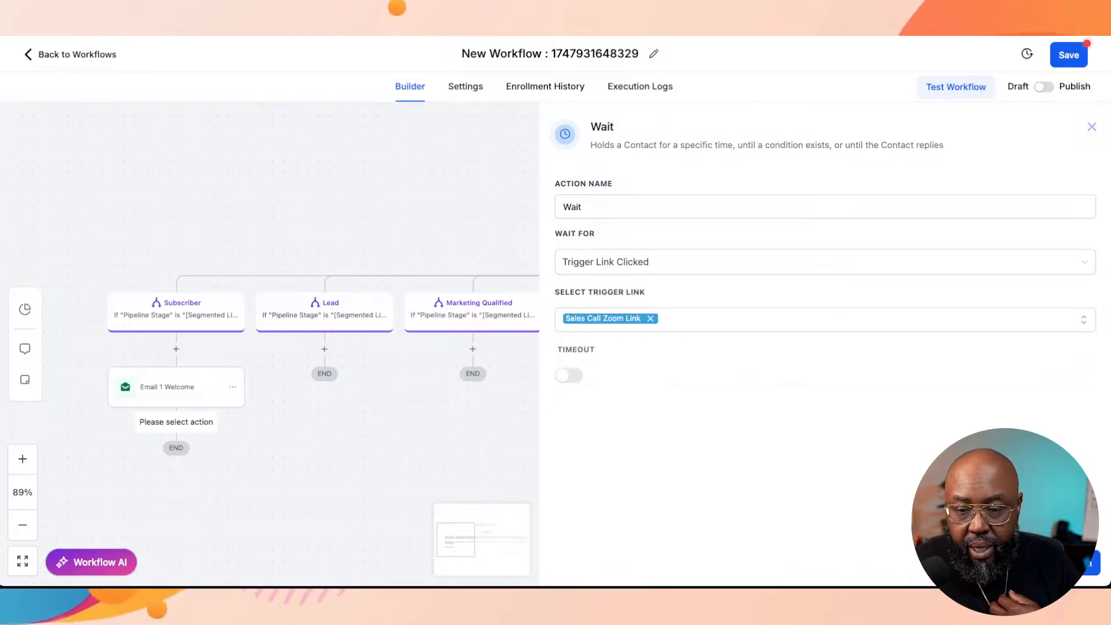
Step: Save the Wait action and save the workflow
left_click(1066, 562)
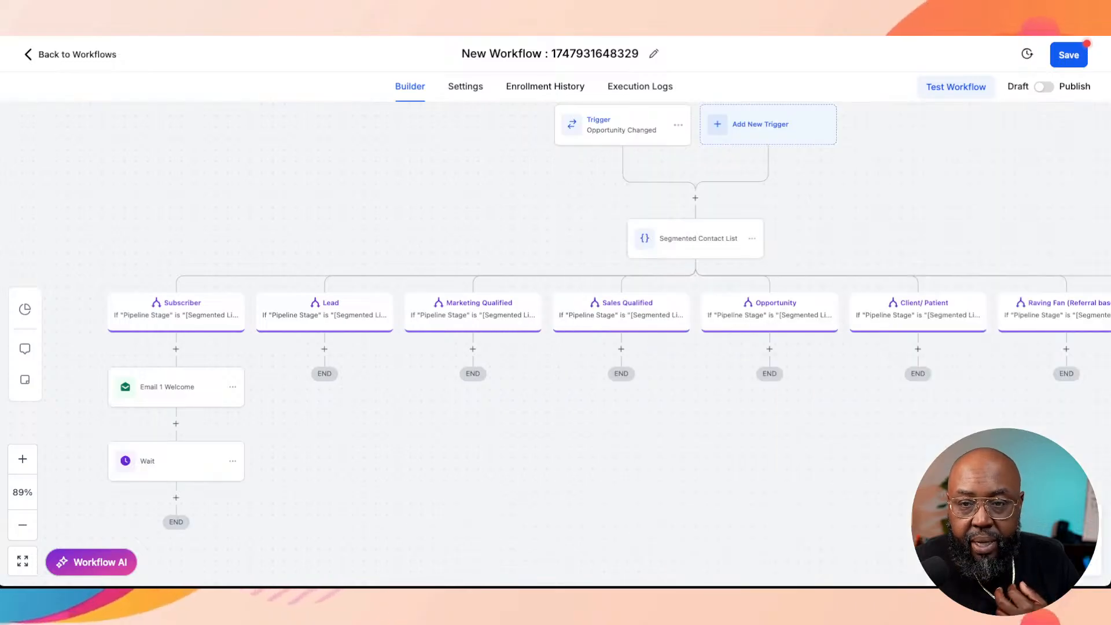
left_click(1070, 55)
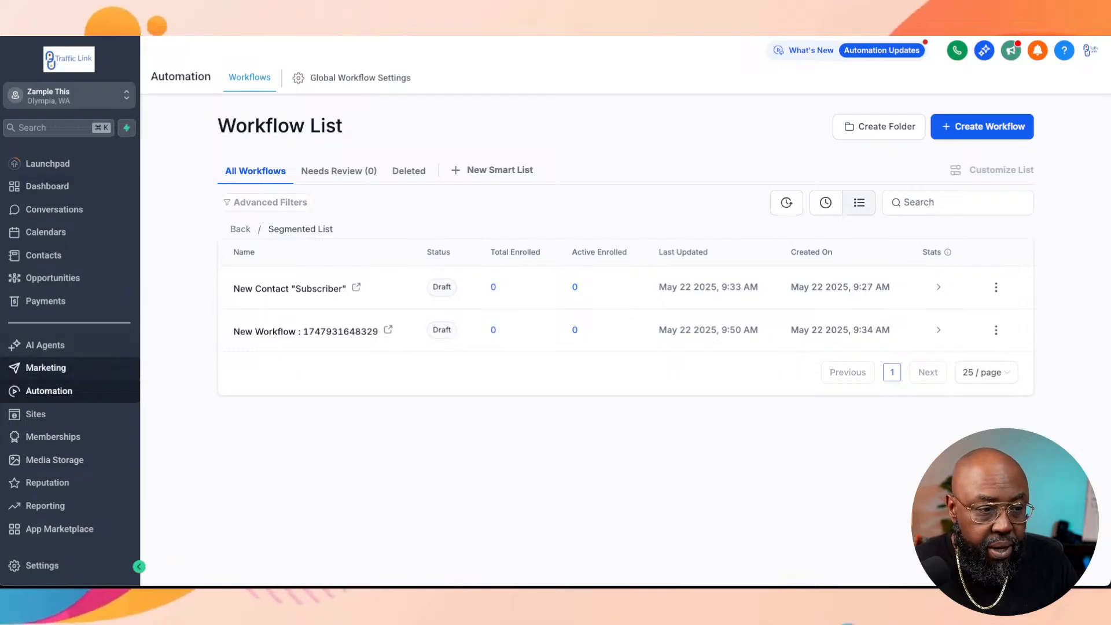
Step: Start a new trigger link in the Marketing area and name it "Confirm Subscription"
left_click(45, 368)
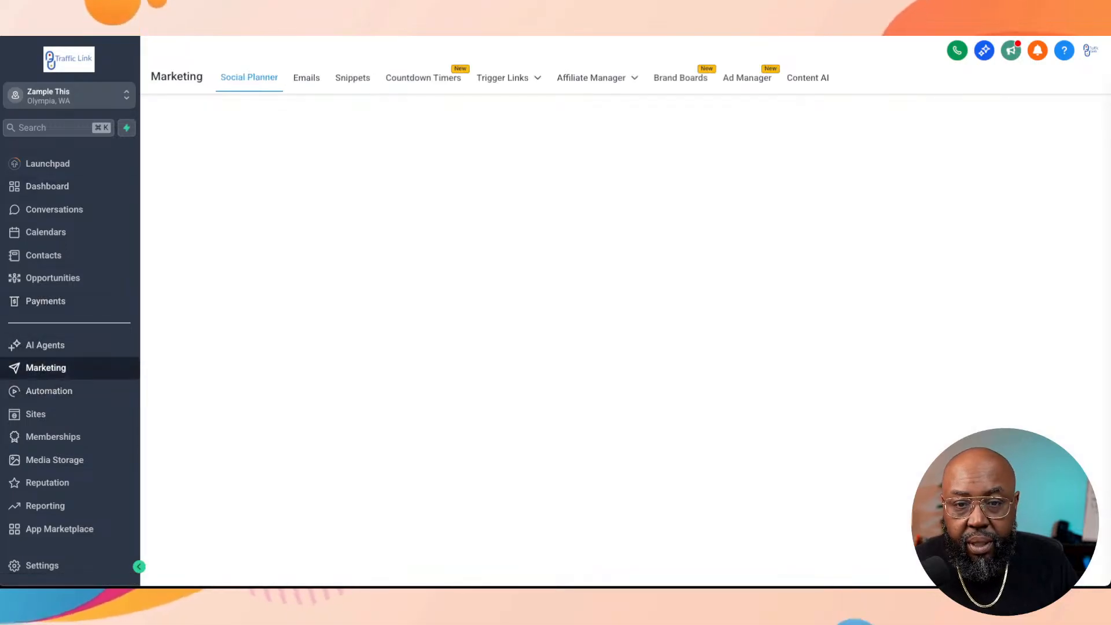
mouse_move(510, 78)
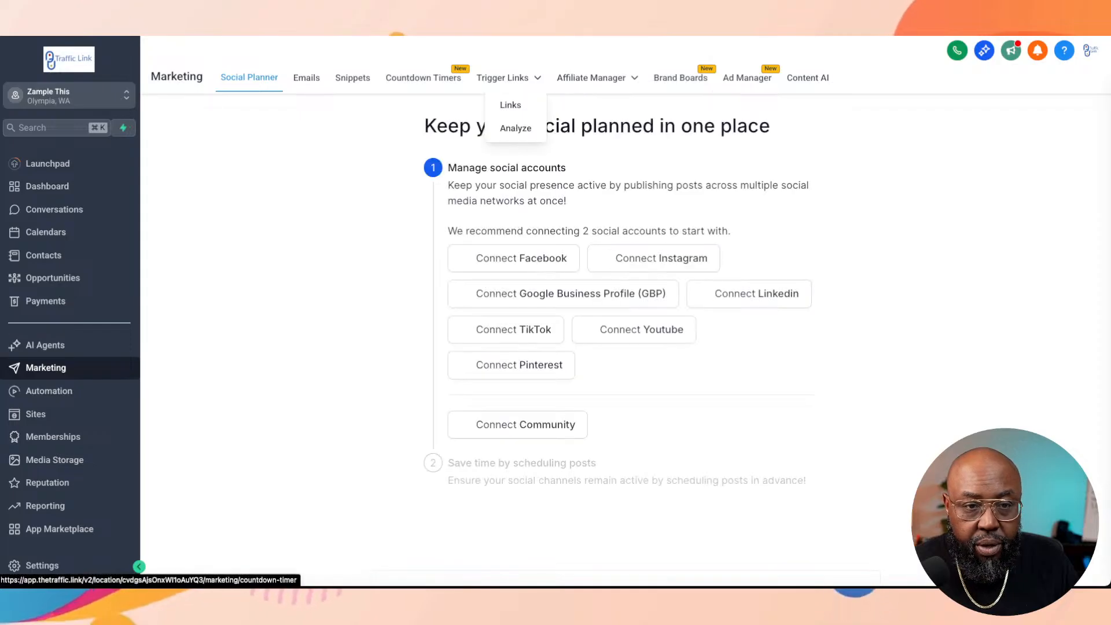
left_click(511, 104)
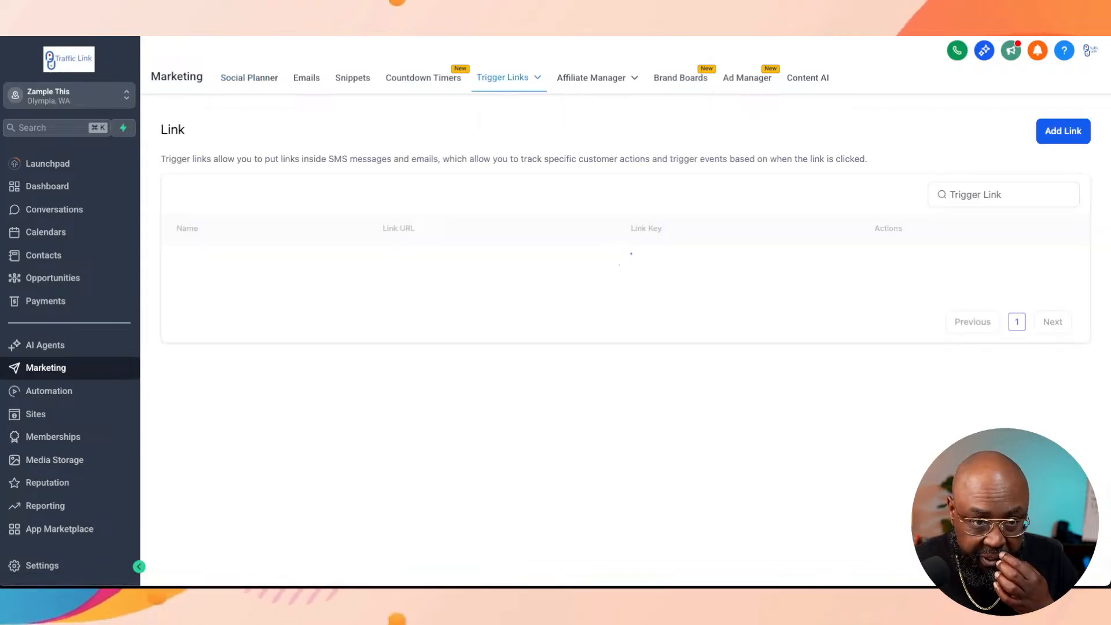
left_click(1063, 131)
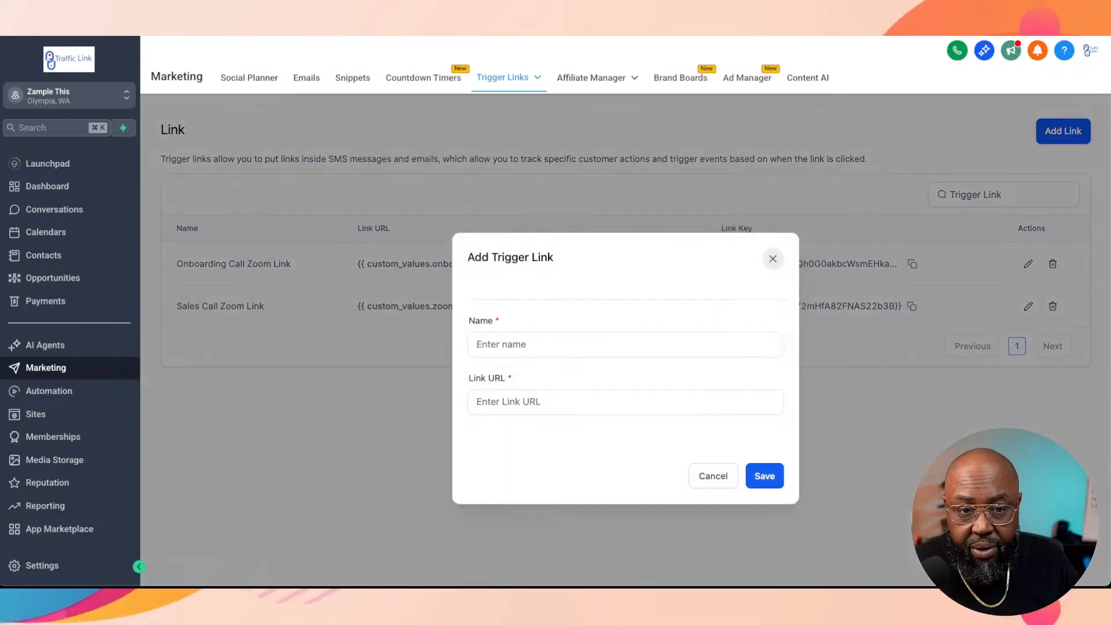
left_click(625, 345)
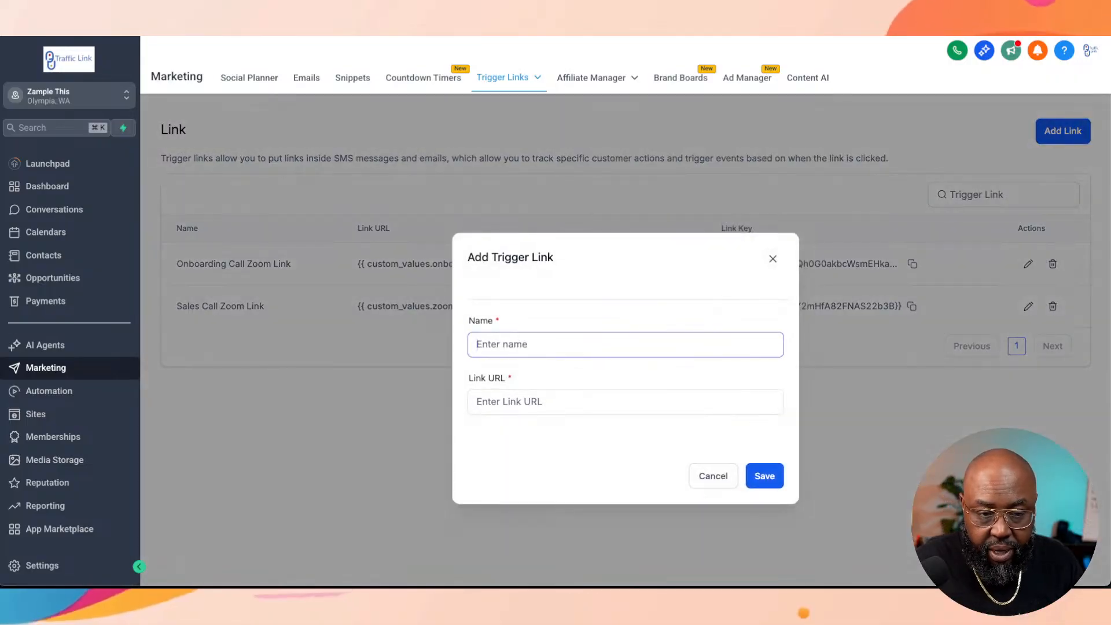
type("Confirm ")
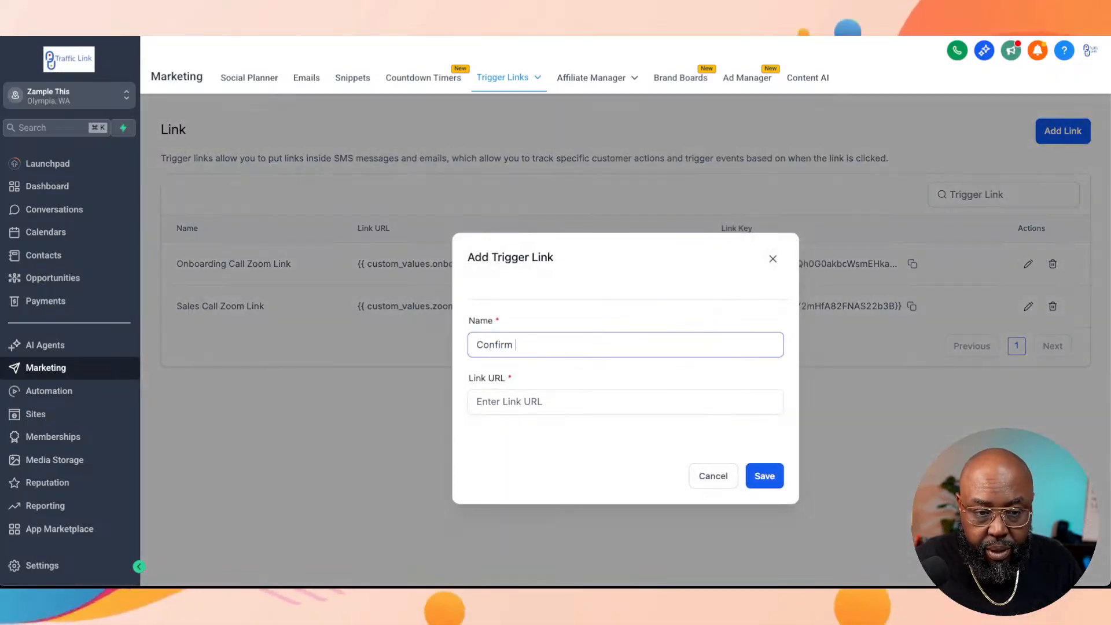
type("Subscription")
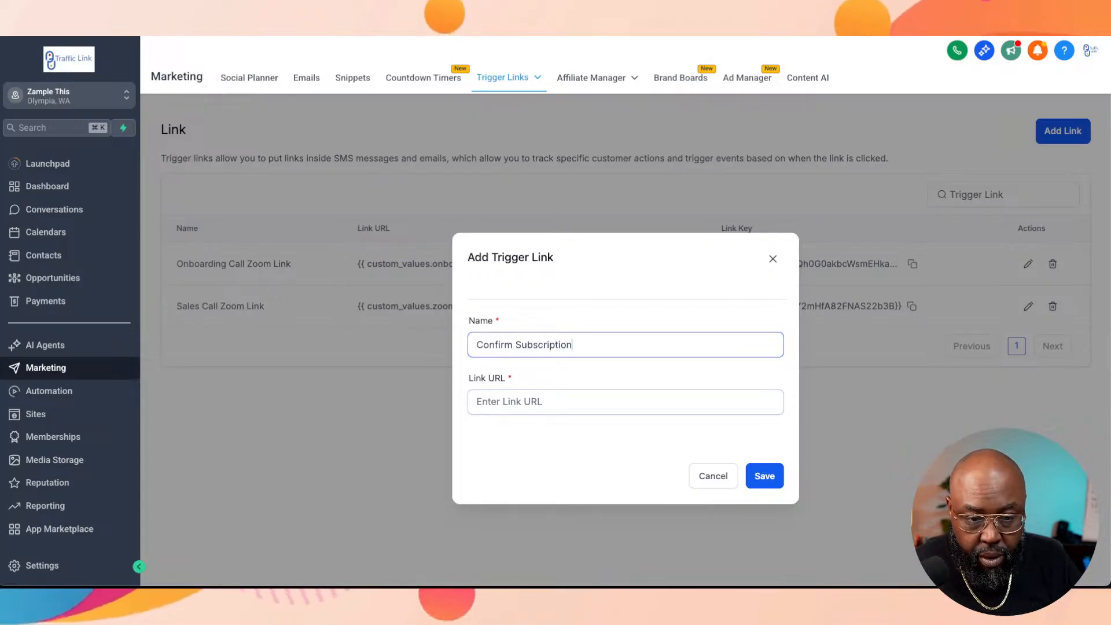
Step: Enter zamplethis.com/confirm_subscription as the link URL of the new trigger link
left_click(625, 403)
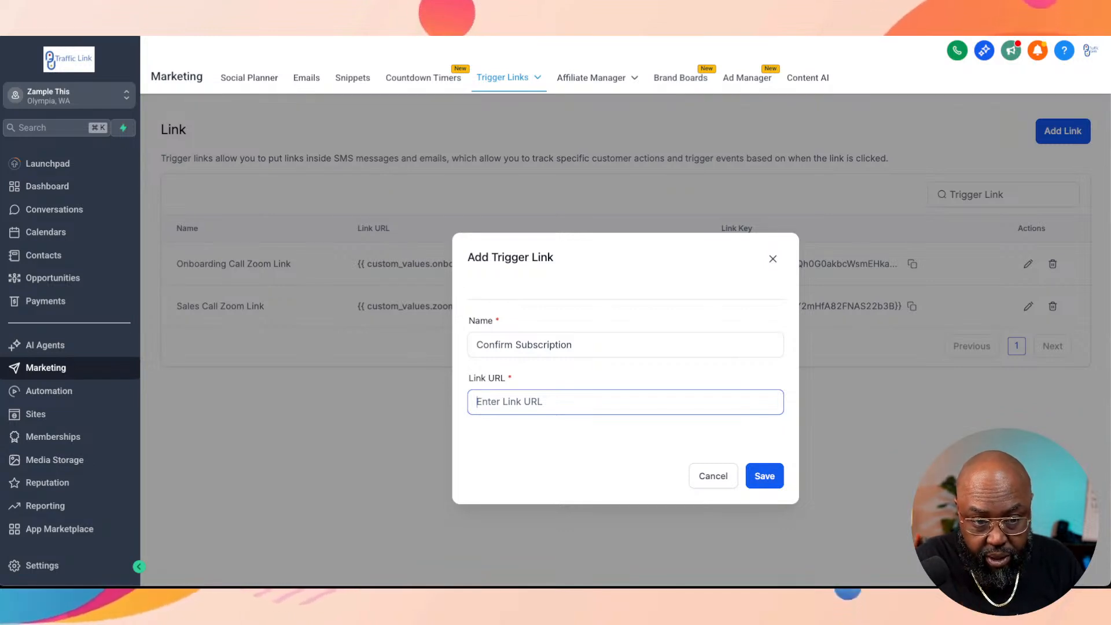
type("/")
key("BackSpace")
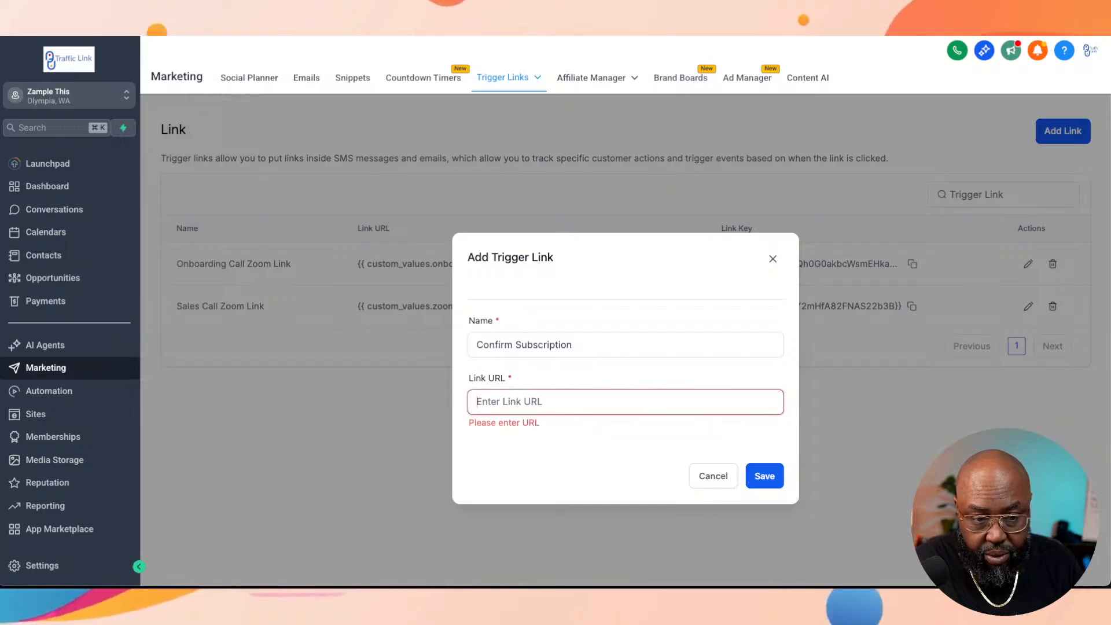
type("h")
key("BackSpace")
type("zamp")
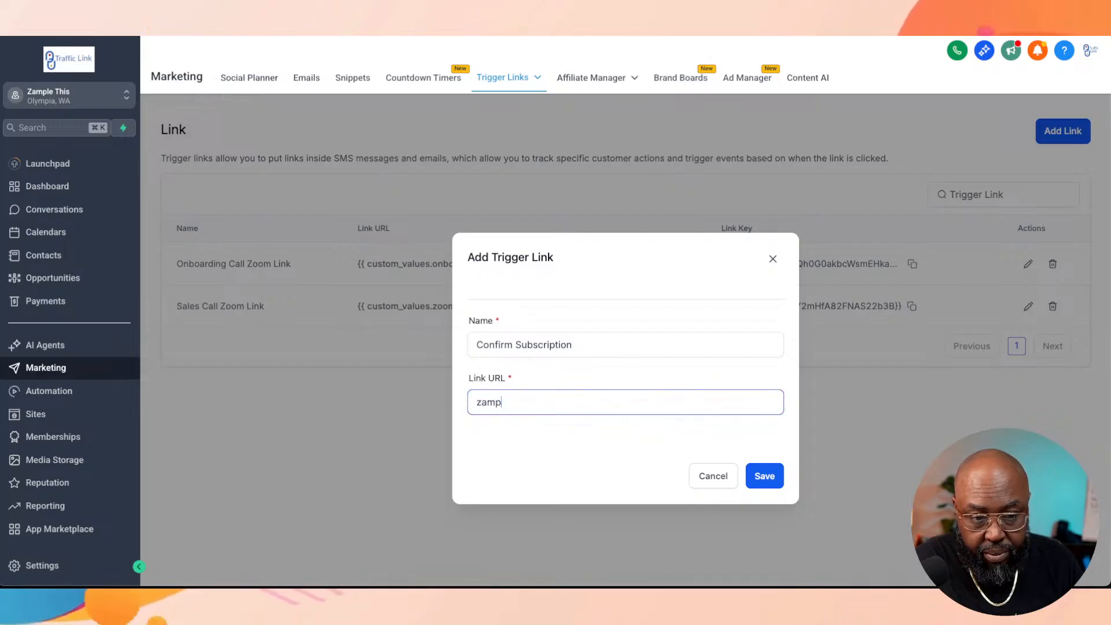
key("BackSpace")
type("zamplethis.")
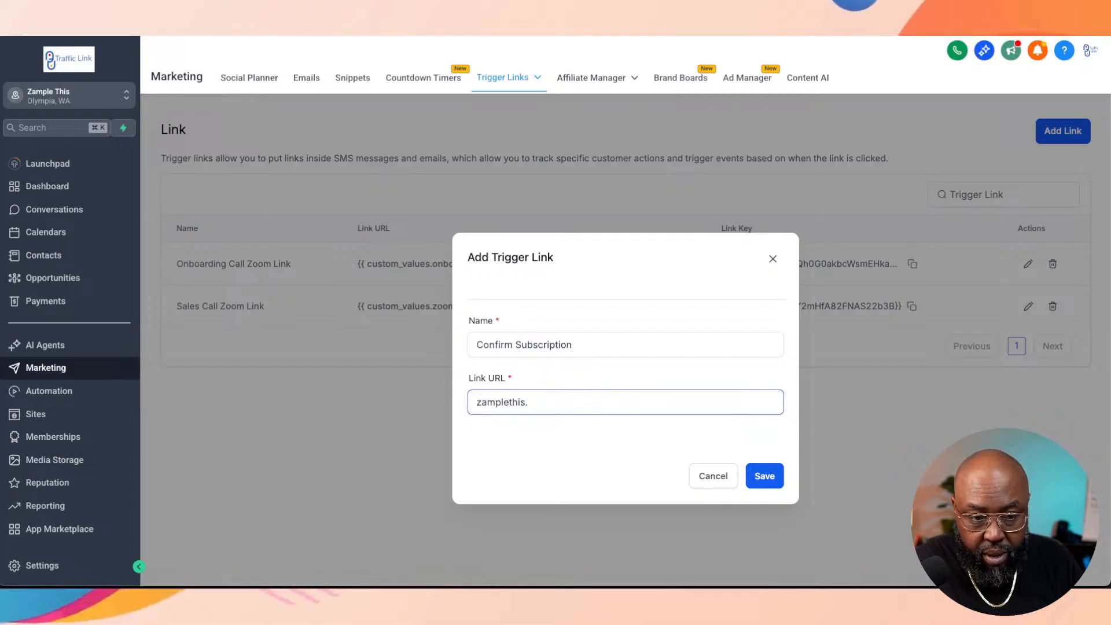
type("com/confirm")
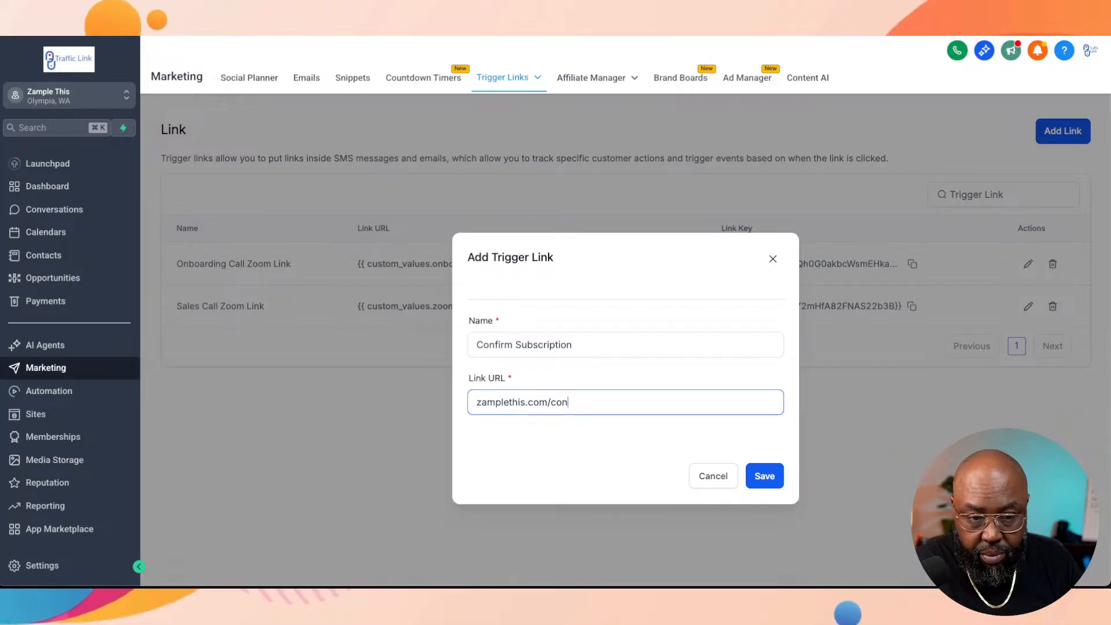
key("BackSpace")
key("BackSpace")
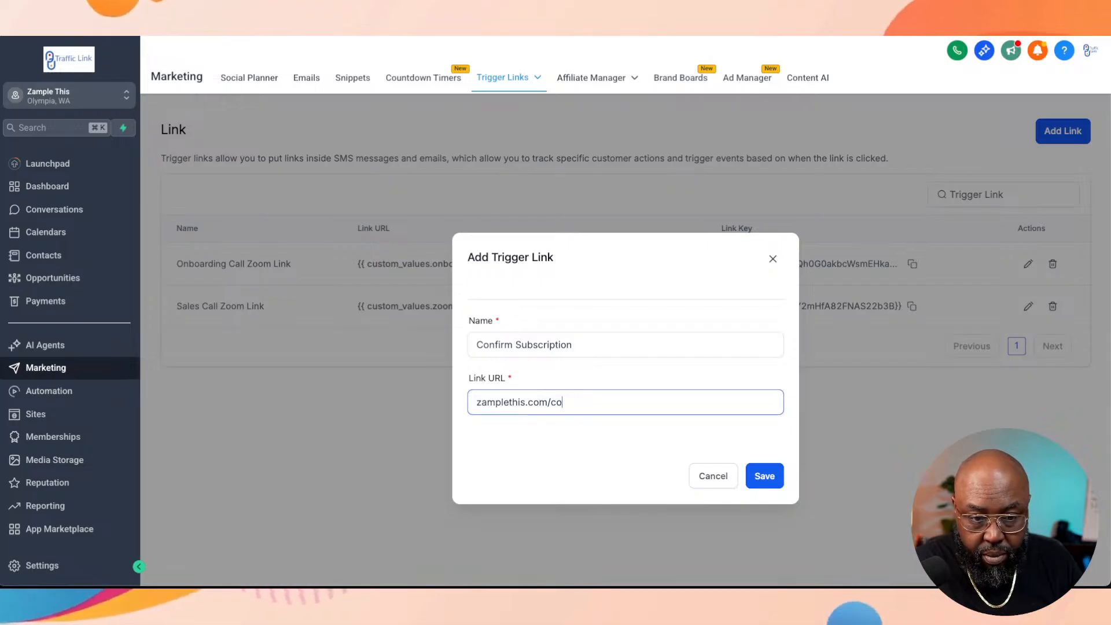
key("BackSpace")
key("BackSpace")
key("BackSpace")
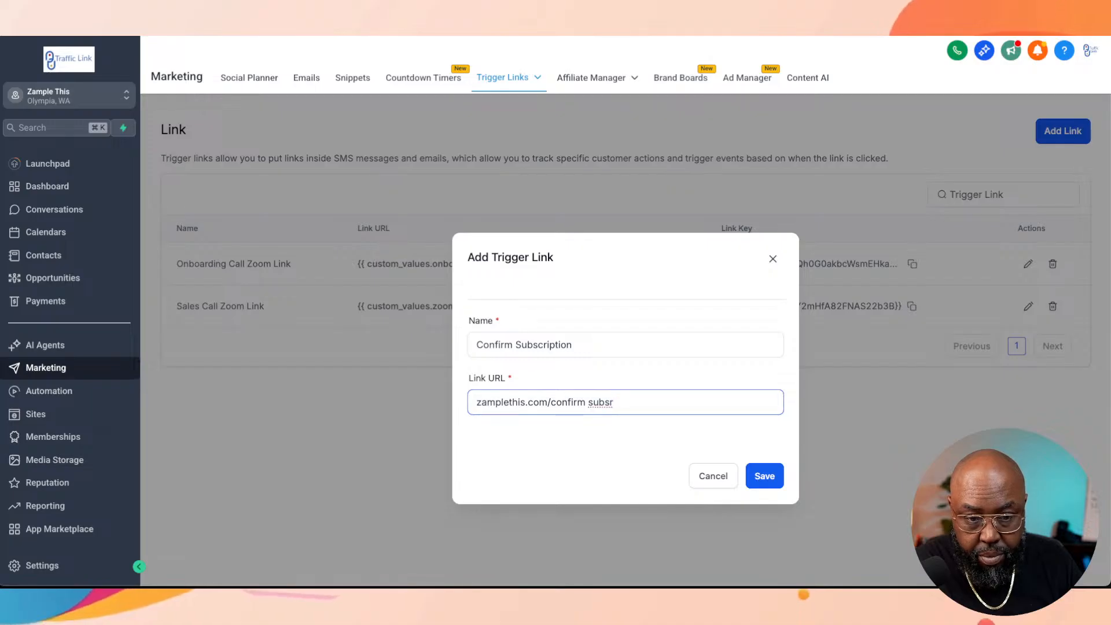
type("ptioin")
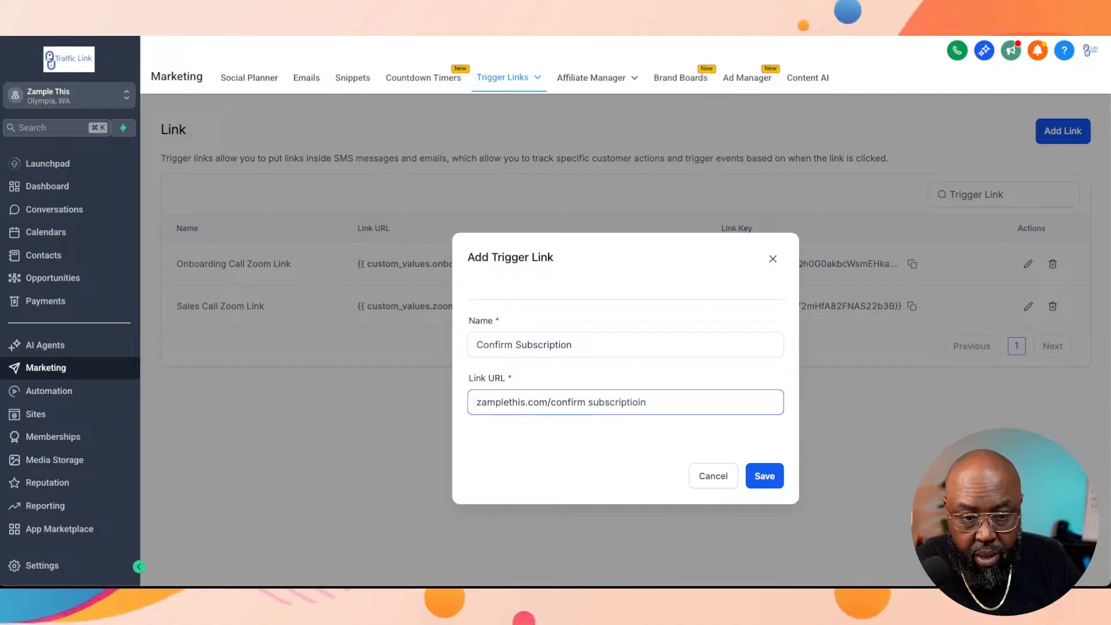
key("BackSpace")
key("BackSpace")
type("n")
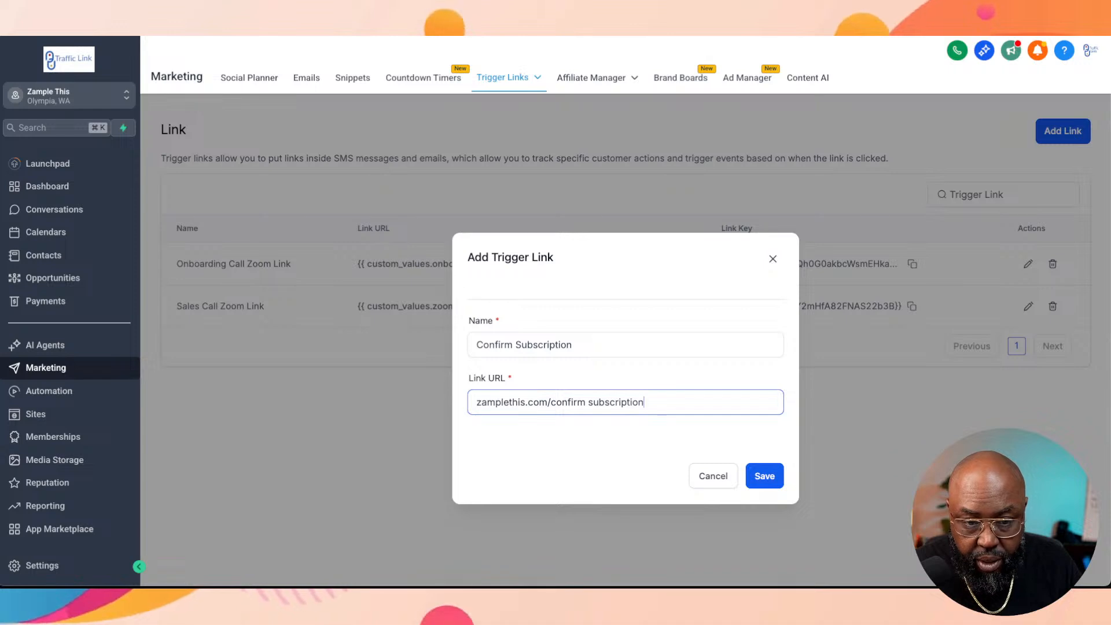
key("Left")
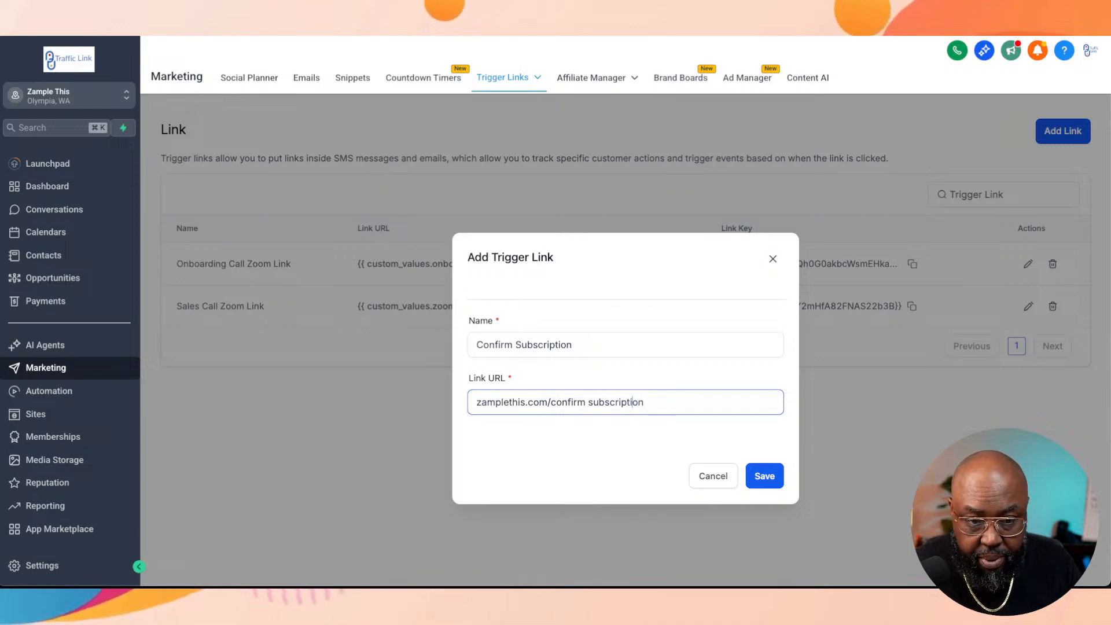
key("Left")
key("Left")
key("Left")
key("Left")
key("Left")
key("BackSpace")
type("_")
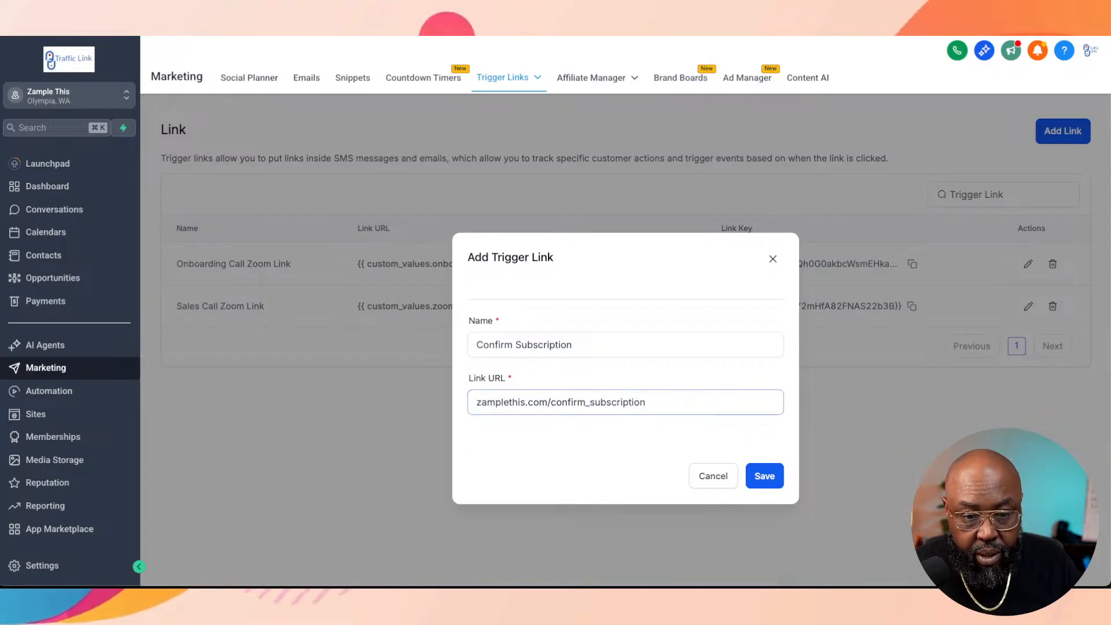
key("Tab")
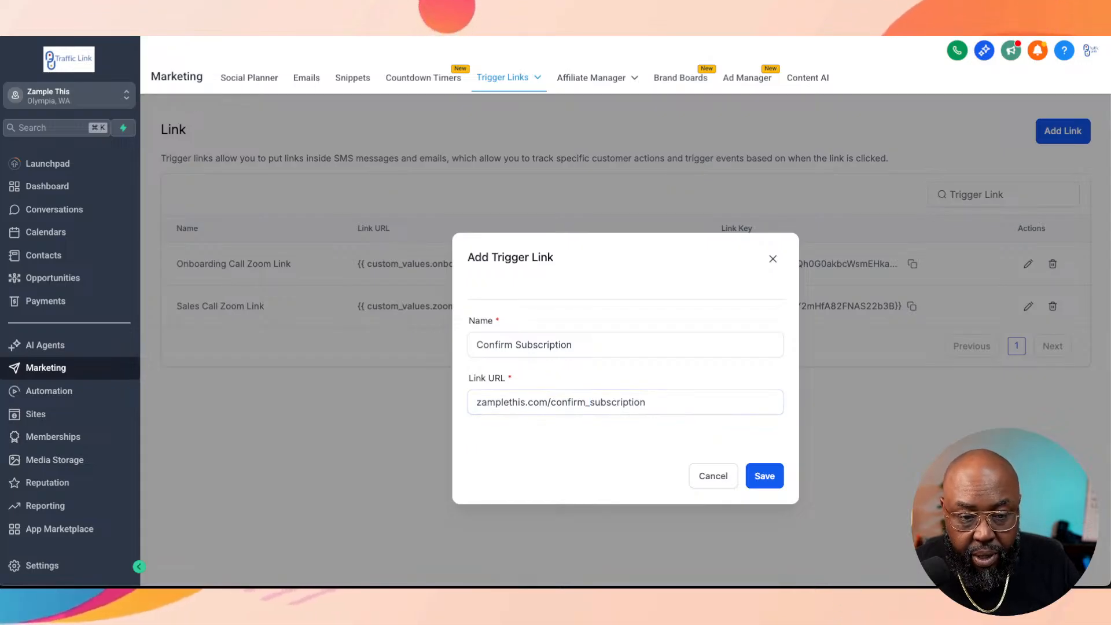
left_click(477, 402)
type("http")
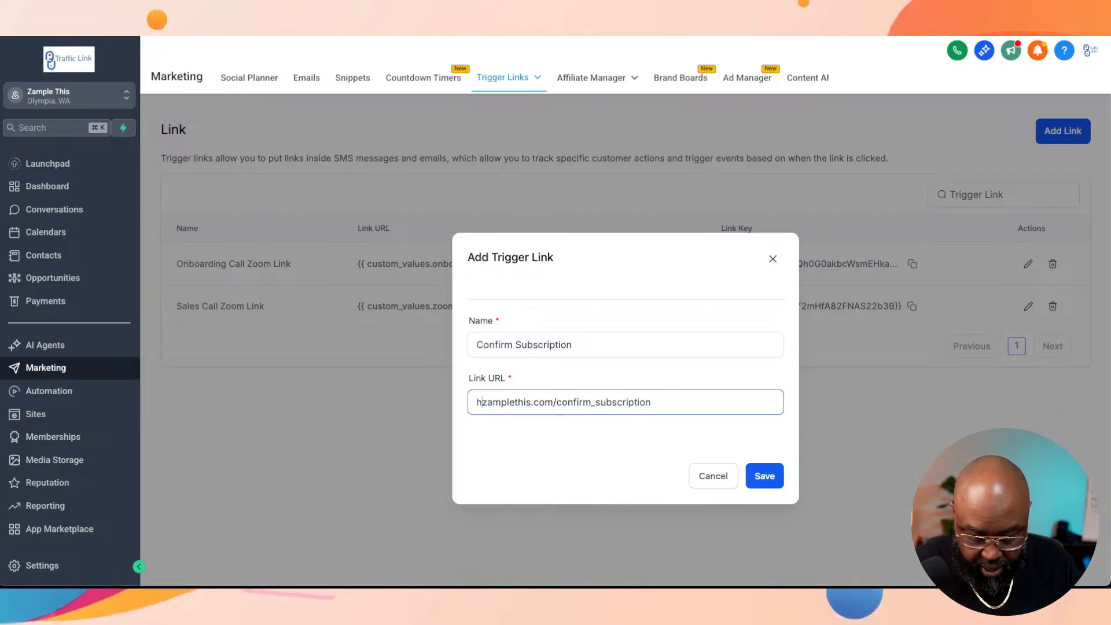
type("s://")
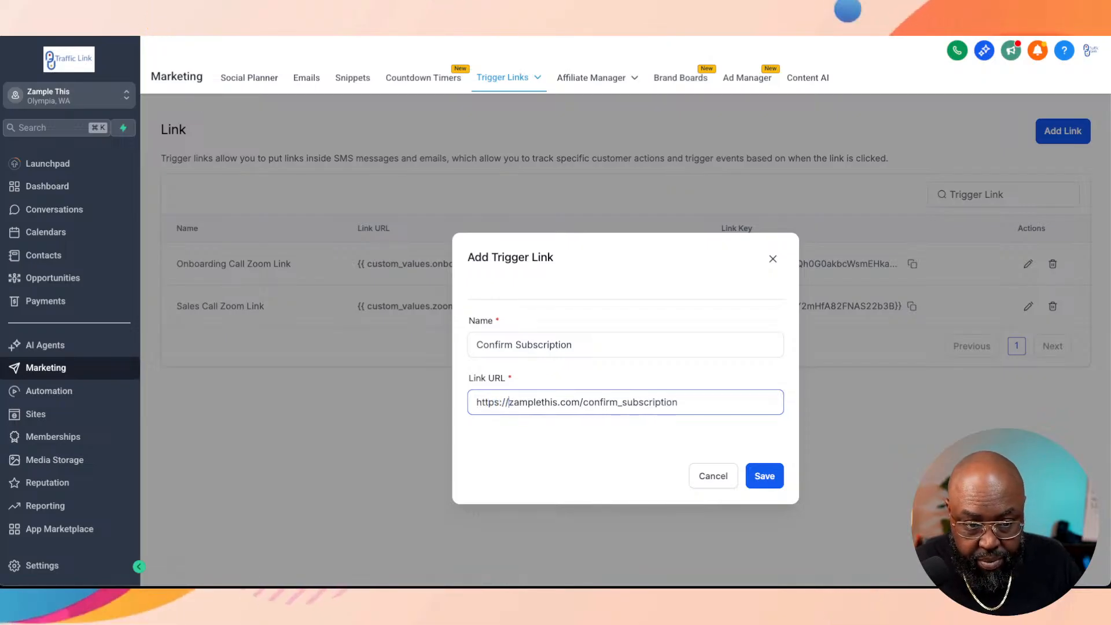
key("Tab")
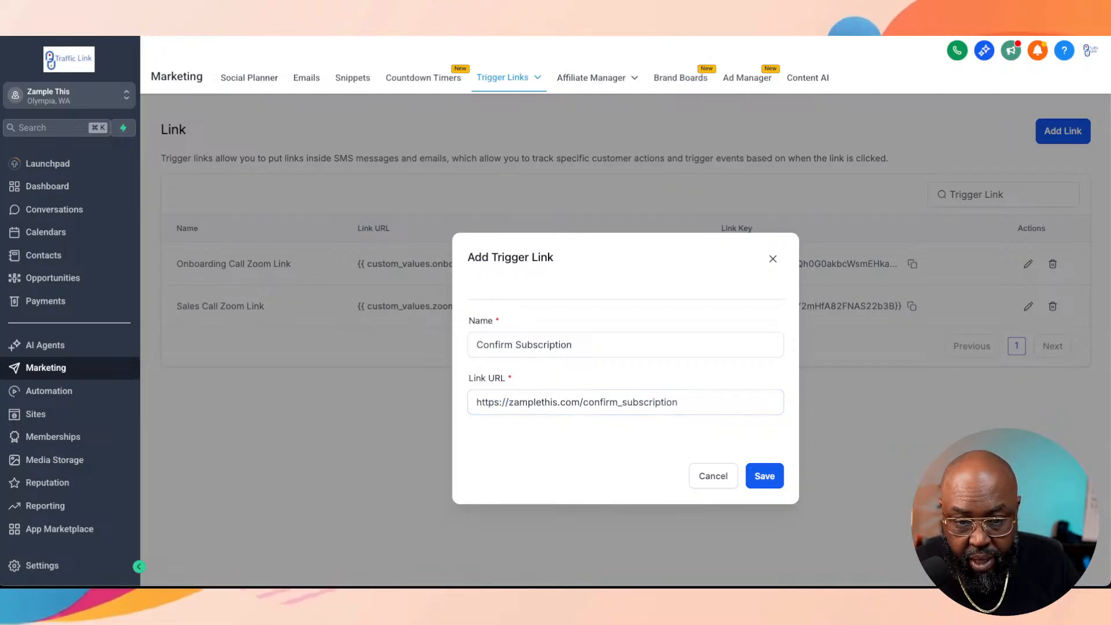
left_click(765, 476)
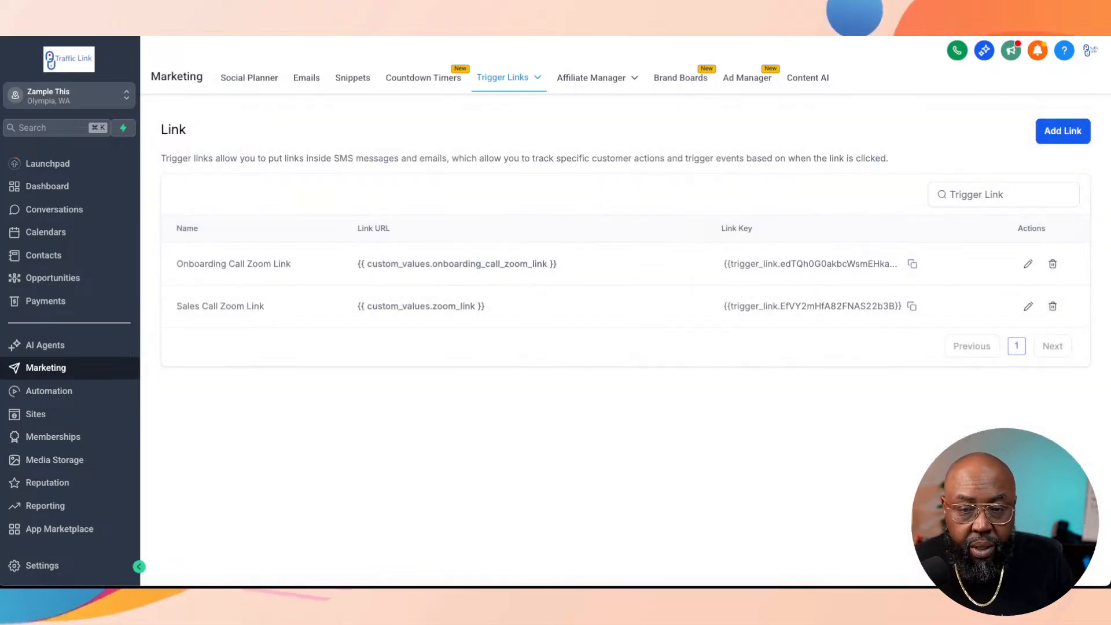
left_click(49, 391)
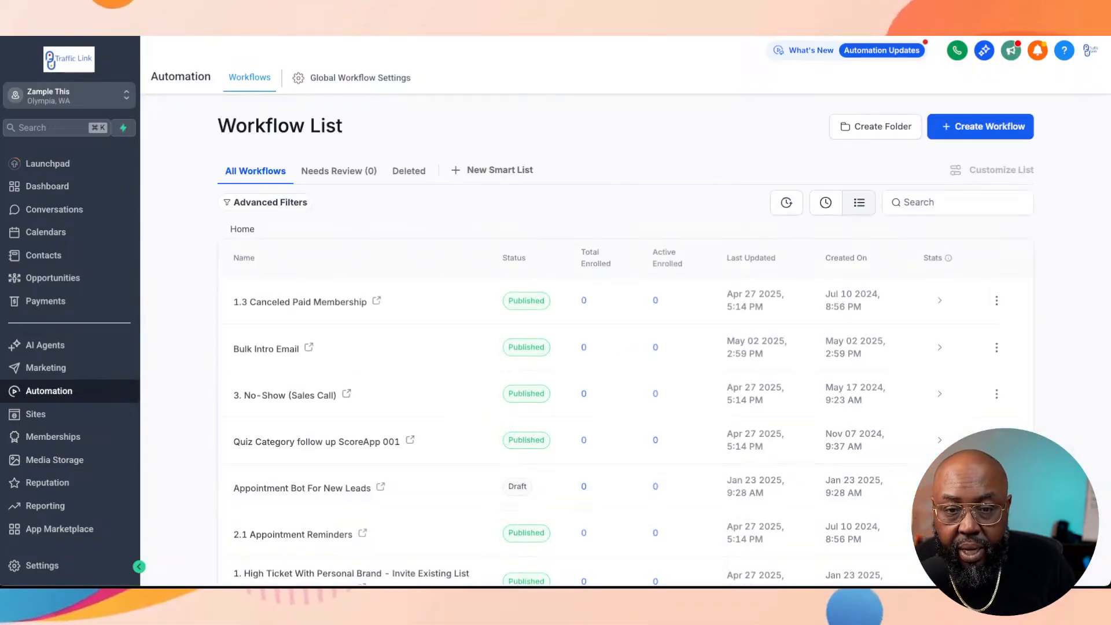
left_click(826, 203)
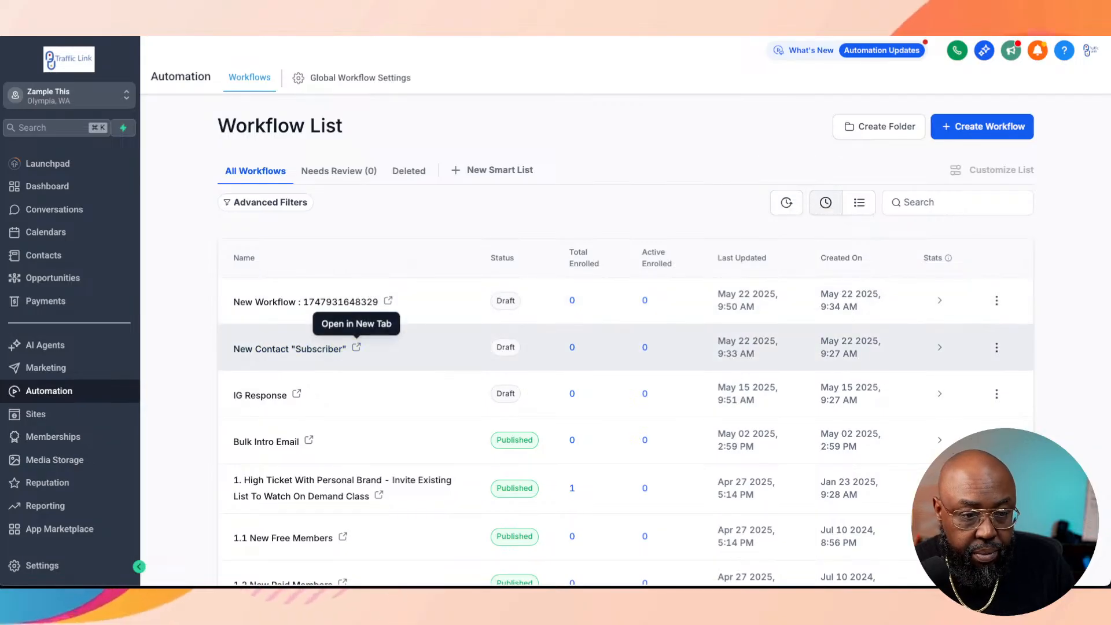
left_click(306, 302)
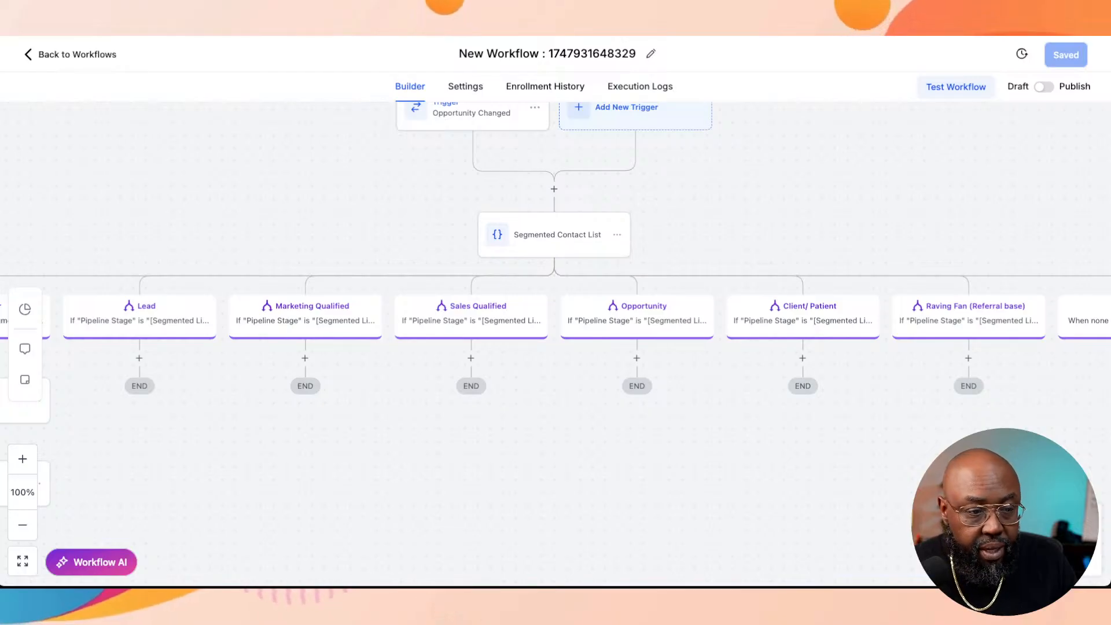
Step: Replace the Sales Call Zoom Link with Confirm Subscription as the Subscriber branch Wait action's trigger link, and save the action
scroll(556, 344, "left", 6)
scroll(556, 343, "down", 2)
scroll(555, 344, "right", 2)
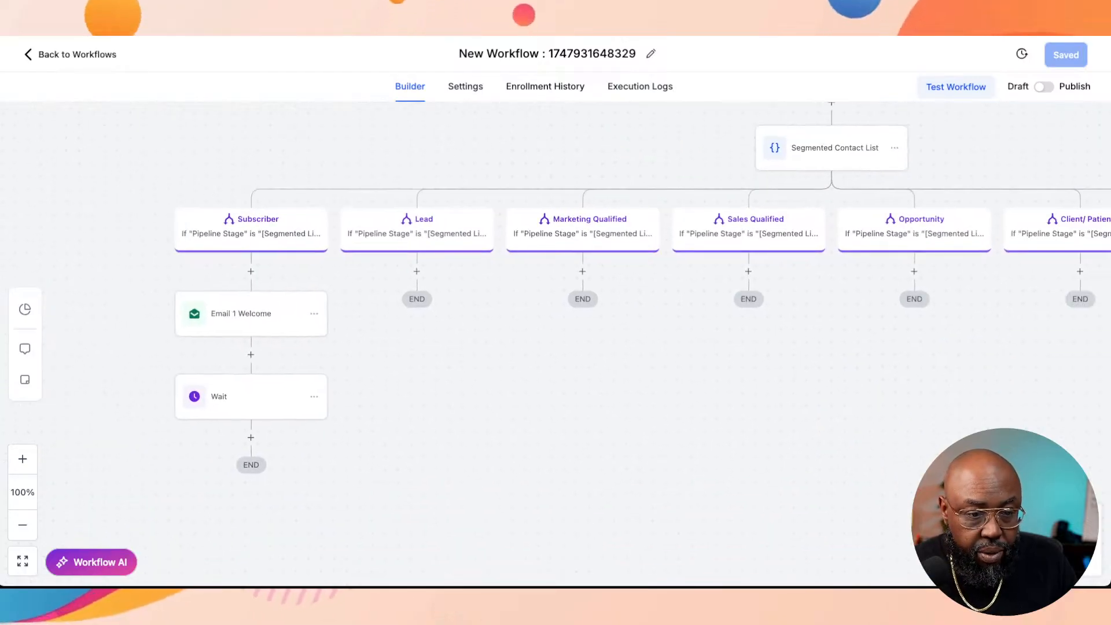
scroll(555, 344, "right", 1)
scroll(556, 343, "up", 1)
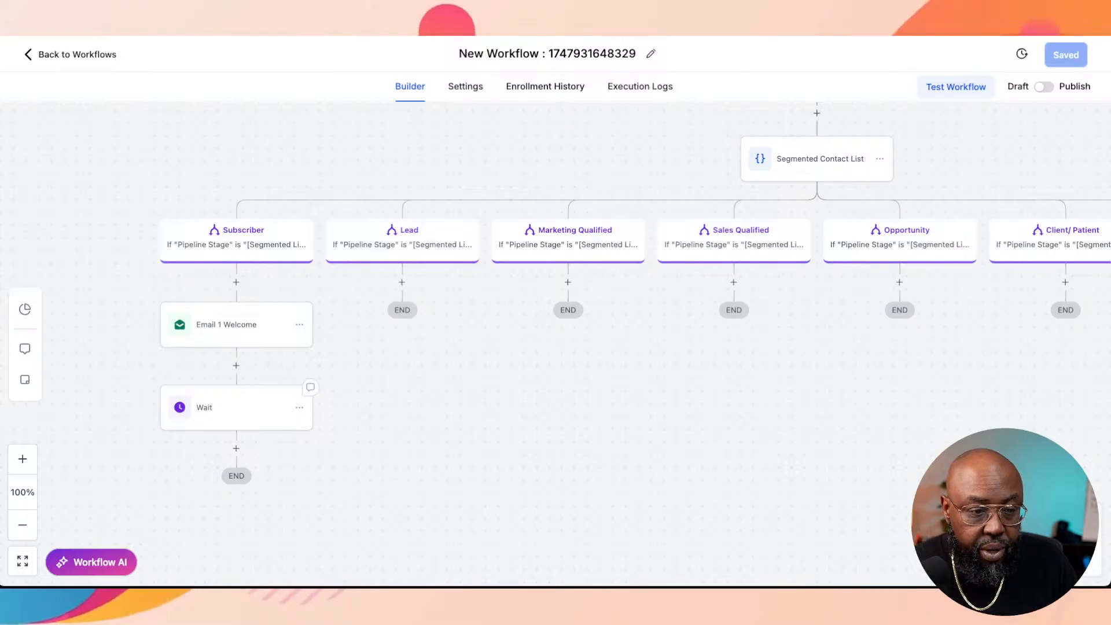
left_click(237, 408)
left_click(825, 320)
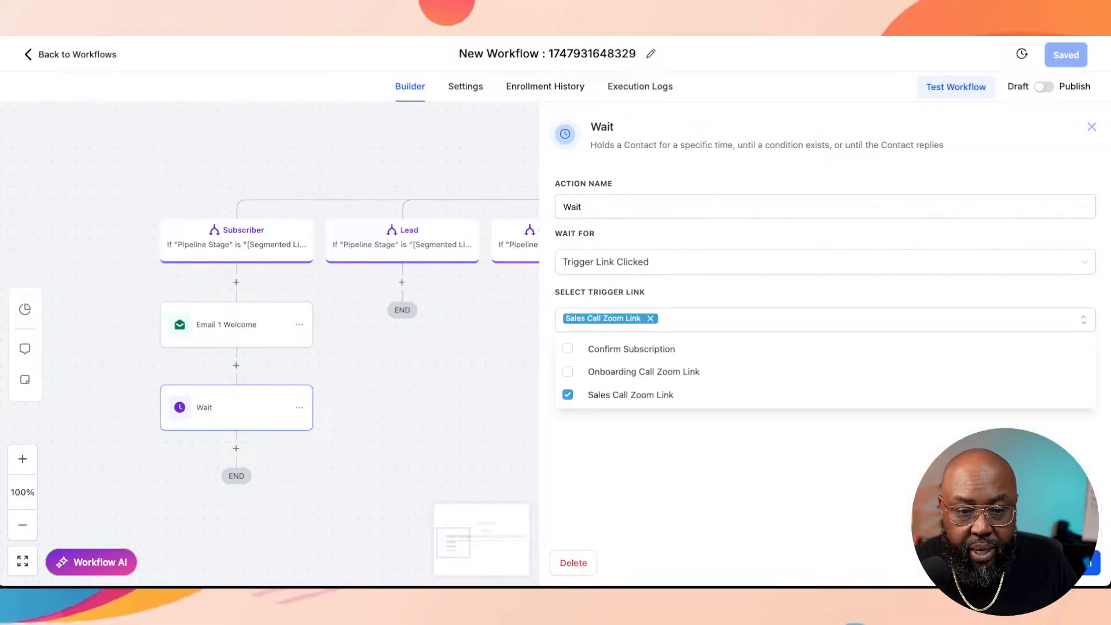
left_click(651, 319)
left_click(632, 351)
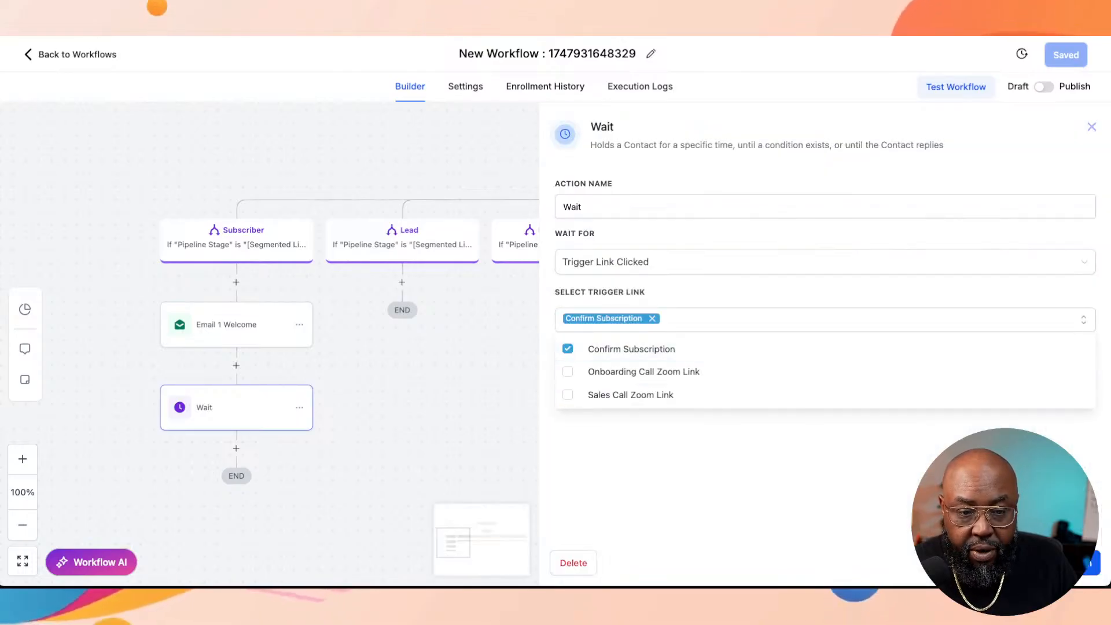
key("Escape")
left_click(1068, 563)
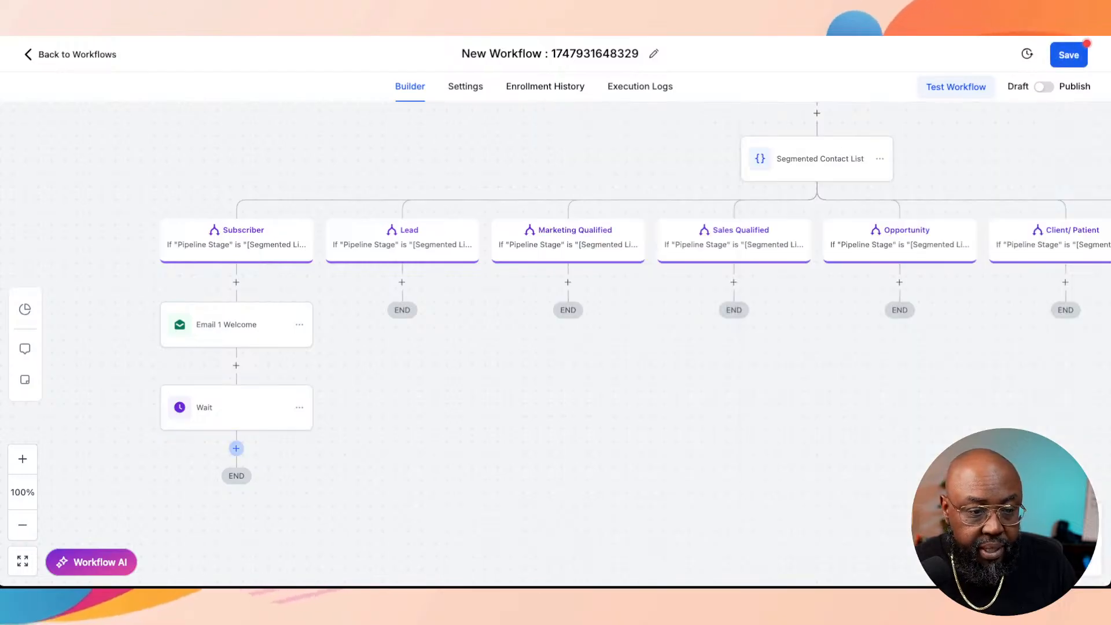
Step: Reopen the Subscriber branch's Wait action and rename it, starting with "Wait for"
left_click(236, 448)
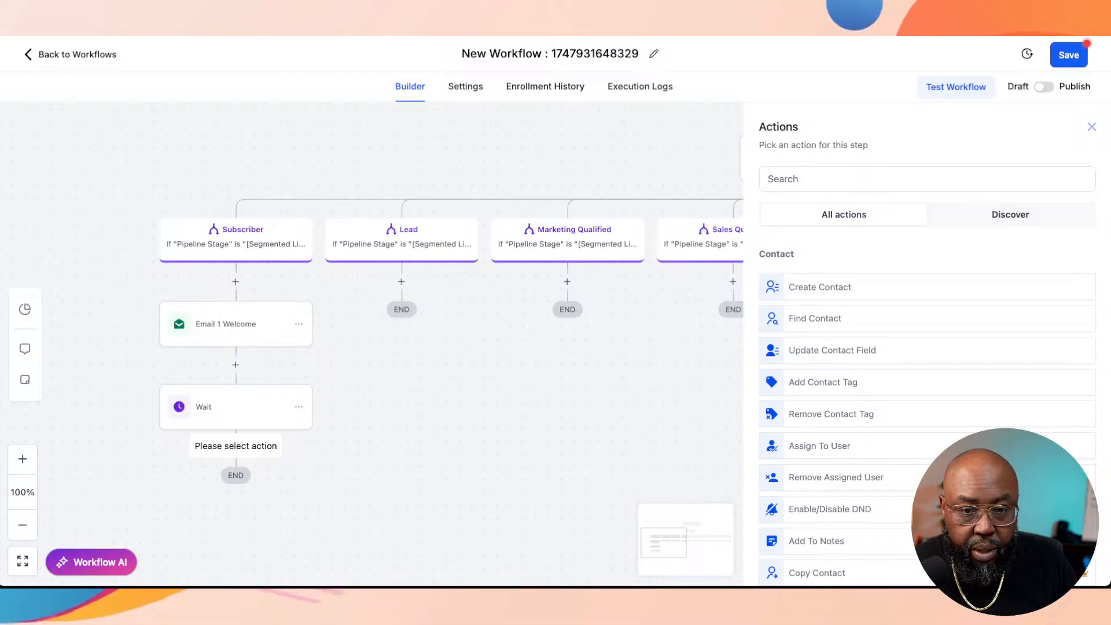
left_click(236, 407)
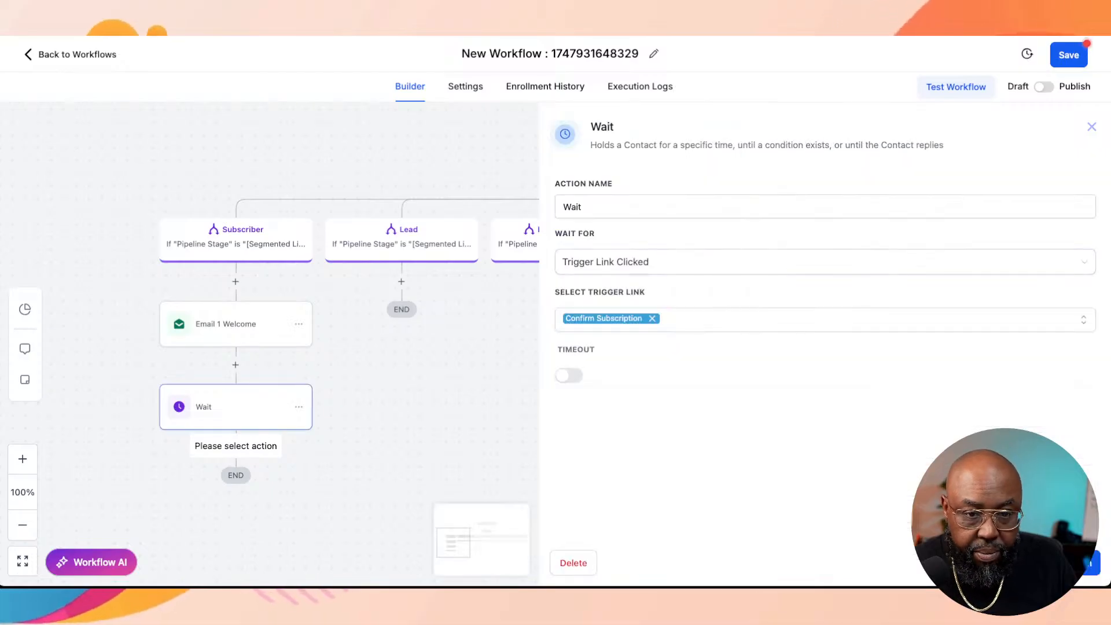
left_click(604, 207)
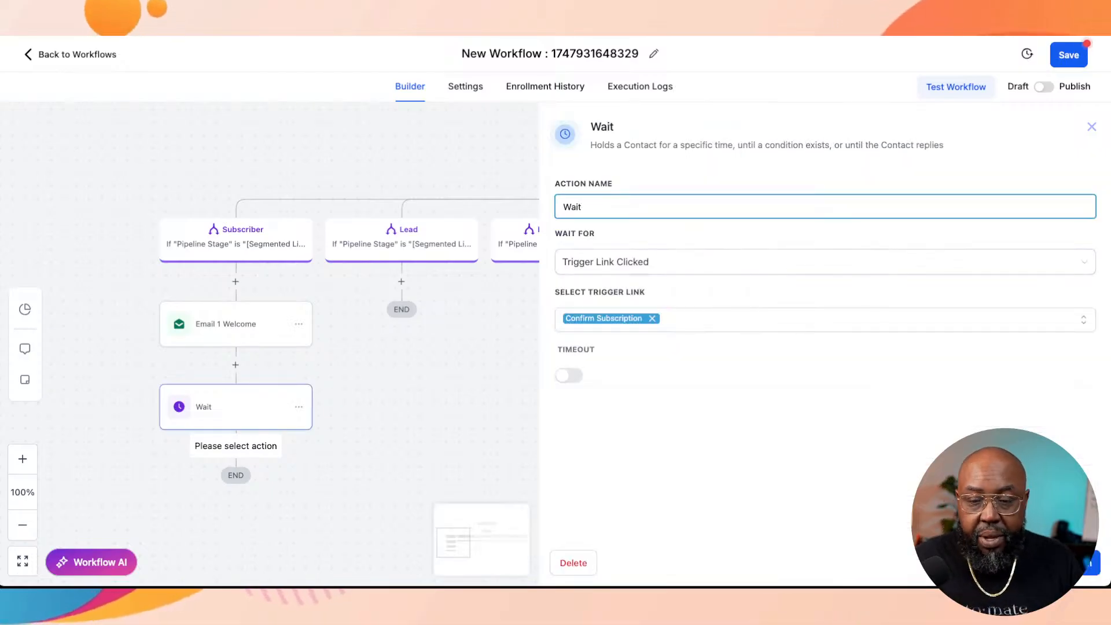
type("k")
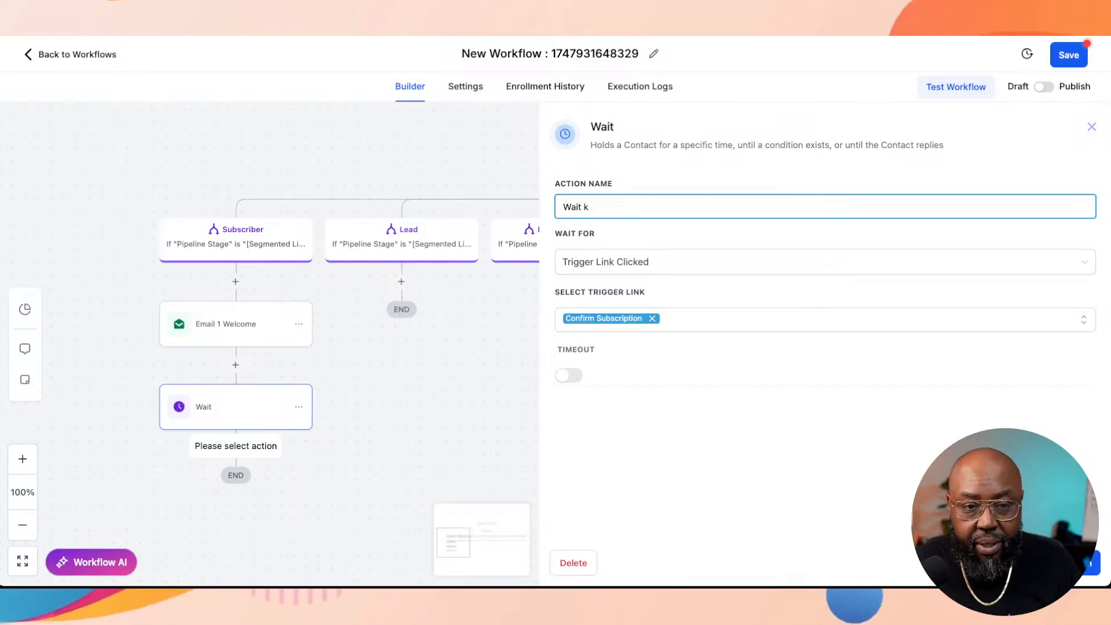
key("BackSpace")
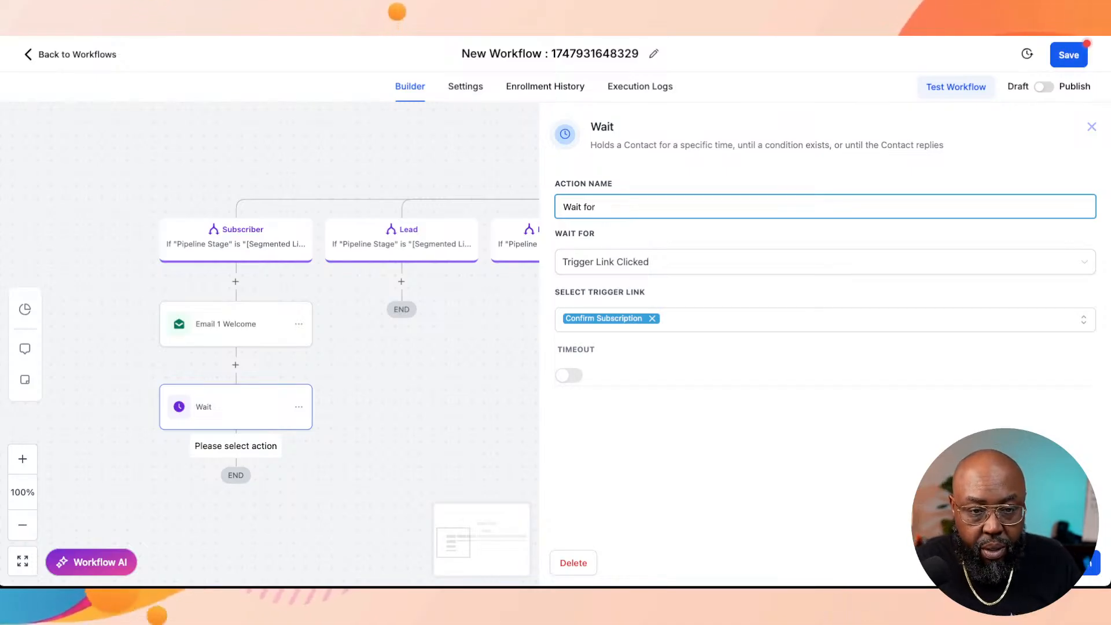
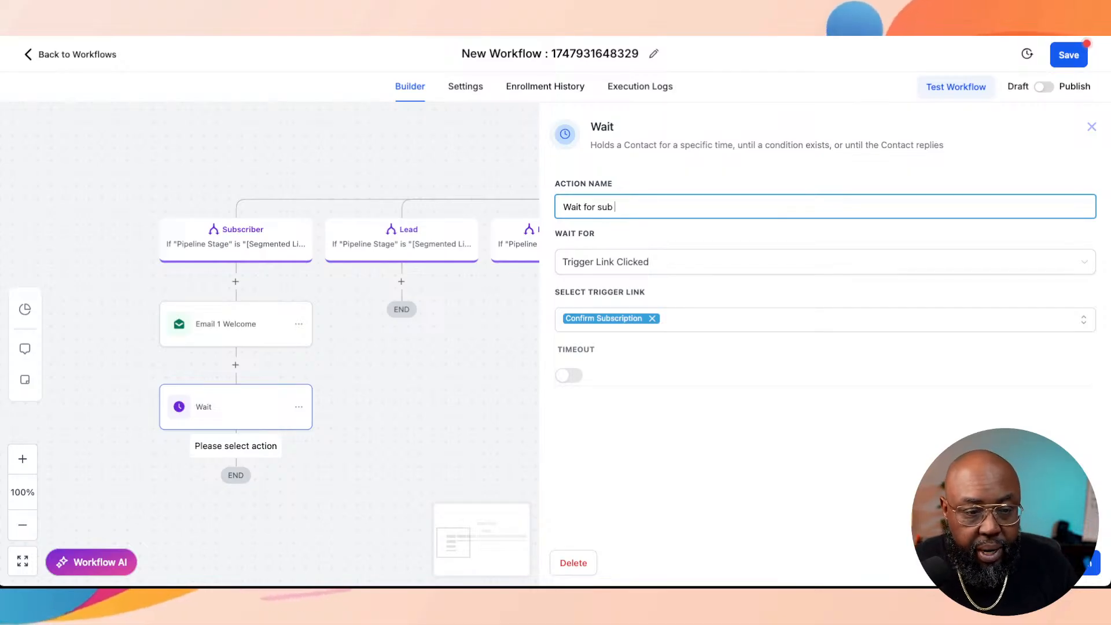
Step: Complete the Subscriber branch Wait action's name as "Wait for confirmation subscription" and save the action
type("s")
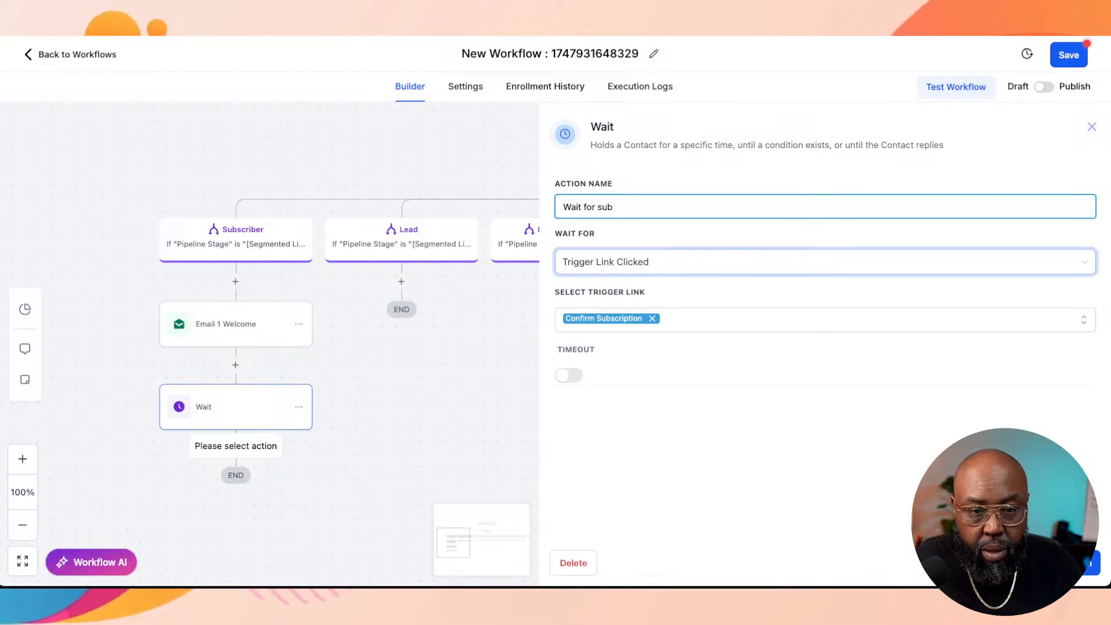
key("BackSpace")
key("BackSpace")
key("BackSpace")
type("cont")
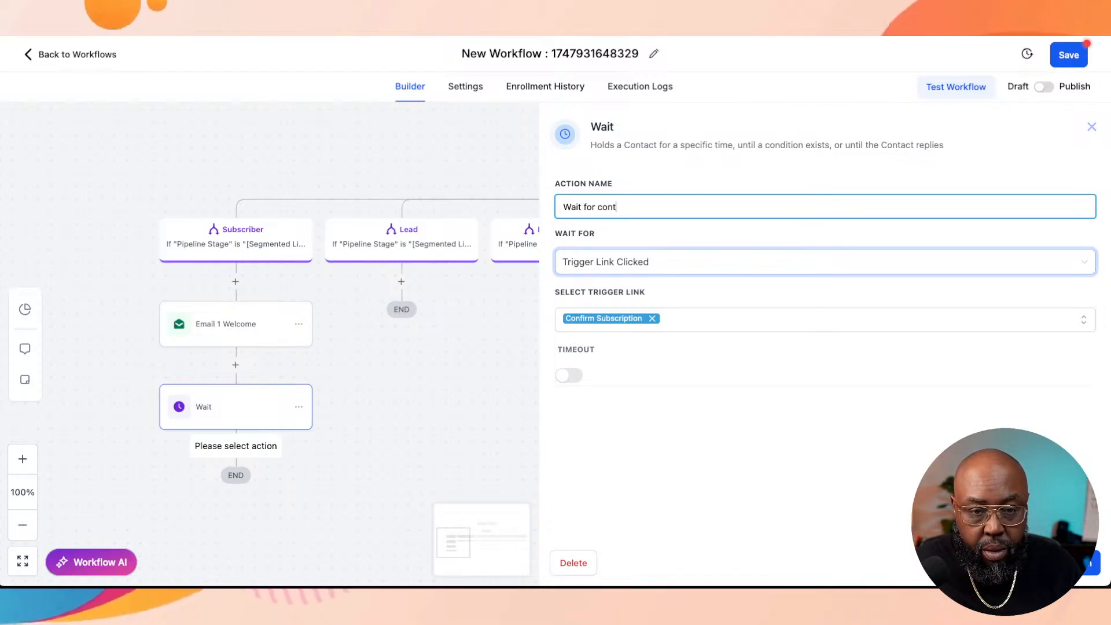
key("BackSpace")
type("firmation subscription")
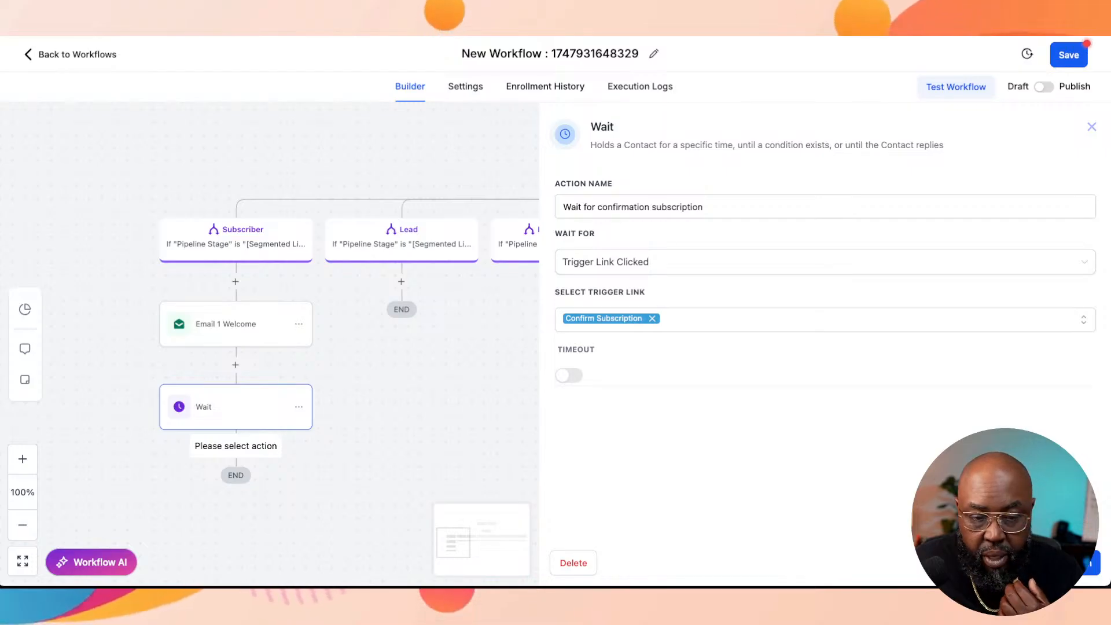
left_click(1066, 564)
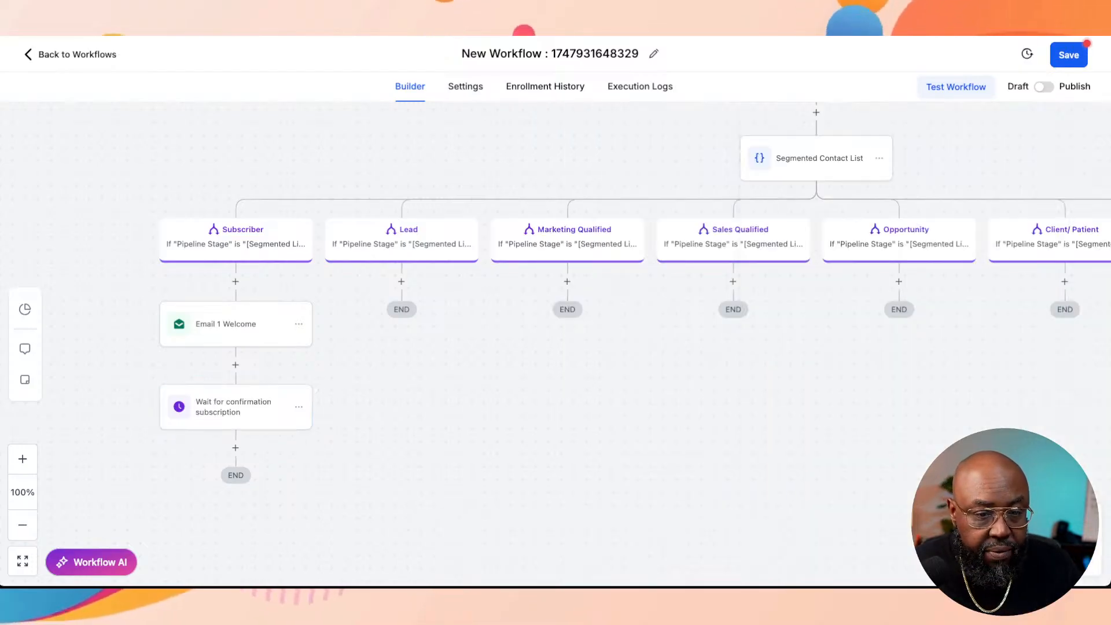
Step: Add an If / Else condition after the Subscriber branch's Wait action, using the Trigger Link Clicked scenario recipe
left_click(235, 448)
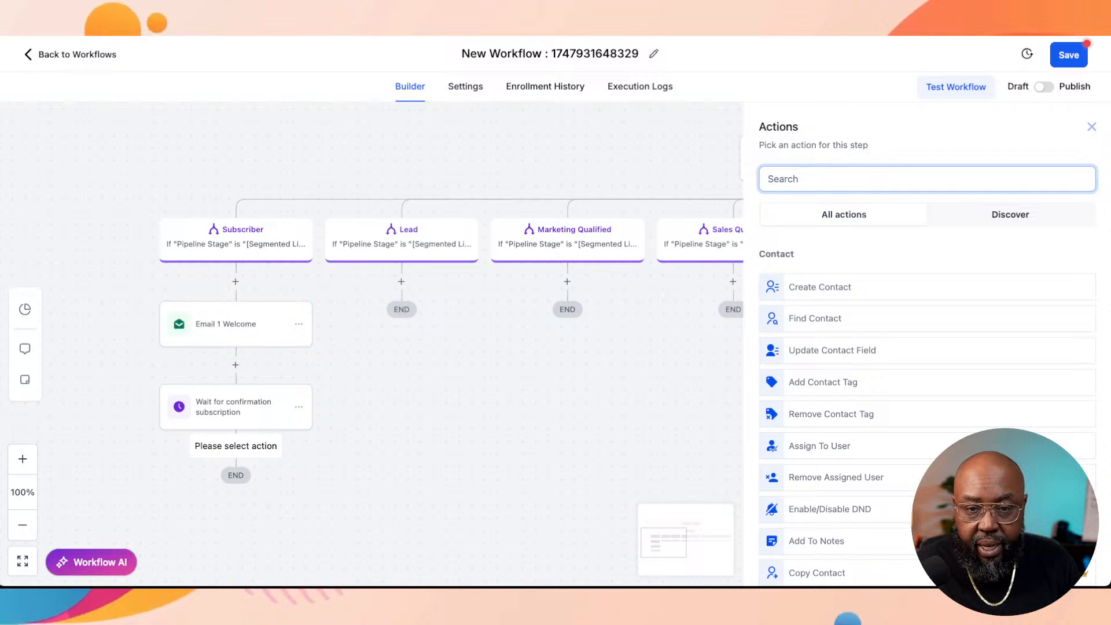
type("if")
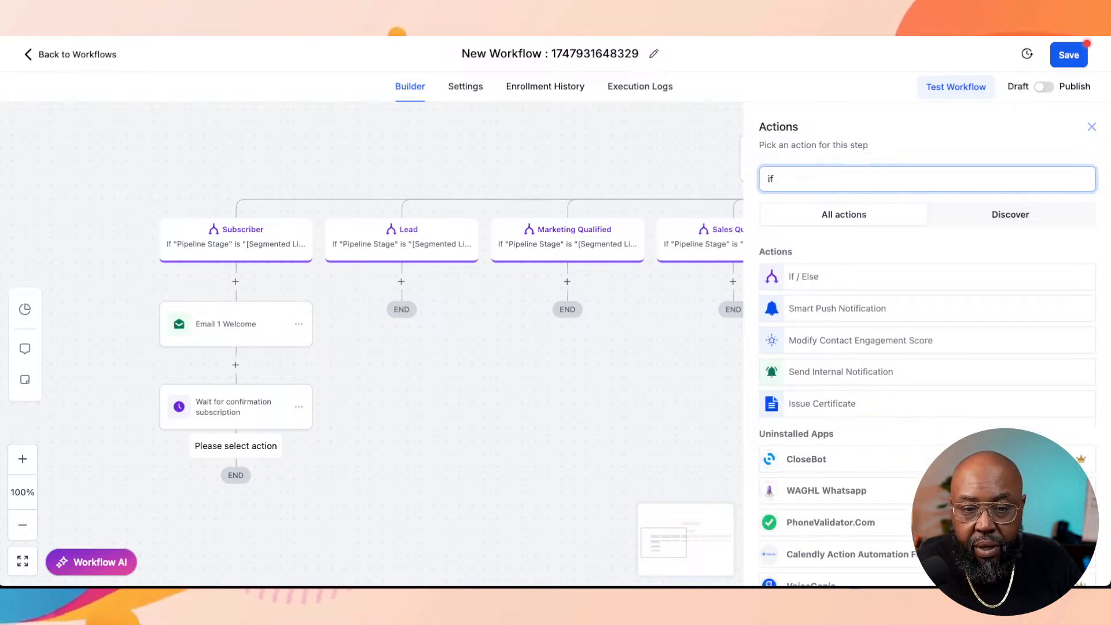
left_click(804, 277)
left_click(804, 283)
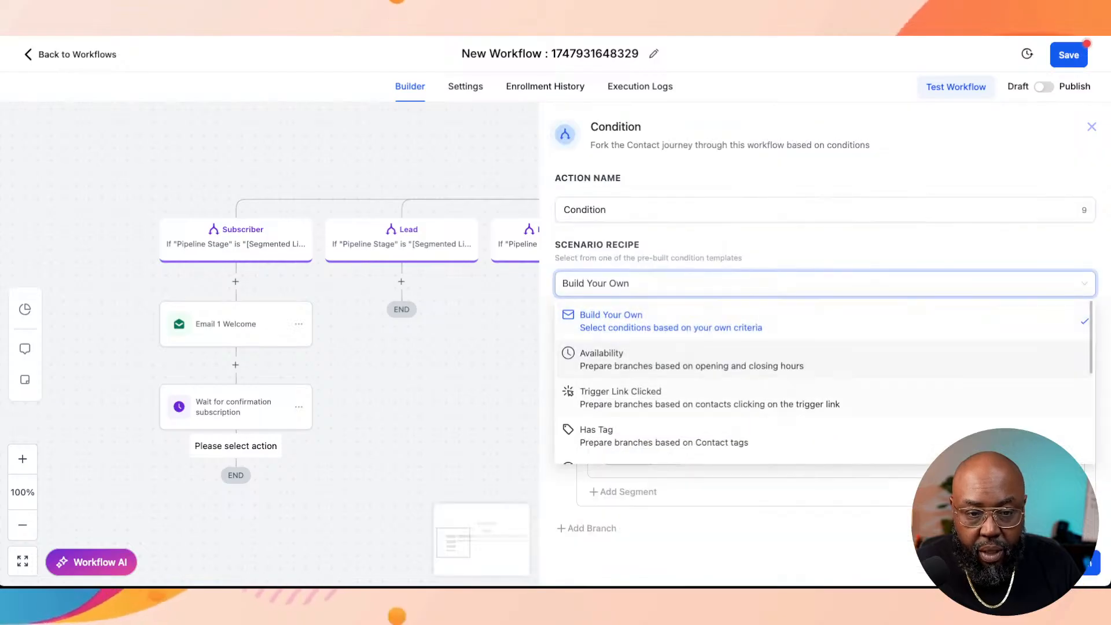
left_click(804, 283)
left_click(804, 283)
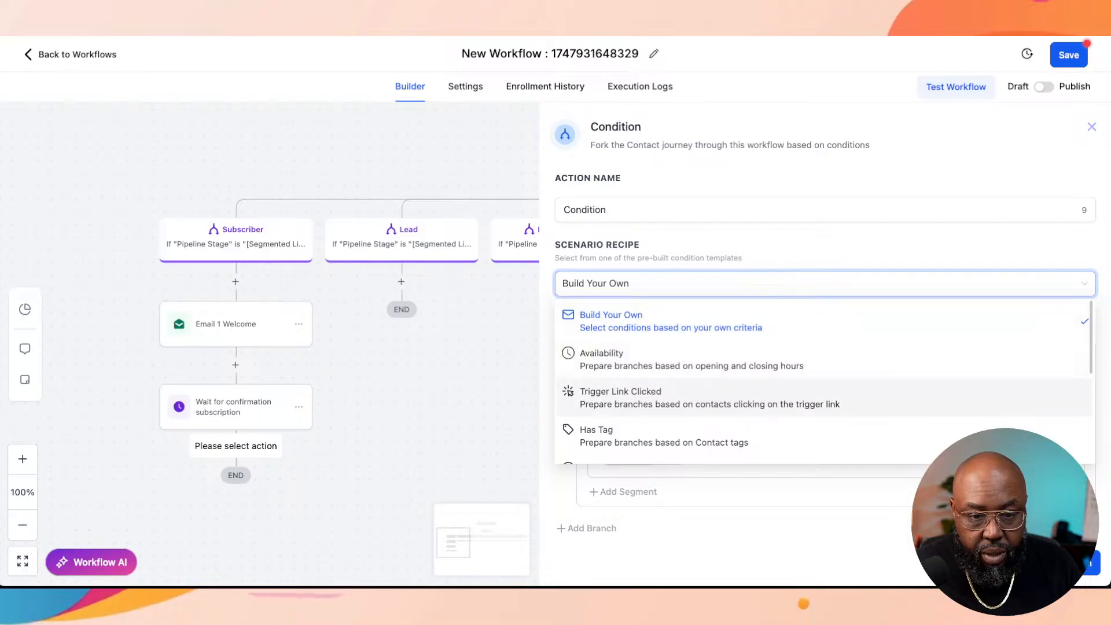
left_click(710, 398)
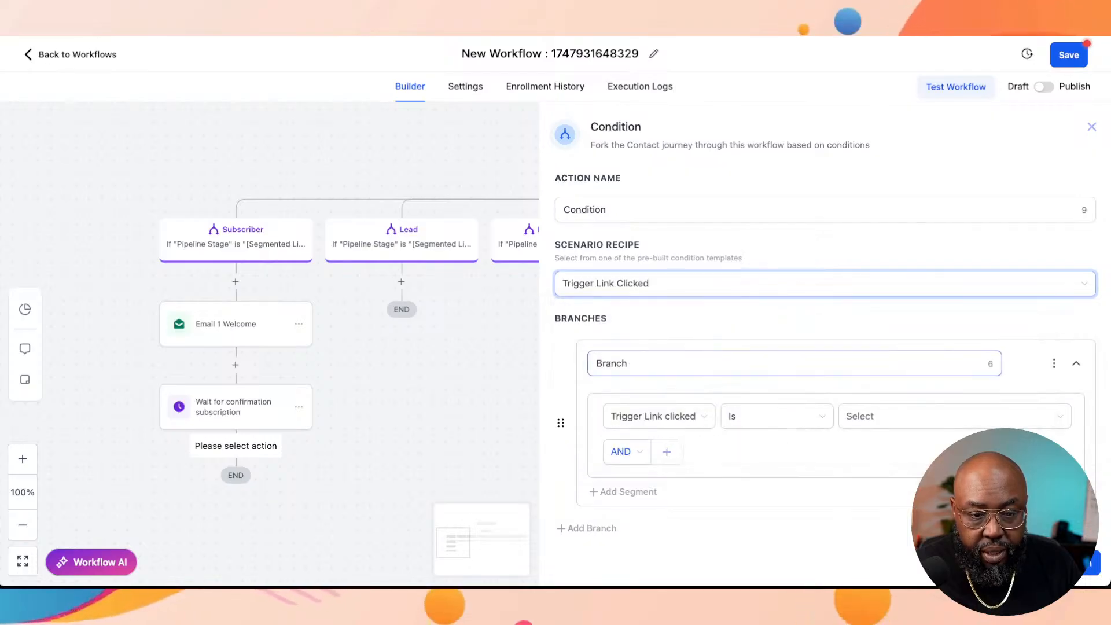
Step: Set the condition branch to Trigger Link clicked Is Confirm Subscription and save the condition action
scroll(709, 347, "down", 2)
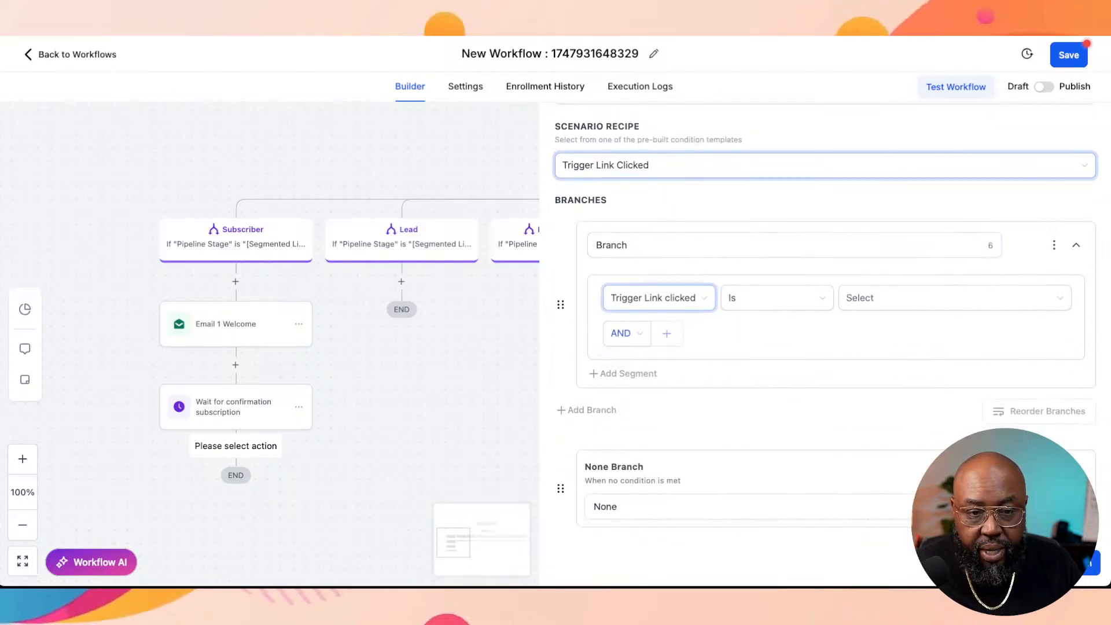
left_click(903, 298)
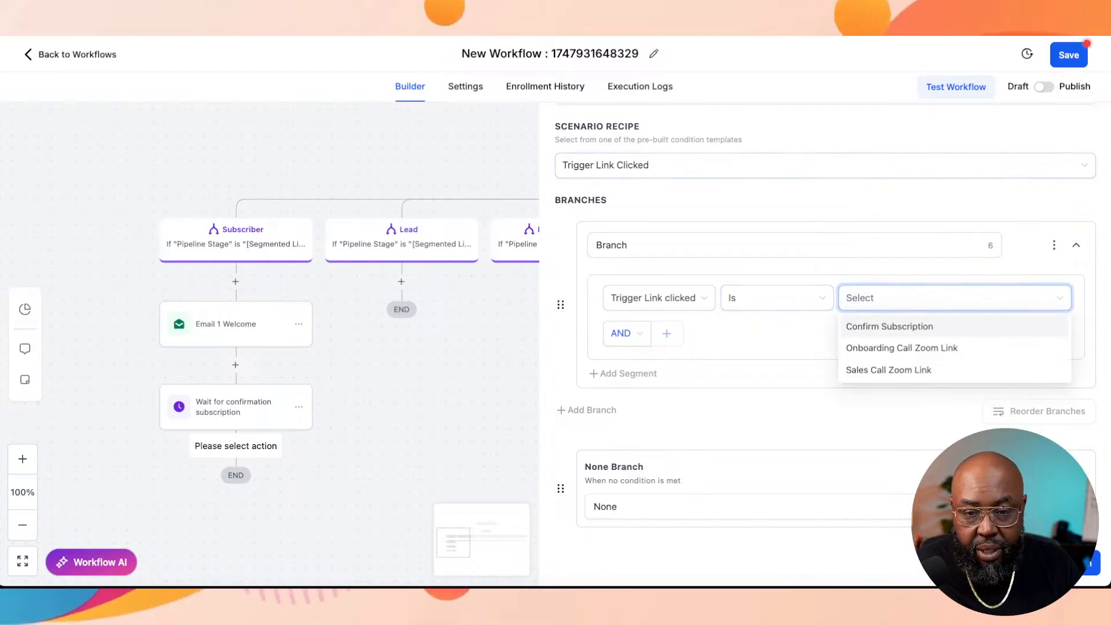
key("Up")
key("Up")
key("Return")
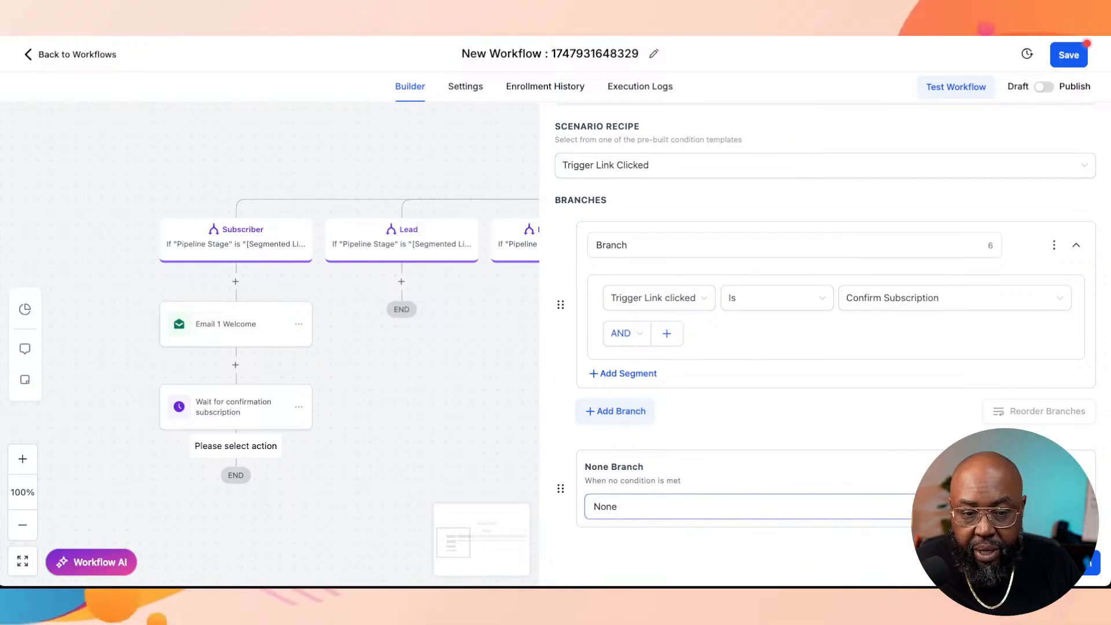
left_click(1066, 562)
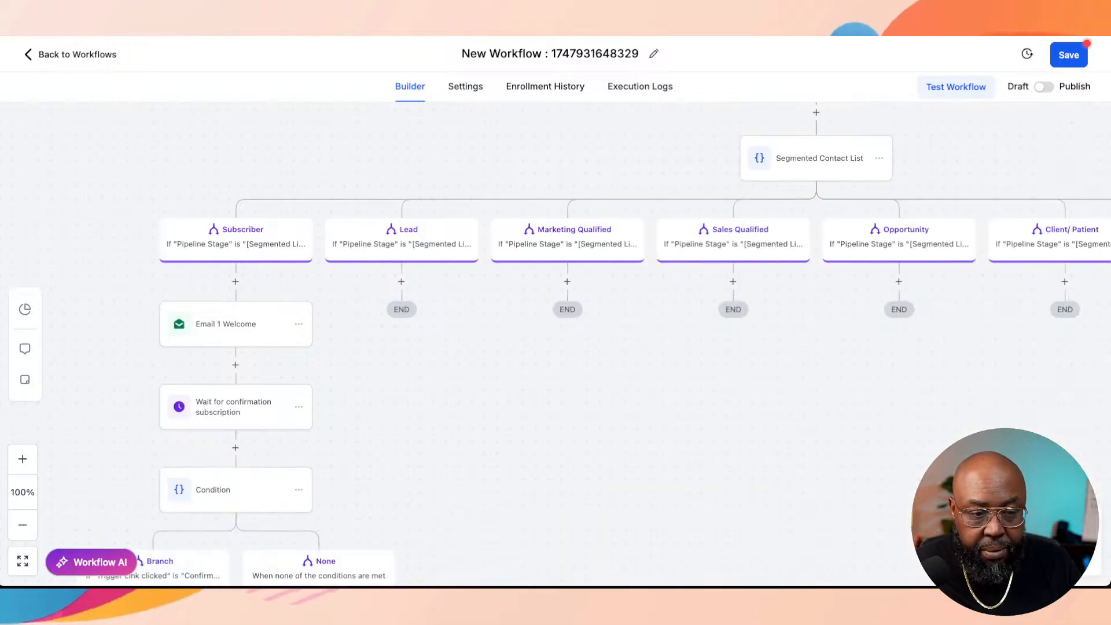
Step: Add a Send Email action under the condition branch for contacts who clicked the Confirm Subscription link
scroll(556, 343, "down", 2)
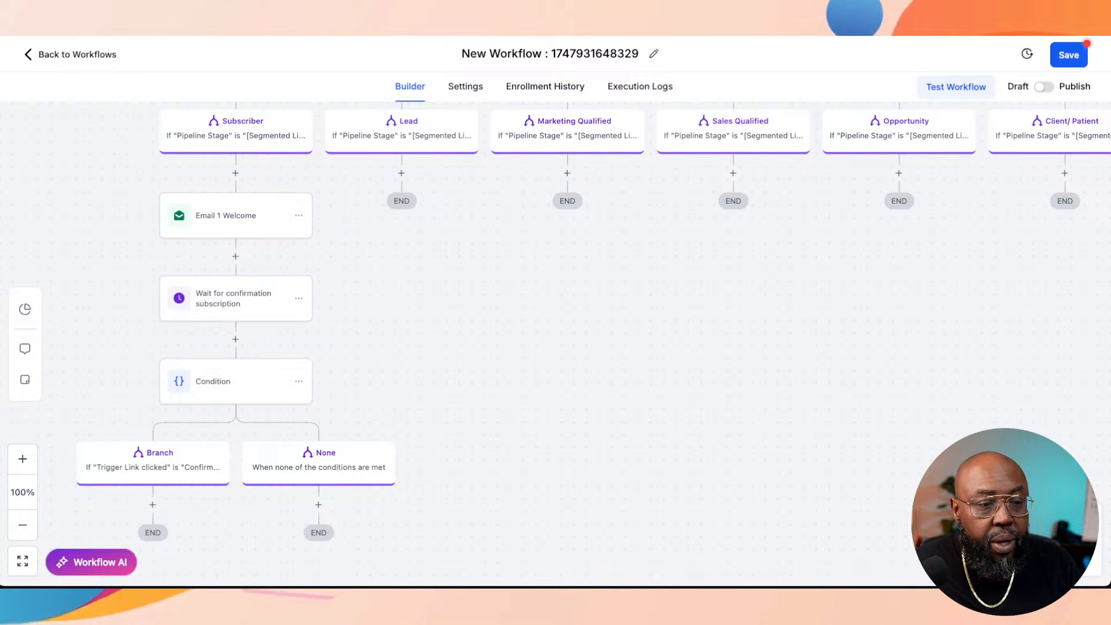
scroll(556, 336, "down", 1)
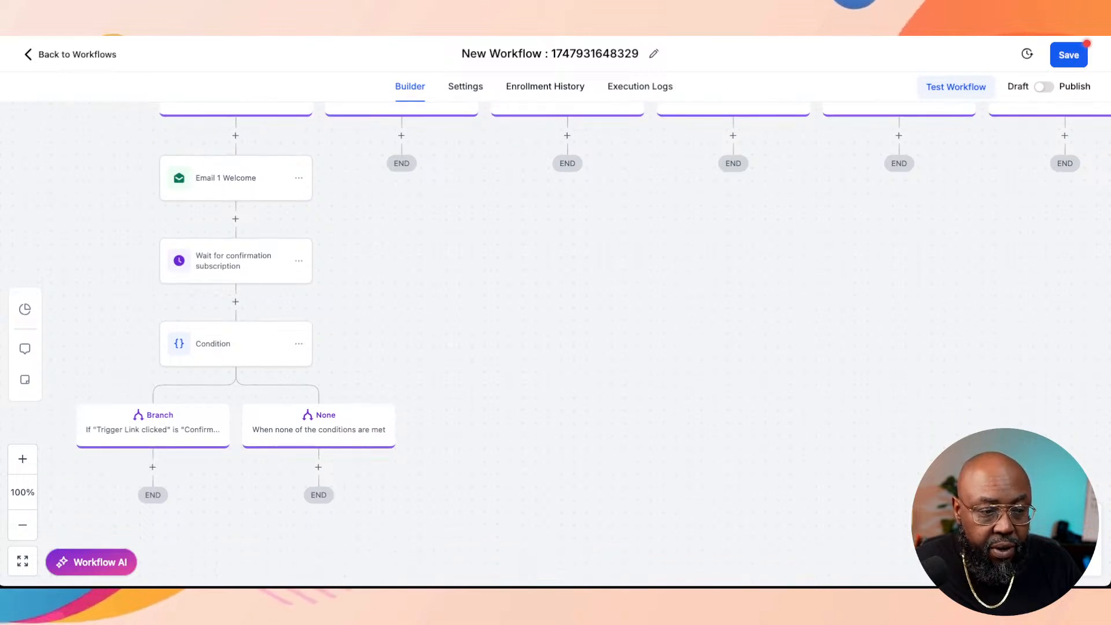
left_click(152, 467)
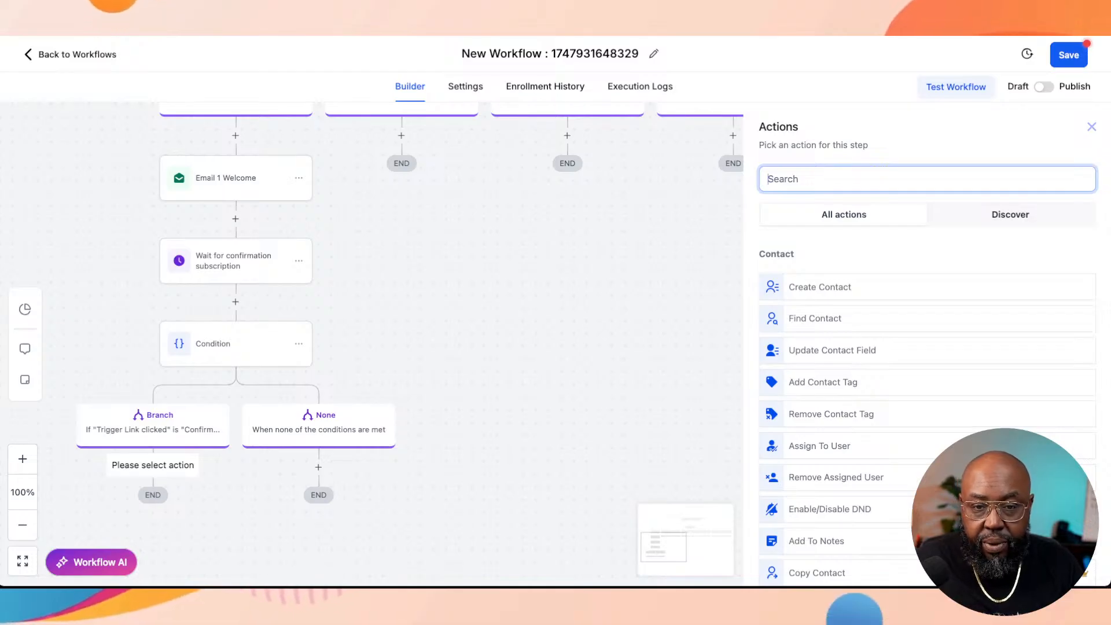
type("eam")
key("BackSpace")
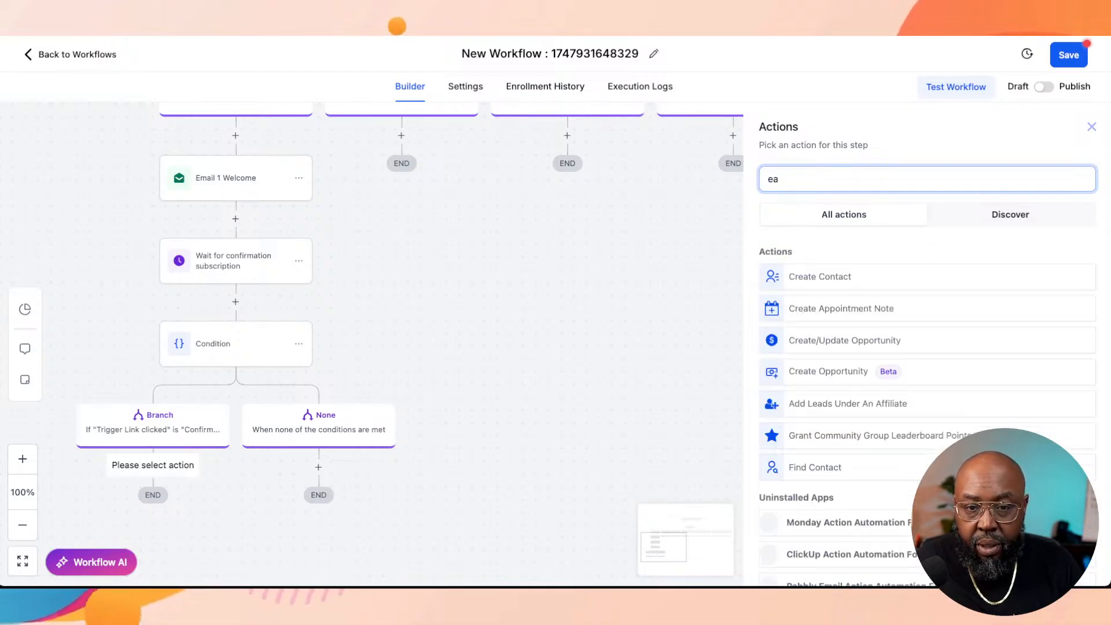
type("il")
key("BackSpace")
type("mail")
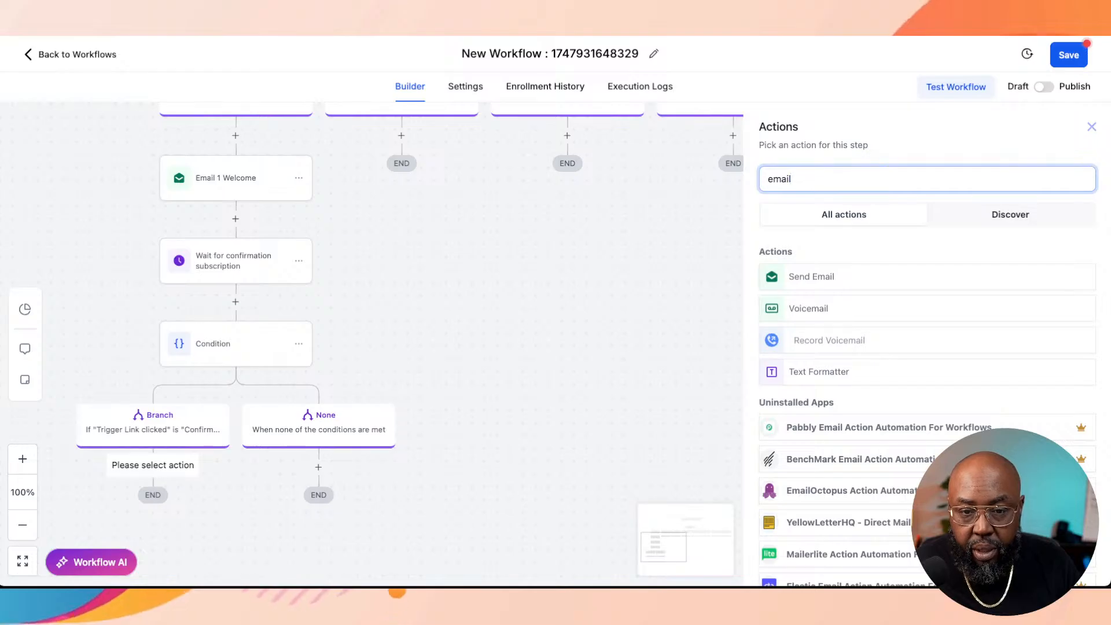
left_click(839, 277)
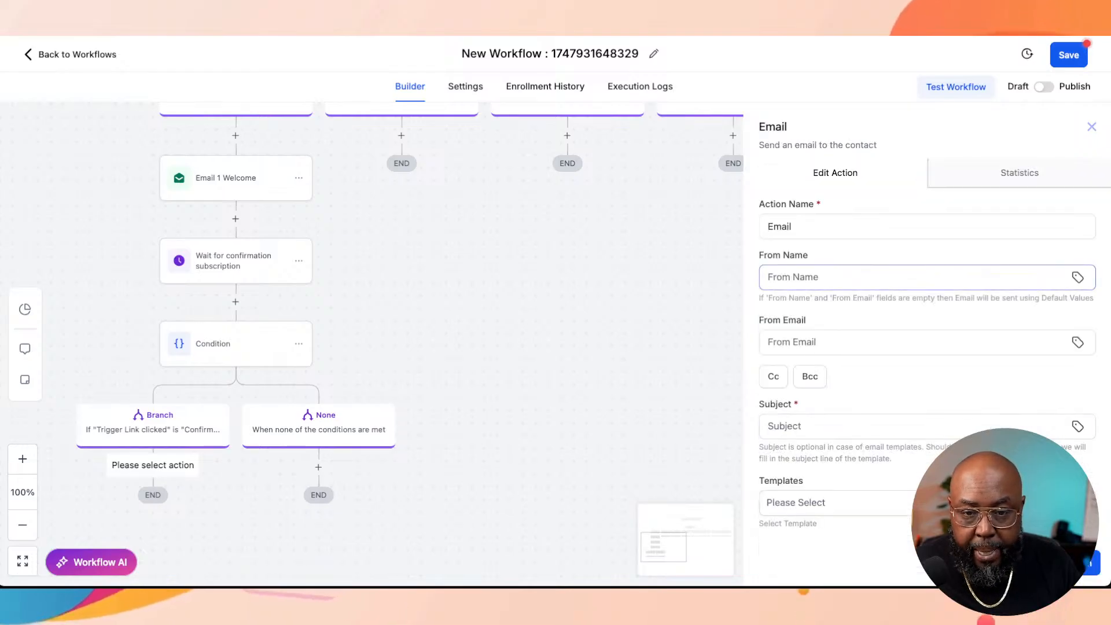
Step: Name the new email action "Email 2"
left_click(839, 277)
key("shift+Tab")
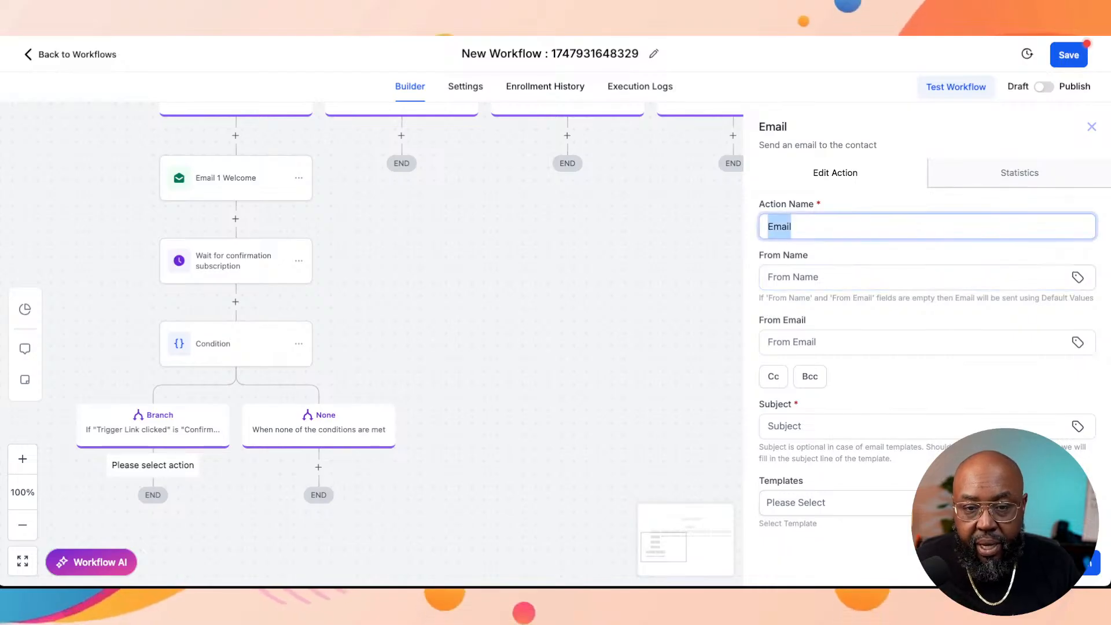
key("Right")
type("2")
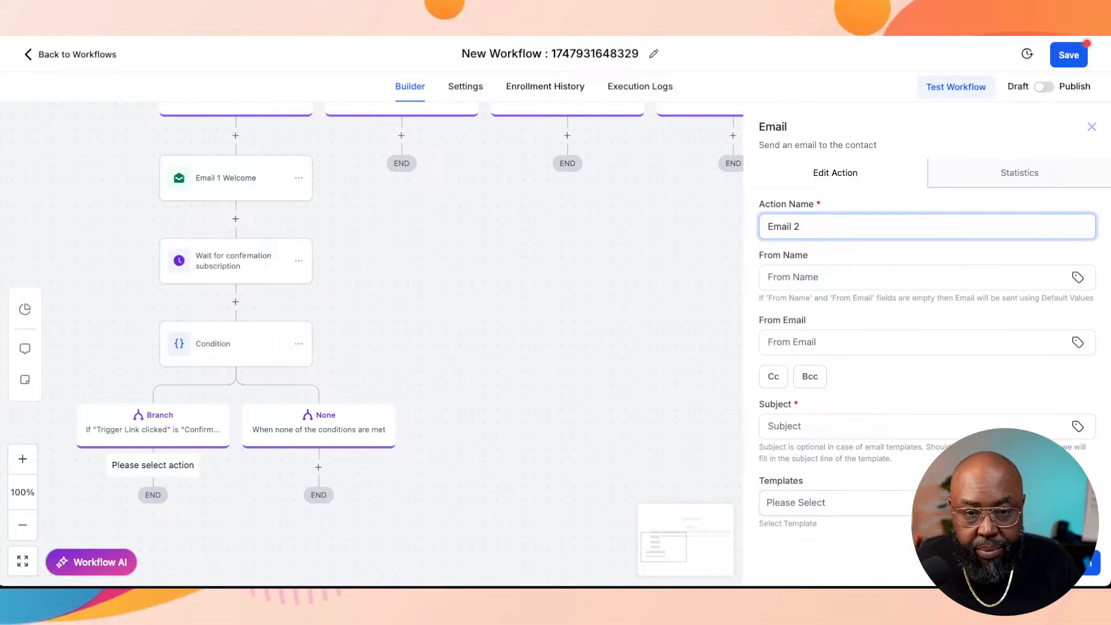
Step: Fill in Email 2's sender details with the sender's name as From Name and the business e-mail address as From Email
left_click(914, 277)
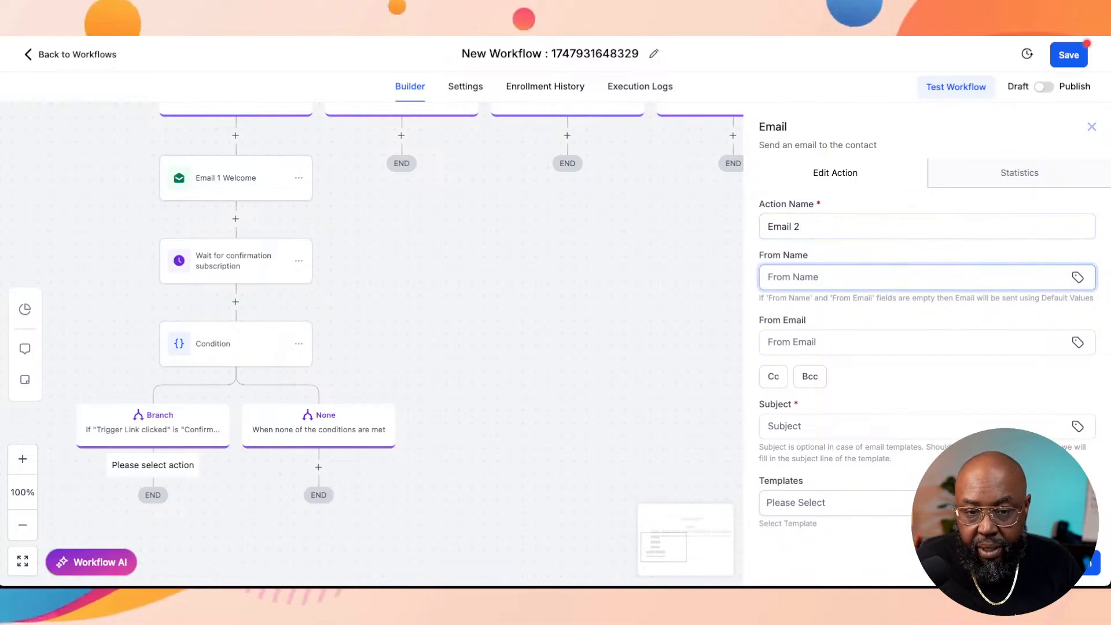
type("Zample")
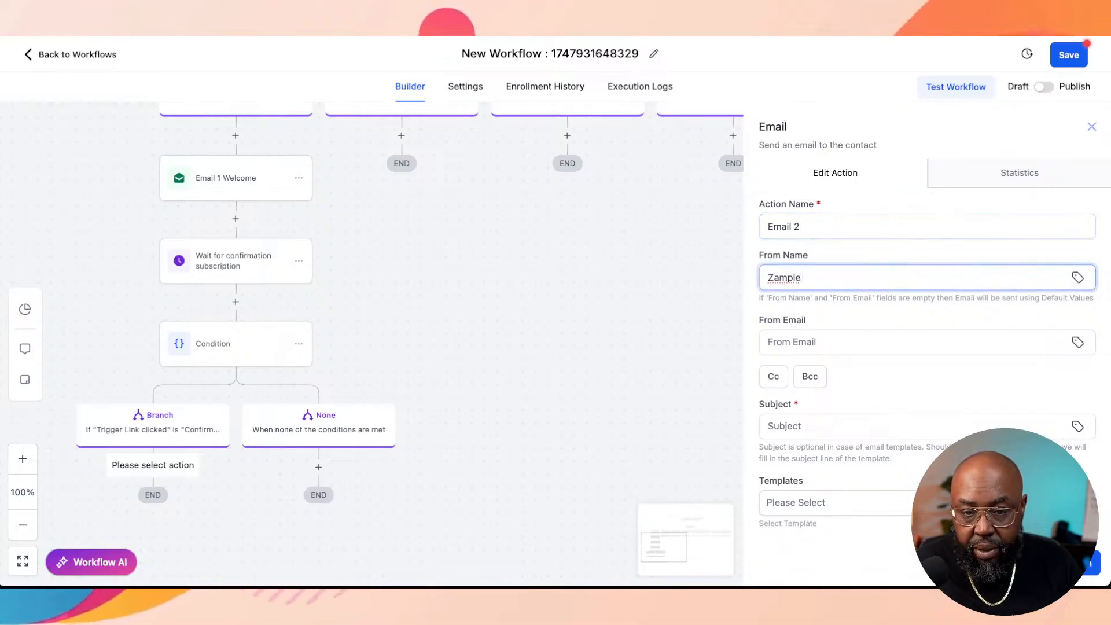
key("BackSpace")
key("BackSpace")
key("BackSpace")
key("BackSpace")
key("BackSpace")
key("BackSpace")
type("X")
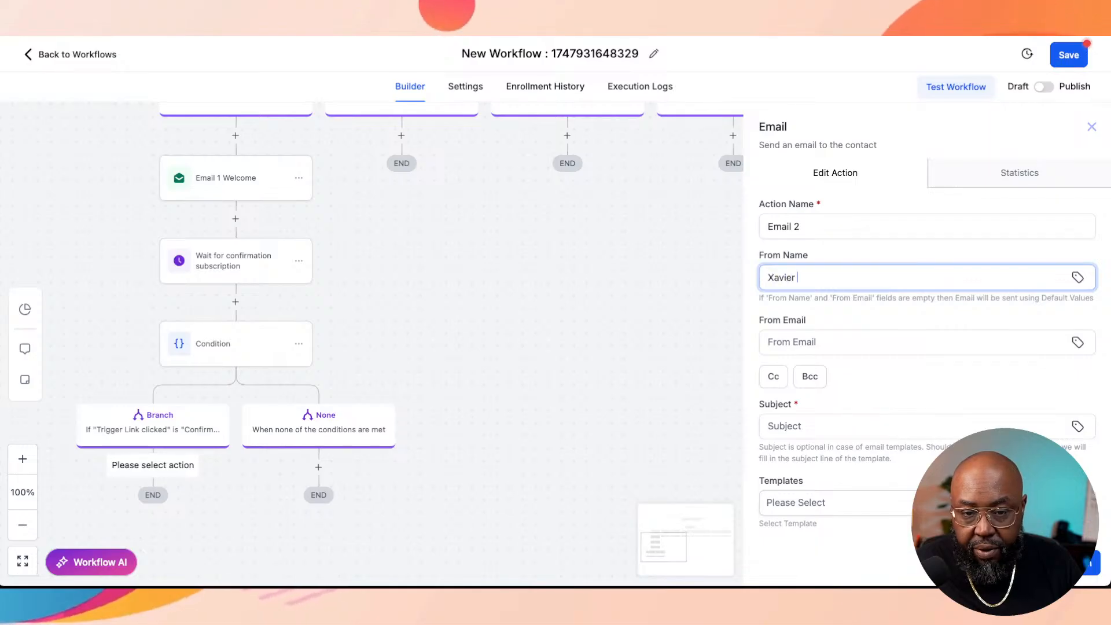
type("avier F")
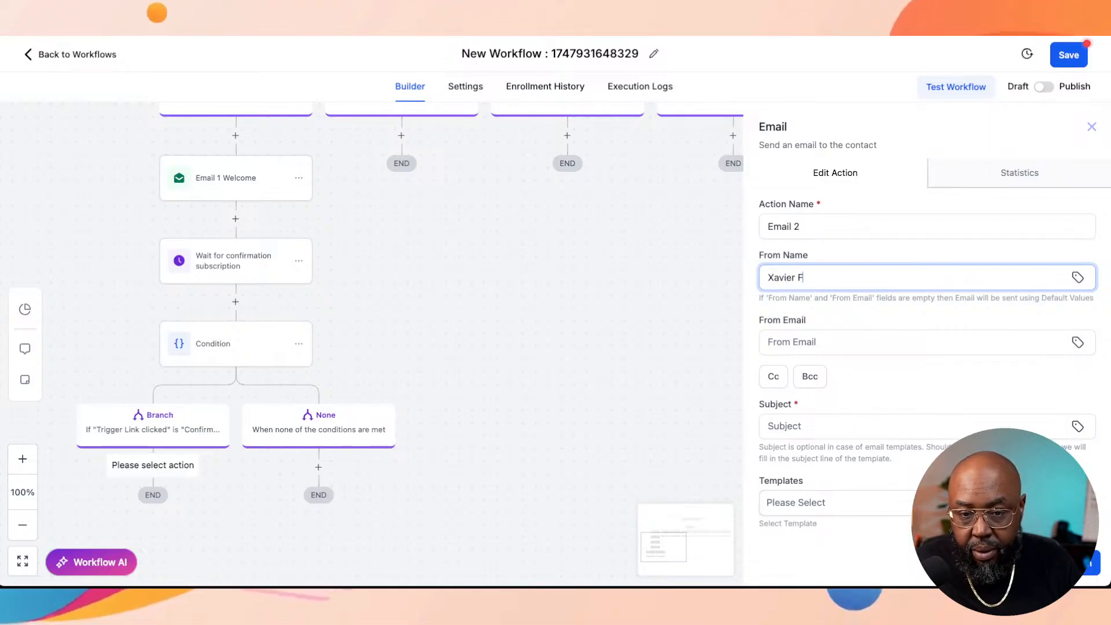
left_click(914, 342)
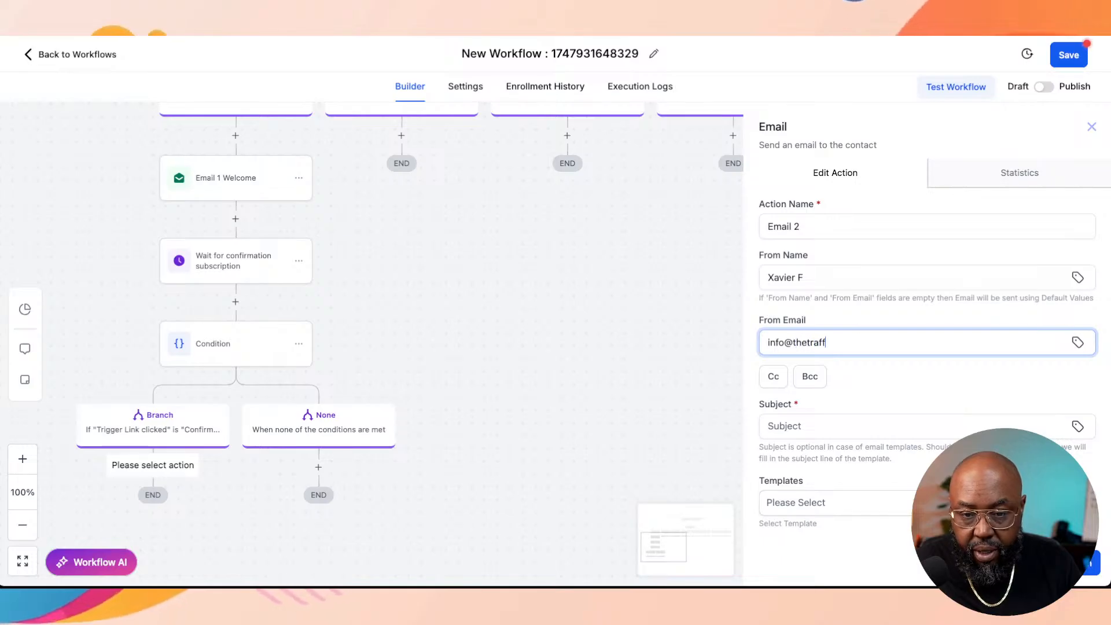
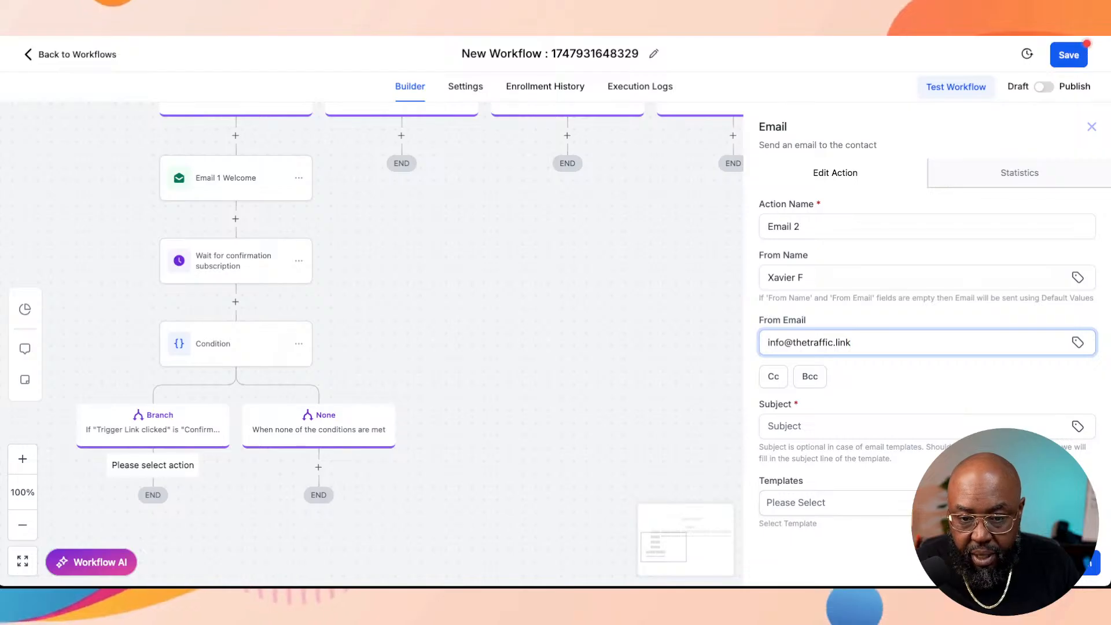
key("Tab")
Step: Set Email 2's subject to "Thank you for confirming your subscription"
left_click(868, 426)
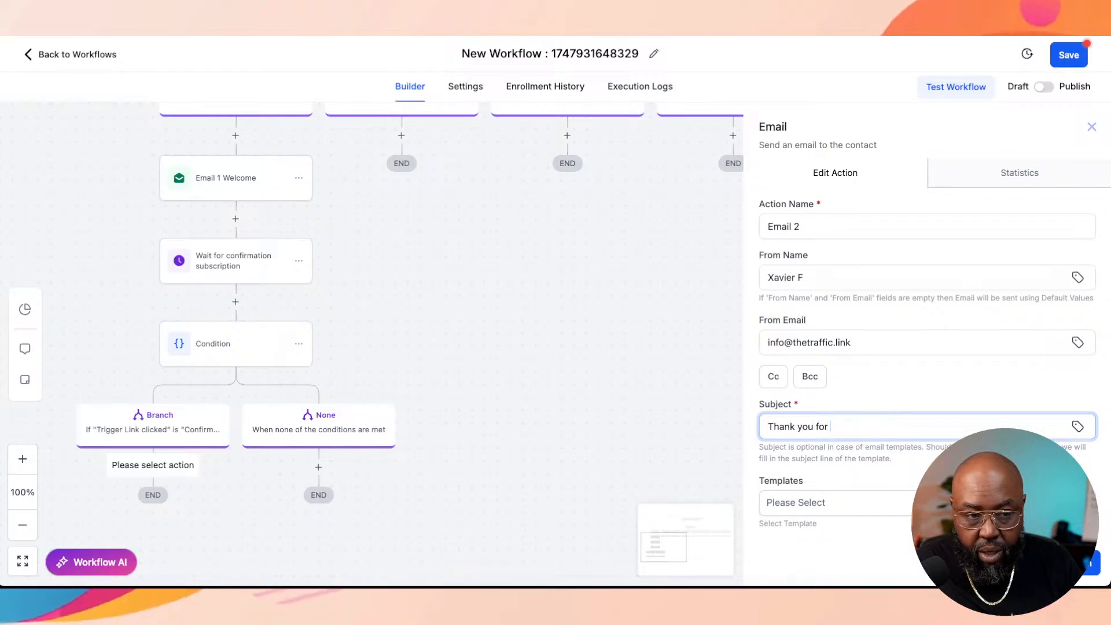
type("Thank you for cn")
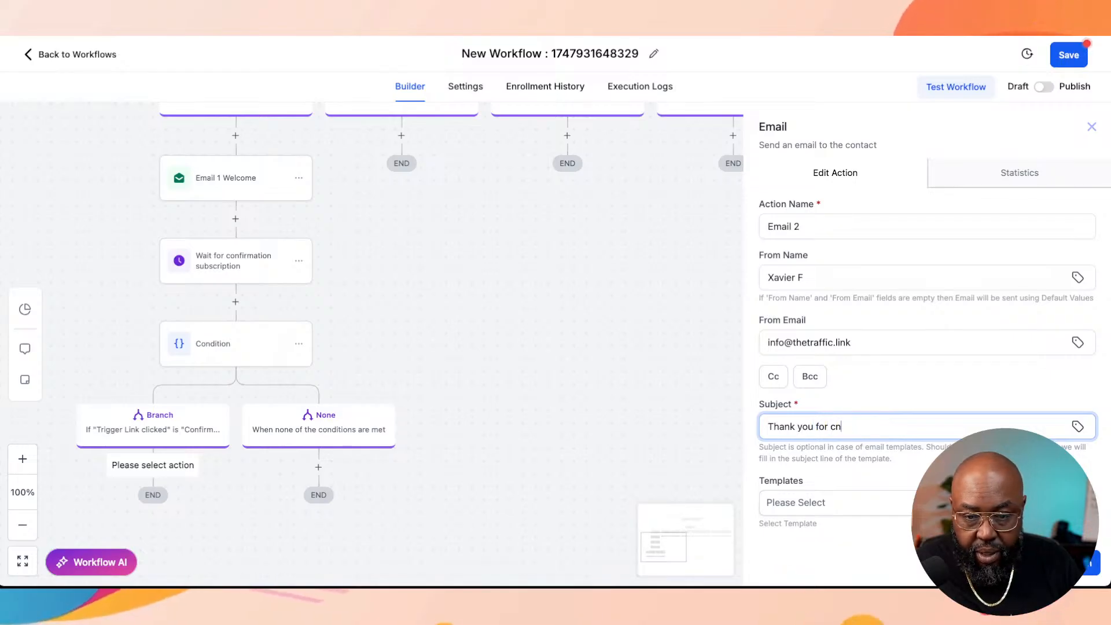
key("BackSpace")
type("onfirm")
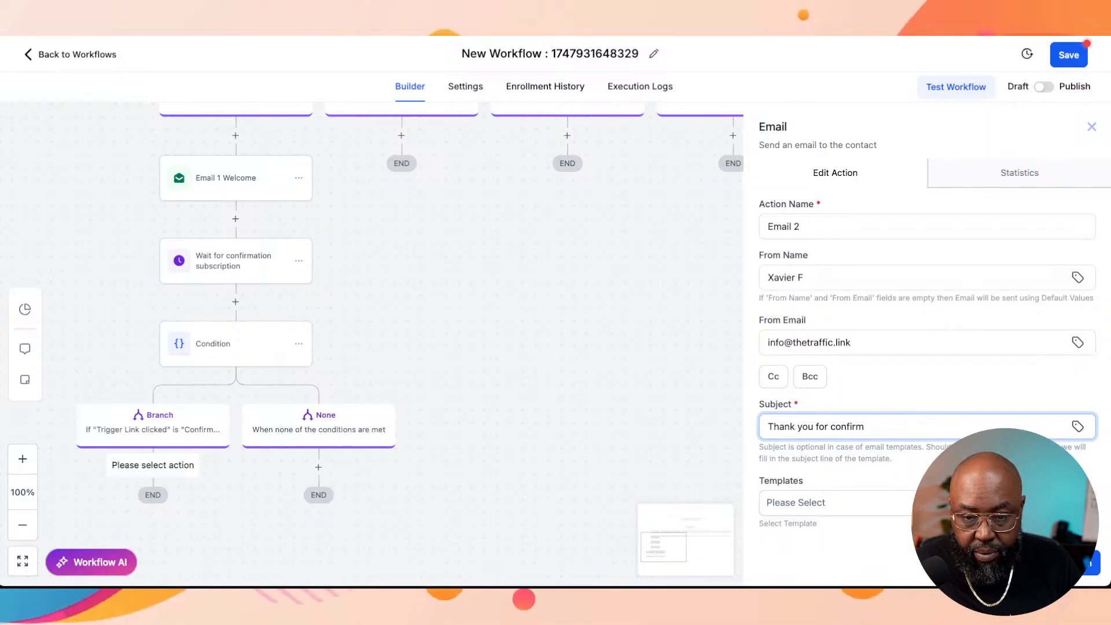
type("ing you")
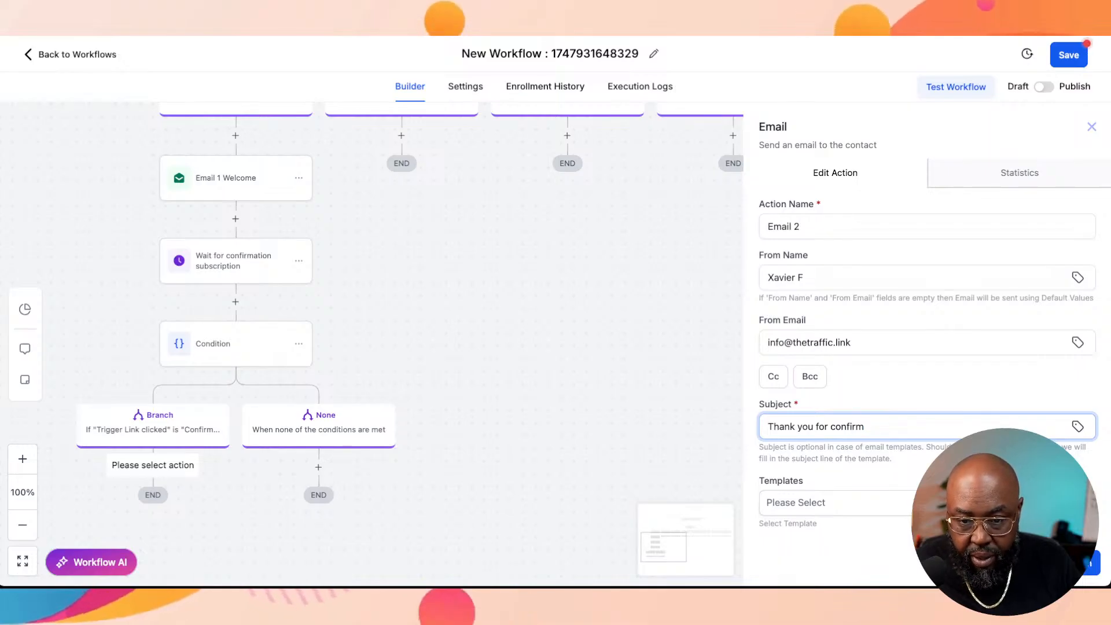
type("r sub")
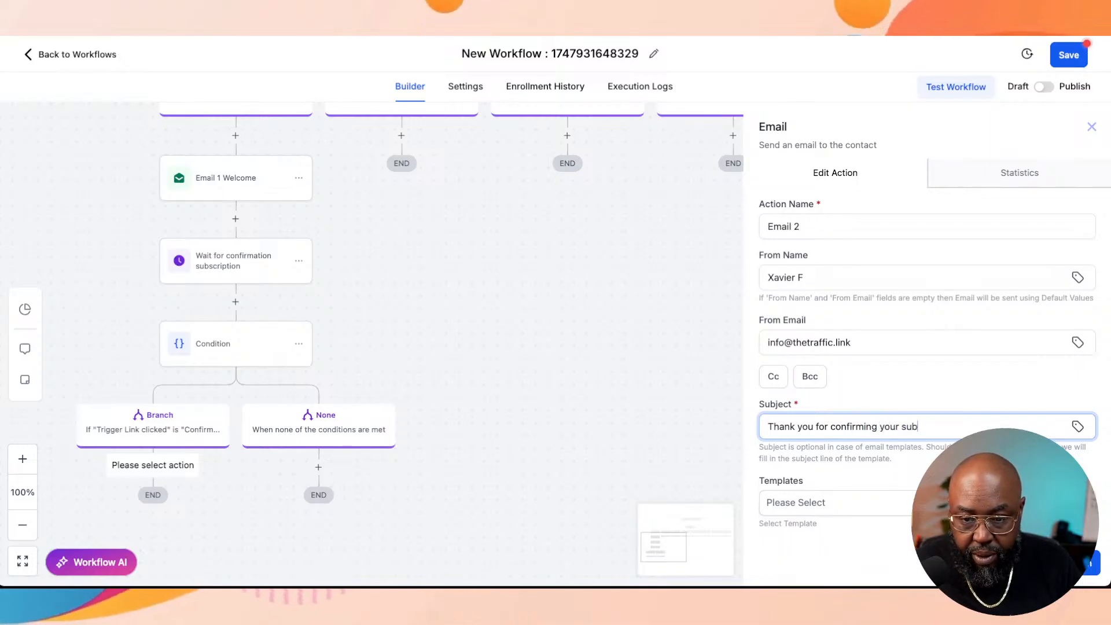
type("scritp")
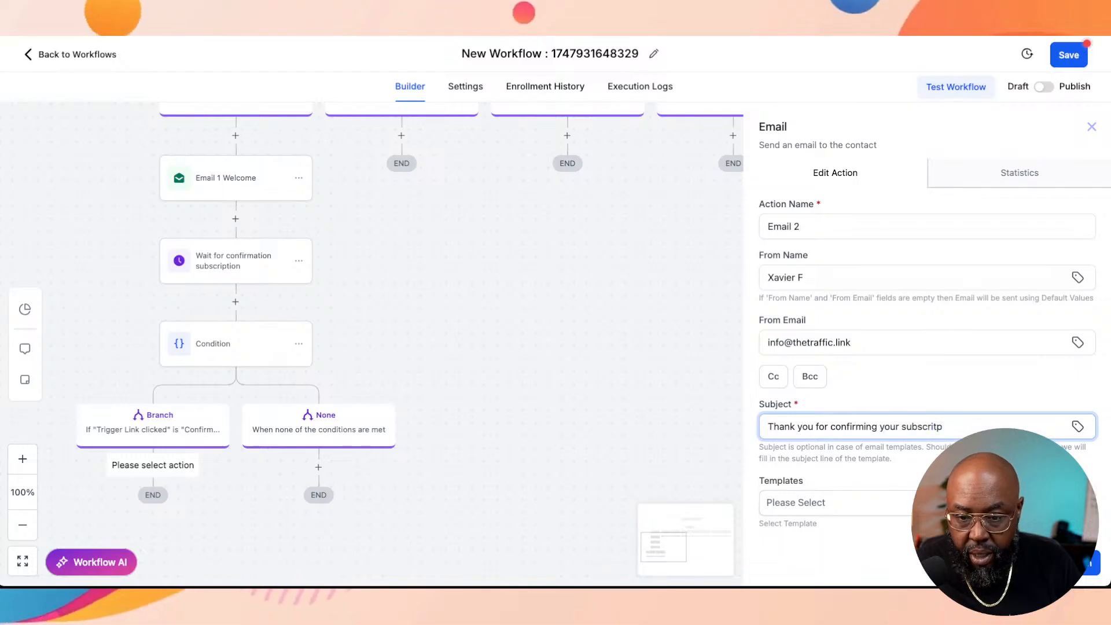
key("BackSpace")
key("BackSpace")
type("ption")
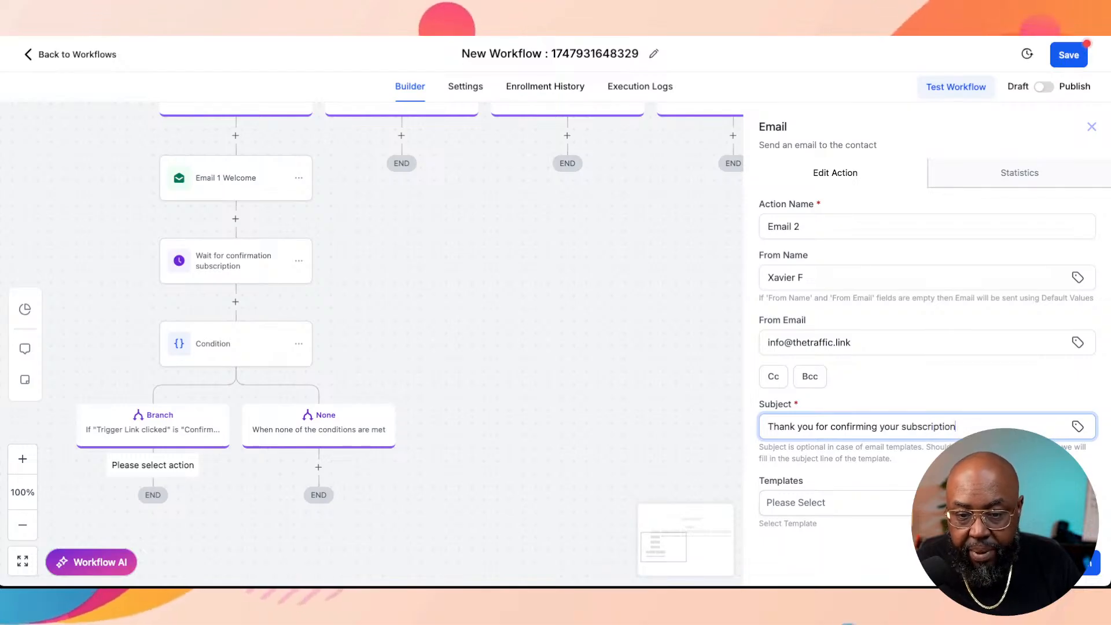
Step: Go to Email 2's message body and place the text cursor in it
scroll(927, 347, "down", 3)
left_click(810, 486)
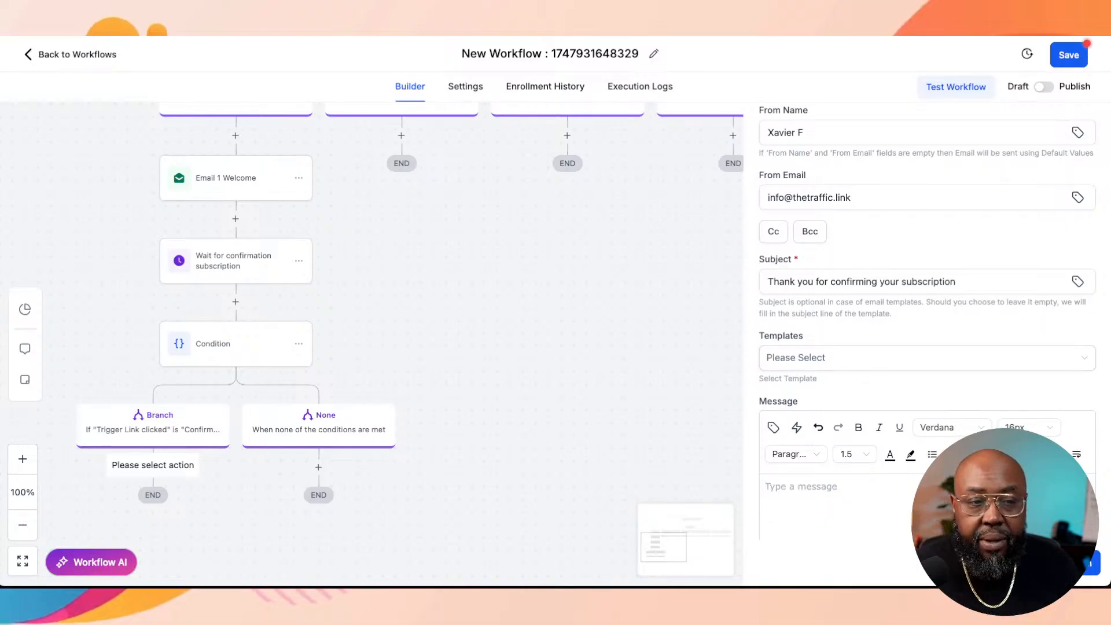
scroll(372, 344, "up", 2)
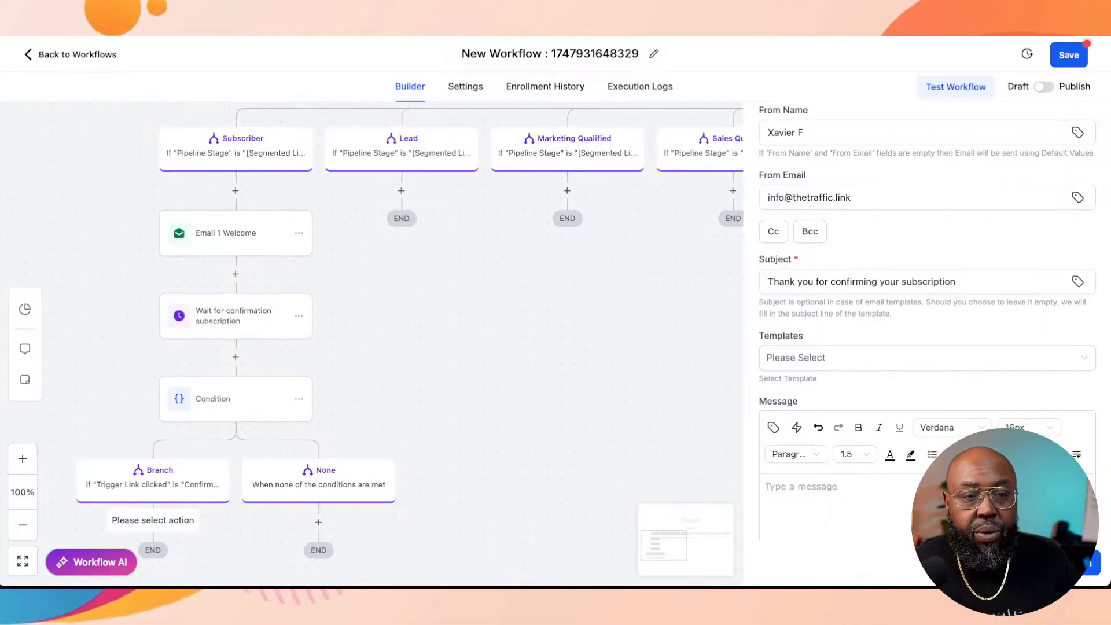
scroll(371, 344, "up", 1)
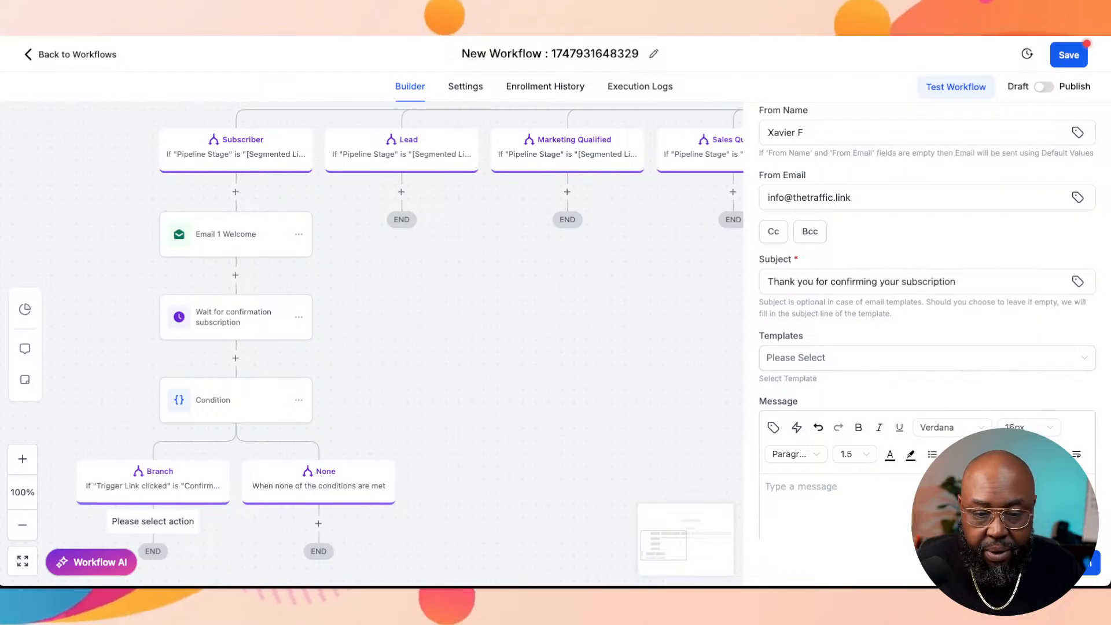
type("Tha")
key("BackSpace")
key("BackSpace")
key("BackSpace")
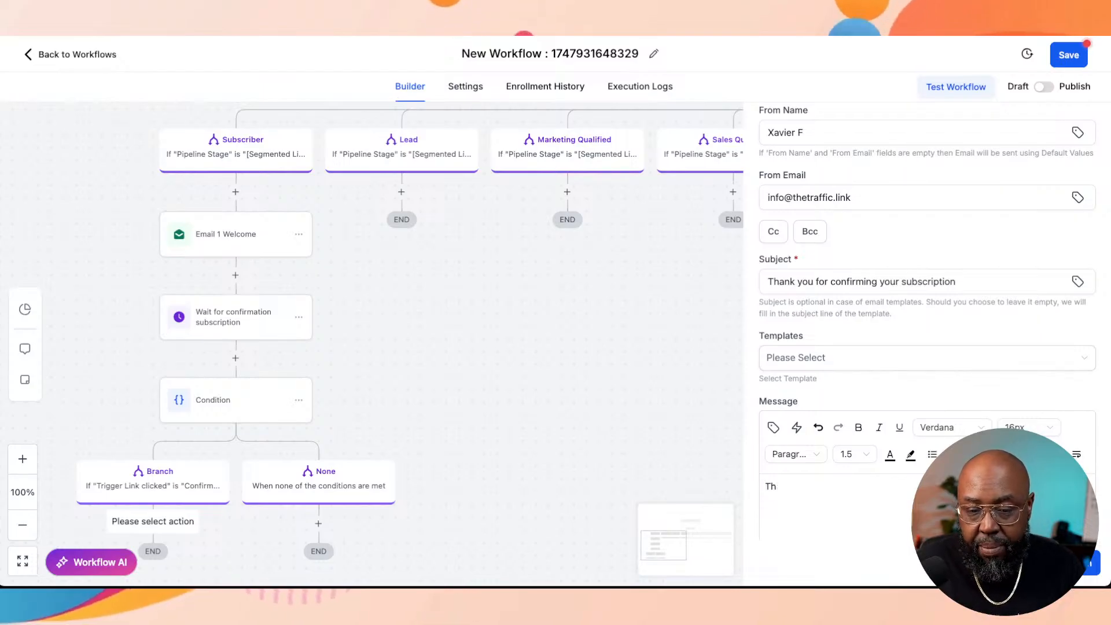
type("{{}}")
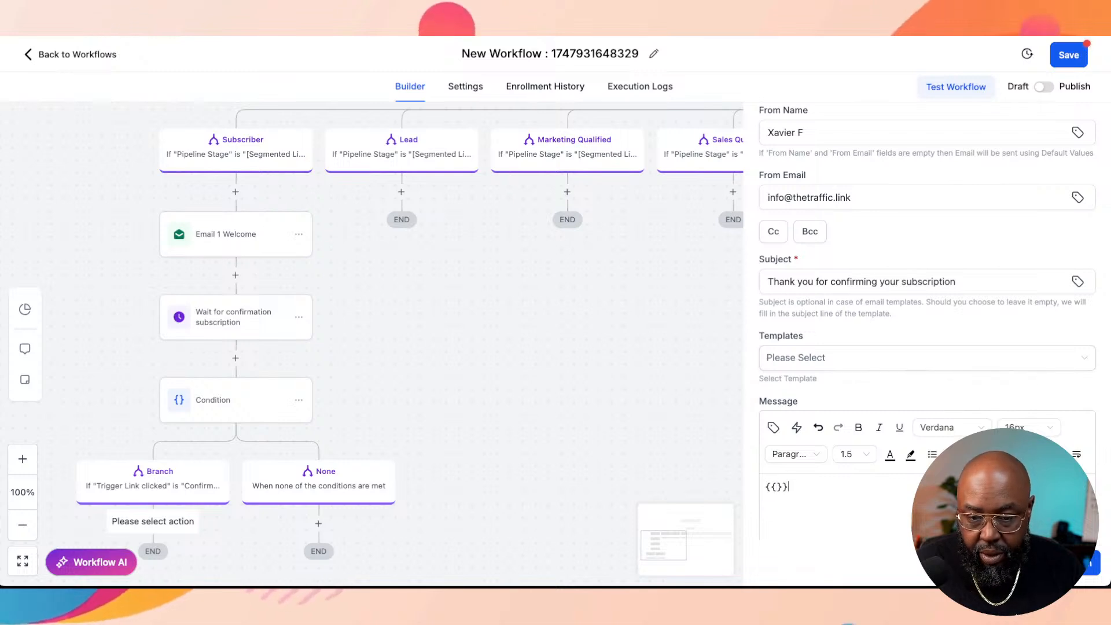
key("BackSpace")
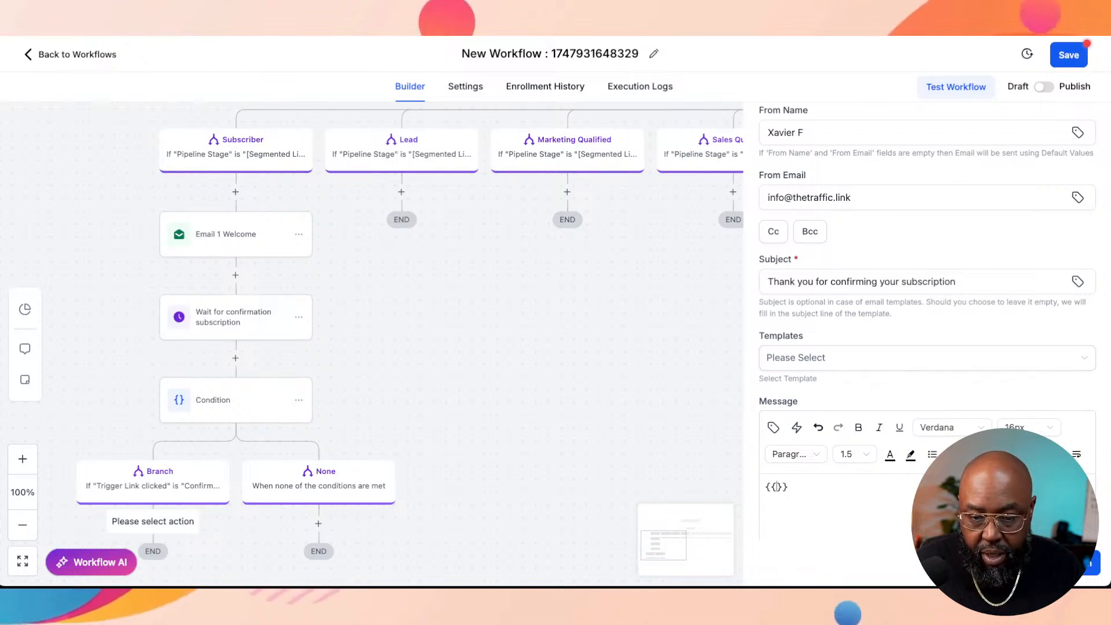
type("Cont")
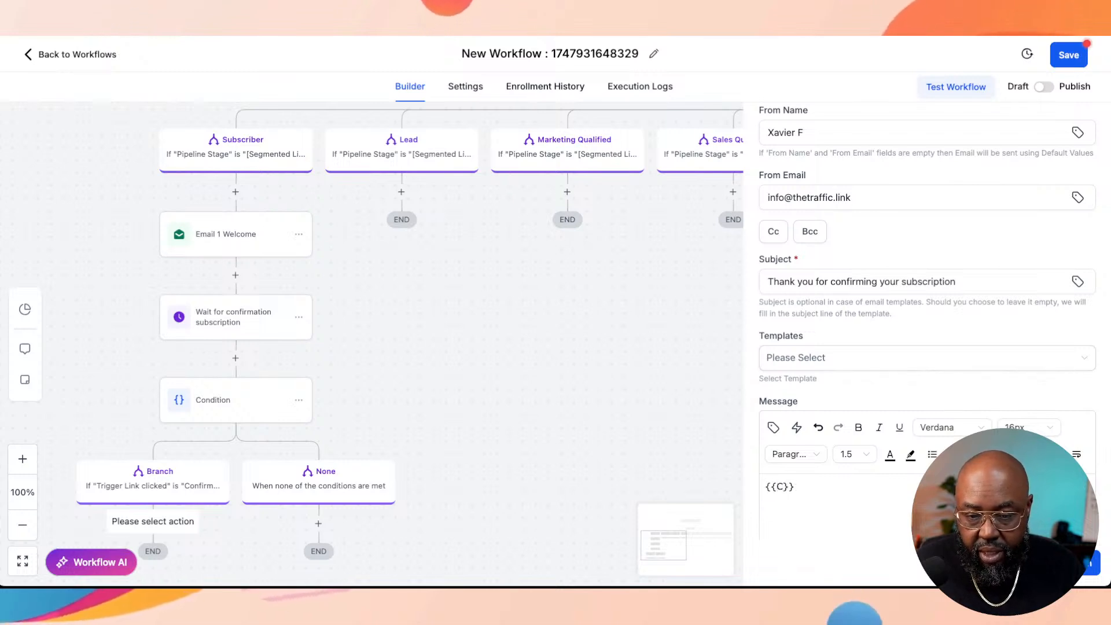
key("BackSpace")
key("BackSpace")
key("BackSpace")
key("BackSpace")
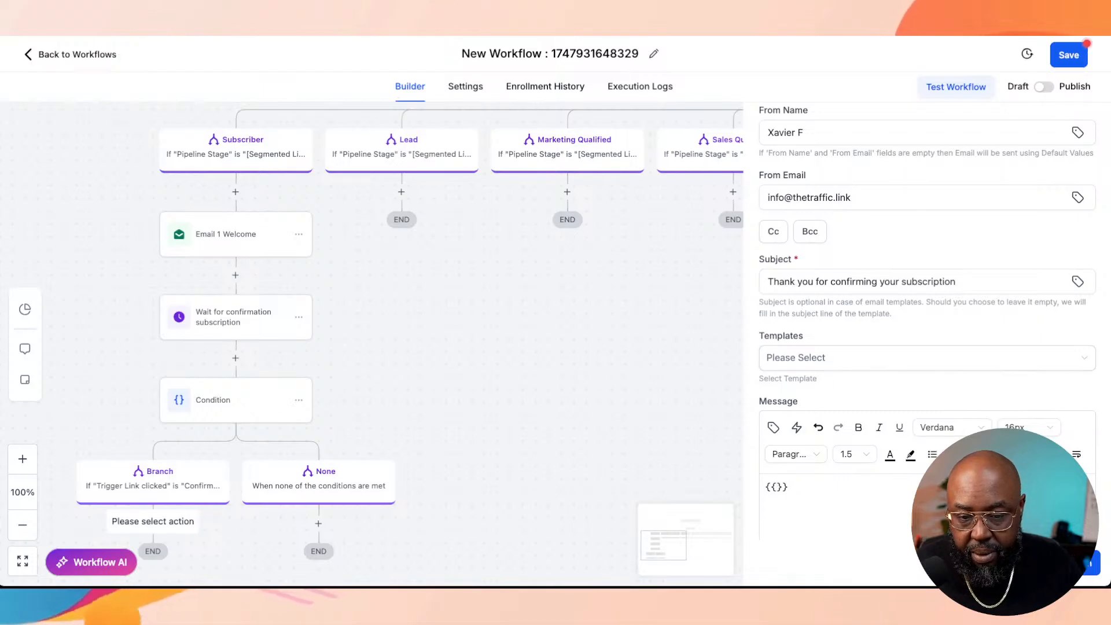
key("ctrl+a")
key("BackSpace")
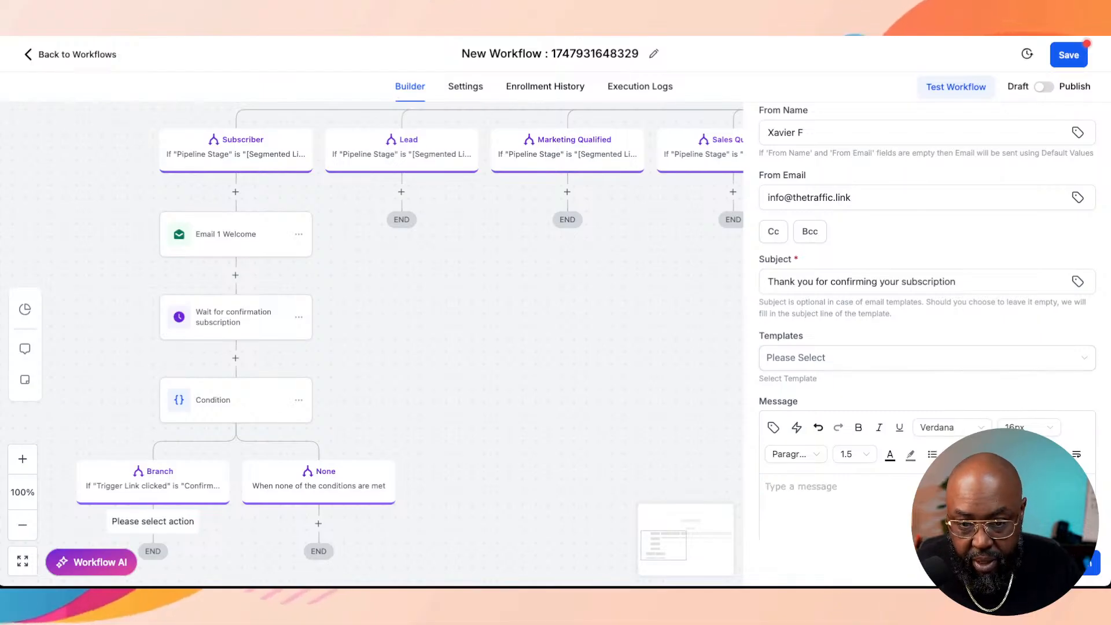
Step: Start the message with the contact's First Name merge field and a comma, followed by the paragraph "Thank your for confirming your subscription."
left_click(773, 427)
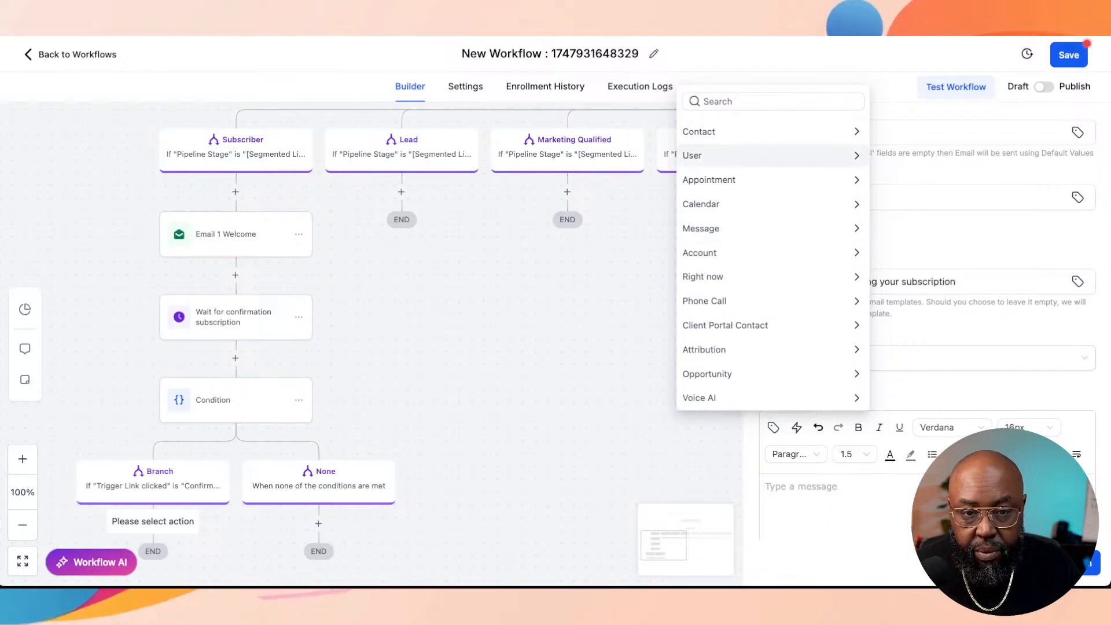
left_click(699, 132)
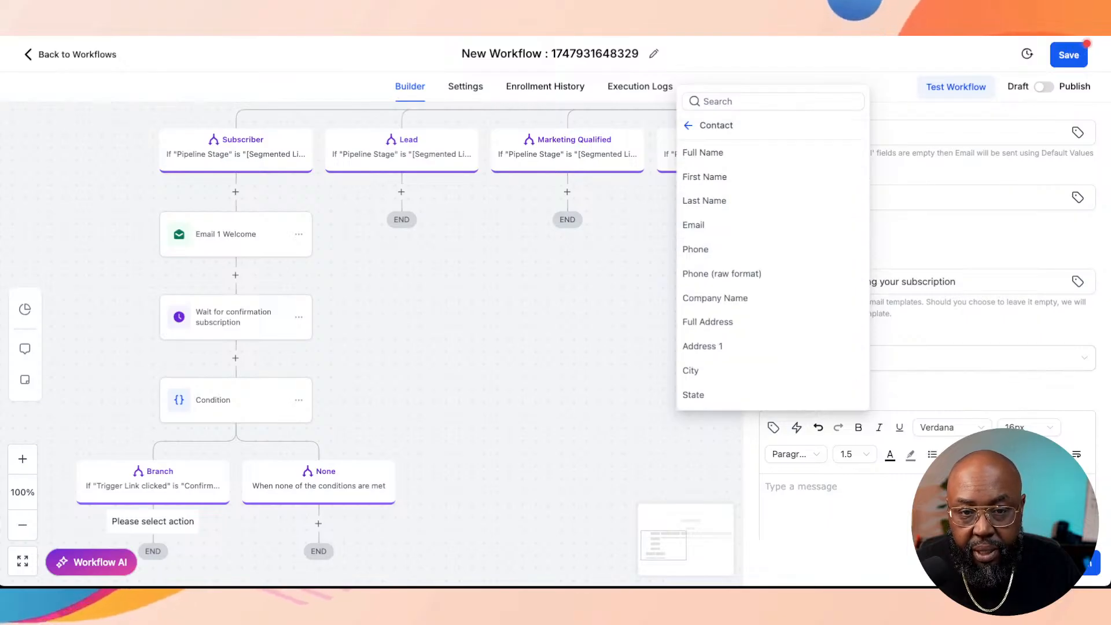
left_click(704, 177)
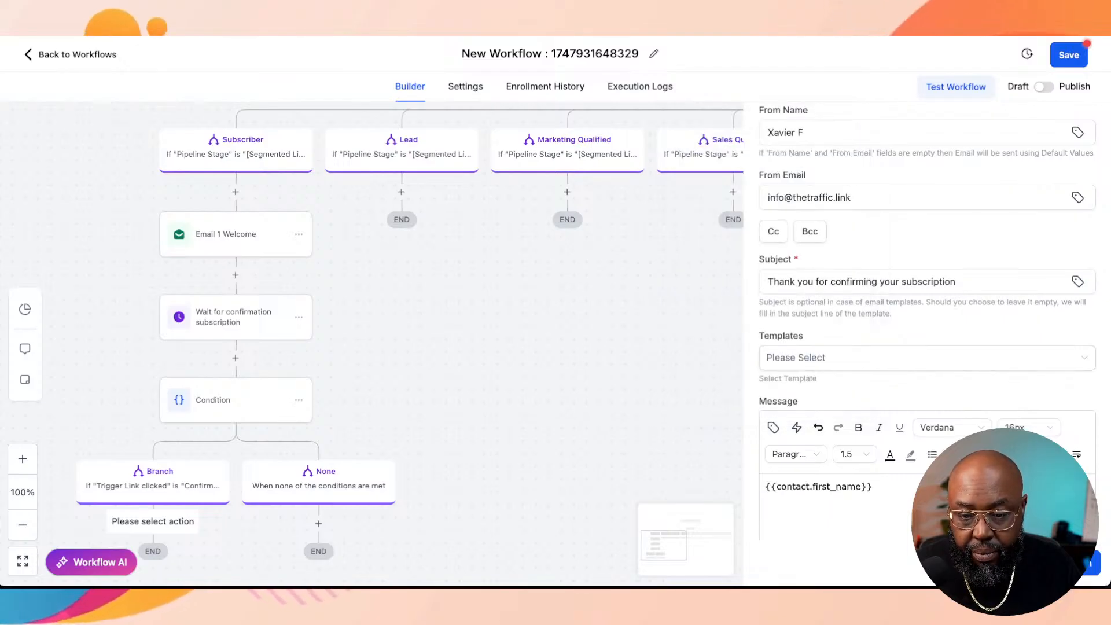
type(",")
key("Return")
key("Return")
type("Thank")
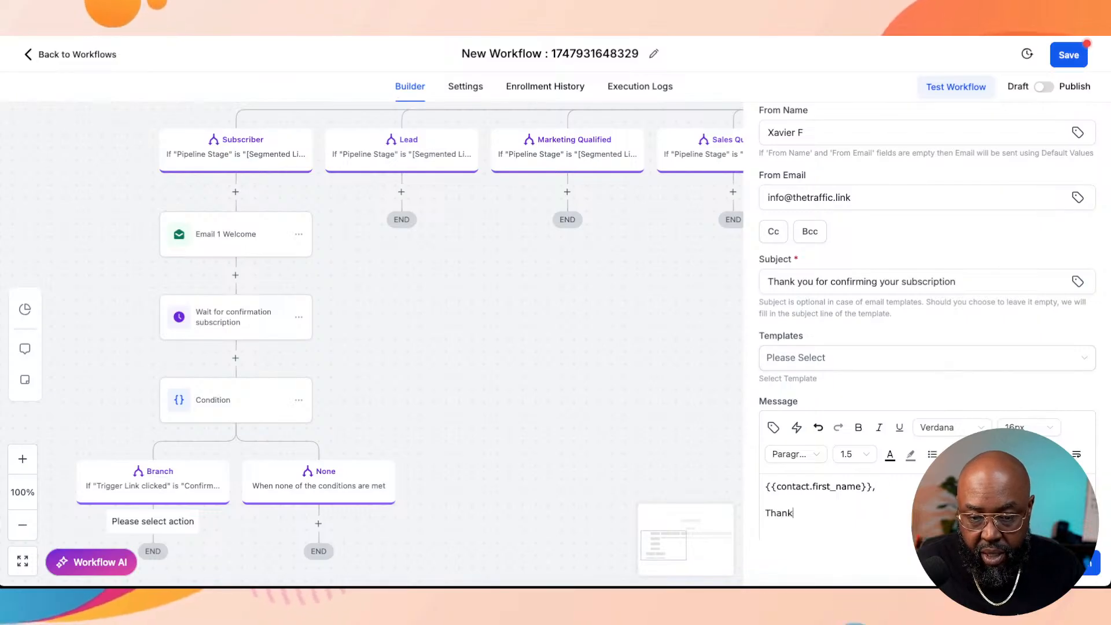
type(" your for confirming your s")
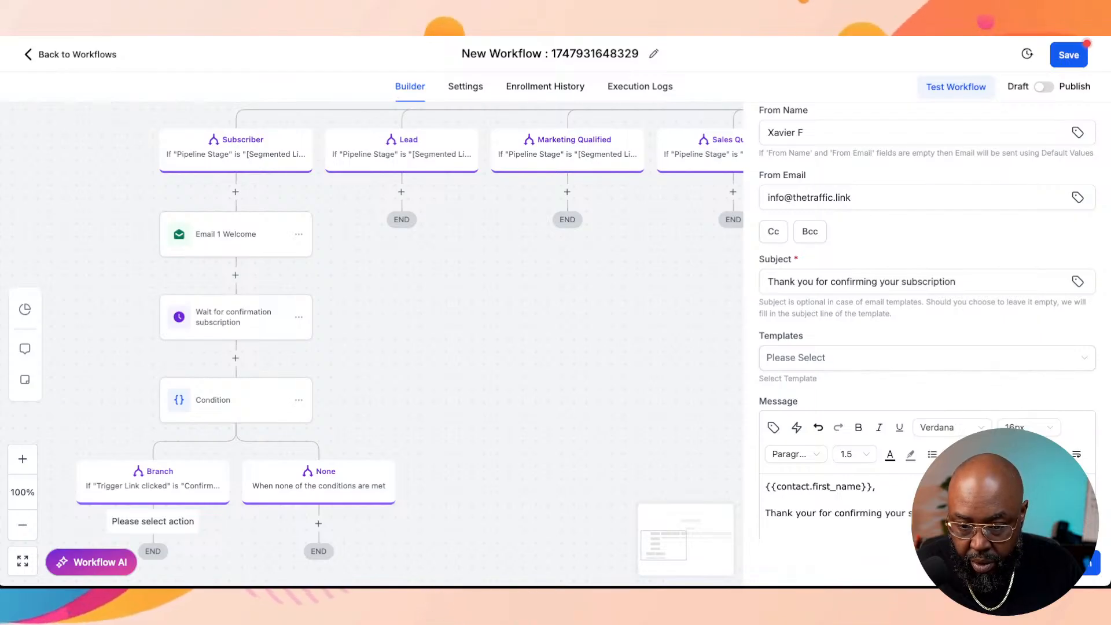
Step: Add the paragraph "Download our patient success stories to see what it's like working with us." to the message
scroll(926, 324, "down", 1)
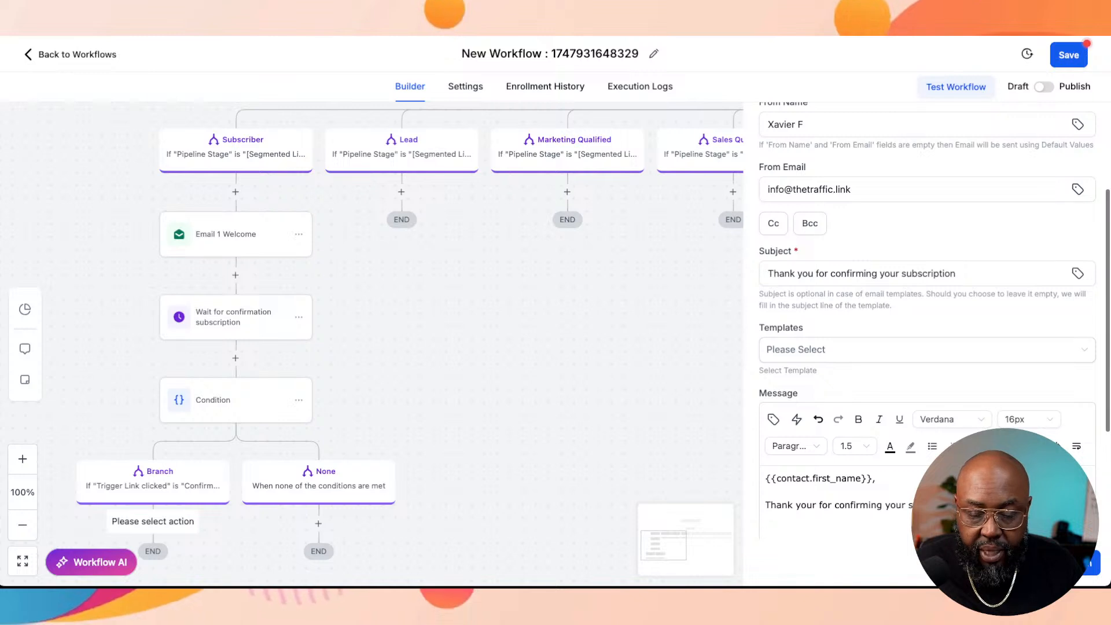
type("ownlod")
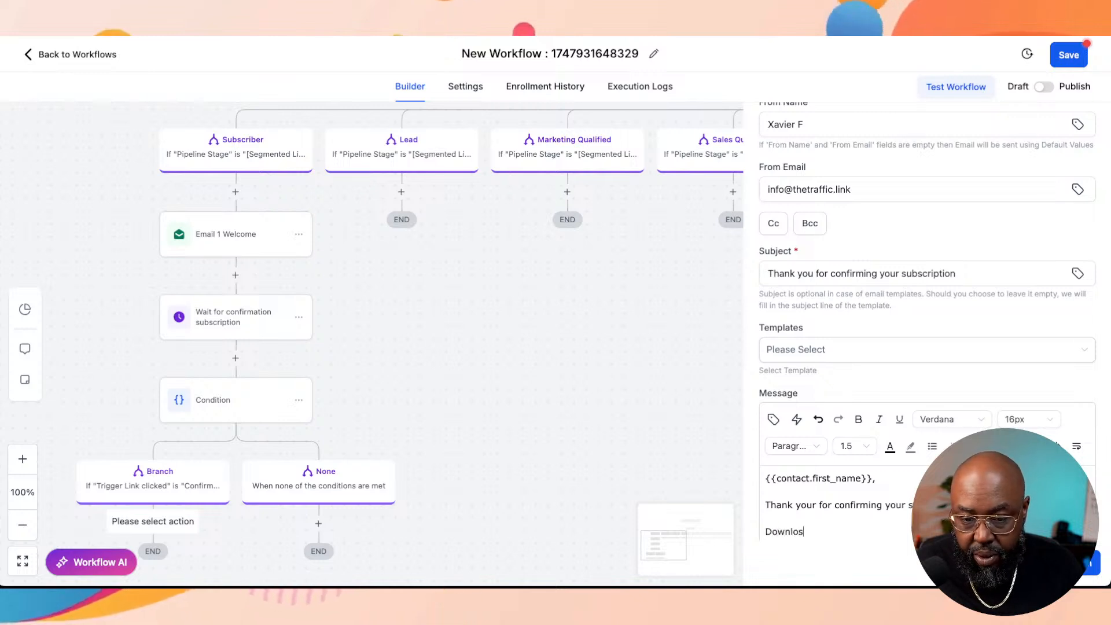
key("BackSpace")
type("ad ")
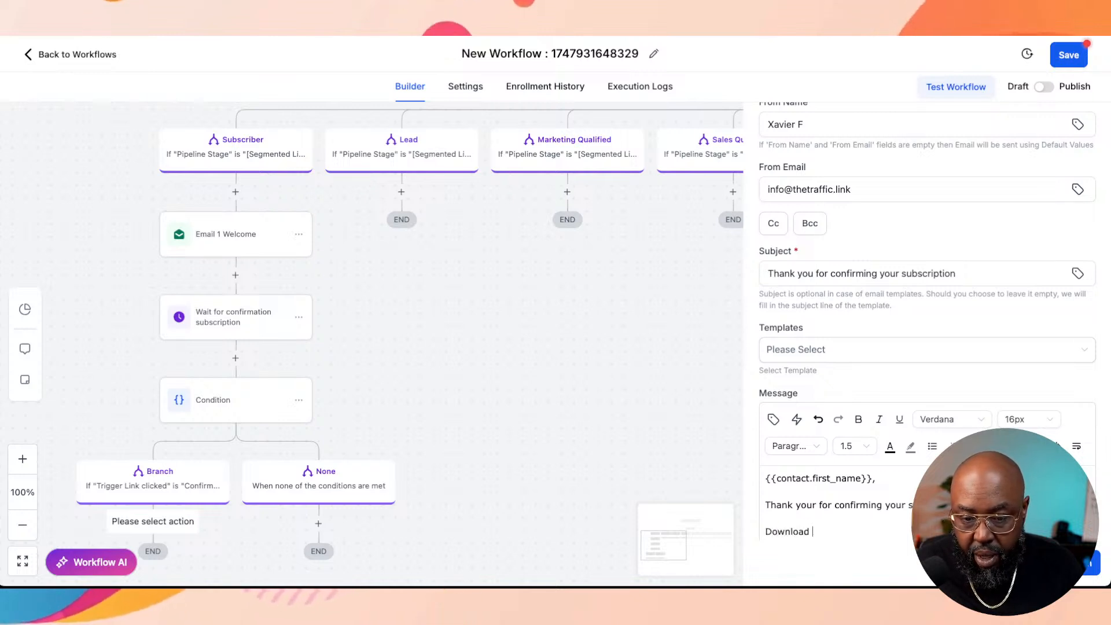
type("our p")
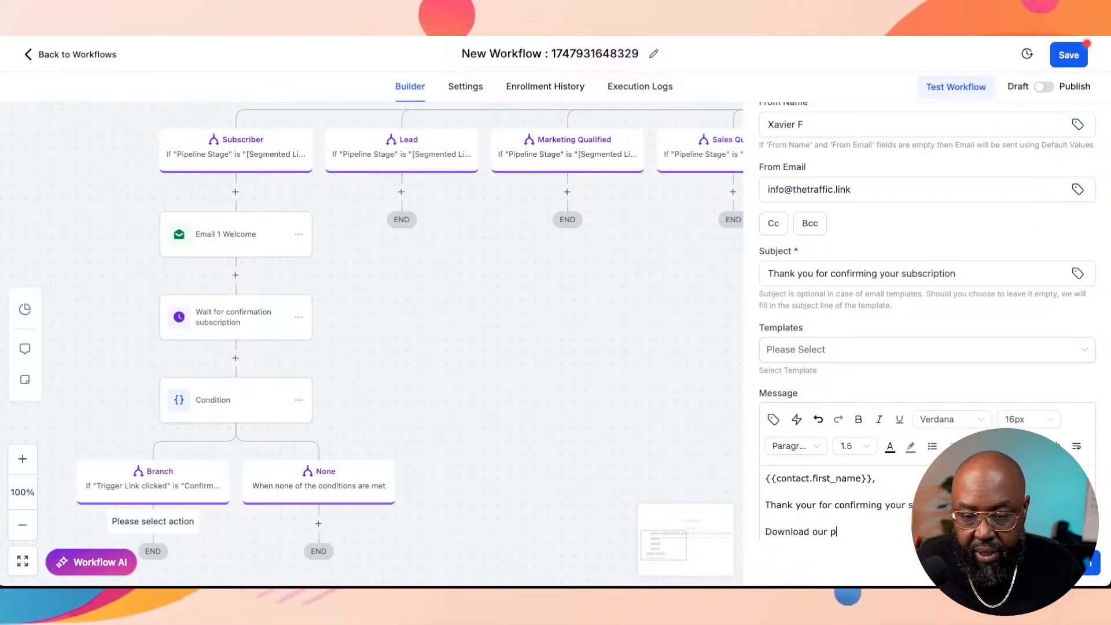
type("atient success st")
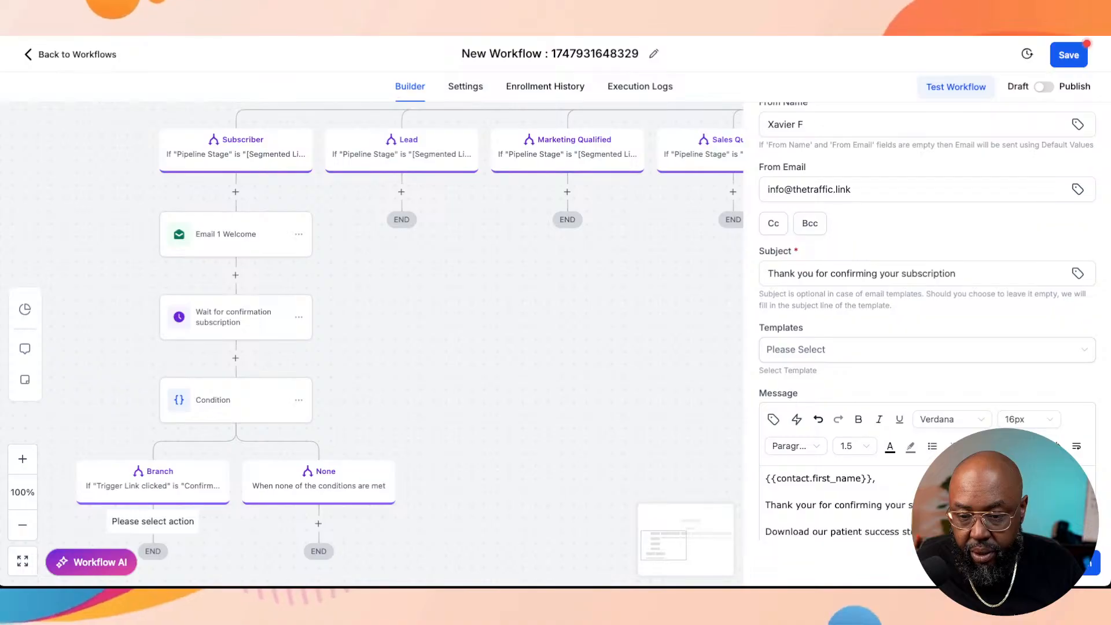
type("us.")
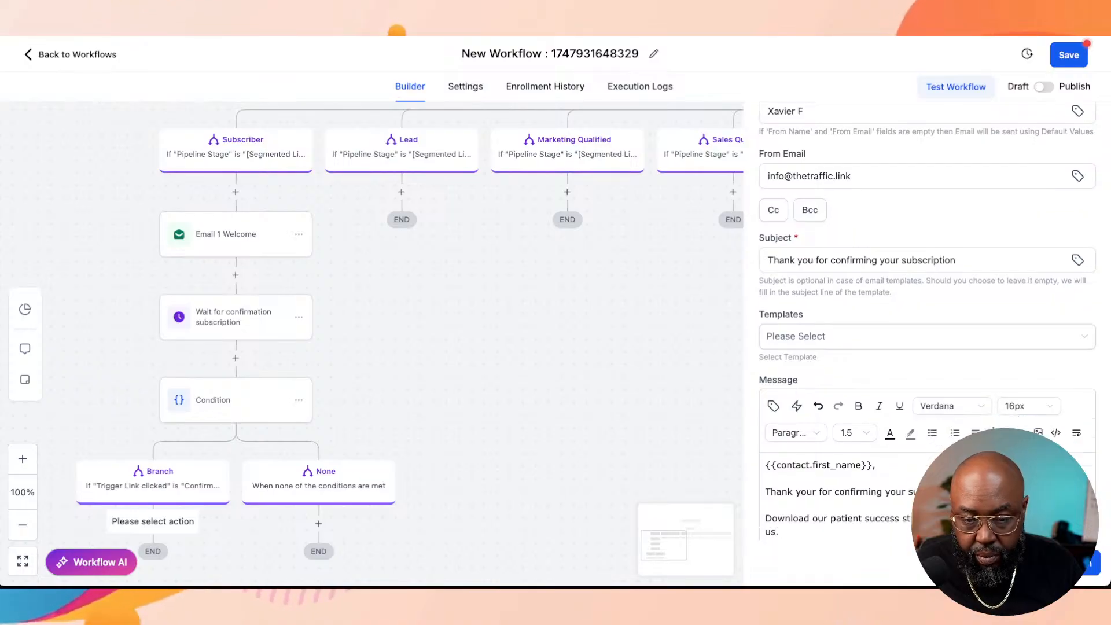
scroll(927, 319, "down", 5)
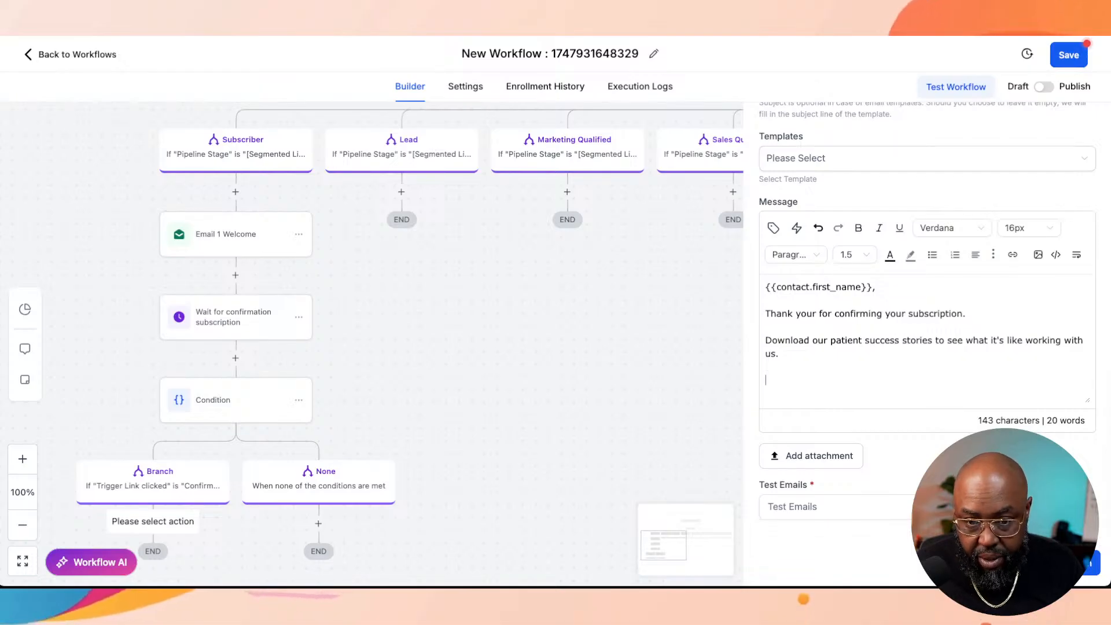
type(".")
key("Return")
key("Return")
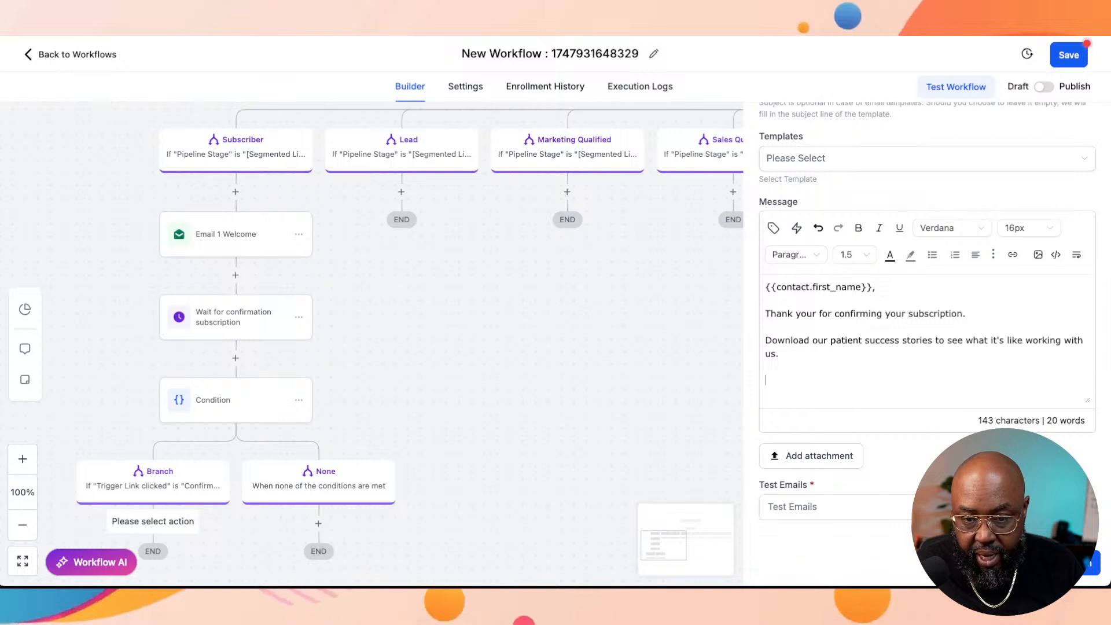
Step: Add the text "Get it here" at the end of the message and begin embedding a link on it
type("Get it here")
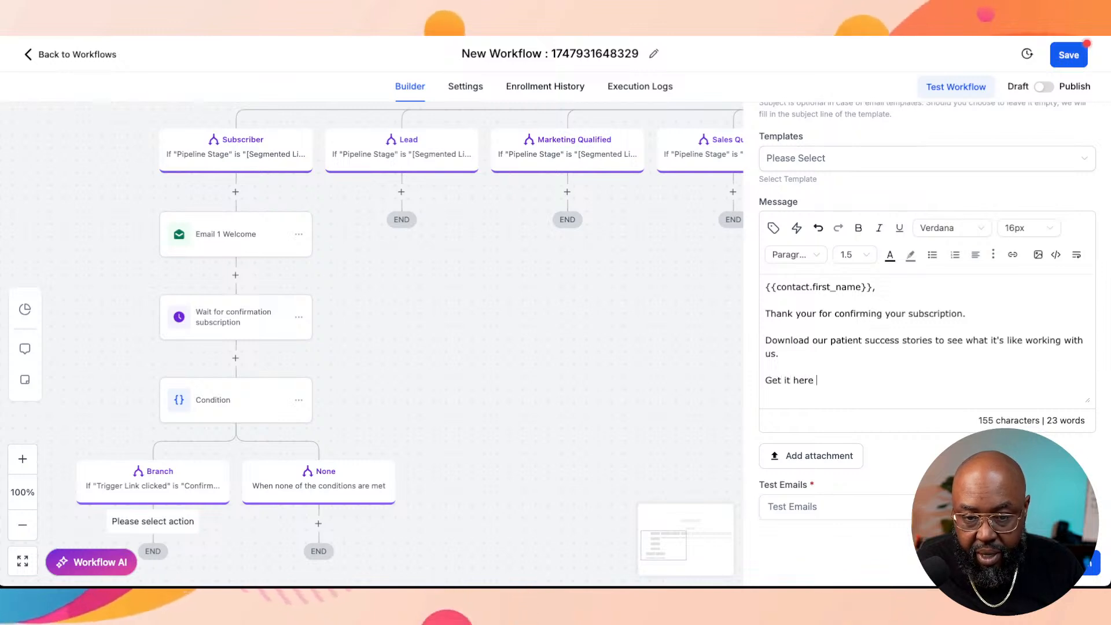
key("XF86AudioRaiseVolume")
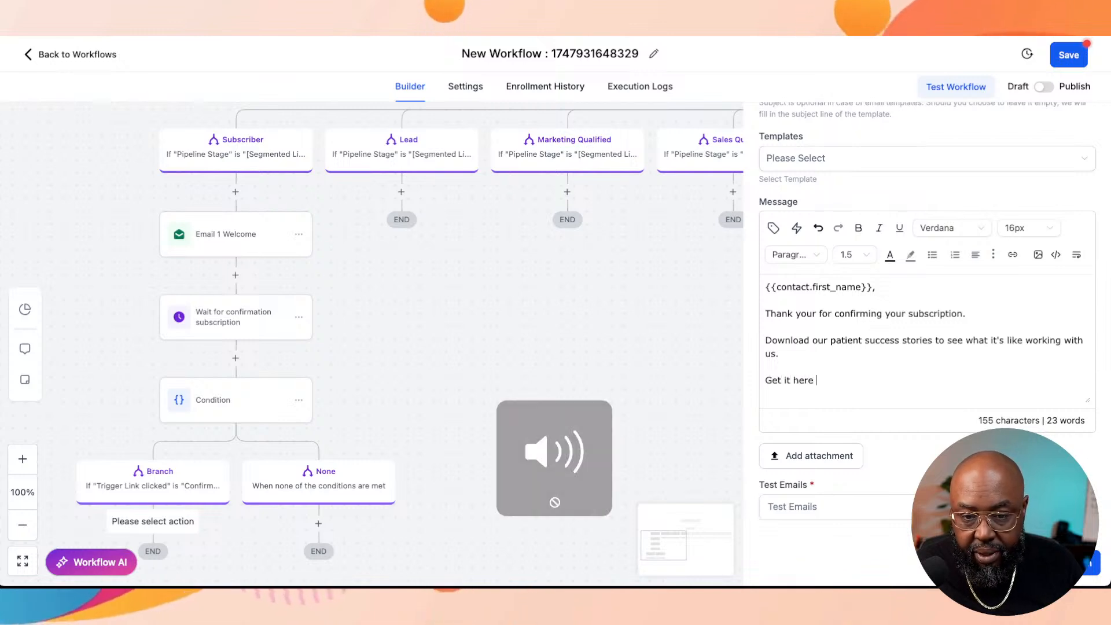
key("alt+shift+Left")
key("alt+shift+Left")
key("alt+shift+Left")
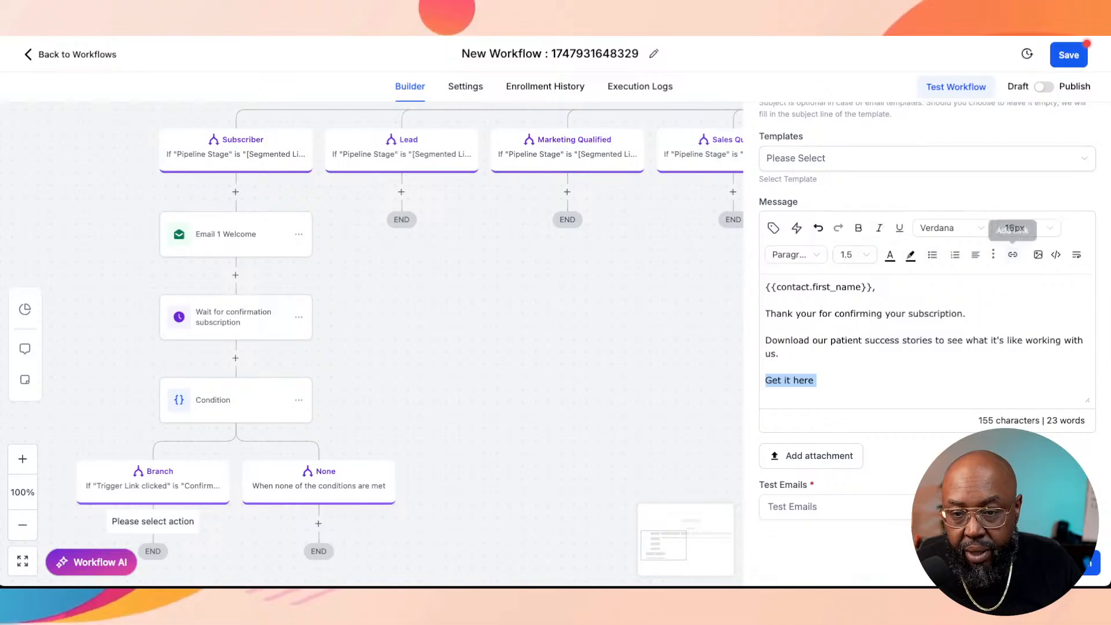
left_click(1013, 254)
left_click(544, 257)
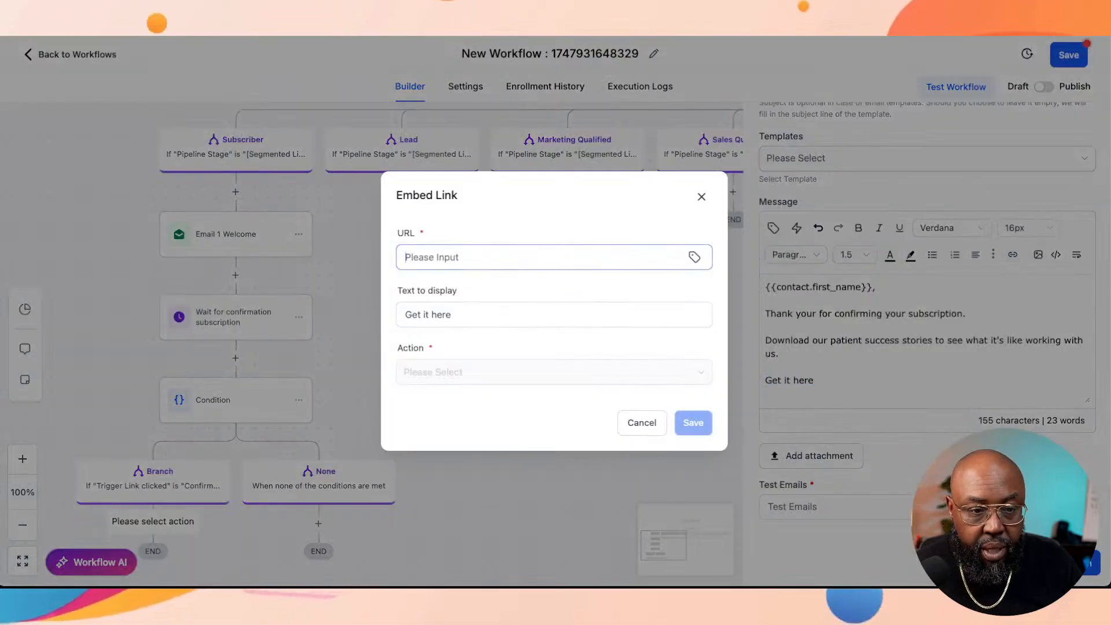
Step: Try to save the link with "#" as its URL
type("/")
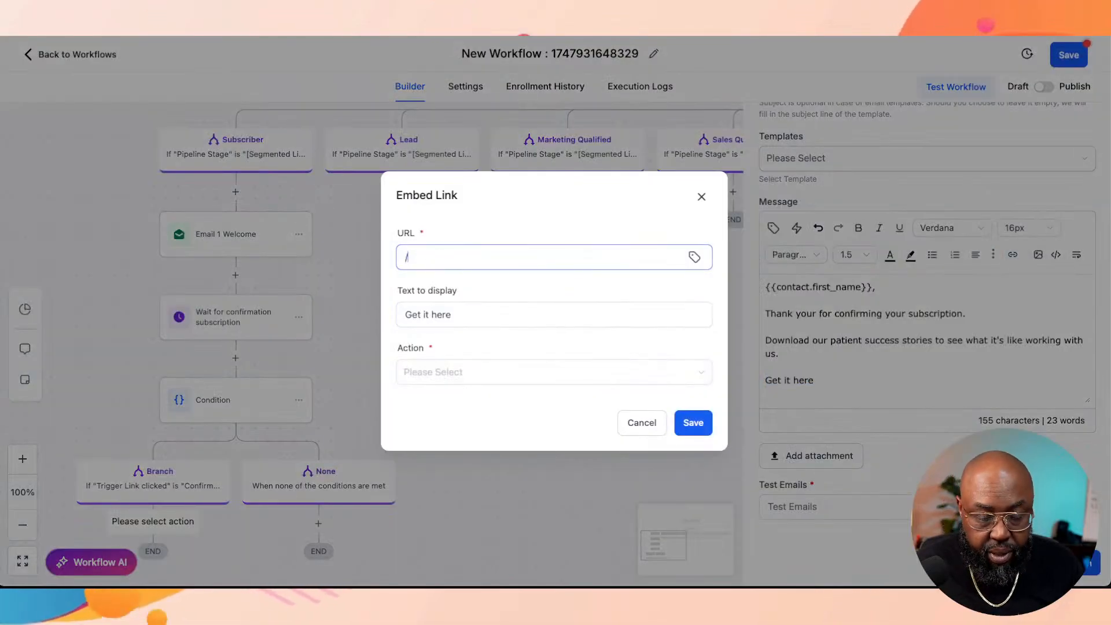
key("BackSpace")
type("#")
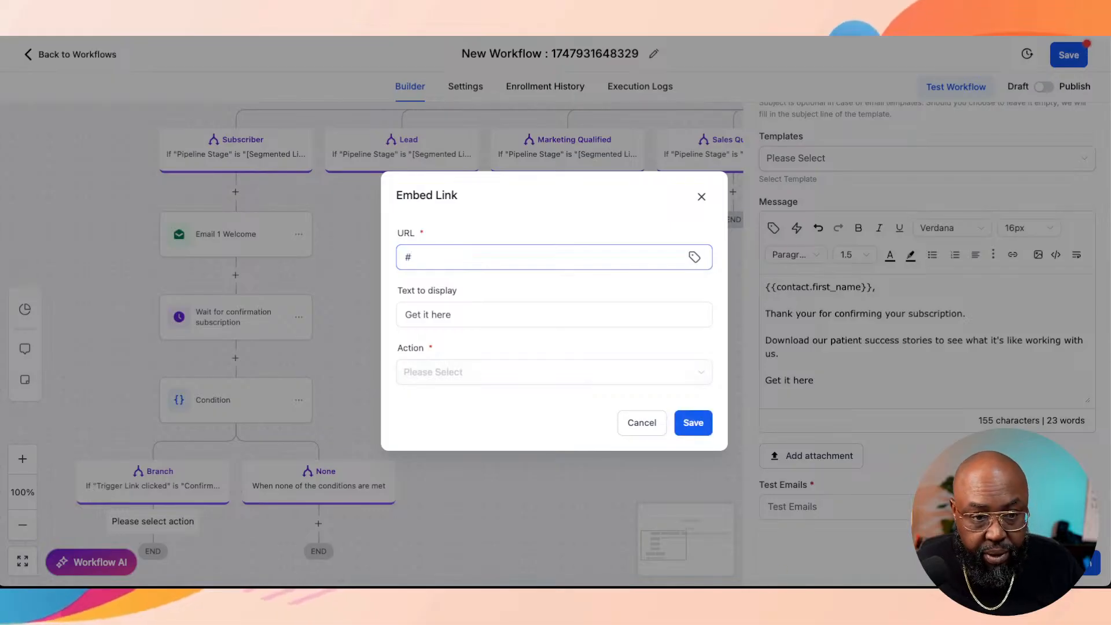
left_click(693, 423)
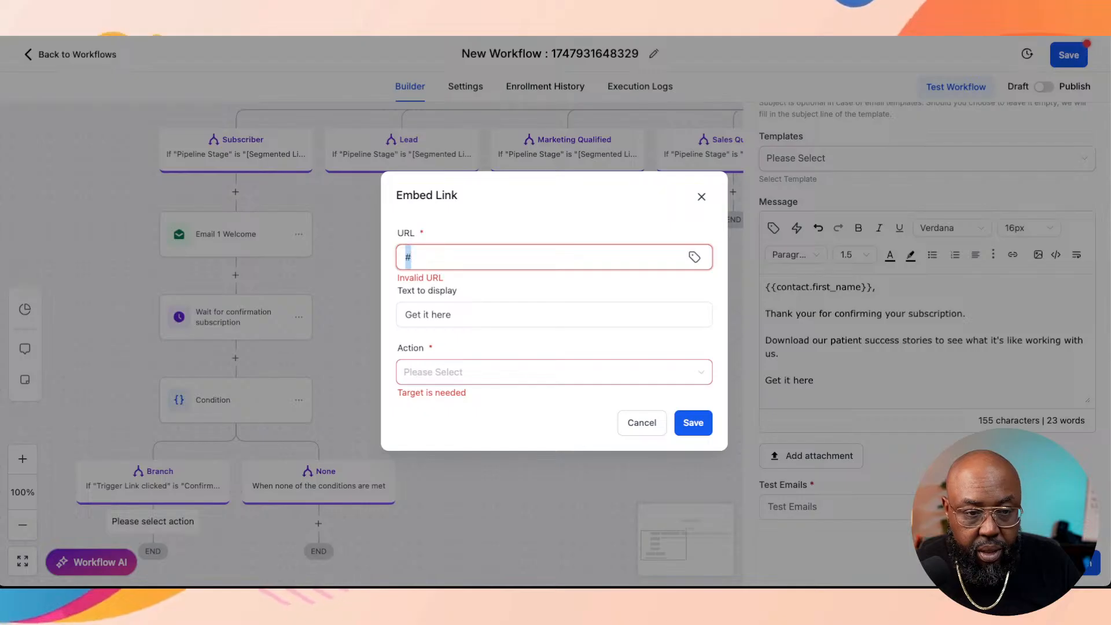
type("https:")
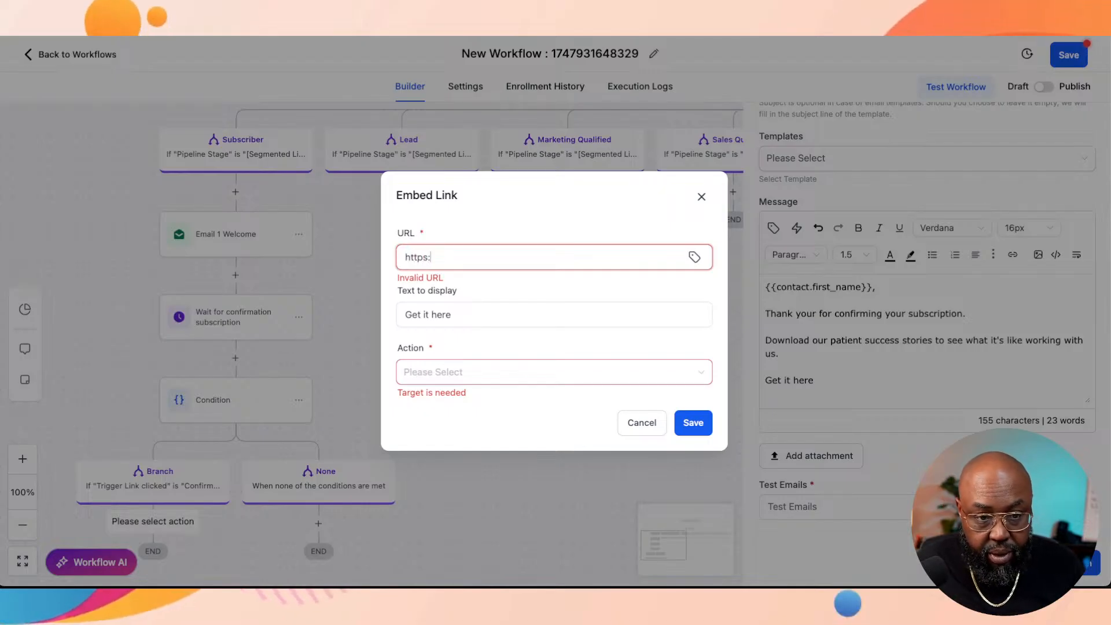
type("//thetraffic.link")
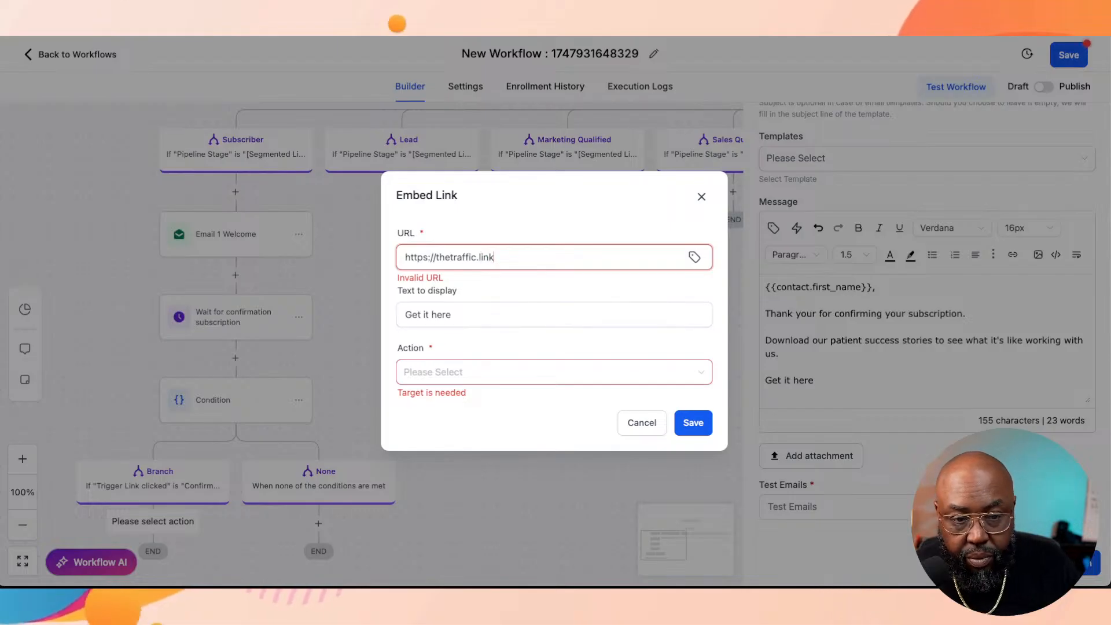
key("Tab")
left_click(553, 372)
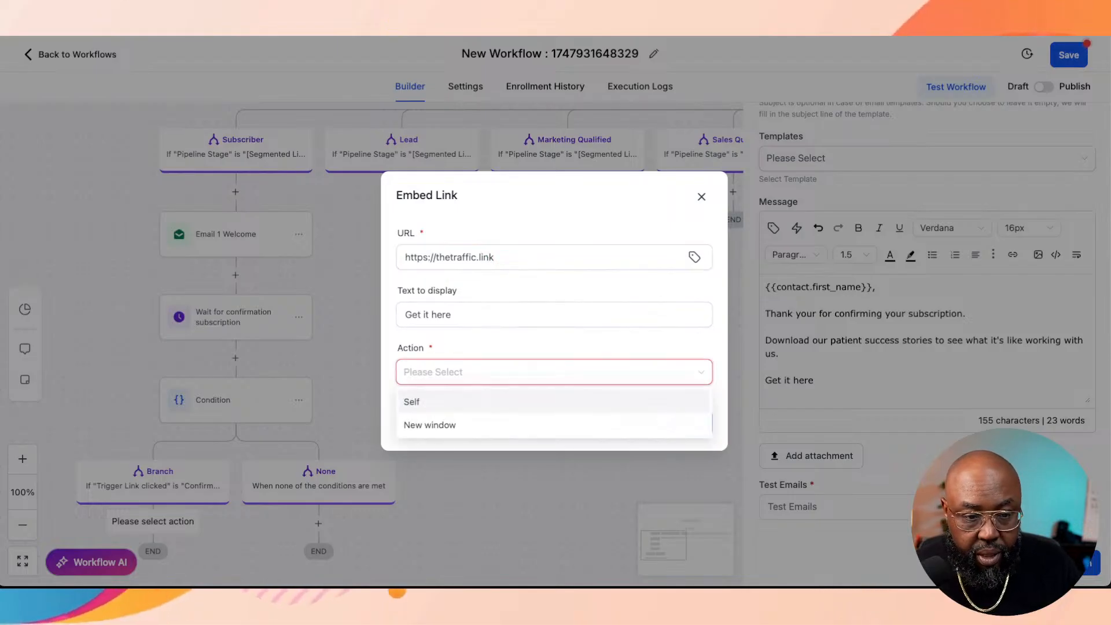
left_click(429, 424)
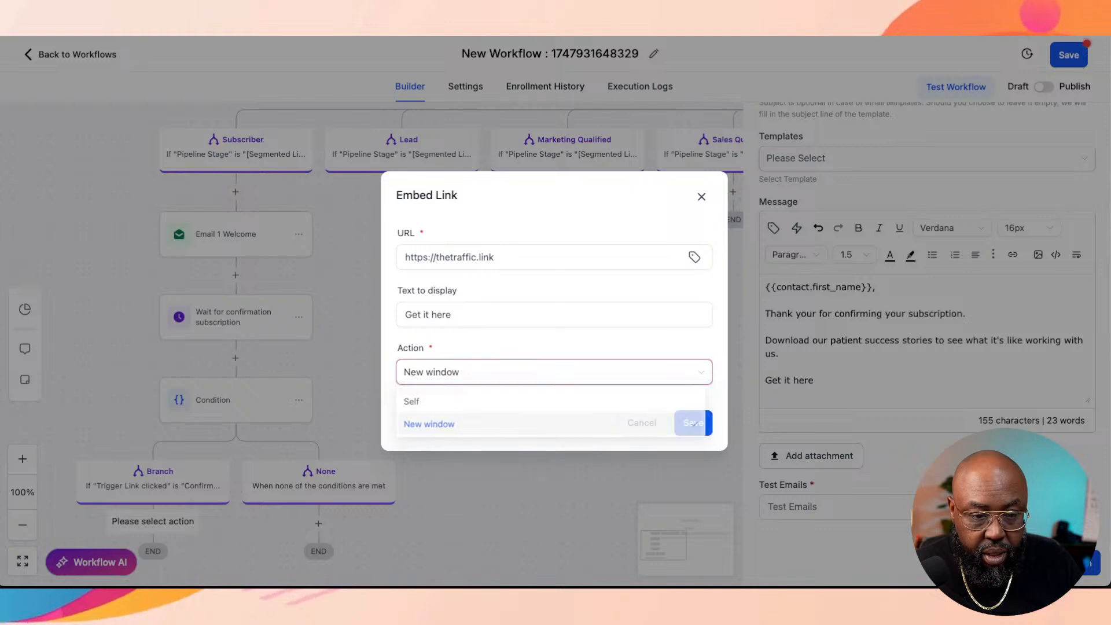
left_click(694, 422)
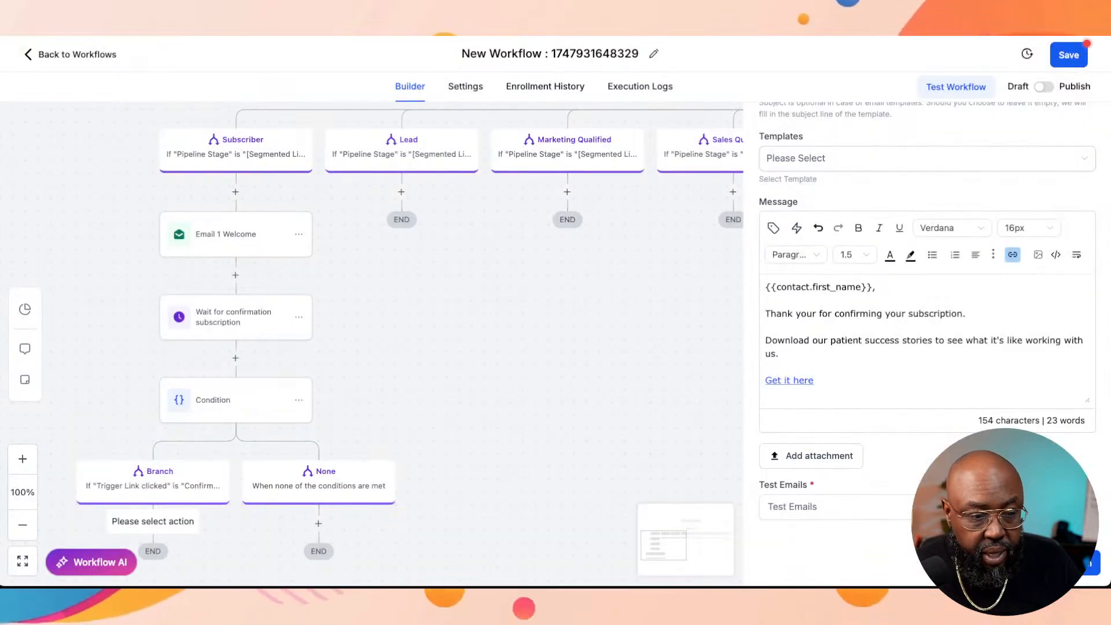
left_click(1071, 563)
scroll(556, 343, "down", 3)
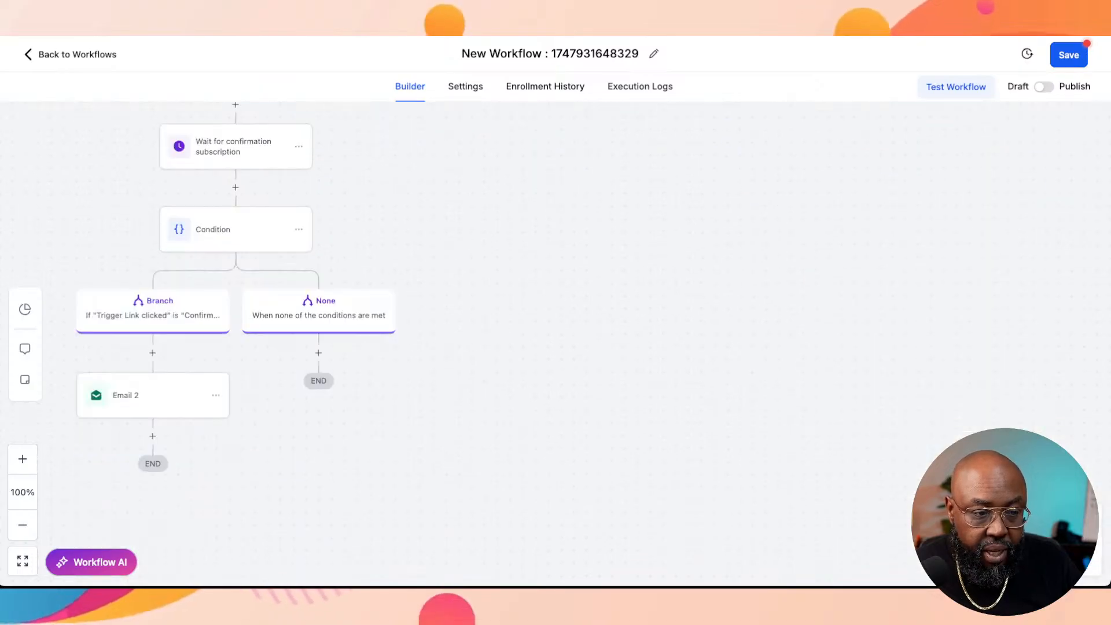
Step: Check the settings of the Email 2 action on the confirmed branch, and close them without changes
scroll(556, 342, "up", 3)
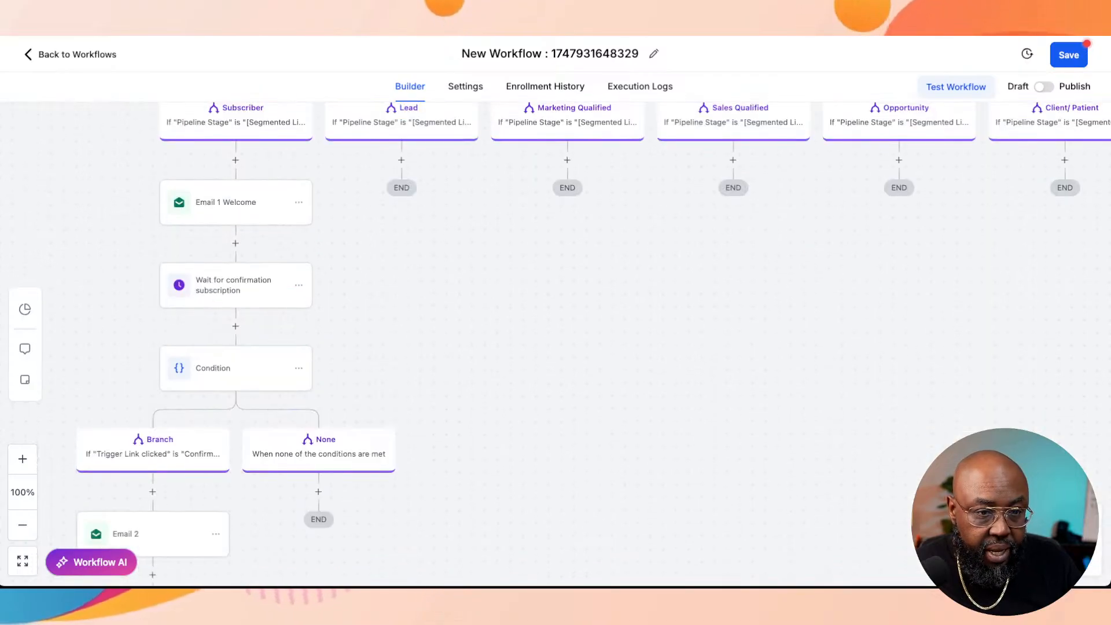
scroll(556, 343, "down", 2)
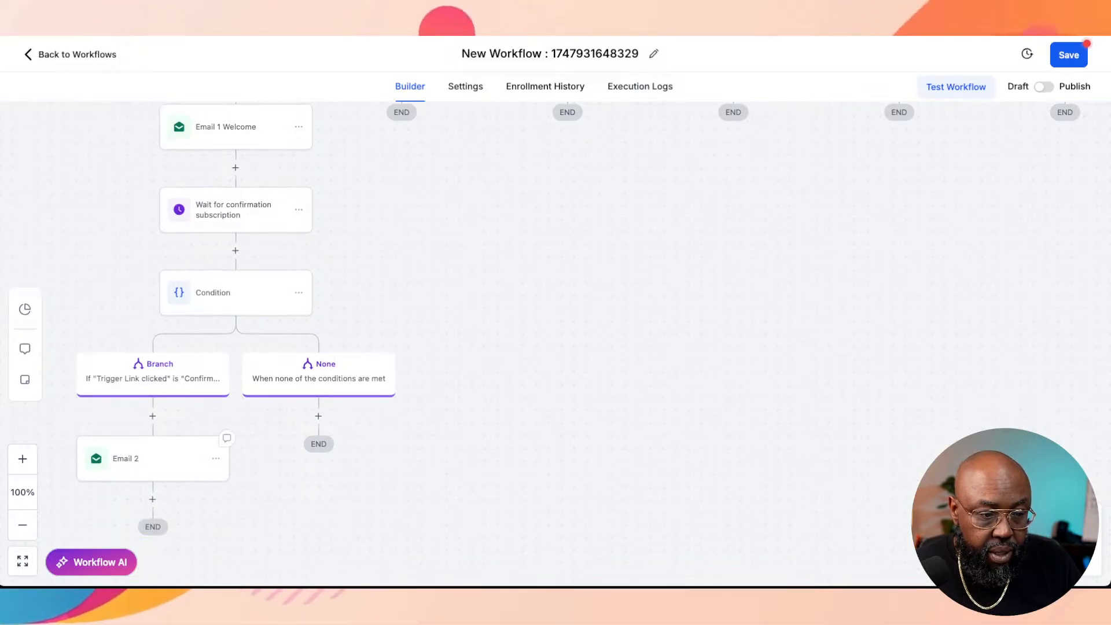
left_click(153, 459)
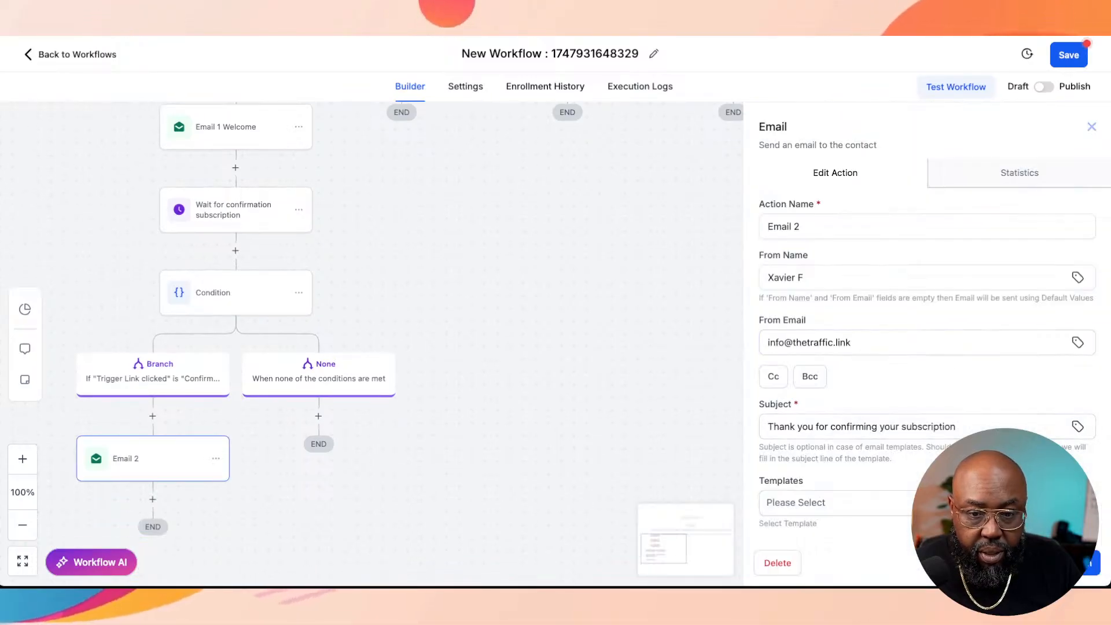
left_click(1092, 127)
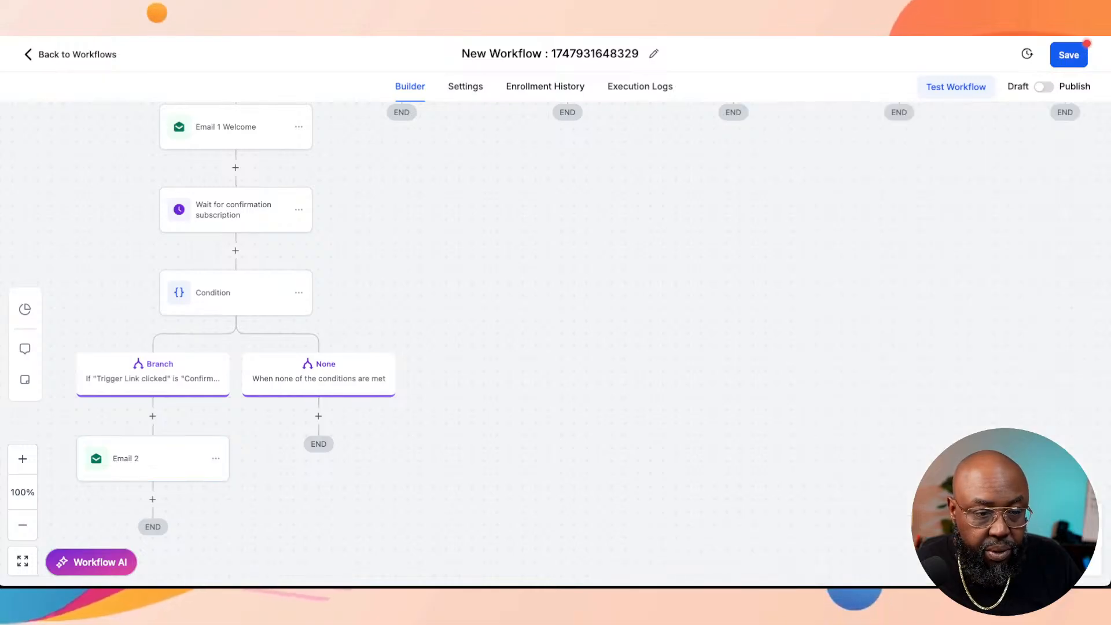
left_click(319, 416)
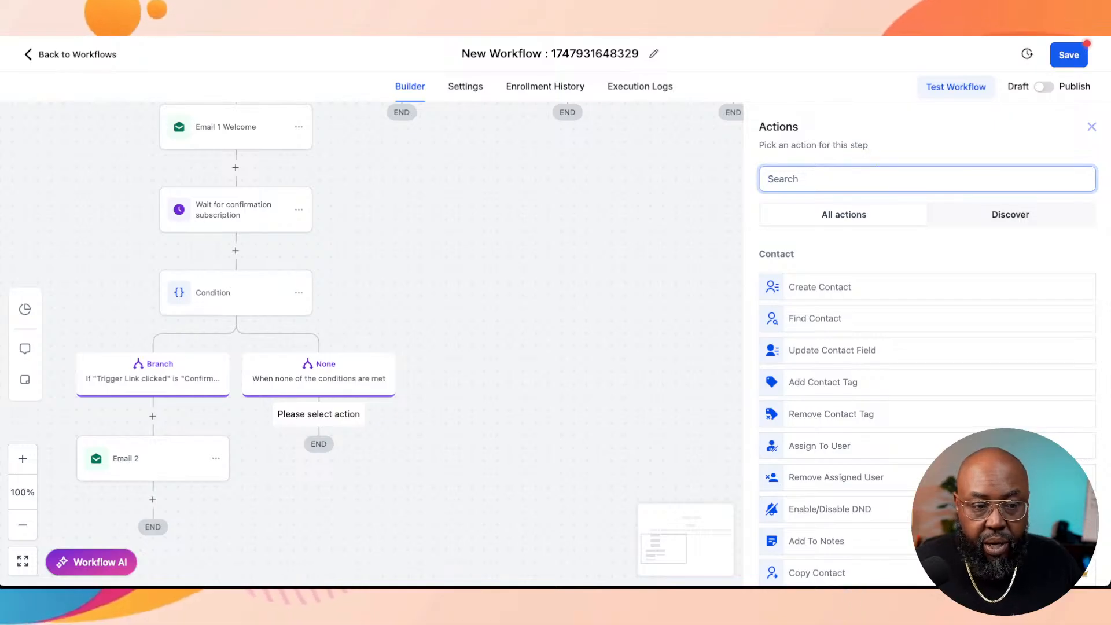
type("go")
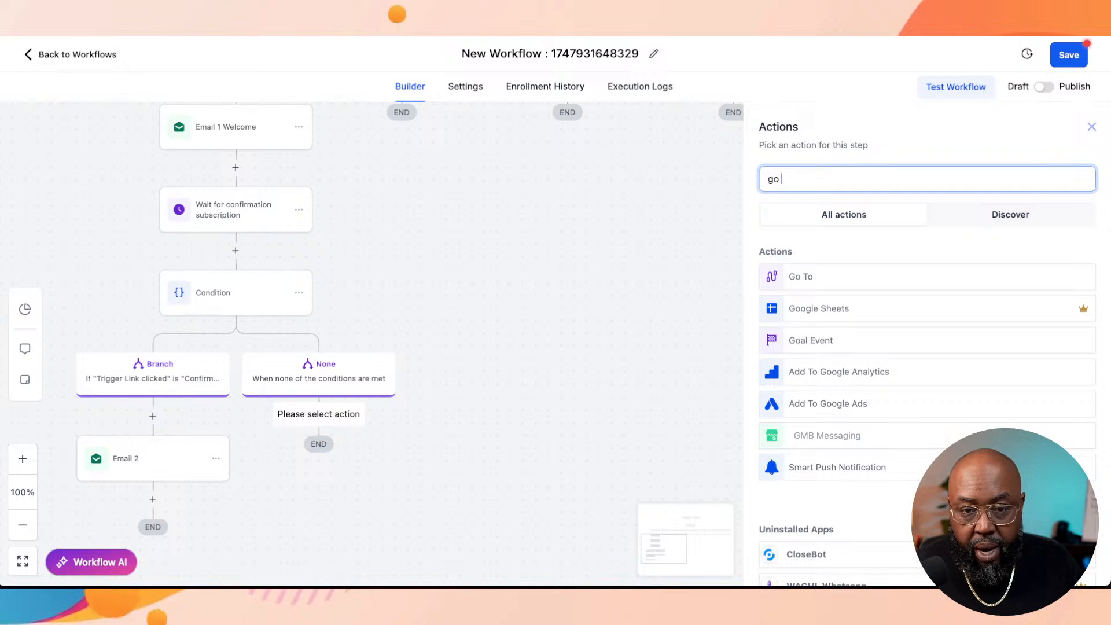
left_click(801, 277)
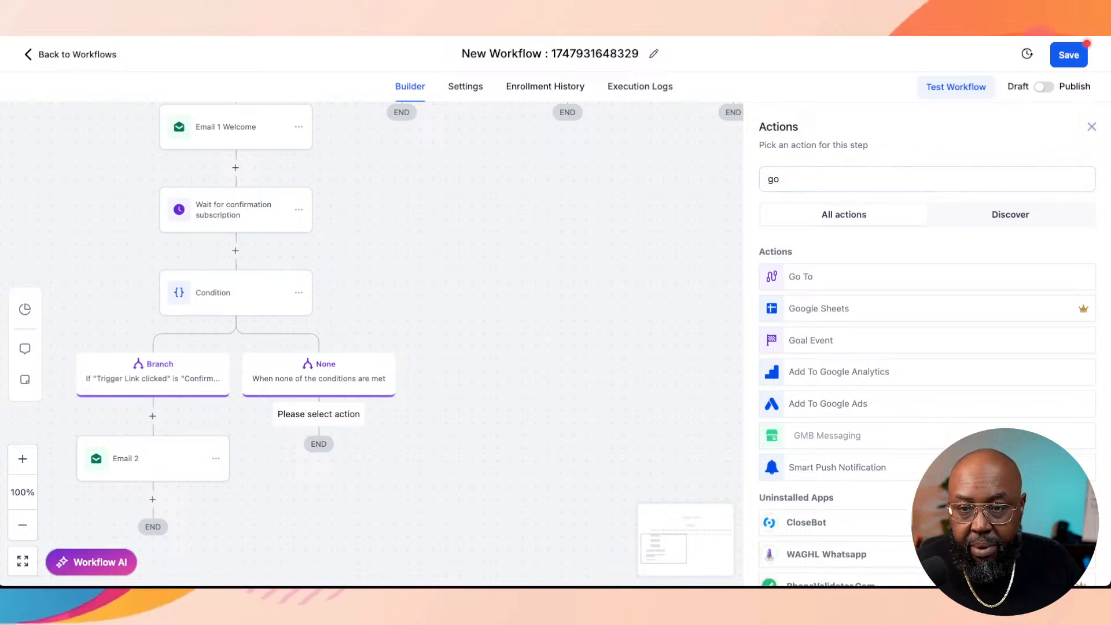
left_click(1092, 126)
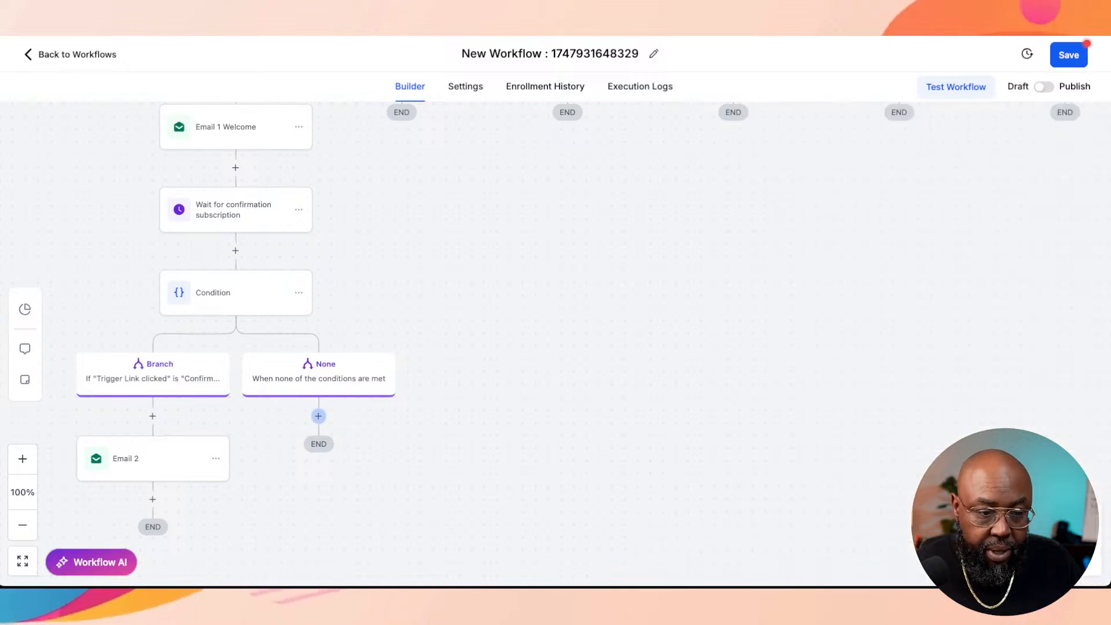
Step: Add a Go To action under the None branch and set Email 1 Welcome as its destination
left_click(319, 416)
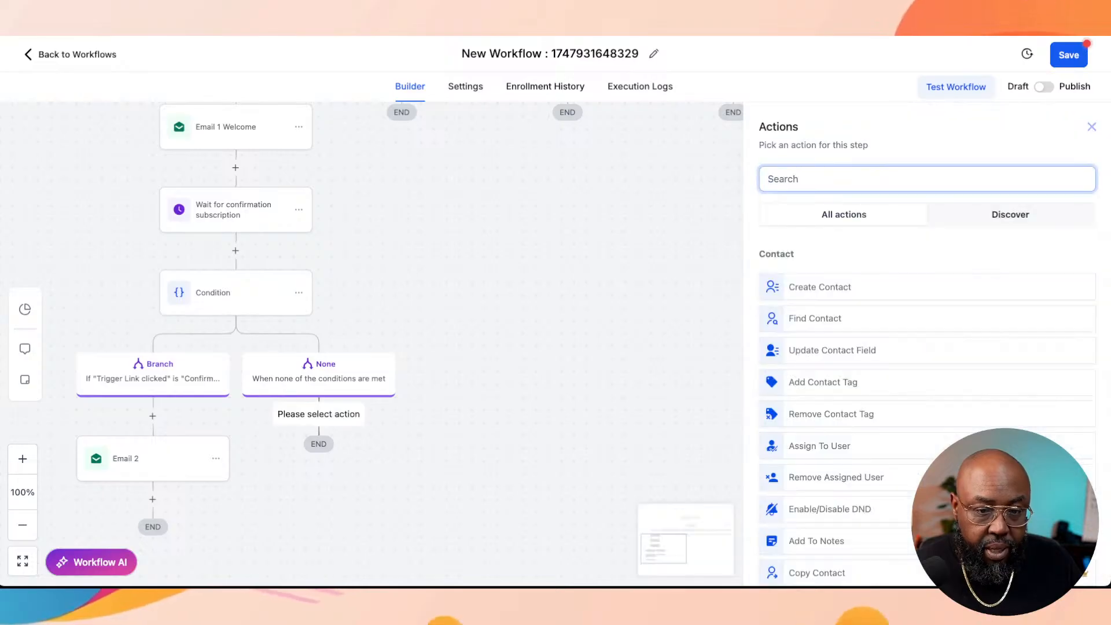
type("go to")
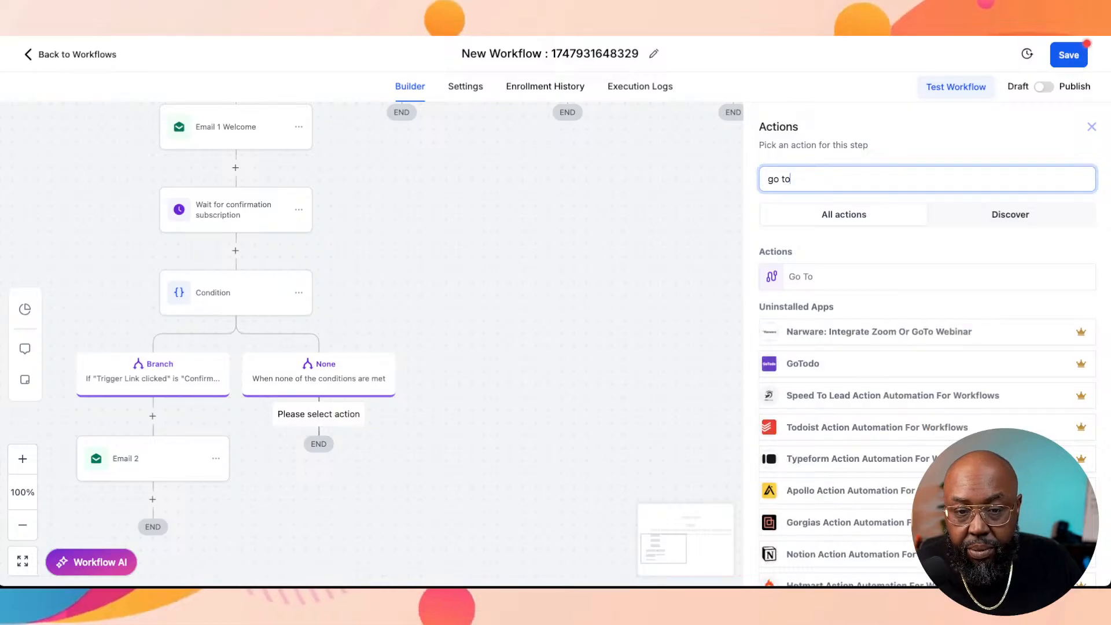
left_click(927, 276)
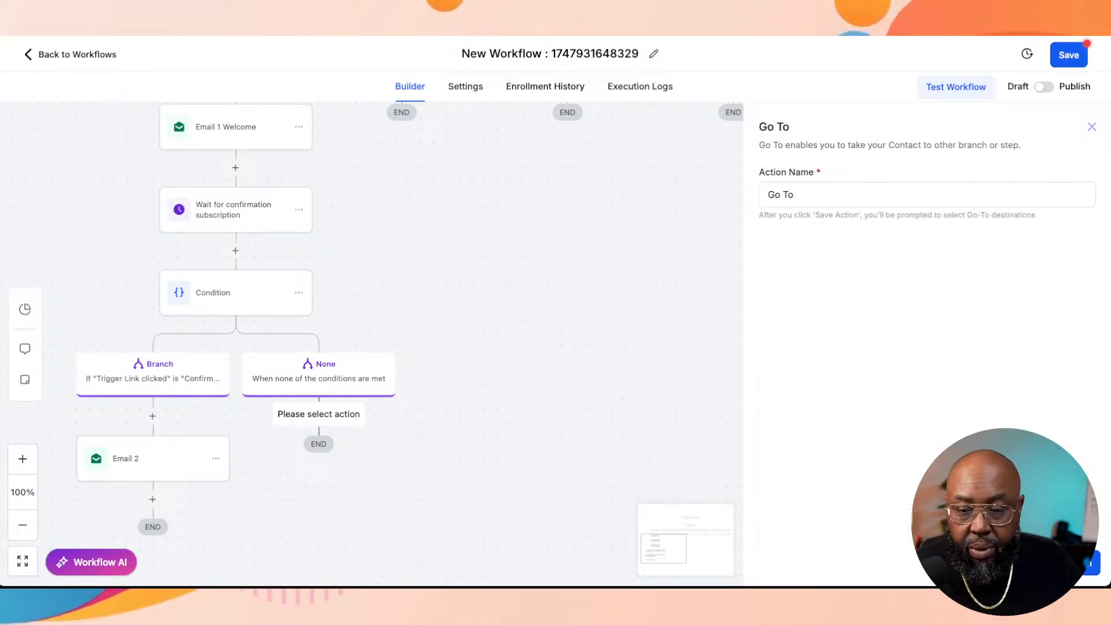
left_click(1066, 563)
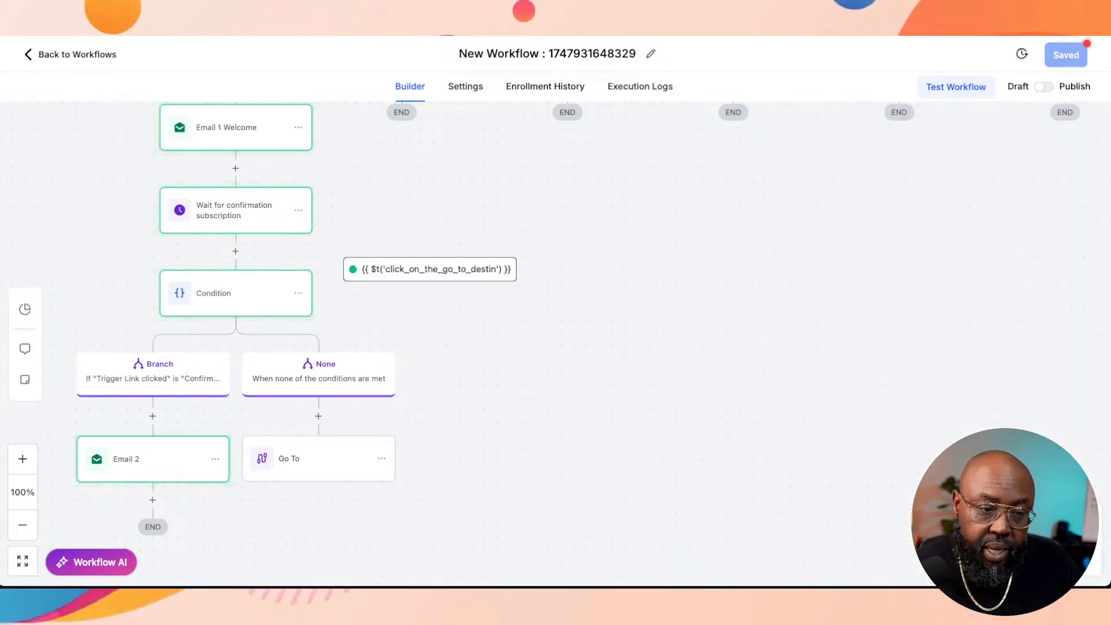
scroll(325, 223, "up", 1)
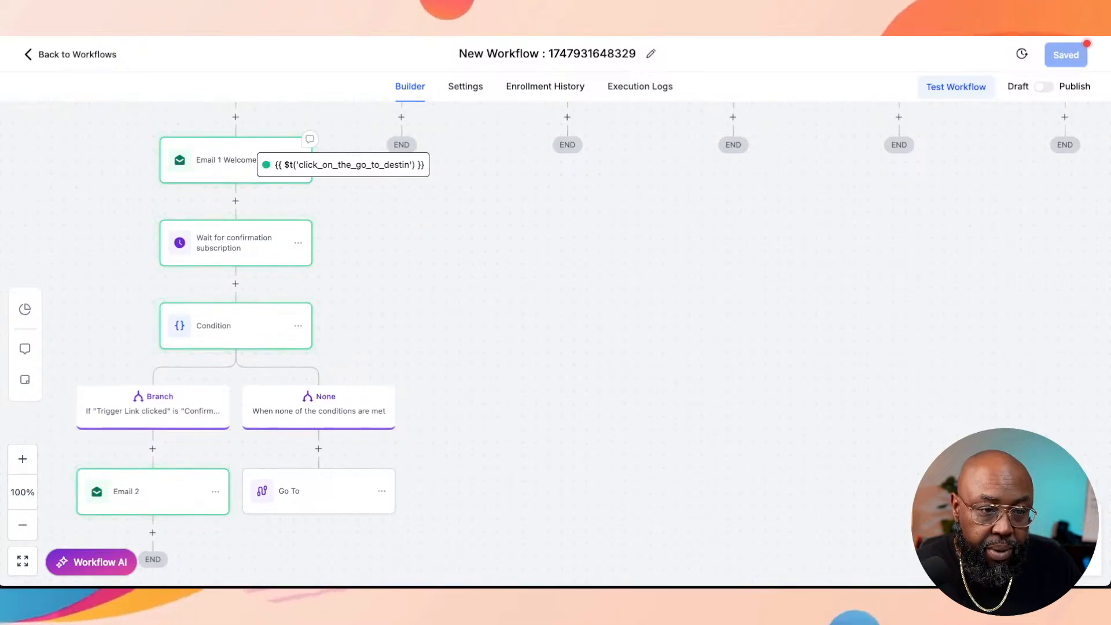
left_click(238, 177)
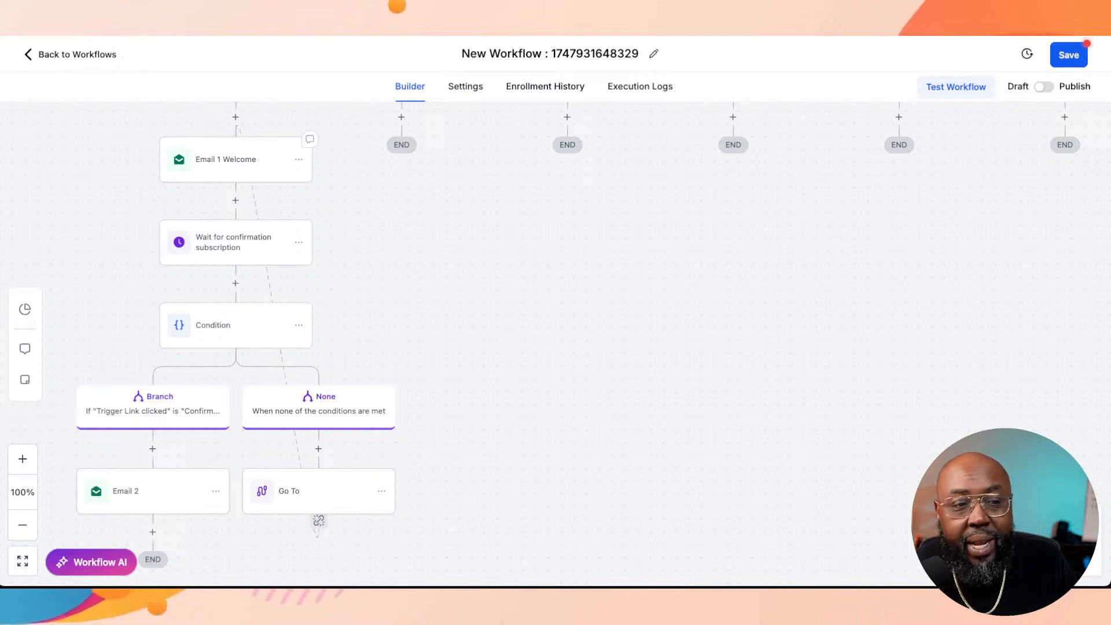
Step: Insert a Wait action with a time delay of 3 days between the None branch and Go To, and save it
scroll(556, 344, "up", 1)
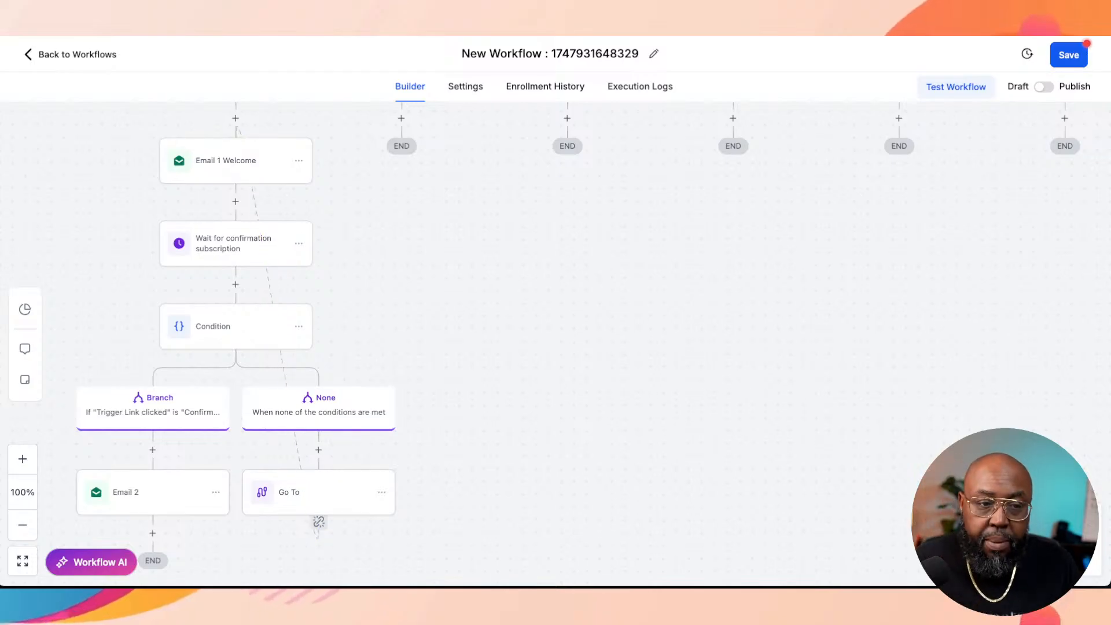
scroll(556, 344, "up", 2)
scroll(555, 345, "down", 5)
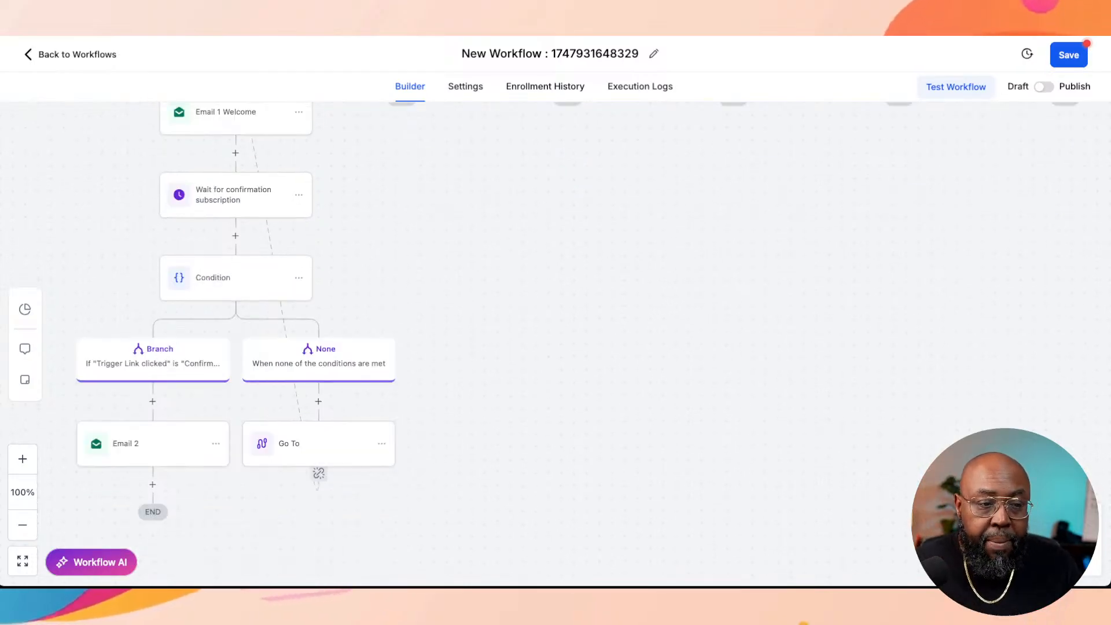
scroll(556, 344, "up", 3)
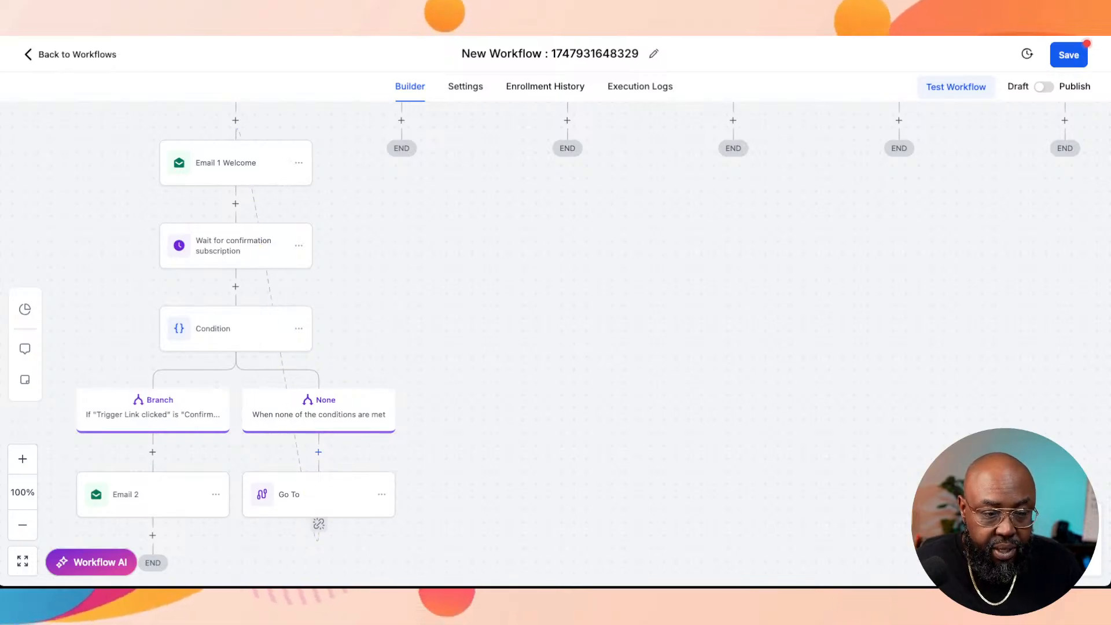
left_click(318, 452)
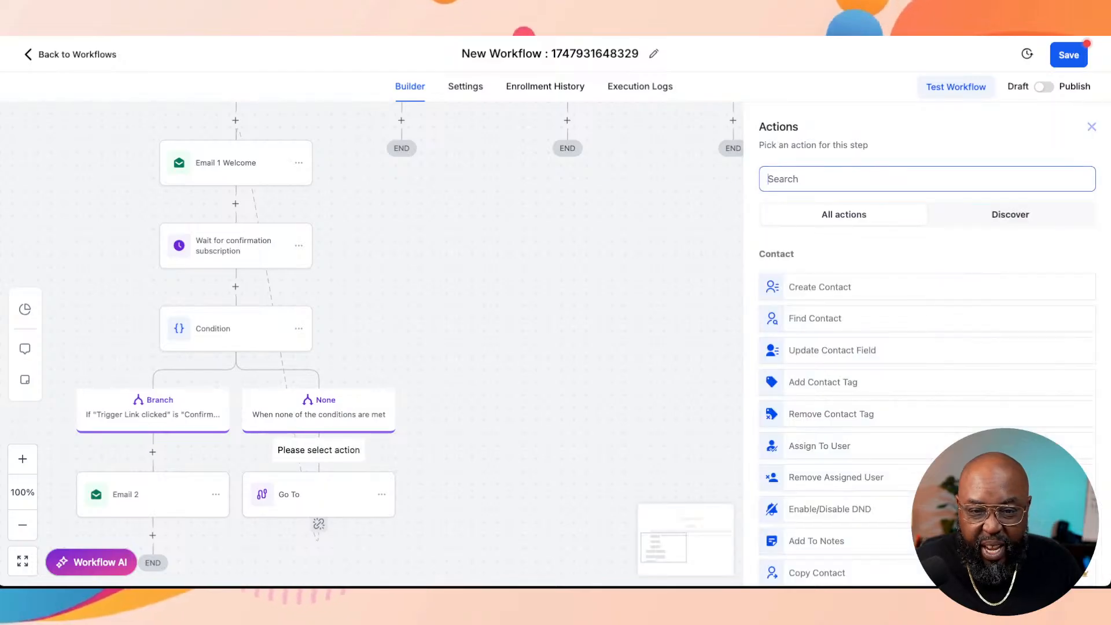
type("wa")
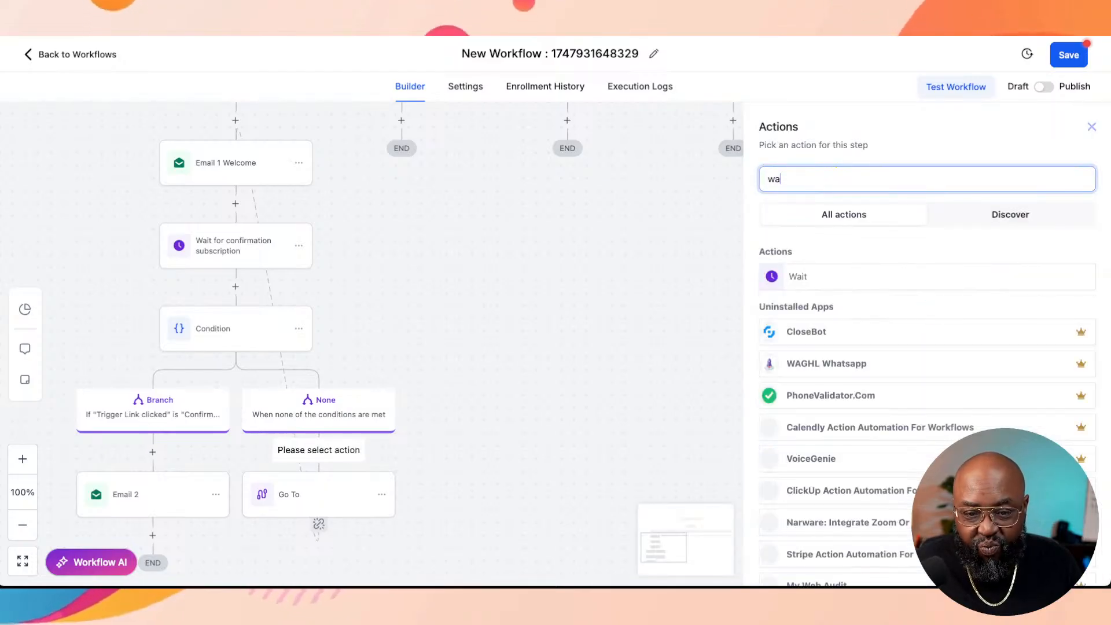
left_click(810, 277)
left_click(591, 318)
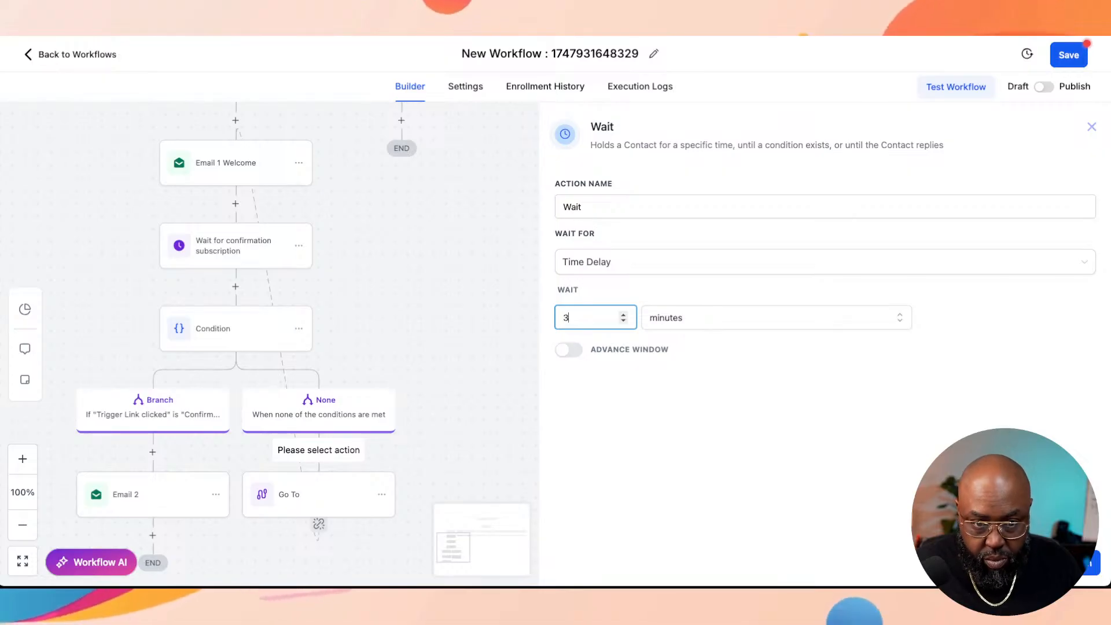
left_click(776, 318)
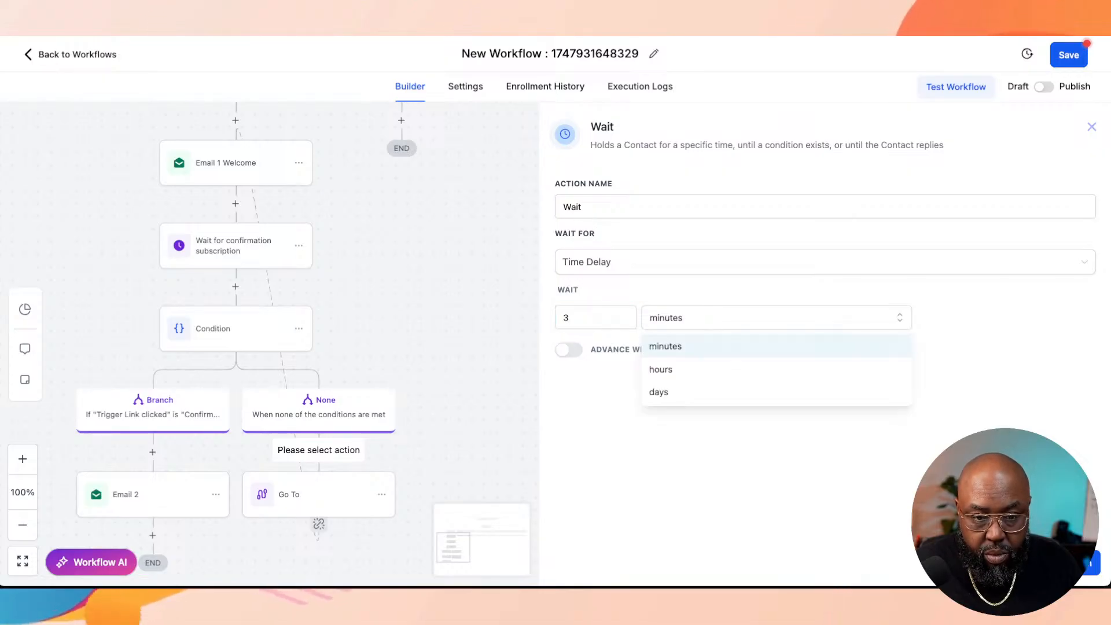
left_click(659, 392)
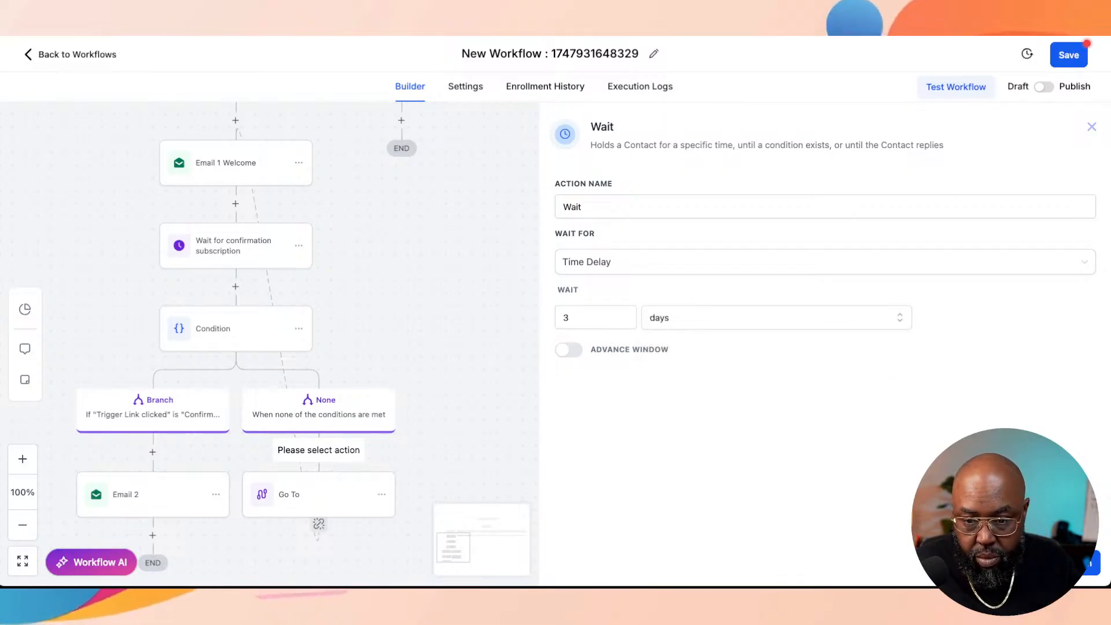
left_click(1068, 563)
Step: Reopen the wait action on the None branch and name it "Wait 3 hours"
scroll(556, 344, "down", 2)
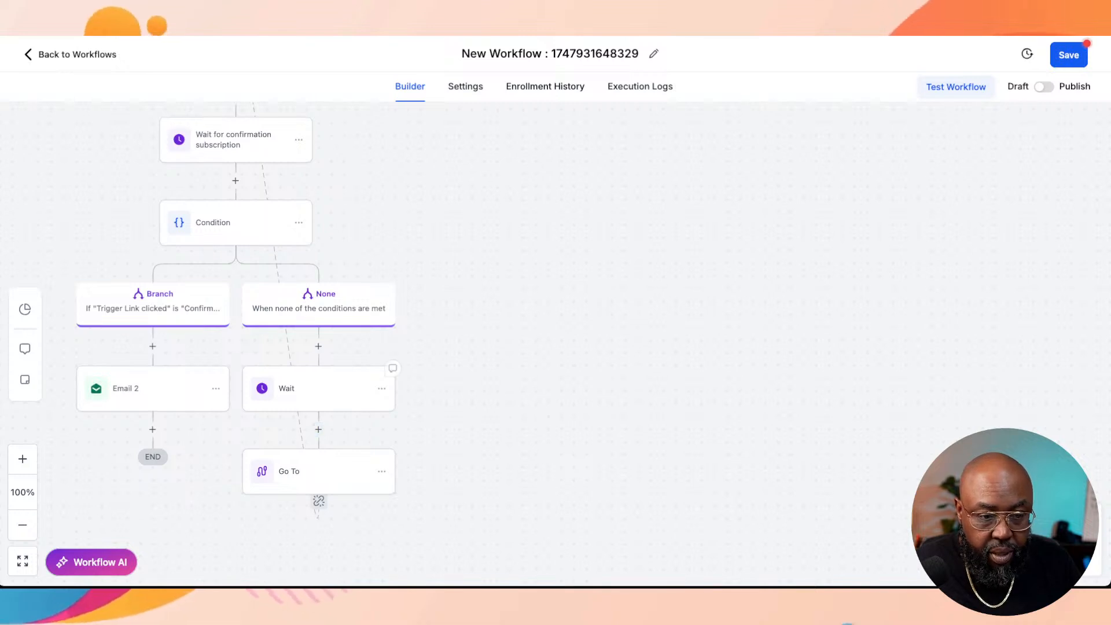
left_click(318, 388)
left_click(825, 207)
type(". ")
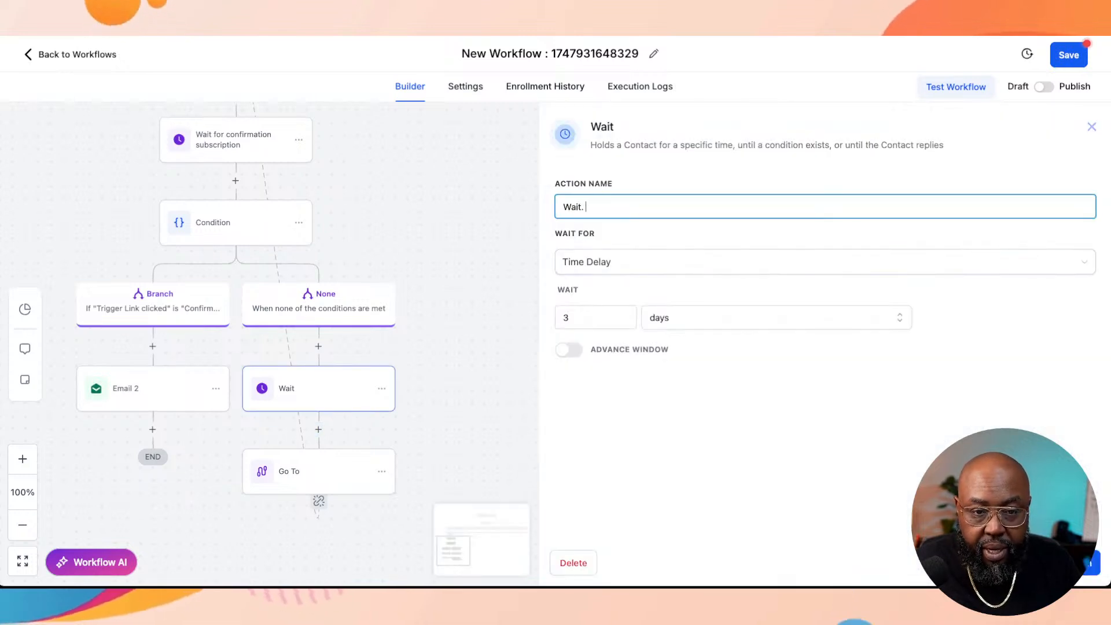
type("E")
key("BackSpace")
key("BackSpace")
key("BackSpace")
type("E")
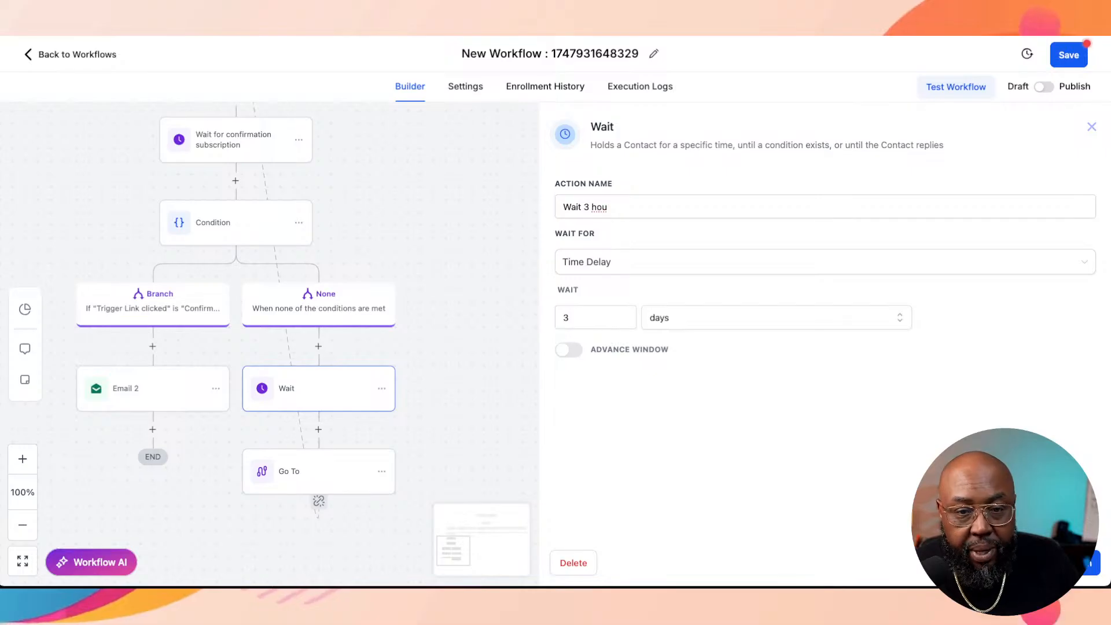
left_click(608, 207)
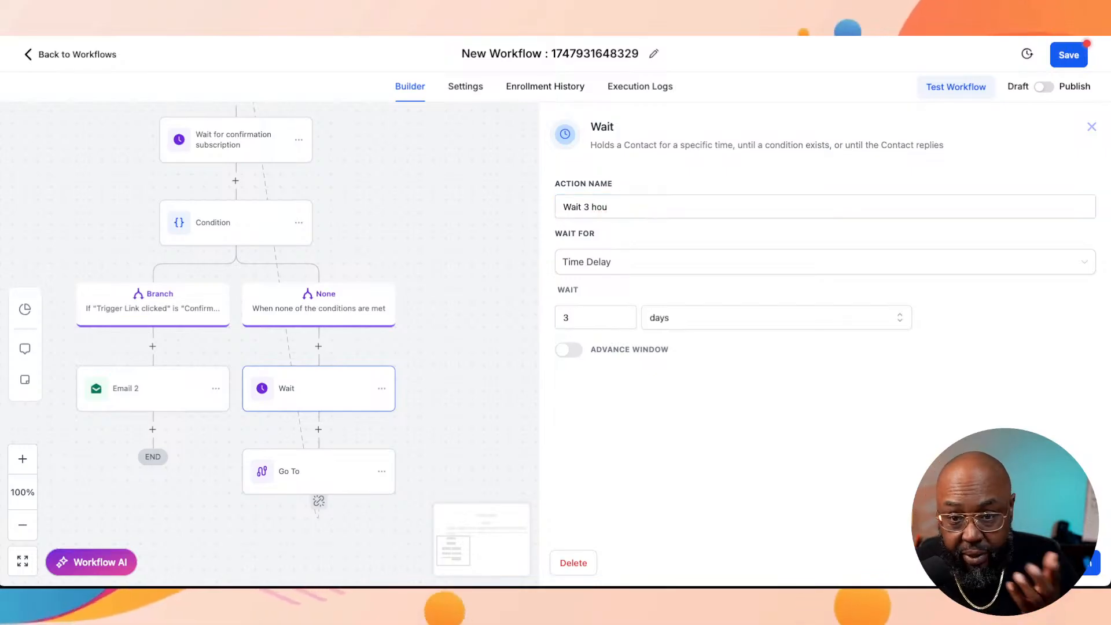
key("super+Tab")
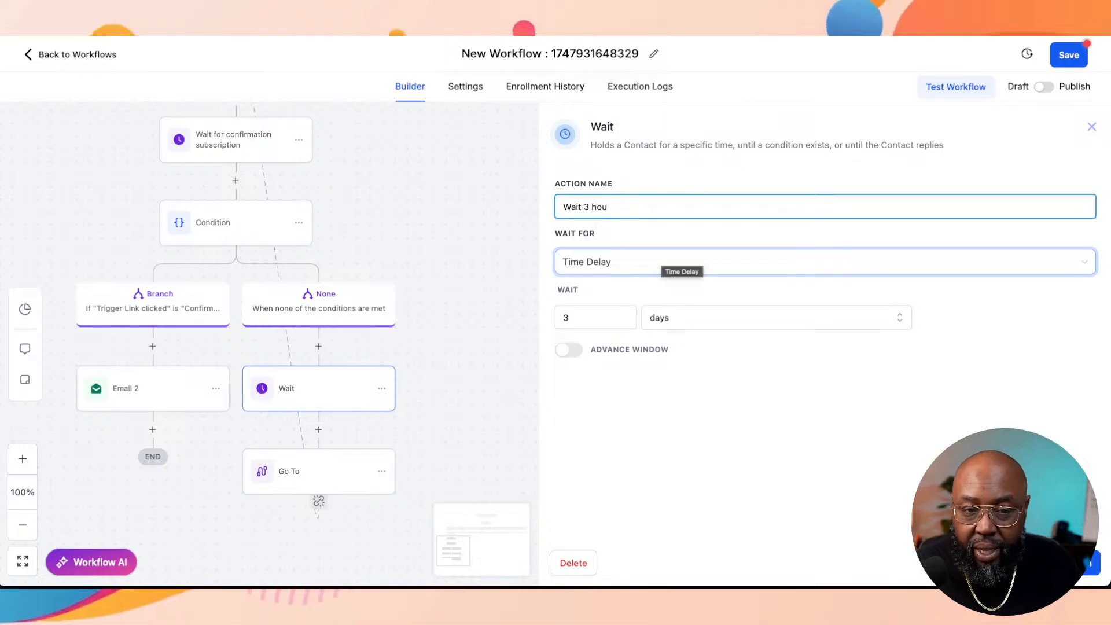
type("rs")
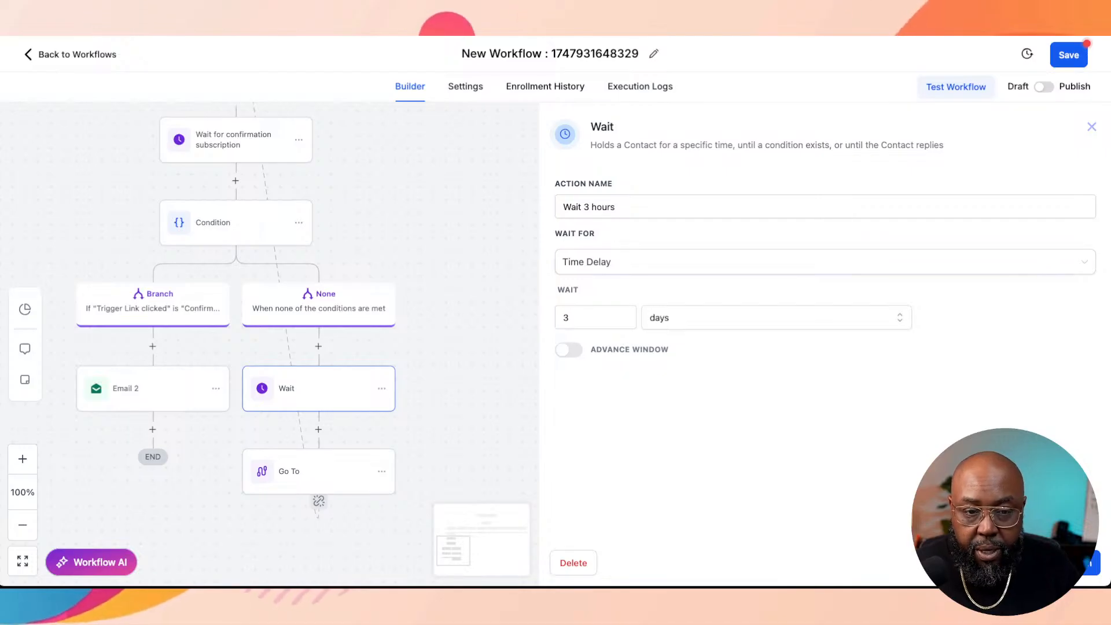
Step: Correct the wait action's name to "Wait 3 days" and save the action
double_click(603, 207)
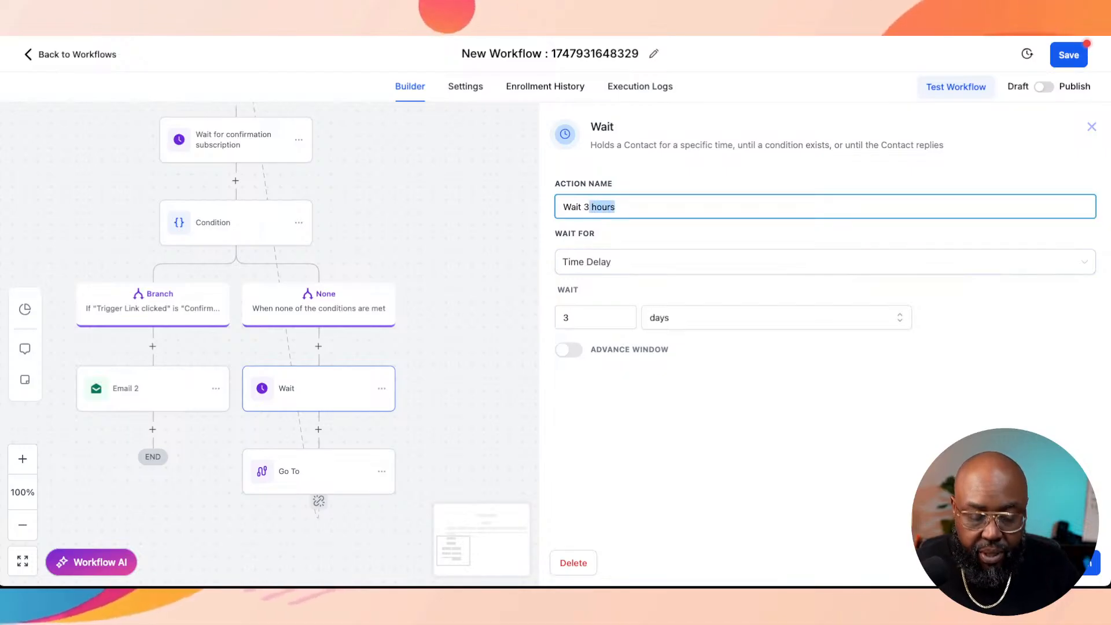
type("days")
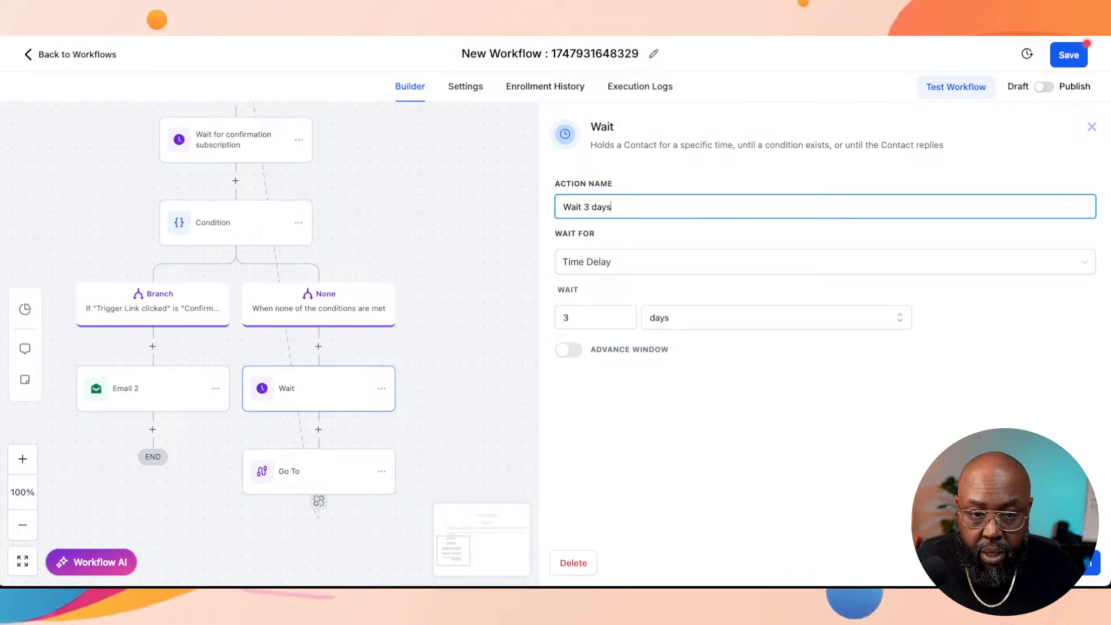
left_click(1065, 563)
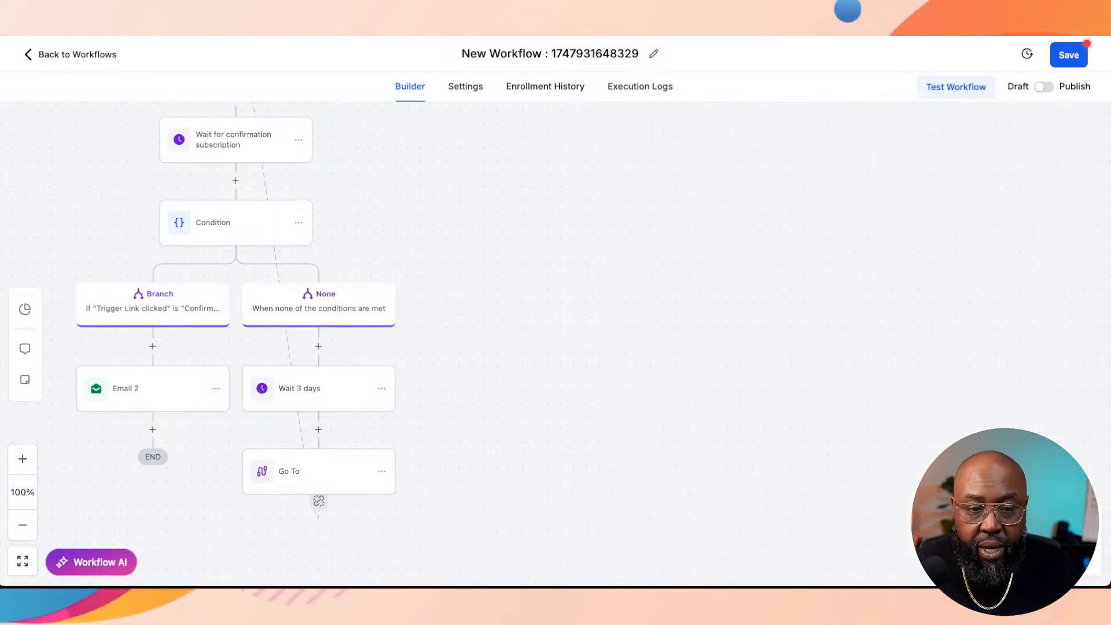
Step: Rename the workflow "7 common segments" and save it
left_click(654, 54)
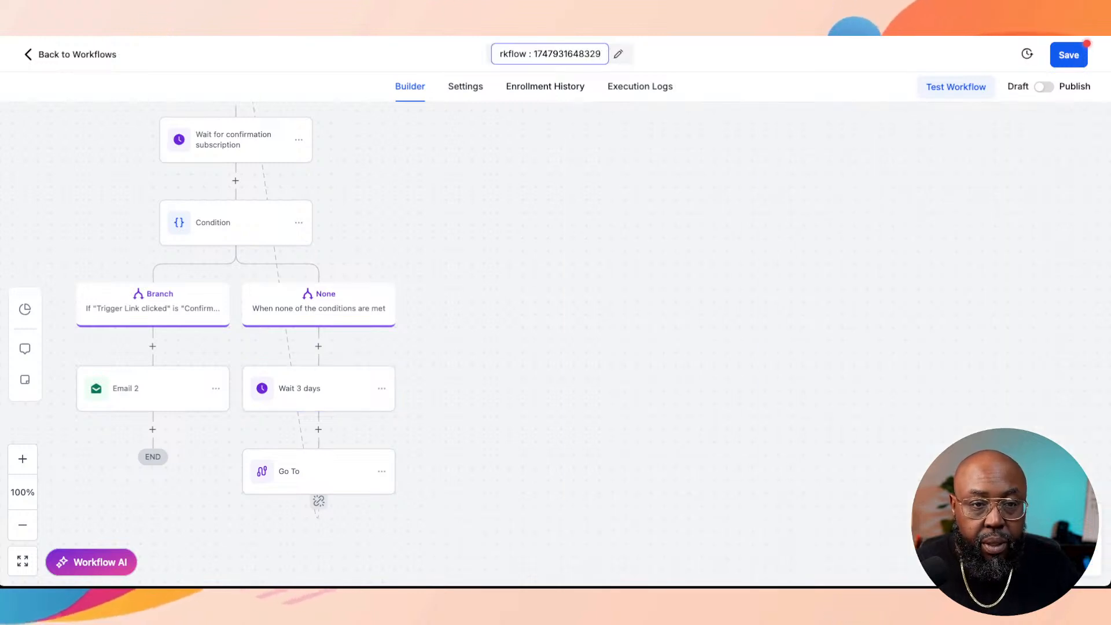
triple_click(568, 54)
type("7 common s")
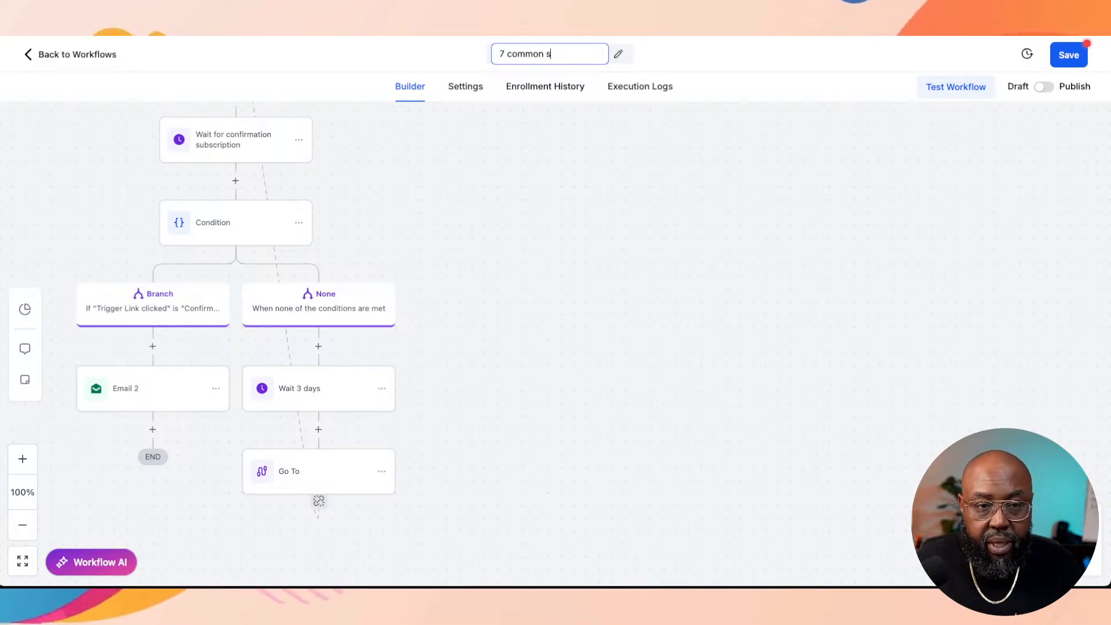
type("egments")
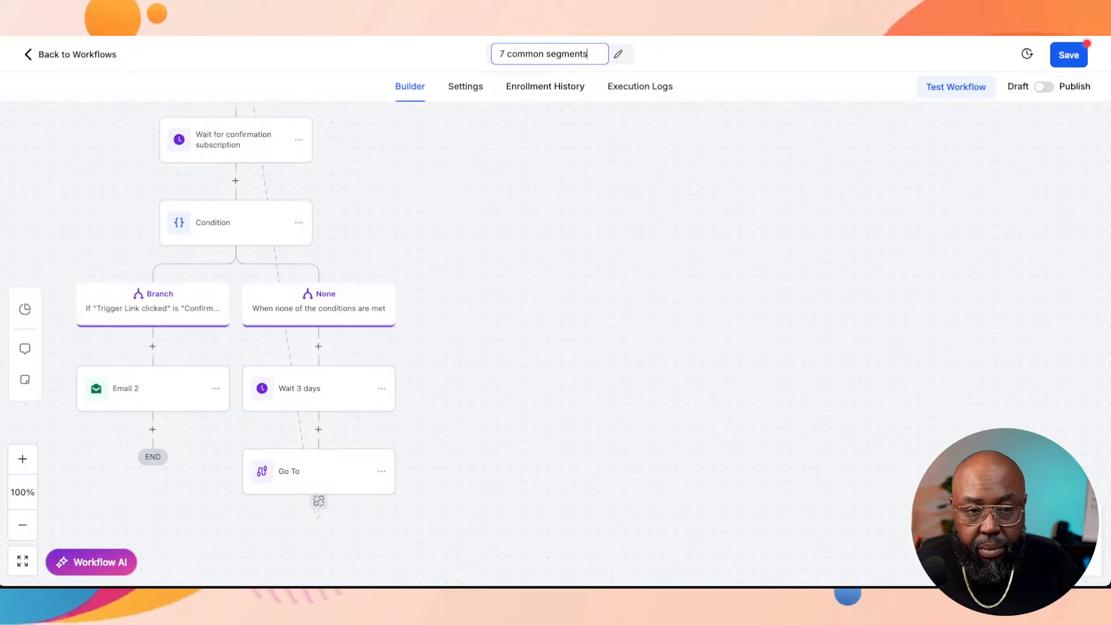
key("Return")
left_click(1069, 55)
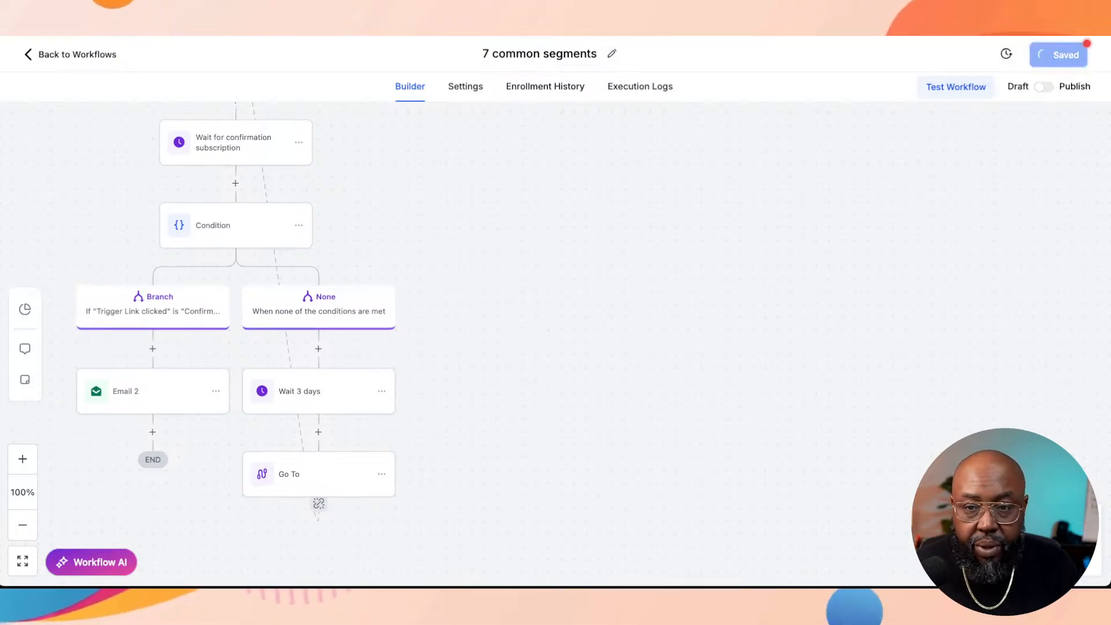
Step: Add a Send Email action beneath the Lead branch
scroll(556, 344, "up", 4)
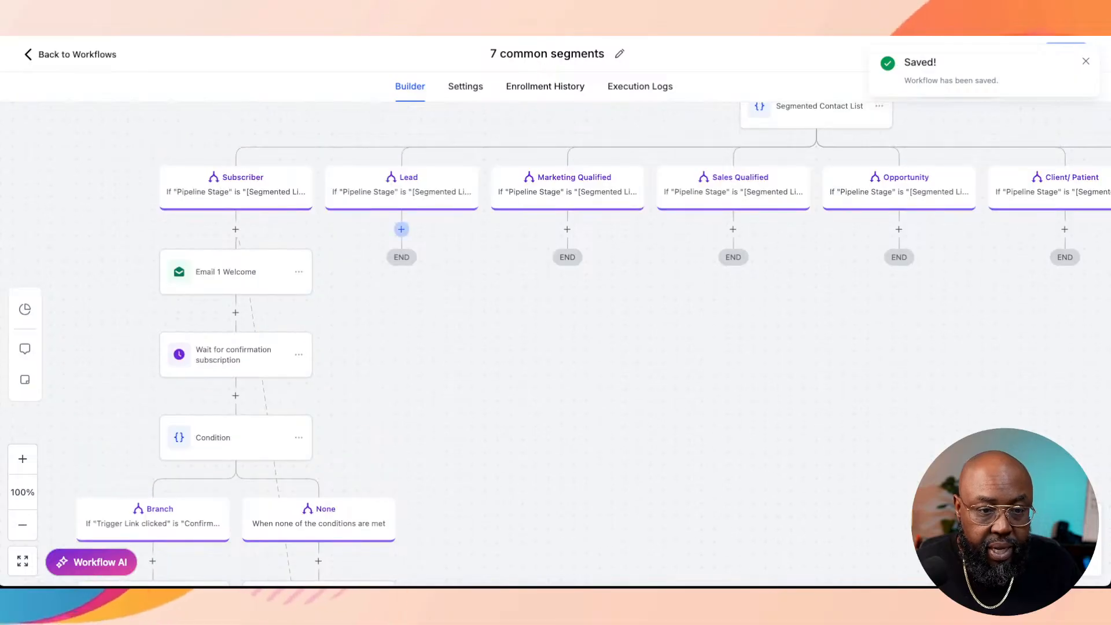
left_click(401, 229)
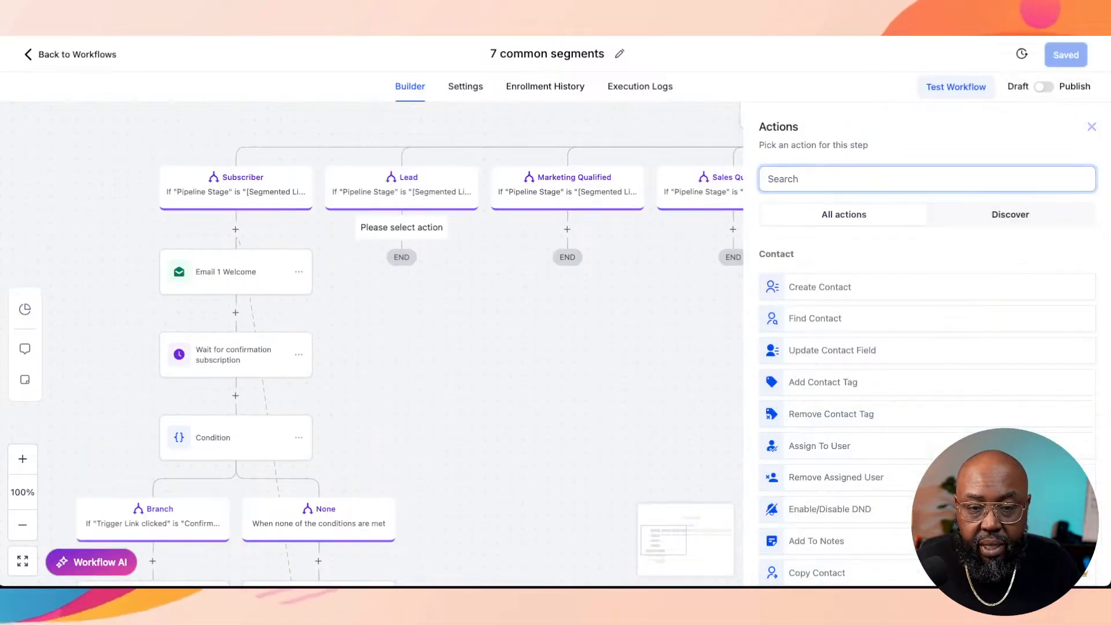
type("k")
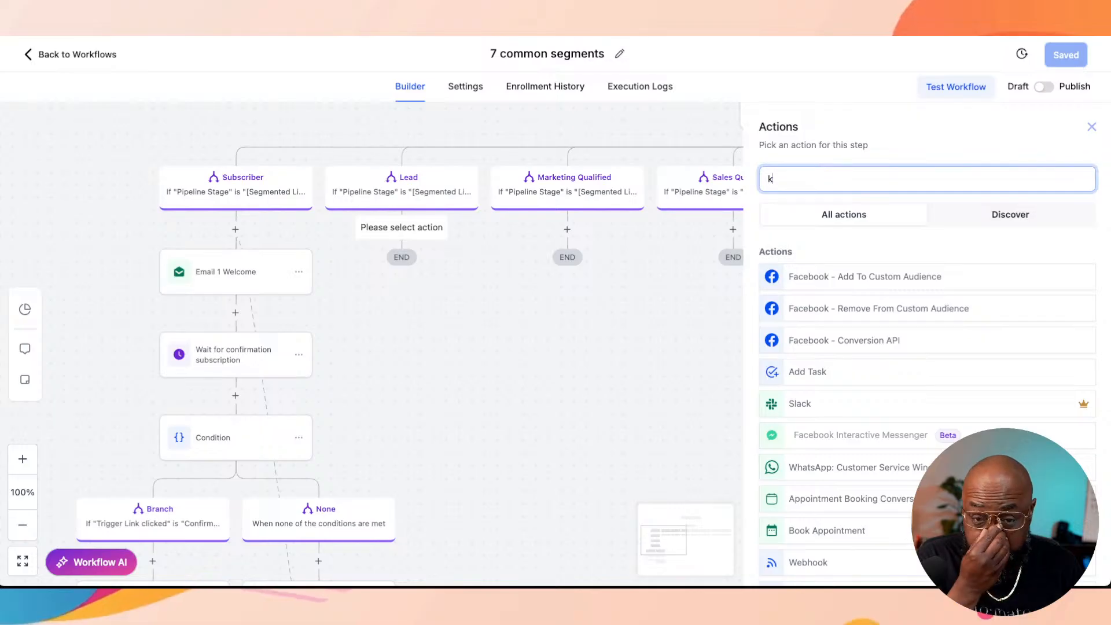
key("BackSpace")
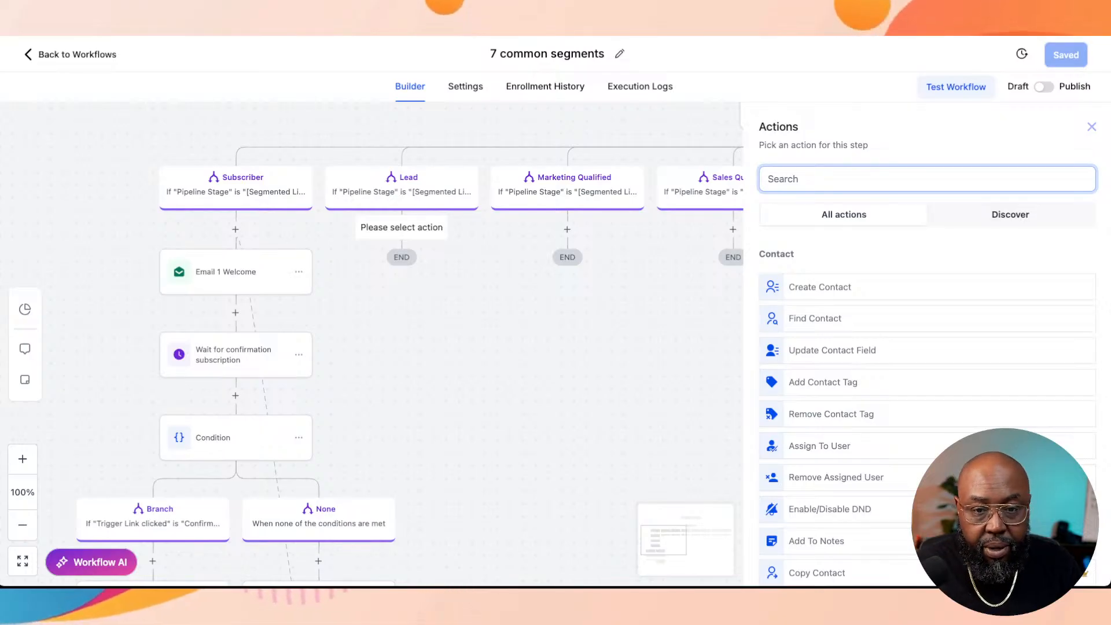
type("ema")
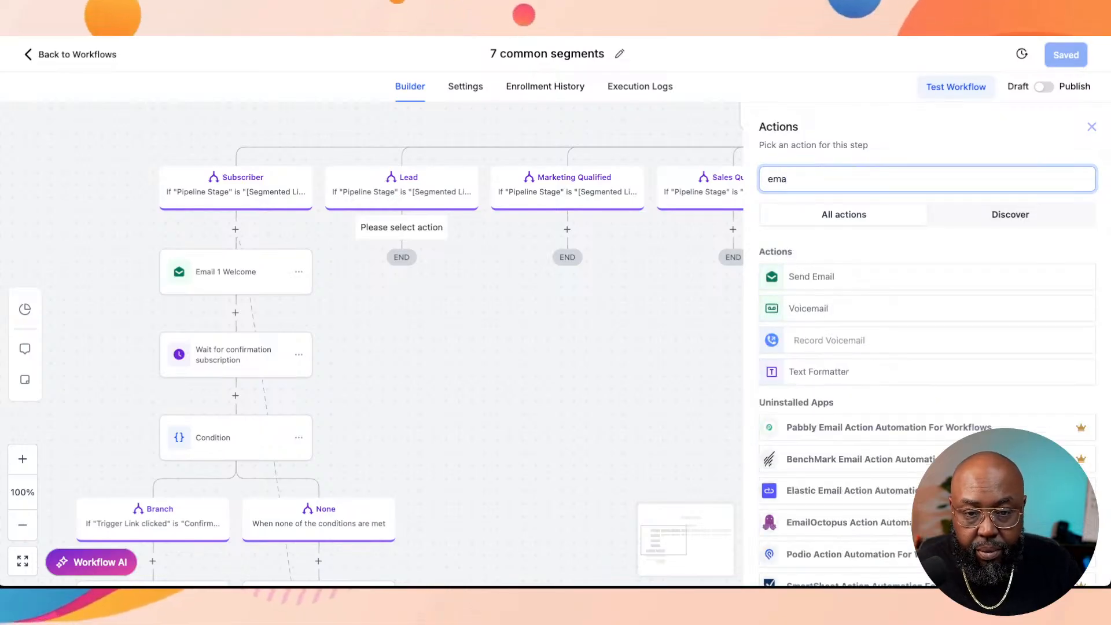
left_click(845, 277)
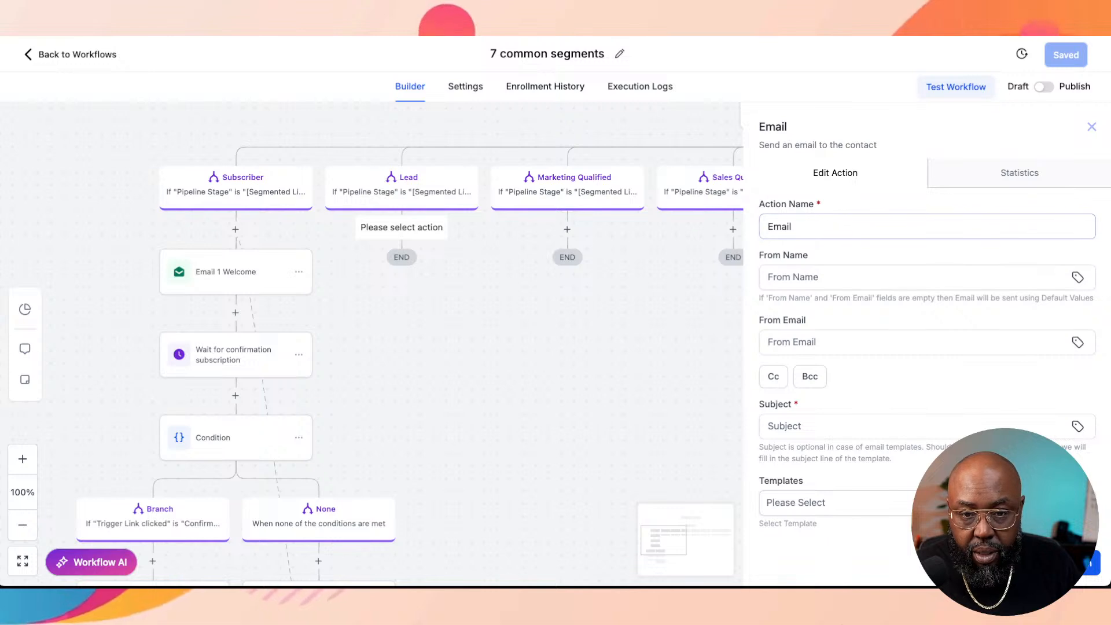
Step: Fill in the sender's name and sender's email address for the Lead branch email
left_click(879, 278)
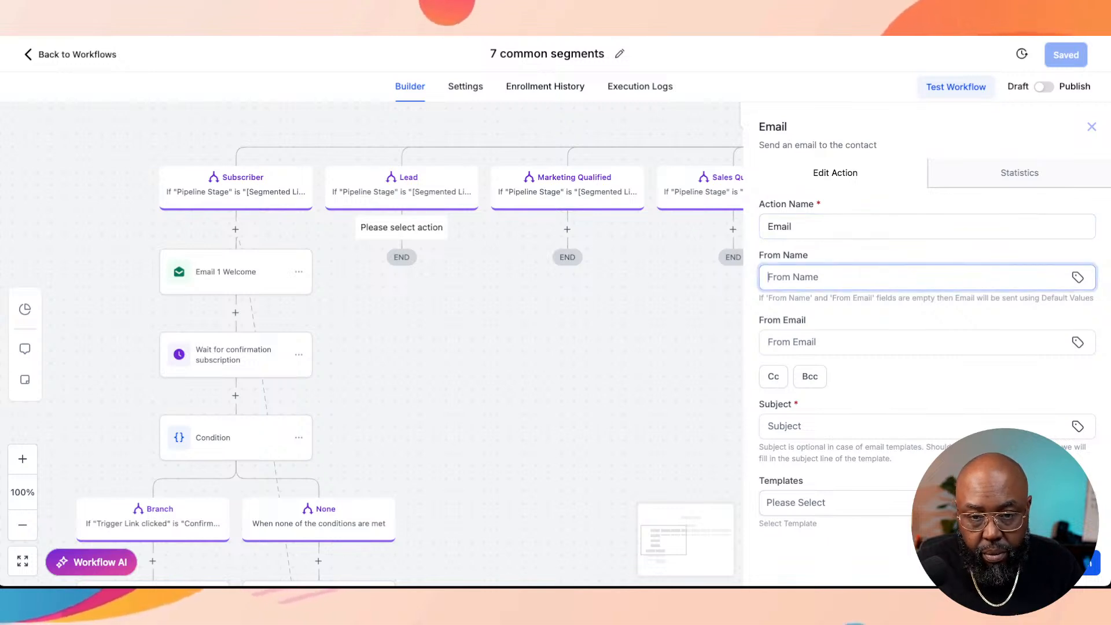
type("Xavier")
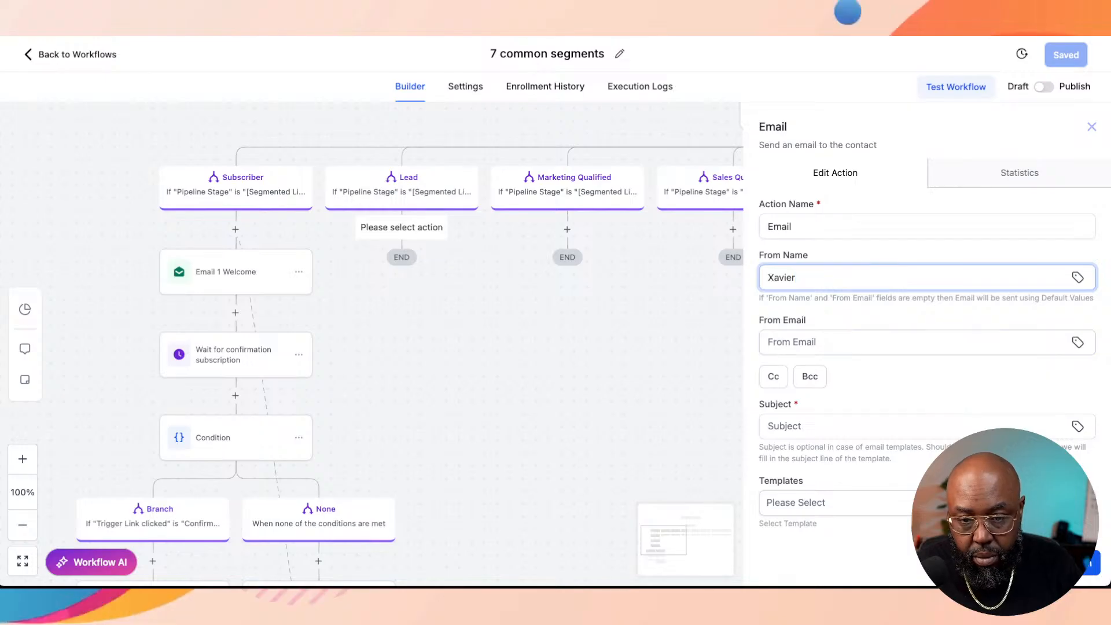
left_click(880, 342)
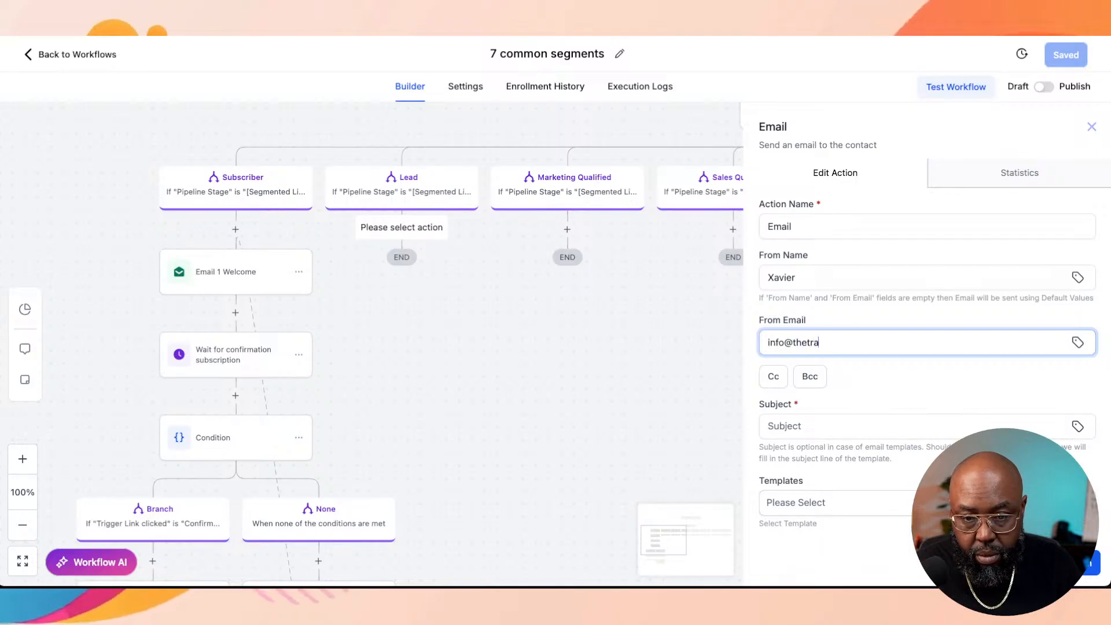
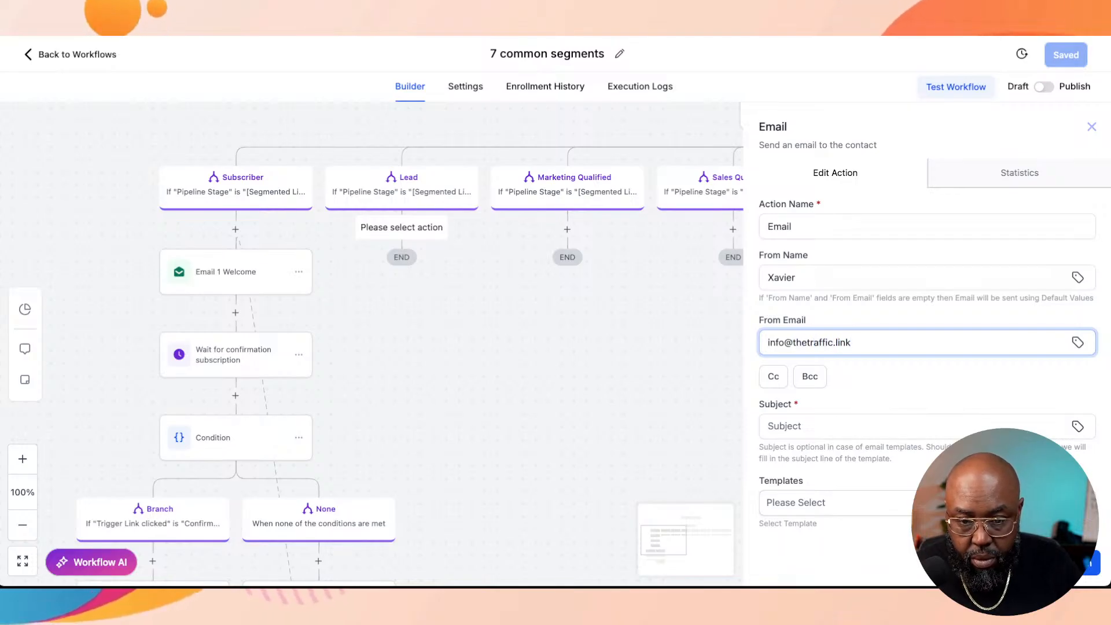
Step: Set the Lead email's subject to "Learn more about our practice"
scroll(926, 347, "down", 1)
left_click(926, 408)
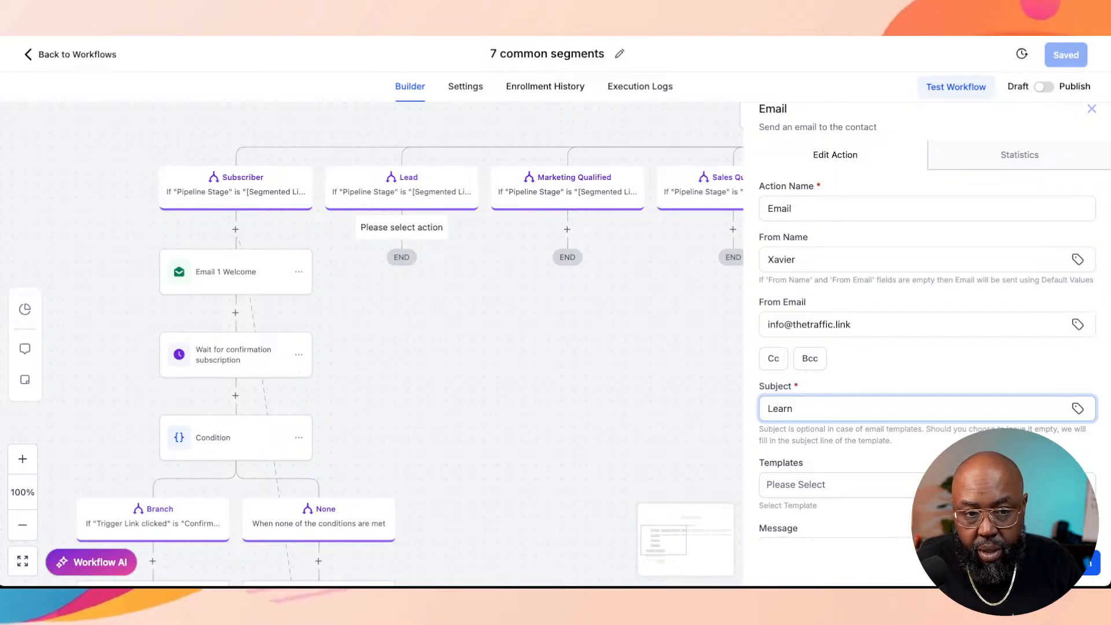
type("Learn mour")
key("BackSpace")
key("BackSpace")
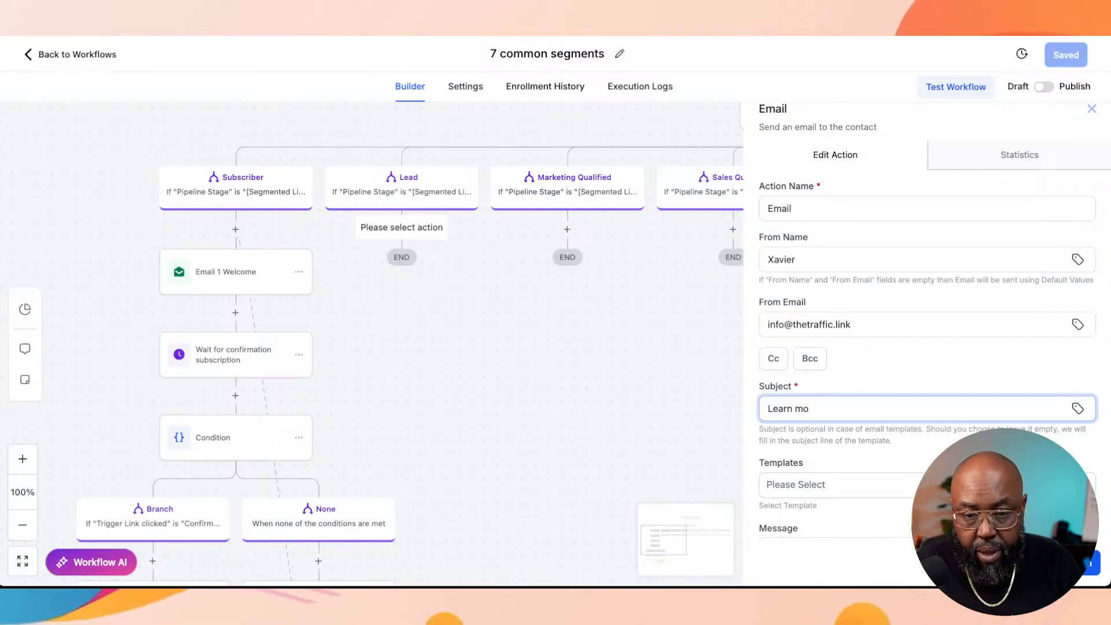
type("re about our")
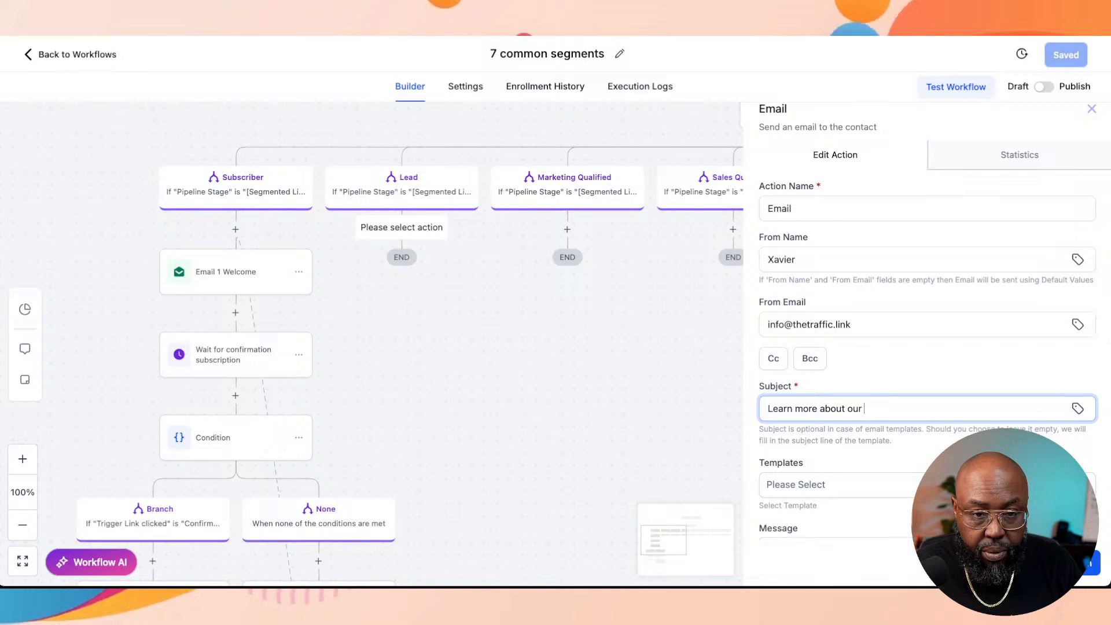
key("BackSpace")
key("BackSpace")
key("BackSpace")
key("BackSpace")
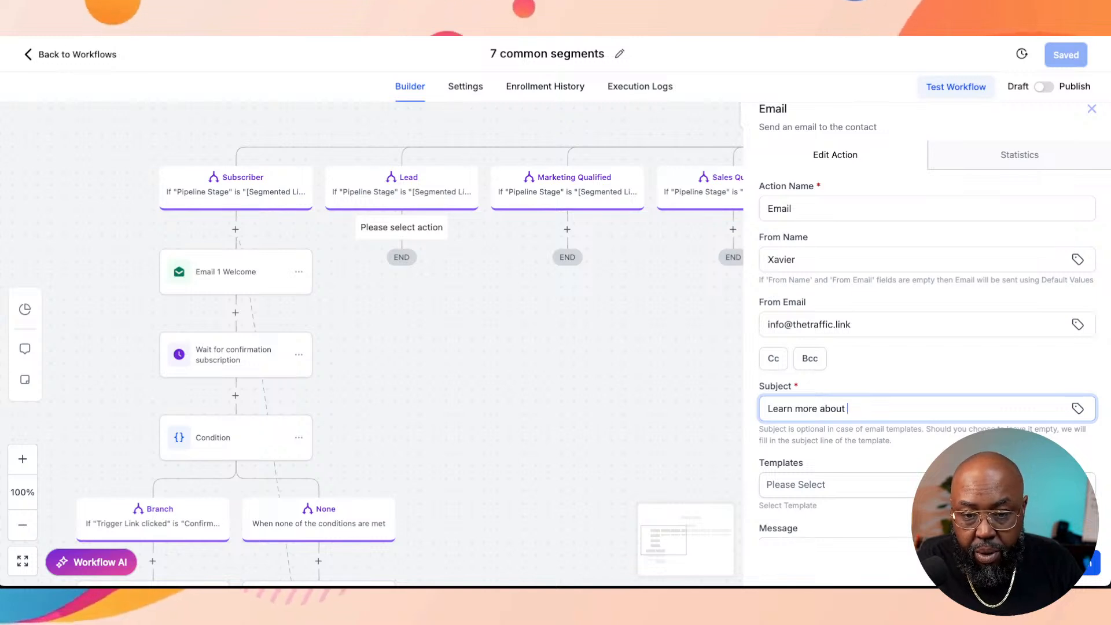
type("our")
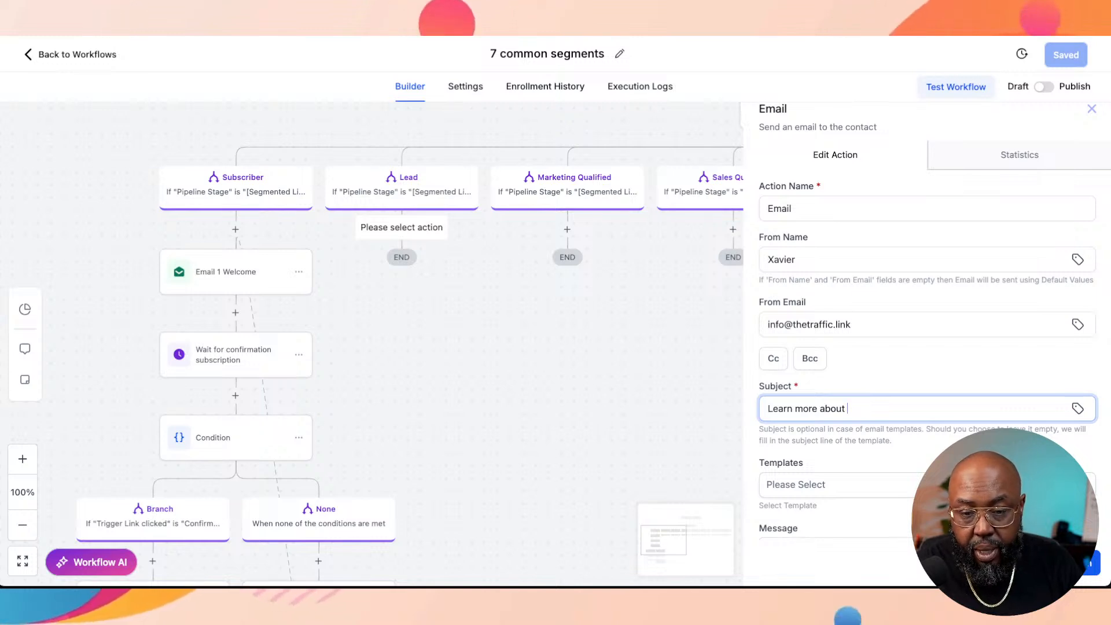
type(" pro")
key("BackSpace")
key("BackSpace")
key("BackSpace")
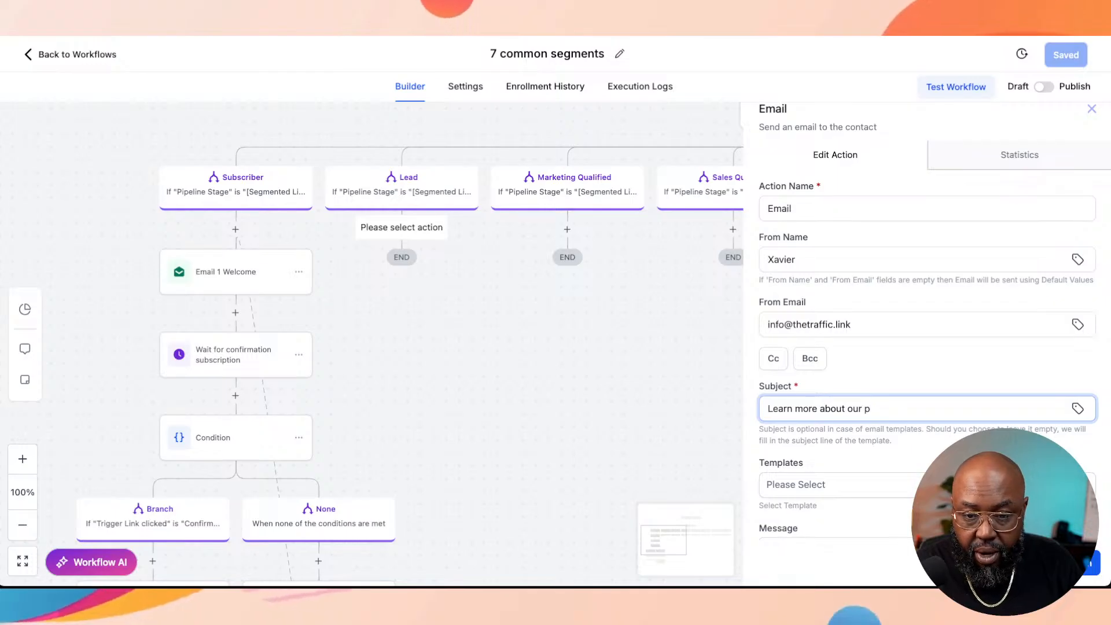
type("prac")
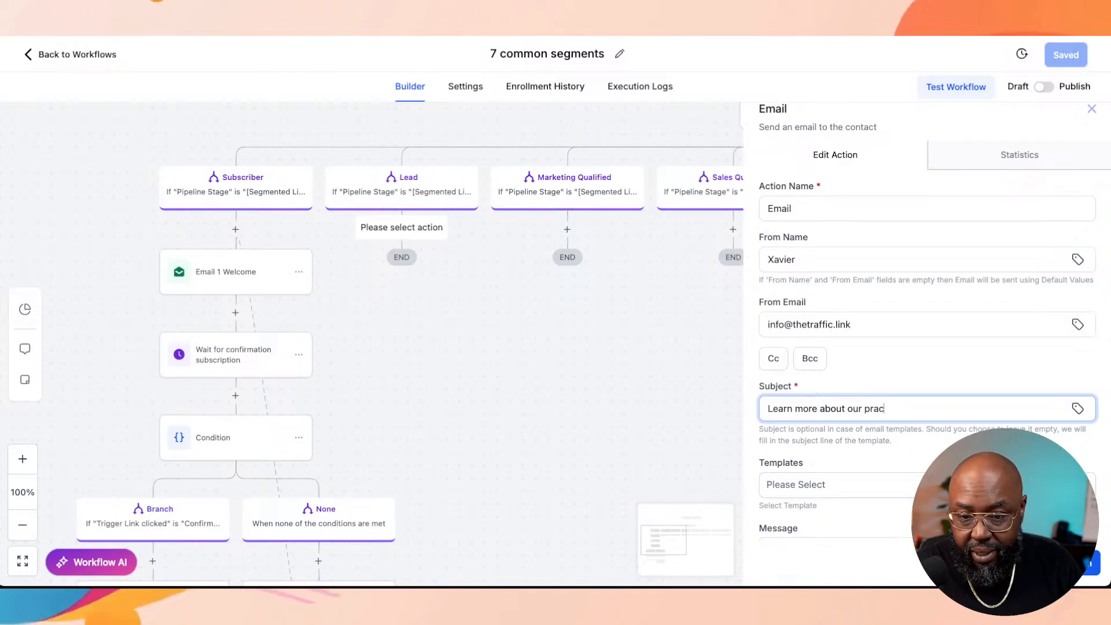
type("ti")
key("BackSpace")
type("ce")
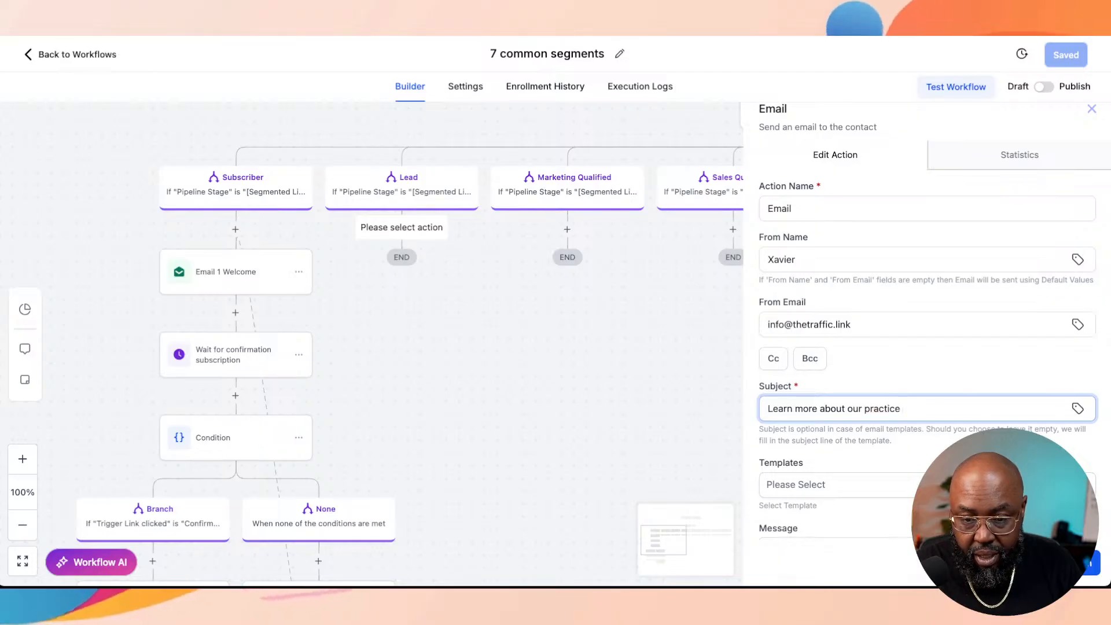
scroll(810, 452, "down", 2)
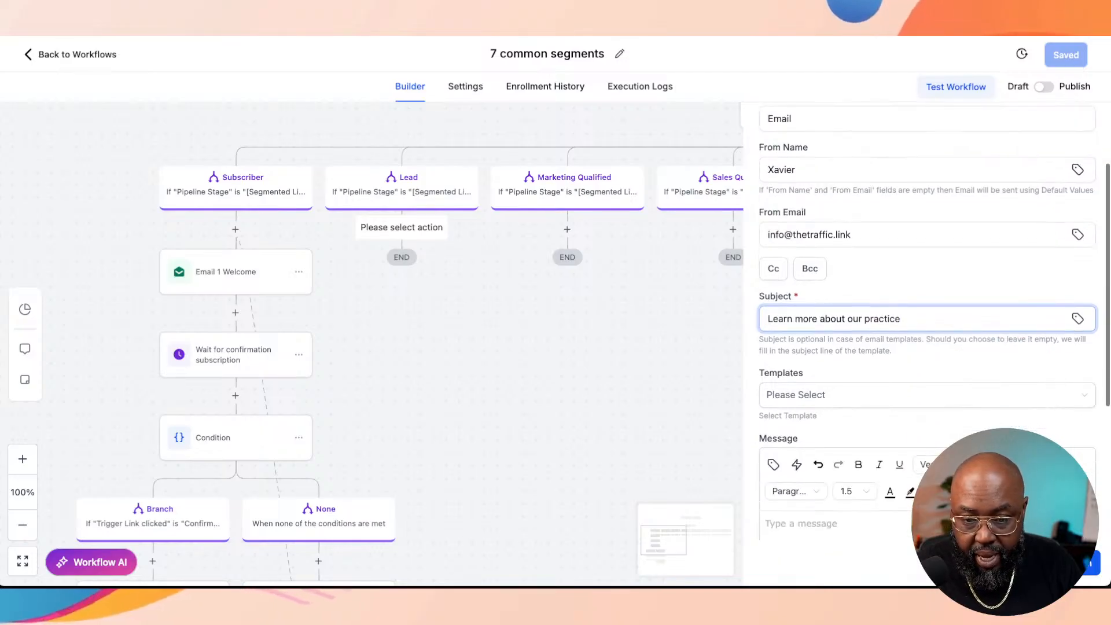
scroll(810, 452, "down", 2)
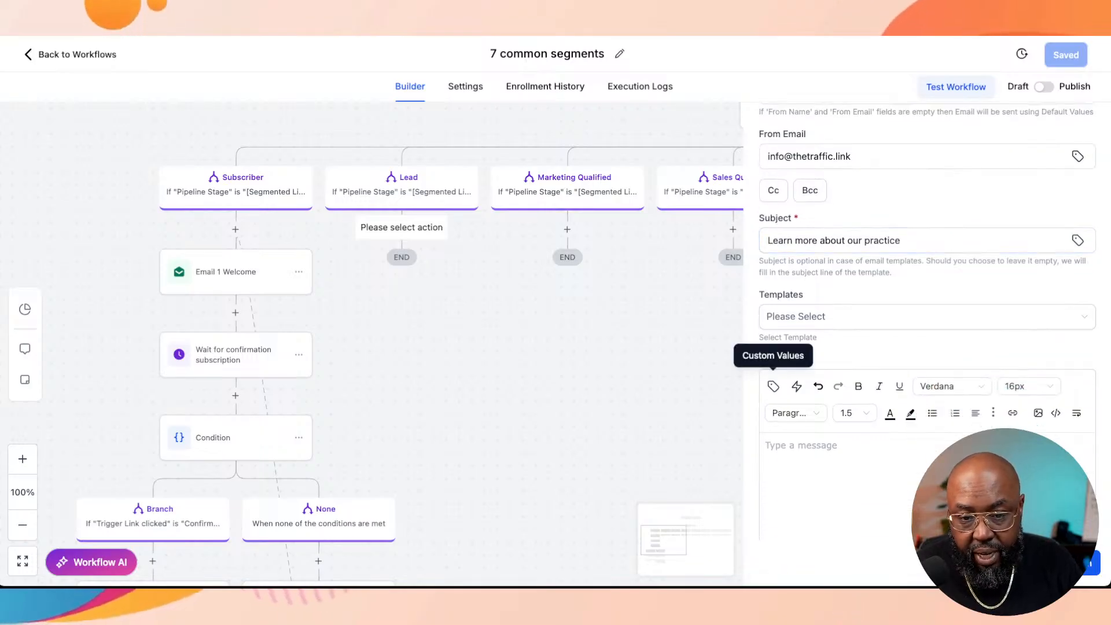
left_click(774, 386)
left_click(752, 90)
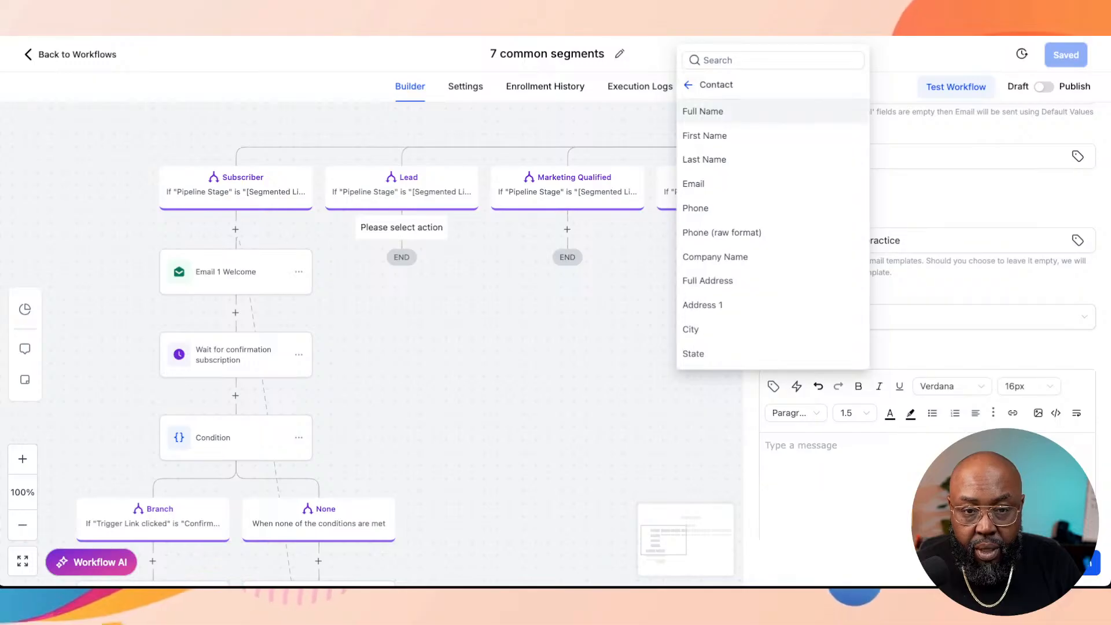
left_click(703, 111)
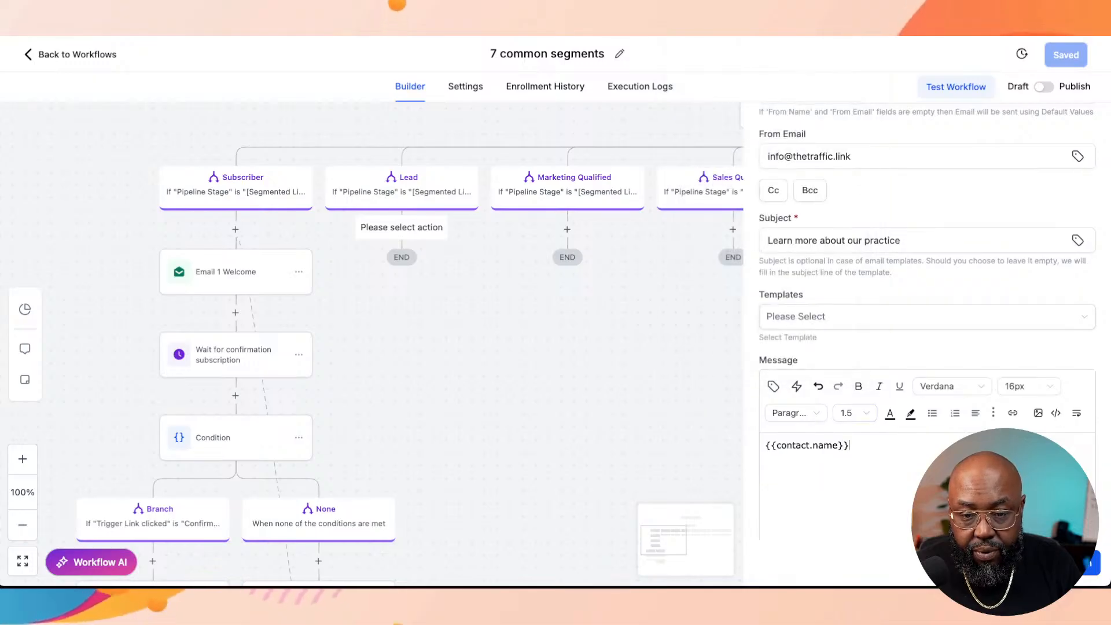
key("alt+shift+Left")
key("alt+shift+Left")
key("BackSpace")
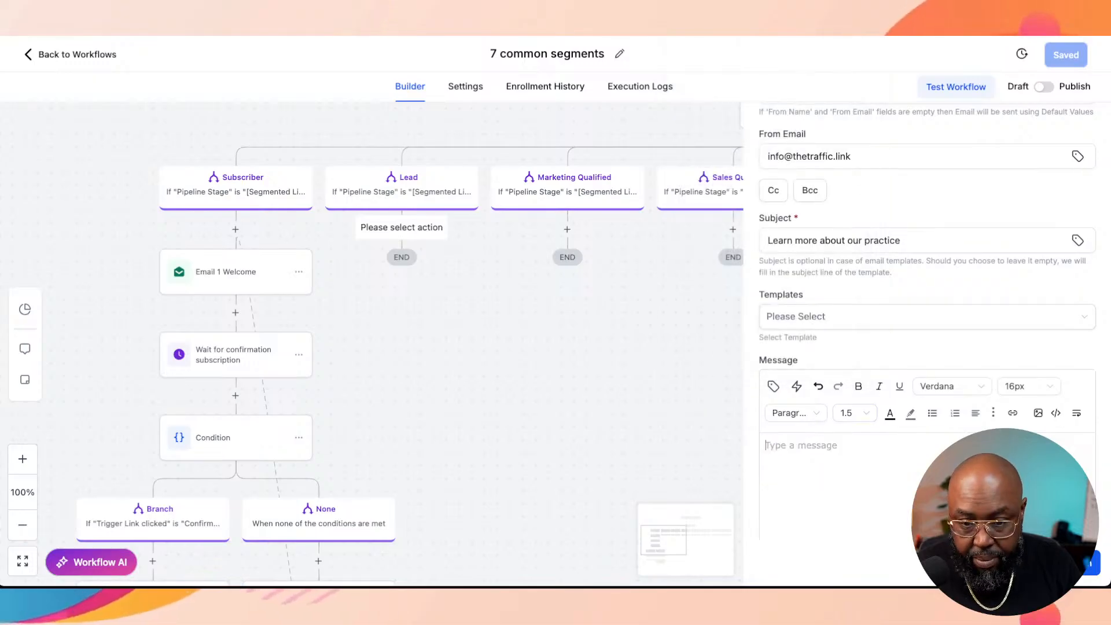
Step: Start the email message with the contact's First Name custom value followed by a comma and a new paragraph
left_click(773, 386)
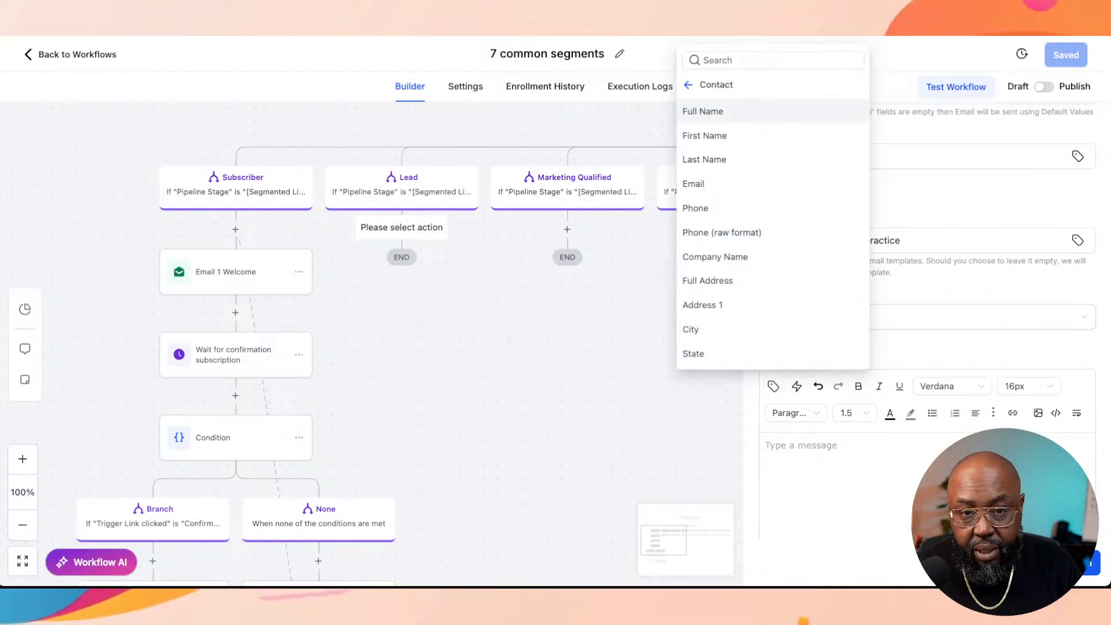
left_click(704, 136)
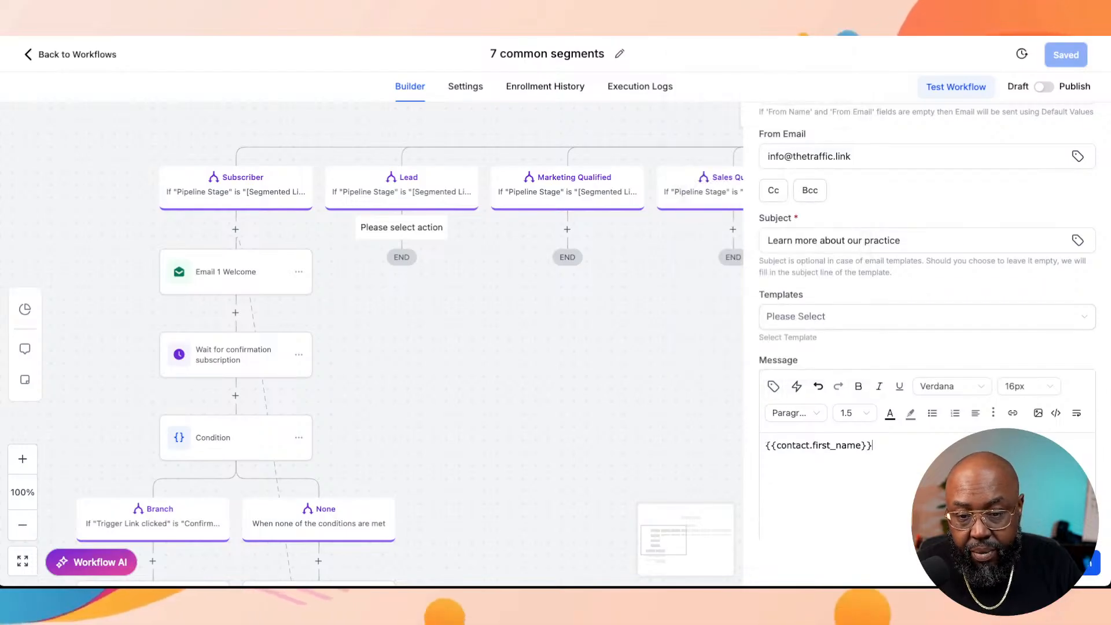
type(",")
key("Return")
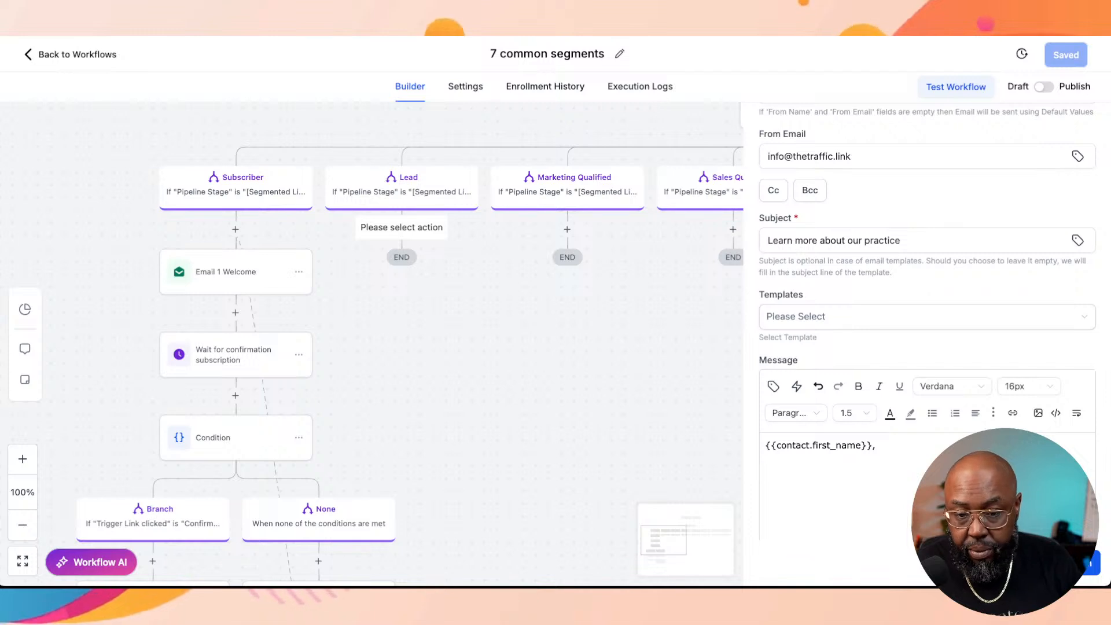
type("Thank you for")
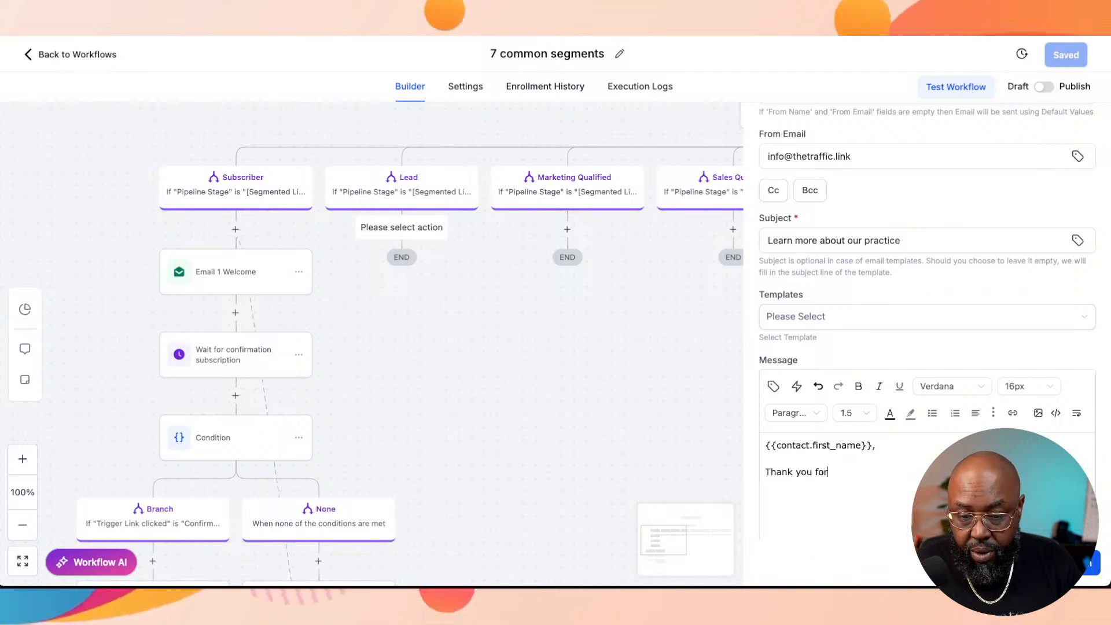
key("BackSpace")
key("BackSpace")
key("BackSpace")
key("BackSpace")
key("BackSpace")
key("BackSpace")
key("BackSpace")
key("BackSpace")
key("BackSpace")
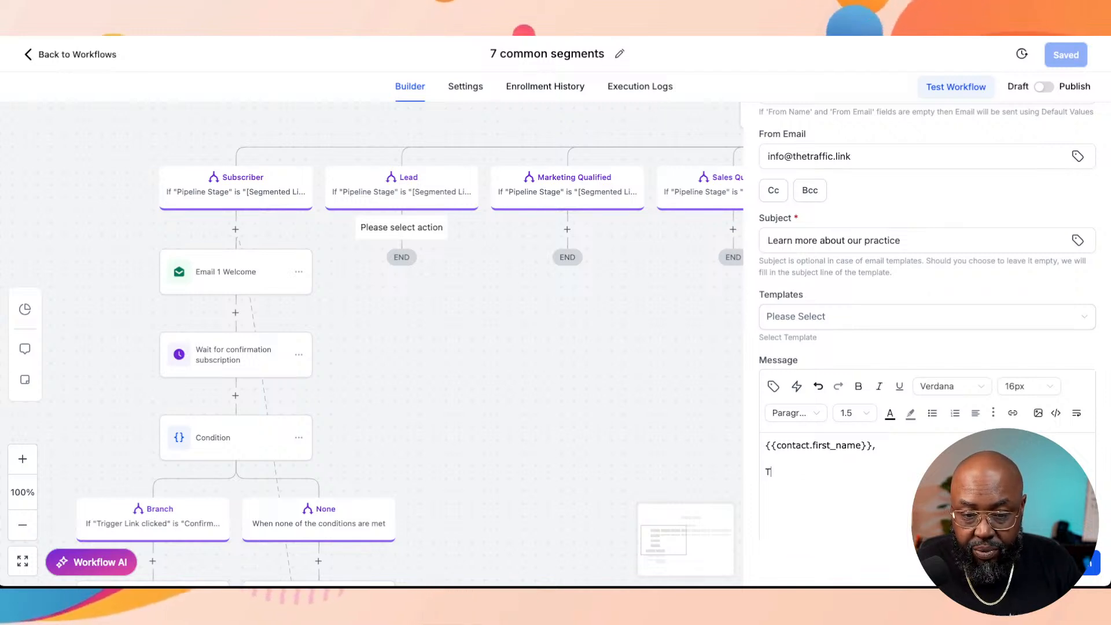
Step: Write a message paragraph beginning "We hope you enjoyed our client" and ending "here (<-- this is a link)", followed by a blank line
type("We home ")
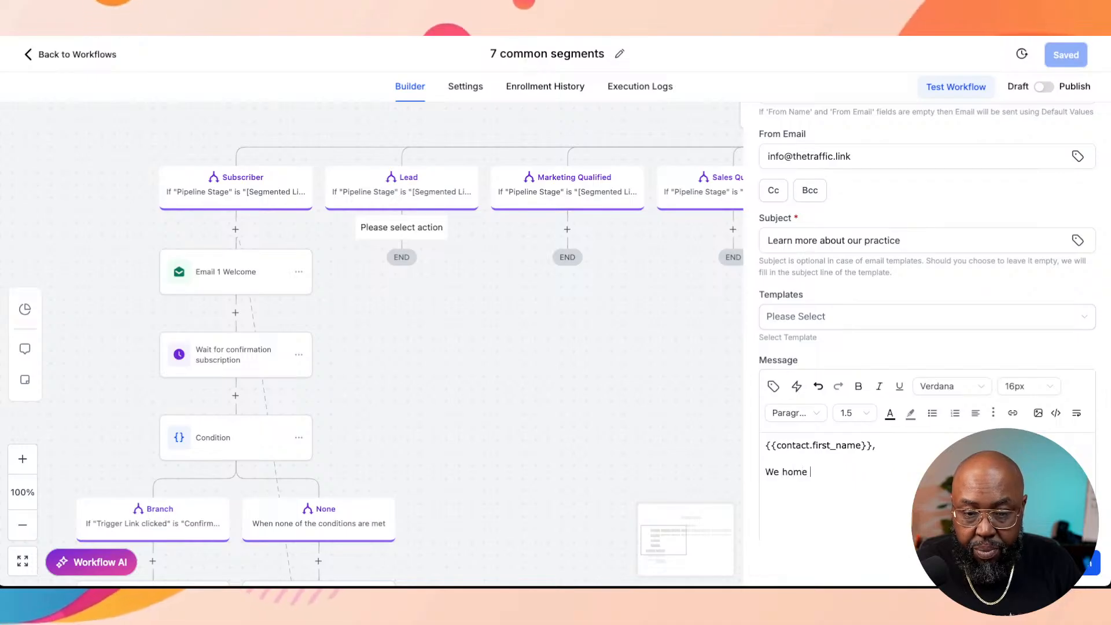
key("BackSpace")
key("BackSpace")
key("BackSpace")
type("pe yo")
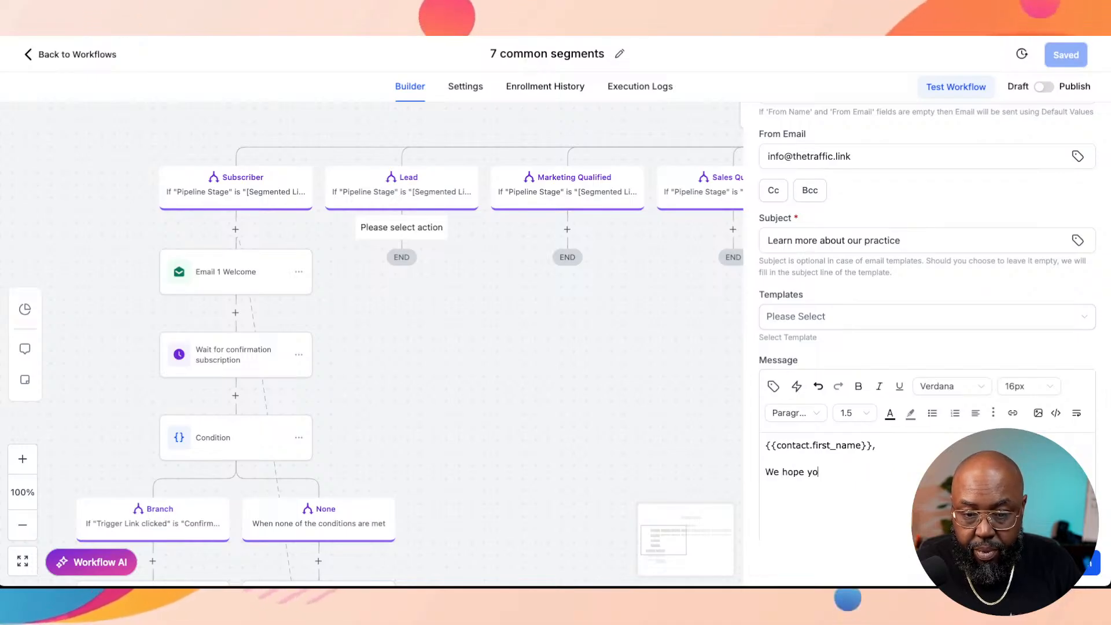
type("u enjoy")
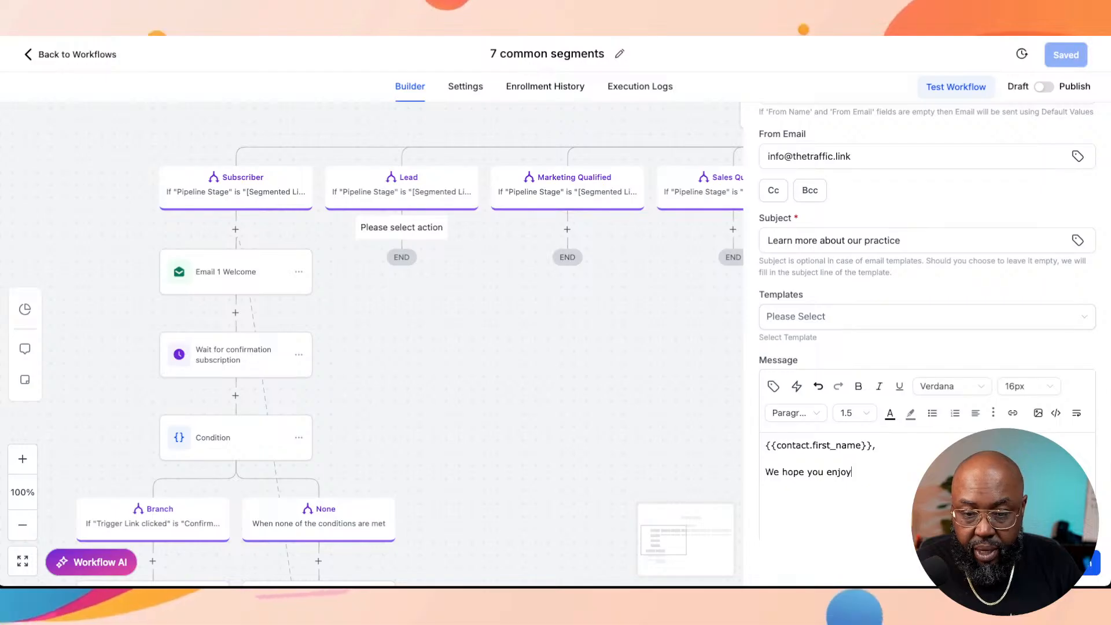
type("ed our client suc")
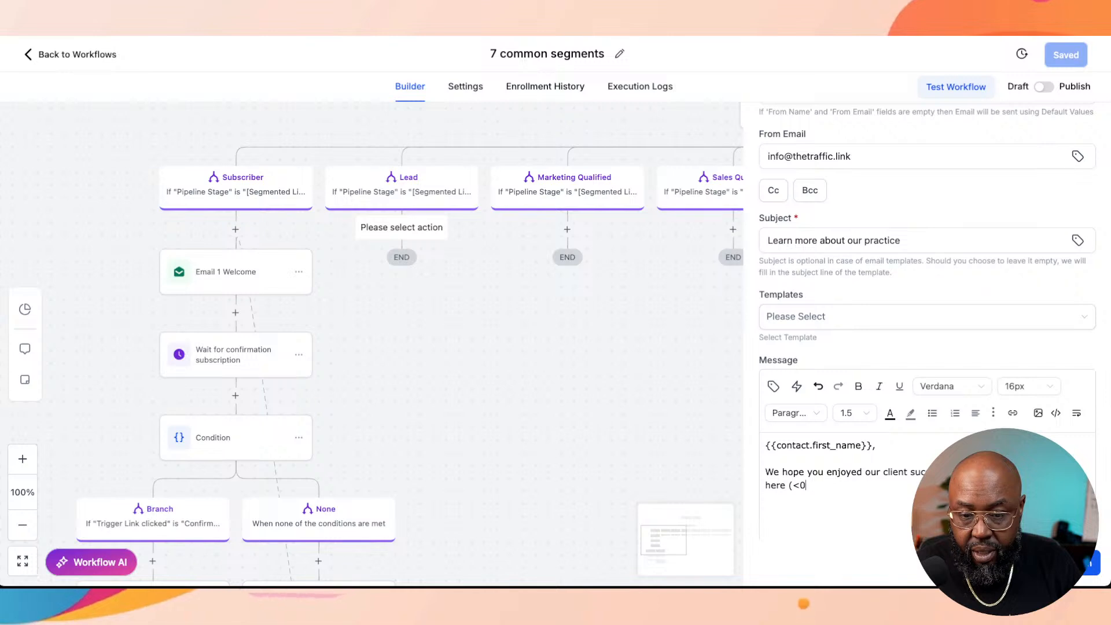
type("this is")
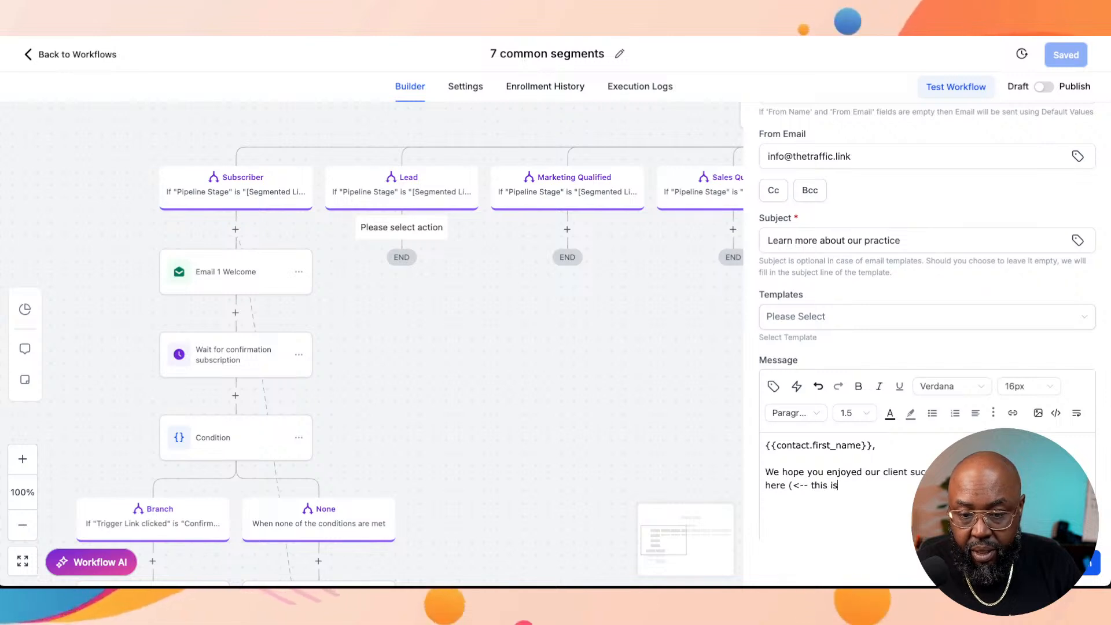
type(" a link)")
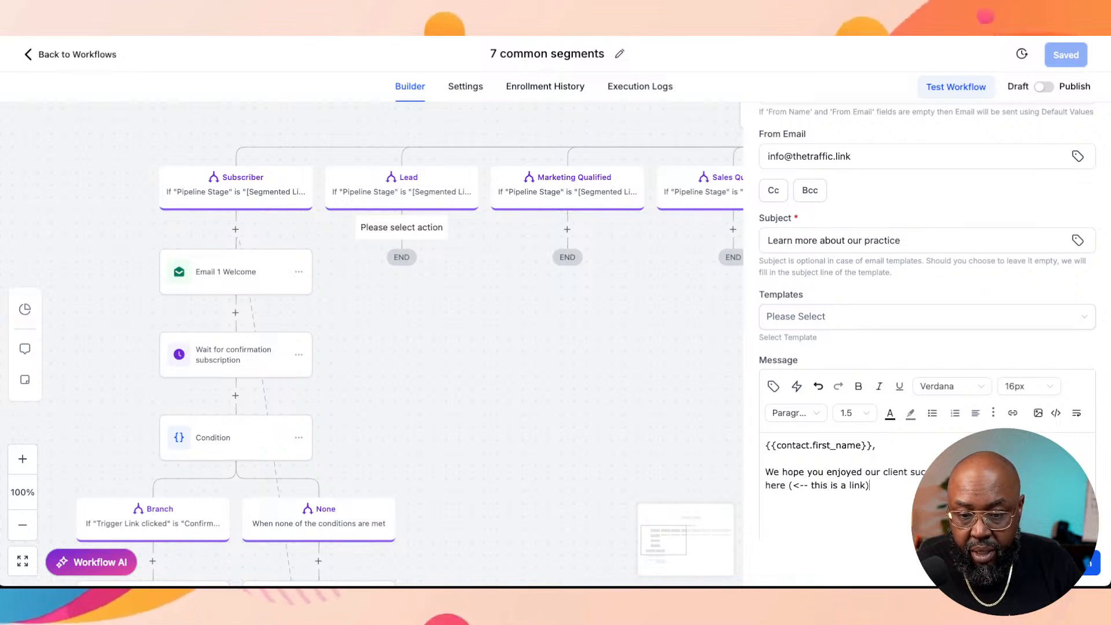
key("Return")
key("Return")
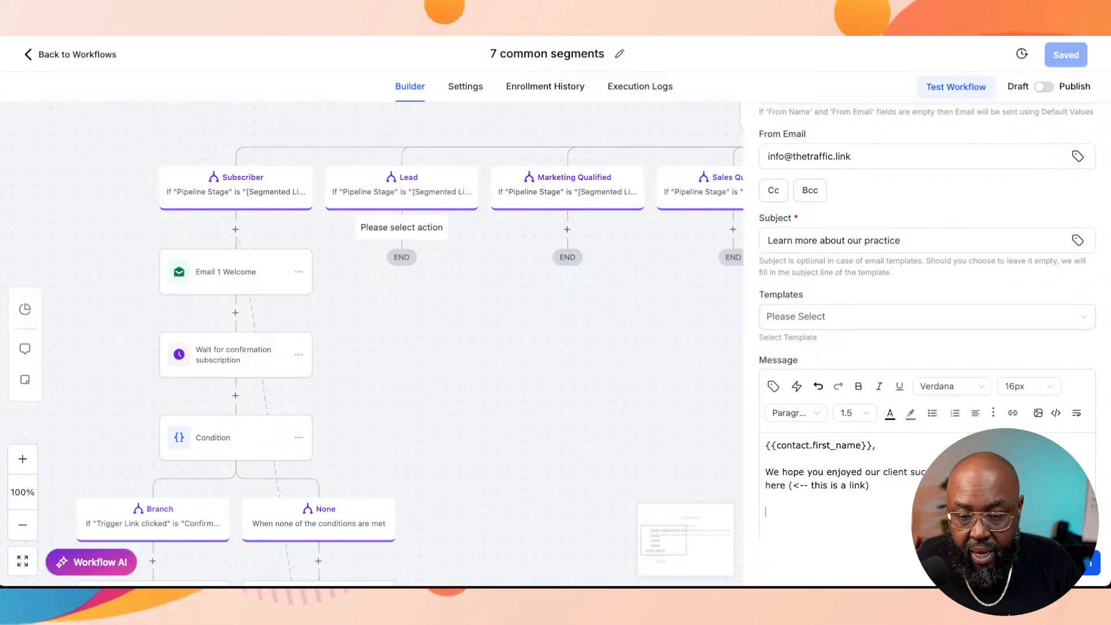
Step: Write "We have reserved special a special time for our new patients in the next 3-5 business days." as the next message paragraph
type("W")
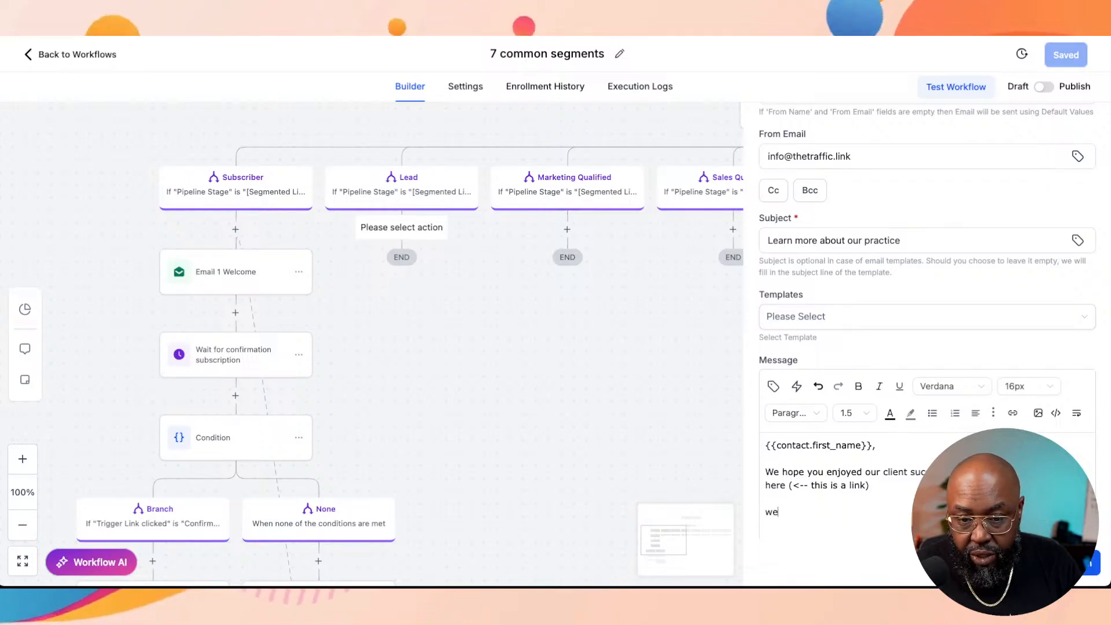
type("h")
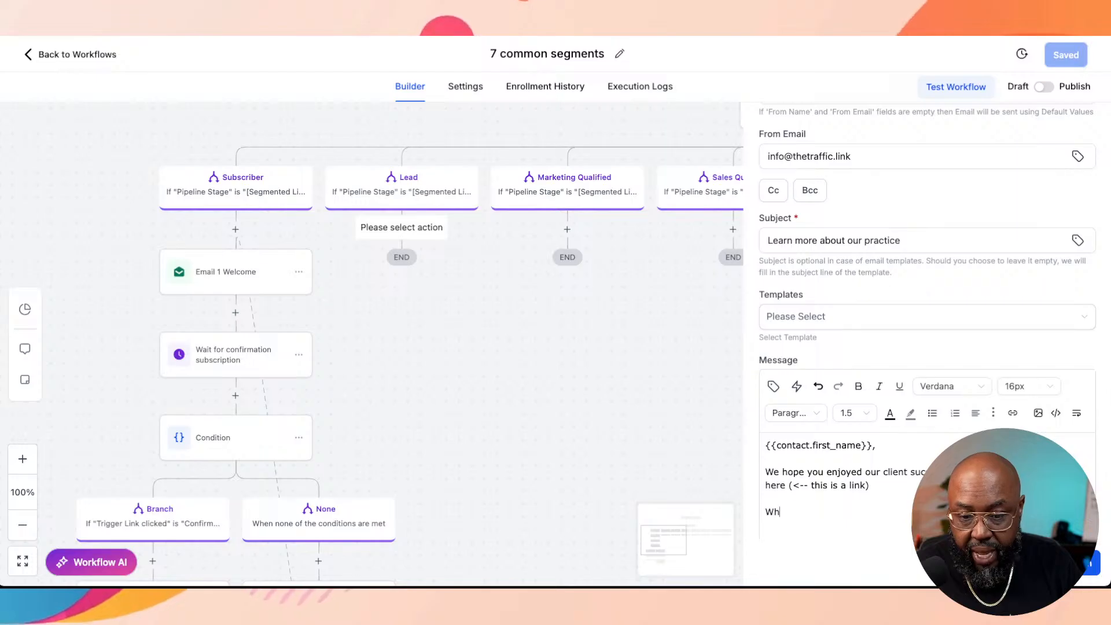
type(" have r")
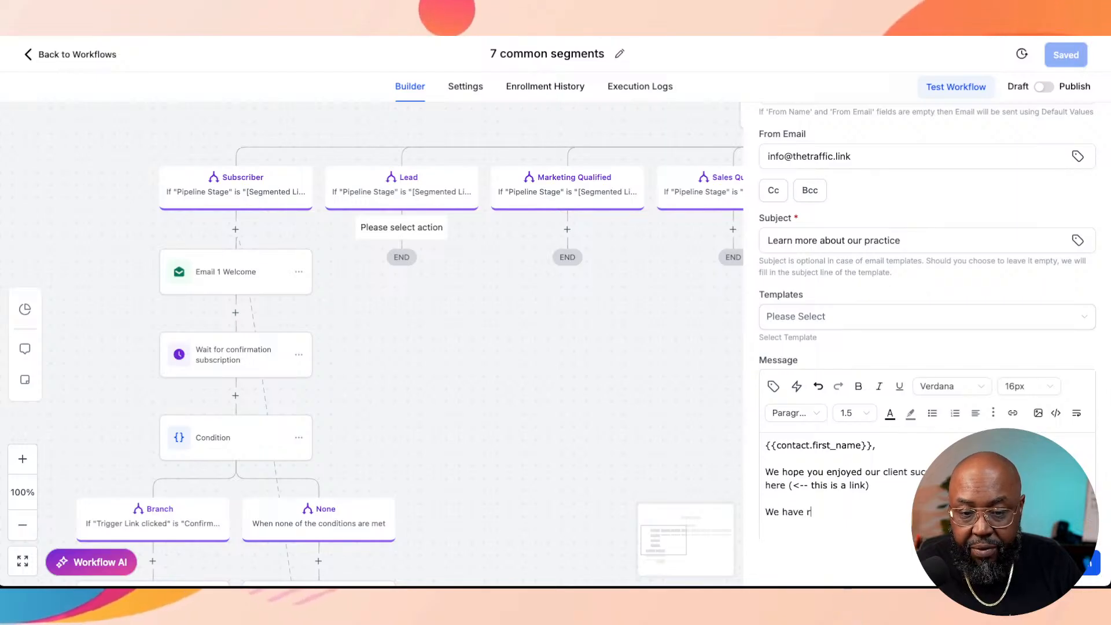
type("eserv")
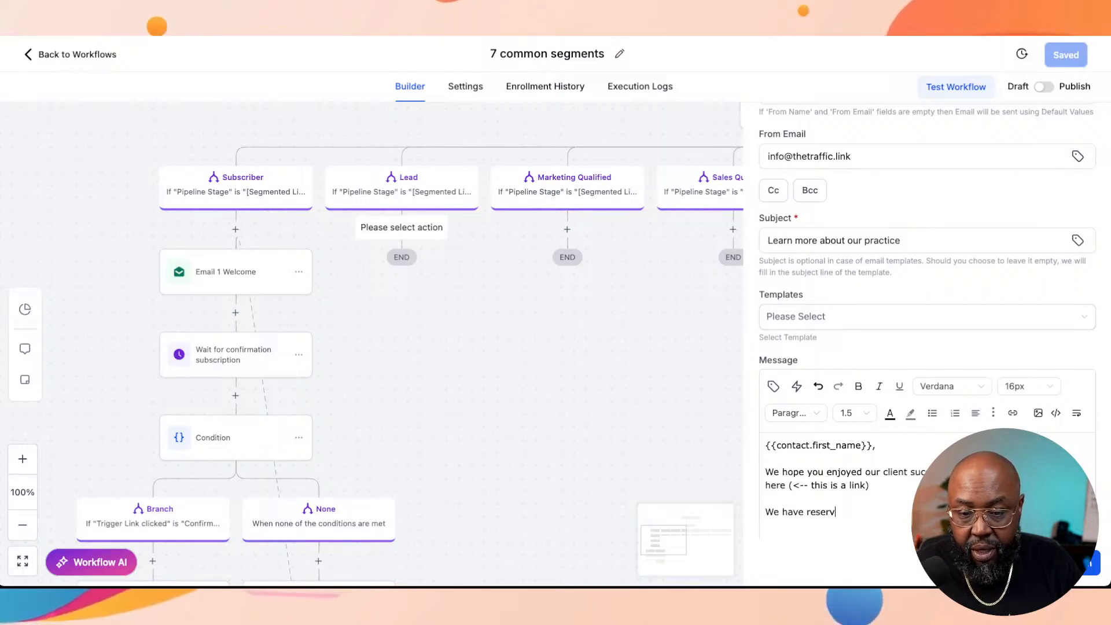
type("ed spec")
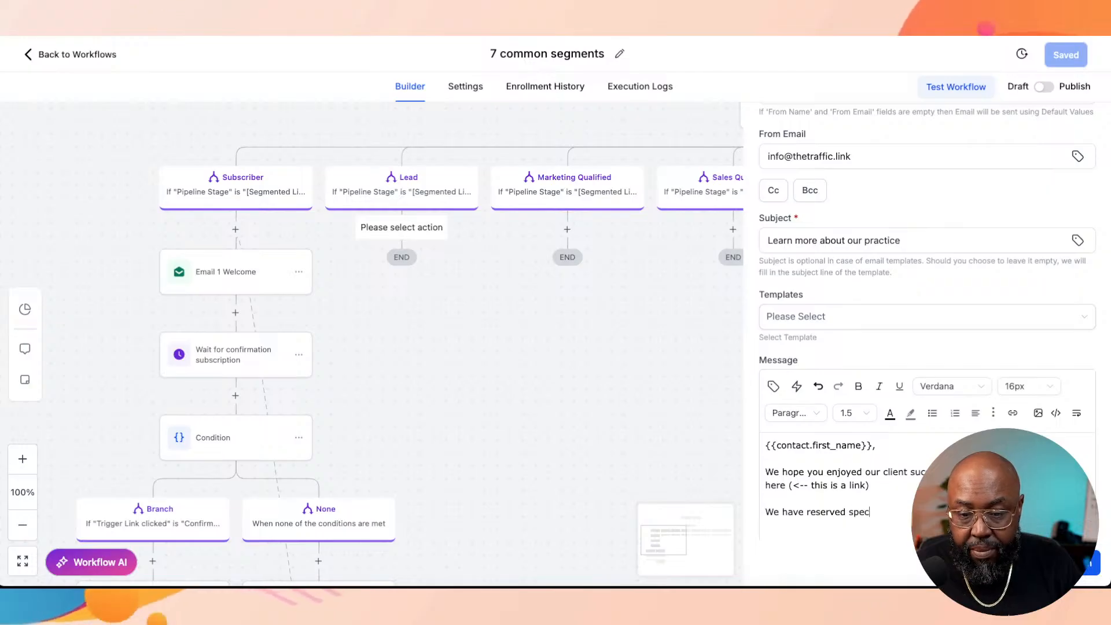
type("ial a spec")
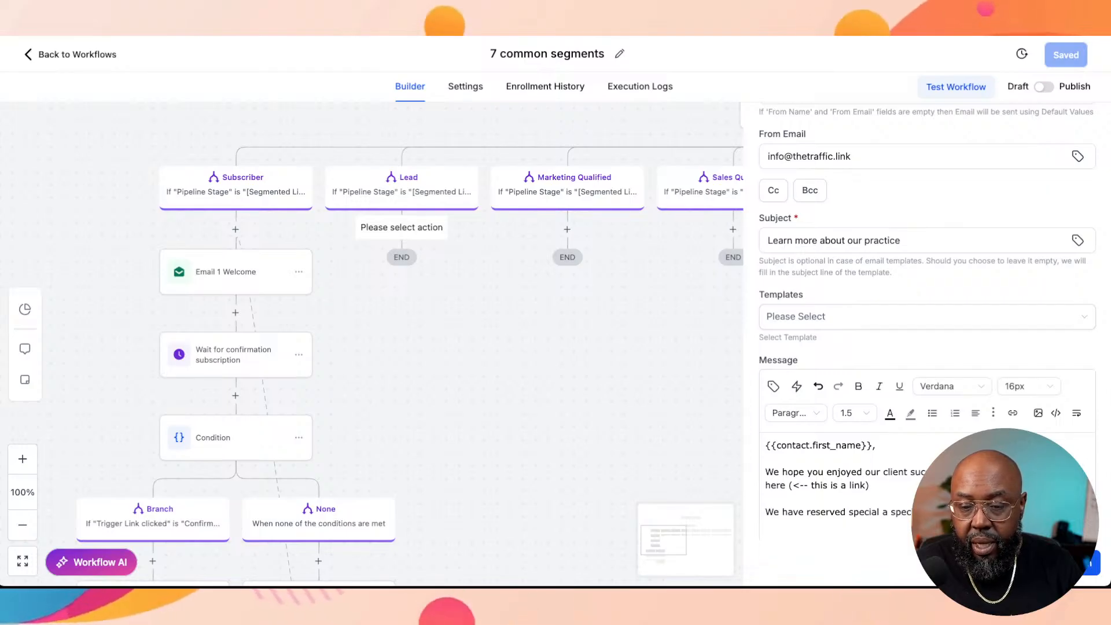
type("next 3")
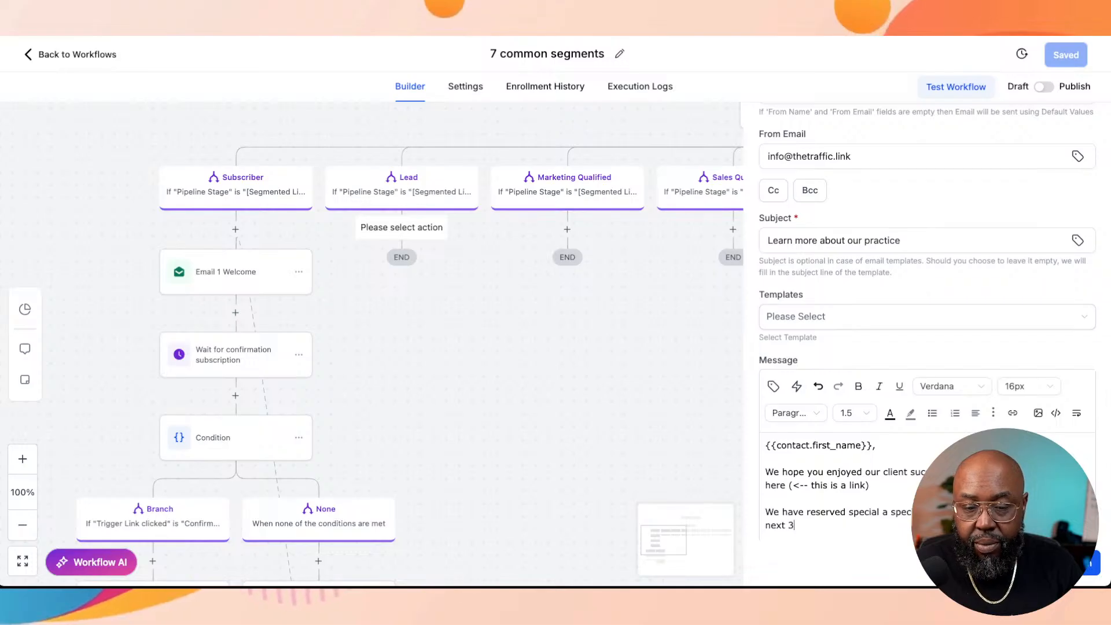
type("0")
key("BackSpace")
type("-5 ")
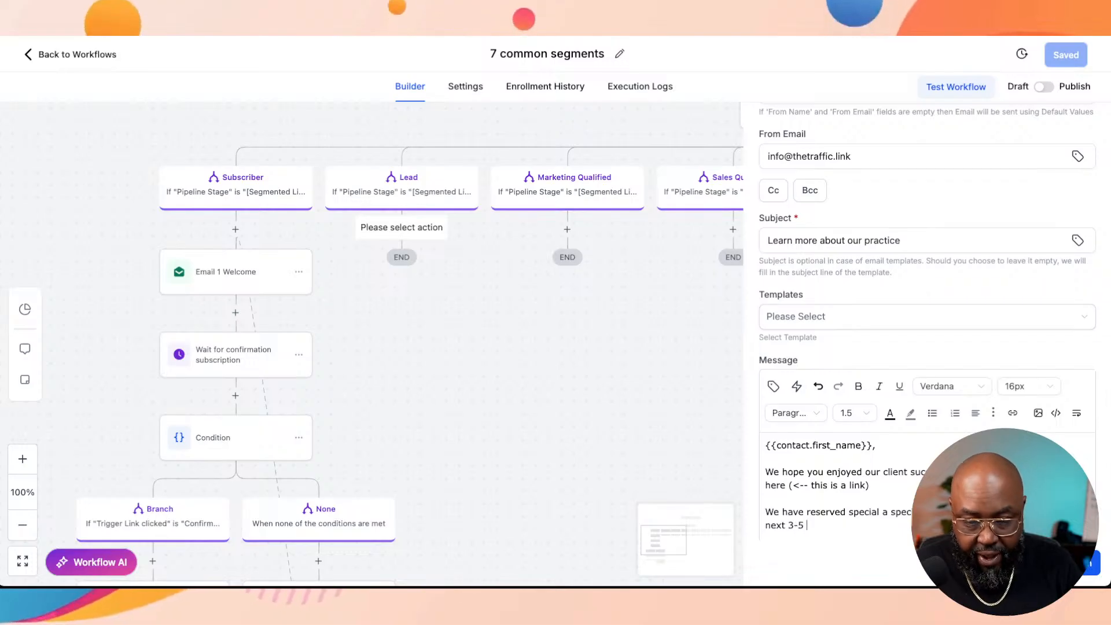
type("business d")
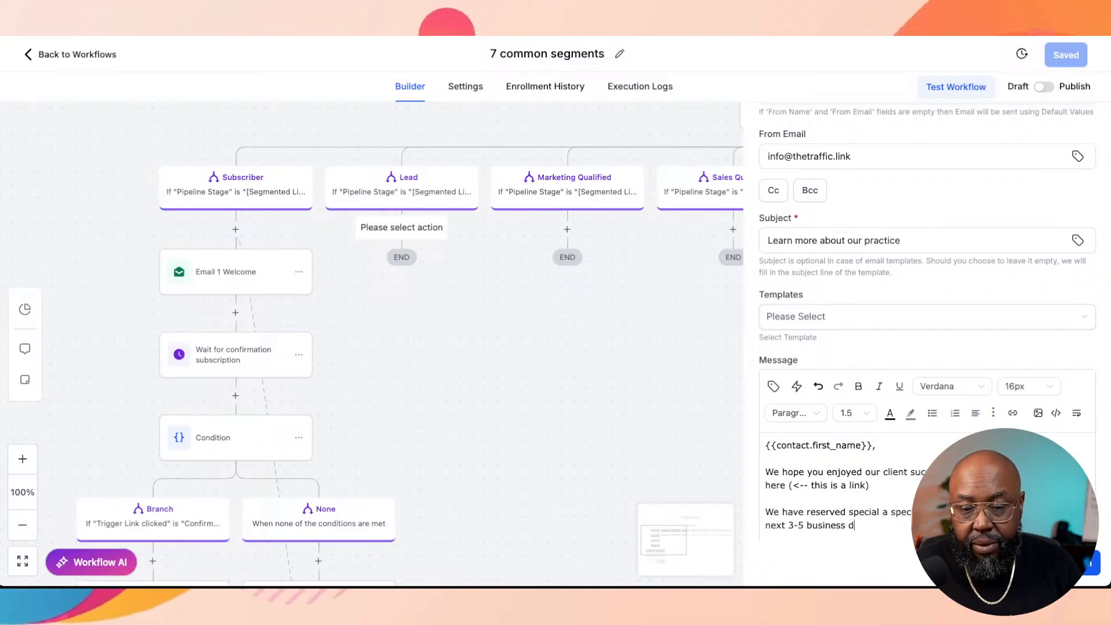
type("ays.")
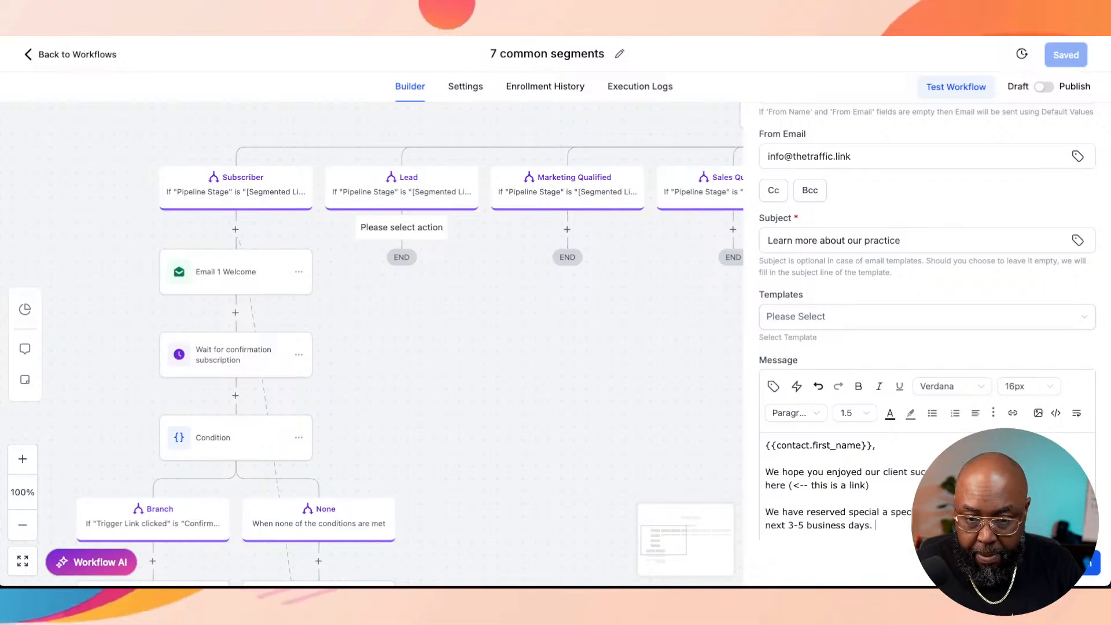
type(" We ")
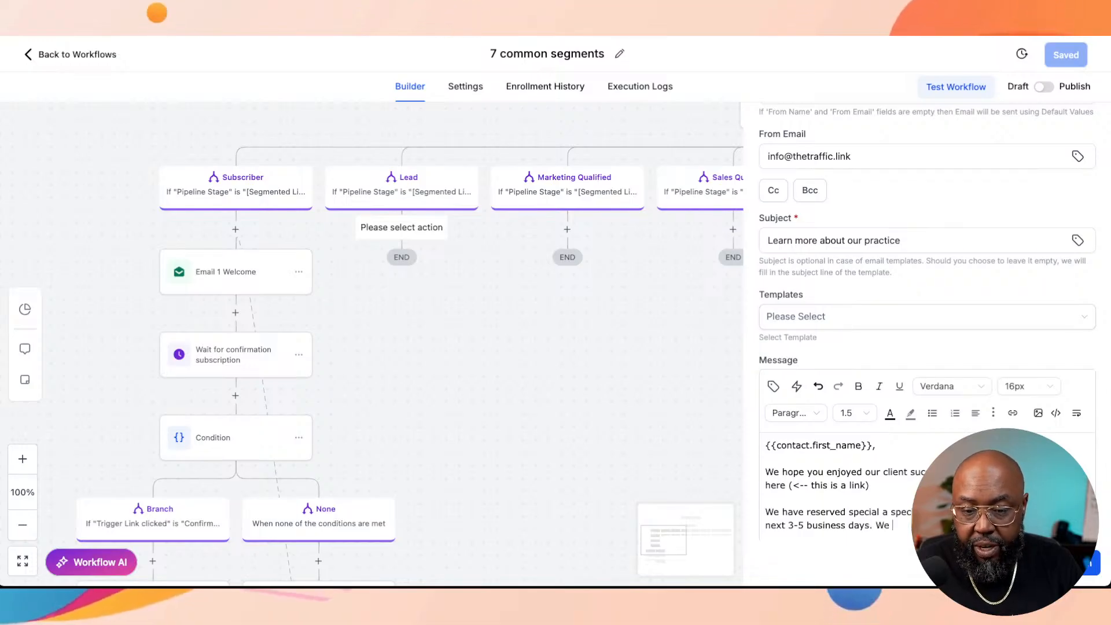
type("s")
Step: Add the sentence "We only extend this to our new patients to show we value your business and your your time." and start a new paragraph
key("BackSpace")
type("only")
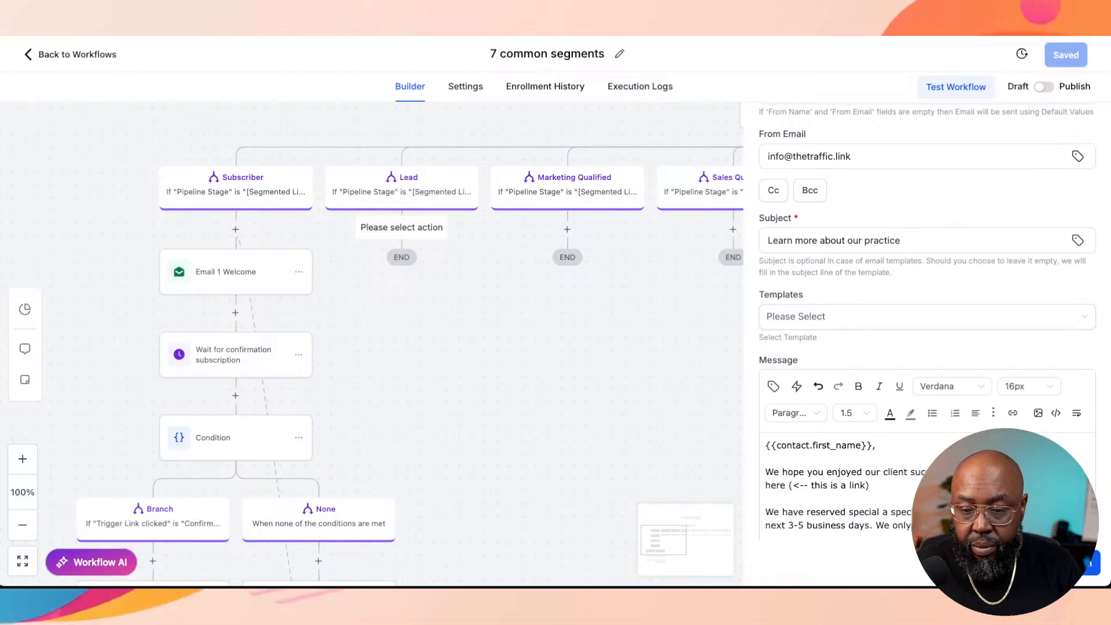
type("show we")
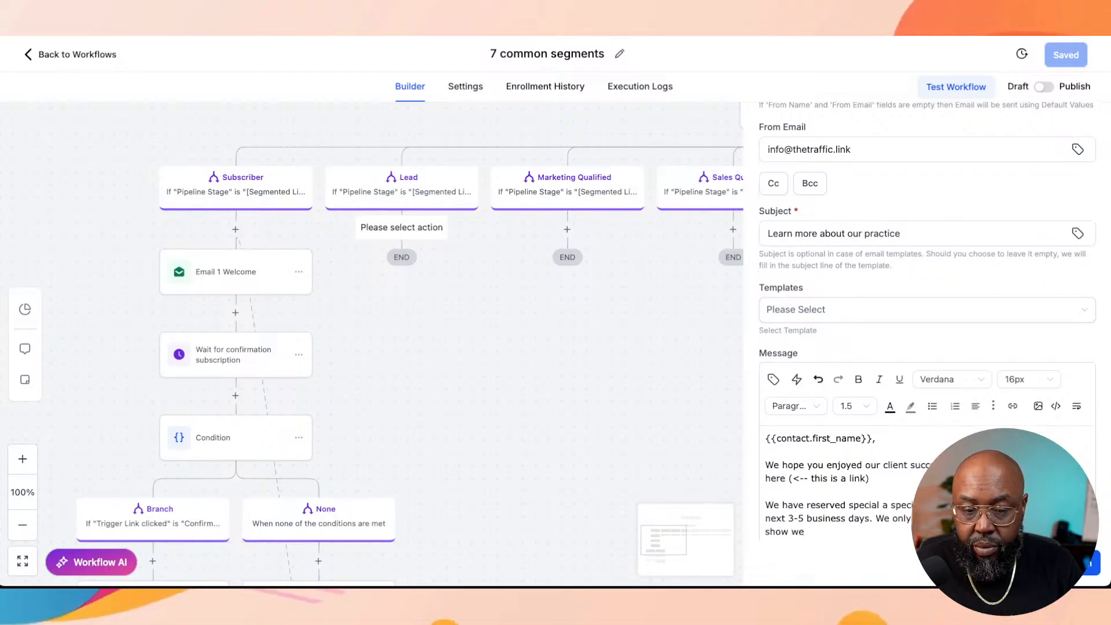
type(" value your bu")
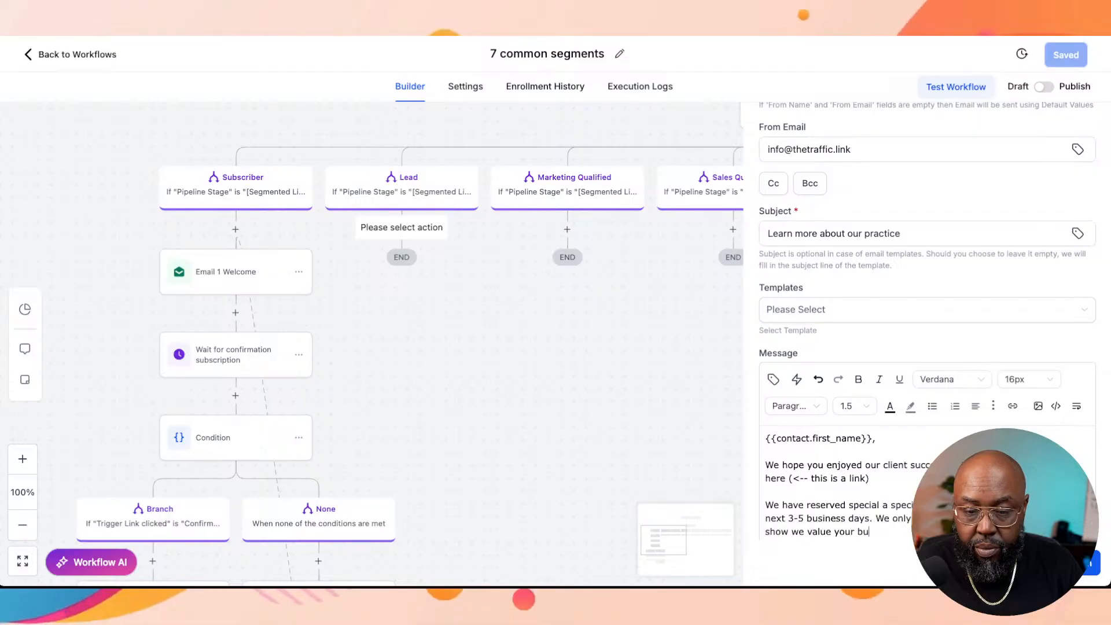
type("siness an")
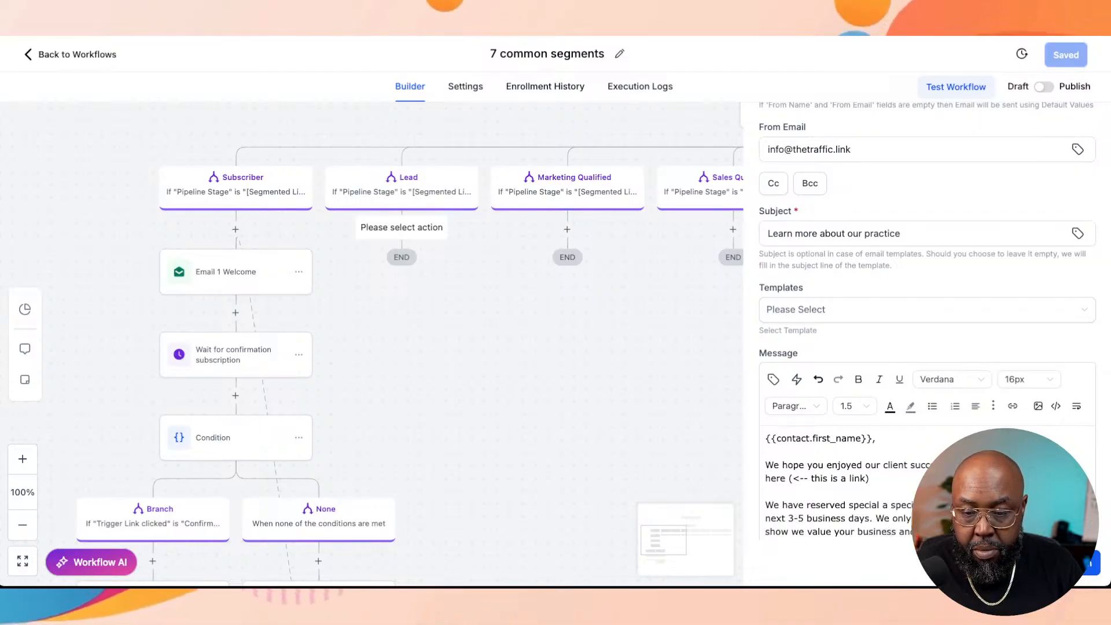
scroll(926, 347, "down", 2)
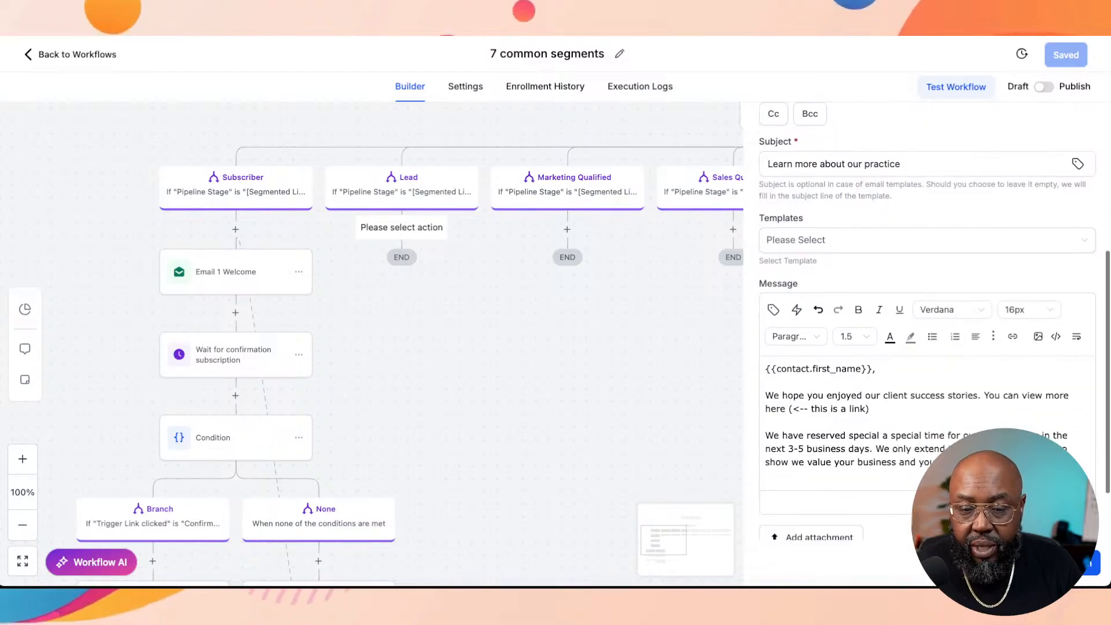
key("Return")
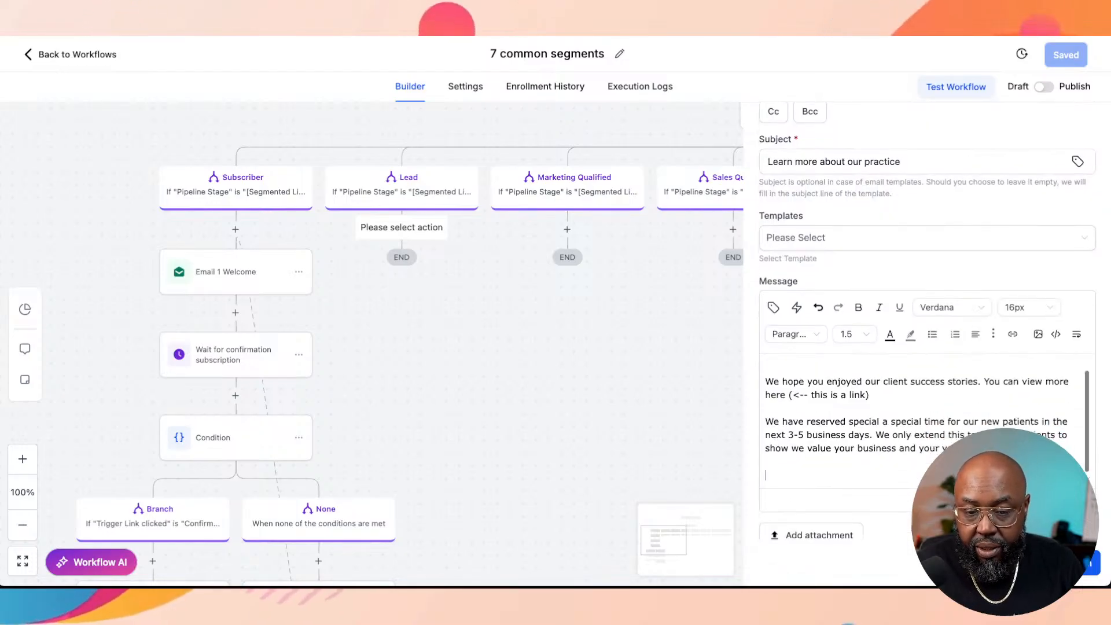
Step: Write the line "Here's a link to our appointment scheduler" in the message, followed by a new paragraph
type("Her;")
key("BackSpace")
type("e a")
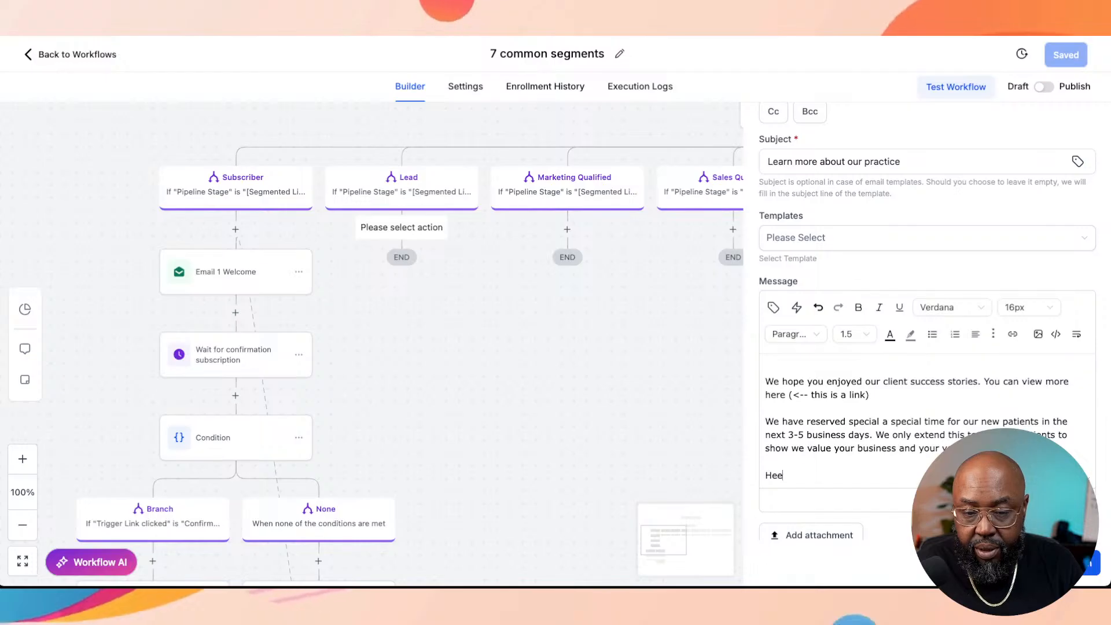
key("BackSpace")
key("BackSpace")
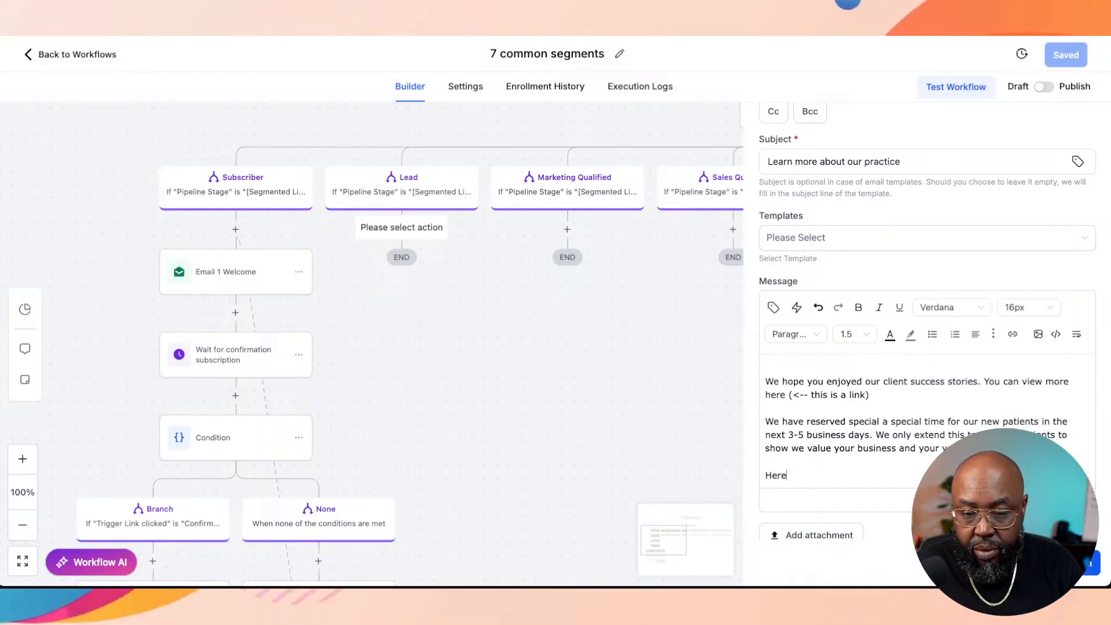
type("'s a link ")
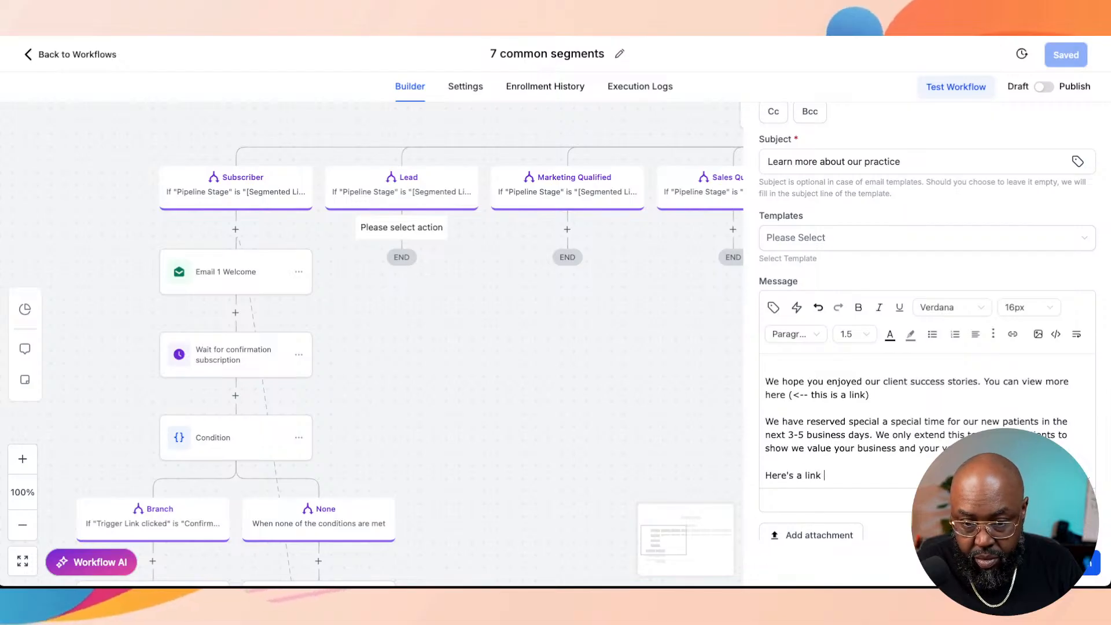
type("to our appoint")
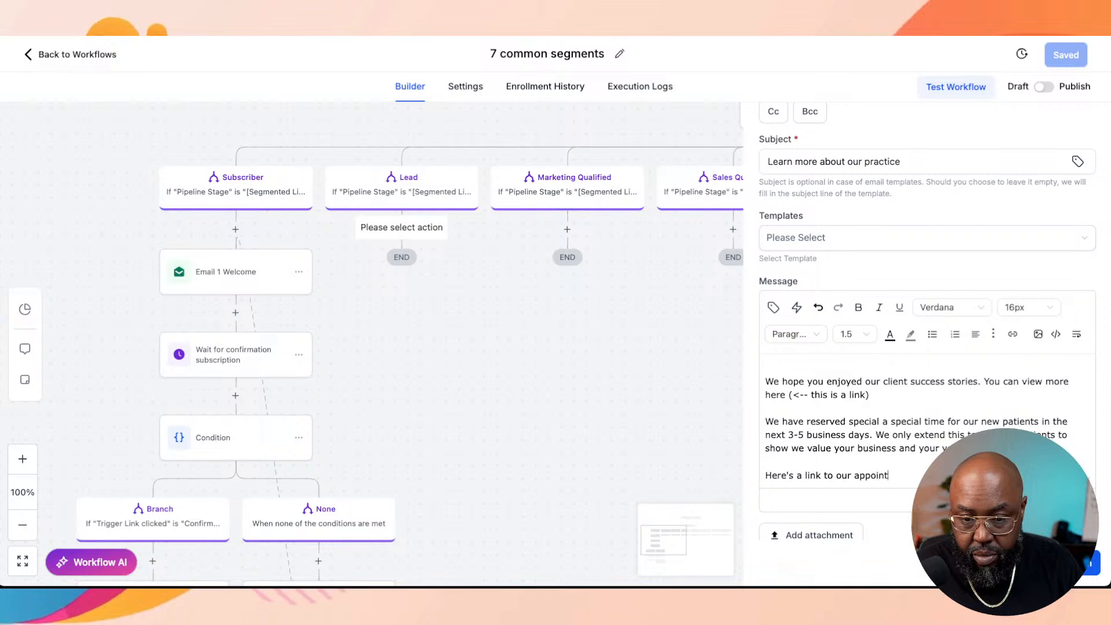
type("ment sc")
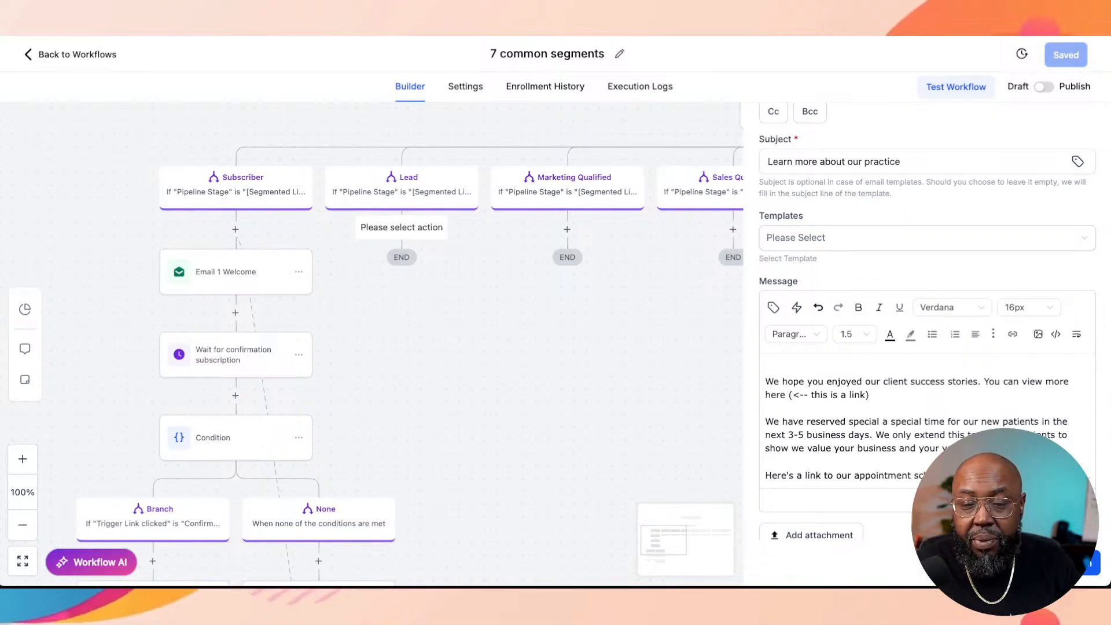
key("Return")
key("Return")
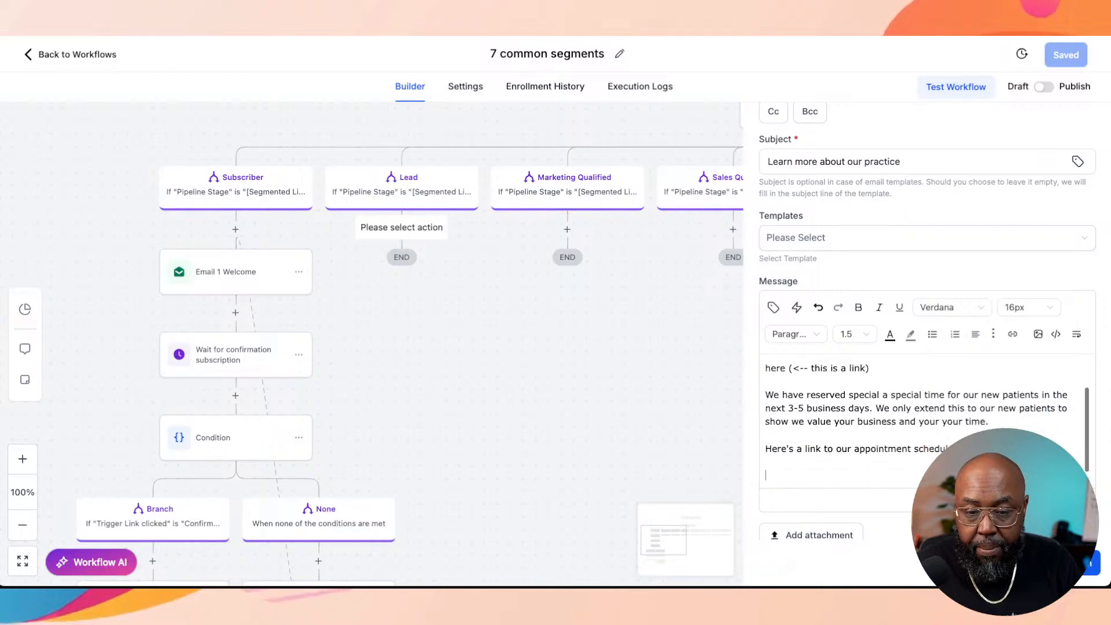
Step: Close the message with "Thanks" and the signature "Patience Success Team" on a separate paragraph
type("Thanks")
key("Return")
key("Return")
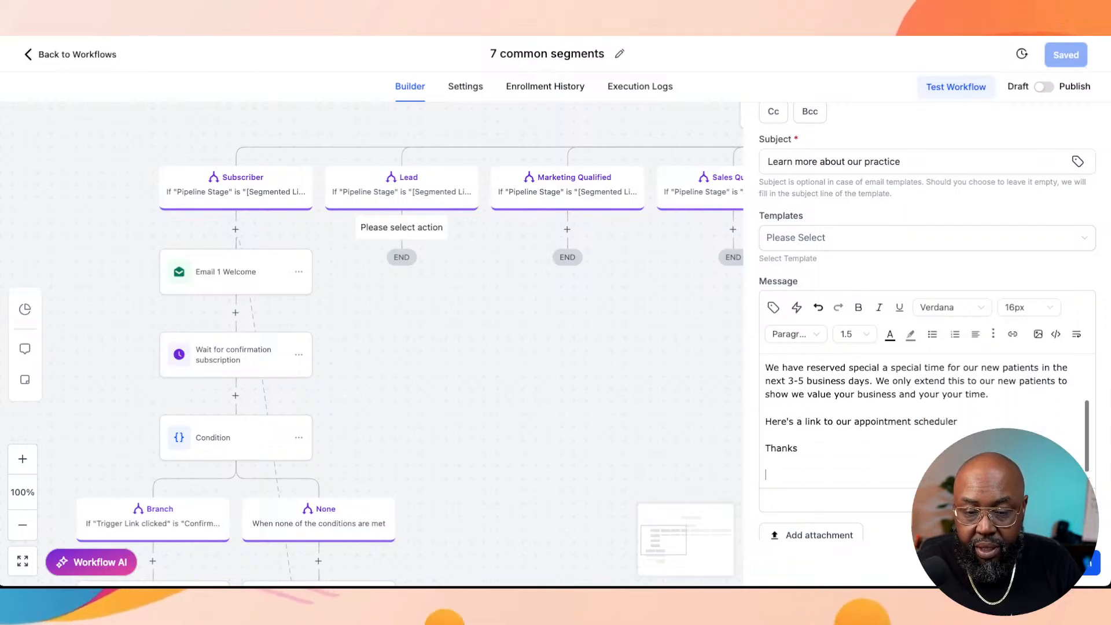
type("Pat")
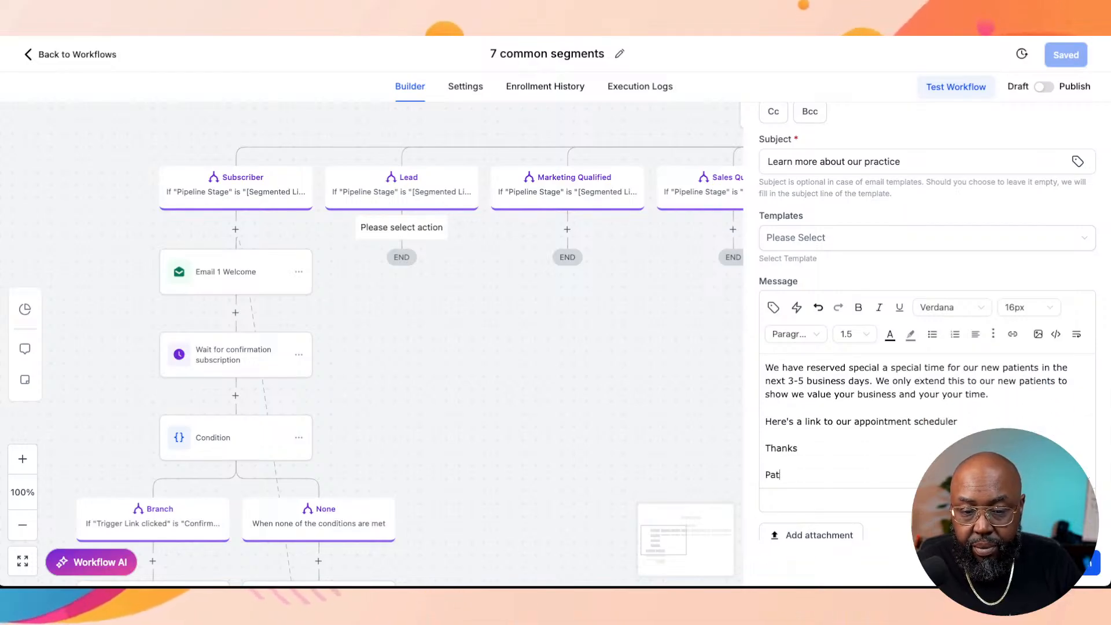
type("ience")
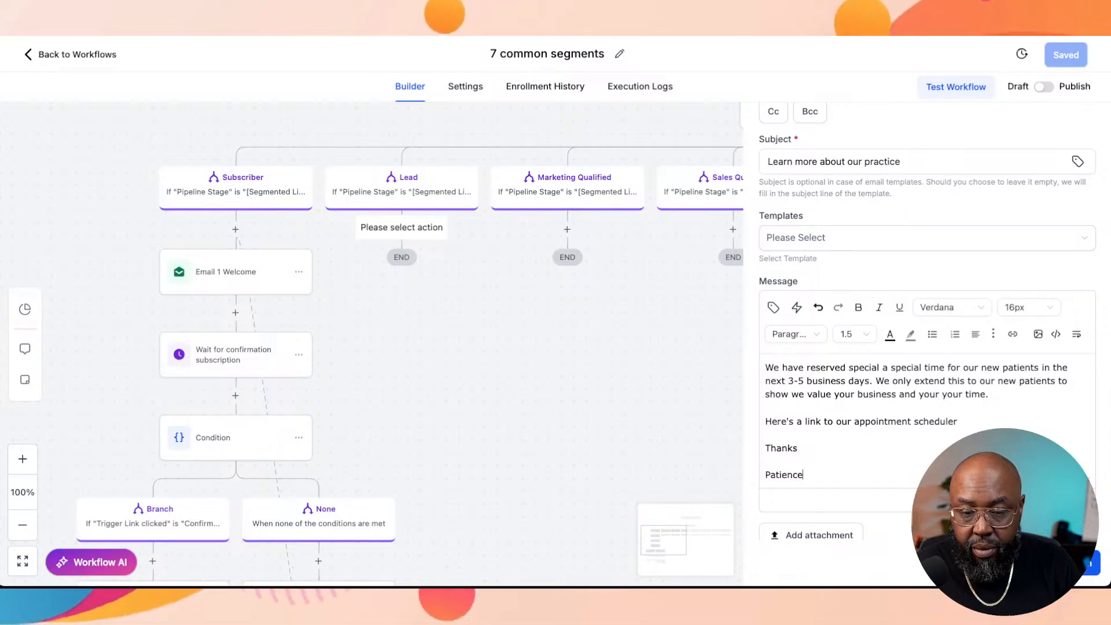
type(" Success Team")
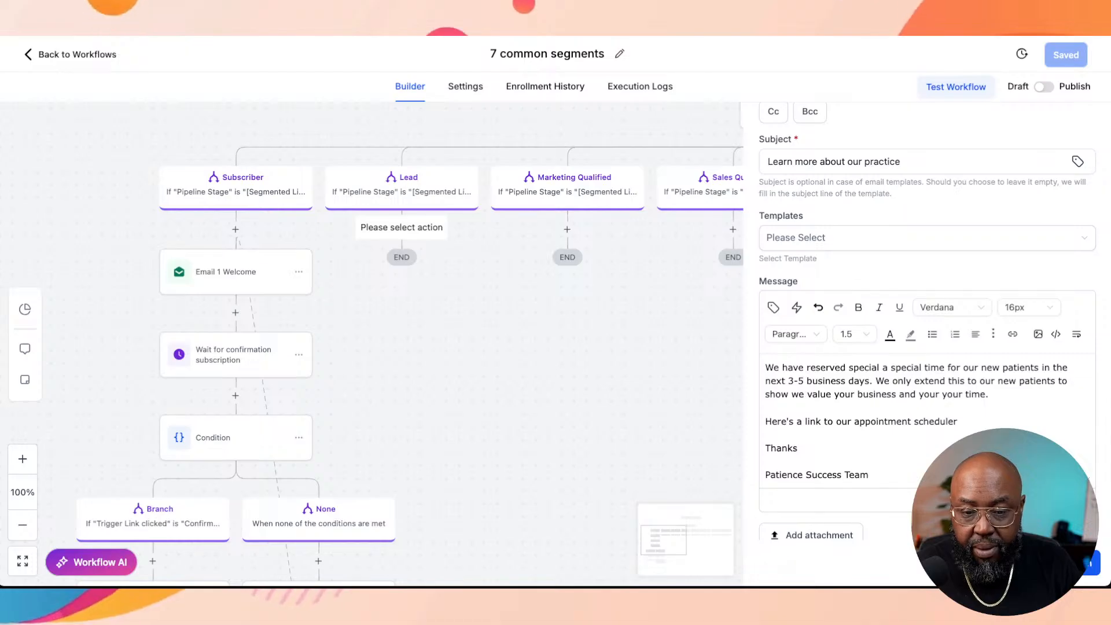
Step: Review the finished message and save the email action in the Lead branch
scroll(926, 422, "up", 2)
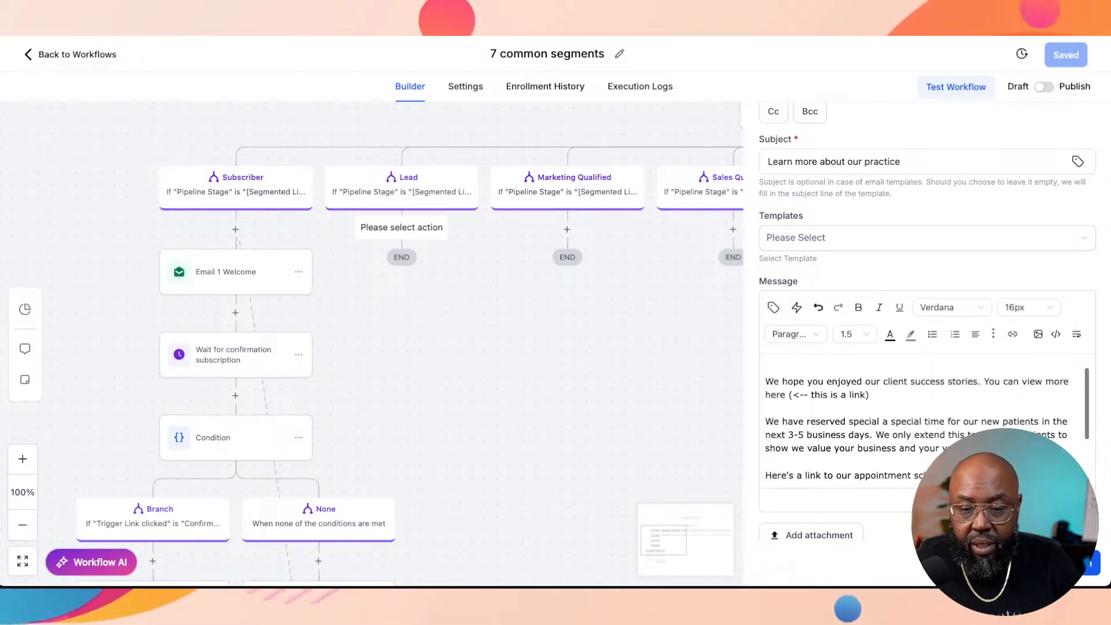
scroll(926, 422, "down", 2)
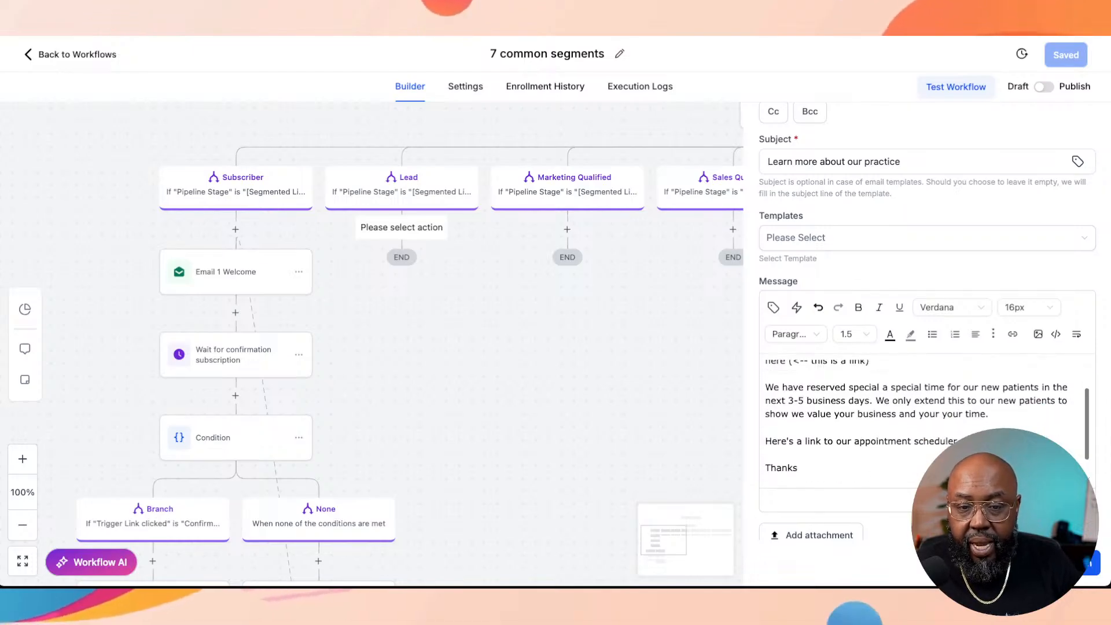
scroll(926, 422, "up", 3)
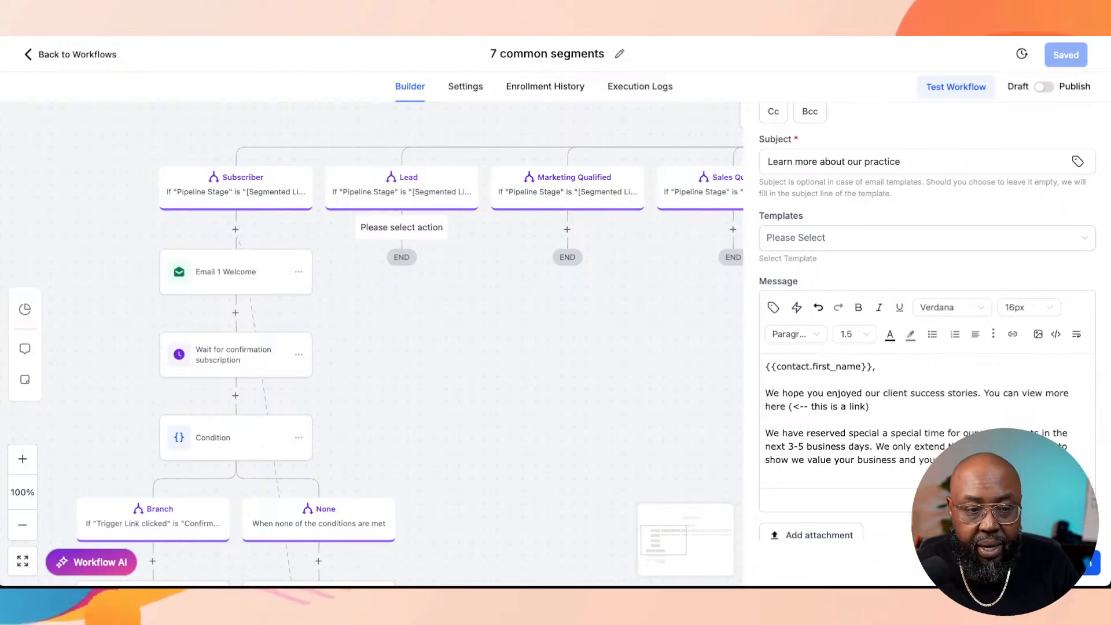
left_click(1068, 563)
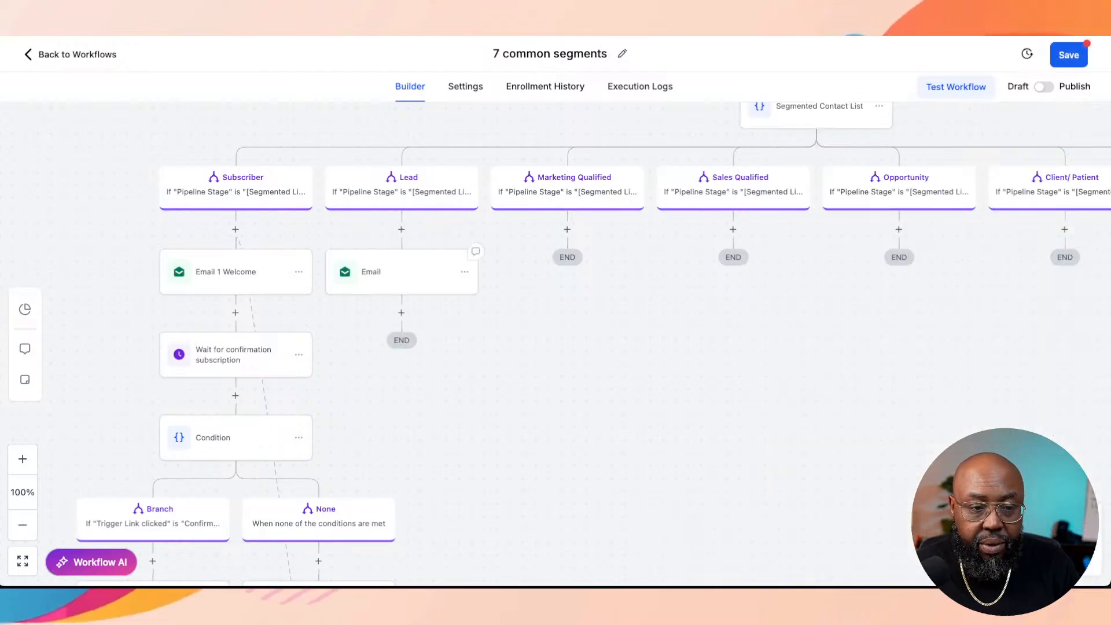
Step: Try adding an If / Else condition with the Build Your Own recipe after the Lead branch's email
left_click(402, 313)
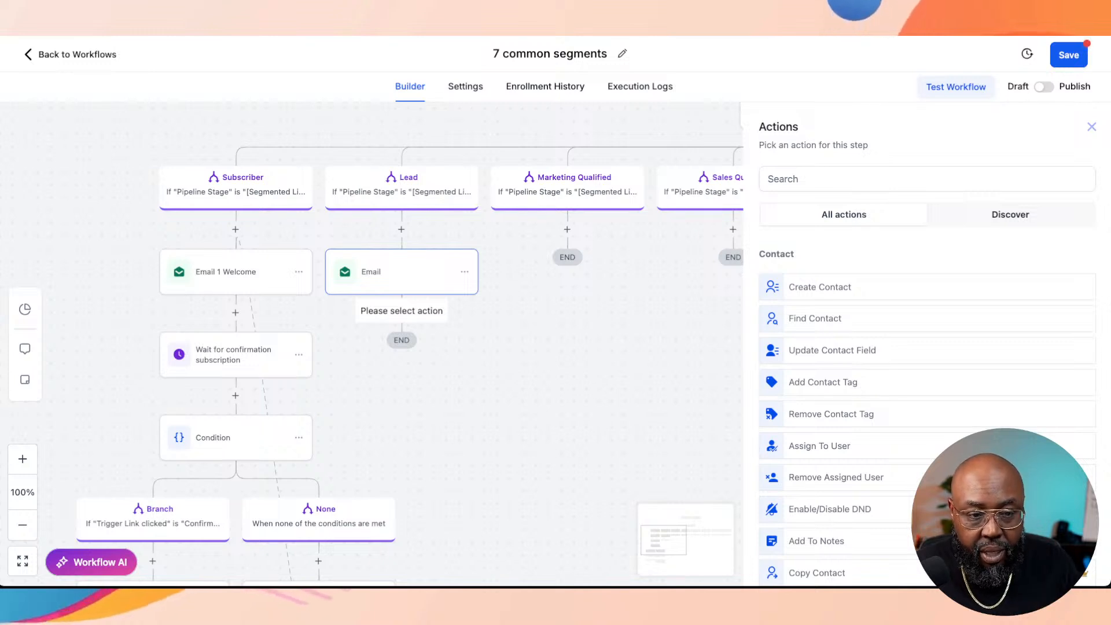
left_click(928, 179)
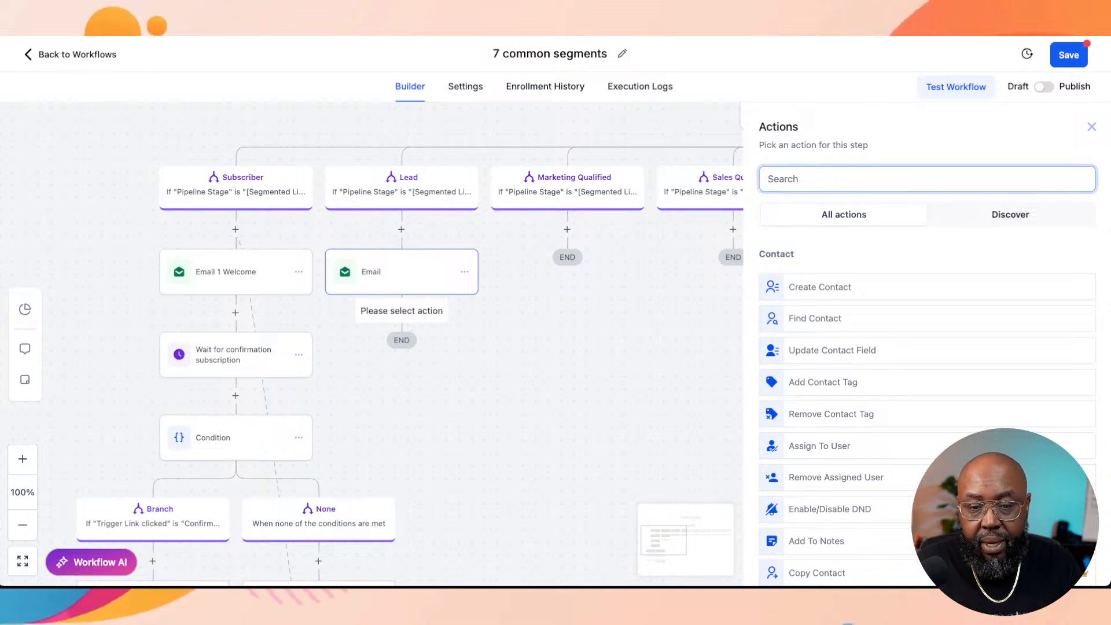
type("if")
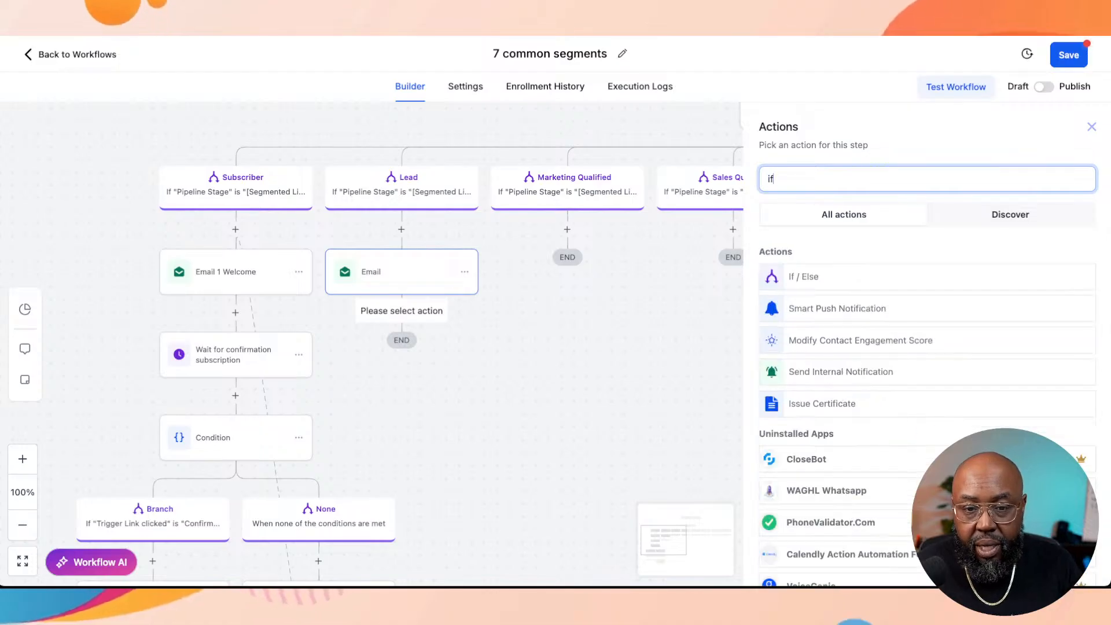
left_click(811, 278)
left_click(811, 281)
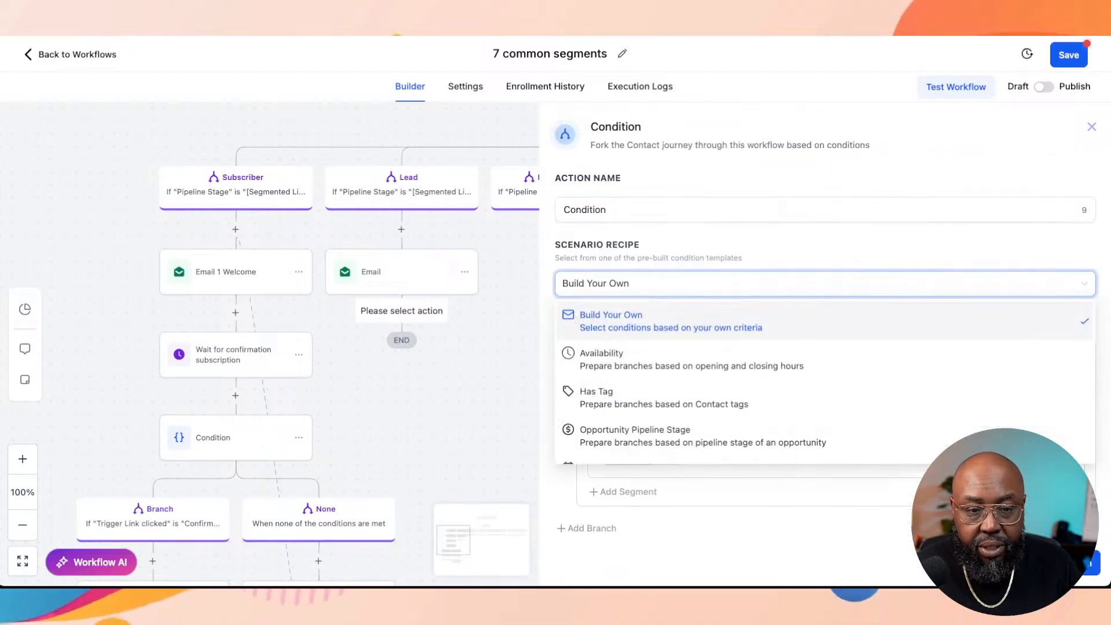
left_click(810, 283)
Step: Rename the new condition's branch to "booked an appointment"
left_click(631, 363)
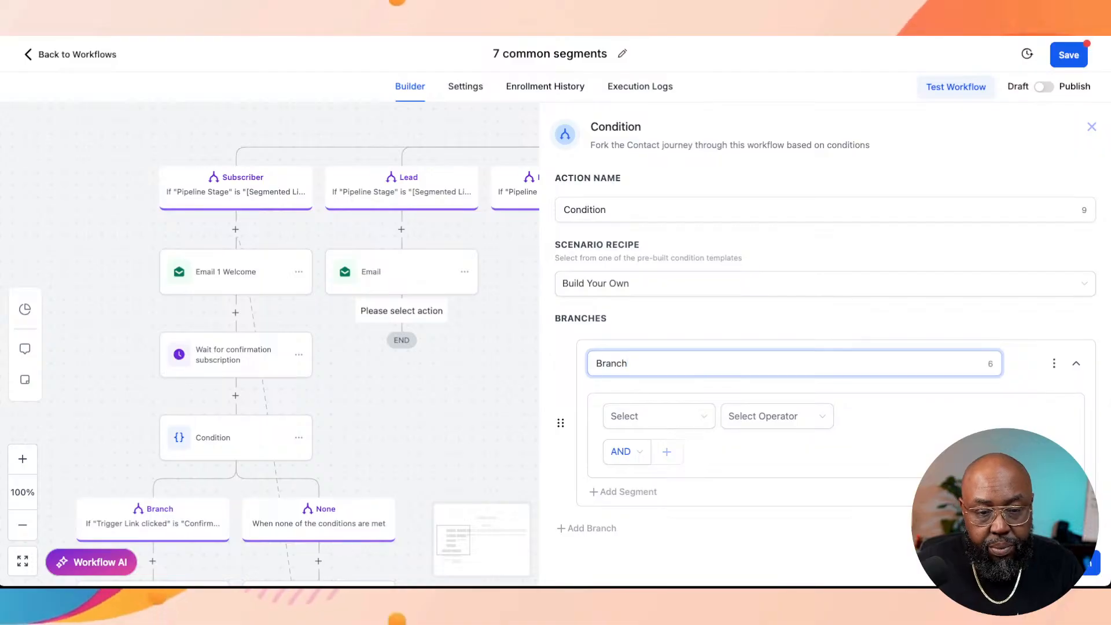
scroll(821, 347, "down", 2)
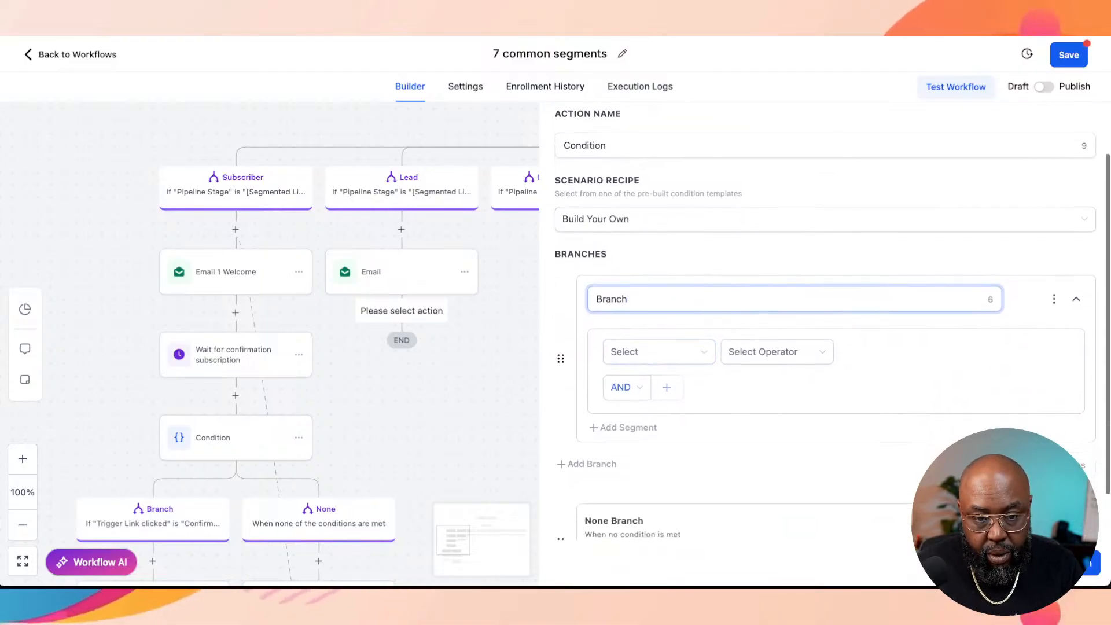
key("ctrl+a")
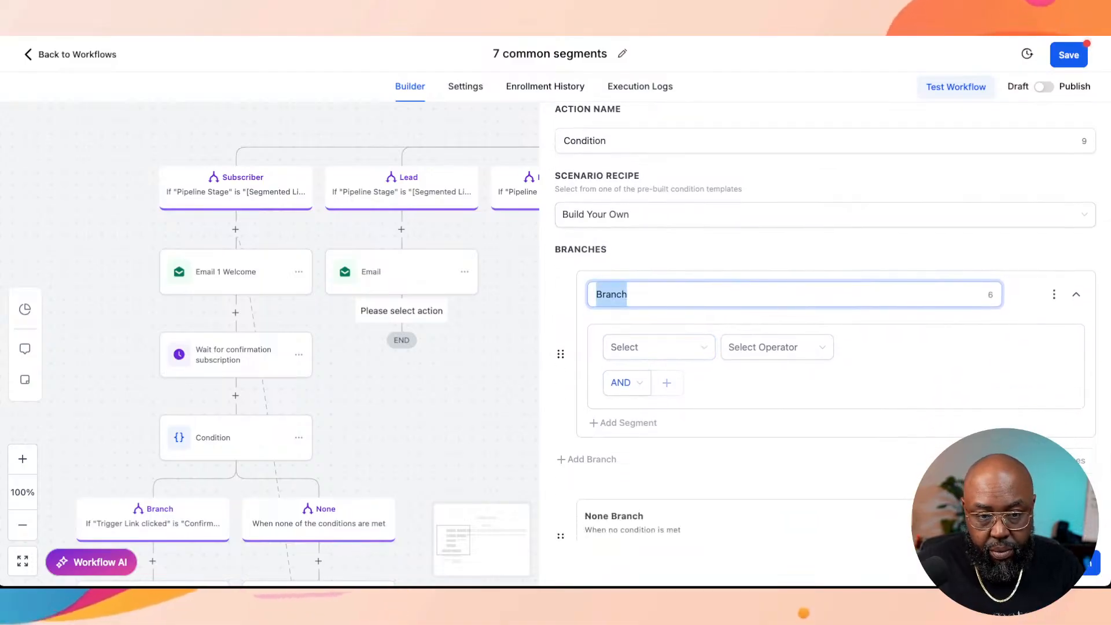
type("booke =d")
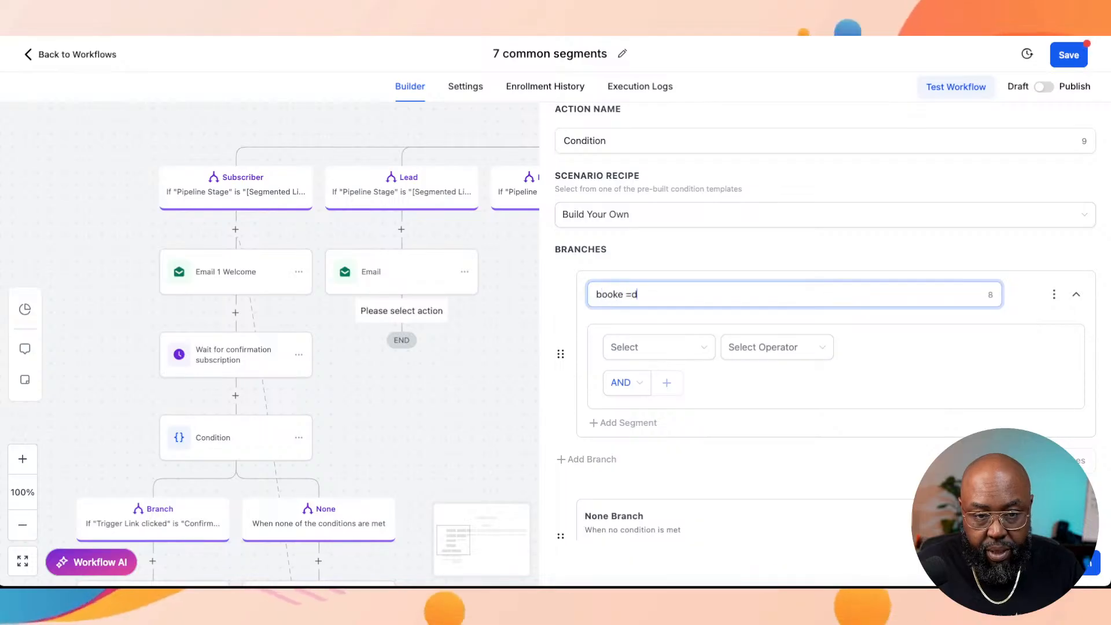
key("BackSpace")
key("BackSpace")
key("BackSpace")
type("d an appoin")
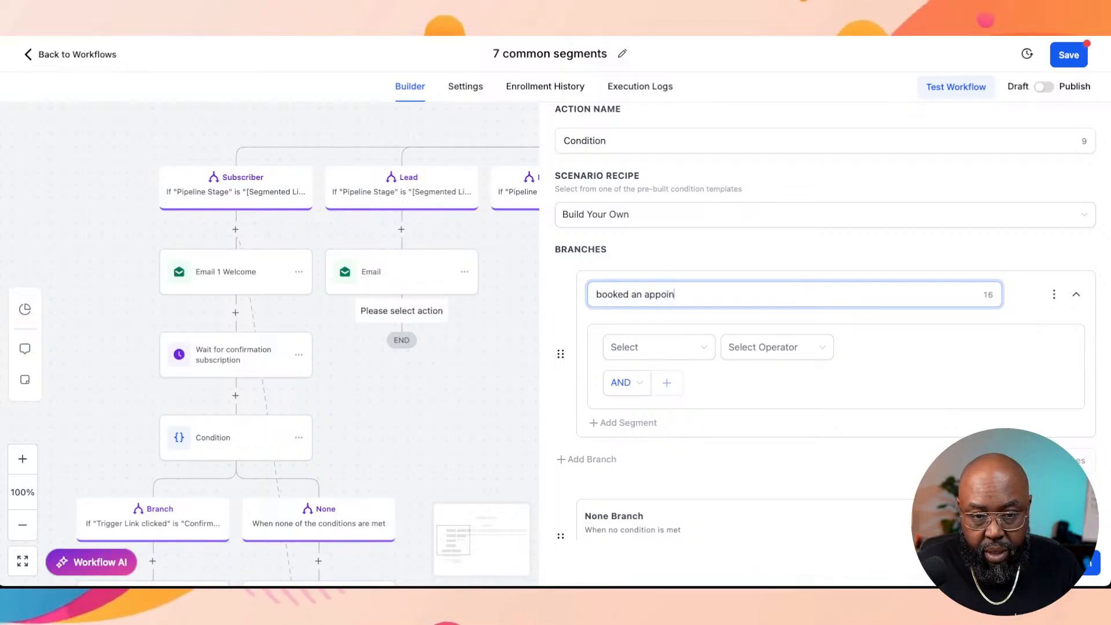
type("tment")
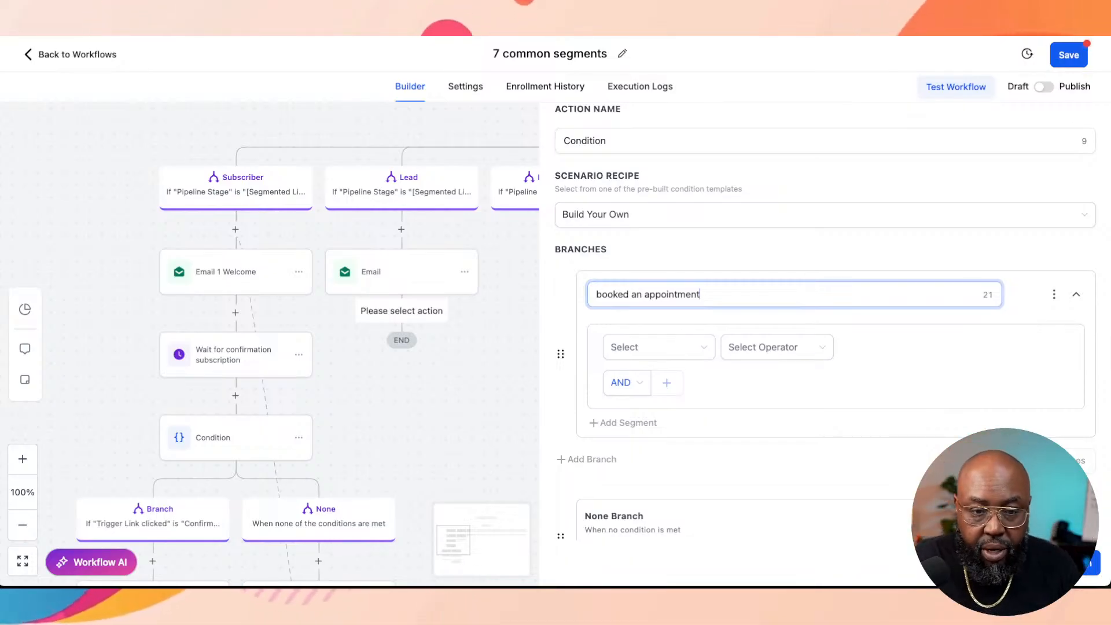
Step: Look through the branch's available criteria for an appointment condition
left_click(659, 347)
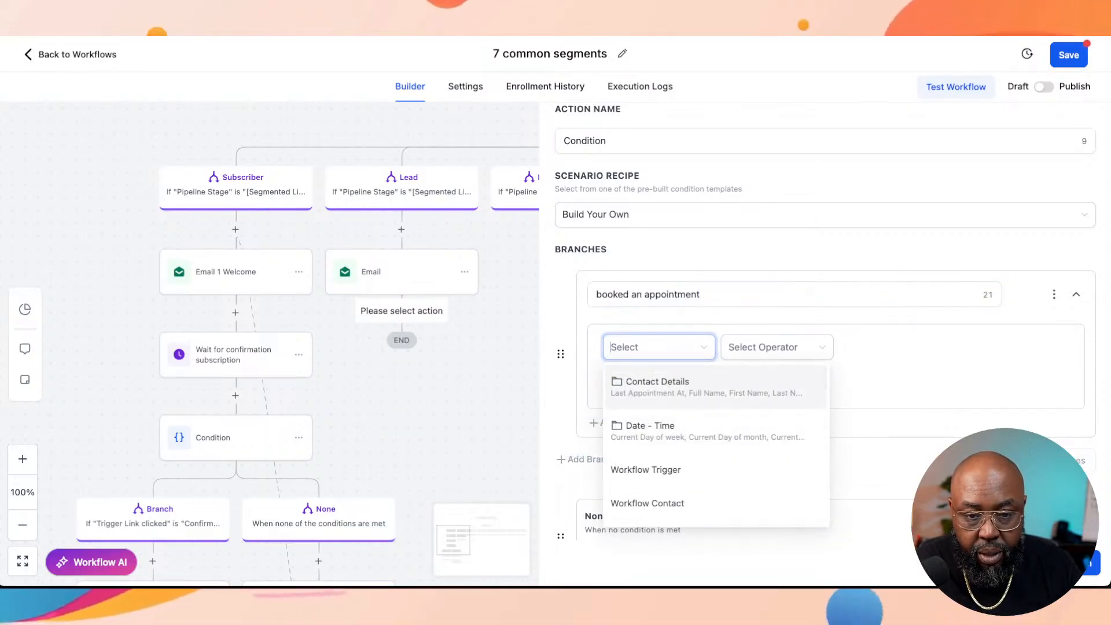
scroll(716, 446, "down", 2)
scroll(716, 432, "down", 1)
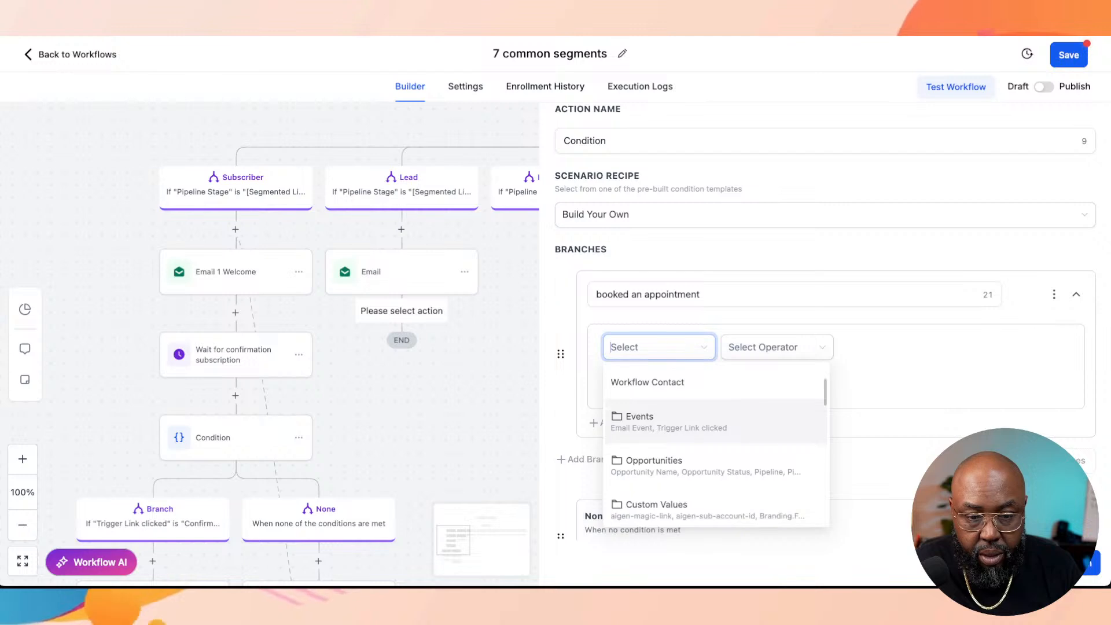
scroll(716, 439, "down", 5)
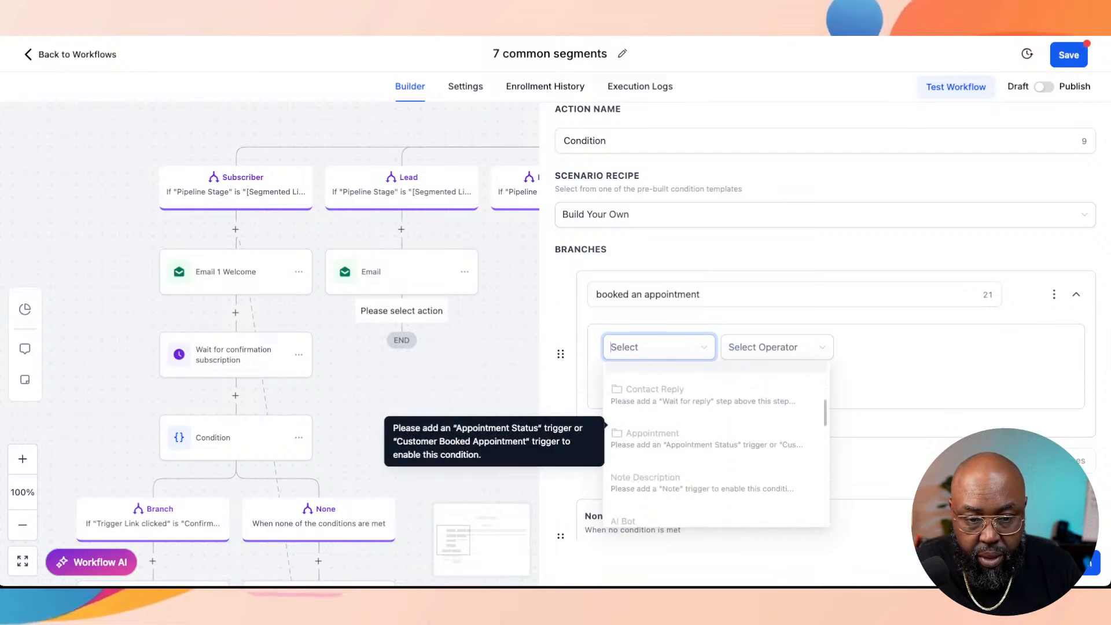
left_click(891, 382)
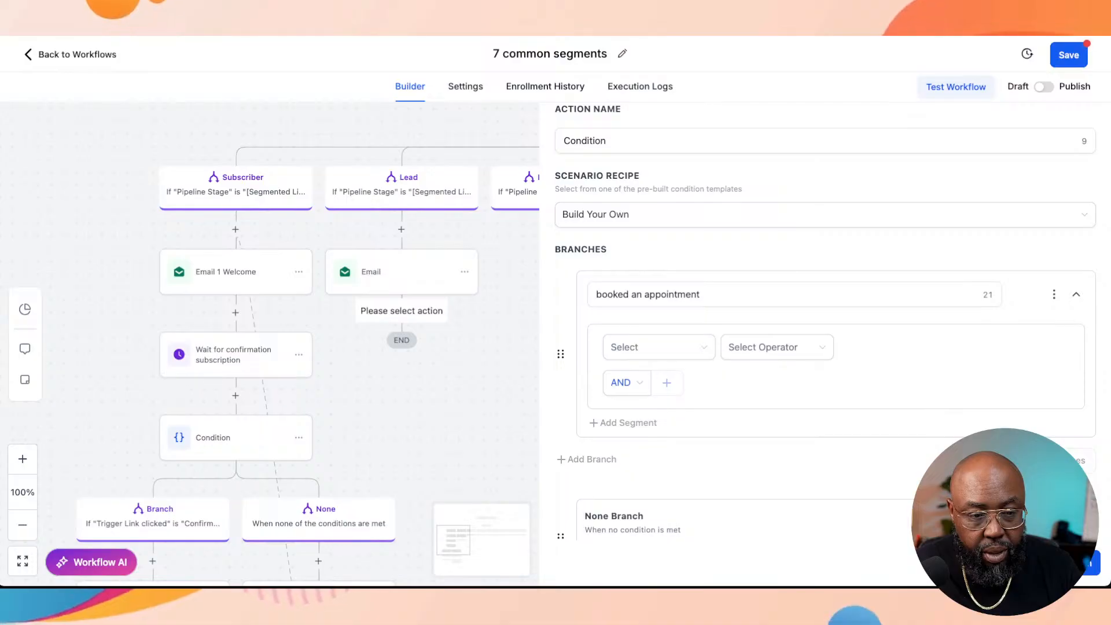
scroll(824, 348, "up", 2)
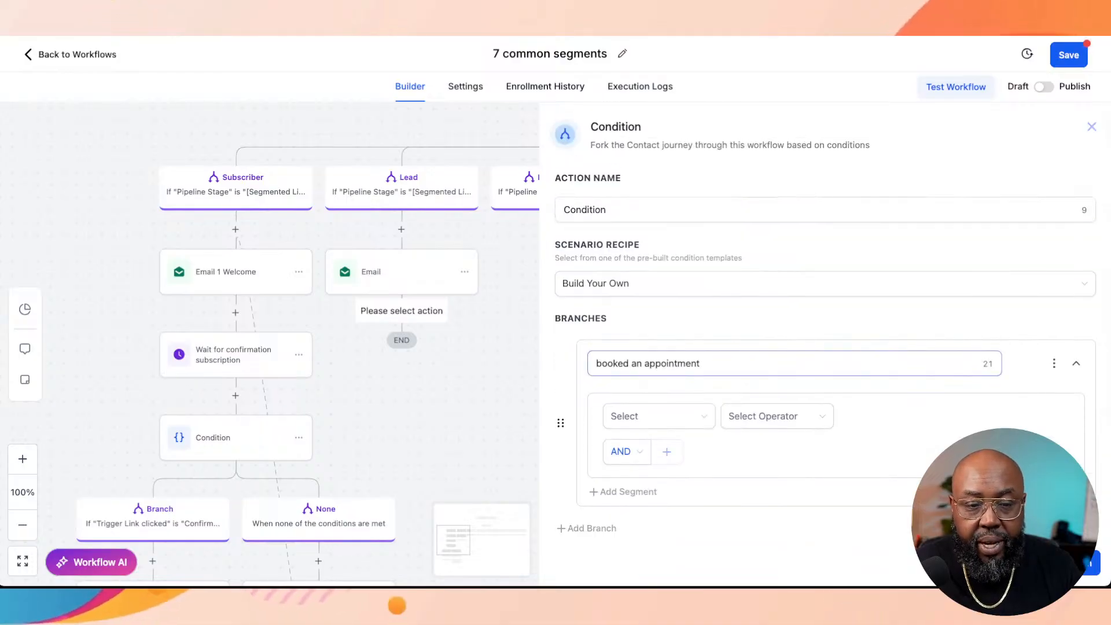
Step: Try Workflow Trigger with the operator Is as the branch's criterion and discard the whole condition
left_click(658, 416)
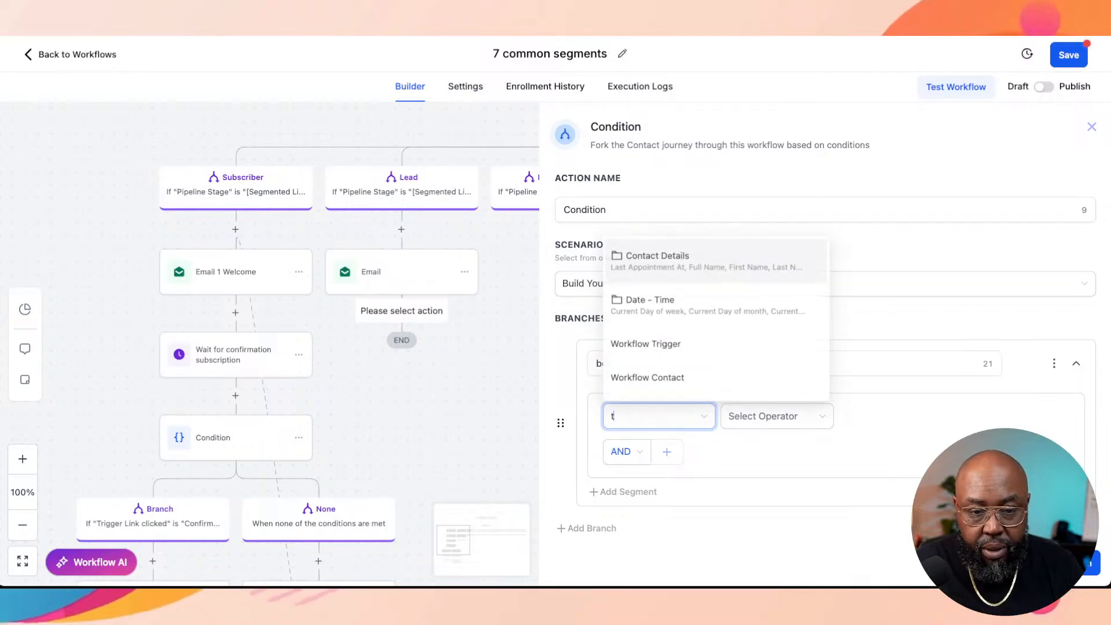
type("t")
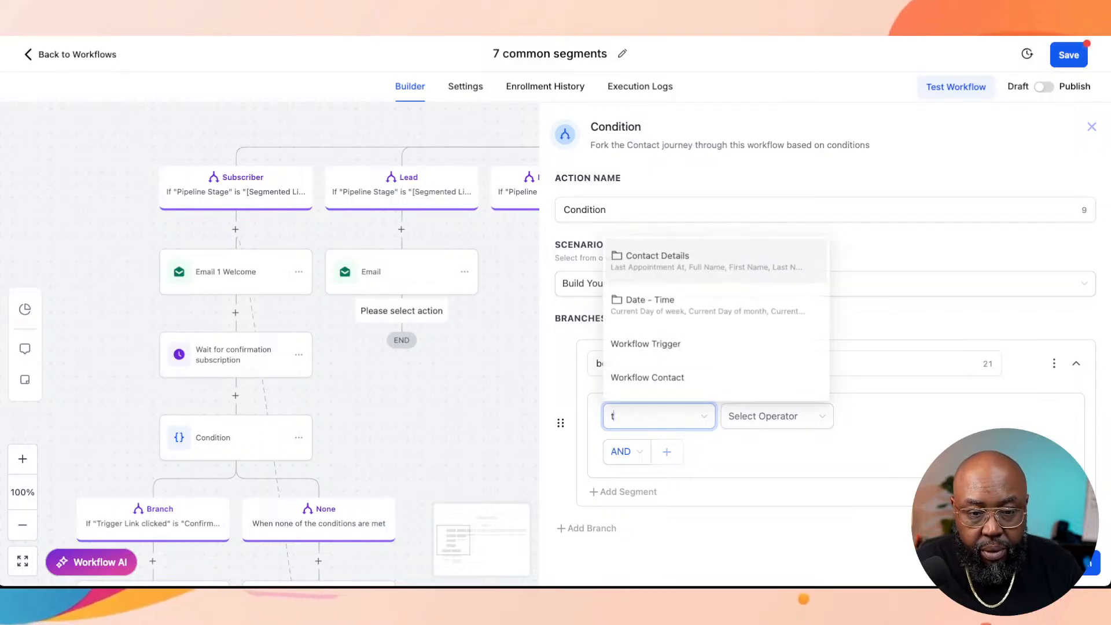
type("ri")
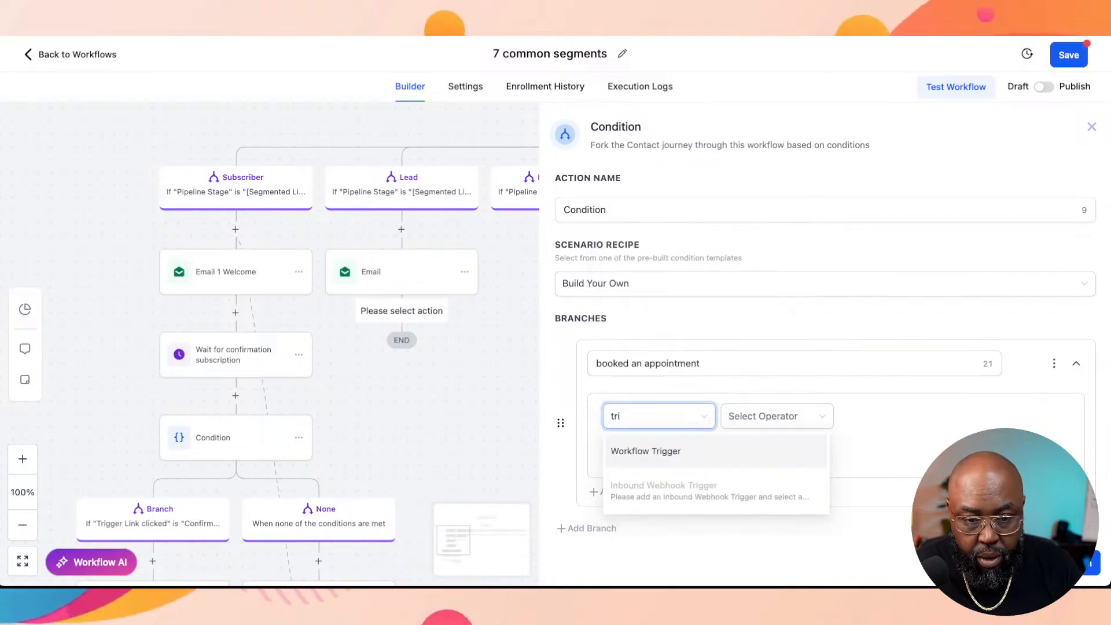
left_click(660, 450)
left_click(788, 416)
left_click(764, 446)
left_click(938, 417)
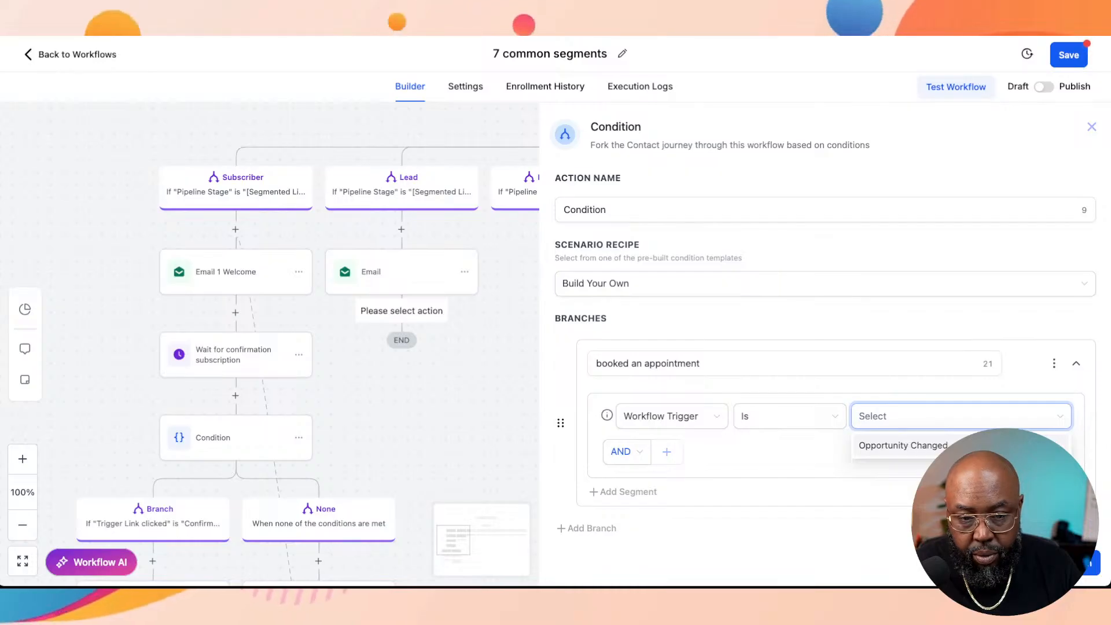
left_click(672, 417)
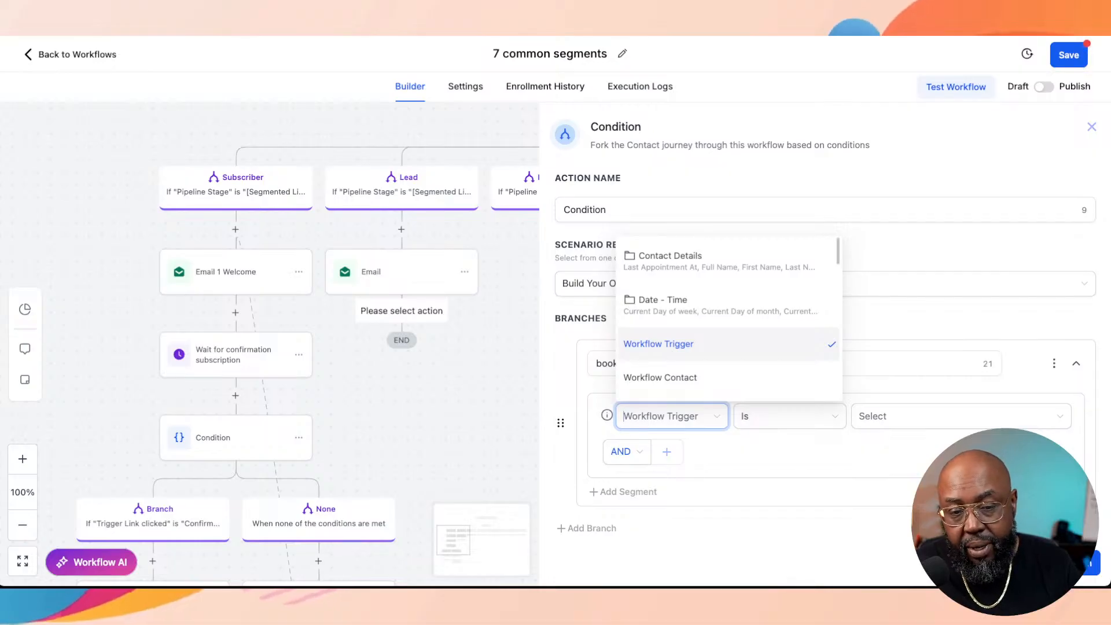
key("Escape")
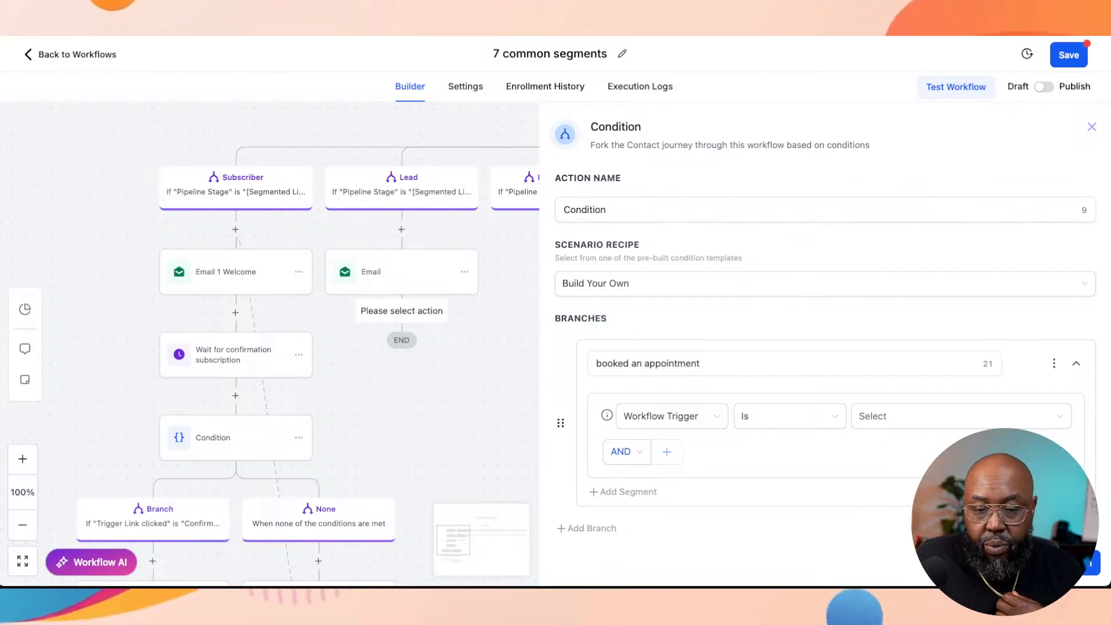
left_click(1092, 127)
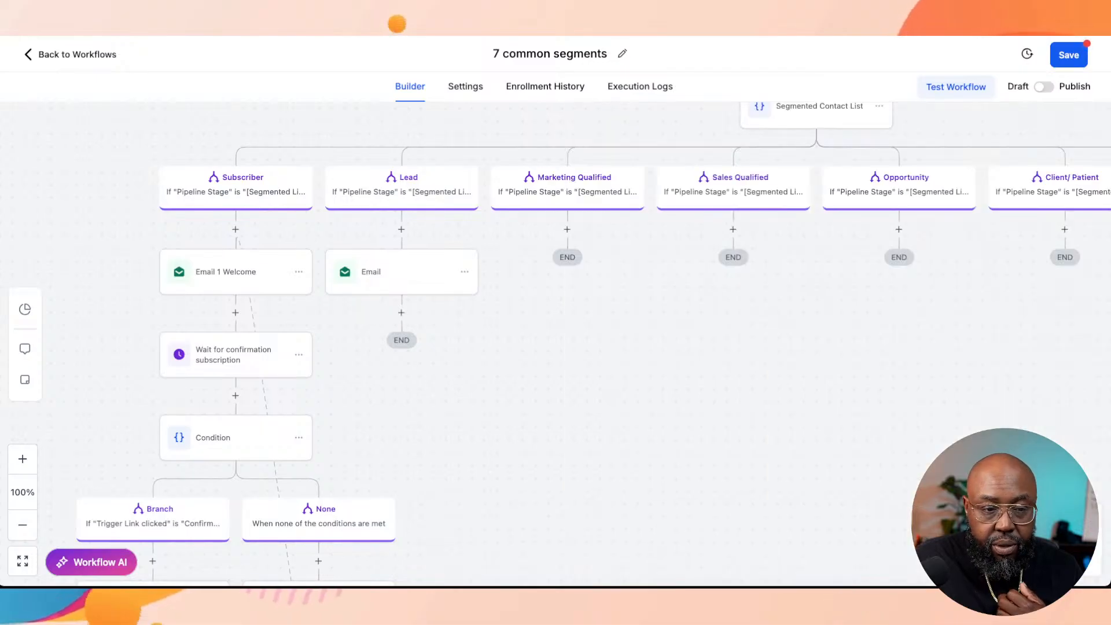
Step: Add a Wait action after the Lead branch's email
left_click(401, 313)
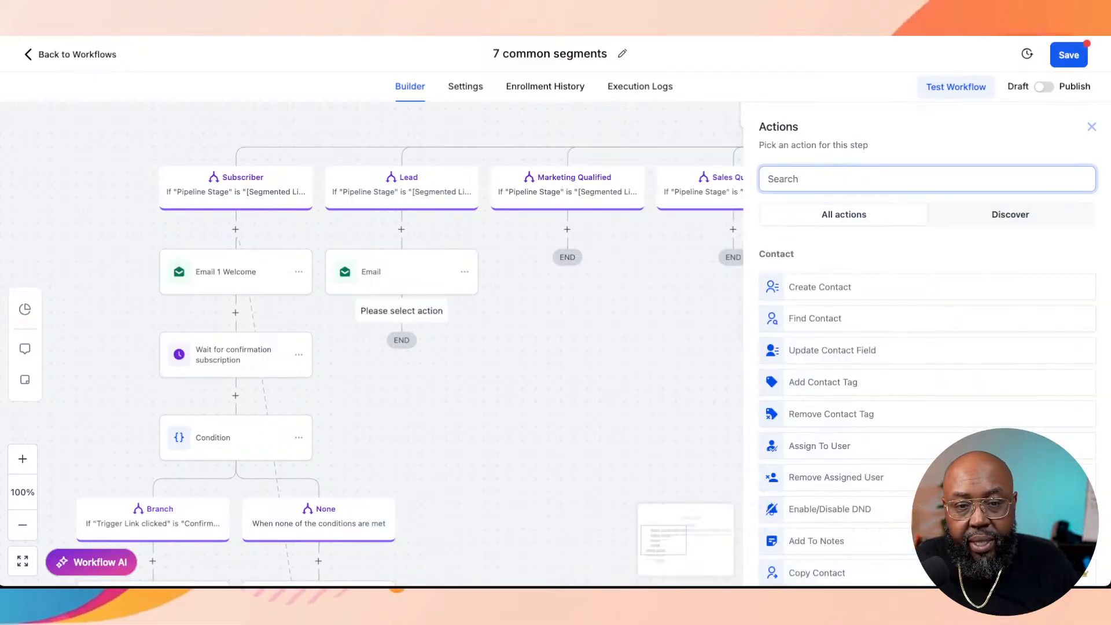
type("ea")
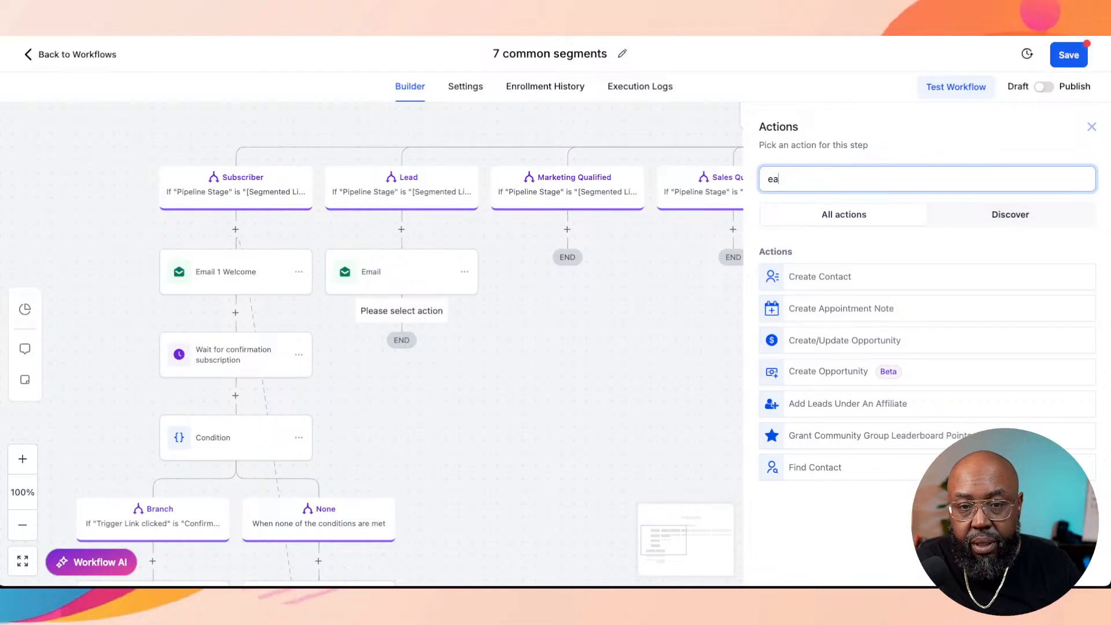
key("BackSpace")
key("BackSpace")
type("w")
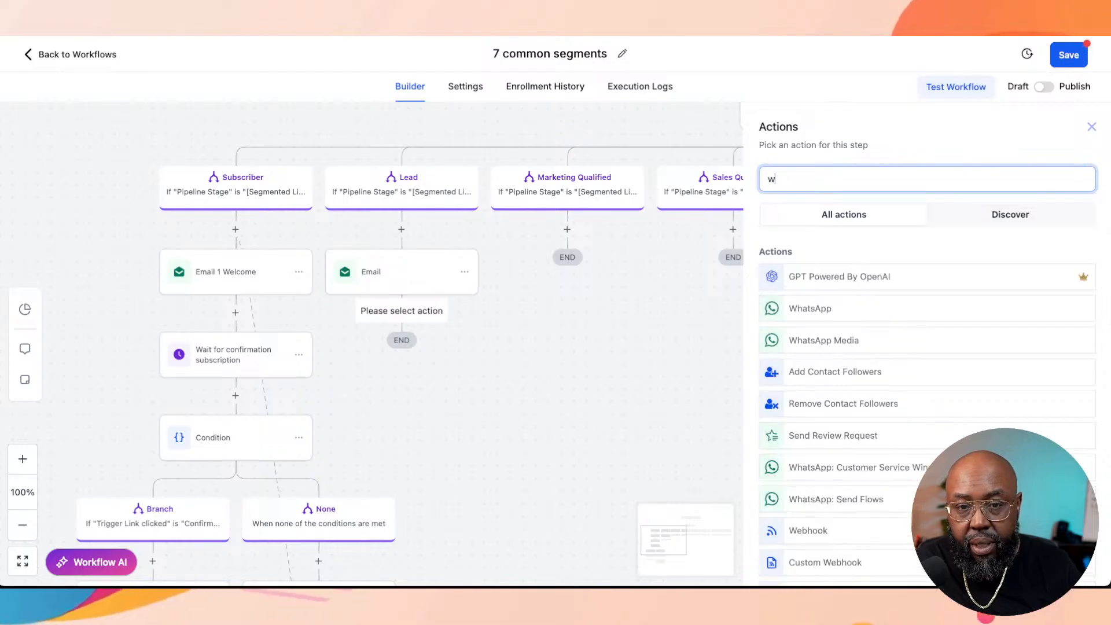
type("ait")
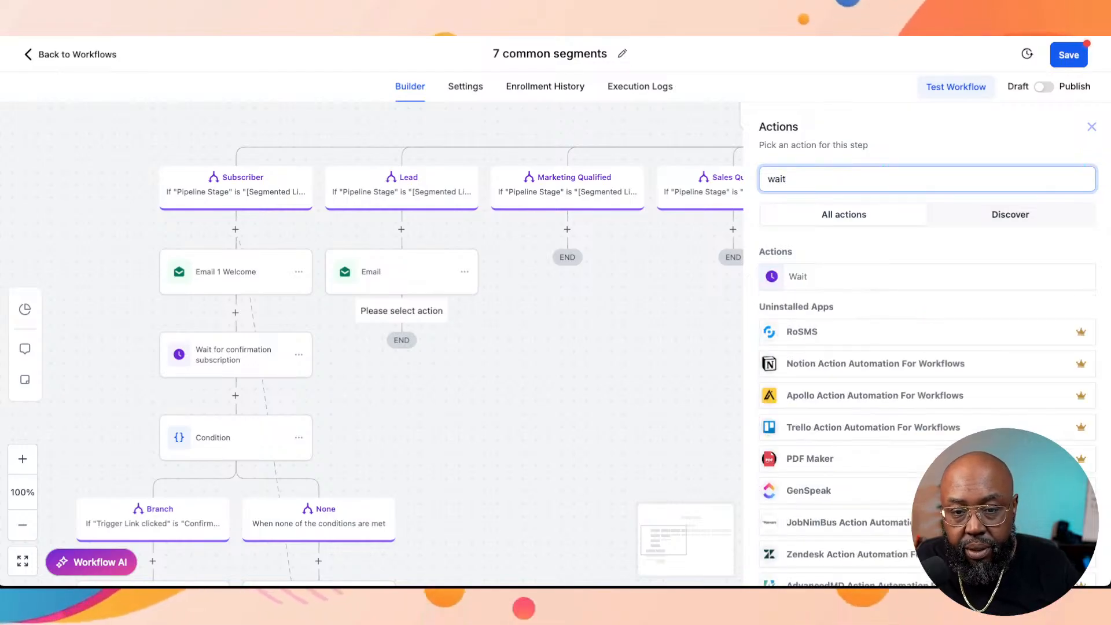
left_click(798, 276)
Step: Make the wait hold for Trigger Link Clicked on the Sales Call Zoom Link and save the action
left_click(798, 262)
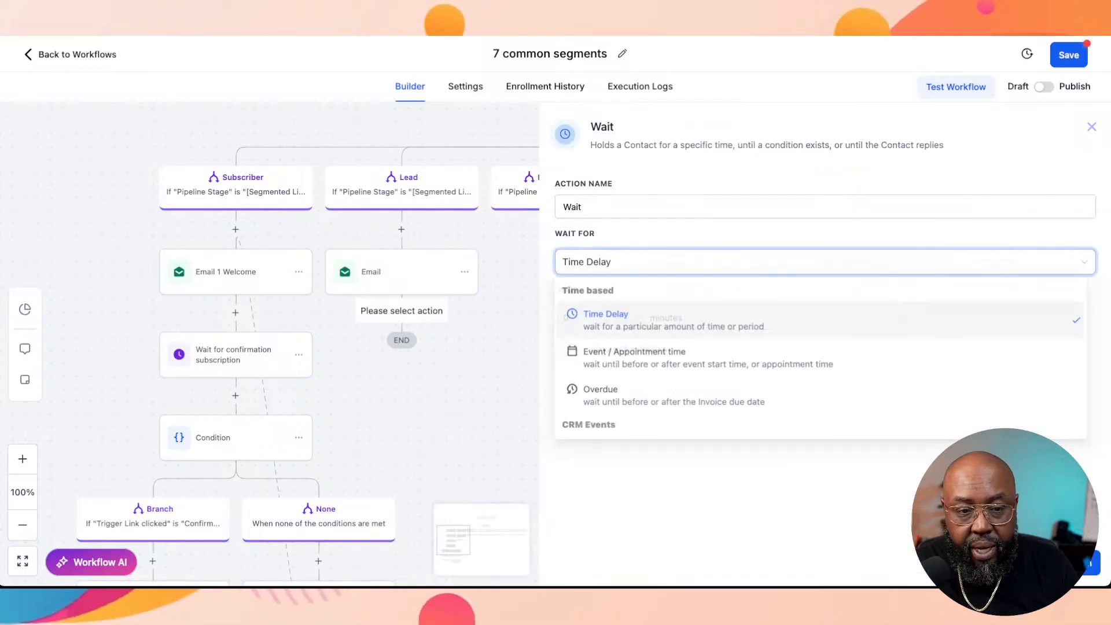
left_click(798, 358)
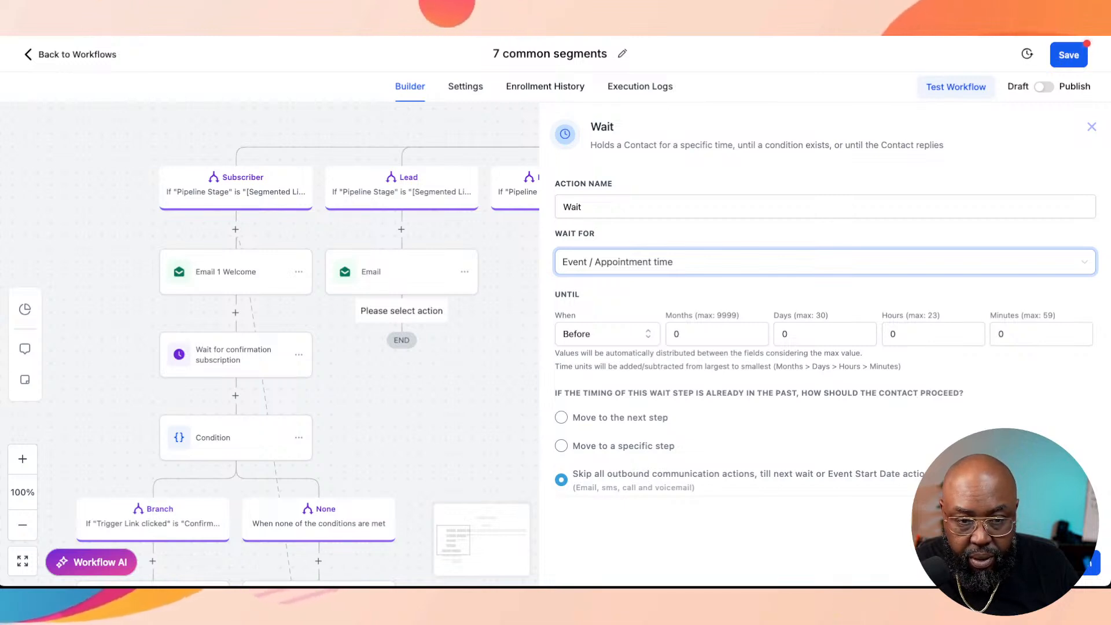
left_click(810, 262)
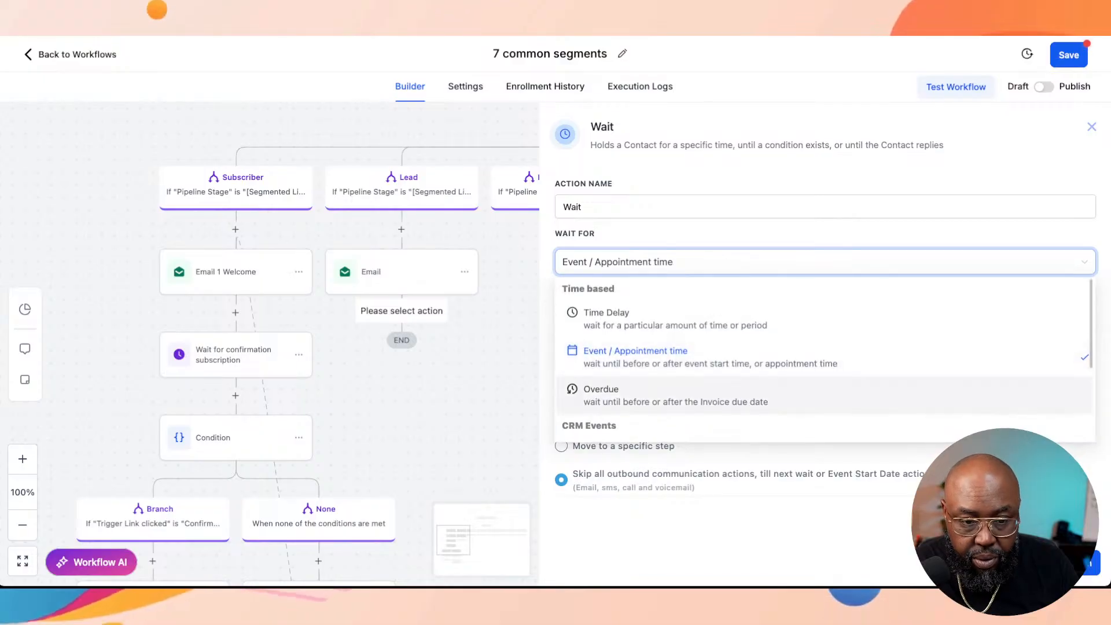
scroll(811, 382, "down", 5)
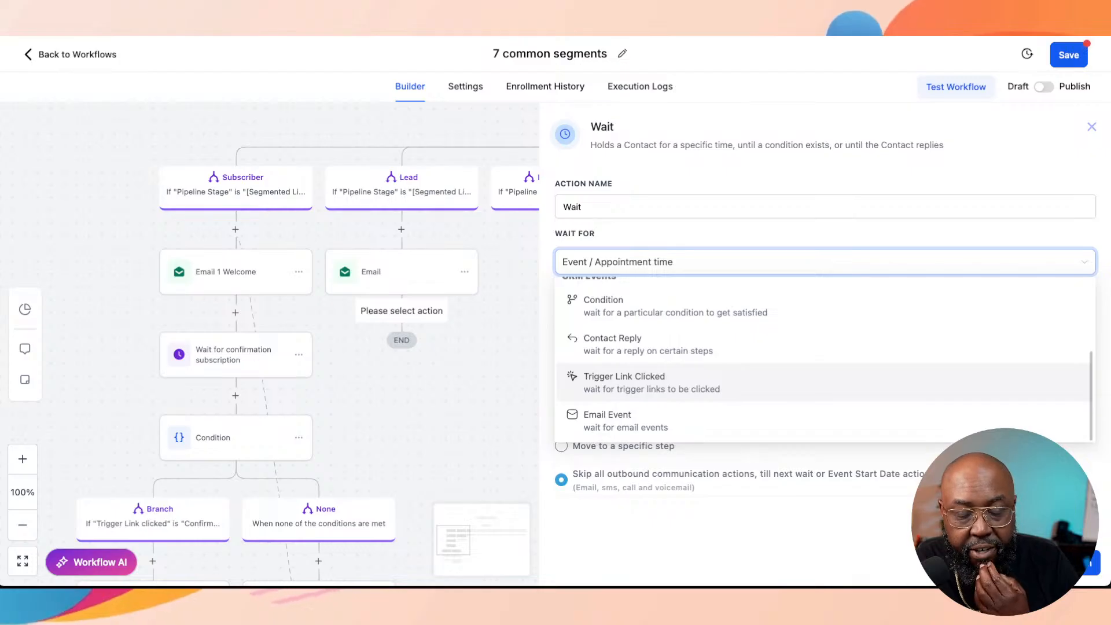
left_click(810, 382)
left_click(811, 320)
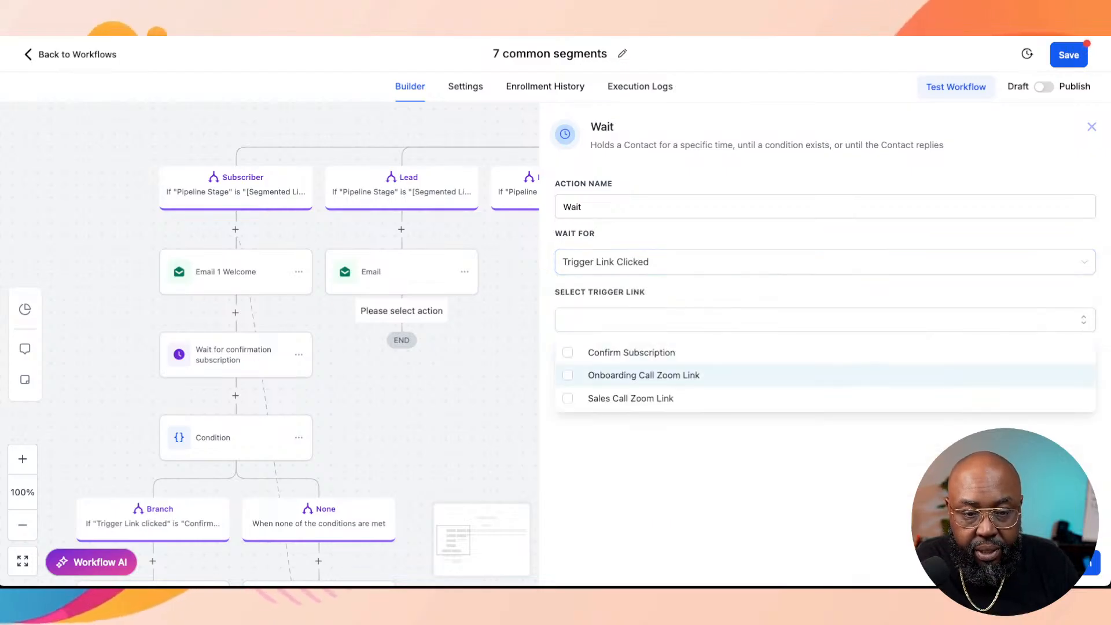
left_click(631, 399)
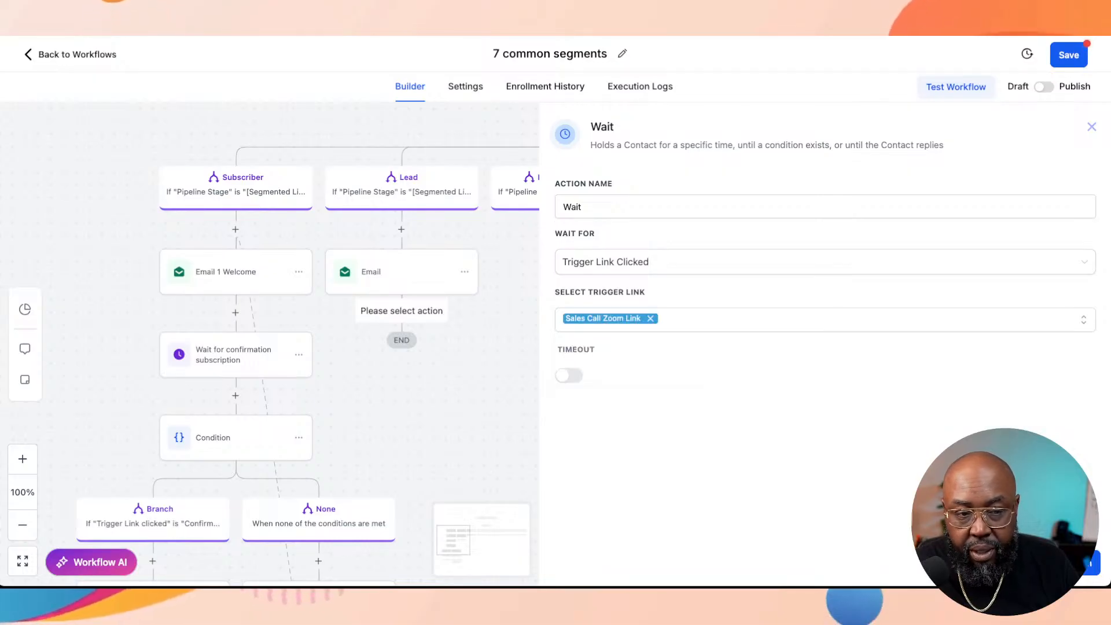
left_click(1067, 563)
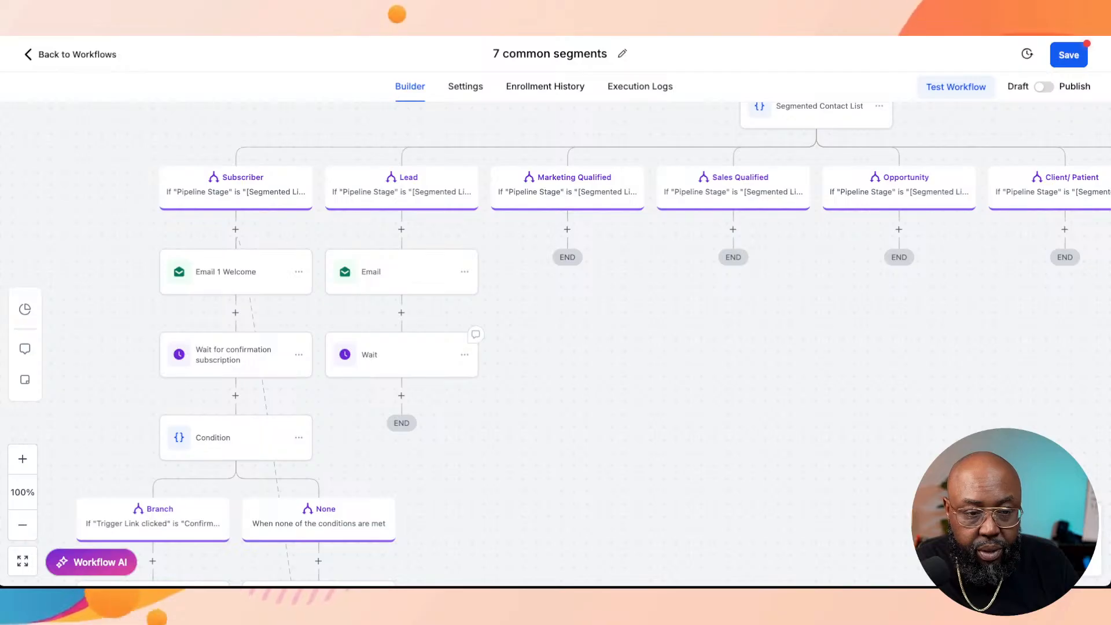
Step: Rename the Lead branch's wait action to "Wait to see if appointment booked" and save the action
left_click(401, 354)
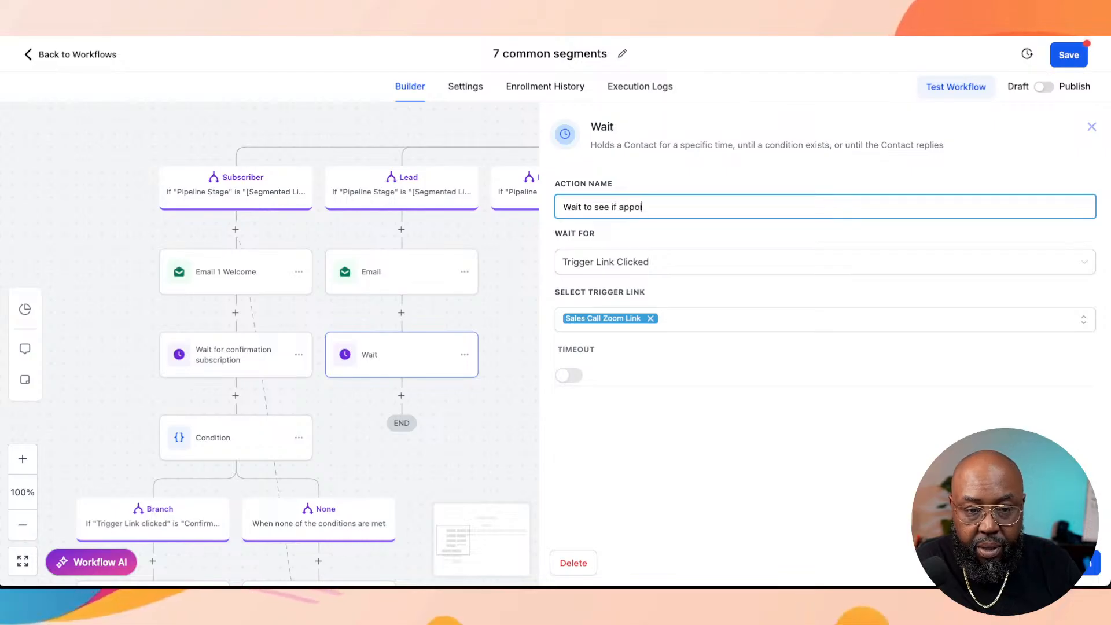
type("ntment ")
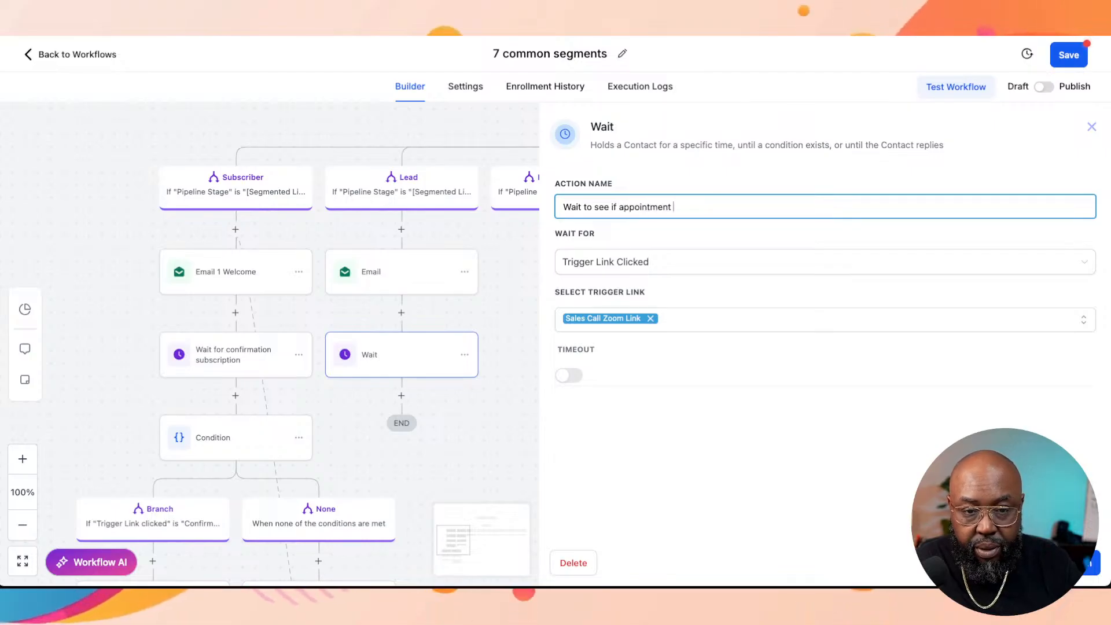
type("booked")
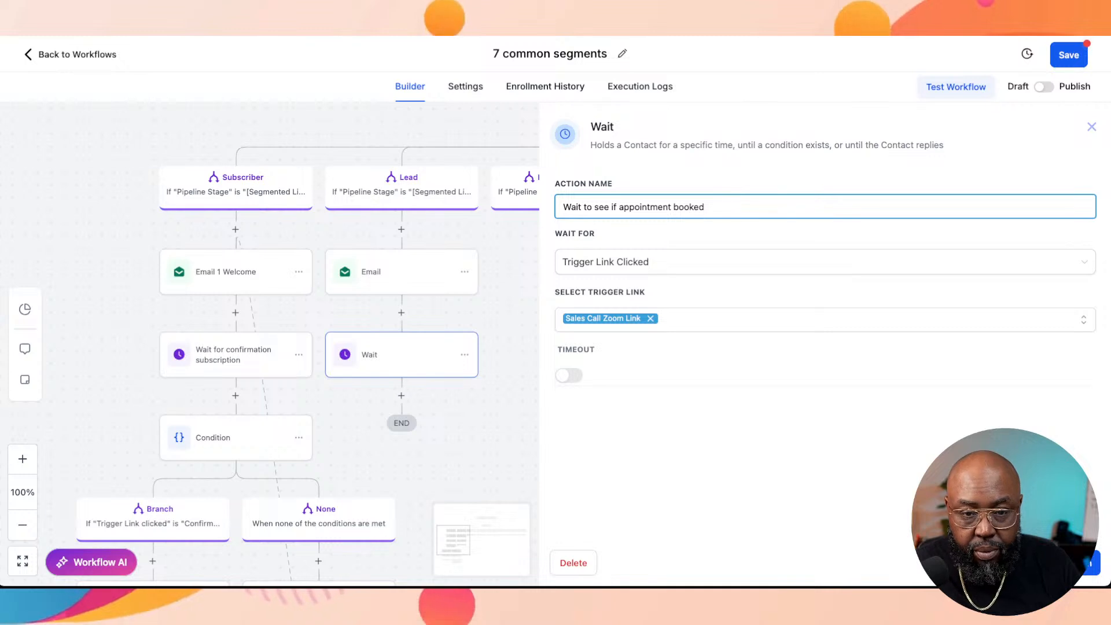
left_click(1068, 563)
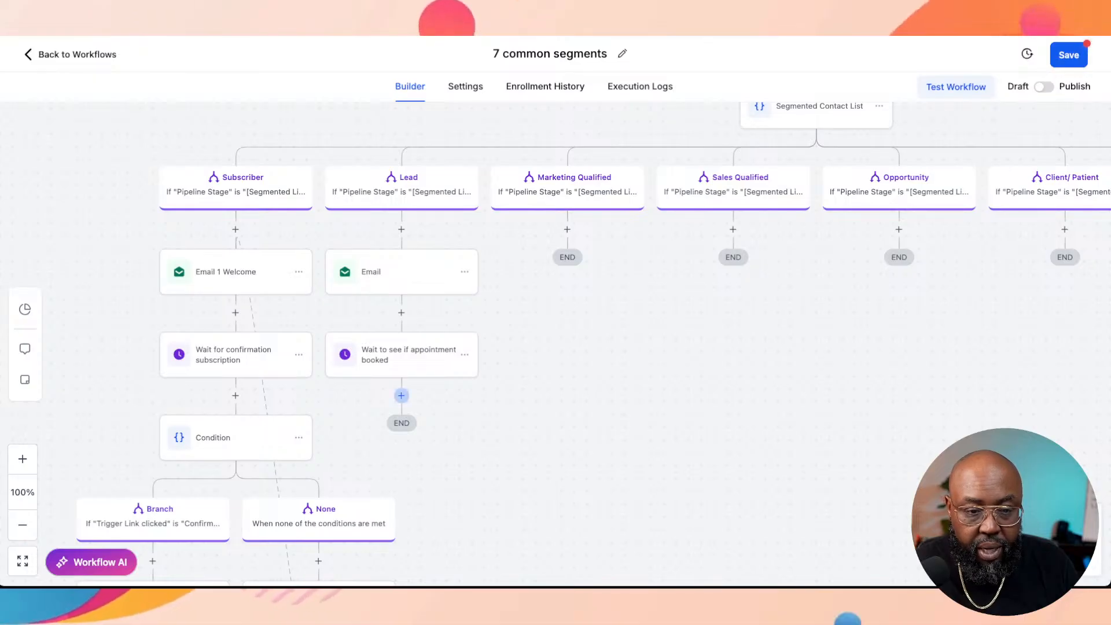
Step: Try an If/Else condition after the Lead branch's appointment wait, look through its criteria for an appointment option, and discard it
left_click(401, 395)
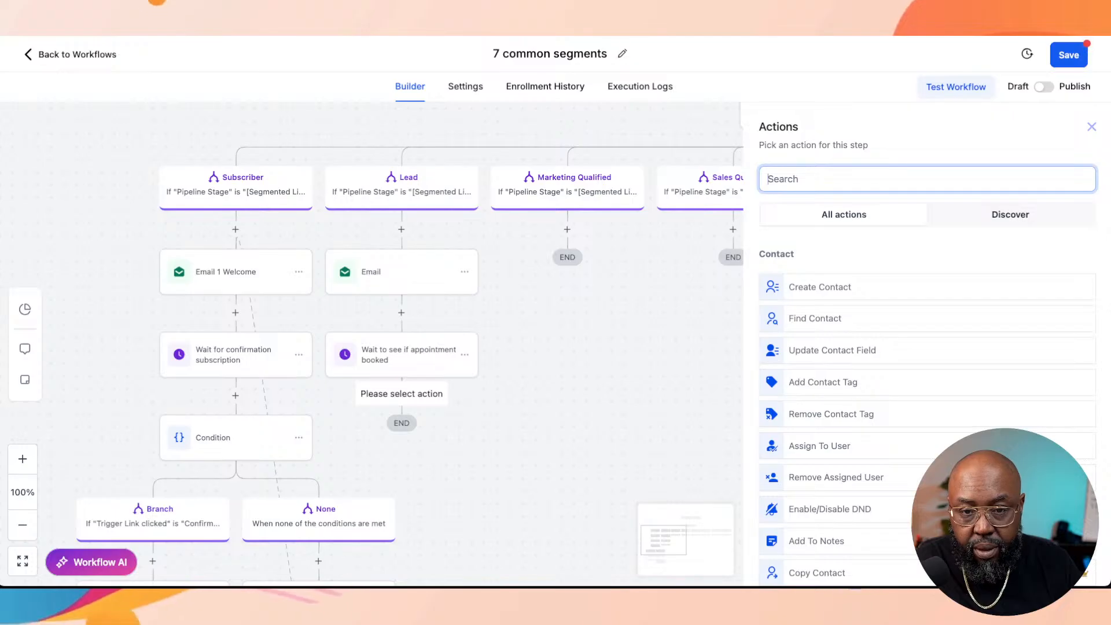
type("if")
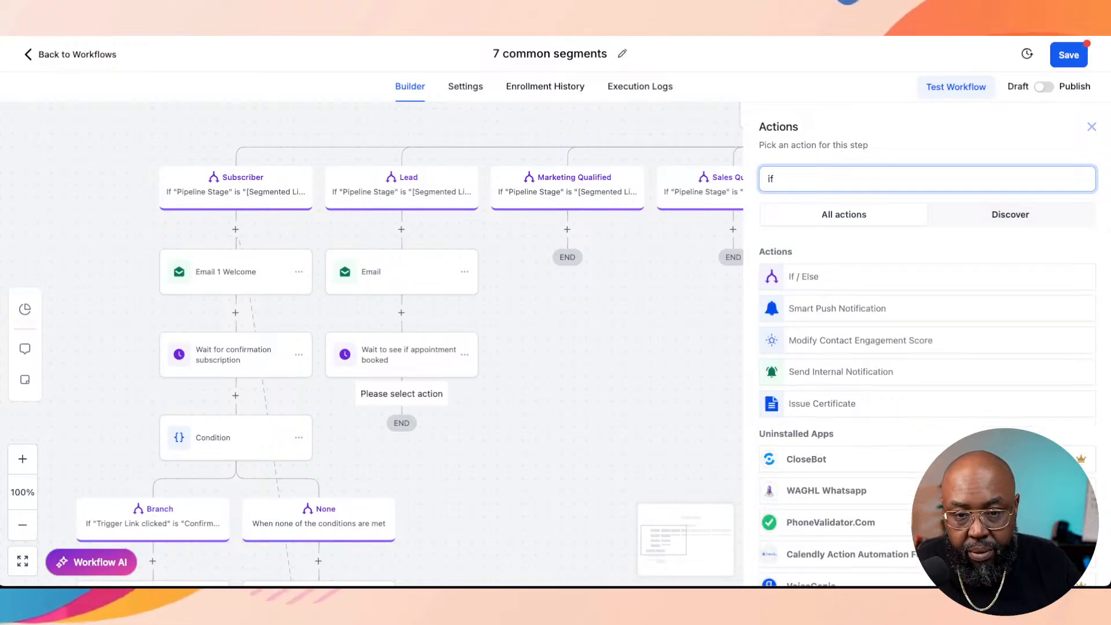
left_click(926, 277)
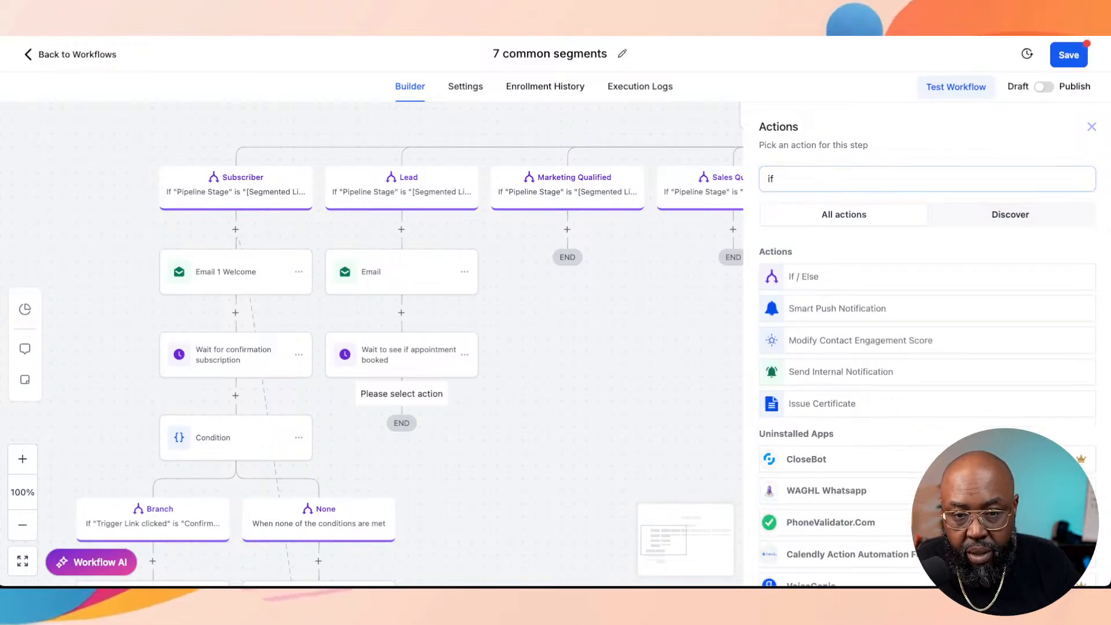
scroll(816, 342, "down", 2)
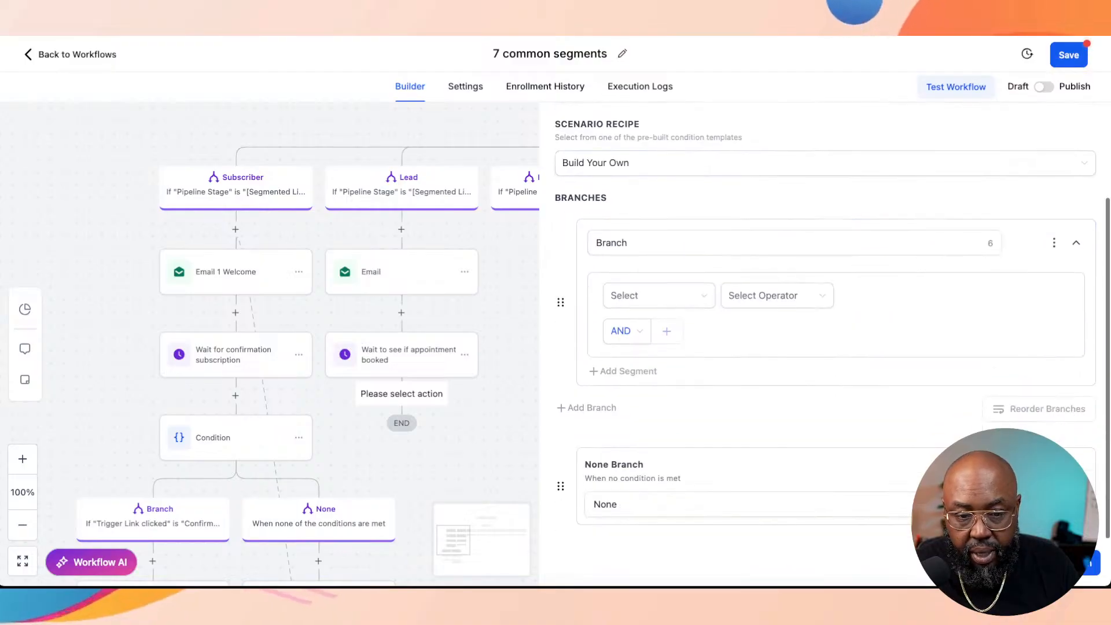
scroll(824, 341, "up", 1)
left_click(695, 255)
left_click(626, 343)
left_click(658, 308)
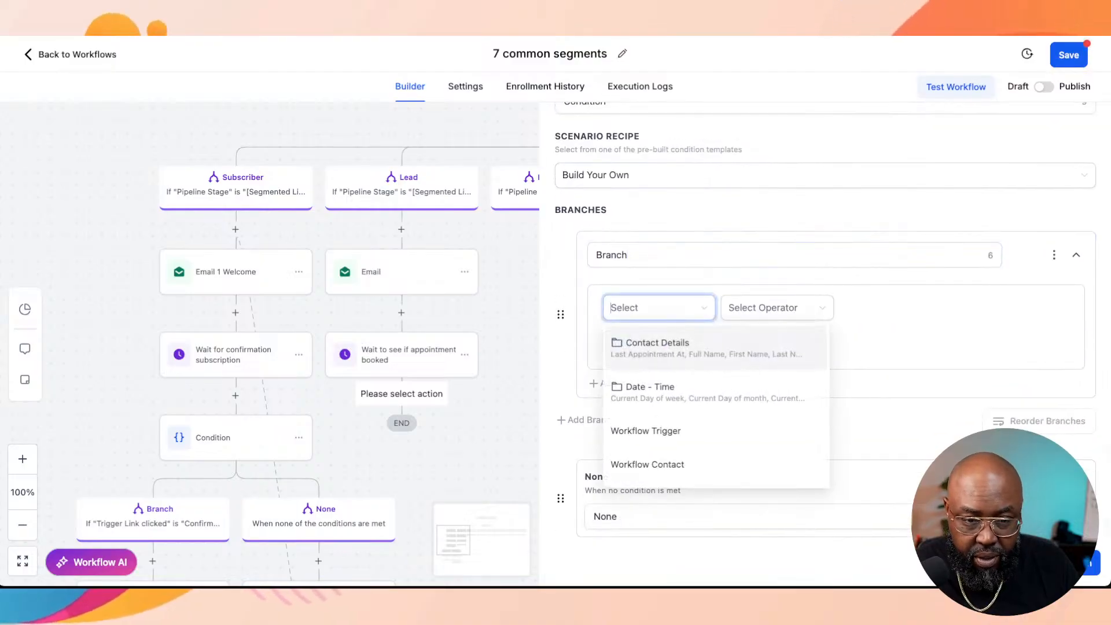
scroll(712, 376, "down", 3)
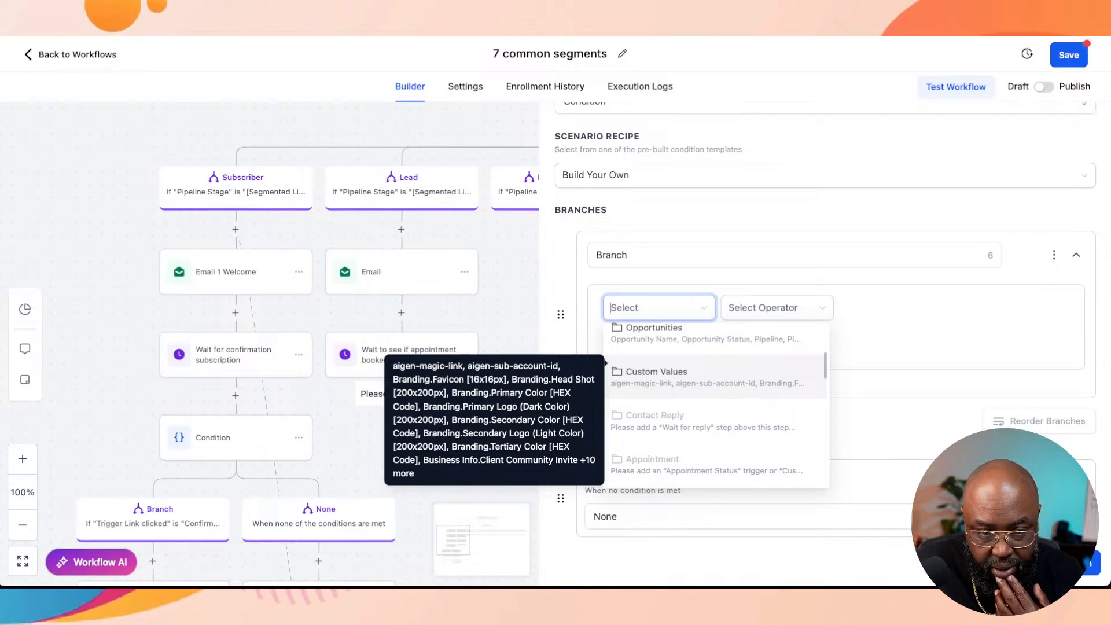
scroll(717, 382, "down", 3)
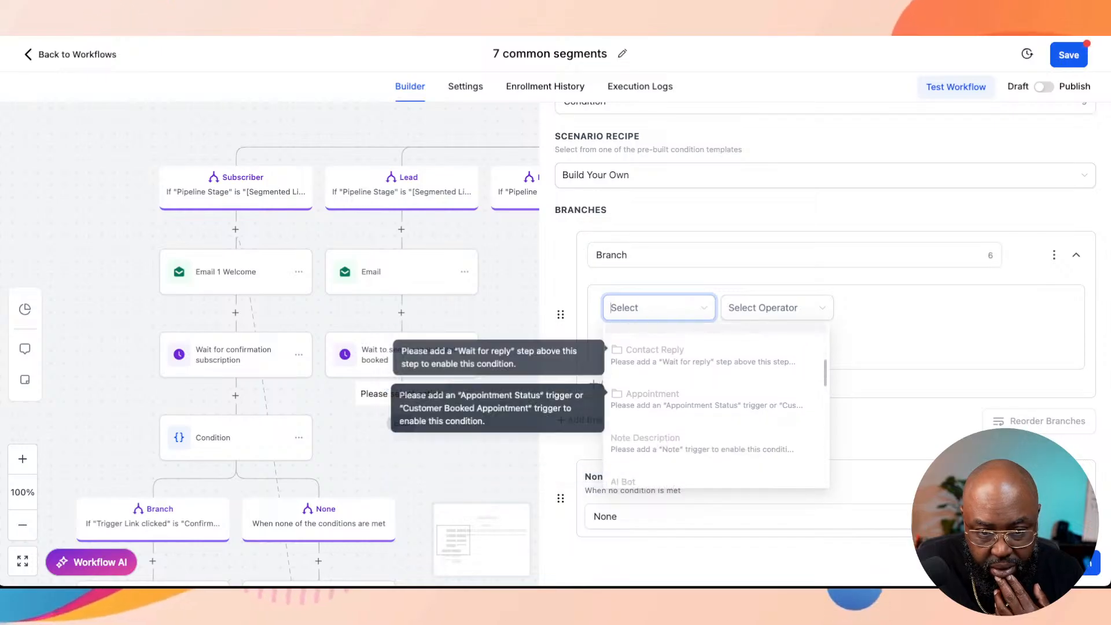
scroll(717, 391, "down", 1)
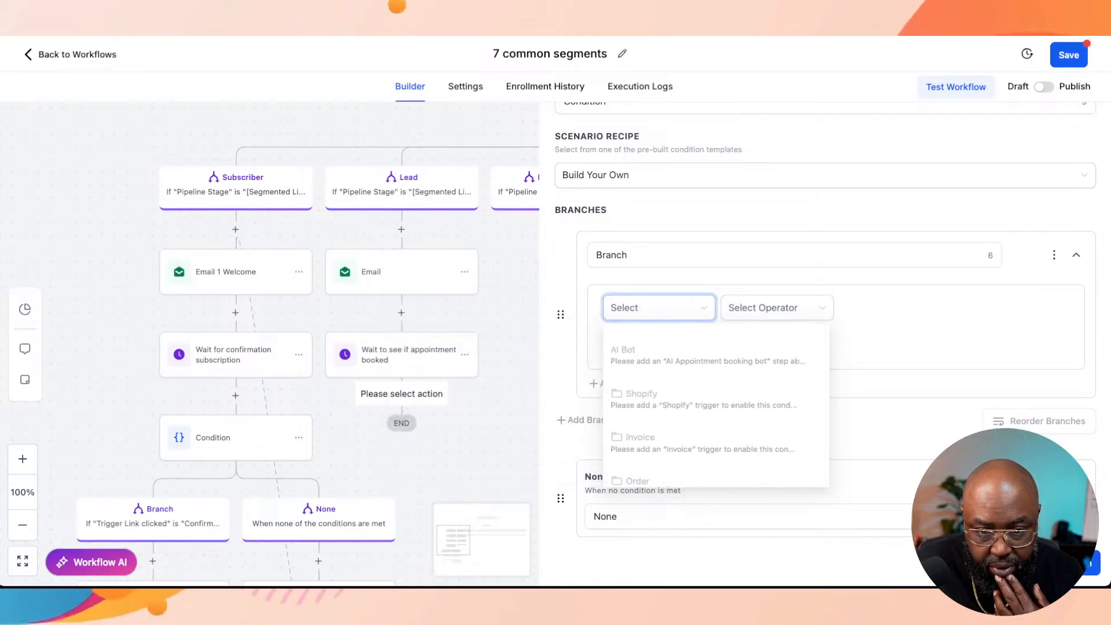
left_click(903, 341)
left_click(995, 563)
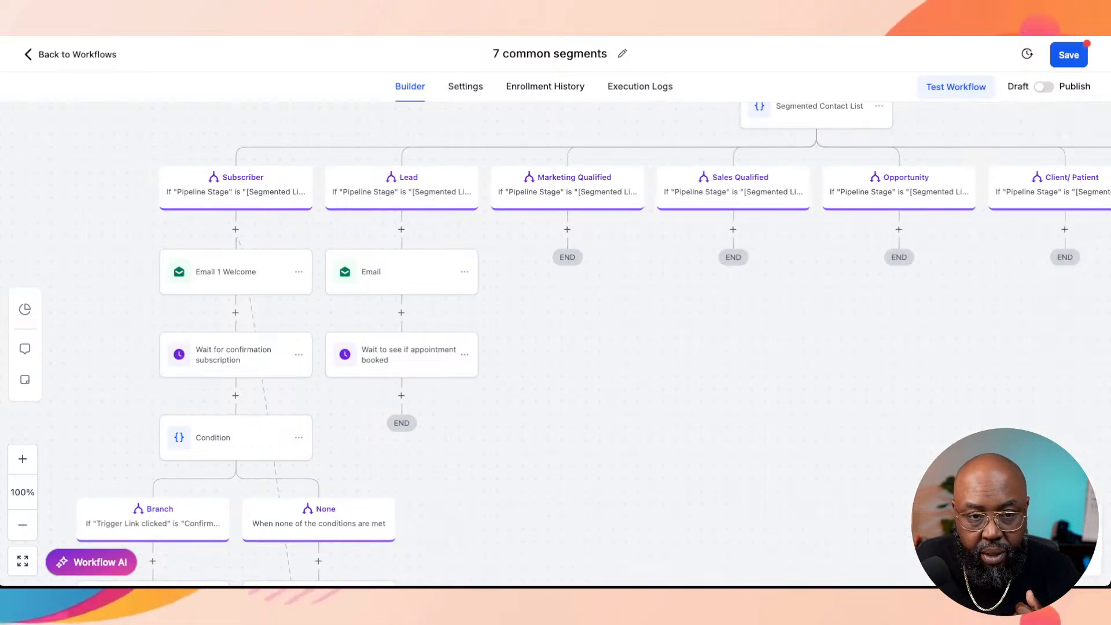
Step: Review the trigger link settings of the Lead branch's appointment wait
scroll(555, 344, "up", 1)
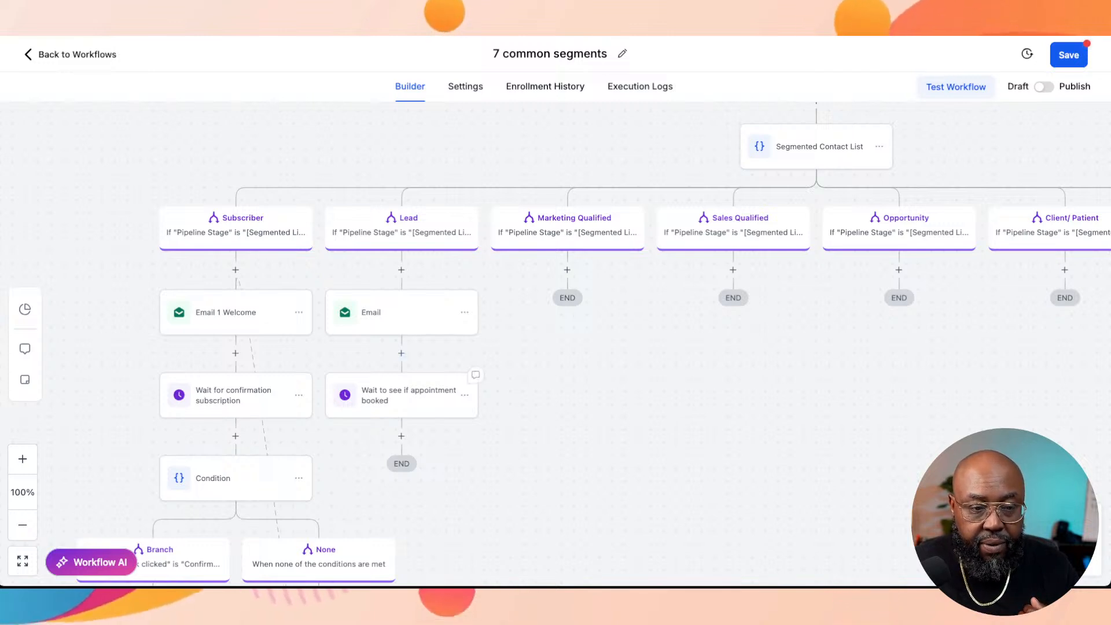
left_click(401, 436)
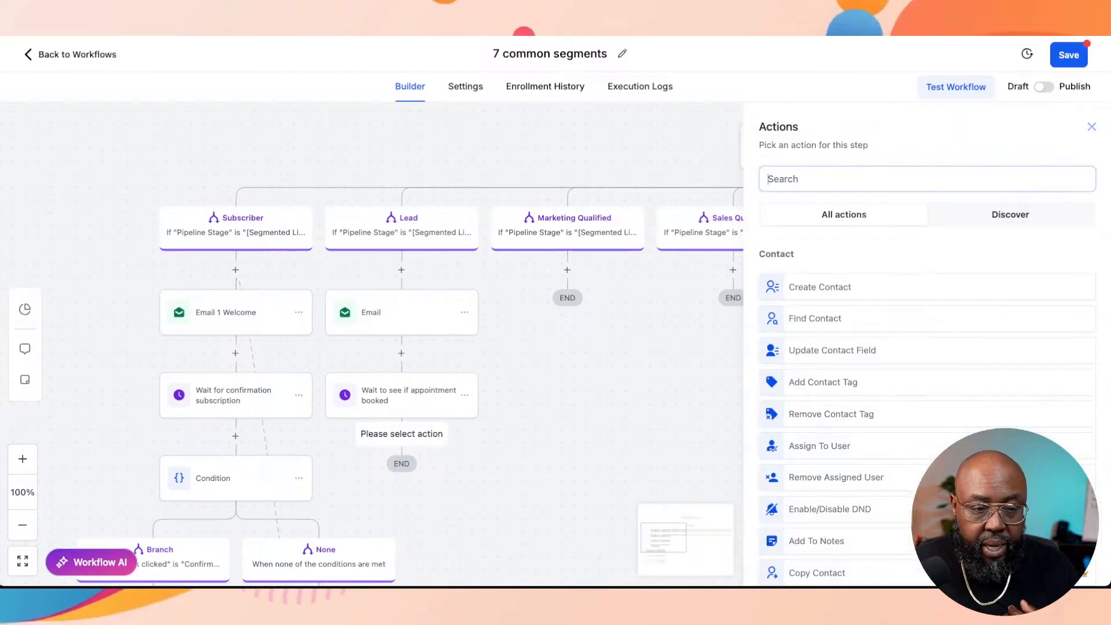
left_click(405, 394)
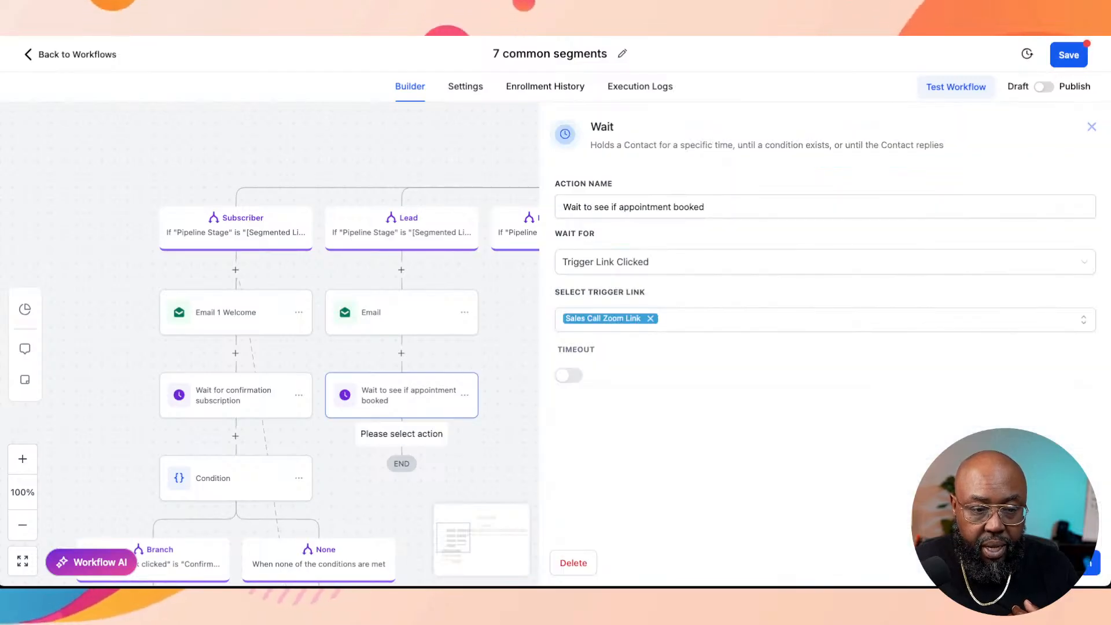
left_click(1093, 127)
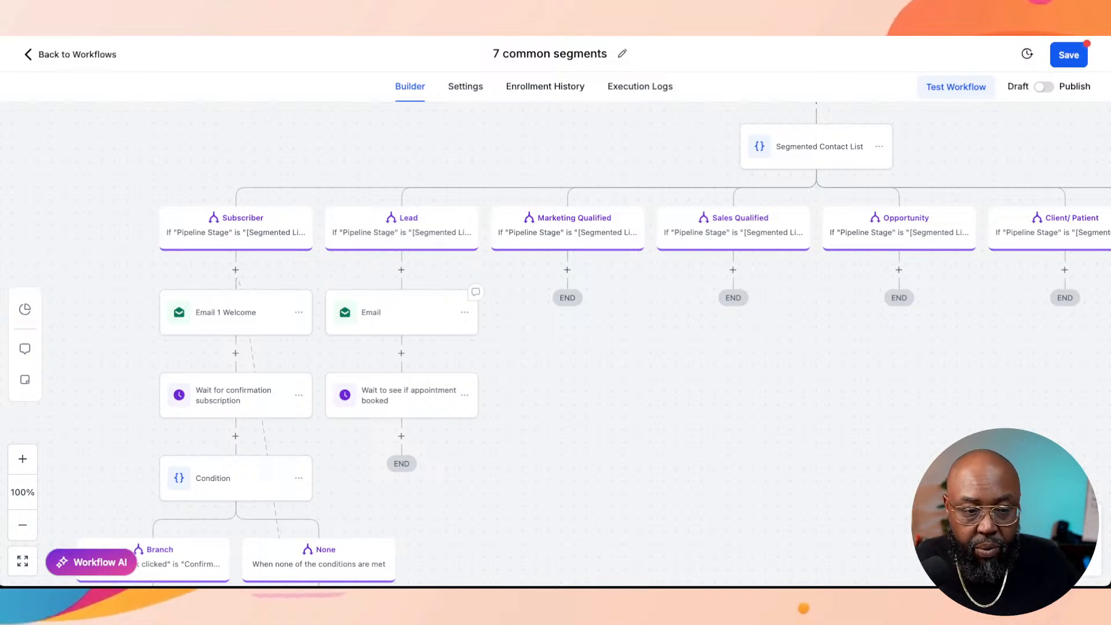
Step: Start adding an action between the Lead branch's email and its wait, and search the actions for "opo" and "pip"
scroll(555, 344, "down", 1)
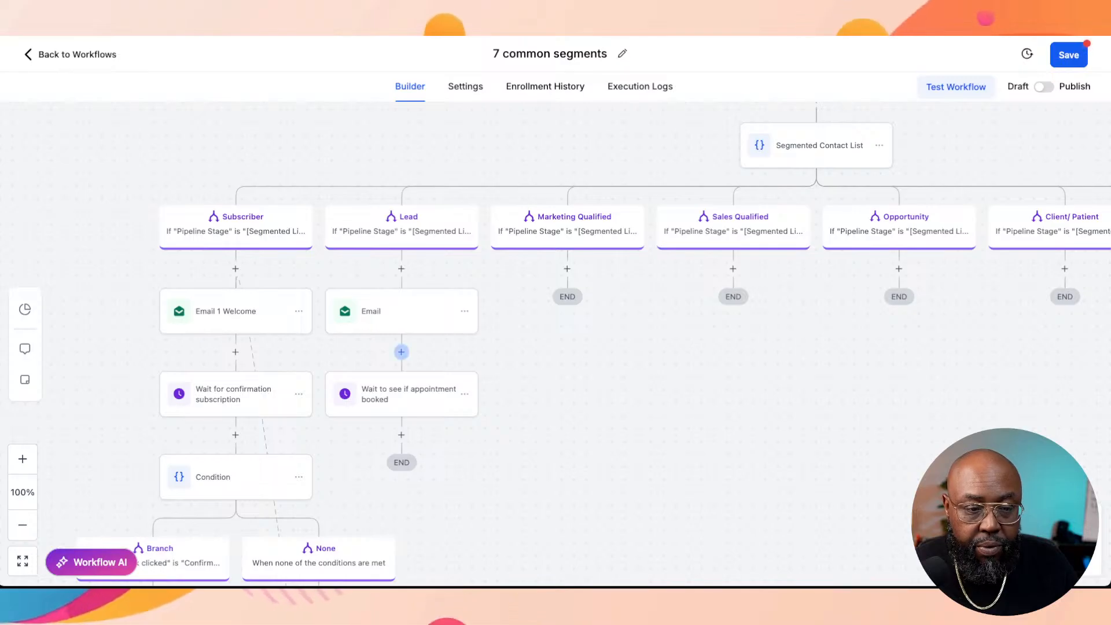
left_click(401, 352)
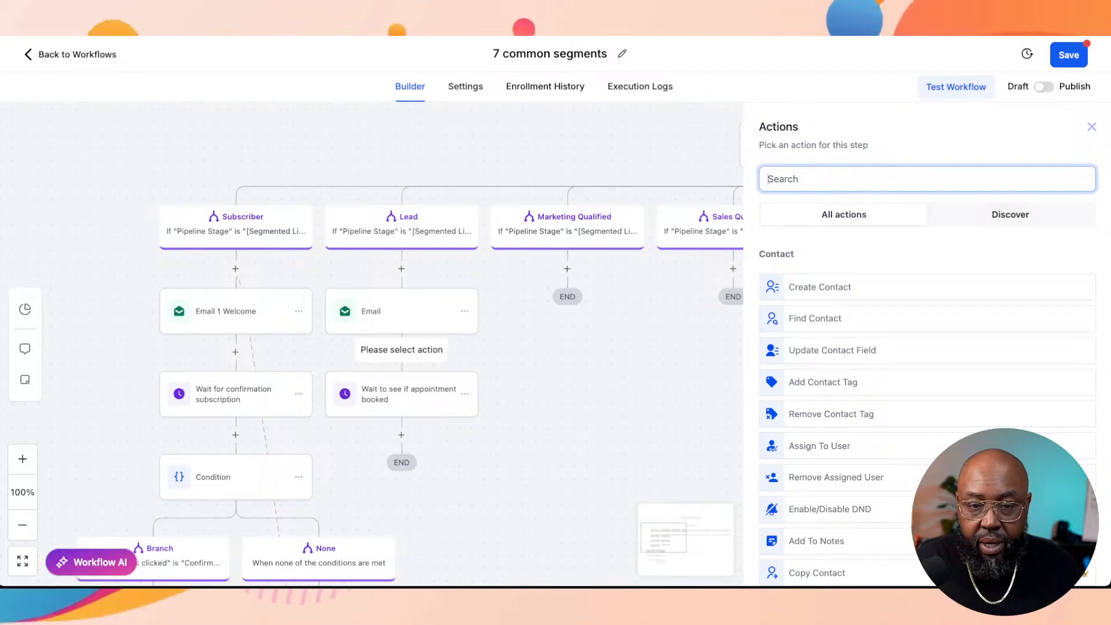
type("opo")
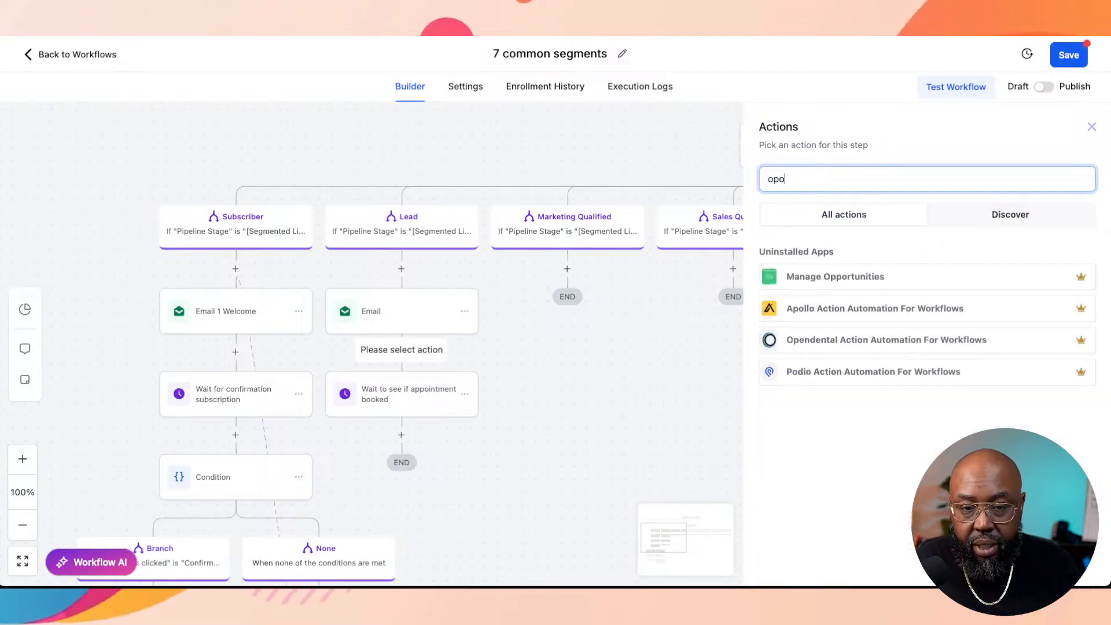
key("BackSpace")
key("BackSpace")
key("BackSpace")
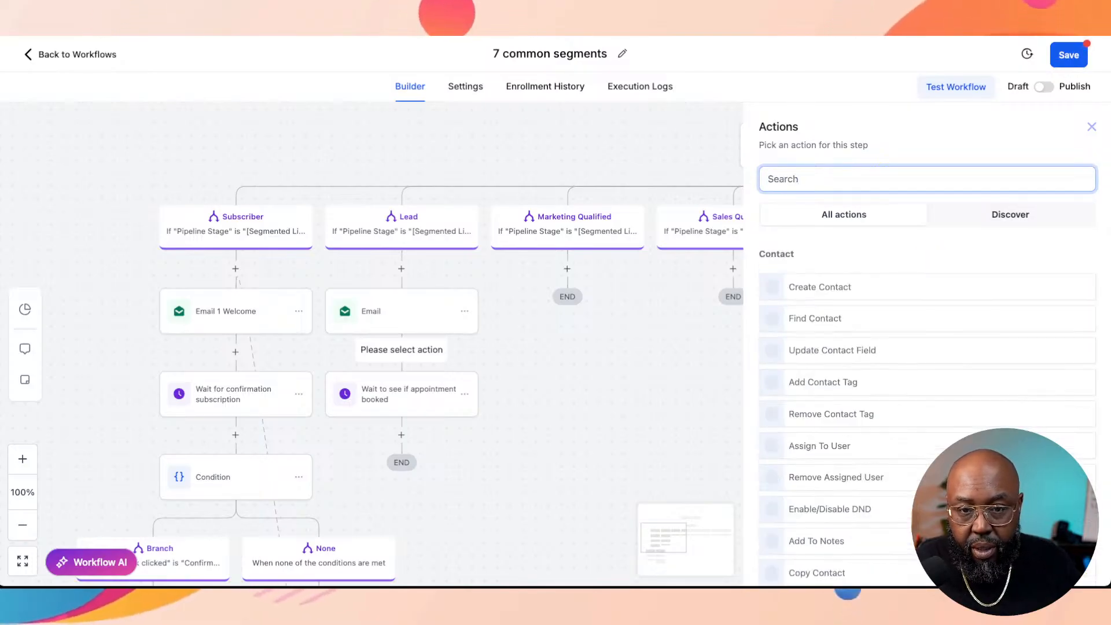
type("pip")
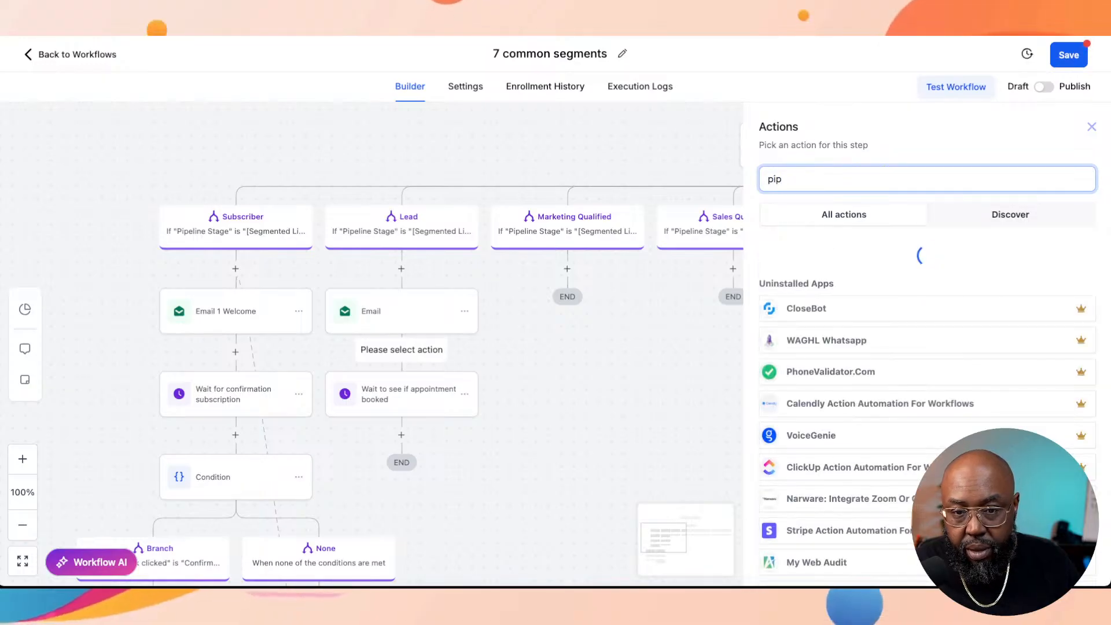
key("BackSpace")
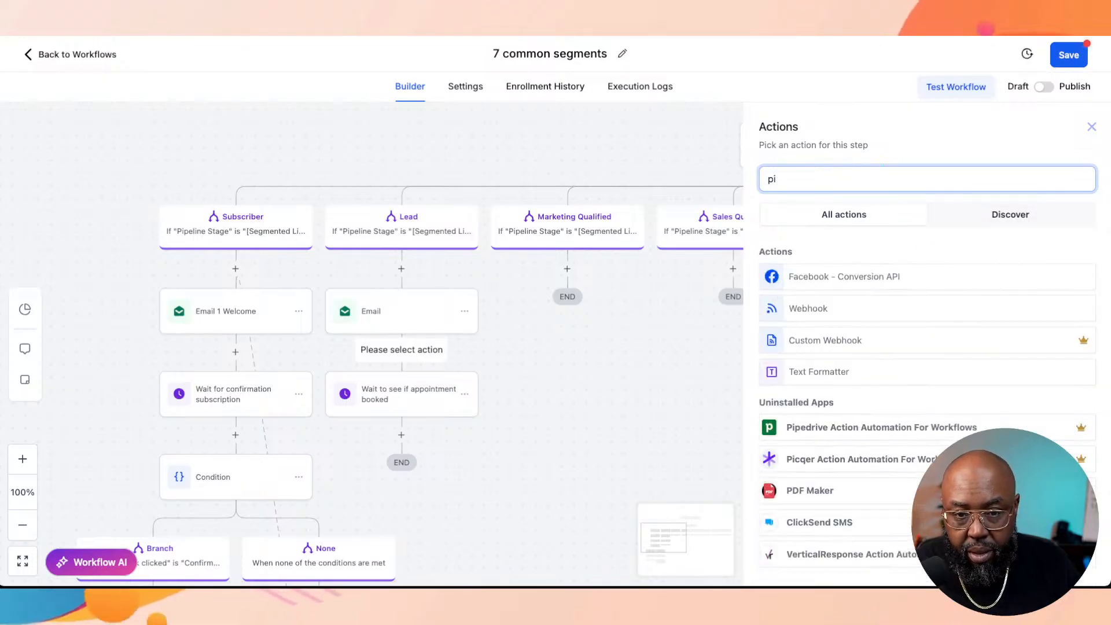
key("BackSpace")
key("BackSpace")
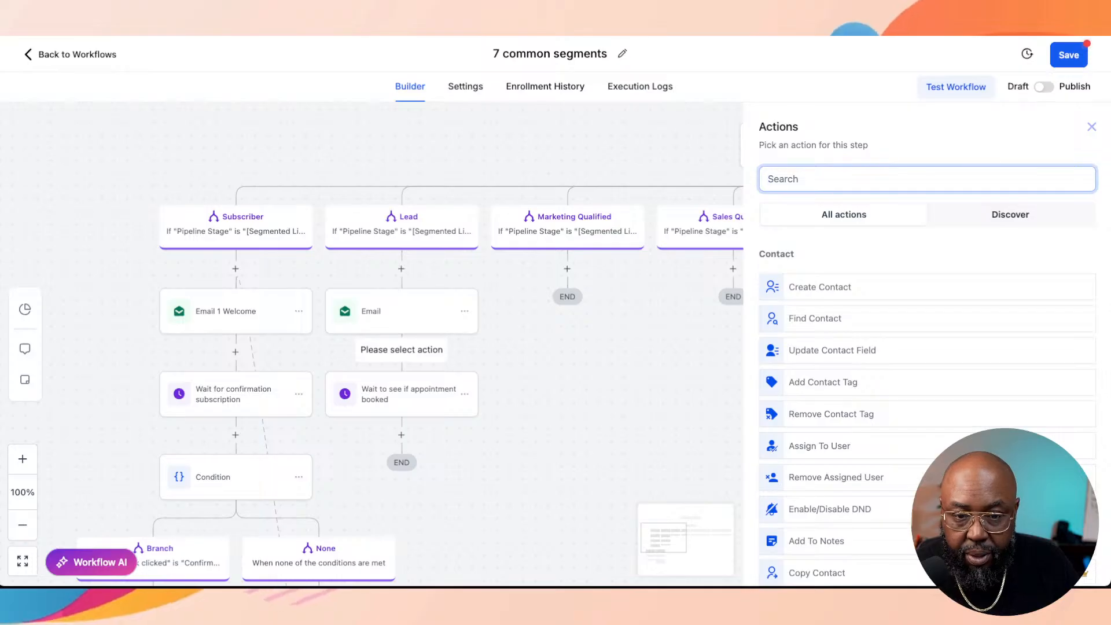
Step: Browse the full action list and choose Create/Update Opportunity for the spot after the Lead branch's email
scroll(926, 348, "down", 10)
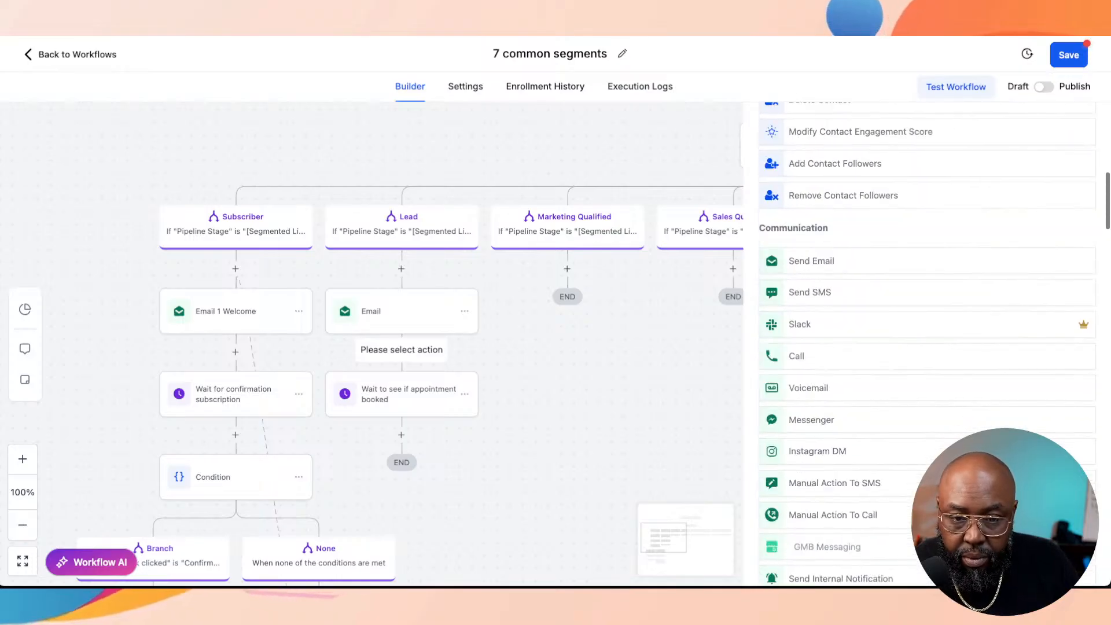
scroll(926, 347, "up", 3)
scroll(926, 347, "down", 15)
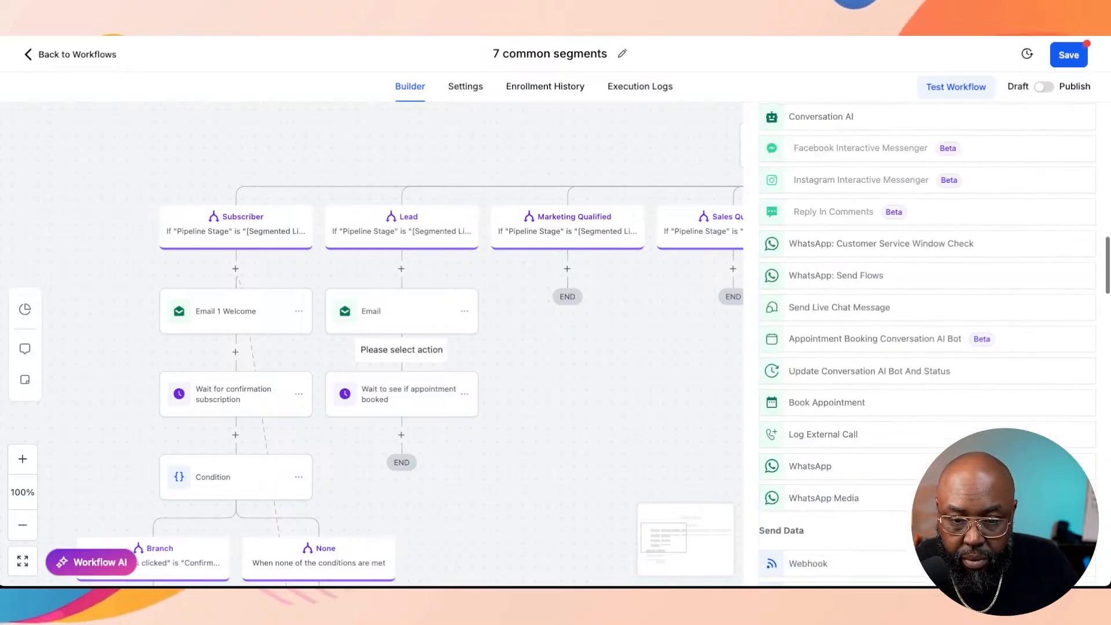
scroll(926, 347, "down", 15)
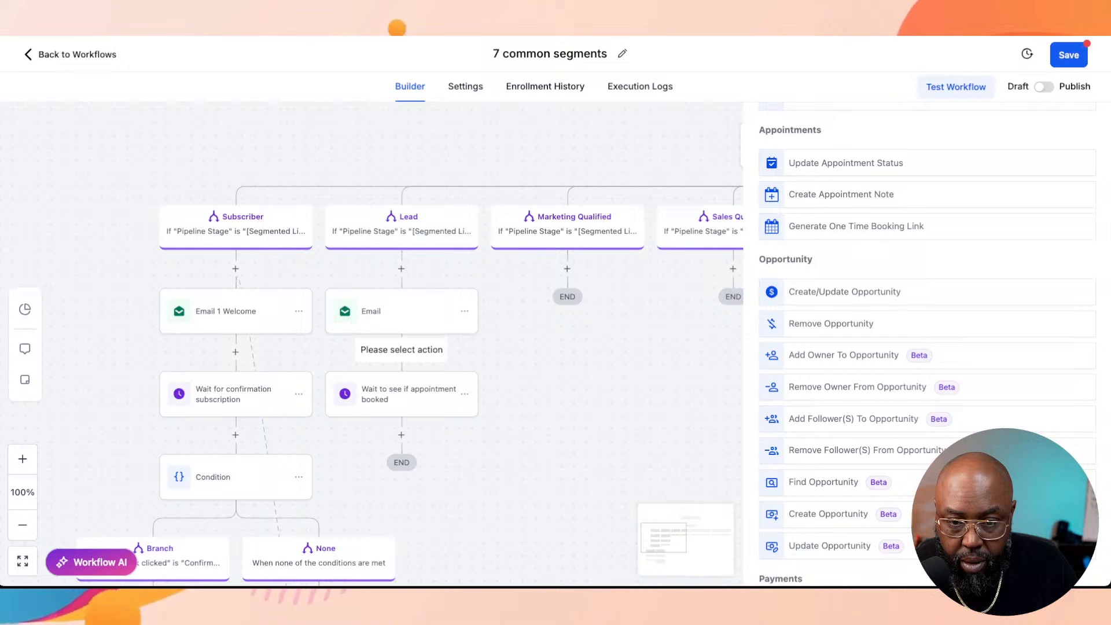
left_click(845, 292)
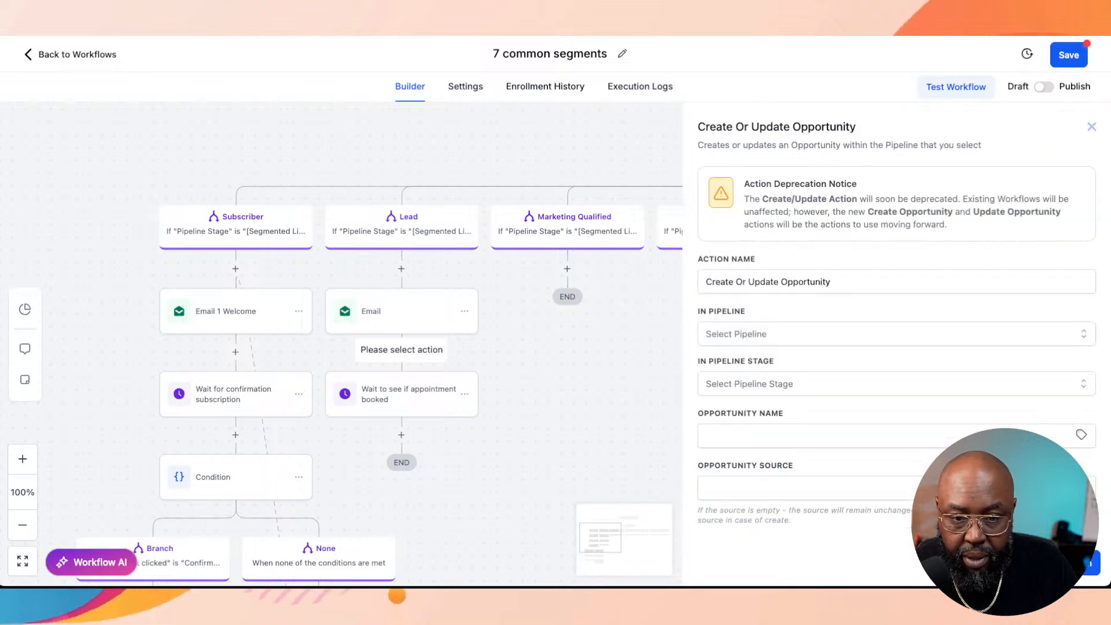
Step: Set the opportunity action to the Segmented List Pipeline with the Marketing Qualified stage and save the action
left_click(868, 334)
left_click(754, 484)
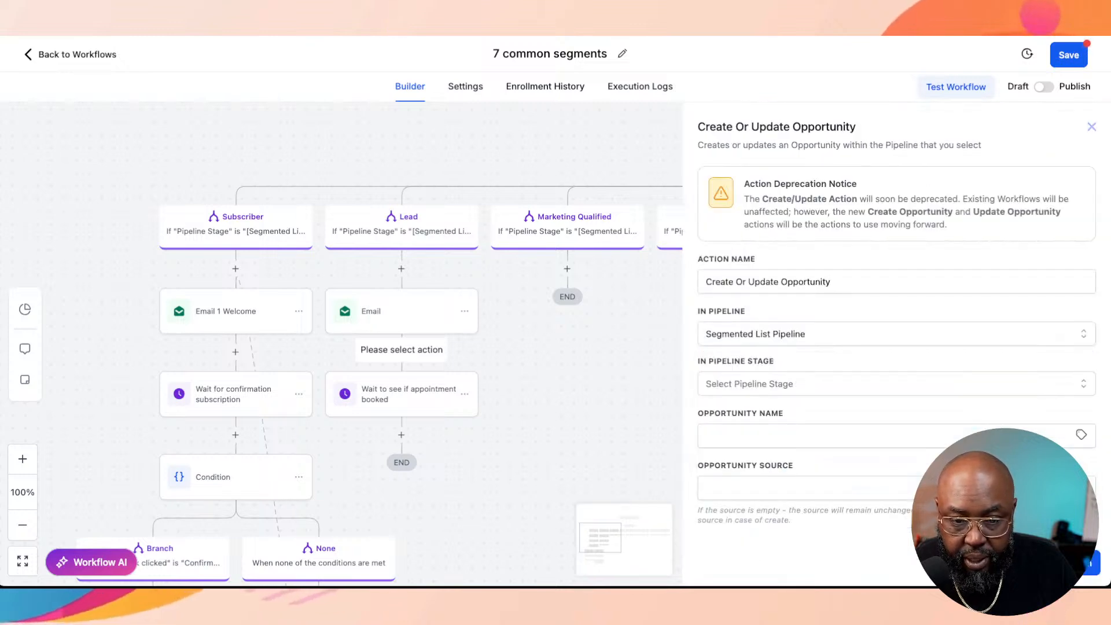
left_click(869, 384)
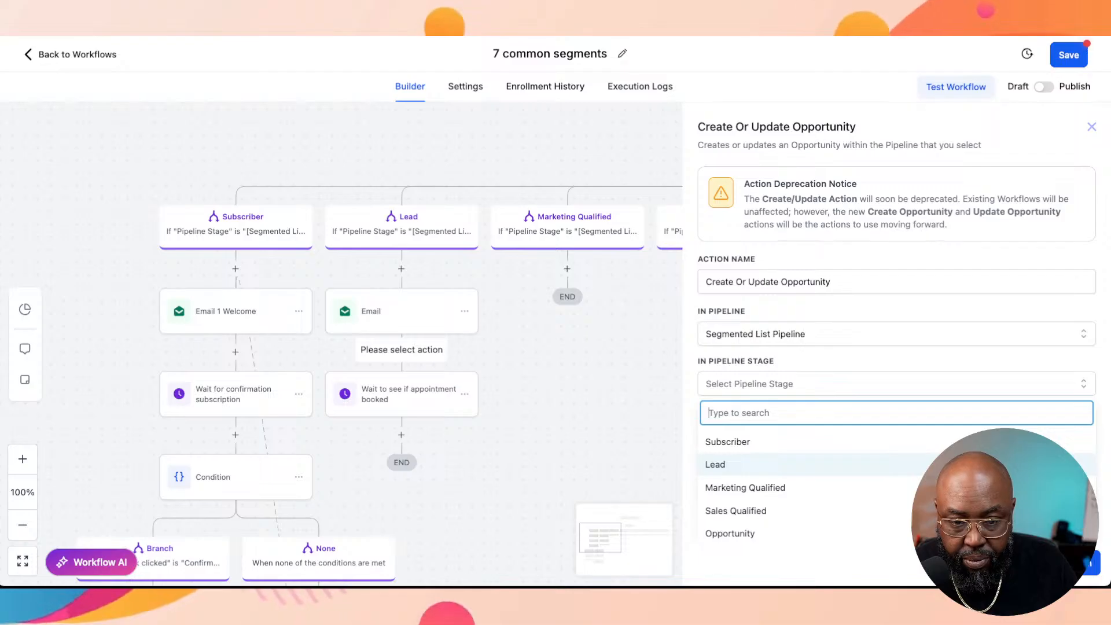
left_click(746, 487)
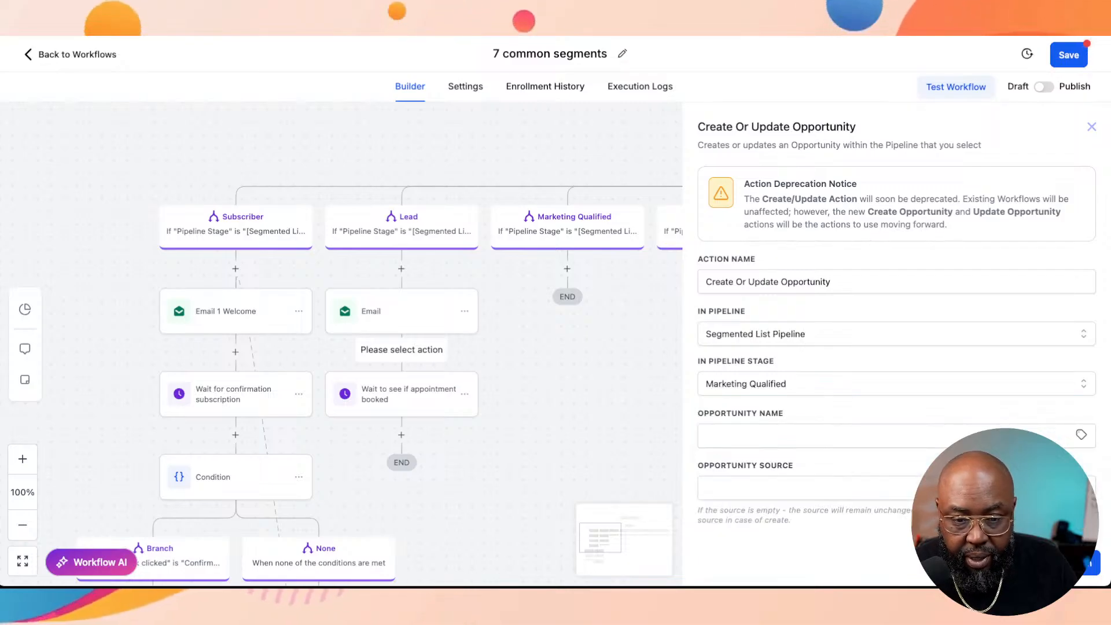
left_click(1068, 564)
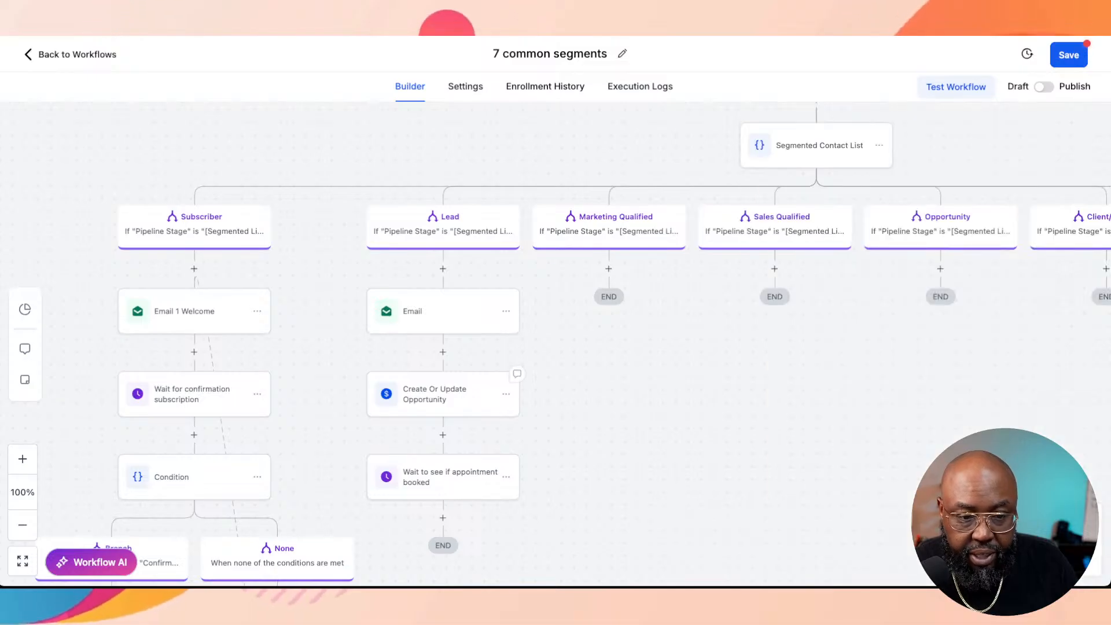
Step: Rename the Lead branch's opportunity action to "Update Opportunity Marketing qualified" and save the action
left_click(443, 394)
left_click_drag(833, 282, 748, 282)
left_click(748, 282)
key("shift+Home")
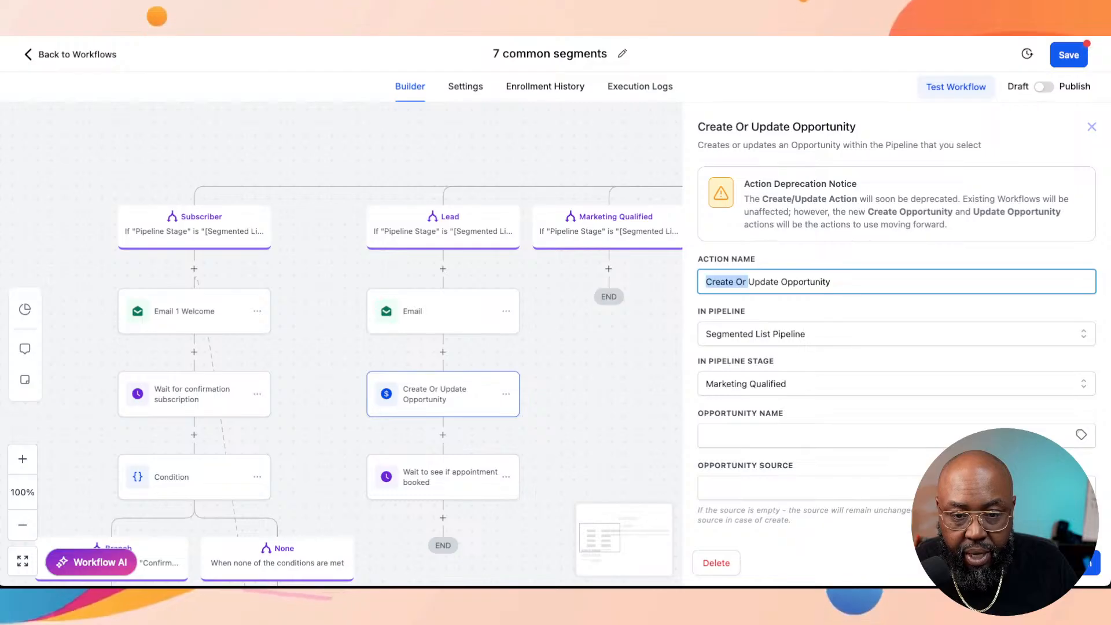
key("BackSpace")
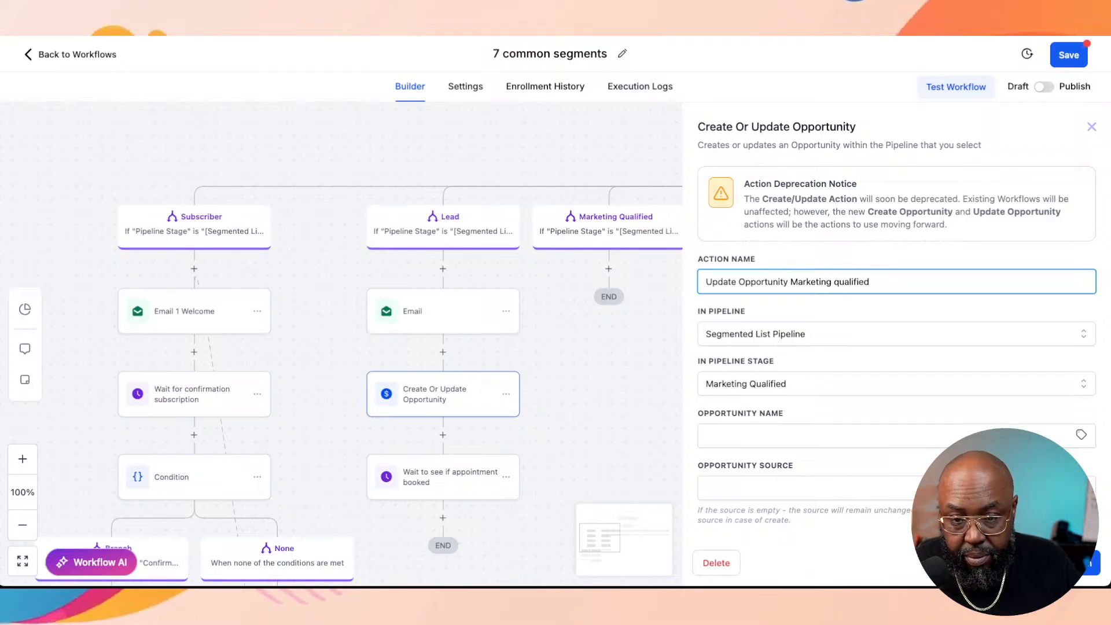
left_click(1066, 563)
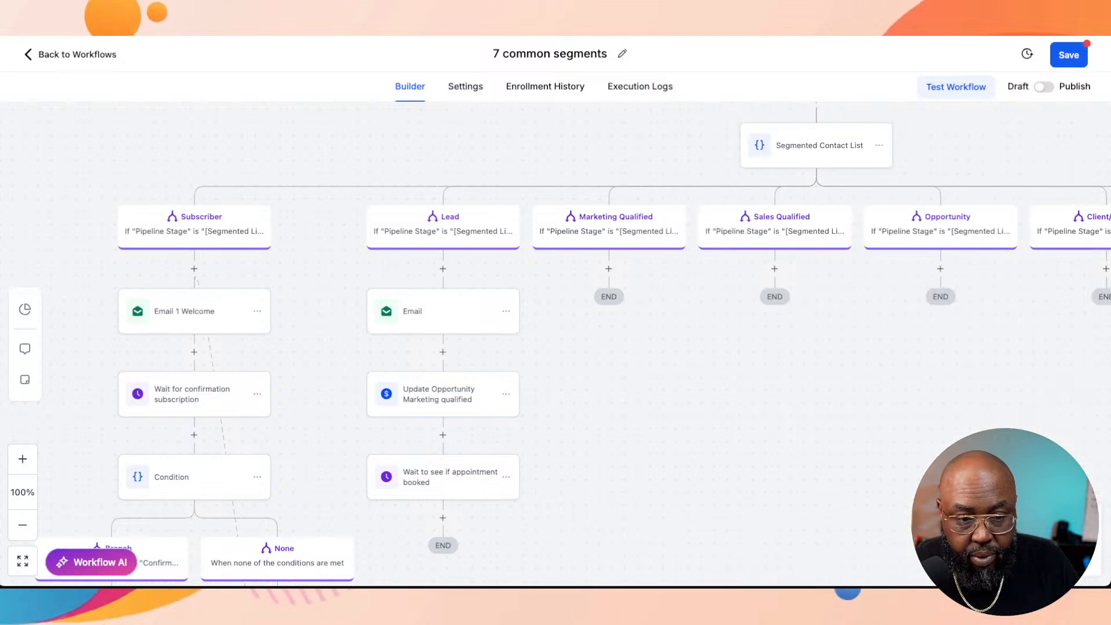
Step: Move the Lead branch's "Update Opportunity Marketing qualified" action to directly after the "Wait to see if appointment booked" step
left_click(506, 394)
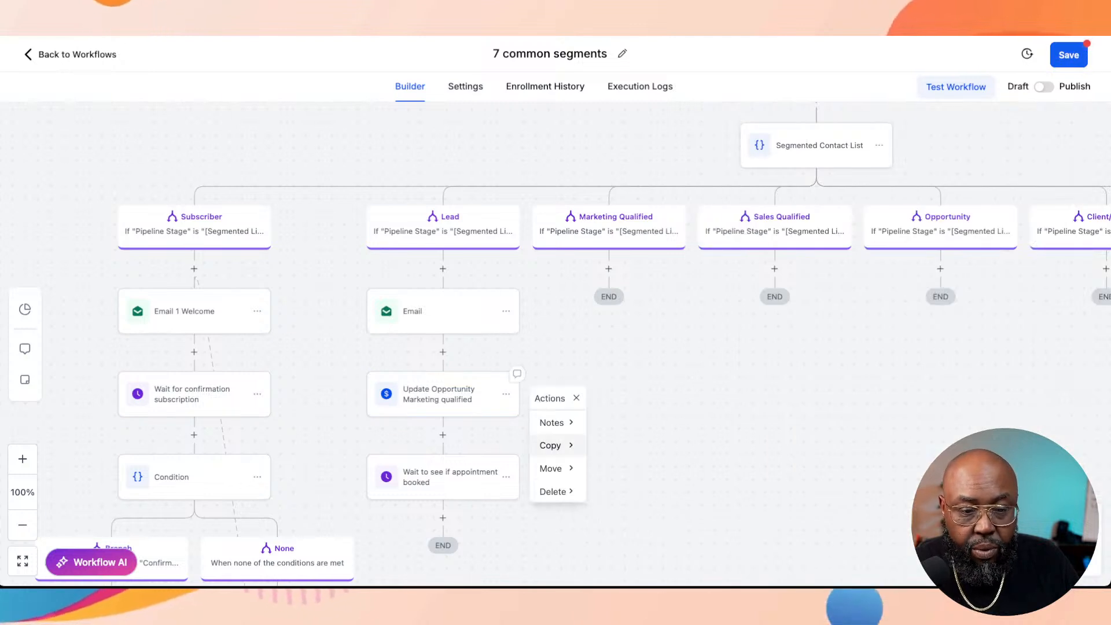
mouse_move(553, 469)
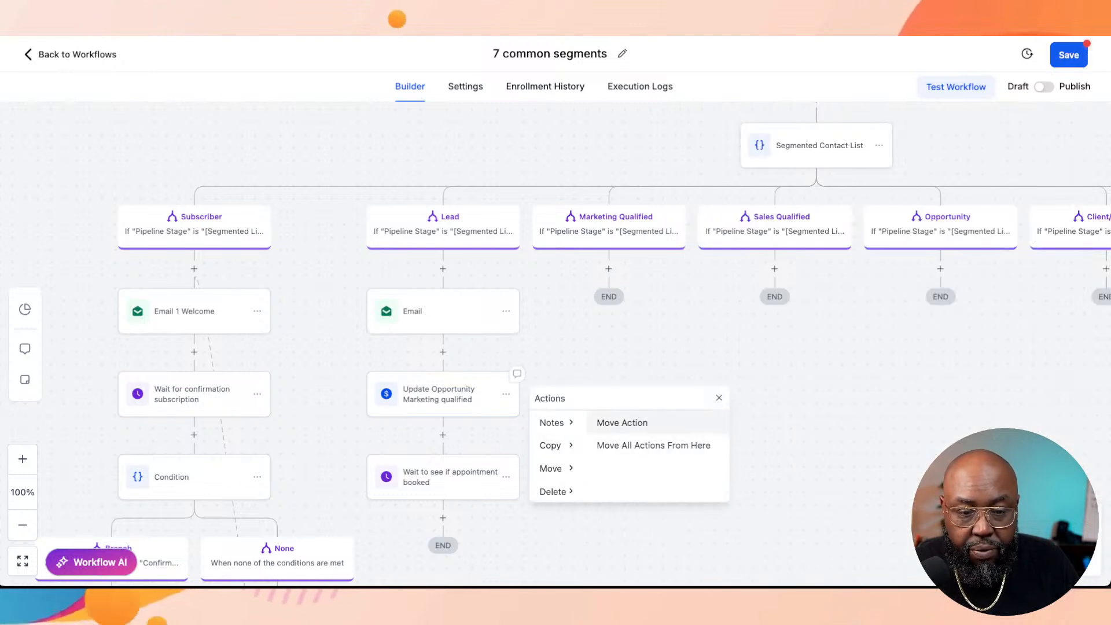
left_click(622, 423)
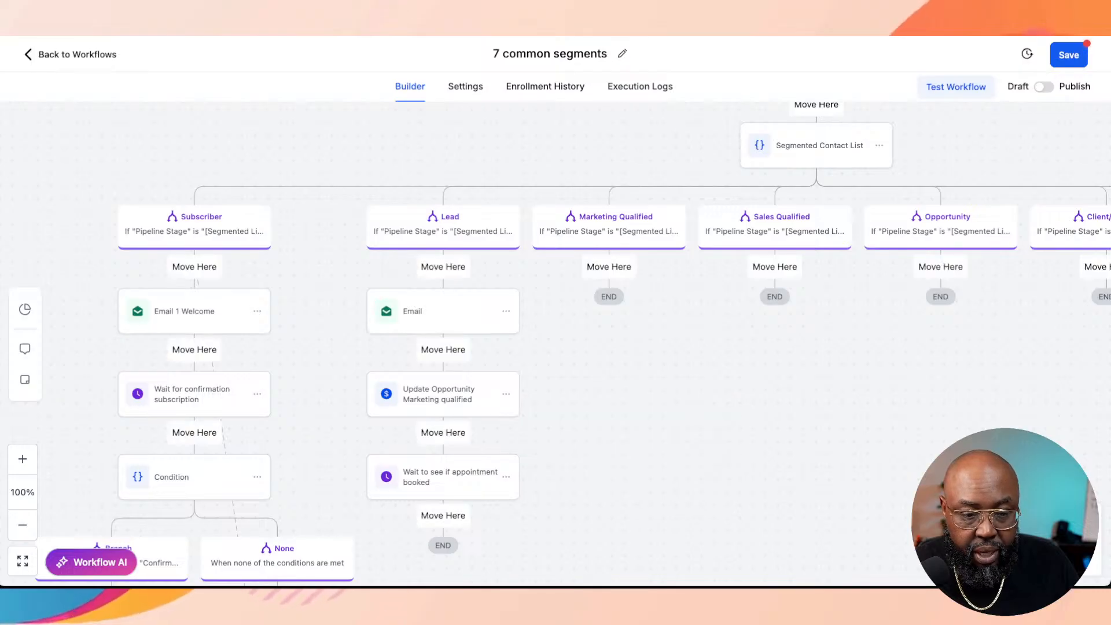
left_click(443, 516)
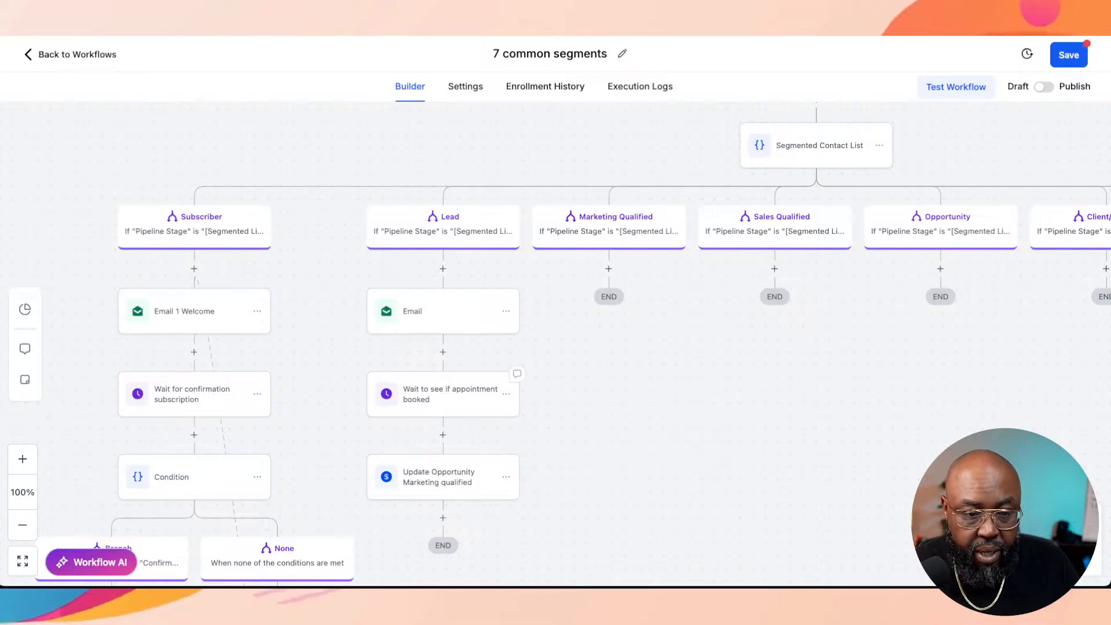
Step: Review the settings of the Lead branch's appointment wait and the flow of the neighbouring Subscriber branch
left_click(450, 394)
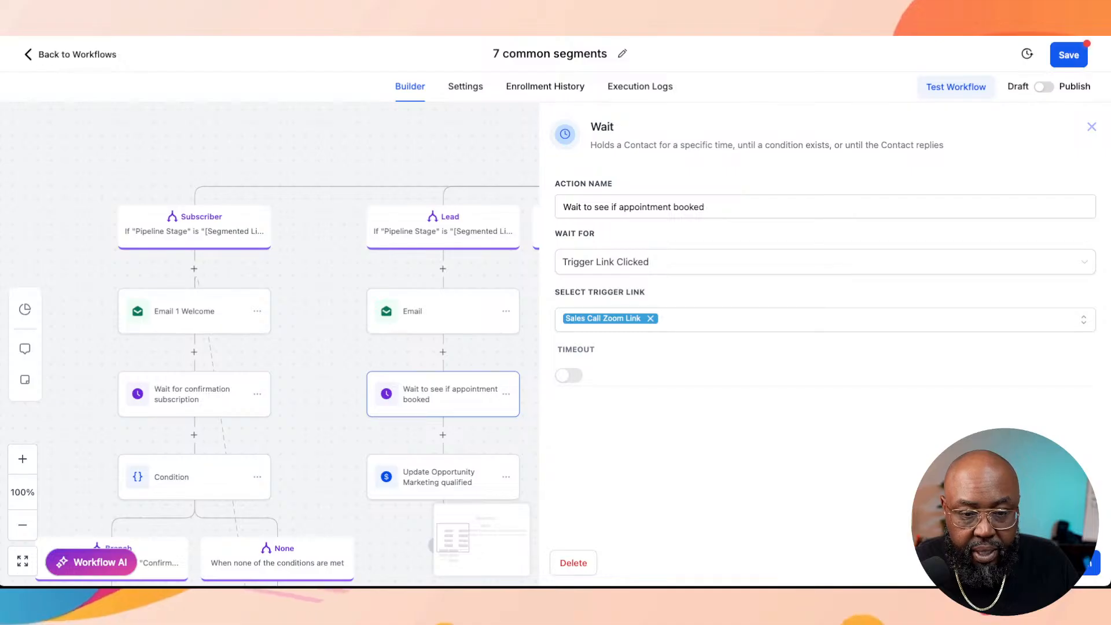
left_click(450, 477)
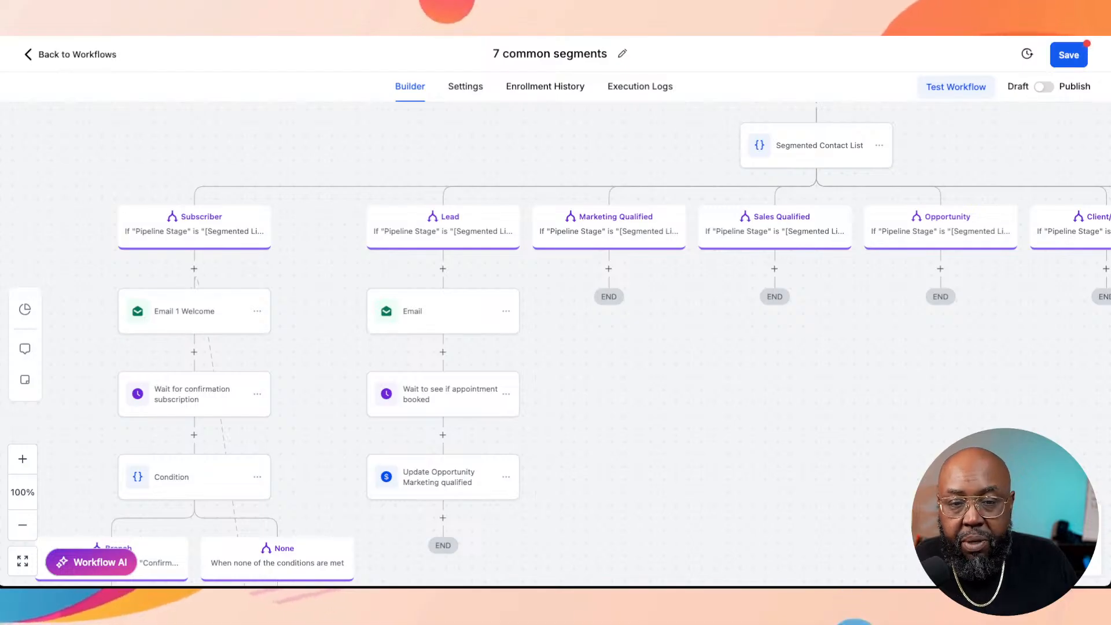
scroll(556, 341, "down", 3)
scroll(556, 341, "down", 2)
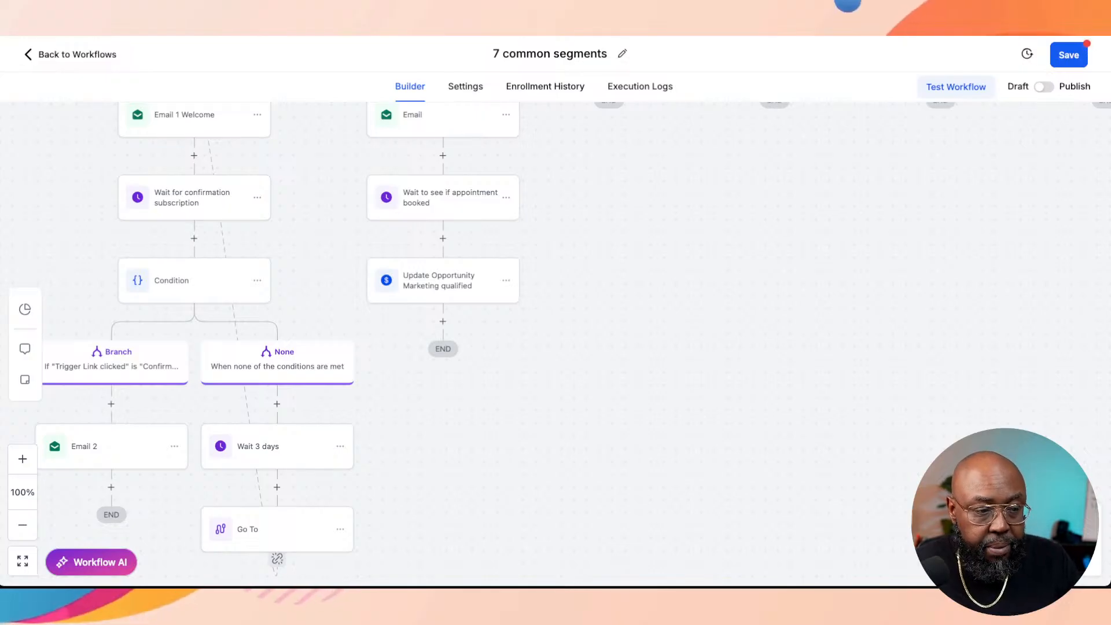
scroll(556, 342, "up", 2)
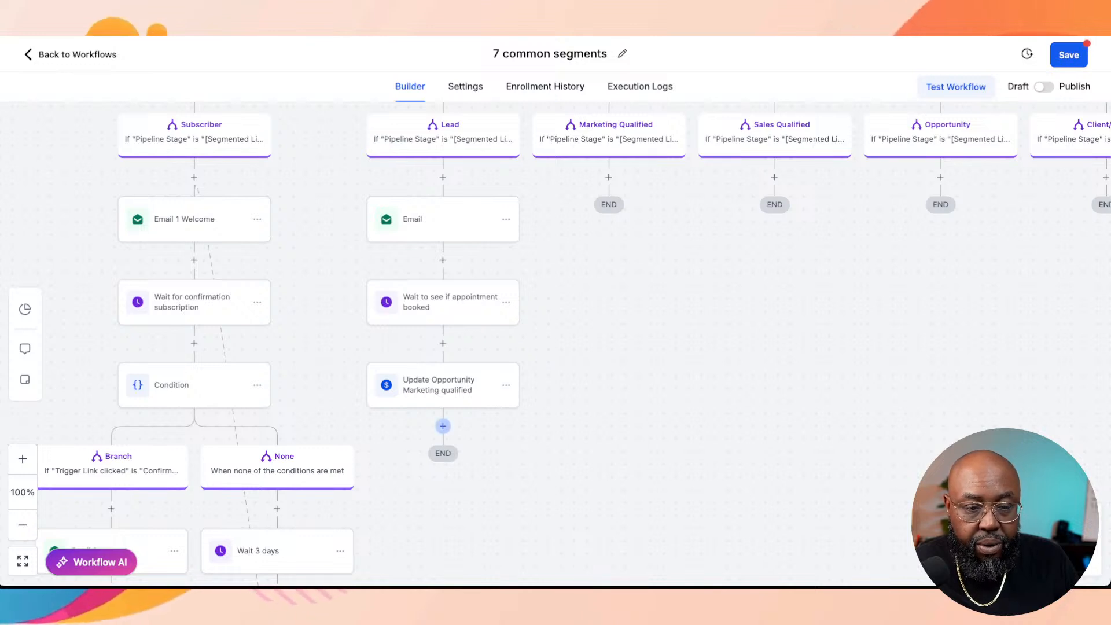
left_click(443, 426)
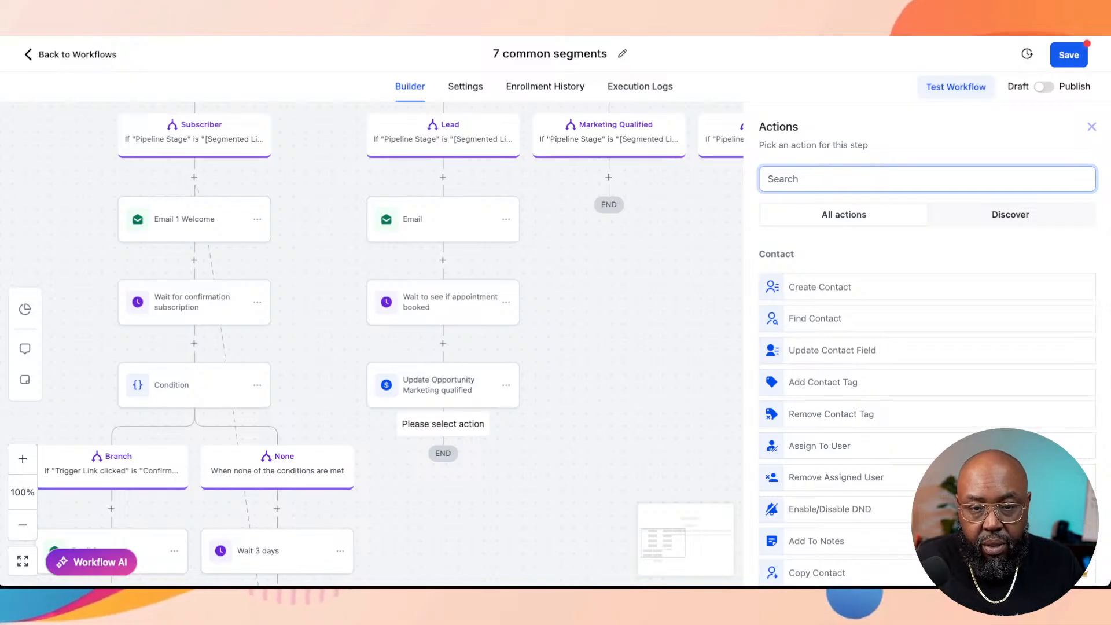
type("if")
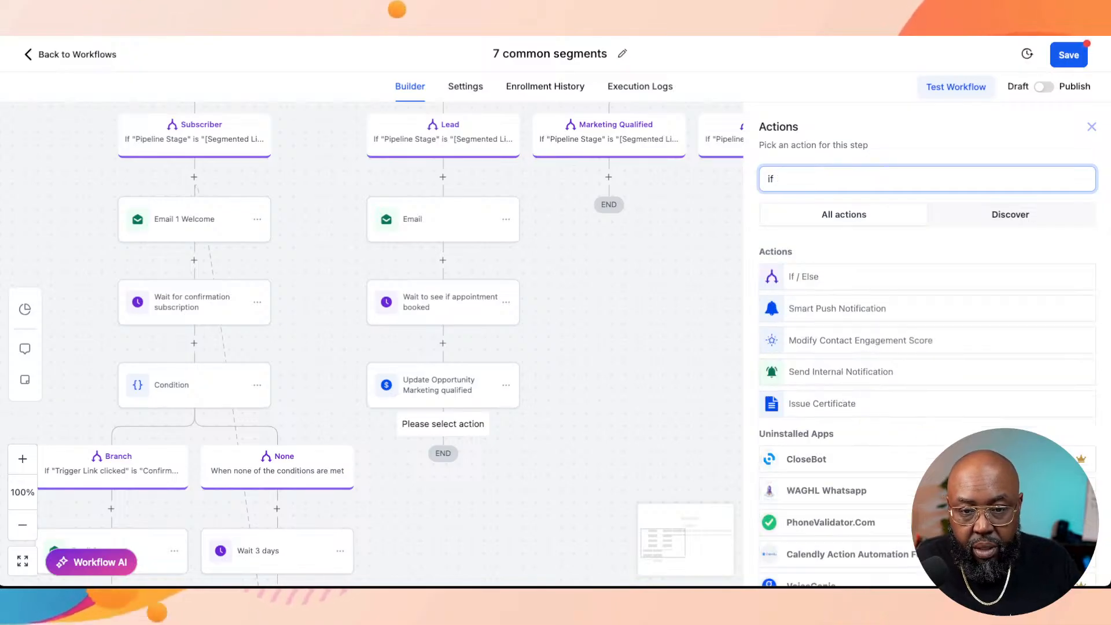
left_click(805, 277)
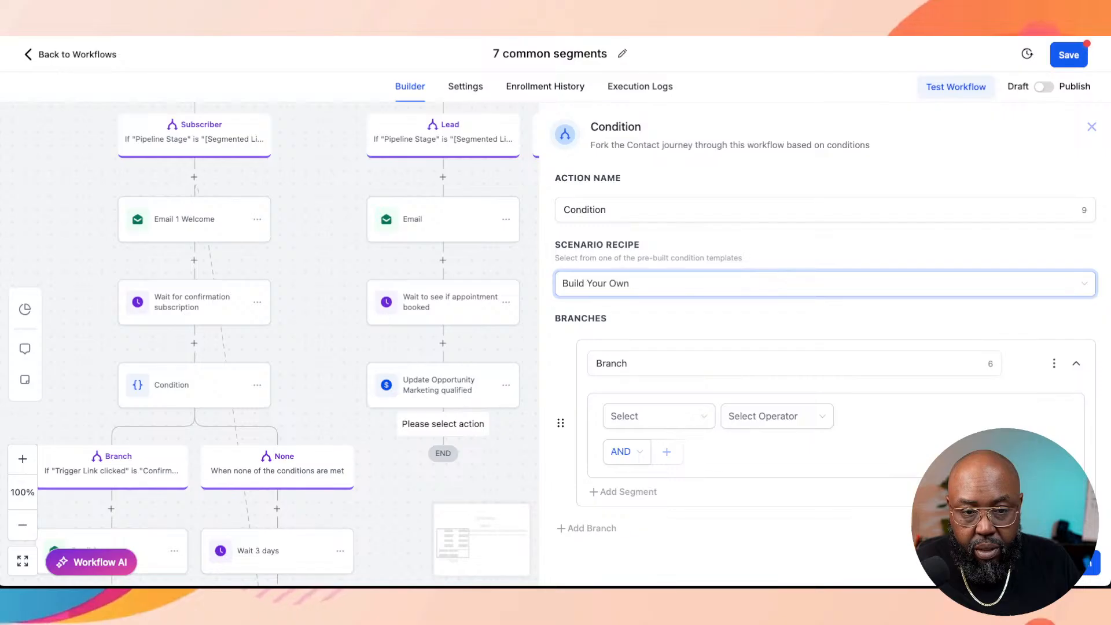
left_click(659, 416)
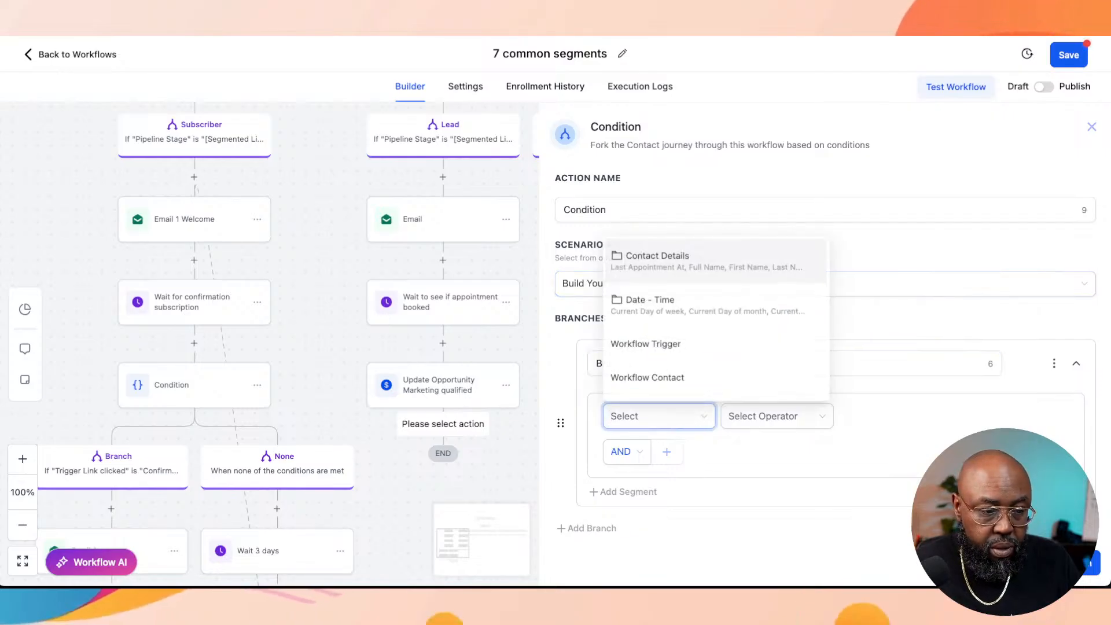
scroll(716, 365, "down", 2)
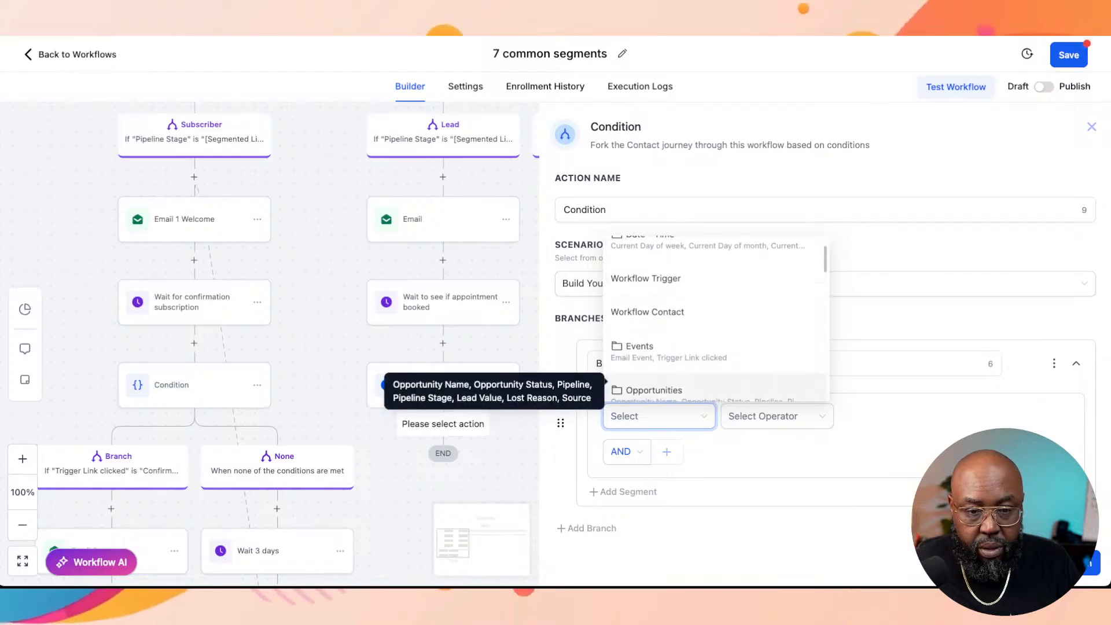
scroll(716, 353, "down", 3)
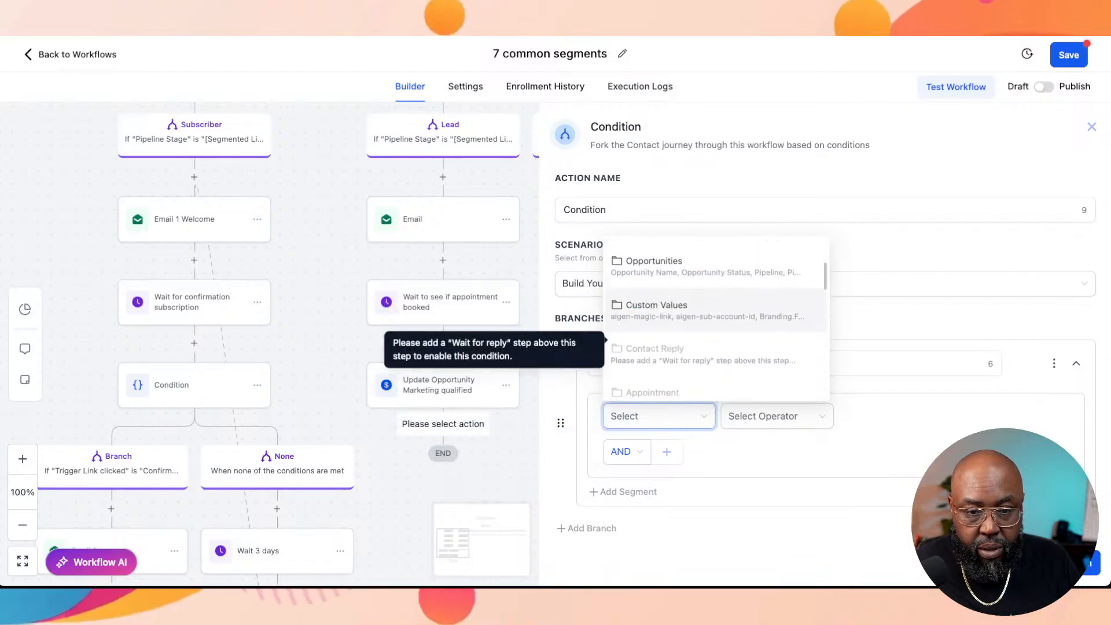
scroll(716, 347, "down", 5)
scroll(716, 353, "down", 3)
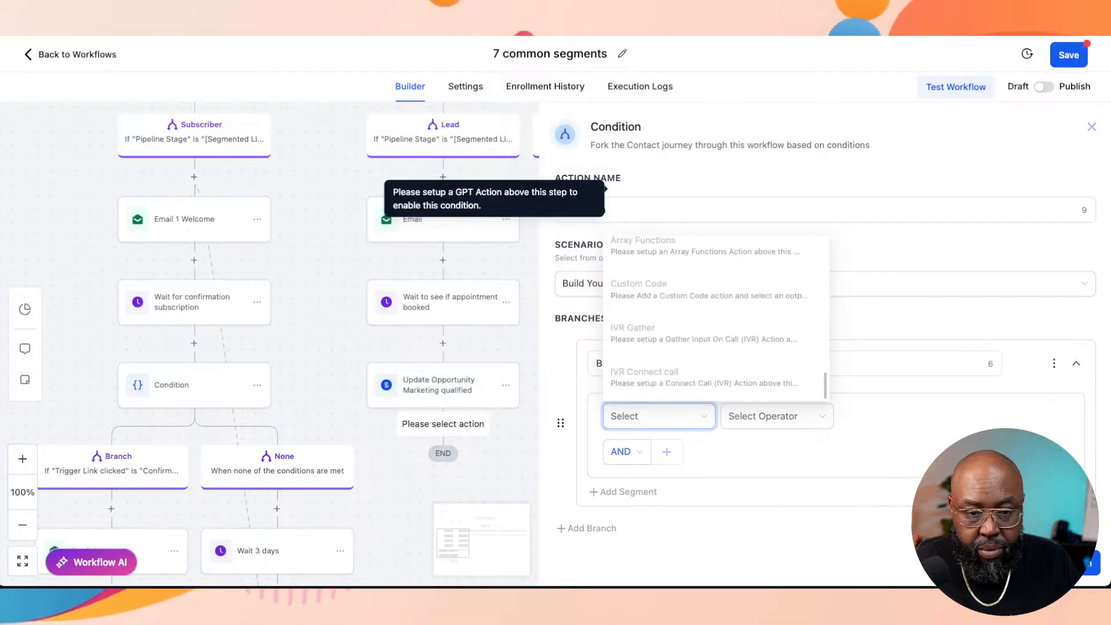
key("Escape")
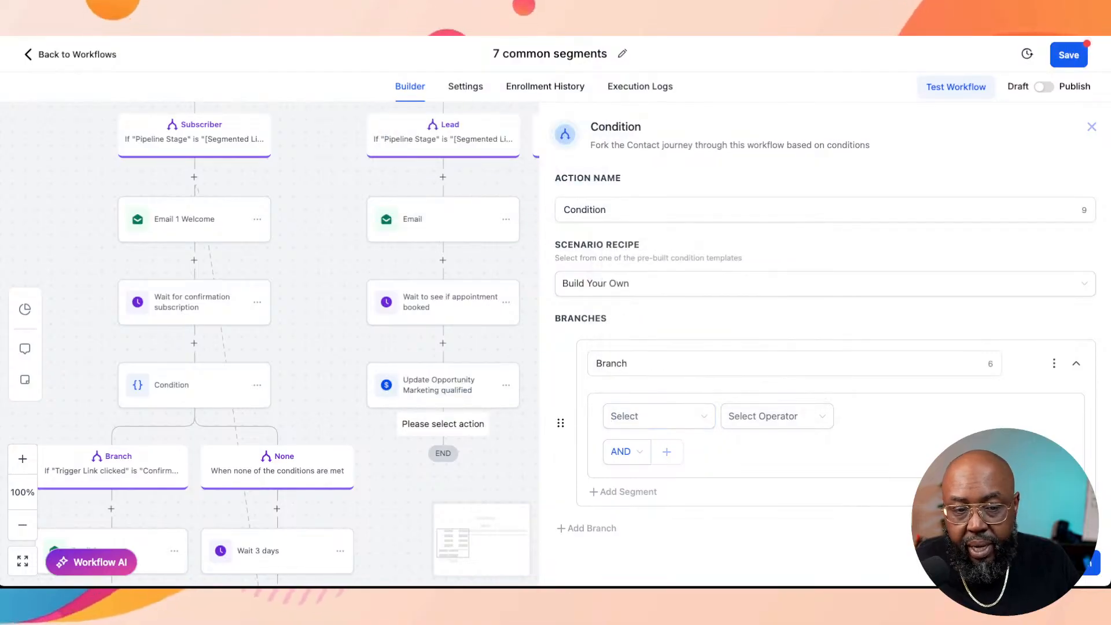
key("Escape")
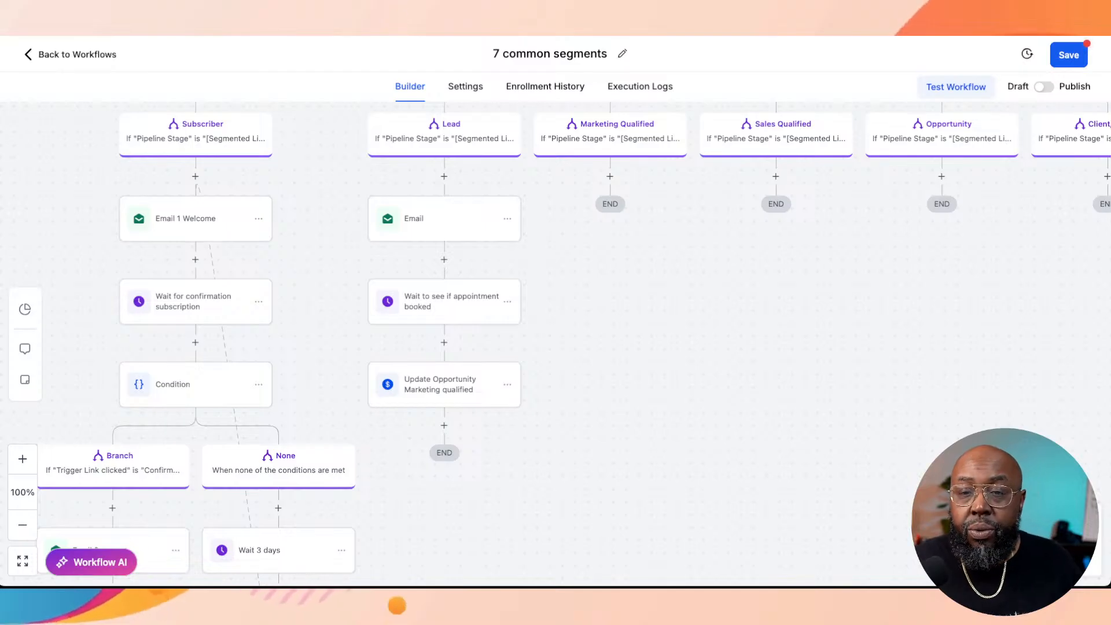
Step: Add a Delete Contact action to the None branch of the Segmented Contact List condition and save the action
scroll(556, 344, "right", 12)
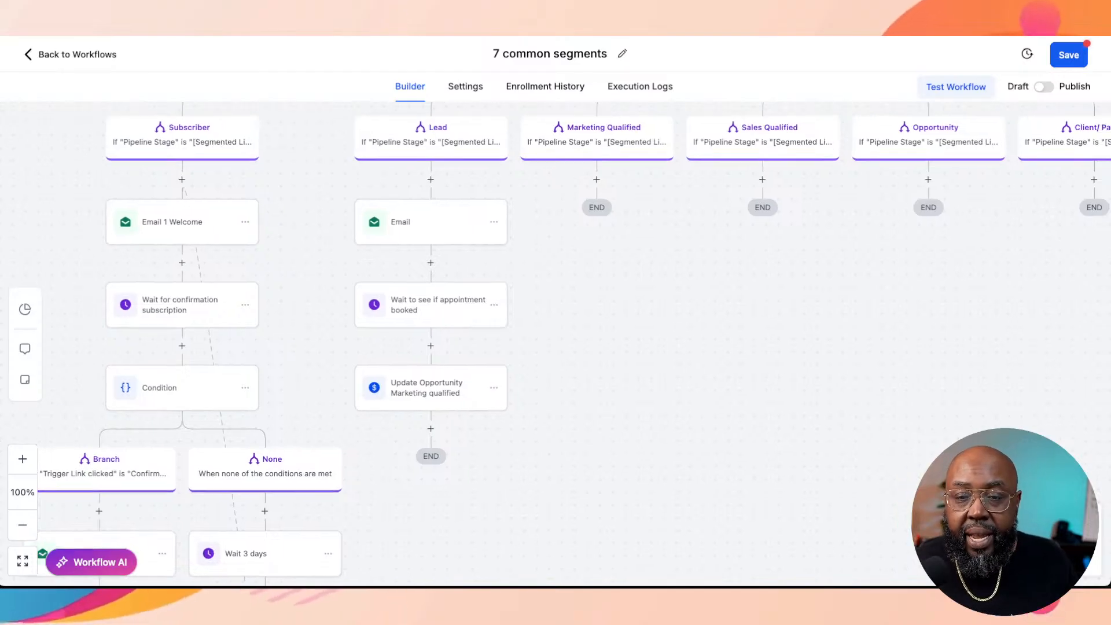
scroll(555, 344, "up", 2)
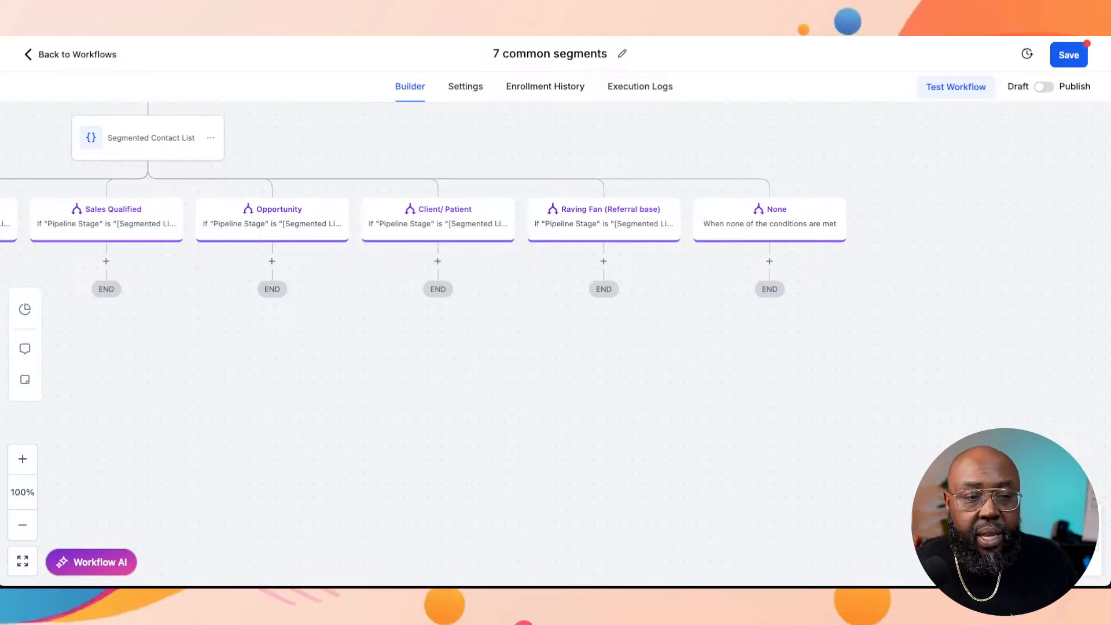
left_click(769, 261)
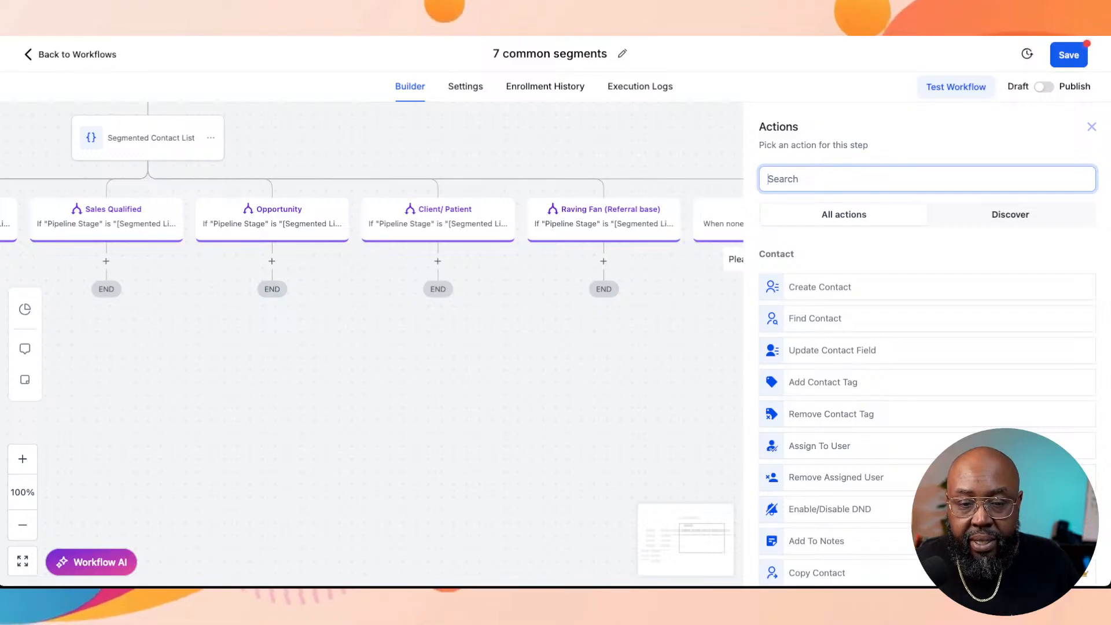
scroll(926, 348, "down", 2)
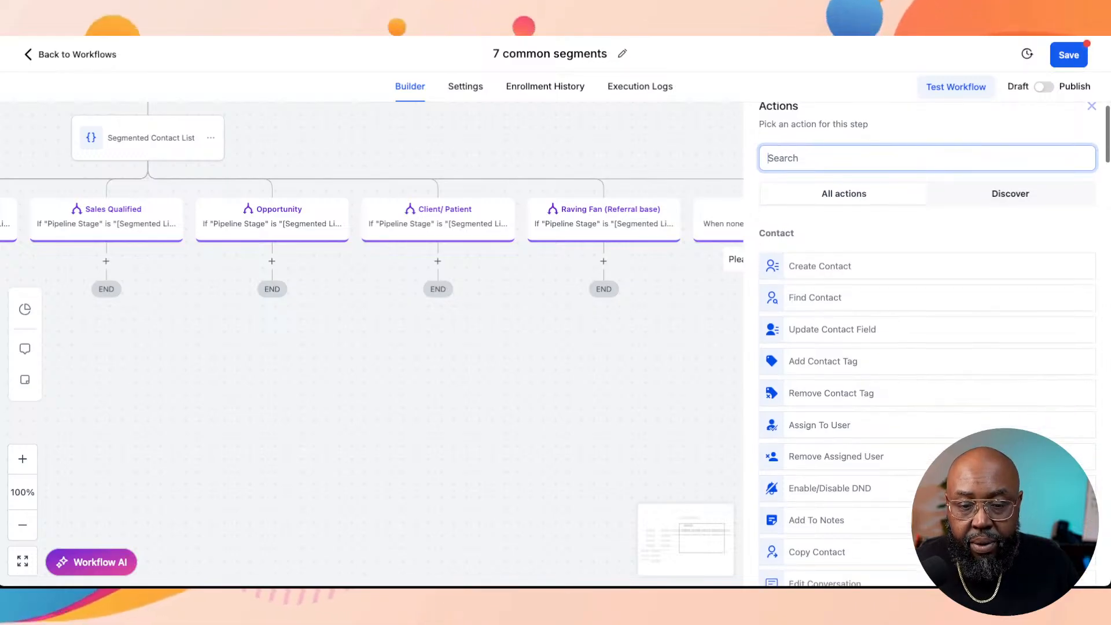
scroll(926, 347, "down", 3)
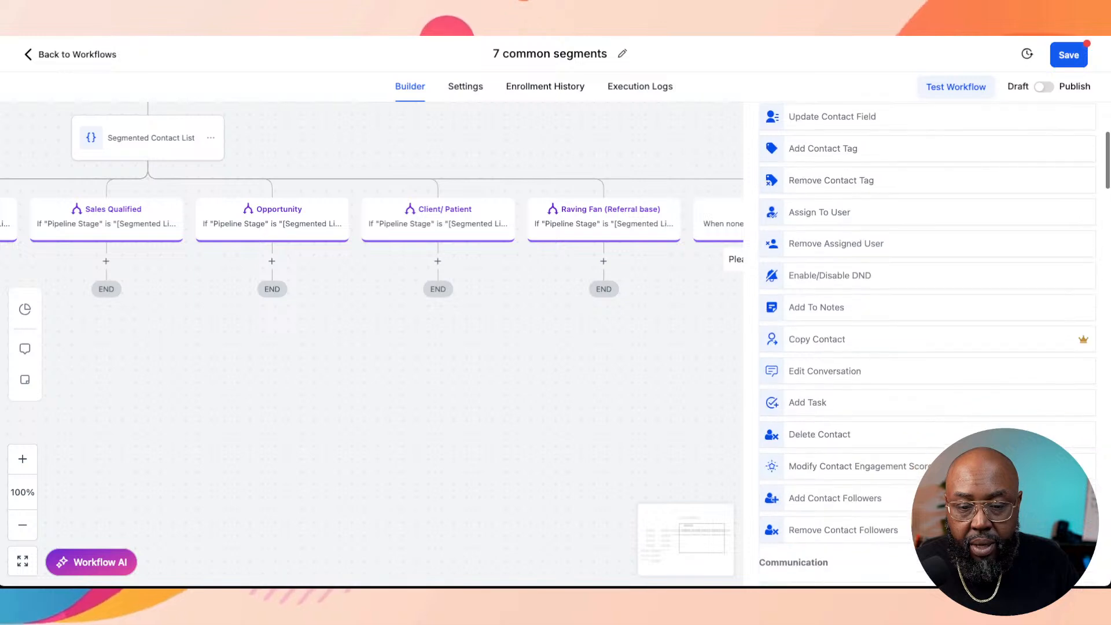
left_click(820, 435)
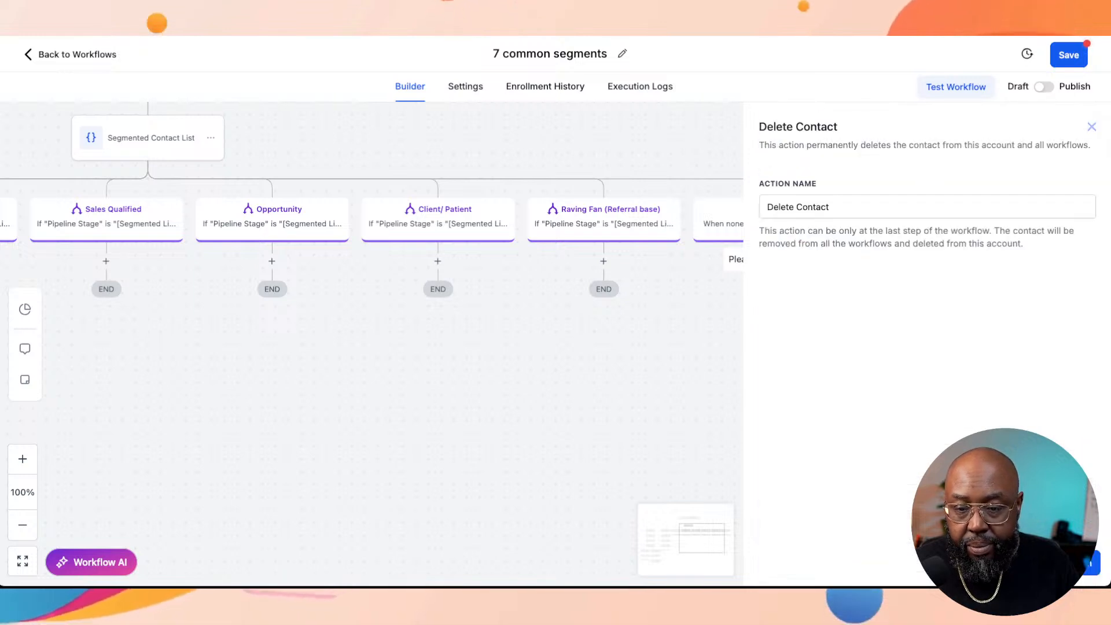
left_click(1068, 564)
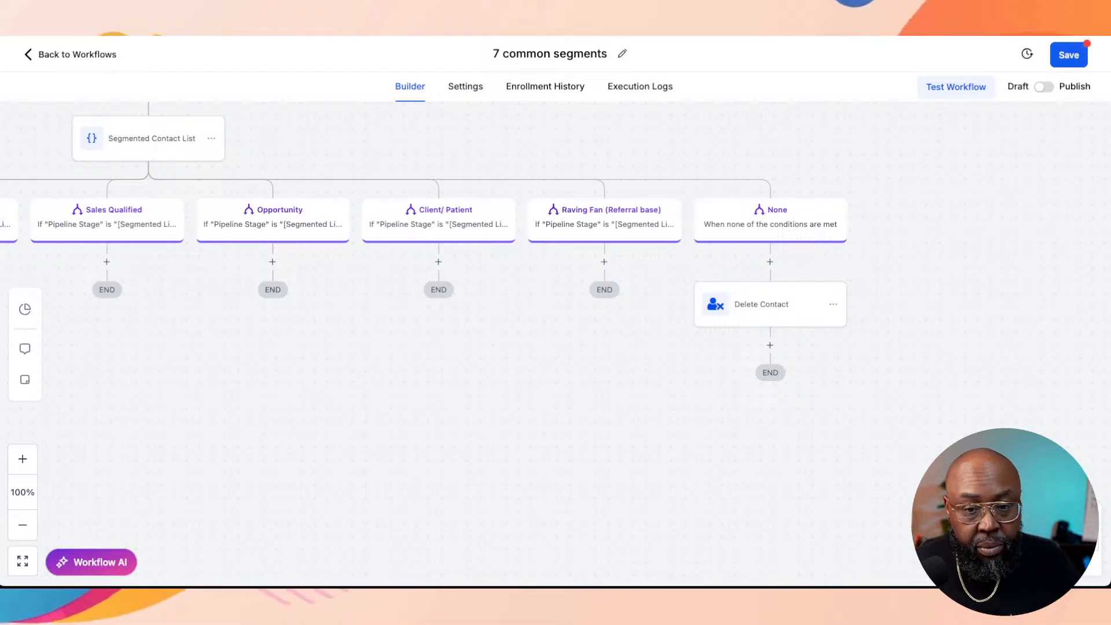
scroll(556, 341, "left", 5)
scroll(555, 341, "left", 3)
scroll(556, 342, "down", 1)
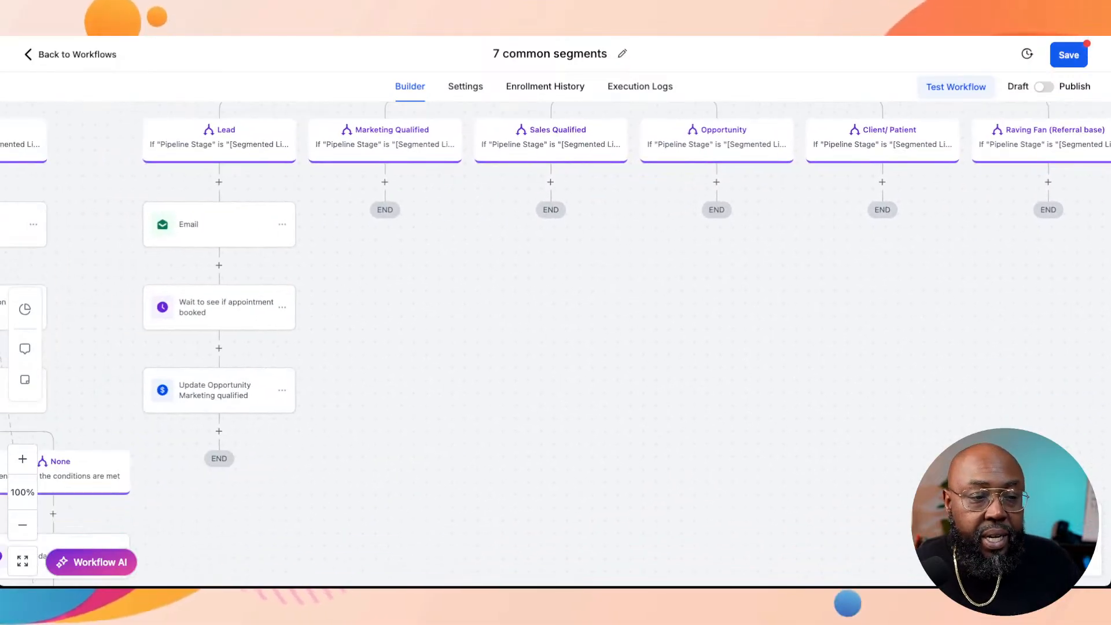
scroll(556, 341, "left", 1)
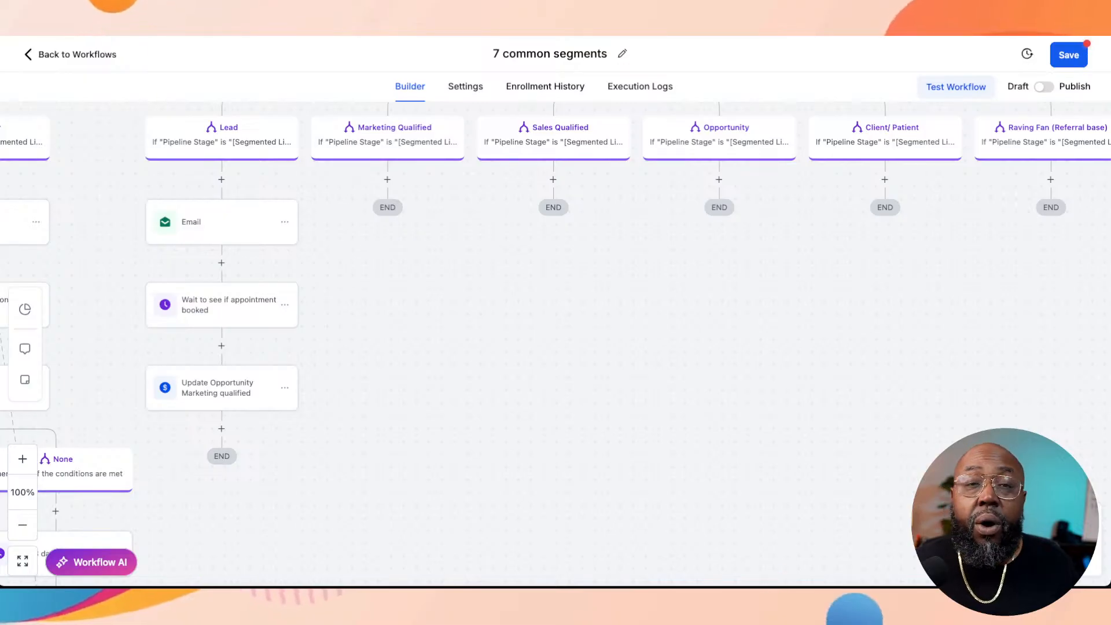